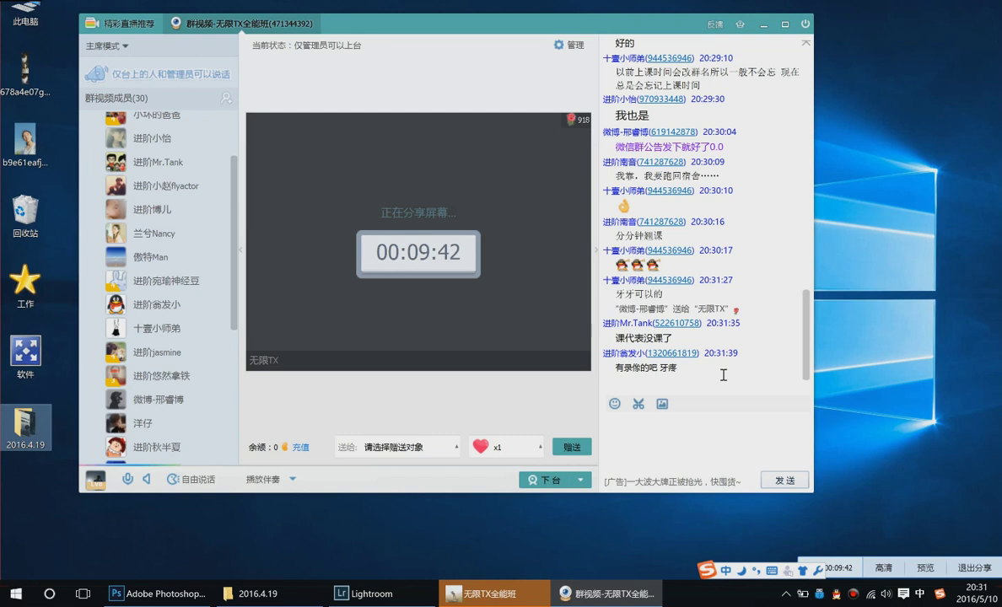
Open the 2016.4.14 folder on TOSHIBA EXT (D:) in File Explorer and widen its window
{"action": "left_click", "coordinate": [287, 602]}
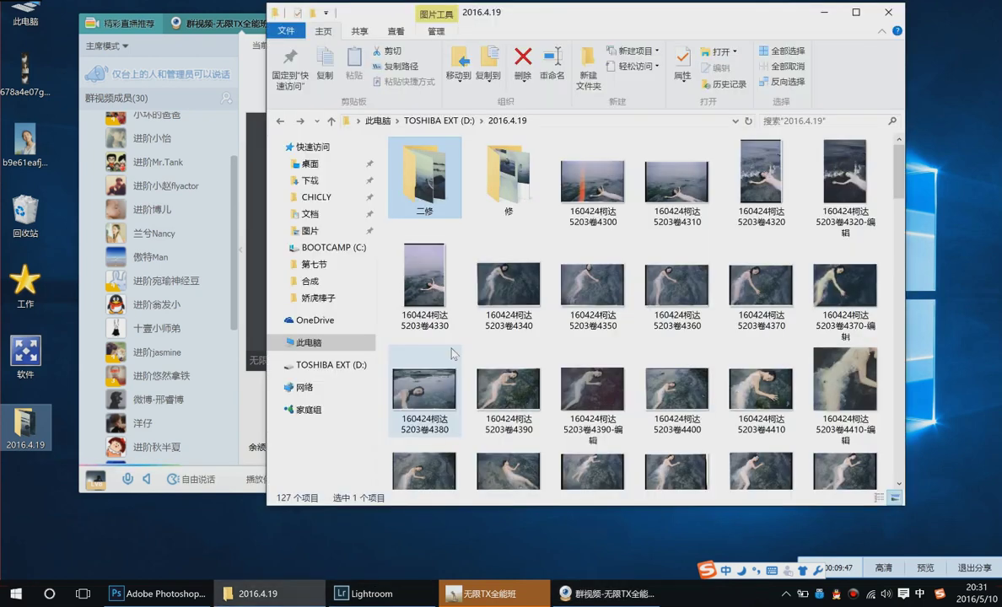
{"action": "left_click", "coordinate": [445, 122]}
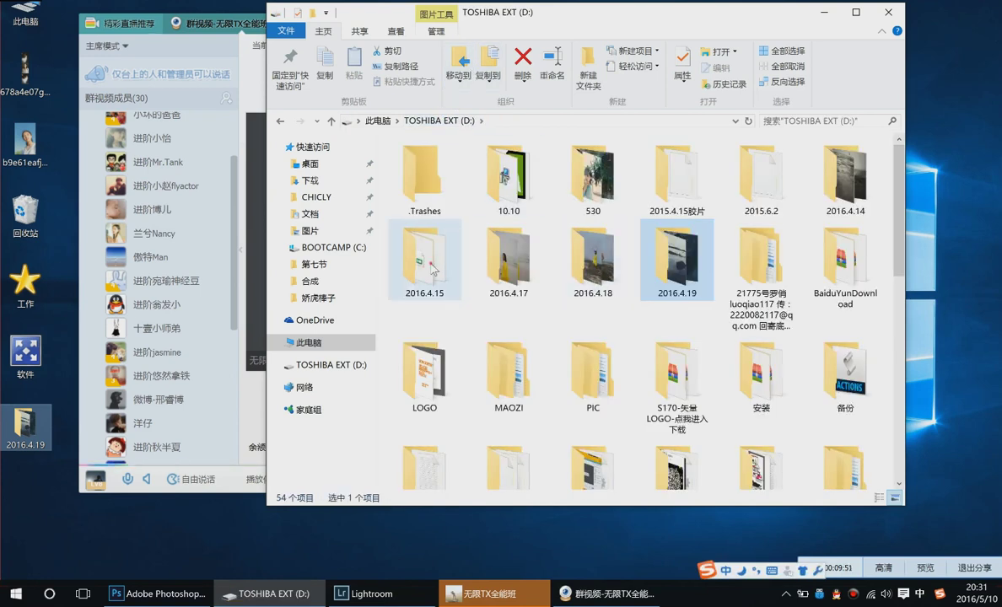
{"action": "double_click", "coordinate": [843, 177]}
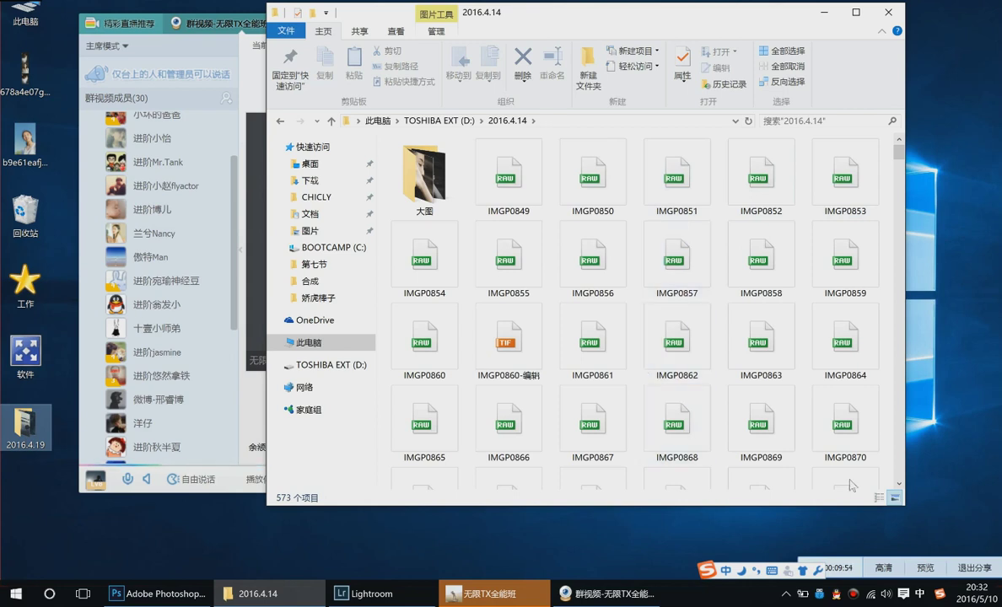
{"action": "left_click_drag", "start_coordinate": [645, 15], "coordinate": [525, 33]}
{"action": "left_click_drag", "start_coordinate": [785, 264], "coordinate": [968, 261]}
Find IMGP0940-编辑.tif in the 2016.4.14 folder and open it in Photoshop
{"action": "scroll", "coordinate": [666, 274], "scroll_direction": "down", "scroll_amount": 15}
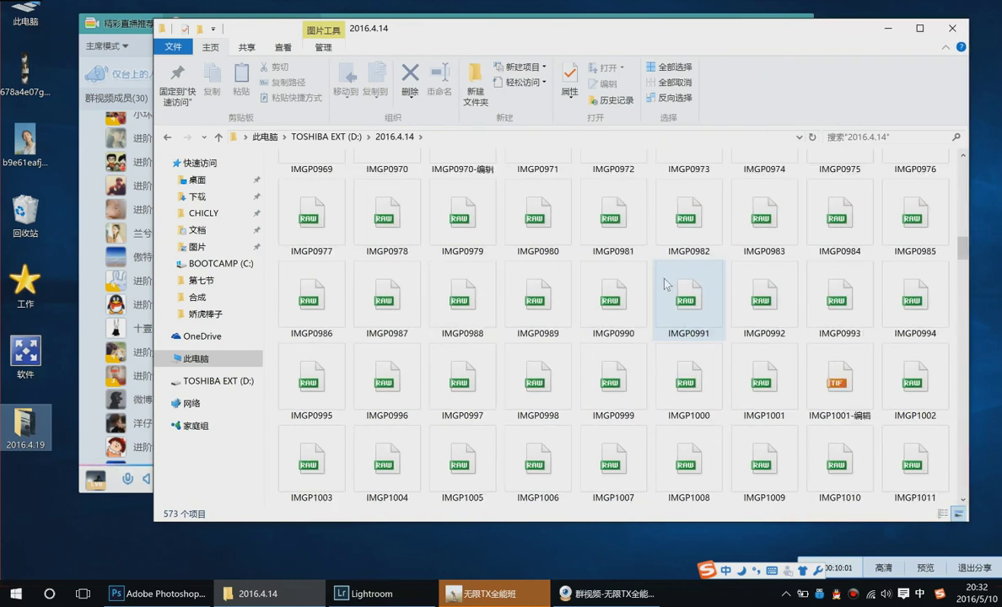
{"action": "scroll", "coordinate": [666, 285], "scroll_direction": "up", "scroll_amount": 5}
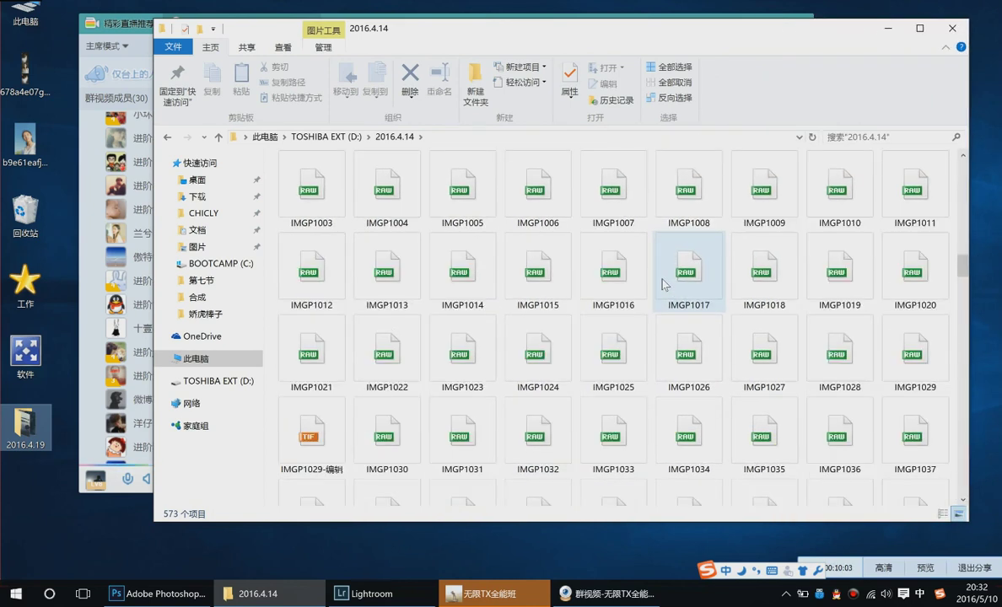
{"action": "scroll", "coordinate": [663, 285], "scroll_direction": "down", "scroll_amount": 7}
{"action": "scroll", "coordinate": [664, 285], "scroll_direction": "up", "scroll_amount": 7}
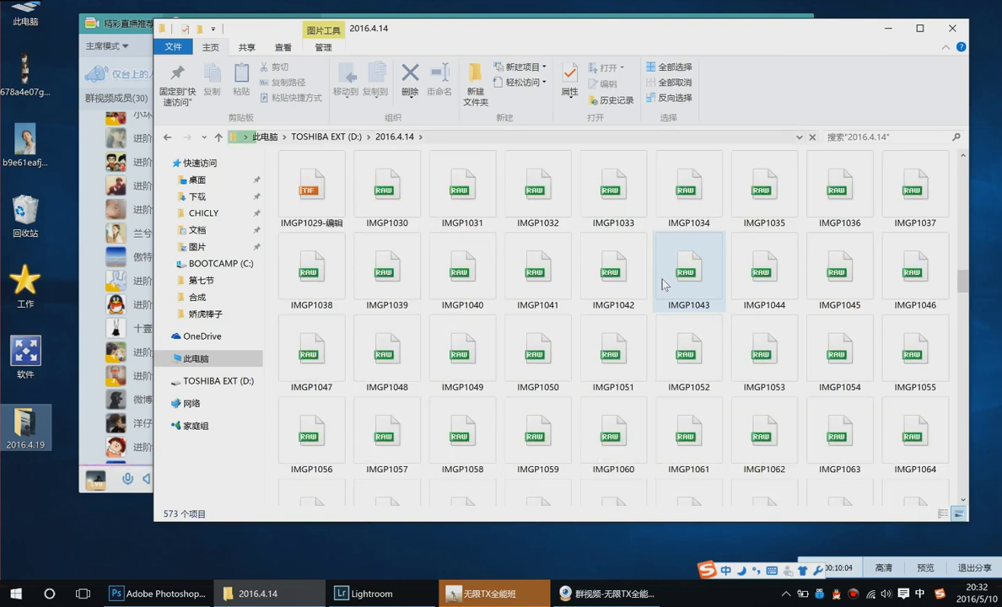
{"action": "scroll", "coordinate": [663, 285], "scroll_direction": "up", "scroll_amount": 5}
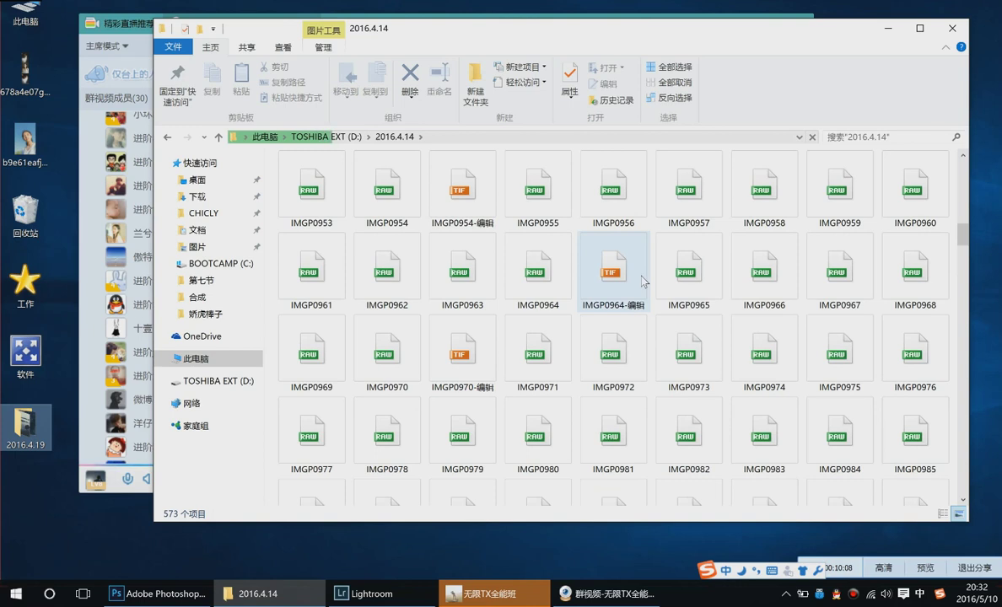
{"action": "scroll", "coordinate": [633, 270], "scroll_direction": "up", "scroll_amount": 3}
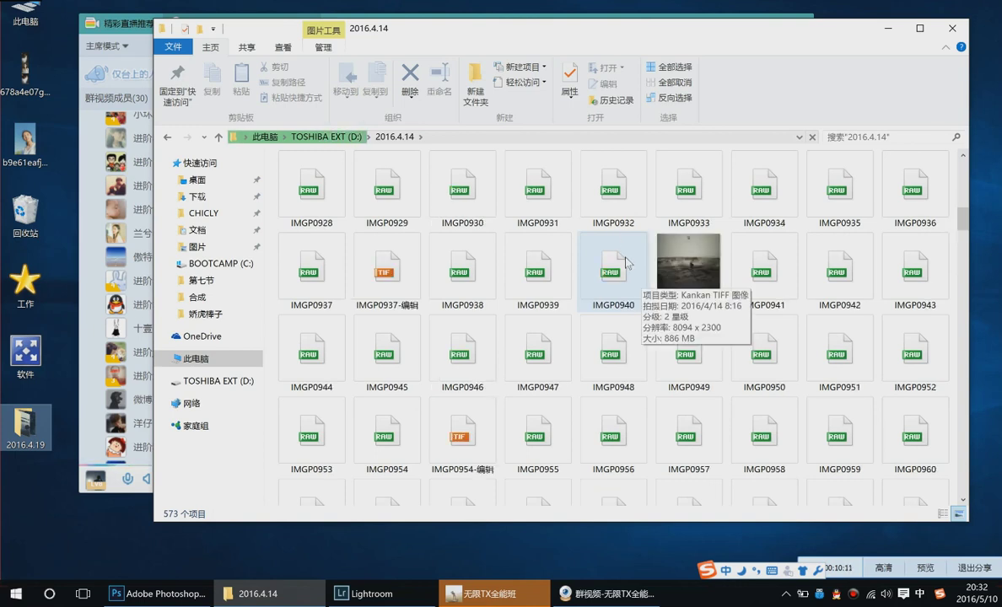
{"action": "left_click", "coordinate": [409, 282]}
{"action": "left_click_drag", "start_coordinate": [687, 265], "coordinate": [376, 266]}
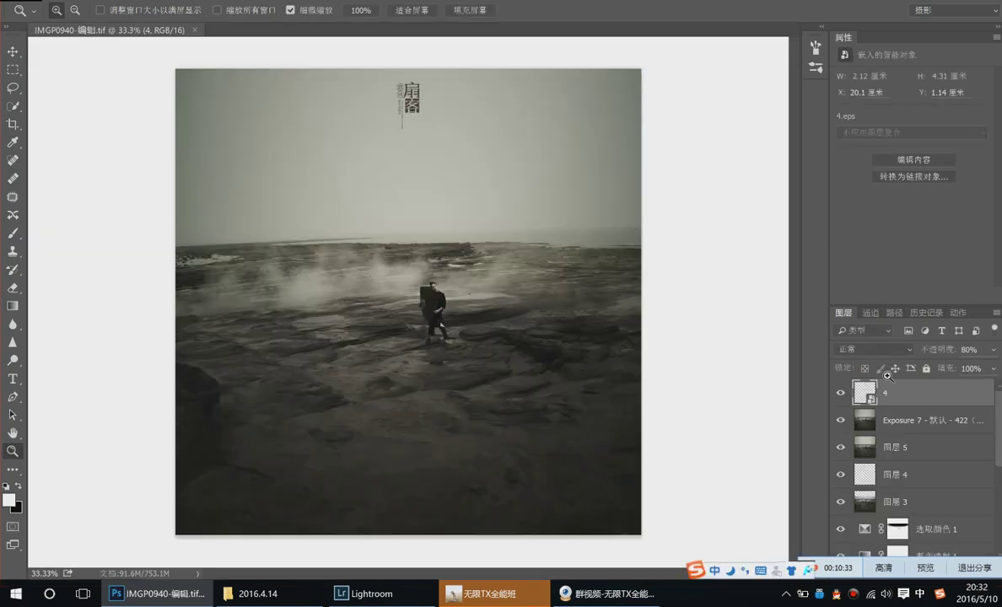
Hide every layer except the 背景 layer
{"action": "scroll", "coordinate": [984, 411], "scroll_direction": "down", "scroll_amount": 5}
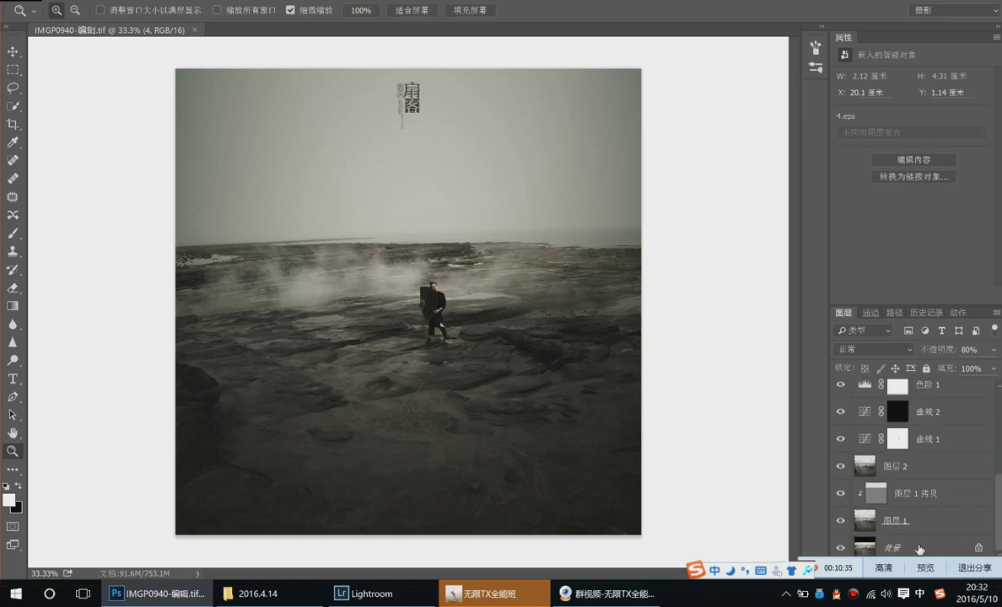
{"action": "left_click", "coordinate": [840, 547], "text": "alt"}
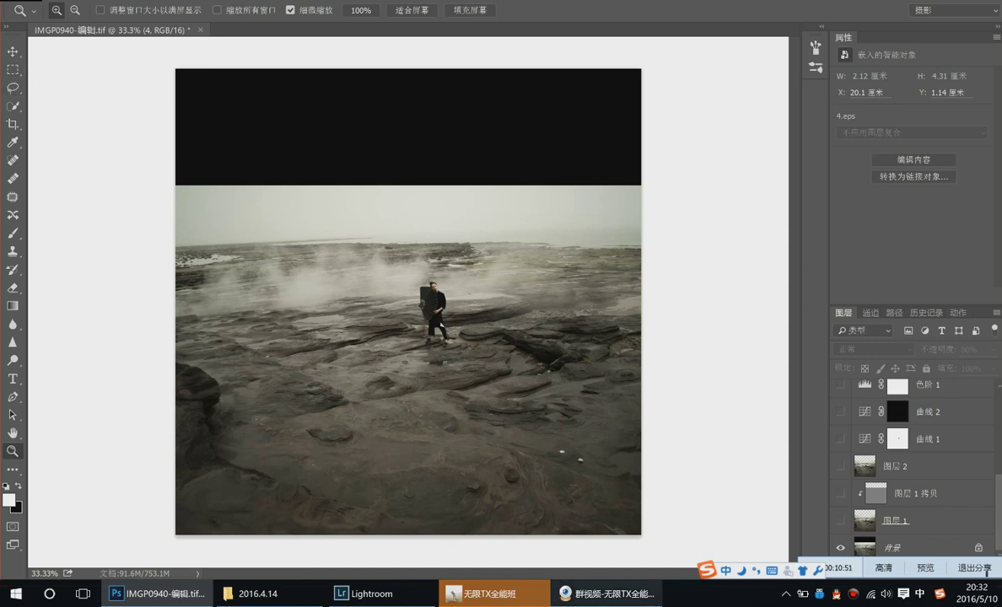
Switch to the 无限TX全能班 group chat, capture the photo area below the black band and send the screenshot
{"action": "left_click", "coordinate": [541, 602]}
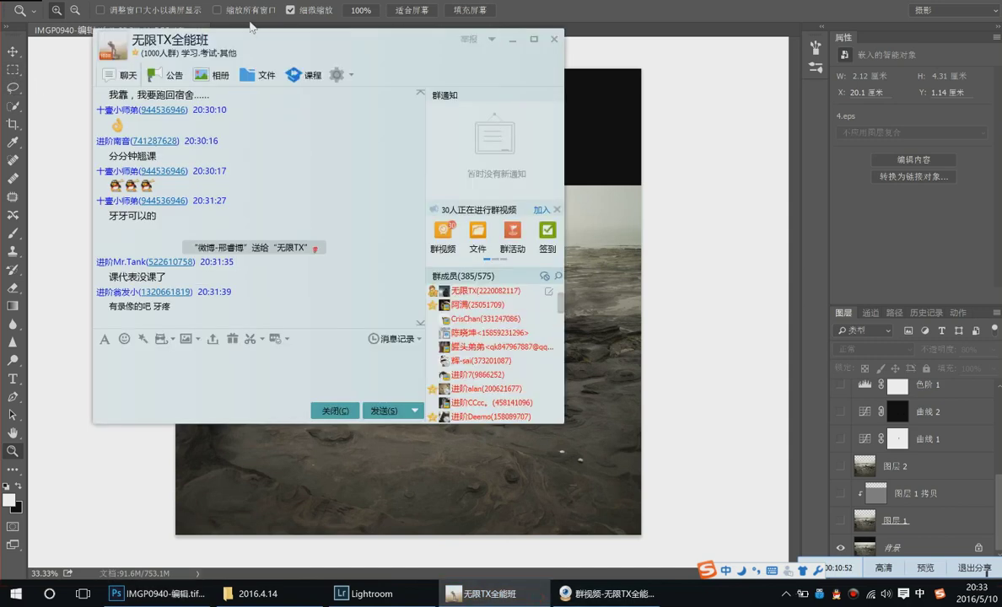
{"action": "left_click_drag", "start_coordinate": [287, 55], "coordinate": [864, 62]}
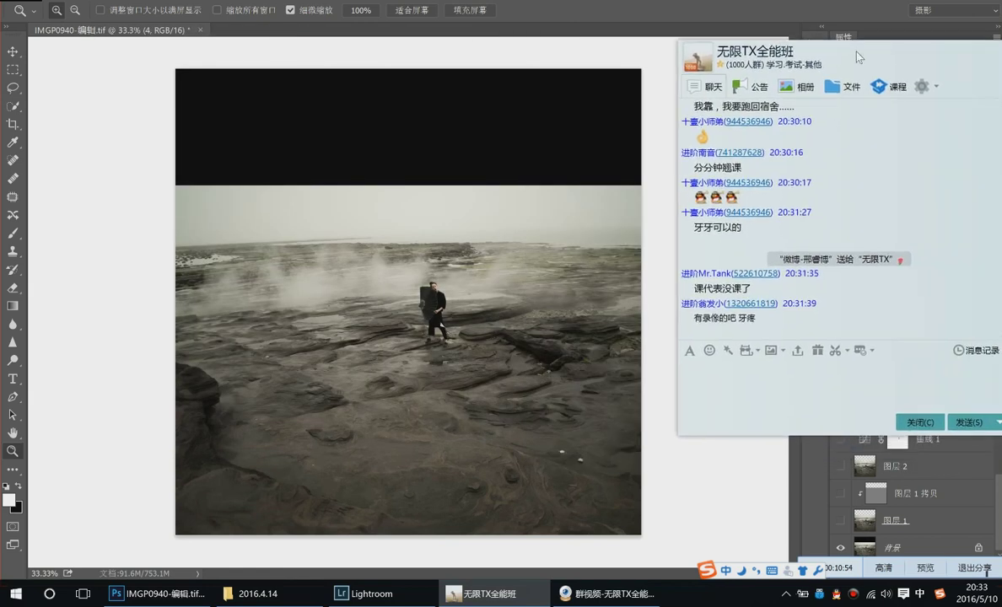
{"action": "left_click", "coordinate": [828, 346]}
{"action": "left_click_drag", "start_coordinate": [177, 187], "coordinate": [641, 536]}
{"action": "double_click", "coordinate": [604, 507]}
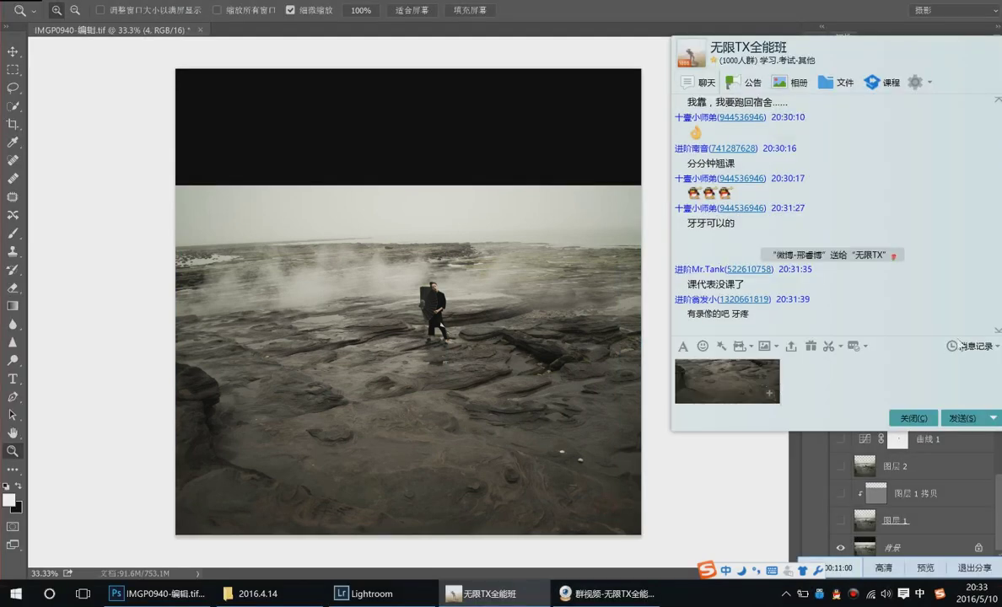
{"action": "left_click", "coordinate": [959, 418]}
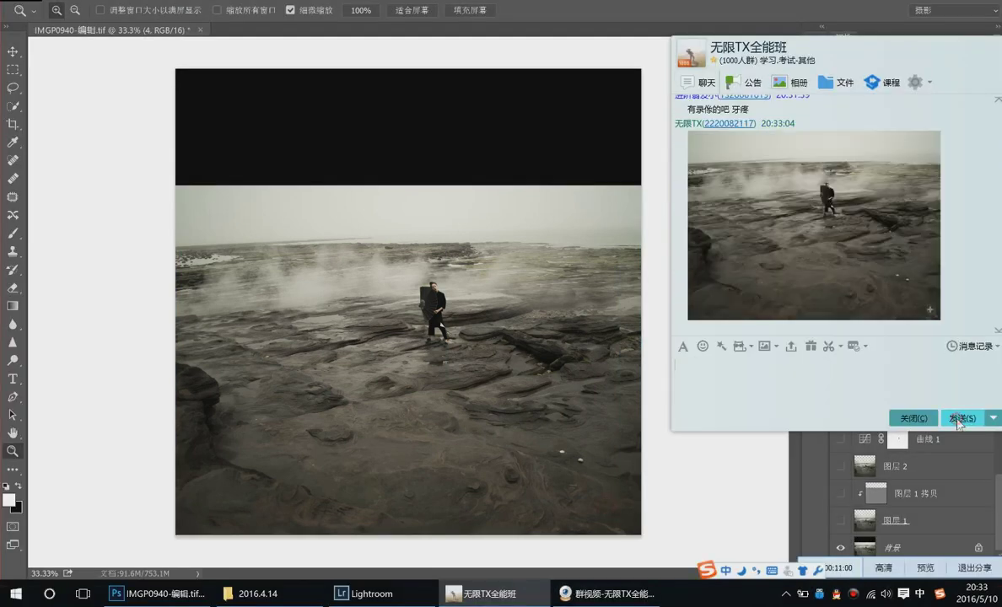
{"action": "left_click_drag", "start_coordinate": [936, 84], "coordinate": [529, 108]}
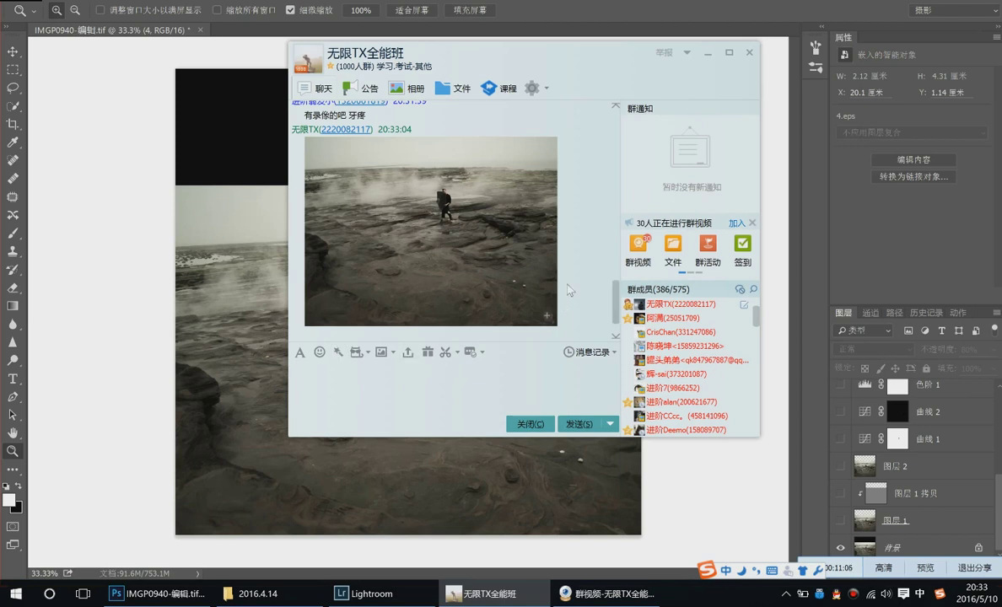
Return to Photoshop and make 图层 1, 图层 1 拷贝 and 图层 2 visible
{"action": "left_click", "coordinate": [998, 451]}
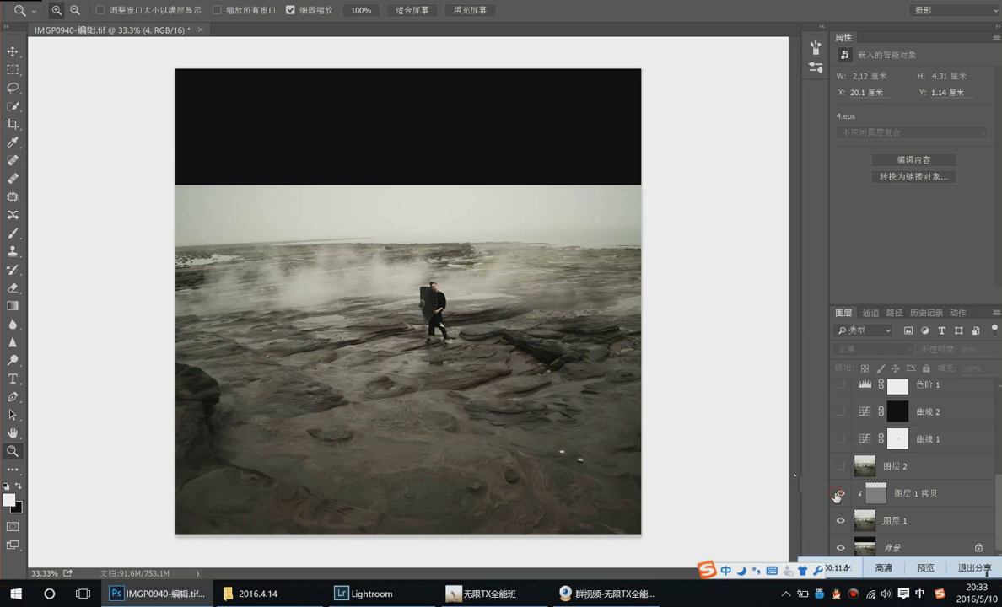
{"action": "left_click", "coordinate": [838, 466]}
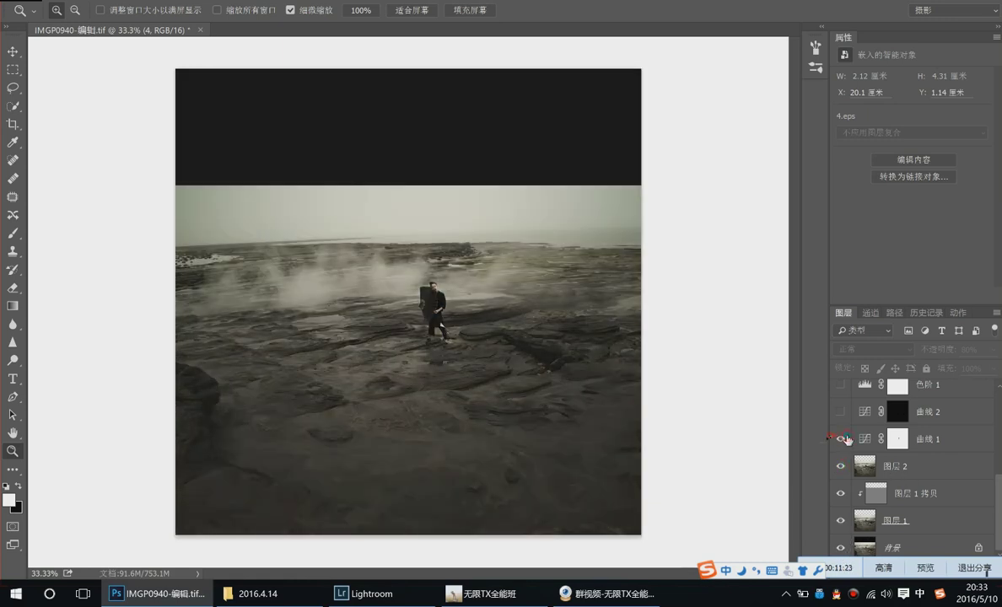
Compare the photo with and without the 曲线 1 adjustment, leave it visible and select its layer mask
{"action": "left_click", "coordinate": [840, 440]}
{"action": "left_click", "coordinate": [841, 439]}
{"action": "left_click", "coordinate": [840, 439]}
{"action": "left_click", "coordinate": [841, 439]}
{"action": "left_click", "coordinate": [843, 439]}
{"action": "left_click", "coordinate": [843, 440]}
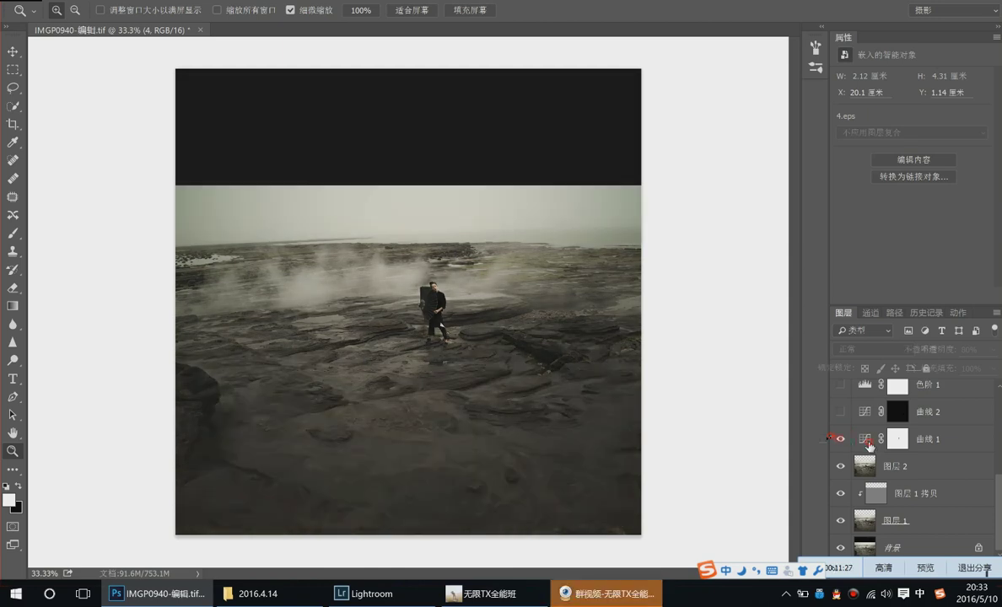
{"action": "left_click", "coordinate": [875, 446]}
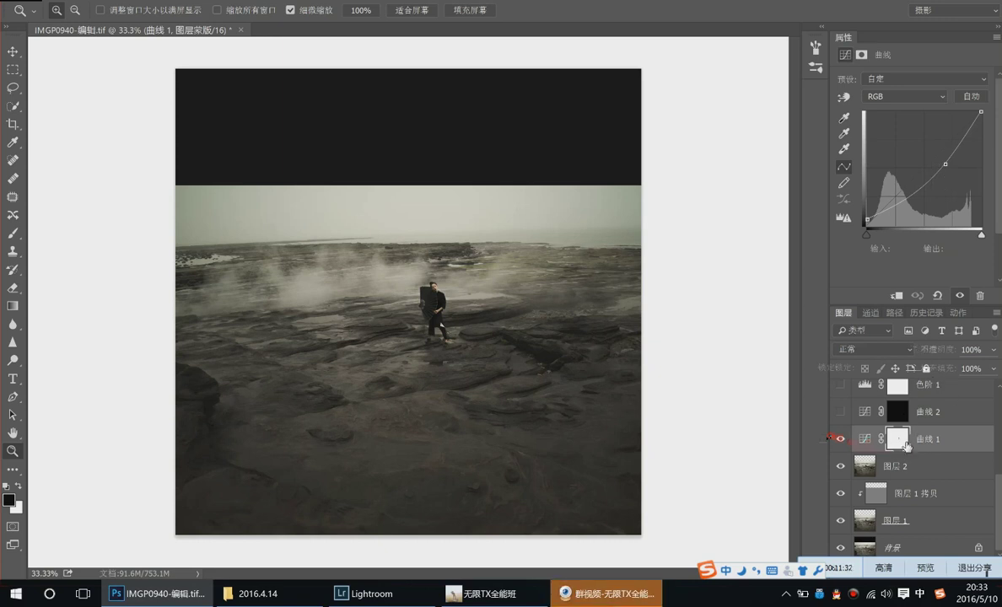
Toggle the visibility of 曲线 1 and 曲线 2 repeatedly to examine what each adjustment changes
{"action": "left_click", "coordinate": [840, 439]}
{"action": "left_click", "coordinate": [840, 439]}
{"action": "left_click", "coordinate": [840, 439]}
{"action": "left_click", "coordinate": [840, 439]}
{"action": "left_click", "coordinate": [840, 439]}
{"action": "left_click", "coordinate": [840, 439]}
{"action": "left_click", "coordinate": [839, 411]}
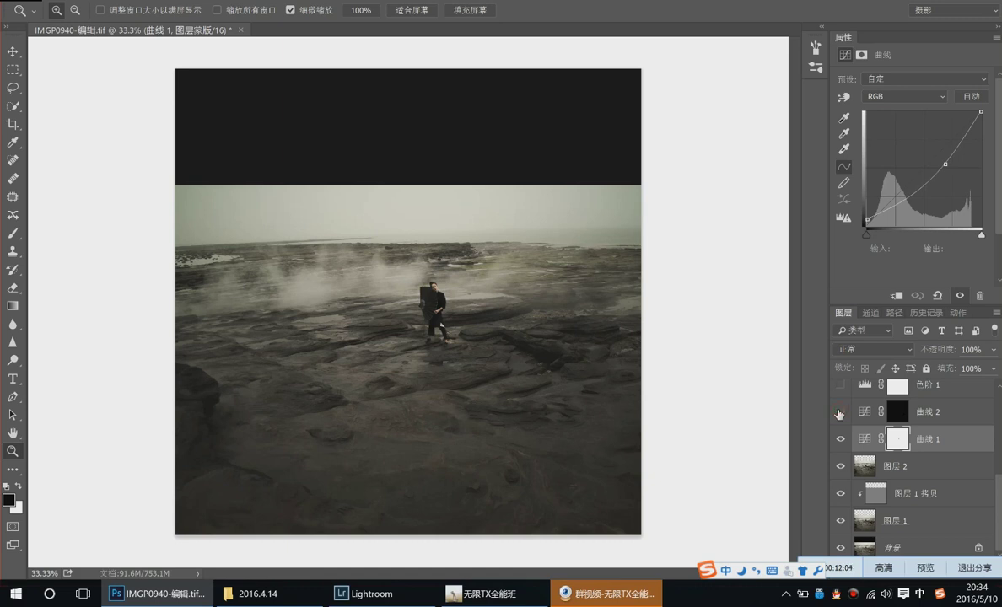
{"action": "left_click", "coordinate": [841, 413]}
{"action": "left_click", "coordinate": [840, 414]}
Capture the photo area with 曲线 2 hidden and send the screenshot to the 无限TX全能班 group chat
{"action": "left_click", "coordinate": [502, 593]}
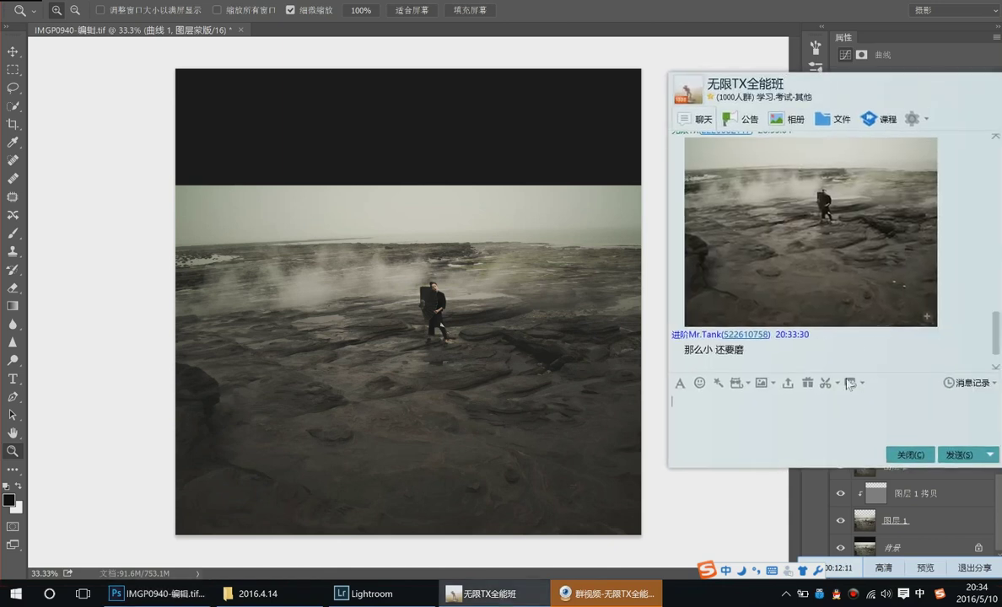
{"action": "left_click", "coordinate": [825, 383]}
{"action": "left_click_drag", "start_coordinate": [176, 185], "coordinate": [636, 535]}
{"action": "double_click", "coordinate": [599, 496]}
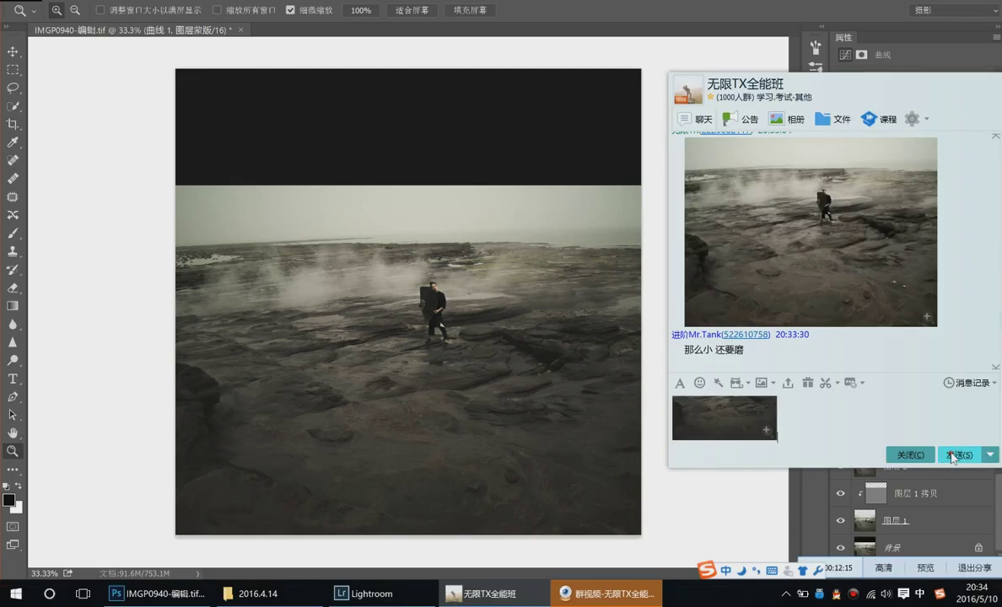
{"action": "key", "text": "Return"}
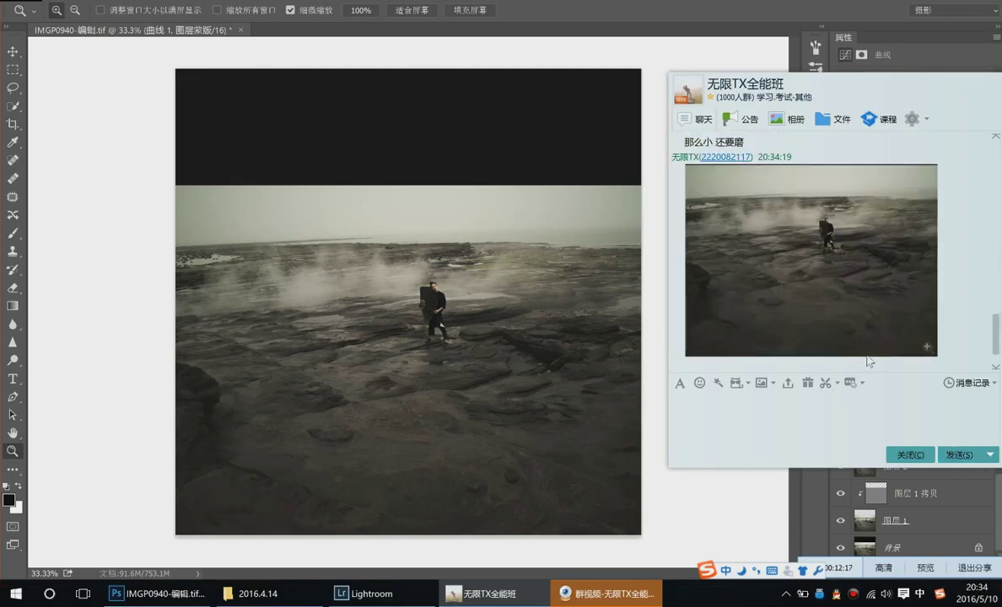
{"action": "left_click_drag", "start_coordinate": [666, 85], "coordinate": [811, 85]}
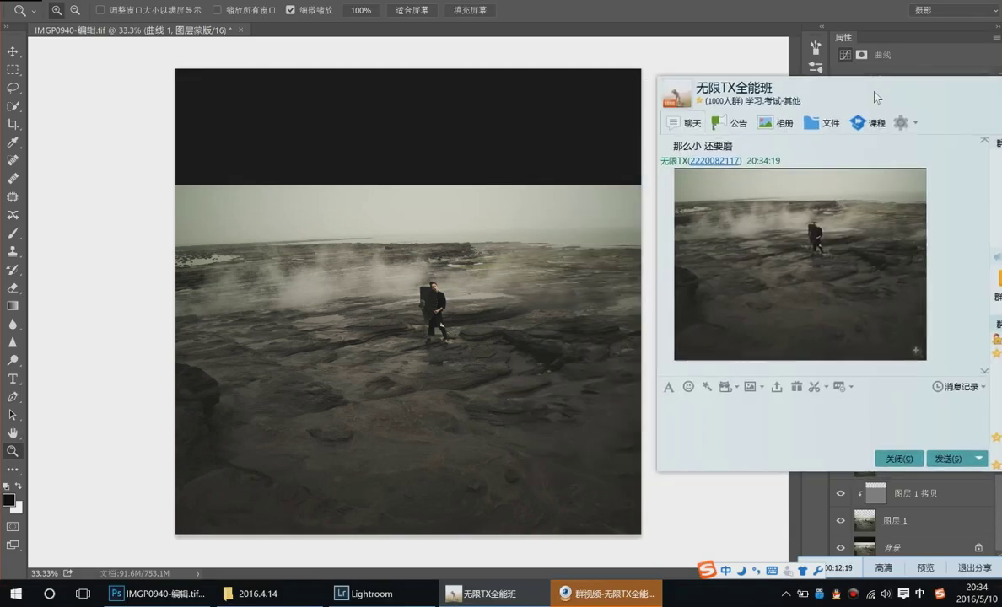
Capture a small patch of the dark rocks beside the figure and send it to the group chat
{"action": "left_click", "coordinate": [816, 393]}
{"action": "mouse_move", "coordinate": [522, 350]}
{"action": "left_mouse_down"}
{"action": "mouse_move", "coordinate": [570, 394]}
{"action": "mouse_move", "coordinate": [537, 362]}
{"action": "left_mouse_up"}
{"action": "key", "text": "Escape"}
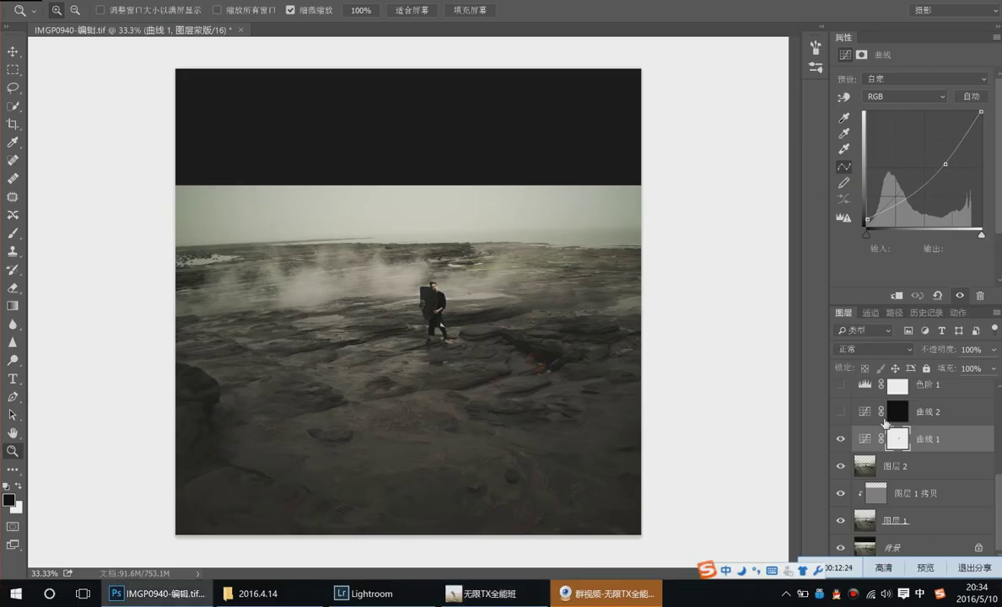
{"action": "left_click", "coordinate": [508, 599]}
{"action": "key", "text": "Return"}
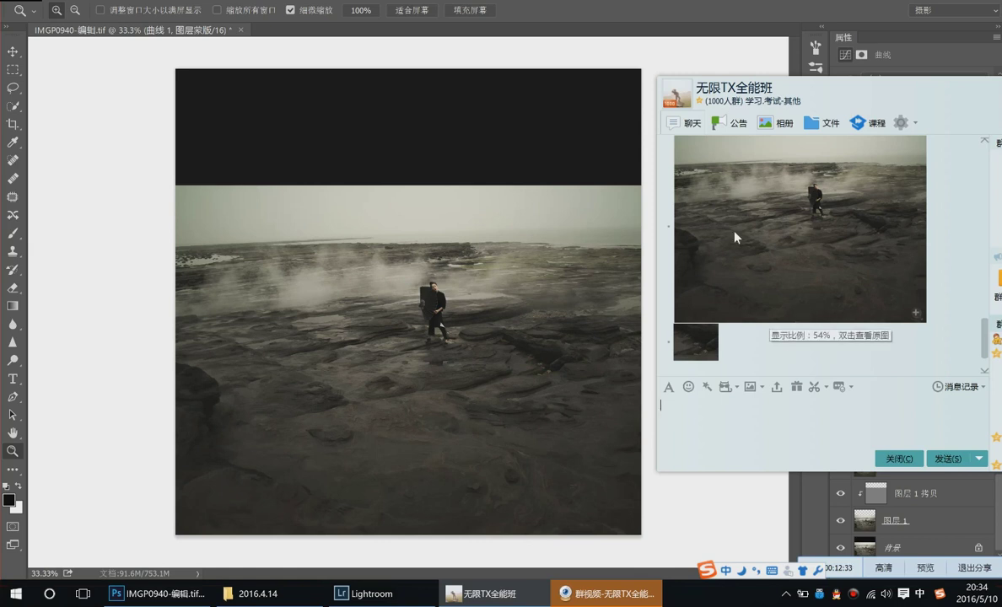
Review the sent screenshots in the chat, return to Photoshop and make the 曲线 2 layer visible
{"action": "left_click_drag", "start_coordinate": [844, 98], "coordinate": [701, 84]}
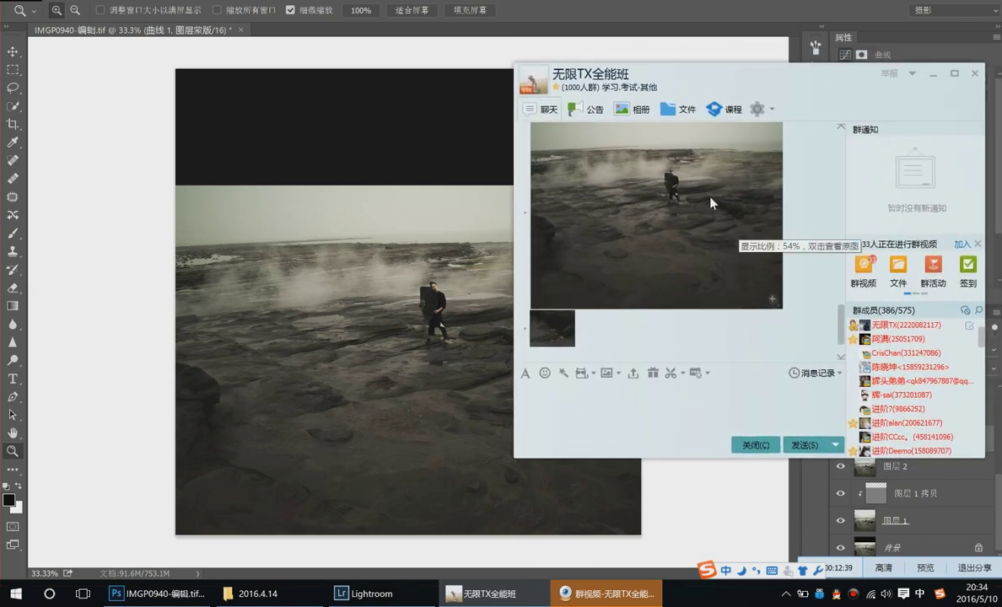
{"action": "mouse_move", "coordinate": [702, 203]}
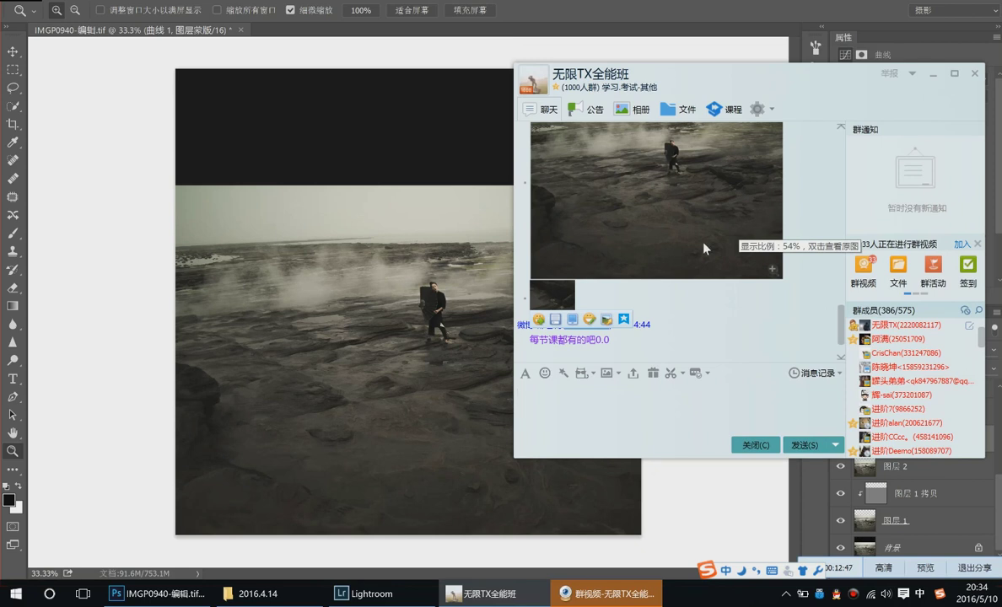
{"action": "left_click", "coordinate": [691, 462]}
{"action": "left_click", "coordinate": [839, 411]}
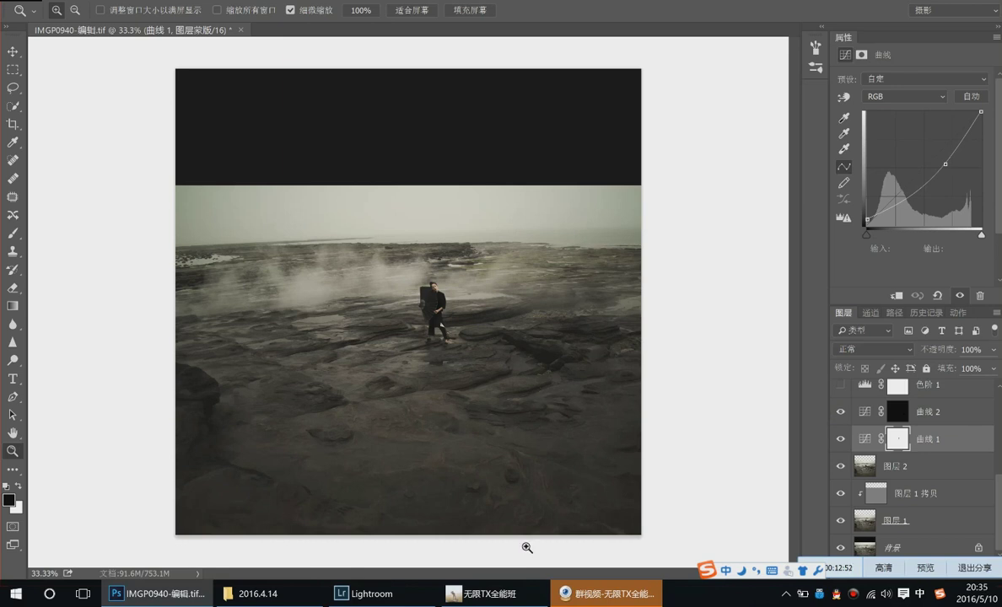
Capture the same dark rock patch with 曲线 2 visible and send it to the group chat for comparison
{"action": "left_click", "coordinate": [485, 594]}
{"action": "left_click_drag", "start_coordinate": [647, 72], "coordinate": [793, 74]}
{"action": "left_click", "coordinate": [818, 377]}
{"action": "left_click_drag", "start_coordinate": [487, 329], "coordinate": [576, 381]}
{"action": "double_click", "coordinate": [552, 365]}
{"action": "left_click", "coordinate": [950, 450]}
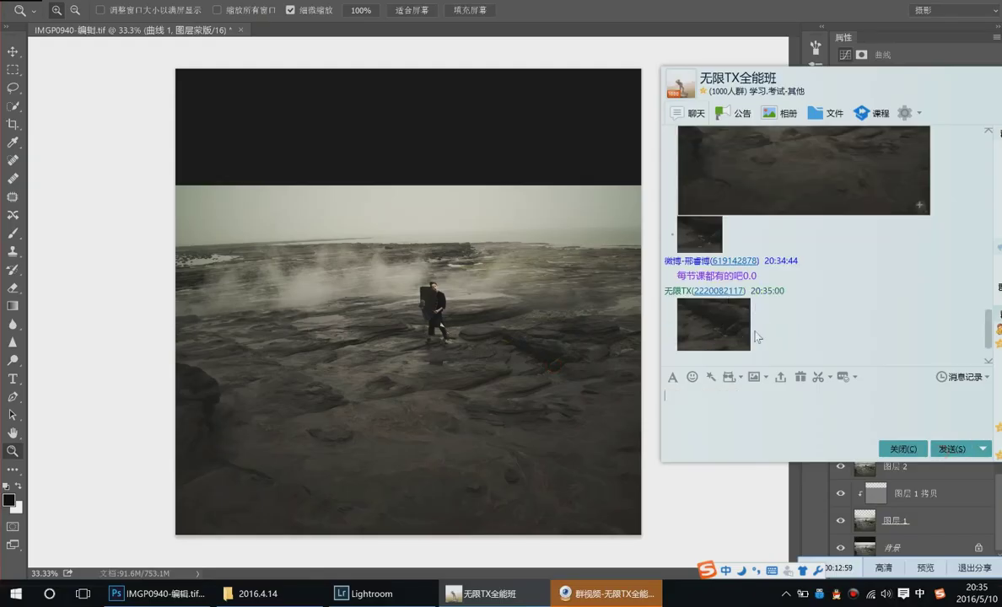
{"action": "left_click_drag", "start_coordinate": [838, 77], "coordinate": [442, 85]}
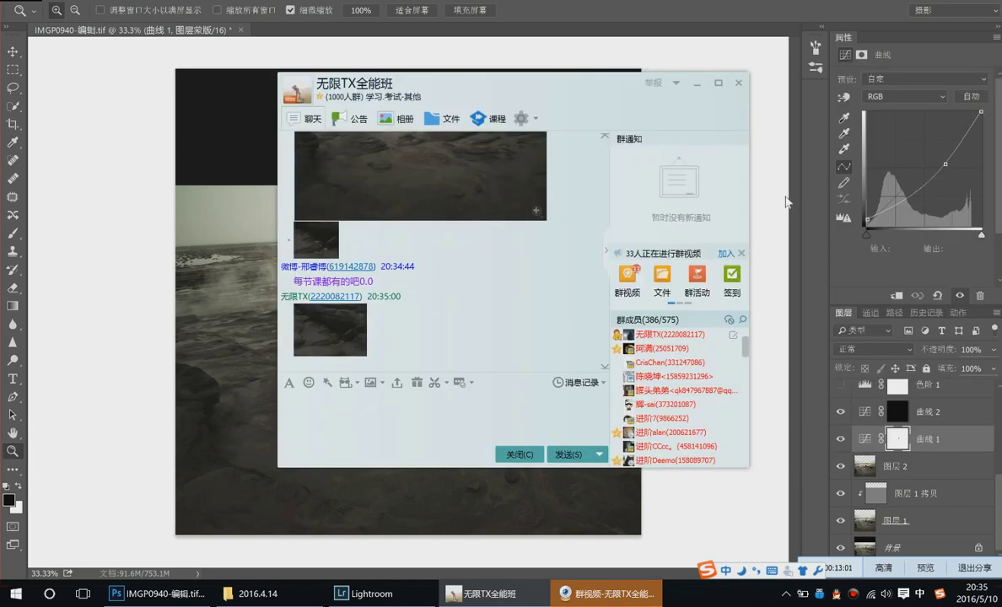
Return to Photoshop, compare the photo with and without 曲线 2, and look at the adjustment layers above it
{"action": "left_click", "coordinate": [776, 205]}
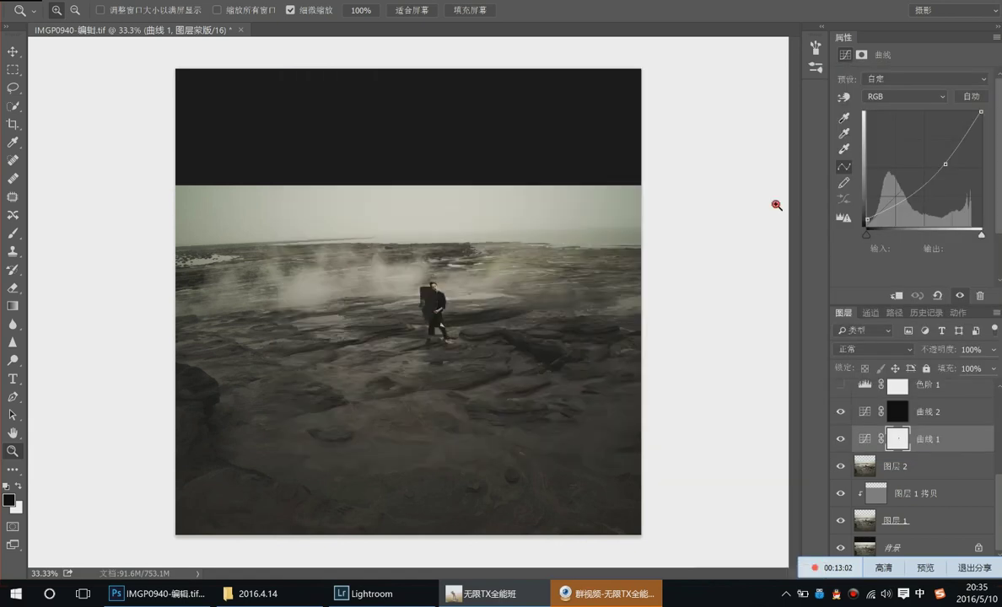
{"action": "left_click", "coordinate": [841, 413]}
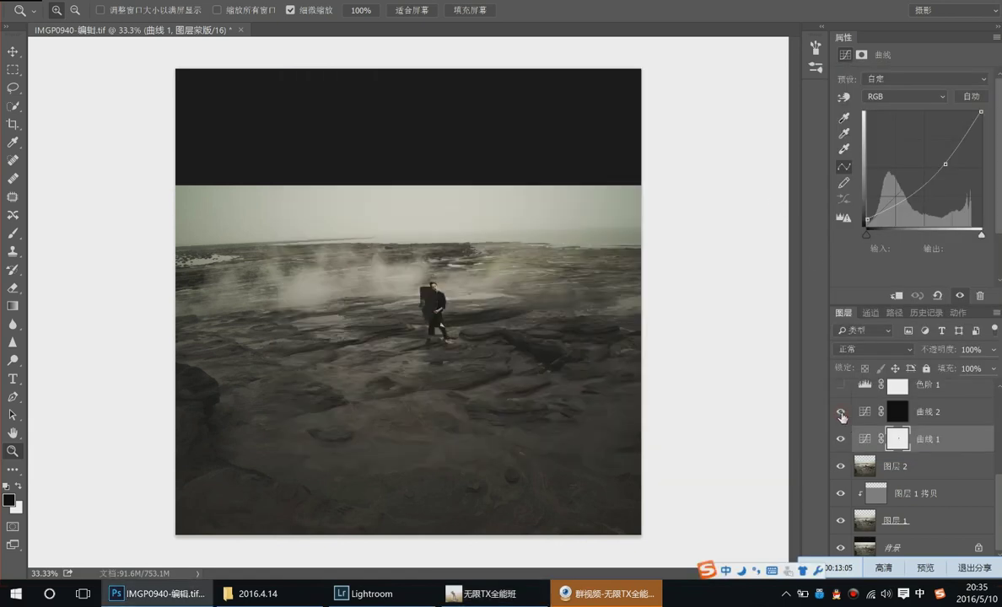
{"action": "left_click", "coordinate": [840, 413]}
{"action": "scroll", "coordinate": [840, 413], "scroll_direction": "up", "scroll_amount": 1}
{"action": "scroll", "coordinate": [908, 444], "scroll_direction": "up", "scroll_amount": 1}
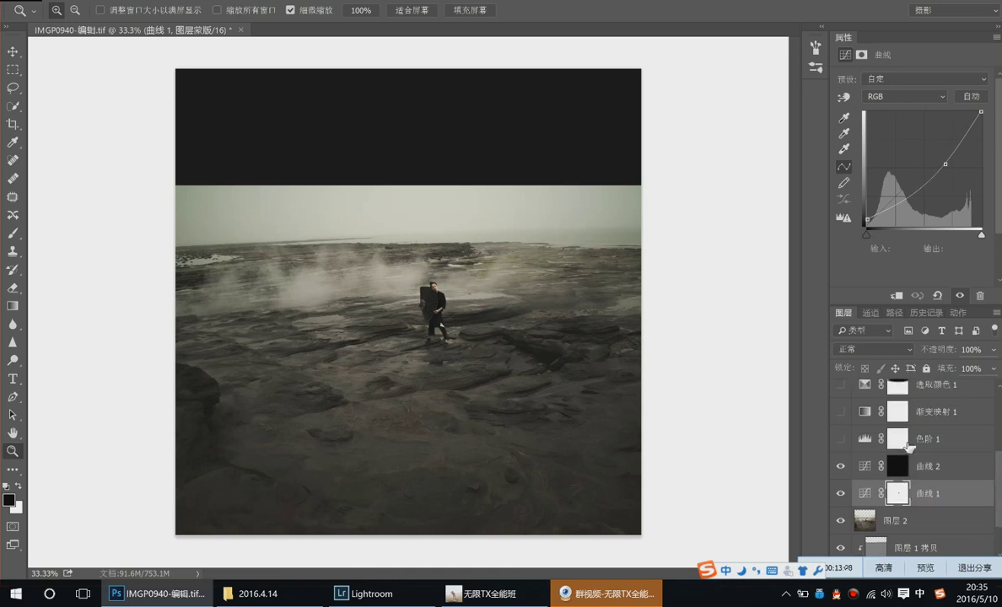
Make the 色阶 1 layer visible, compare the photo with and without it, and select it to show its levels settings
{"action": "left_click", "coordinate": [841, 439]}
{"action": "left_click", "coordinate": [840, 439]}
{"action": "left_click", "coordinate": [841, 439]}
{"action": "left_click", "coordinate": [928, 439]}
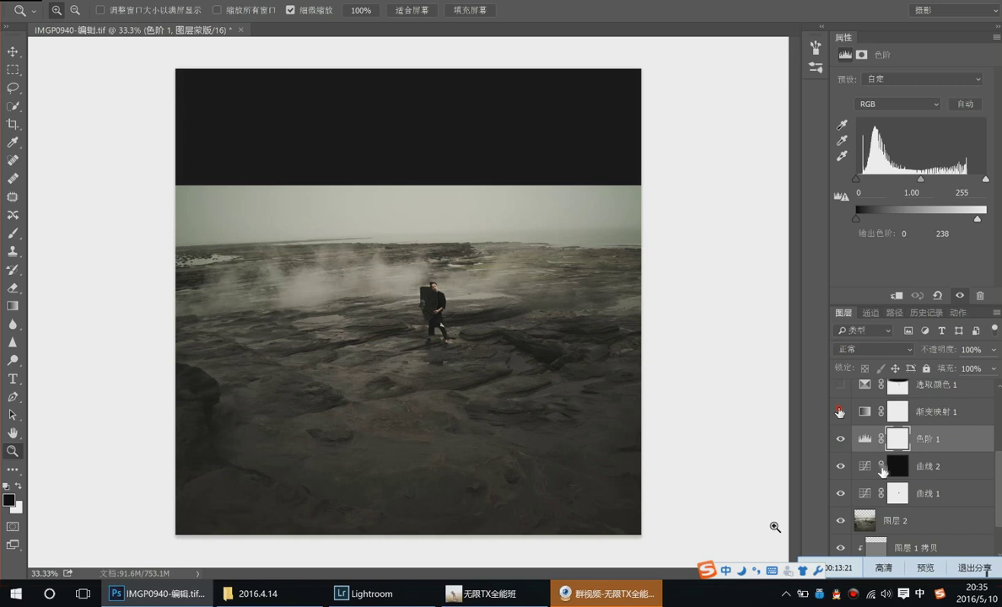
Select the 渐变映射 1 layer, hide it to compare its effect on the photo, and show it again
{"action": "left_click", "coordinate": [942, 412]}
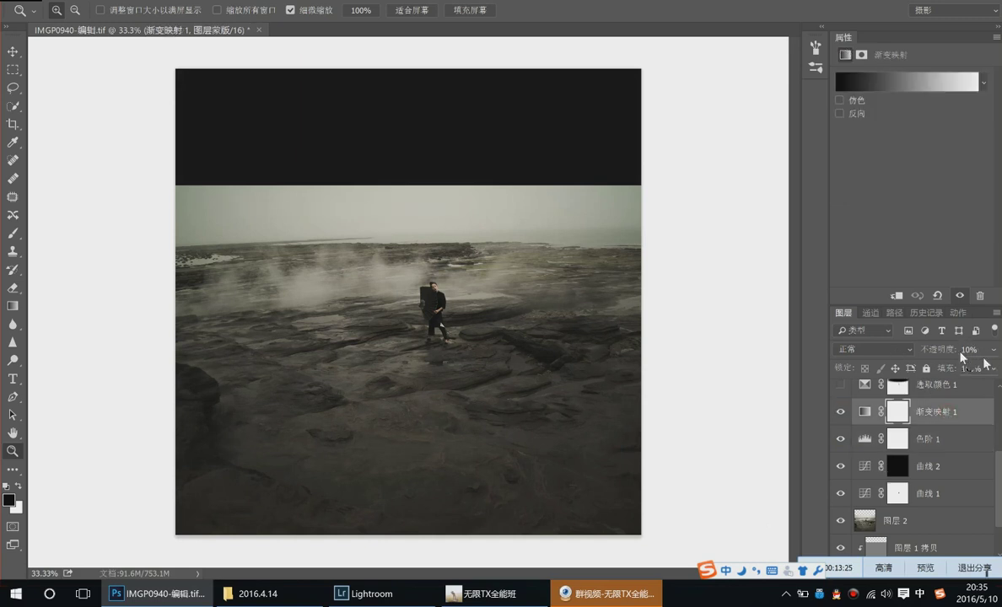
{"action": "left_click", "coordinate": [842, 412]}
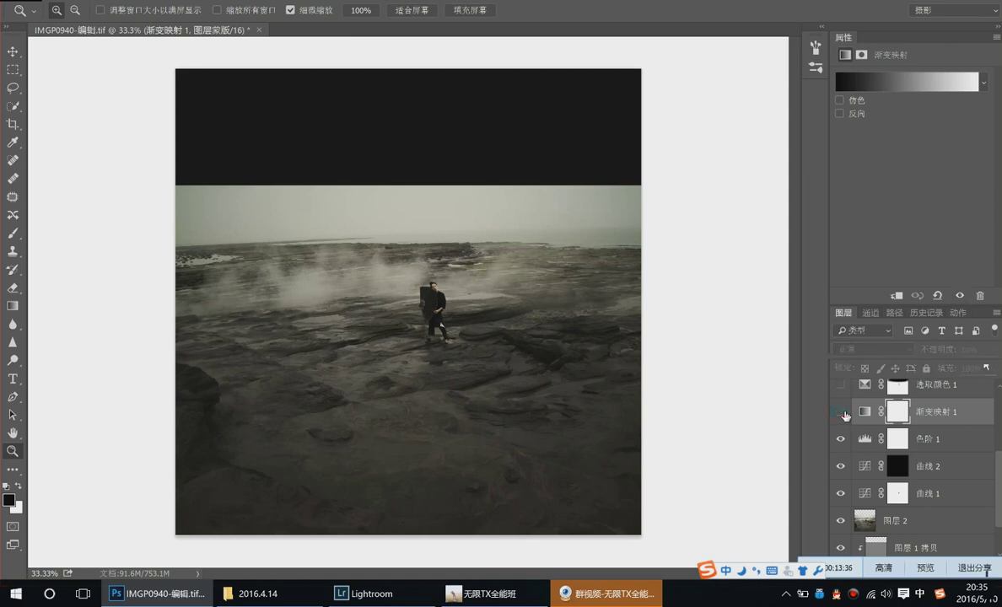
{"action": "left_click", "coordinate": [841, 412]}
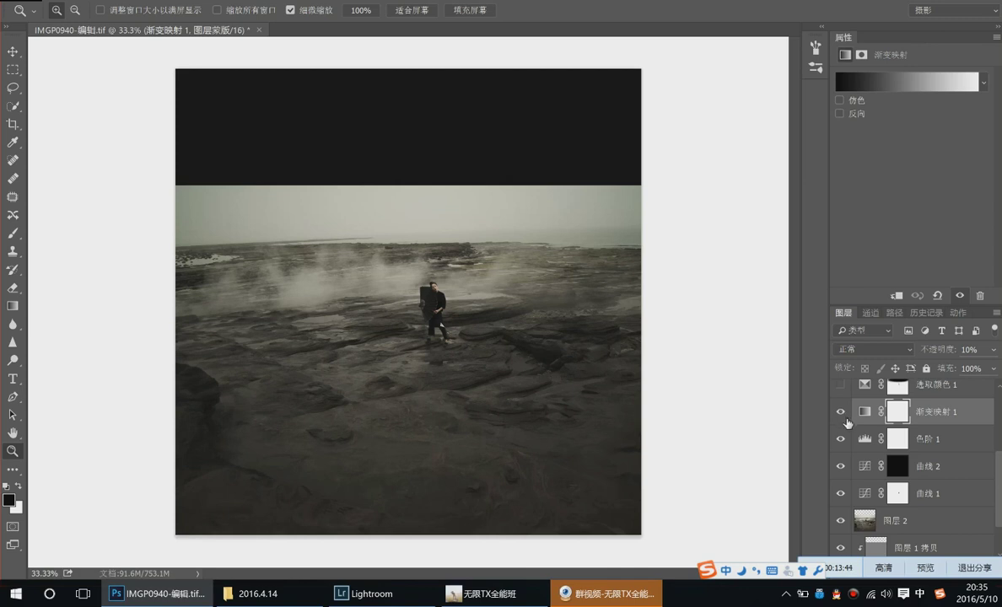
Make the 选取颜色 1 layer visible and display its selective color settings for 白色
{"action": "scroll", "coordinate": [848, 422], "scroll_direction": "up", "scroll_amount": 1}
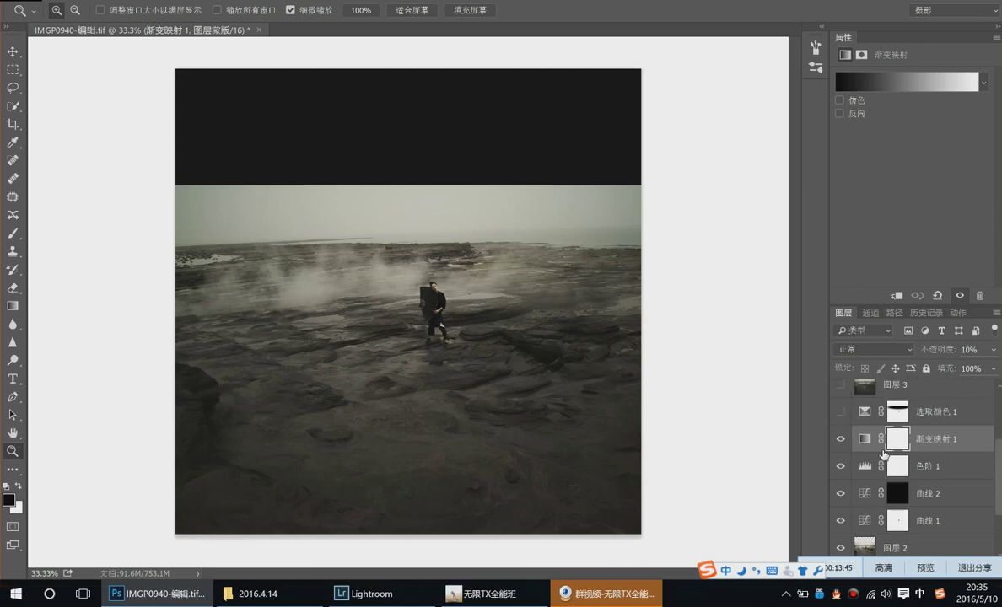
{"action": "left_click", "coordinate": [839, 414]}
{"action": "left_click", "coordinate": [865, 413]}
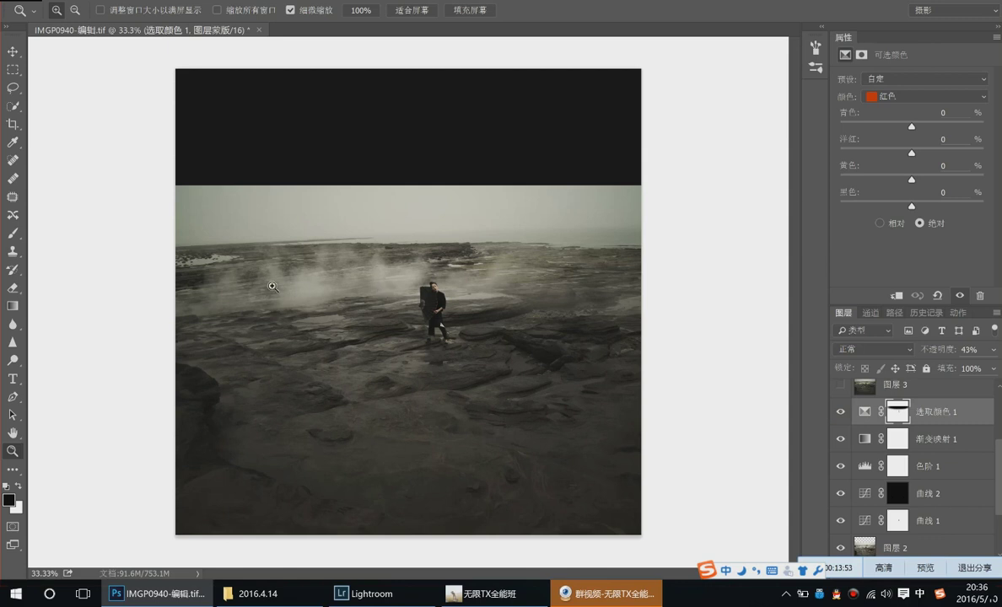
{"action": "left_click", "coordinate": [911, 95]}
{"action": "left_click", "coordinate": [887, 191]}
Compare the photo with and without the 选取颜色 1 adjustment, ending with the layer visible
{"action": "left_click", "coordinate": [839, 412]}
{"action": "left_click", "coordinate": [840, 412]}
{"action": "left_click", "coordinate": [839, 411]}
{"action": "left_click", "coordinate": [840, 411]}
{"action": "left_click", "coordinate": [840, 412]}
{"action": "left_click", "coordinate": [840, 411]}
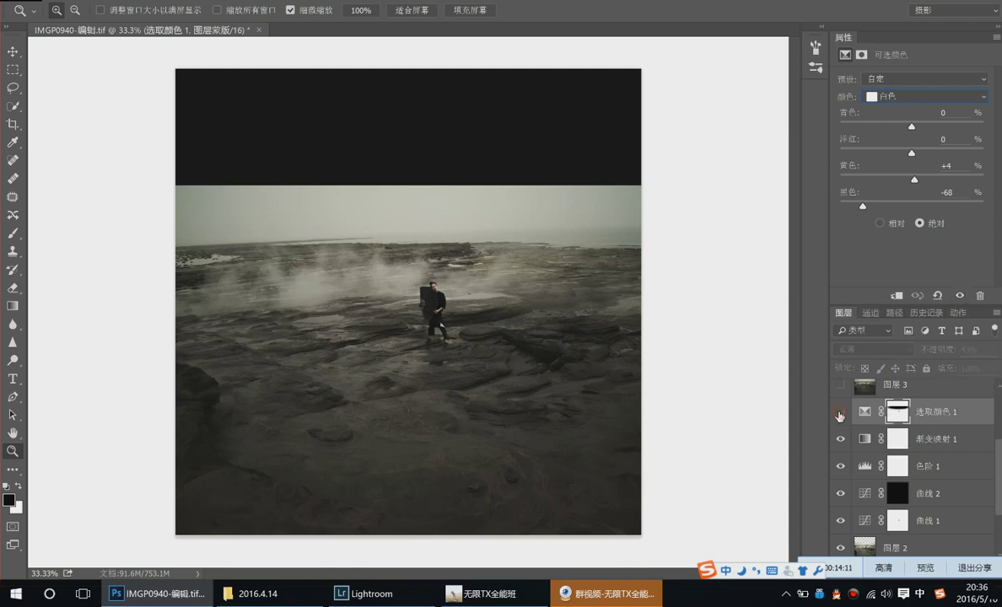
{"action": "left_click", "coordinate": [840, 411]}
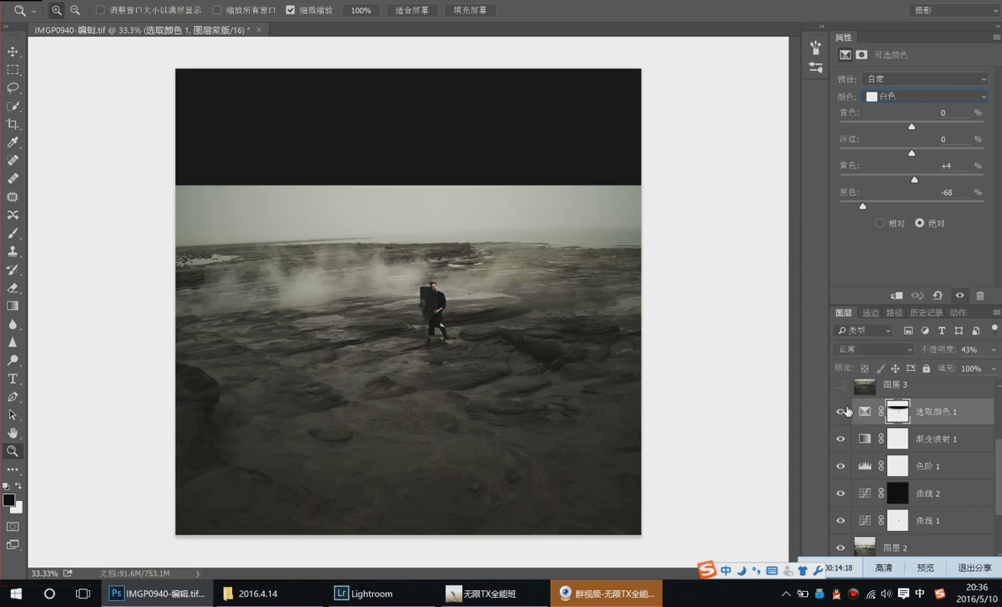
Make the 图层 3 layer above 选取颜色 1 visible and select it
{"action": "scroll", "coordinate": [851, 420], "scroll_direction": "up", "scroll_amount": 3}
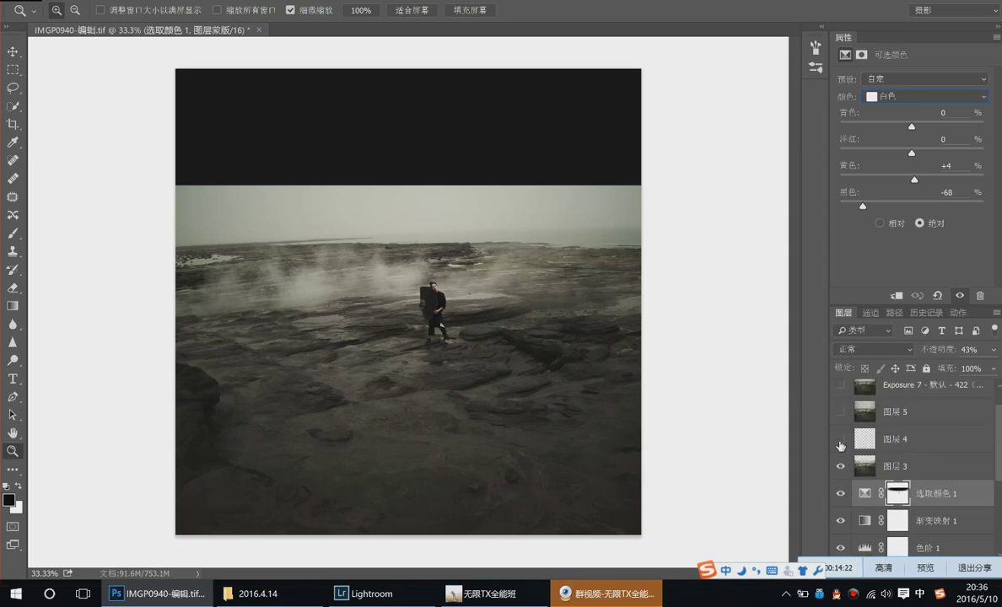
{"action": "left_click", "coordinate": [927, 471]}
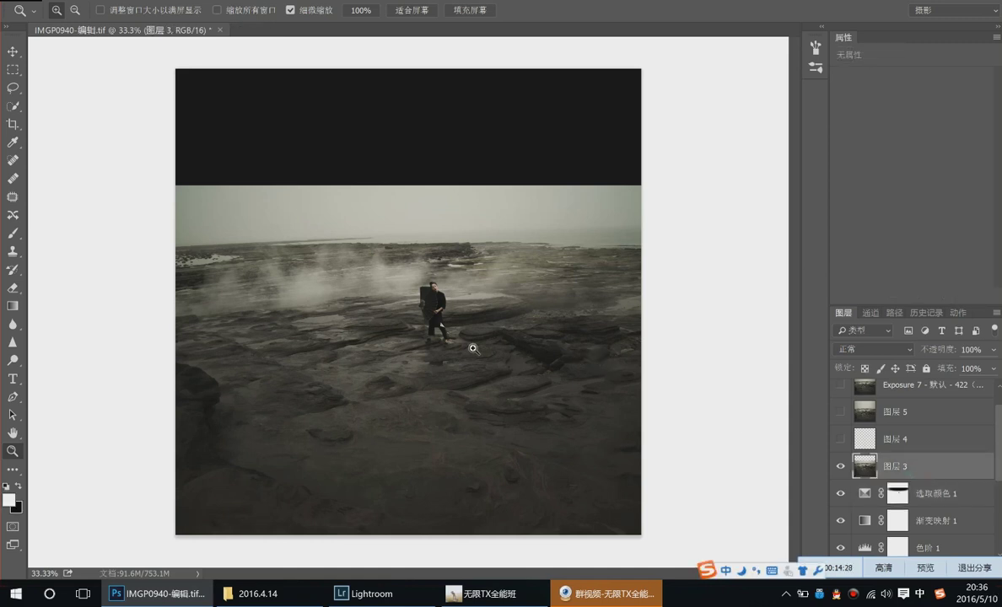
{"action": "left_click_drag", "start_coordinate": [861, 467], "coordinate": [927, 466]}
Make 图层 4 and 图层 5 visible, switching visibility on and off to compare the photo before and after
{"action": "scroll", "coordinate": [842, 444], "scroll_direction": "up", "scroll_amount": 1}
{"action": "left_click", "coordinate": [840, 439]}
{"action": "left_click", "coordinate": [840, 439]}
{"action": "left_click", "coordinate": [840, 440]}
{"action": "left_click", "coordinate": [839, 440]}
{"action": "left_click", "coordinate": [840, 439]}
{"action": "left_click", "coordinate": [839, 441]}
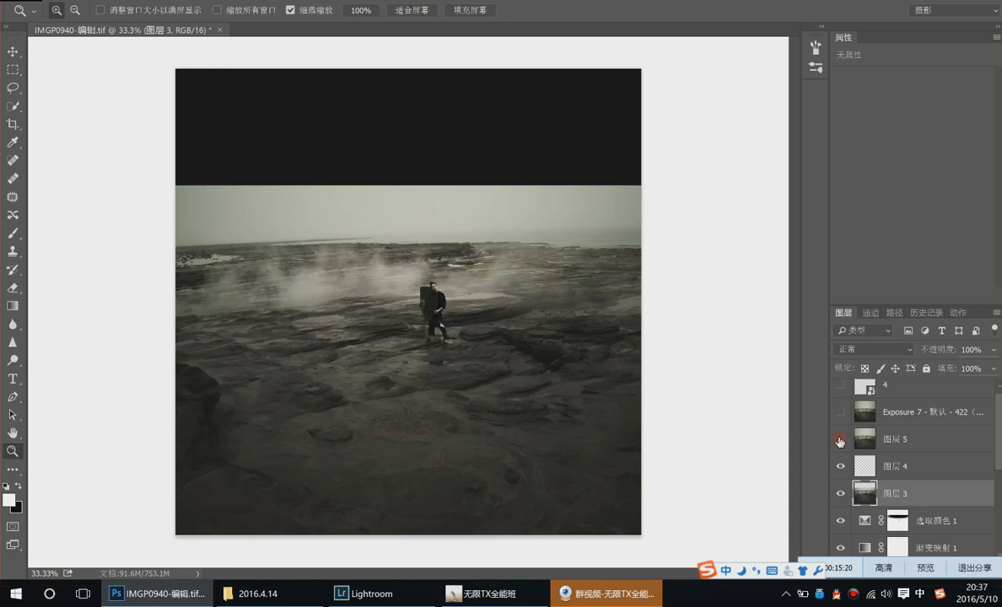
{"action": "left_click", "coordinate": [840, 440]}
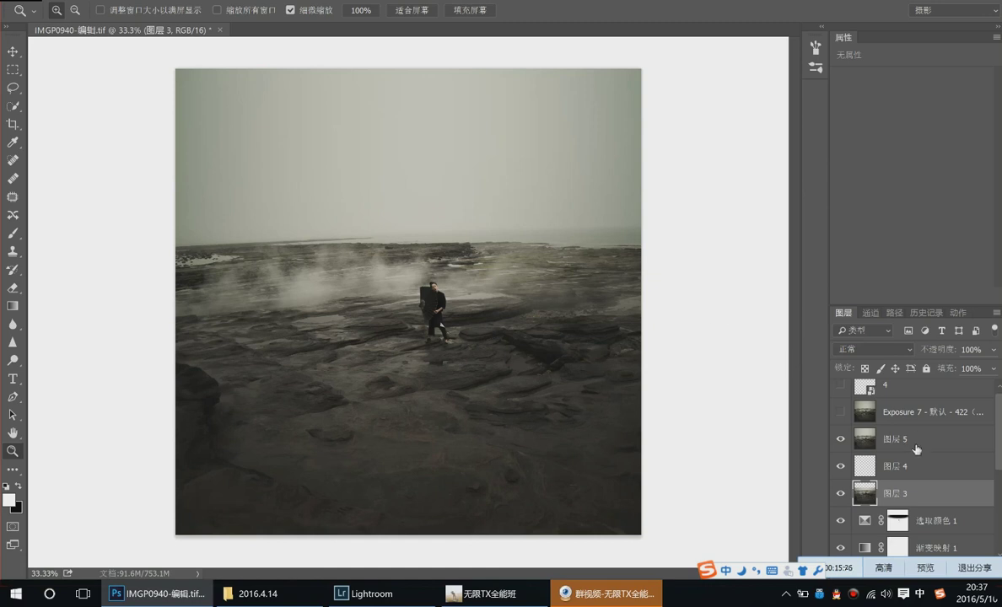
Make the Exposure 7 layer visible and compare the photo with and without its effect
{"action": "left_click", "coordinate": [841, 412]}
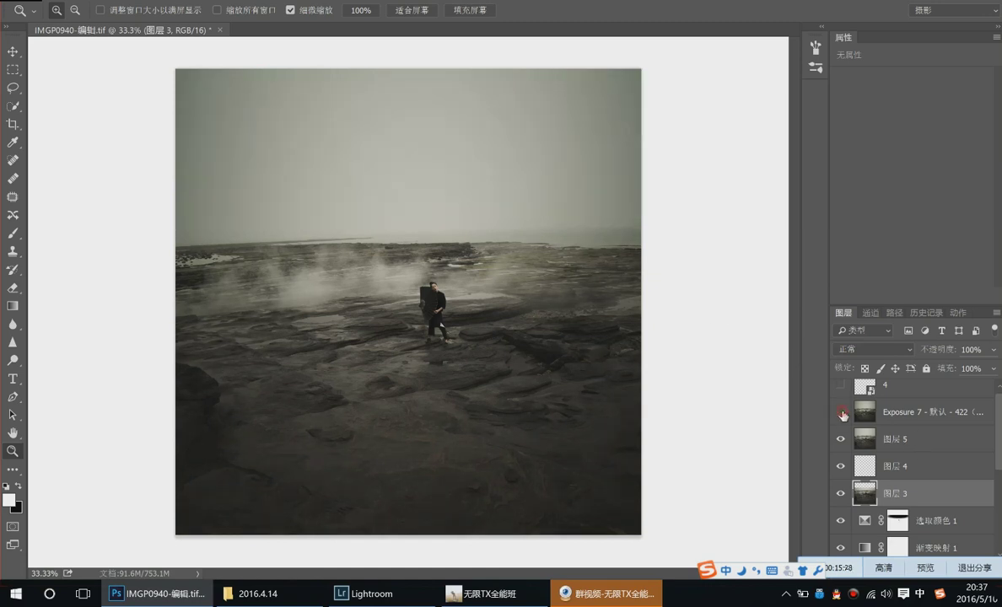
{"action": "left_click", "coordinate": [841, 412]}
{"action": "left_click", "coordinate": [842, 412]}
{"action": "left_click", "coordinate": [841, 413]}
{"action": "left_click", "coordinate": [841, 412]}
{"action": "left_click", "coordinate": [841, 412]}
{"action": "left_click", "coordinate": [842, 413]}
Make the topmost layer 4 visible to show the title lettering in the sky, comparing with and without it
{"action": "scroll", "coordinate": [909, 434], "scroll_direction": "up", "scroll_amount": 1}
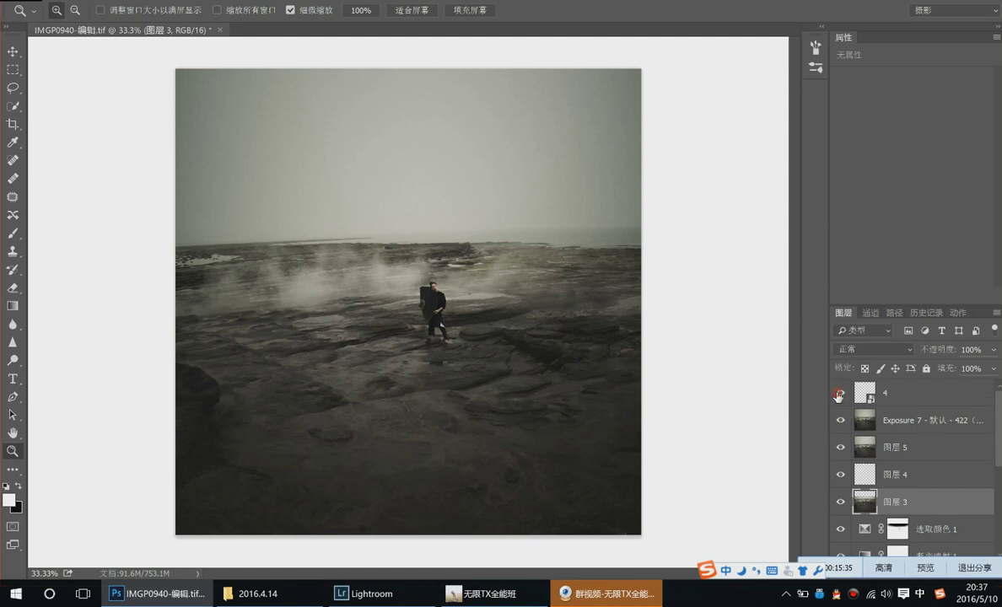
{"action": "left_click", "coordinate": [839, 394]}
{"action": "left_click", "coordinate": [840, 394]}
{"action": "left_click", "coordinate": [840, 394]}
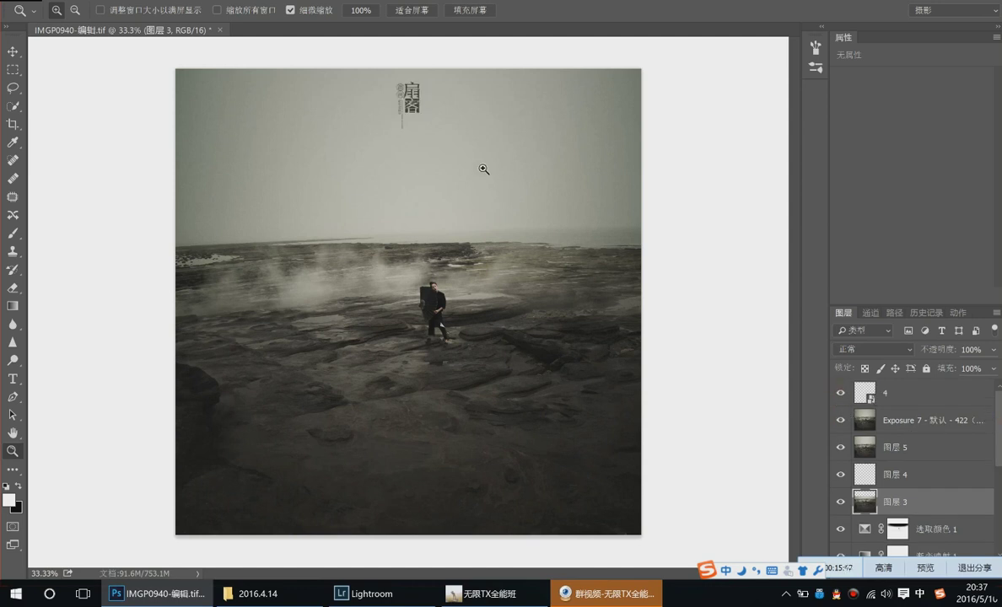
Close IMGP0940-编辑.tif without saving and open IMGP0860-编辑 from the 2016.4.14 folder in Photoshop
{"action": "left_click", "coordinate": [219, 29]}
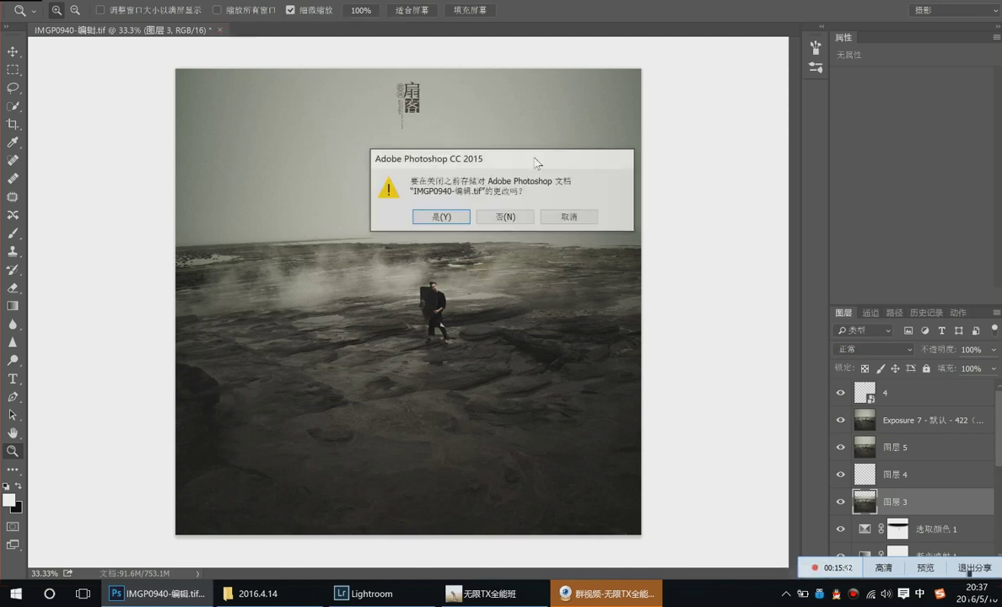
{"action": "left_click", "coordinate": [505, 217]}
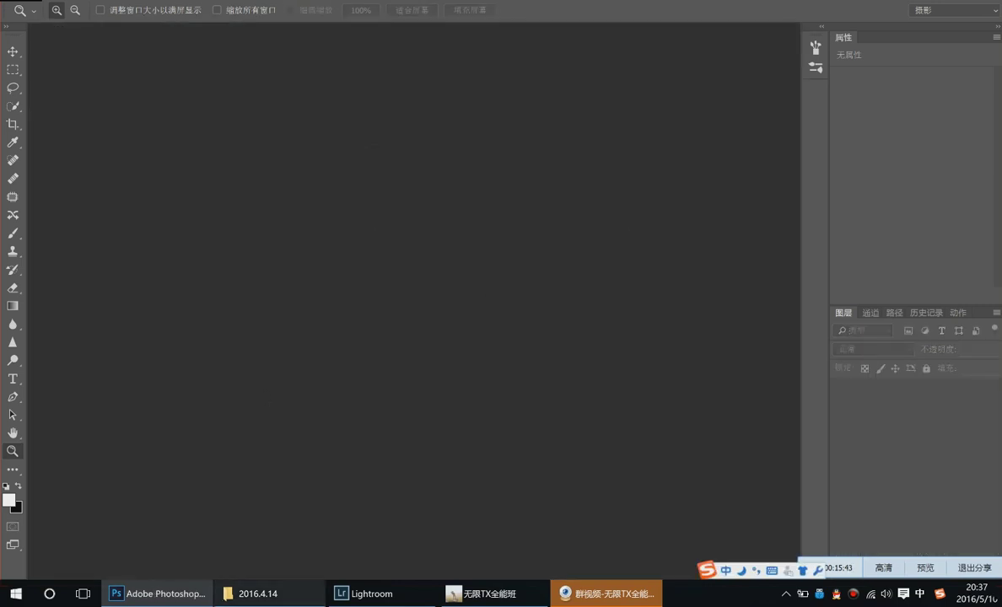
{"action": "left_click", "coordinate": [253, 593]}
{"action": "scroll", "coordinate": [602, 378], "scroll_direction": "up", "scroll_amount": 5}
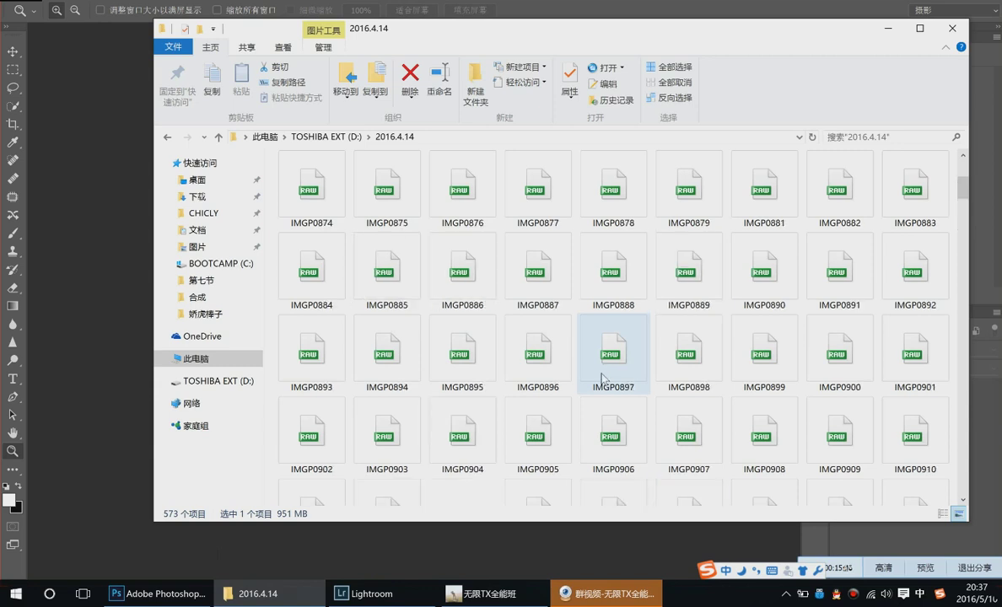
{"action": "scroll", "coordinate": [603, 378], "scroll_direction": "up", "scroll_amount": 3}
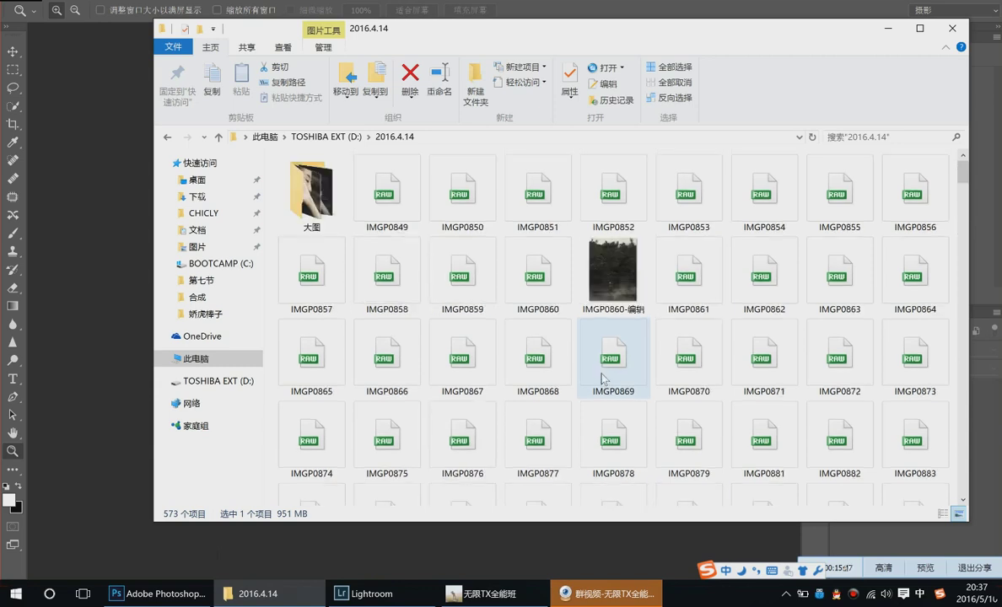
{"action": "left_click", "coordinate": [615, 302]}
{"action": "left_click_drag", "start_coordinate": [615, 302], "coordinate": [101, 263]}
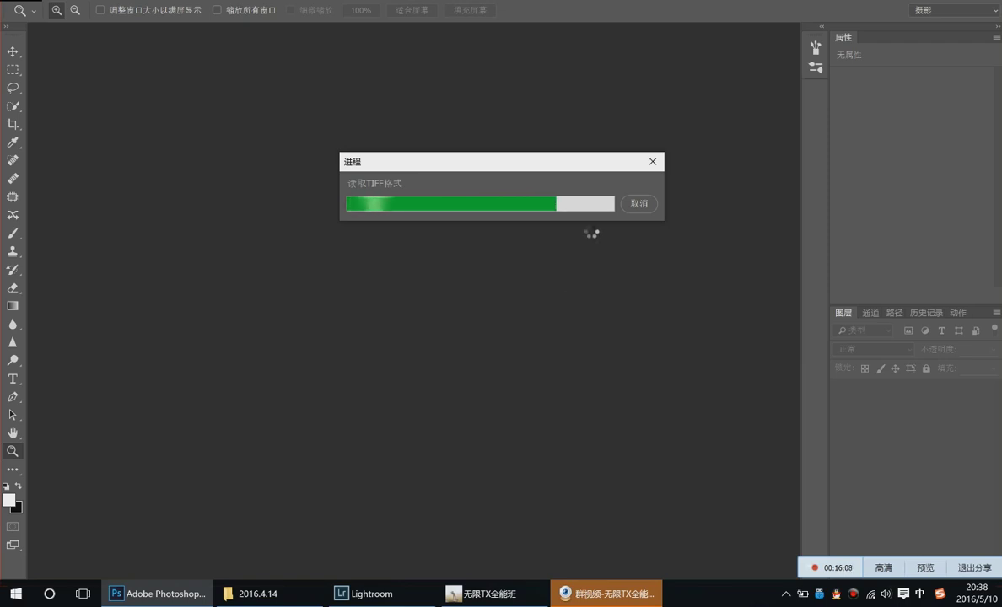
{"action": "key", "text": "alt+Tab"}
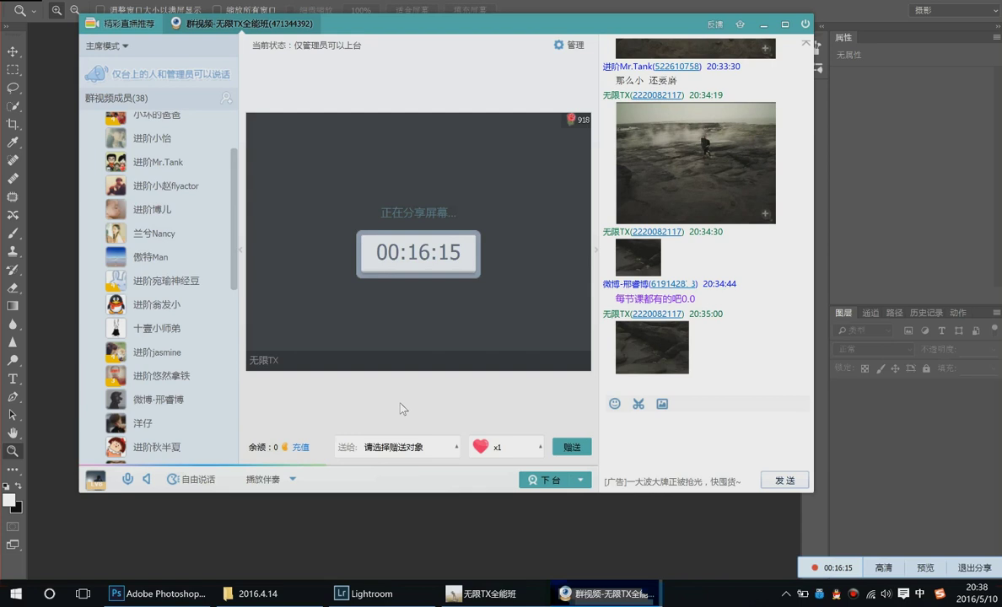
{"action": "left_click", "coordinate": [472, 534]}
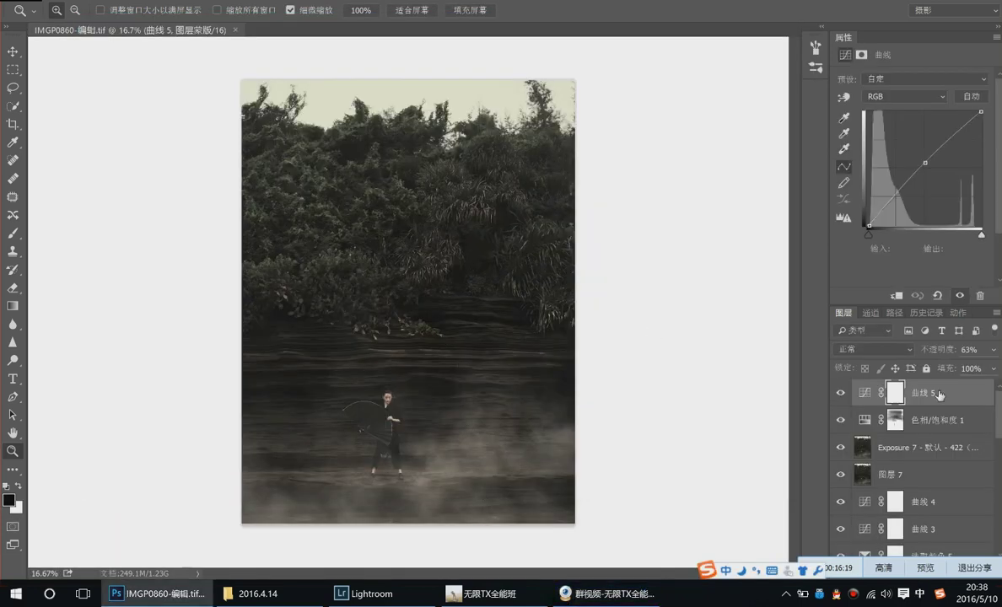
Alternate between the 背景 layer alone and all layers to compare original and retouch, leaving only 背景 visible
{"action": "scroll", "coordinate": [928, 455], "scroll_direction": "down", "scroll_amount": 5}
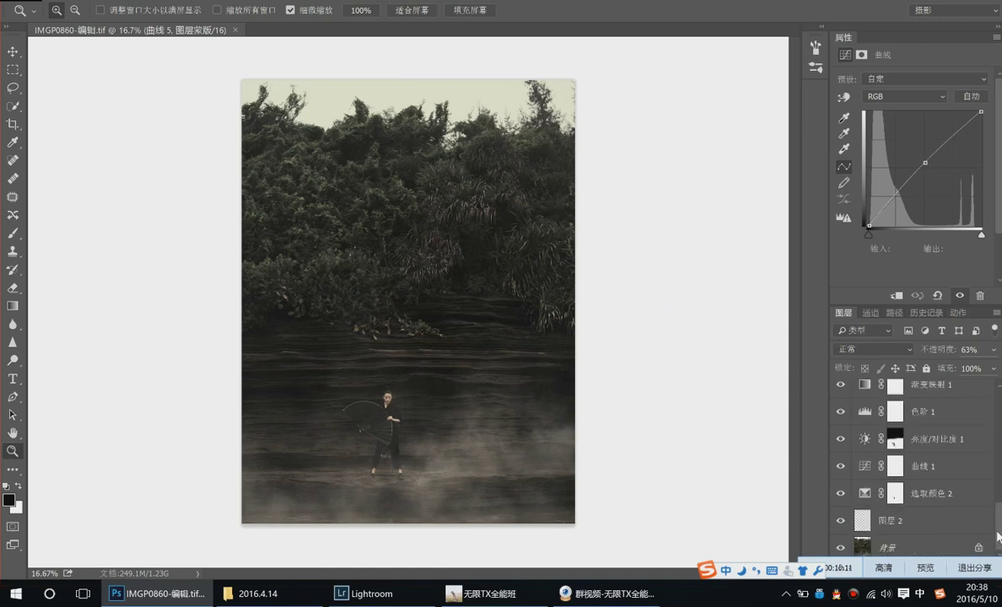
{"action": "left_click", "coordinate": [840, 548], "text": "alt"}
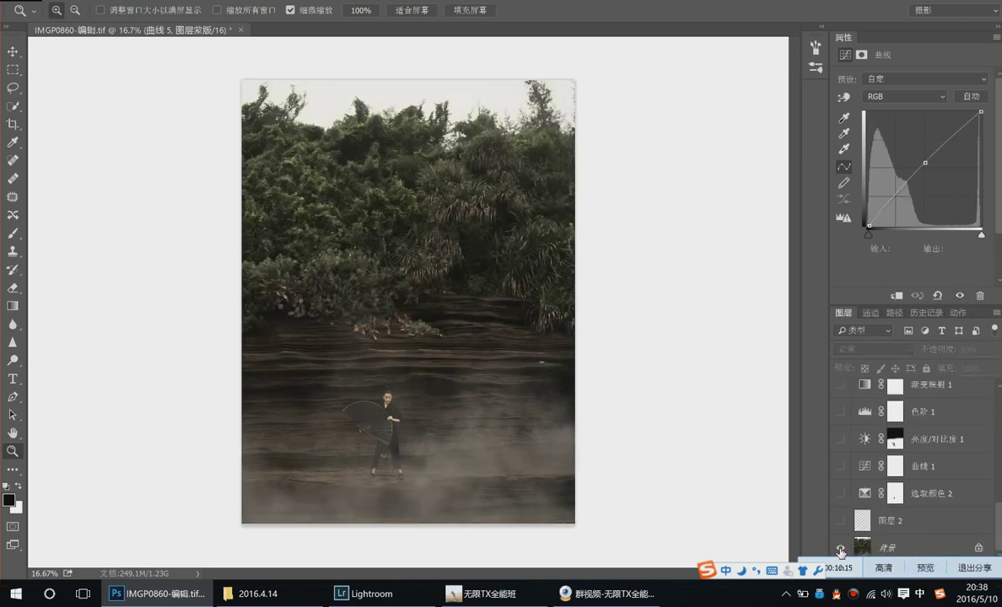
{"action": "left_click", "coordinate": [840, 548], "text": "alt"}
{"action": "left_click", "coordinate": [840, 550], "text": "alt"}
{"action": "left_click", "coordinate": [840, 549], "text": "alt"}
{"action": "left_click", "coordinate": [839, 549], "text": "alt"}
{"action": "left_click", "coordinate": [840, 549], "text": "alt"}
{"action": "left_click", "coordinate": [840, 550], "text": "alt"}
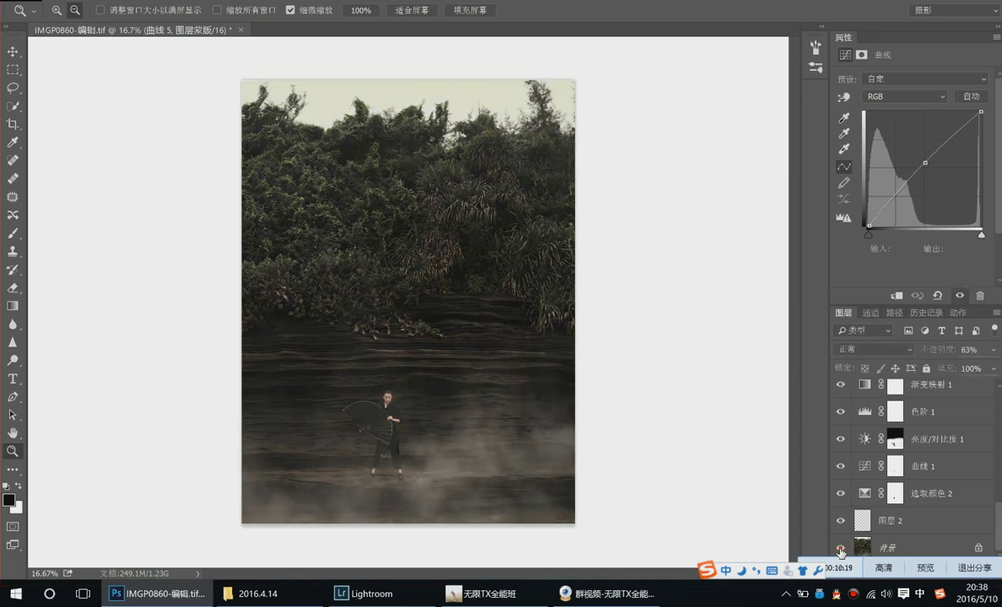
{"action": "left_click", "coordinate": [839, 550], "text": "alt"}
{"action": "left_click", "coordinate": [840, 549], "text": "alt"}
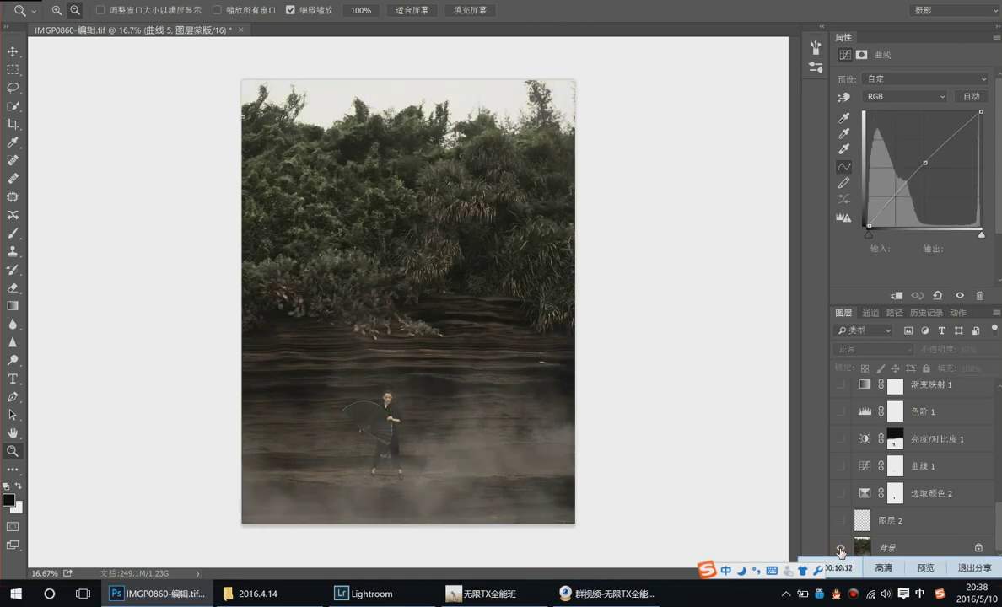
{"action": "left_click", "coordinate": [840, 550], "text": "alt"}
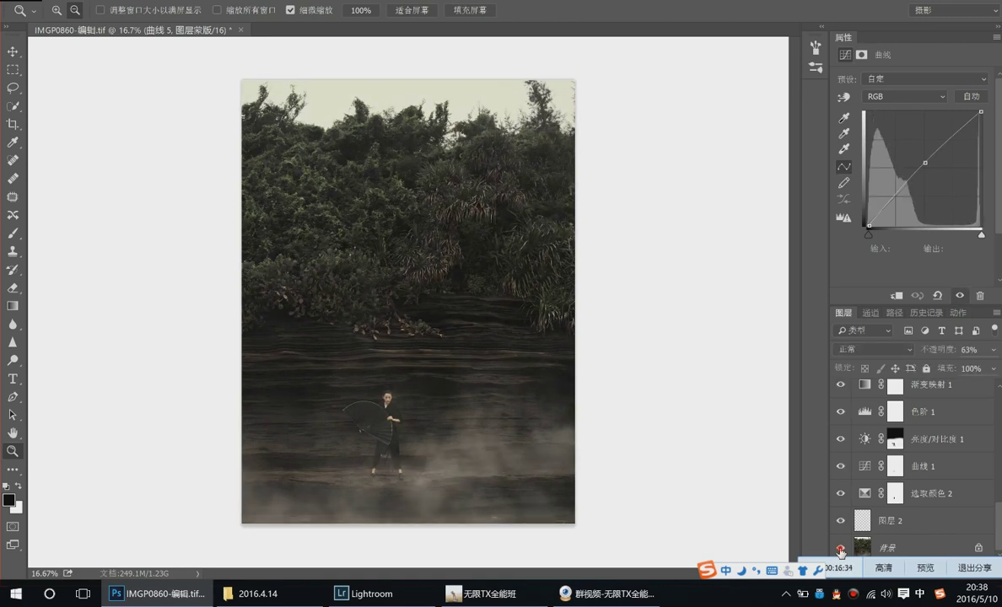
{"action": "left_click", "coordinate": [840, 550], "text": "alt"}
{"action": "left_click", "coordinate": [839, 550], "text": "alt"}
{"action": "left_click", "coordinate": [839, 550], "text": "alt"}
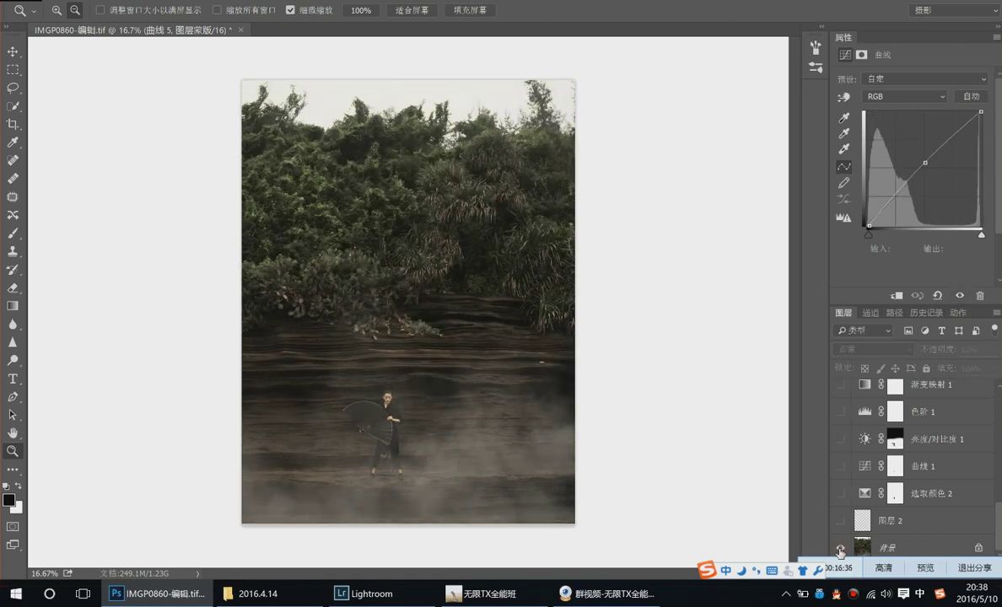
{"action": "left_click", "coordinate": [840, 549], "text": "alt"}
{"action": "left_click", "coordinate": [840, 550], "text": "alt"}
{"action": "left_click", "coordinate": [839, 550], "text": "alt"}
{"action": "left_click", "coordinate": [840, 549], "text": "alt"}
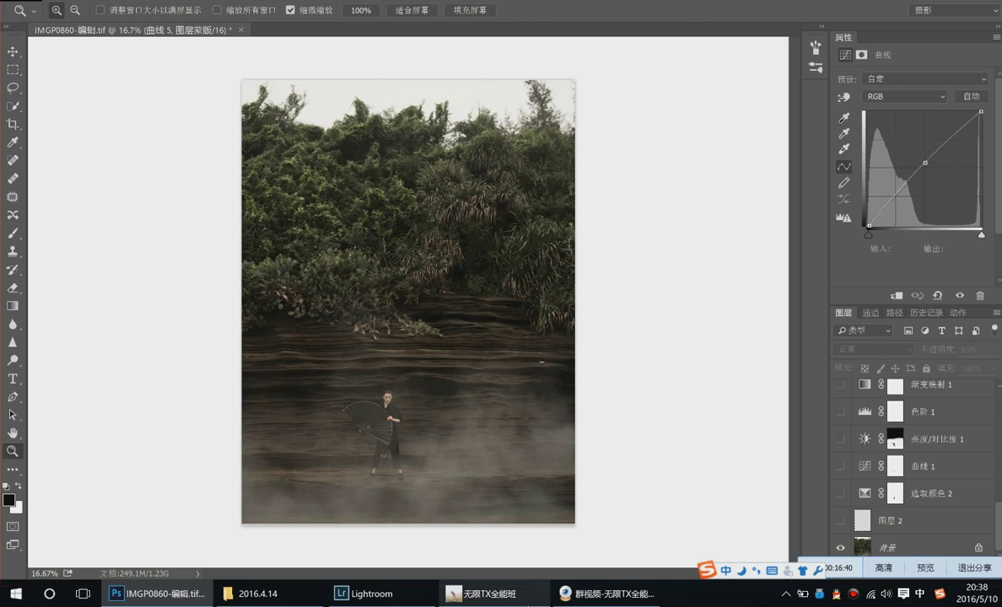
Capture the whole photo with only 背景 visible, send it to the 无限TX全能班 group chat, and return to Photoshop
{"action": "left_click", "coordinate": [485, 594]}
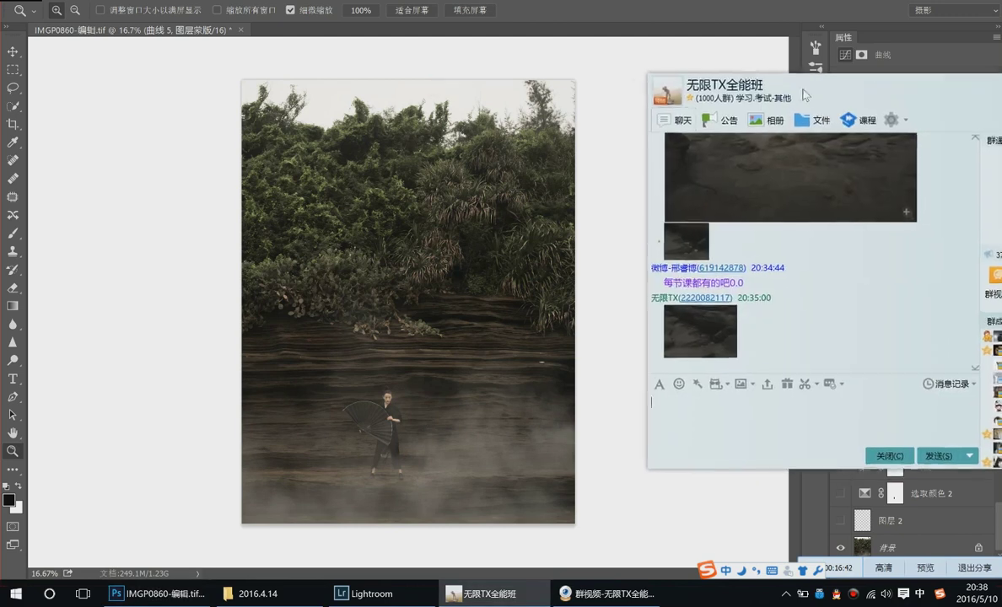
{"action": "left_click", "coordinate": [800, 383]}
{"action": "left_click_drag", "start_coordinate": [242, 83], "coordinate": [577, 529]}
{"action": "double_click", "coordinate": [521, 484]}
{"action": "left_click", "coordinate": [927, 454]}
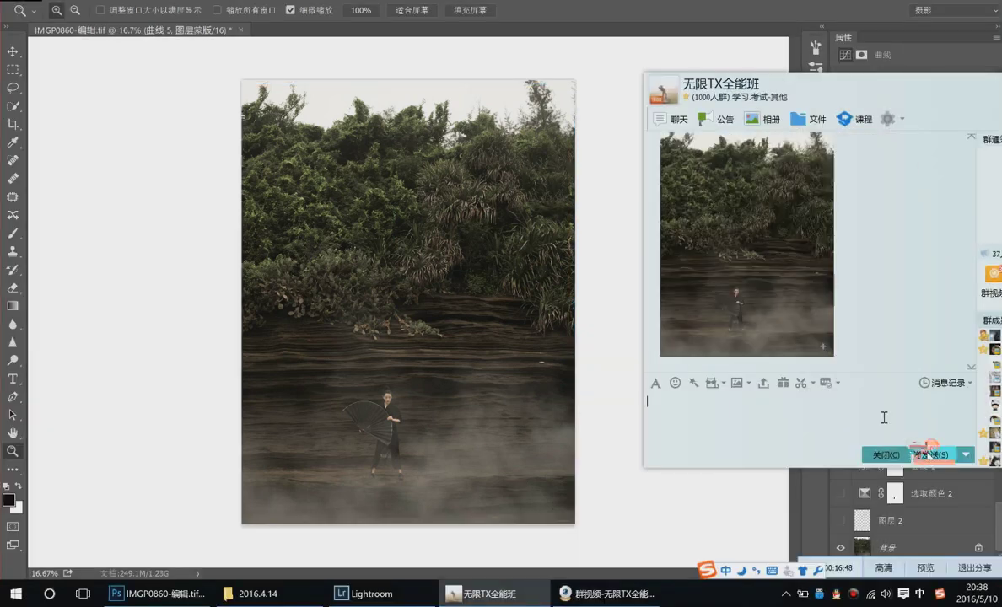
{"action": "left_click", "coordinate": [578, 334]}
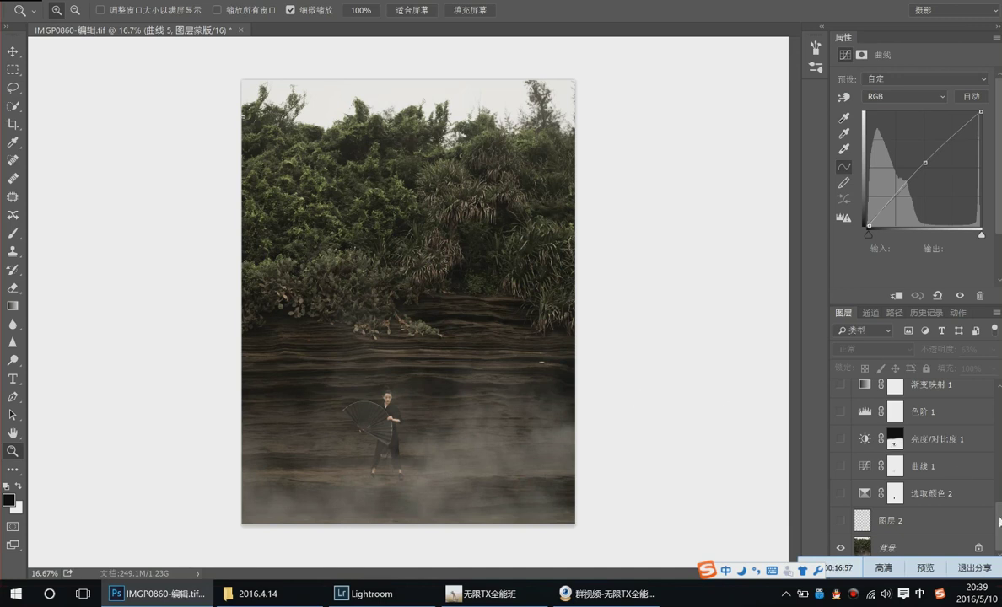
Compare the finished retouch with the original 背景 layer again, ending with all layers visible
{"action": "left_click", "coordinate": [840, 548], "text": "alt"}
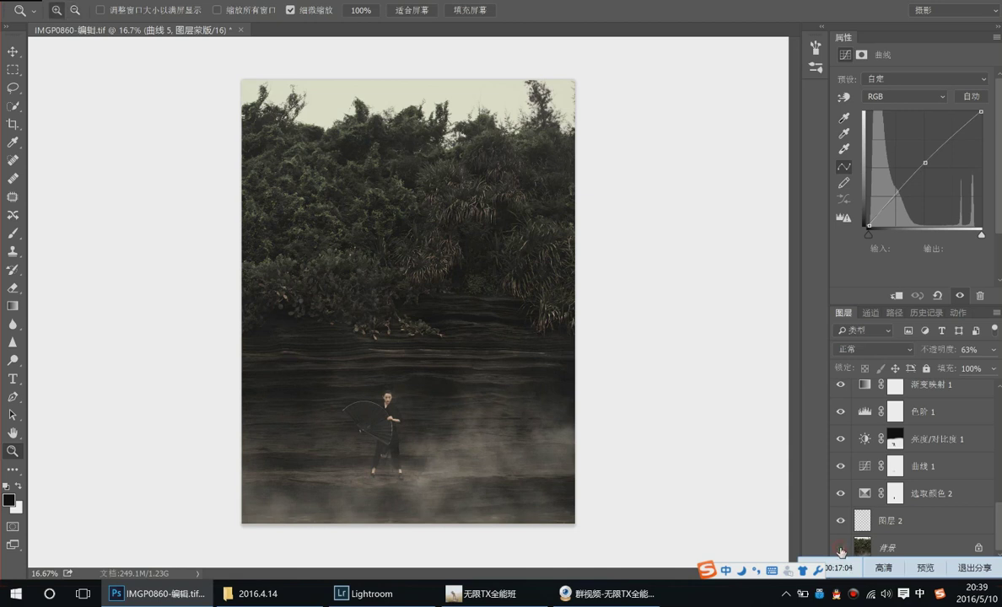
{"action": "left_click", "coordinate": [840, 549]}
{"action": "left_click", "coordinate": [841, 549]}
{"action": "left_click", "coordinate": [840, 549]}
{"action": "left_click", "coordinate": [841, 549]}
{"action": "left_click", "coordinate": [841, 549]}
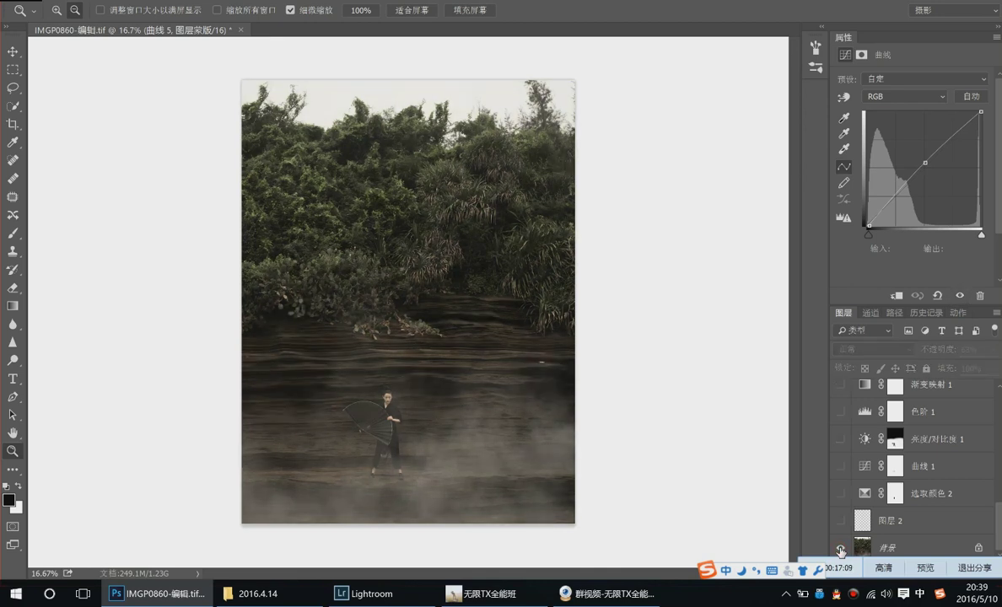
{"action": "left_click", "coordinate": [841, 549]}
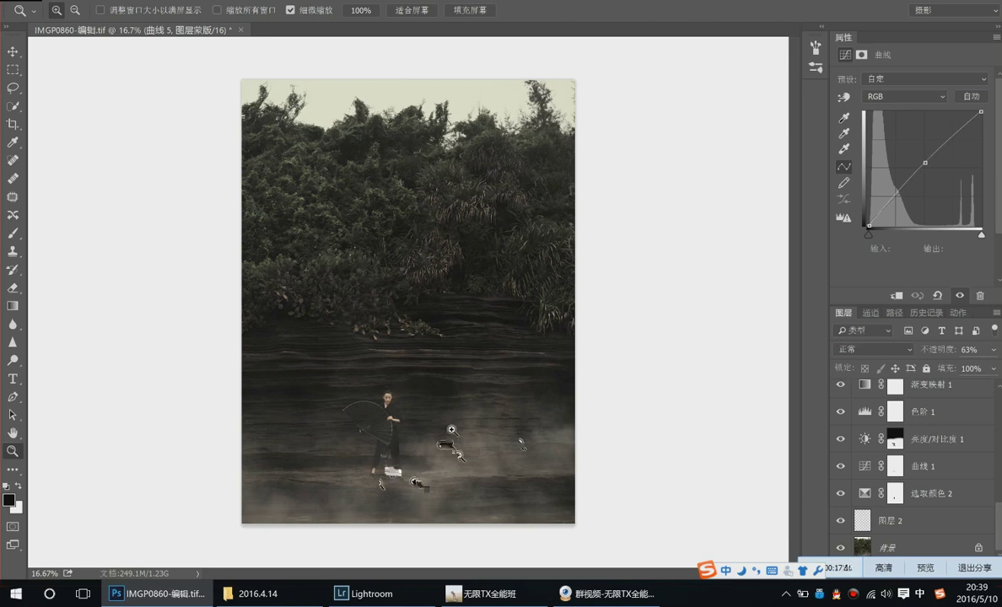
Hide the layers above 选取颜色 2, leaving only 背景, 图层 2 and 选取颜色 2 visible
{"action": "left_click", "coordinate": [840, 547], "text": "alt"}
{"action": "scroll", "coordinate": [835, 485], "scroll_direction": "up", "scroll_amount": 3}
{"action": "scroll", "coordinate": [833, 484], "scroll_direction": "up", "scroll_amount": 2}
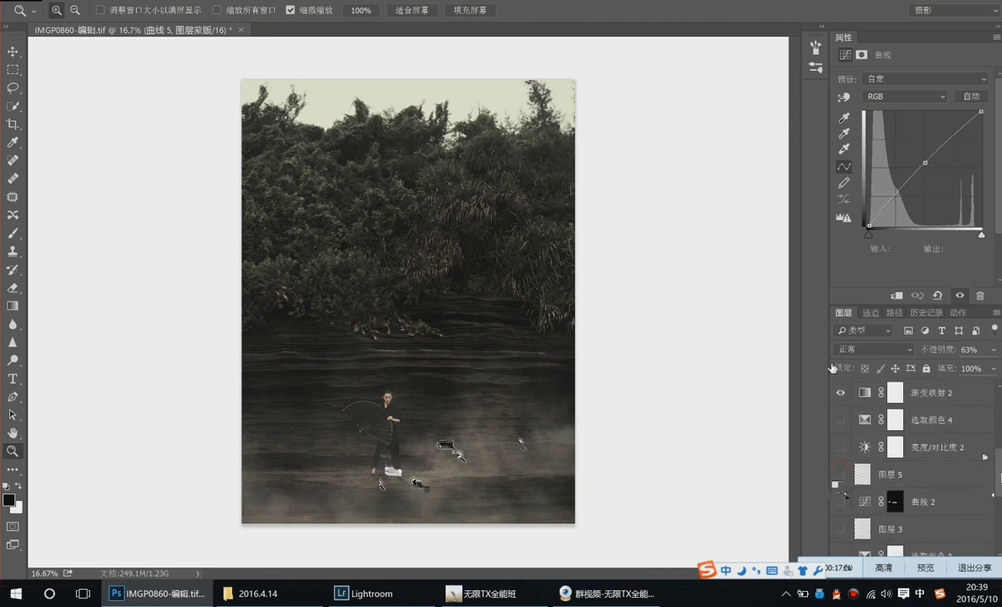
{"action": "scroll", "coordinate": [893, 455], "scroll_direction": "up", "scroll_amount": 5}
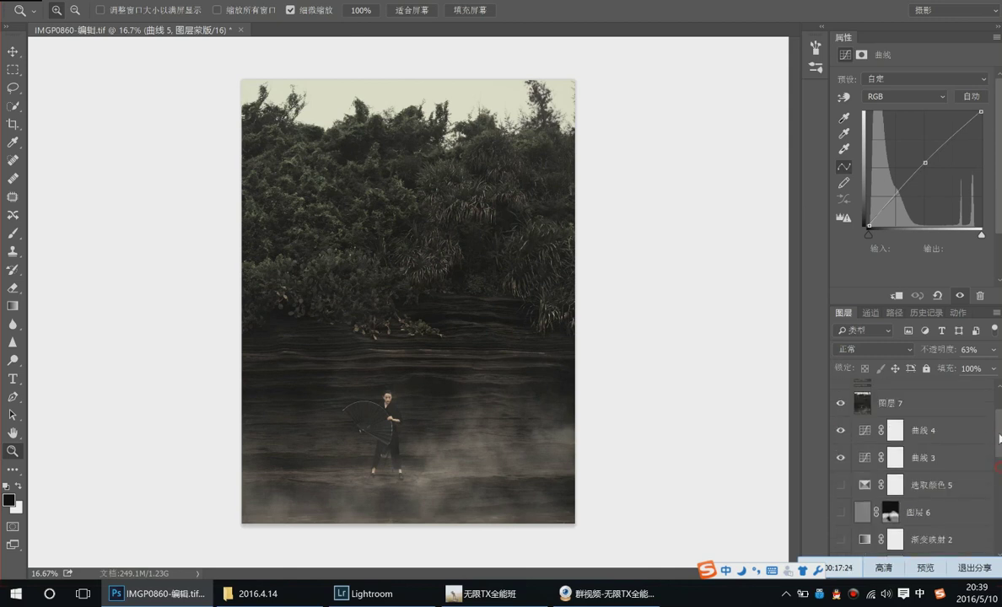
{"action": "scroll", "coordinate": [934, 472], "scroll_direction": "up", "scroll_amount": 2}
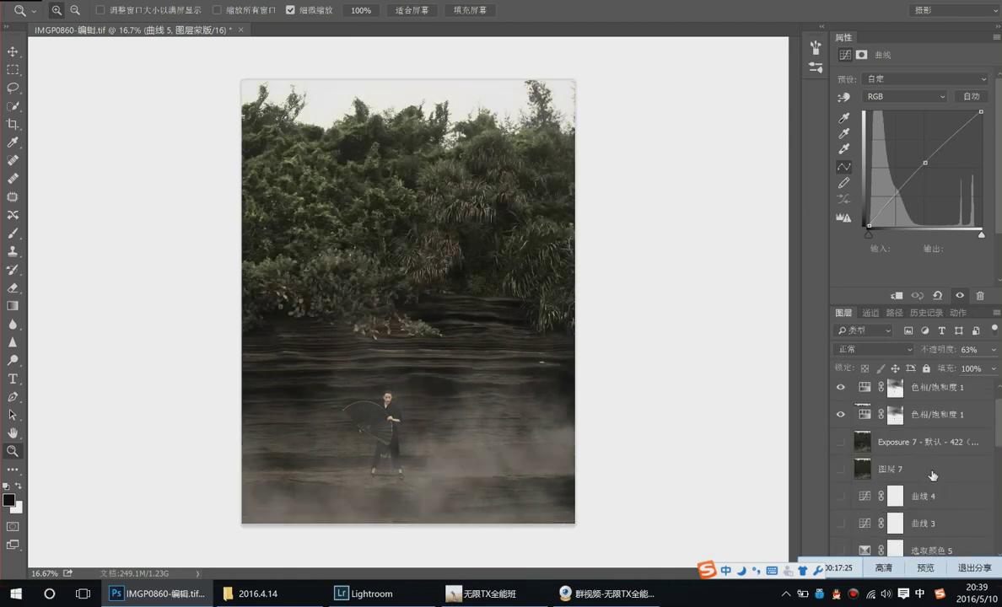
{"action": "left_click_drag", "start_coordinate": [999, 420], "coordinate": [999, 530]}
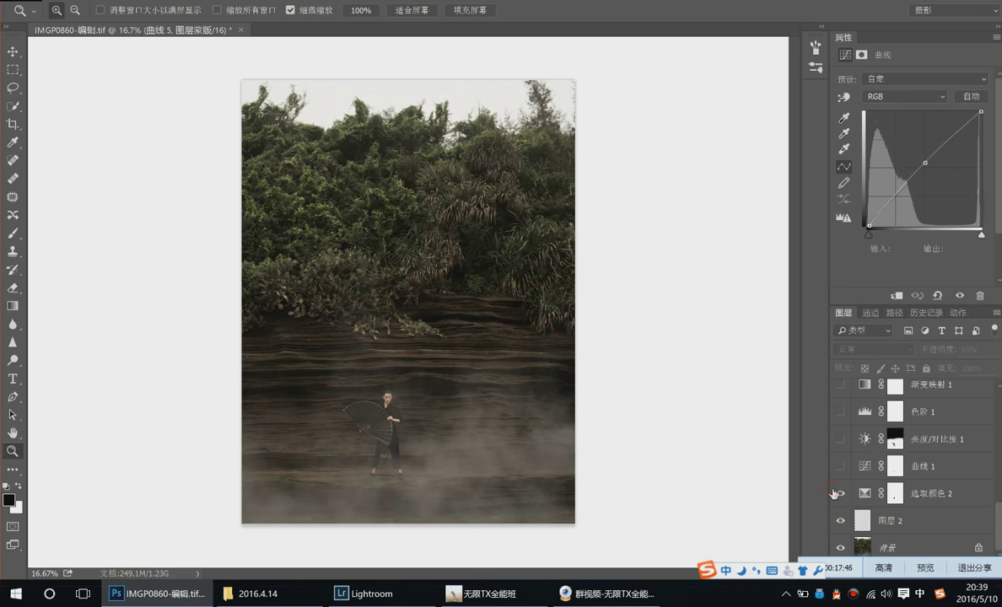
Select the 选取颜色 2 adjustment layer and inspect its 黄色 and 绿色 settings
{"action": "left_click", "coordinate": [893, 494]}
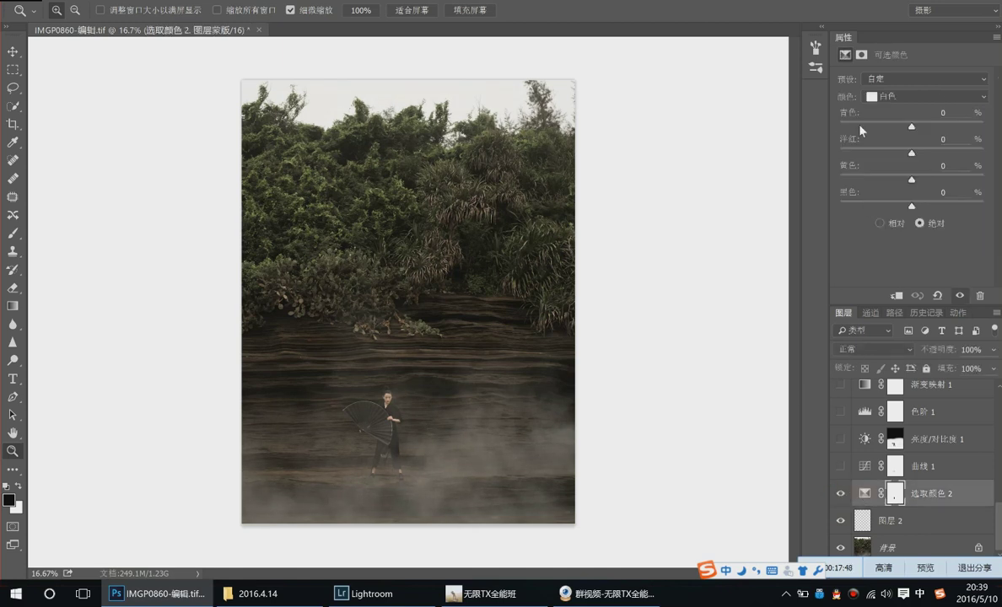
{"action": "left_click", "coordinate": [917, 98]}
{"action": "left_click", "coordinate": [895, 118]}
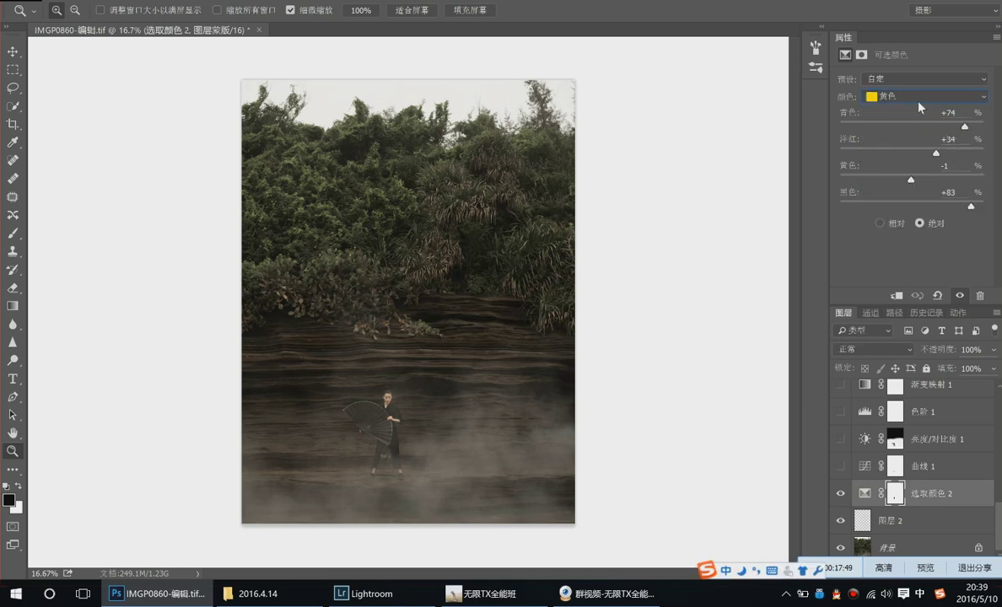
{"action": "left_click", "coordinate": [860, 99]}
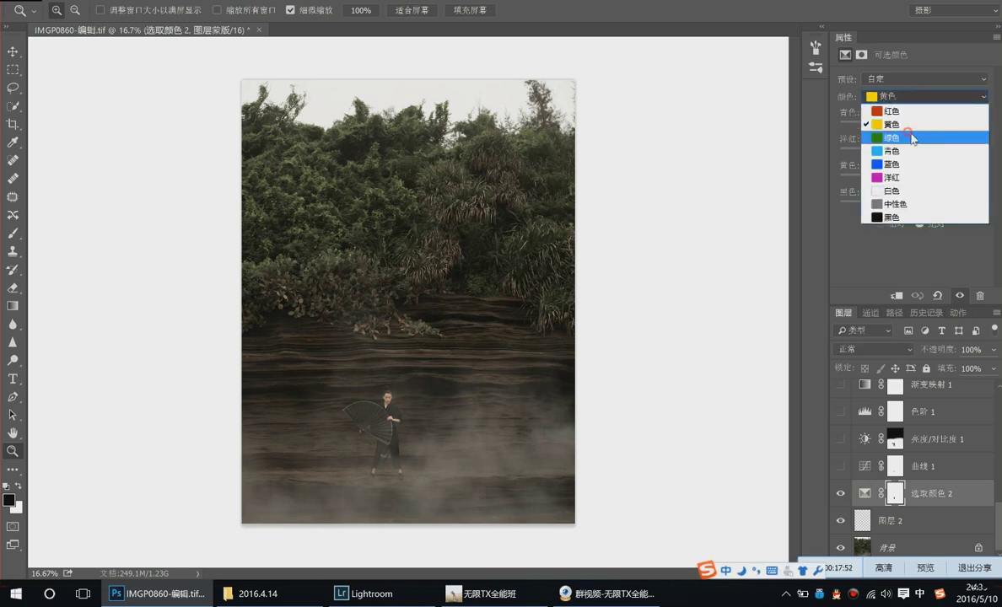
{"action": "left_click", "coordinate": [908, 137]}
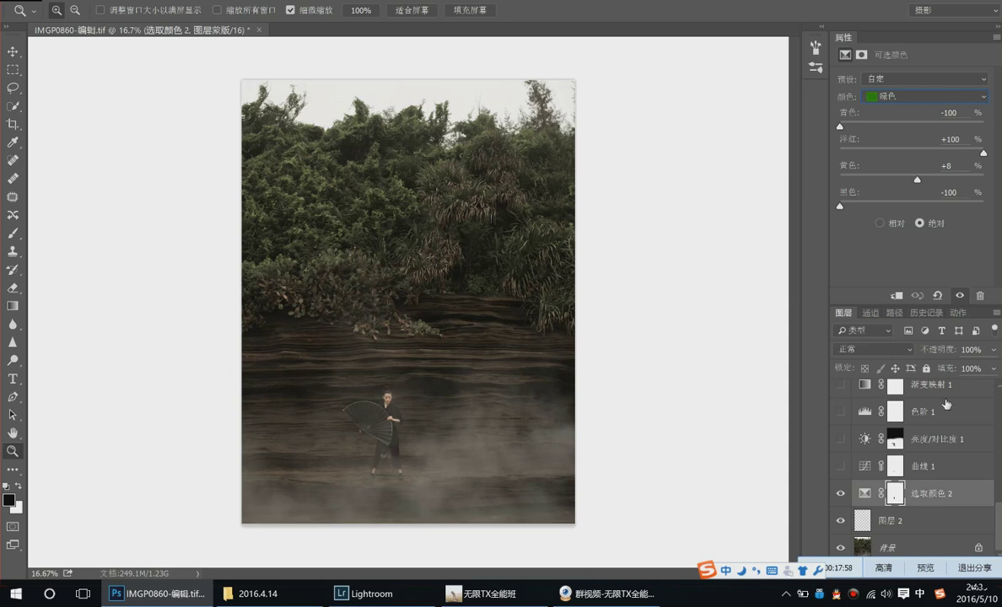
Show the 曲线 1 layer above 选取颜色 2 and open its curve settings
{"action": "left_click", "coordinate": [840, 498]}
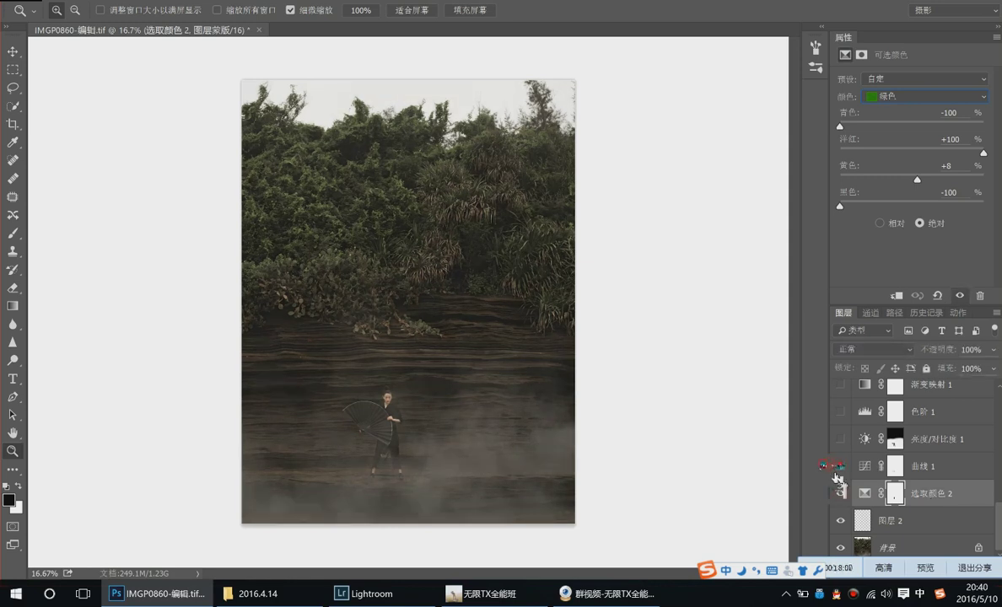
{"action": "left_click", "coordinate": [839, 466]}
{"action": "left_click", "coordinate": [866, 467]}
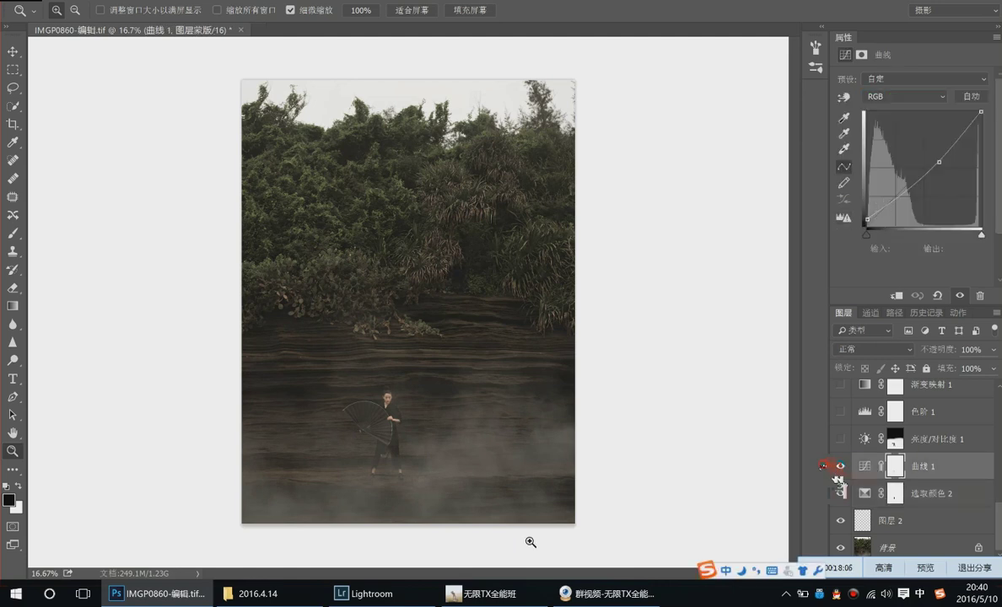
Capture the 曲线 1 curve graph, send it to the 无限TX全能班 group chat, and return to Photoshop
{"action": "left_click", "coordinate": [481, 593]}
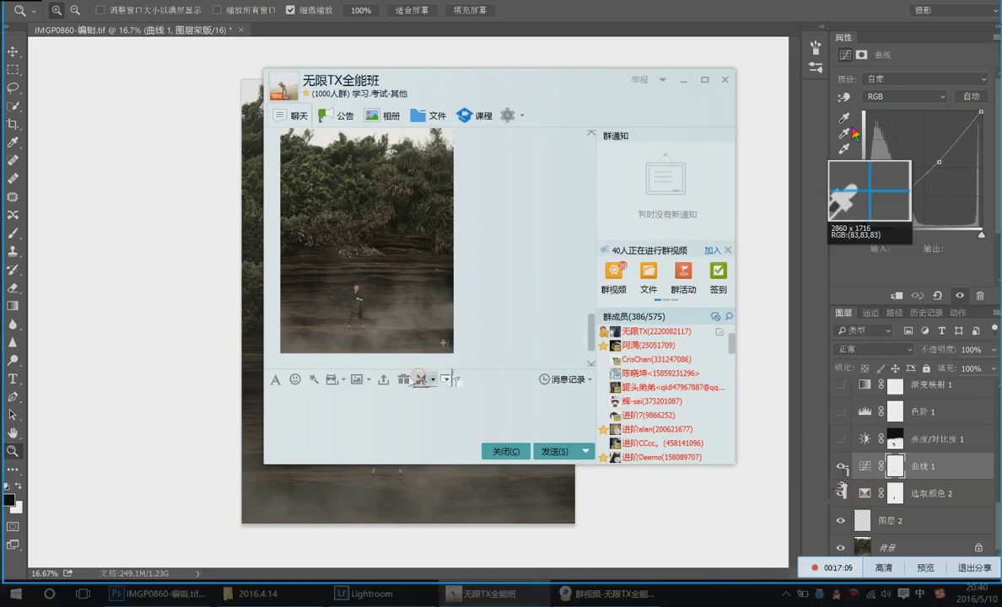
{"action": "left_click_drag", "start_coordinate": [861, 107], "coordinate": [977, 223]}
{"action": "double_click", "coordinate": [927, 186]}
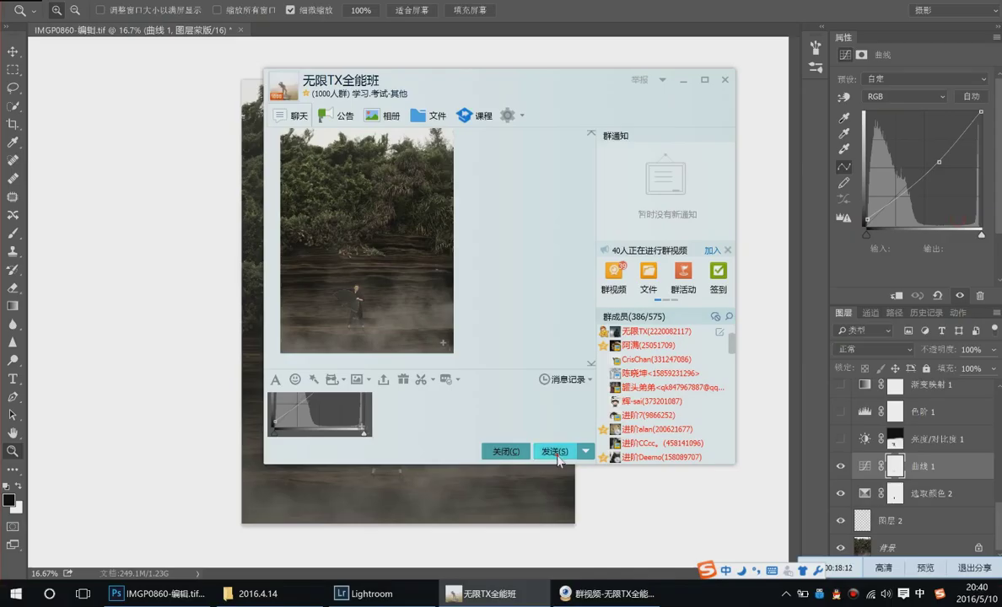
{"action": "key", "text": "Return"}
{"action": "left_click", "coordinate": [817, 288]}
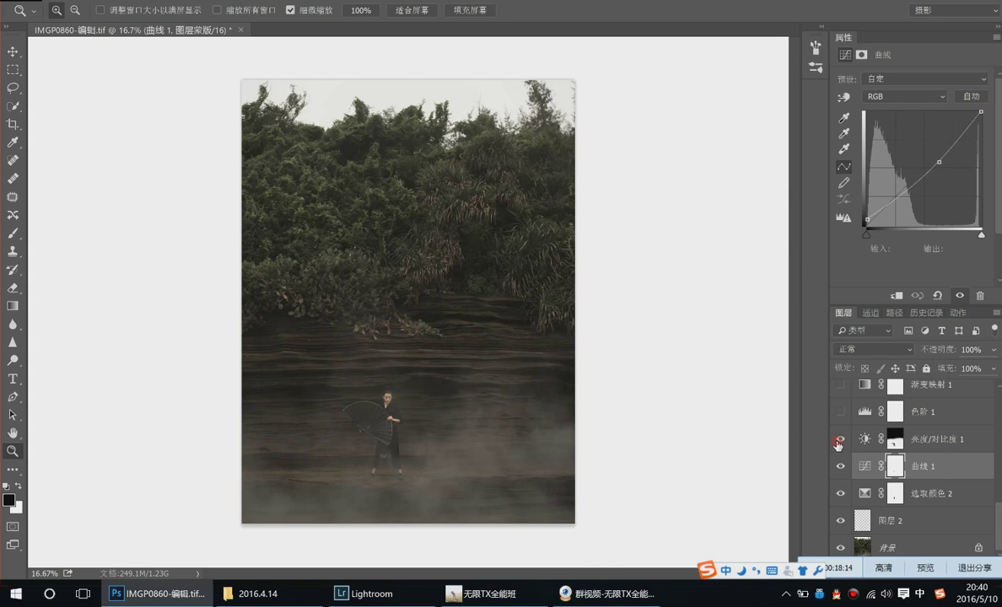
Show the 亮度/对比度 1 layer and select its adjustment to view the brightness and contrast settings
{"action": "left_click", "coordinate": [840, 439]}
{"action": "left_click", "coordinate": [865, 439]}
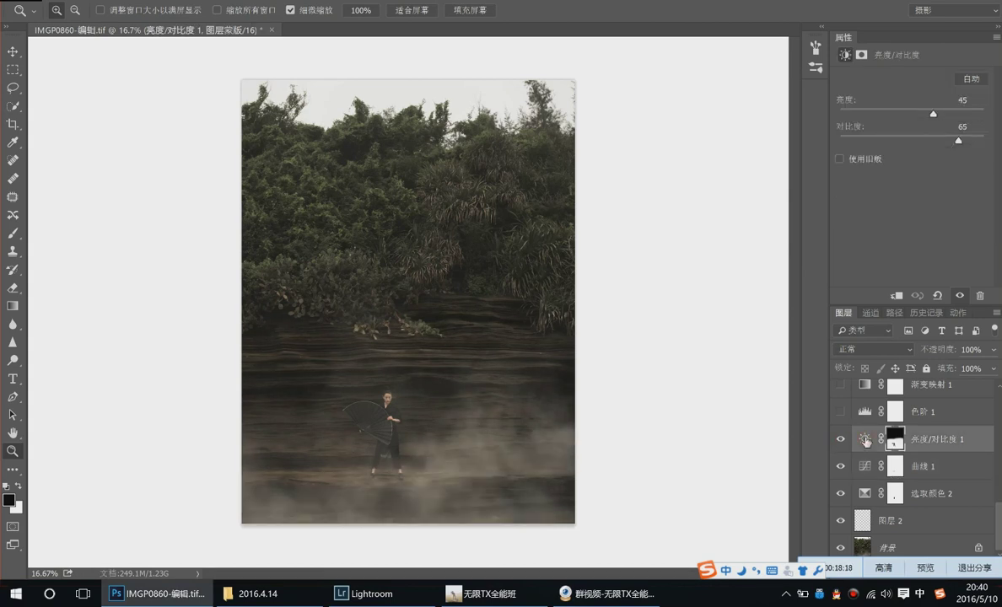
{"action": "left_click", "coordinate": [864, 439]}
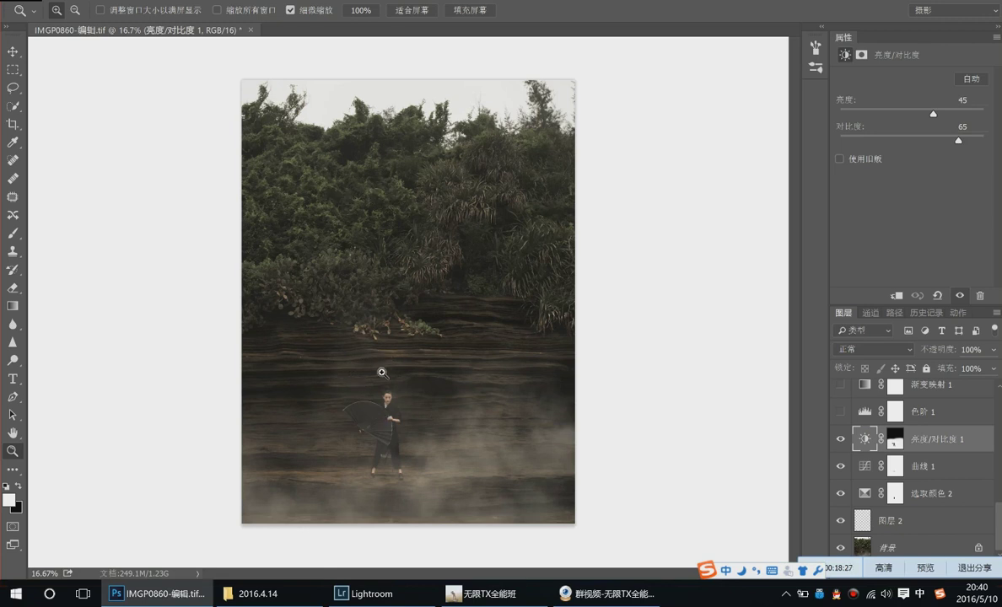
Compare the photo with and without 亮度/对比度 1, leaving that layer hidden
{"action": "left_click", "coordinate": [840, 439]}
{"action": "left_click", "coordinate": [841, 439]}
{"action": "left_click", "coordinate": [841, 439]}
{"action": "left_click", "coordinate": [840, 440]}
{"action": "left_click", "coordinate": [840, 440]}
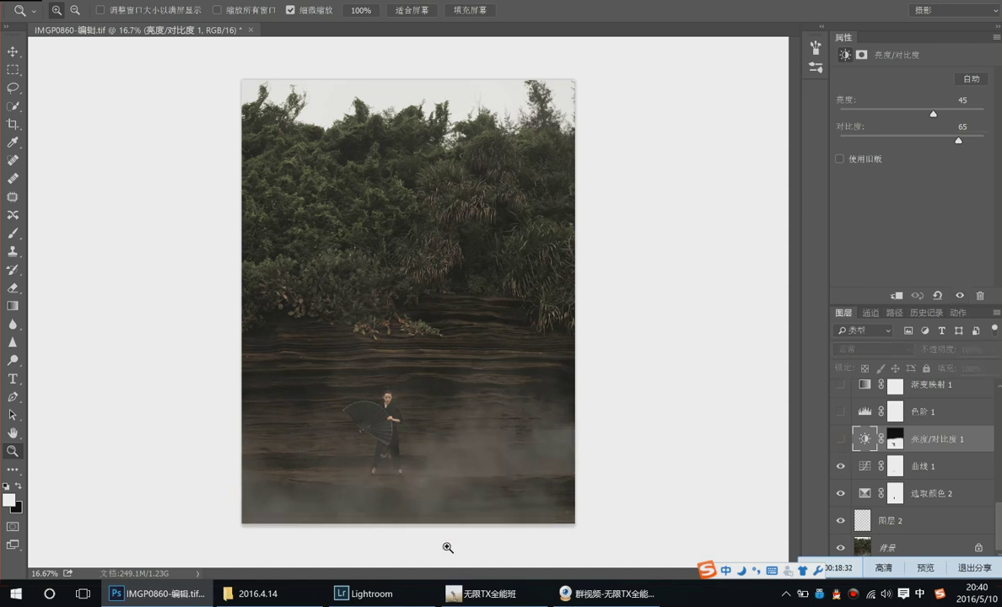
Capture the photo's lower part without 亮度/对比度 1, send it to the 无限TX全能班 group chat, and return to Photoshop
{"action": "left_click", "coordinate": [499, 594]}
{"action": "left_click_drag", "start_coordinate": [411, 75], "coordinate": [742, 76]}
{"action": "left_click", "coordinate": [765, 377]}
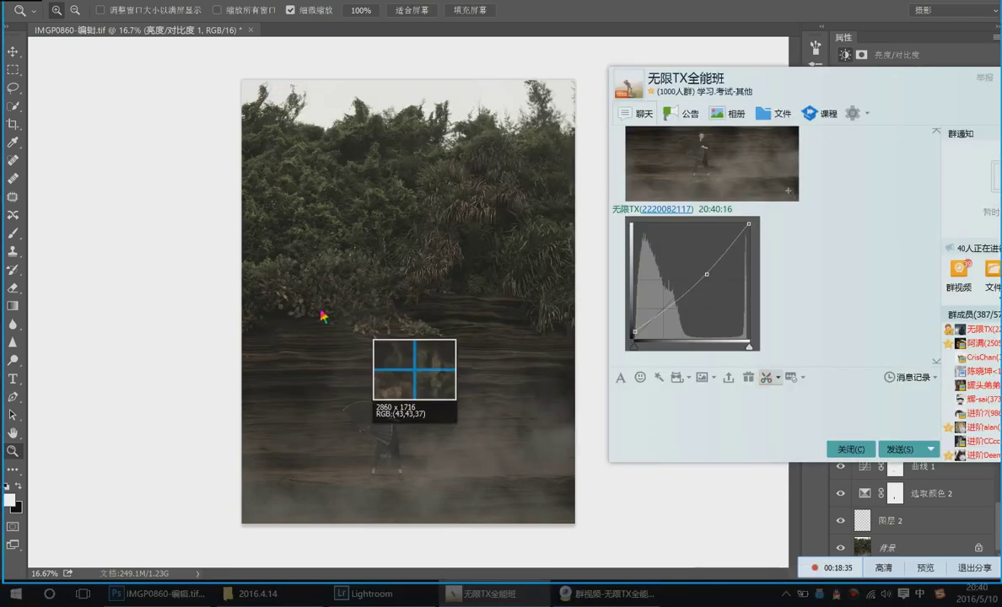
{"action": "left_click_drag", "start_coordinate": [241, 268], "coordinate": [577, 524]}
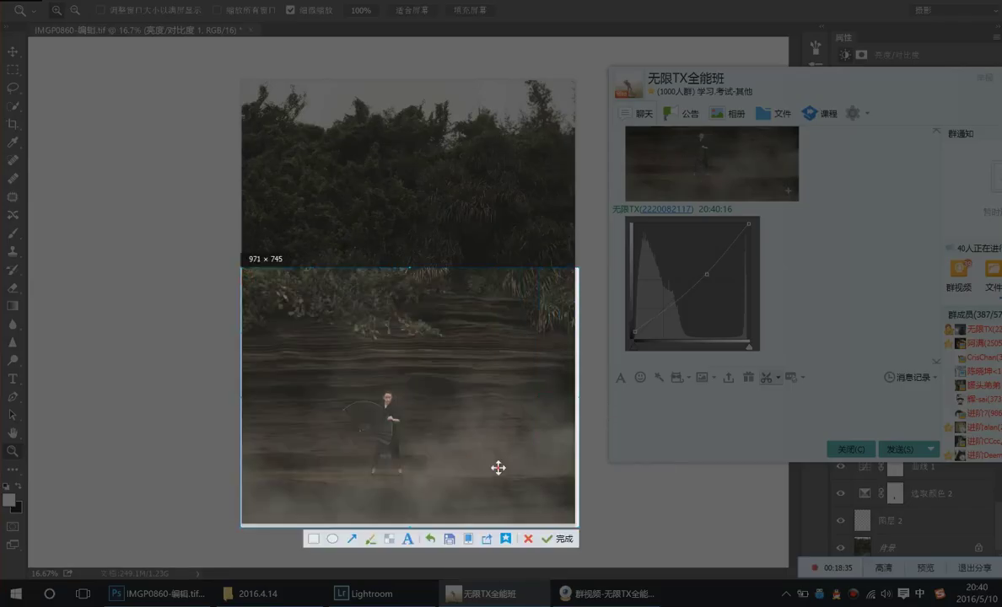
{"action": "double_click", "coordinate": [499, 468]}
{"action": "left_click", "coordinate": [895, 448]}
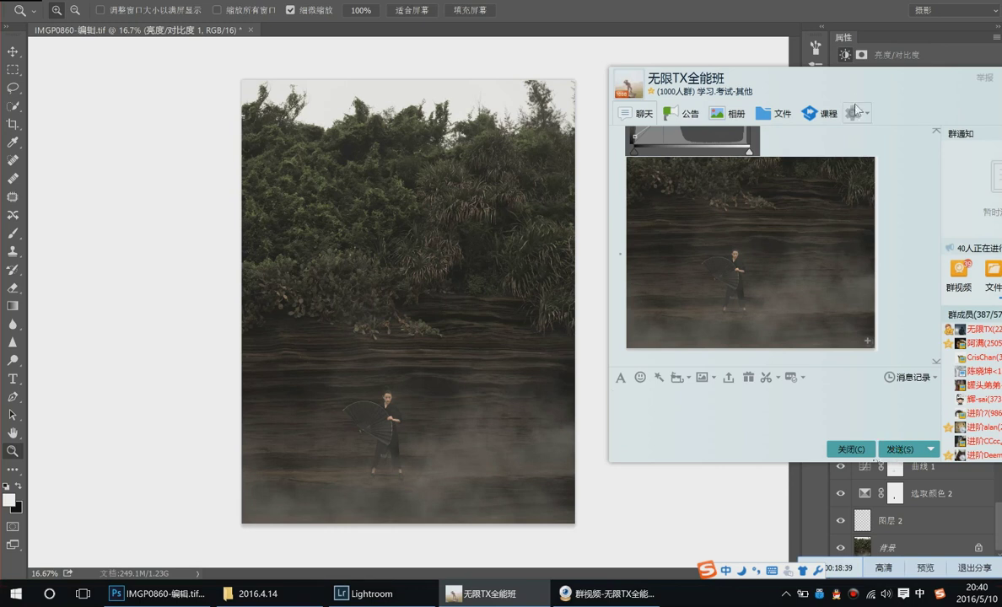
{"action": "left_click_drag", "start_coordinate": [856, 110], "coordinate": [371, 115]}
{"action": "left_click", "coordinate": [842, 447]}
Show 亮度/对比度 1, capture the photo's lower part again, and send it to the 无限TX全能班 group chat
{"action": "left_click", "coordinate": [841, 441]}
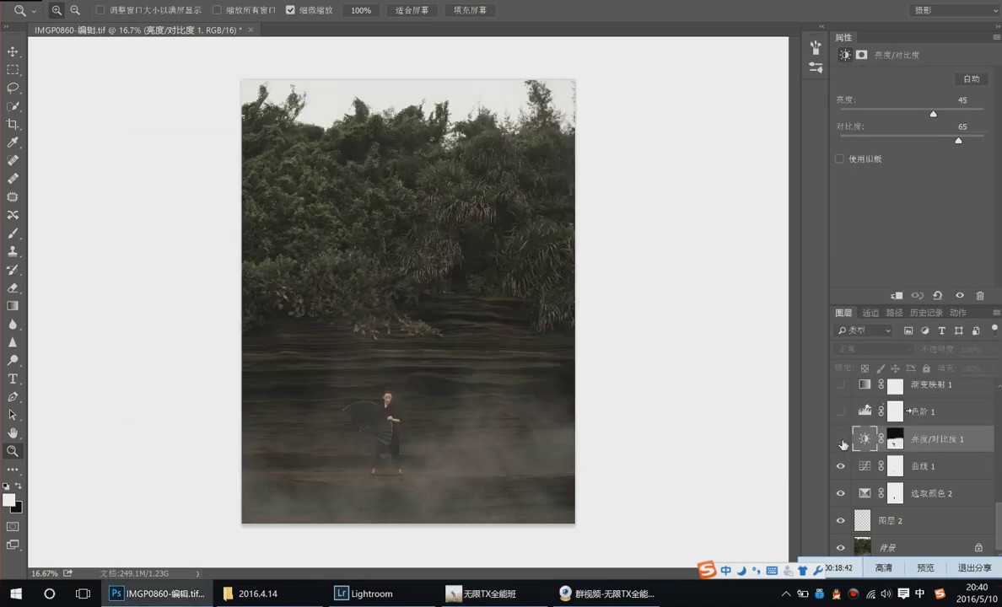
{"action": "left_click", "coordinate": [490, 593]}
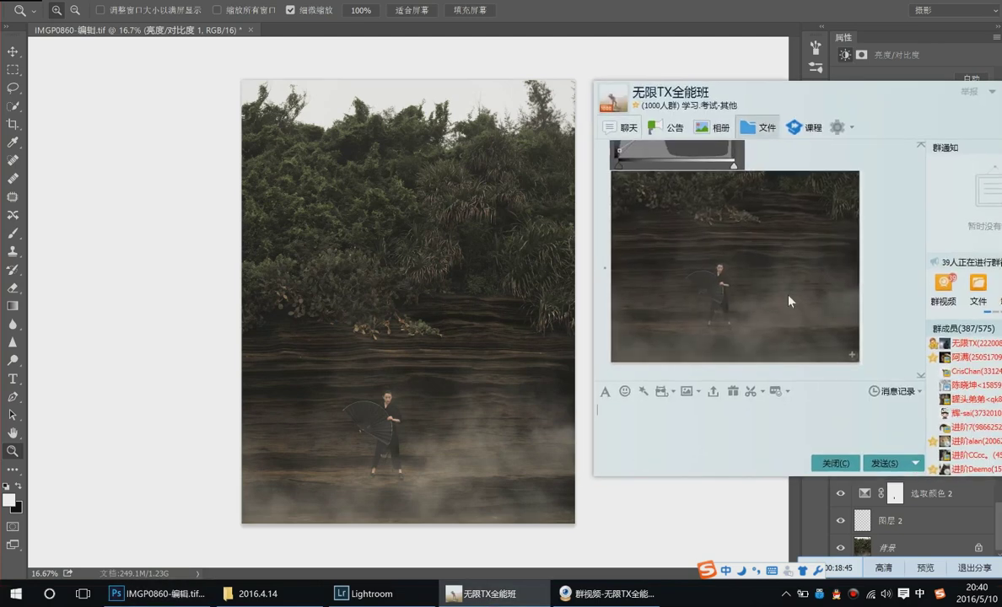
{"action": "left_click", "coordinate": [748, 391]}
{"action": "left_click_drag", "start_coordinate": [237, 285], "coordinate": [582, 529]}
{"action": "double_click", "coordinate": [544, 488]}
{"action": "key", "text": "Return"}
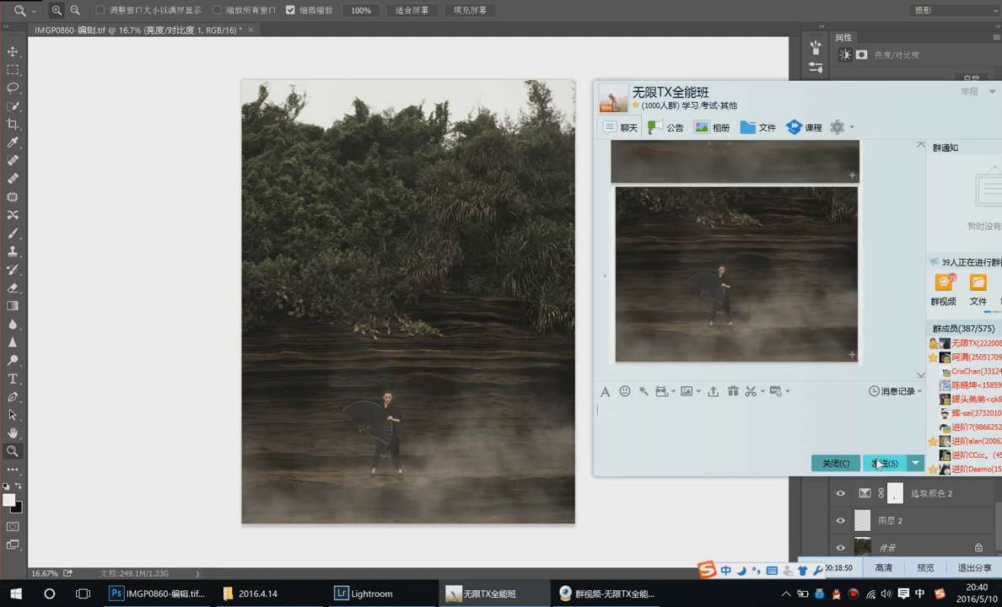
Compare the two lower-part screenshots in the group chat to examine the effect of 亮度/对比度 1
{"action": "left_click_drag", "start_coordinate": [759, 93], "coordinate": [349, 131]}
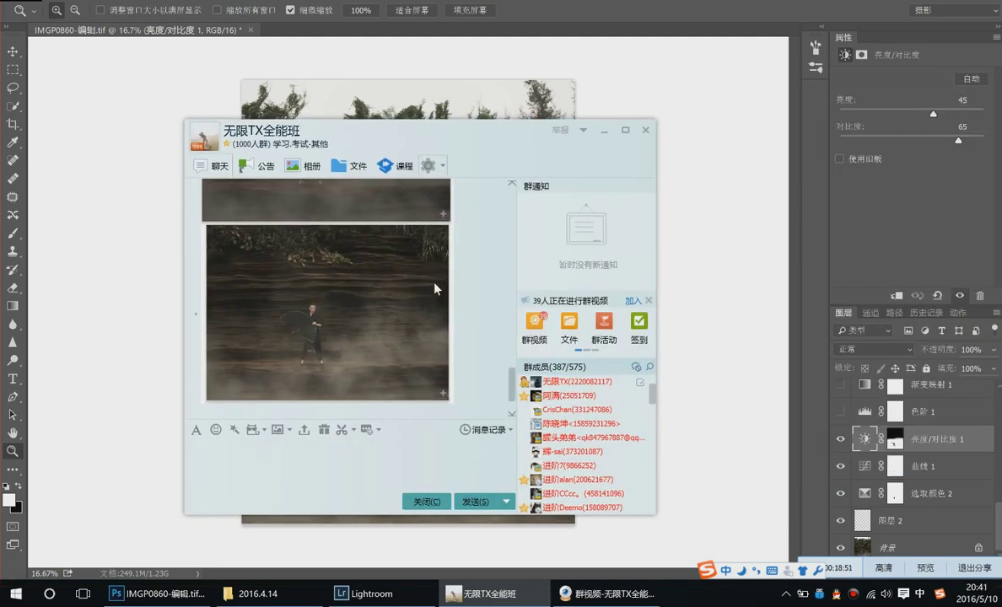
{"action": "scroll", "coordinate": [449, 292], "scroll_direction": "up", "scroll_amount": 2}
{"action": "scroll", "coordinate": [456, 301], "scroll_direction": "down", "scroll_amount": 2}
{"action": "scroll", "coordinate": [475, 310], "scroll_direction": "down", "scroll_amount": 3}
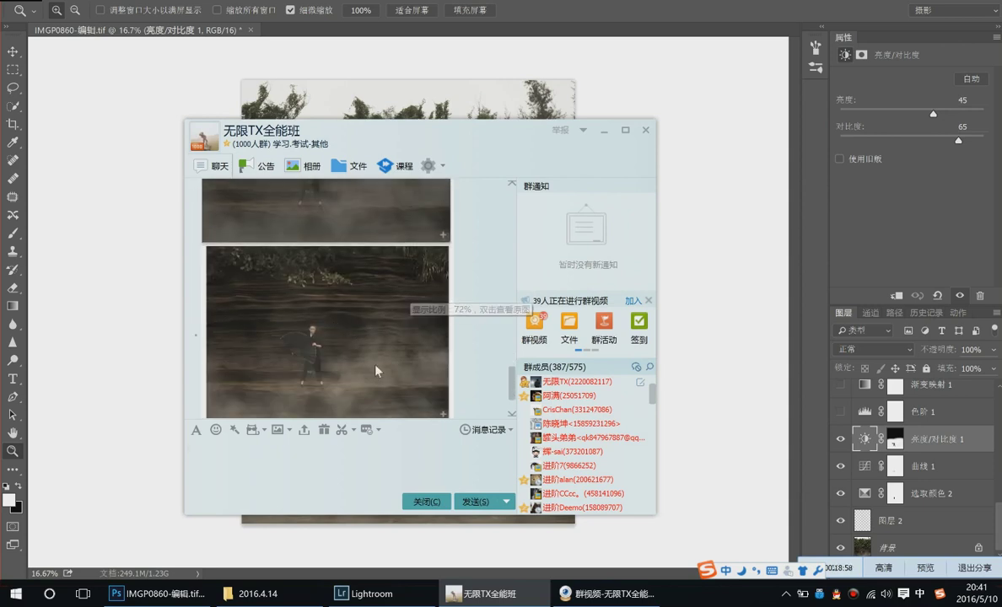
{"action": "scroll", "coordinate": [368, 387], "scroll_direction": "down", "scroll_amount": 1}
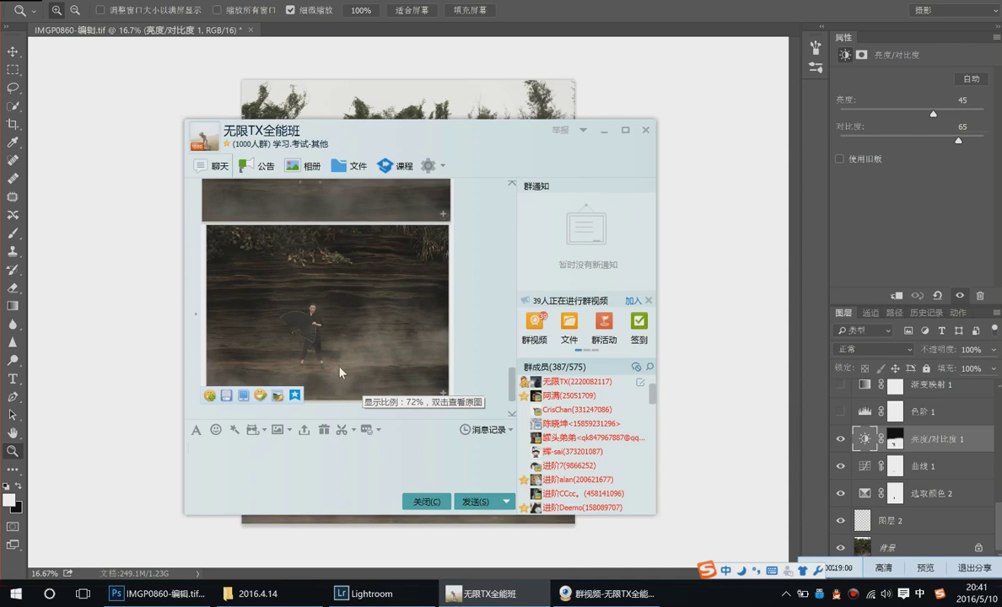
{"action": "scroll", "coordinate": [347, 371], "scroll_direction": "down", "scroll_amount": 3}
{"action": "scroll", "coordinate": [357, 370], "scroll_direction": "down", "scroll_amount": 2}
{"action": "scroll", "coordinate": [359, 372], "scroll_direction": "up", "scroll_amount": 2}
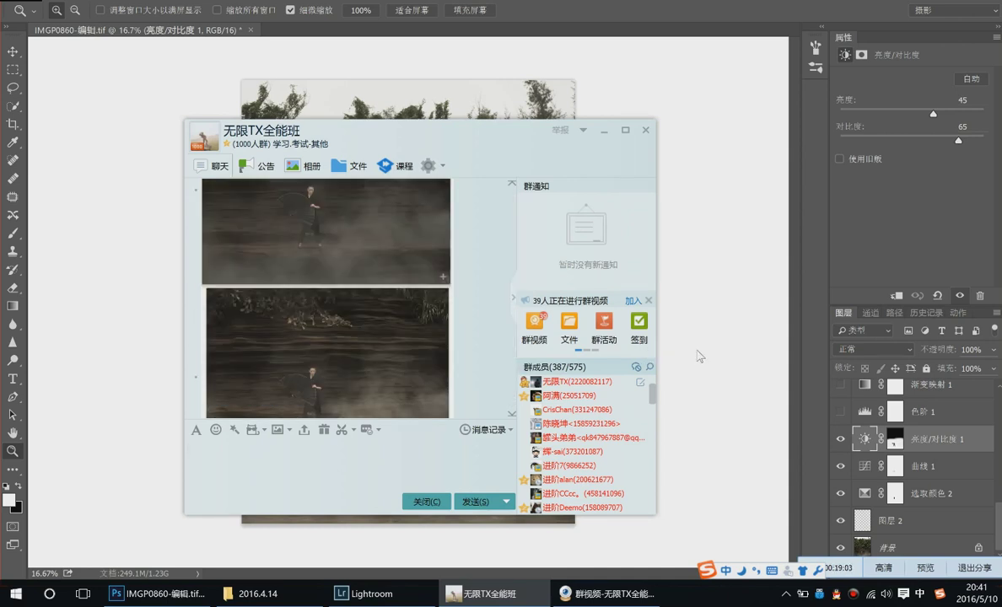
Return to Photoshop, show the 色阶 1 and 渐变映射 1 layers, and select 渐变映射 1 to view its gradient
{"action": "left_click", "coordinate": [667, 331]}
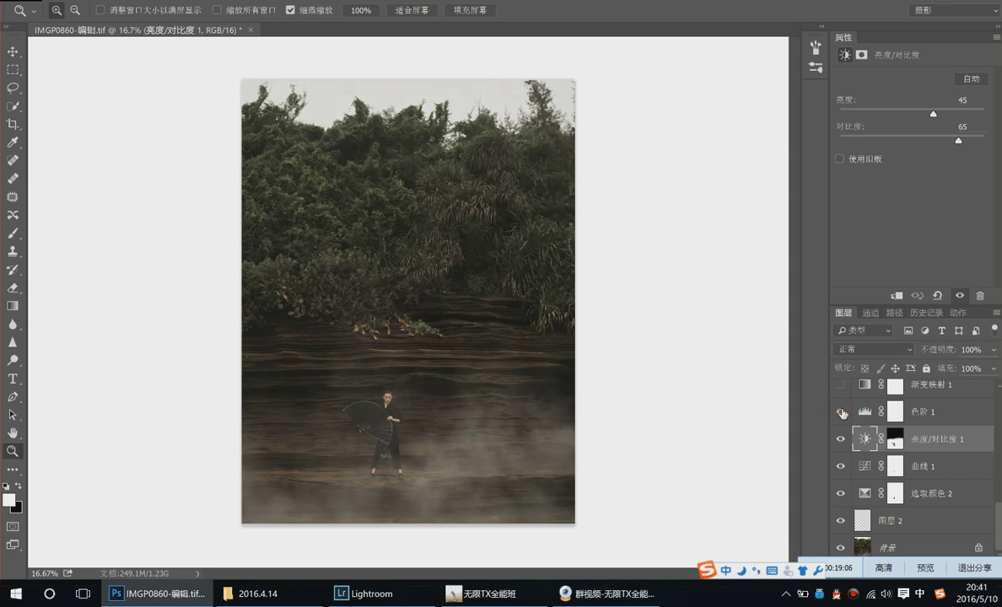
{"action": "scroll", "coordinate": [841, 411], "scroll_direction": "up", "scroll_amount": 2}
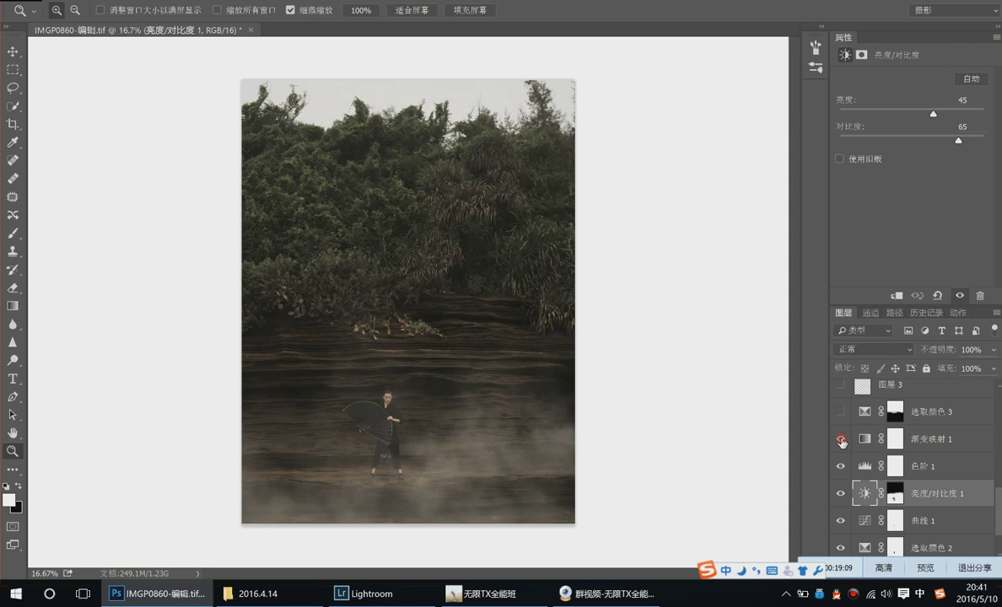
{"action": "left_click", "coordinate": [840, 439]}
{"action": "left_click", "coordinate": [921, 437]}
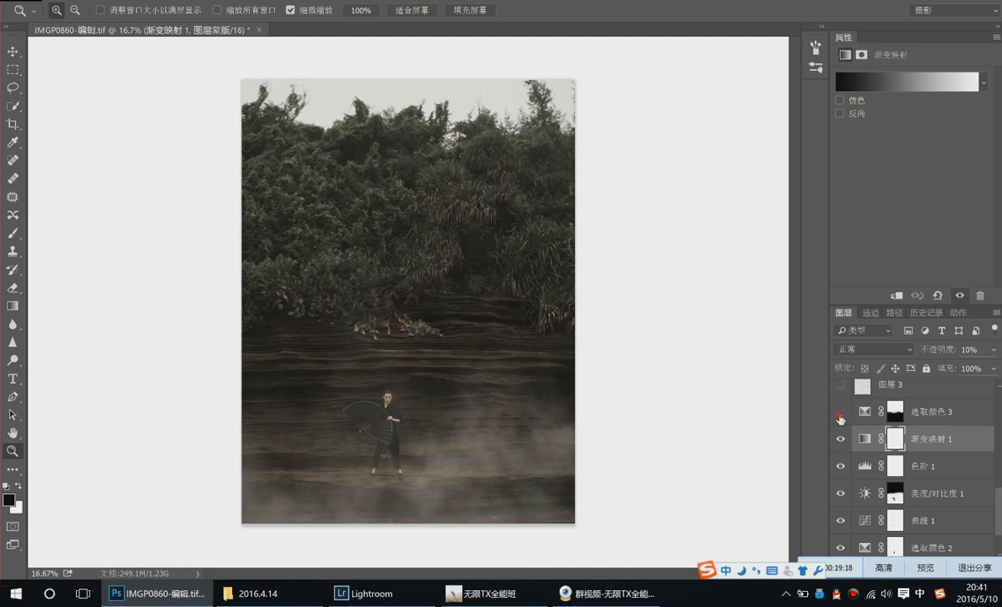
Select the 选取颜色 3 layer and compare the photo with and without it, leaving it visible
{"action": "key", "text": "alt+bracketright"}
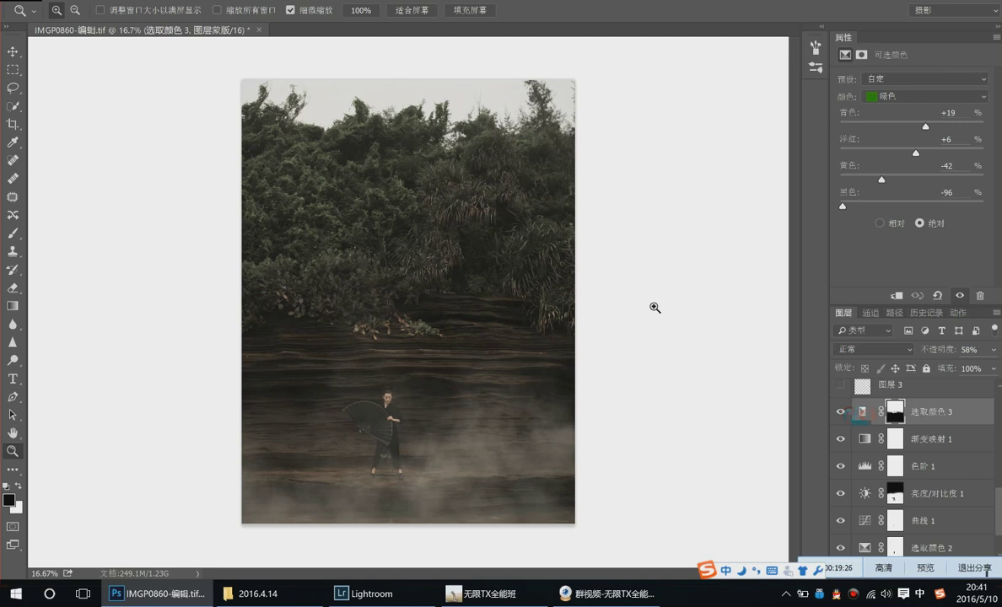
{"action": "left_click", "coordinate": [842, 412]}
{"action": "left_click", "coordinate": [842, 412]}
{"action": "left_click", "coordinate": [842, 412]}
{"action": "left_click", "coordinate": [842, 412]}
{"action": "left_click", "coordinate": [842, 413]}
{"action": "left_click", "coordinate": [843, 413]}
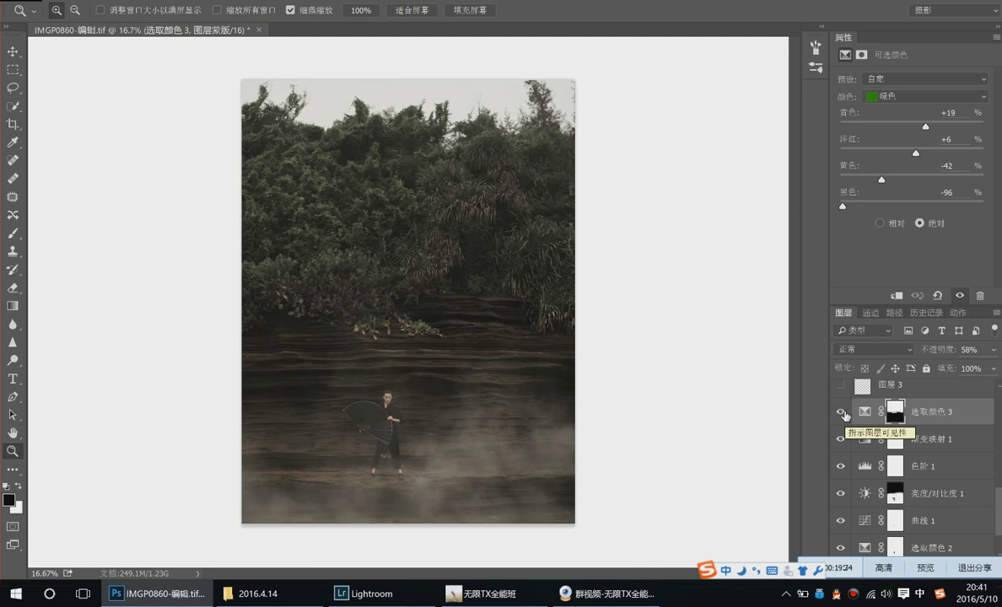
{"action": "left_click", "coordinate": [845, 413]}
{"action": "left_click", "coordinate": [845, 414]}
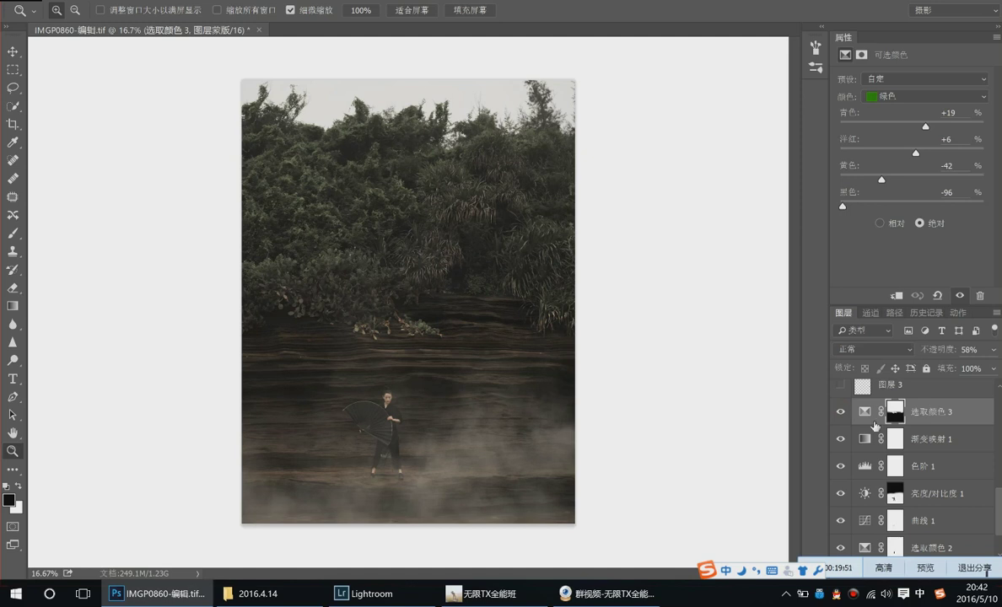
Show 图层 3 and compare the photo with and without the 曲线 2 layer above it
{"action": "scroll", "coordinate": [835, 411], "scroll_direction": "up", "scroll_amount": 1}
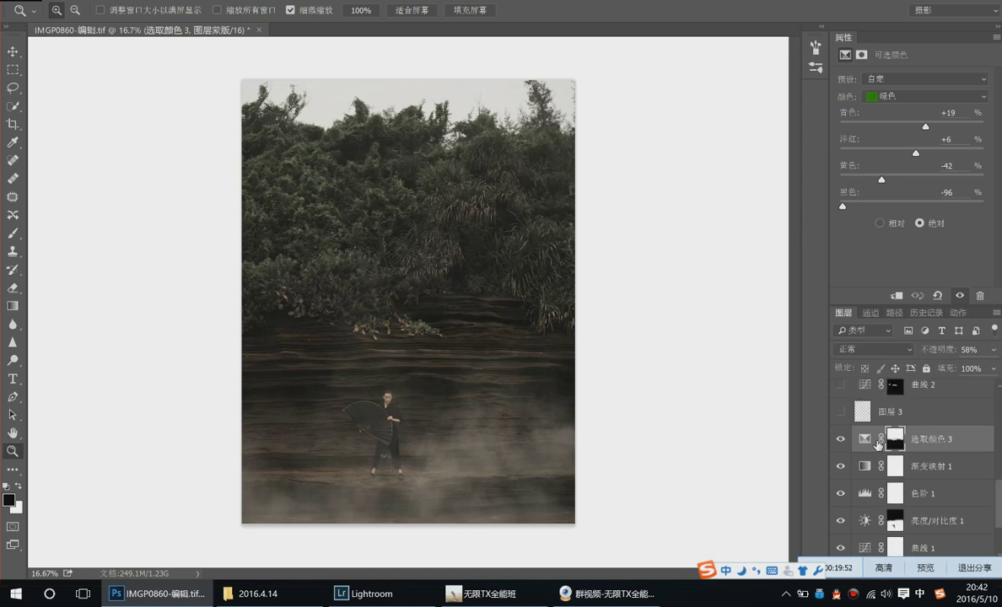
{"action": "left_click", "coordinate": [838, 411]}
{"action": "scroll", "coordinate": [839, 418], "scroll_direction": "up", "scroll_amount": 2}
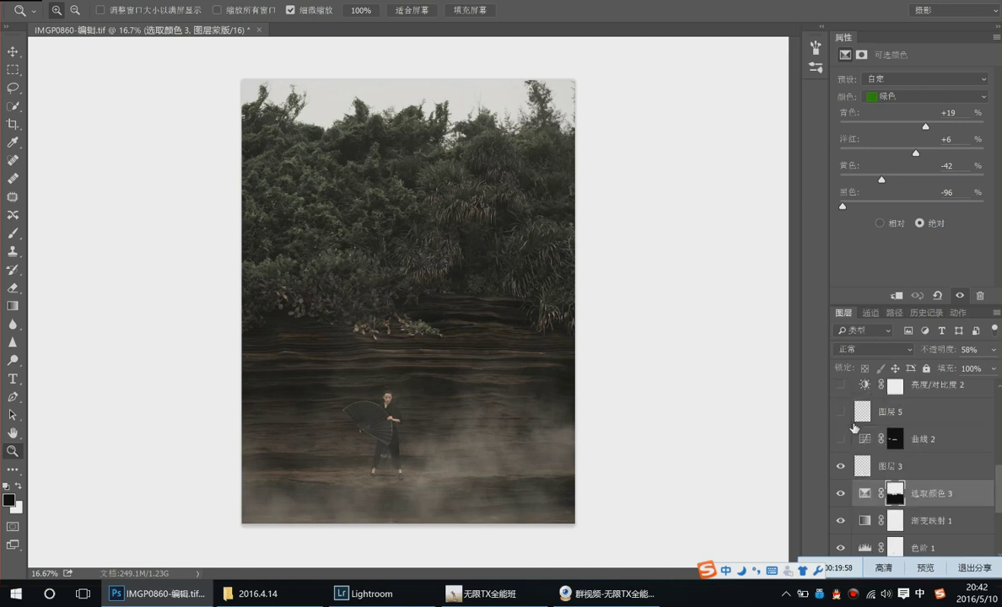
{"action": "left_click", "coordinate": [840, 439]}
{"action": "left_click", "coordinate": [841, 439]}
{"action": "left_click", "coordinate": [840, 439]}
Switch to the class group chat and send a screenshot of the branches over the dark rock wall
{"action": "left_click", "coordinate": [512, 600]}
{"action": "left_click", "coordinate": [757, 426]}
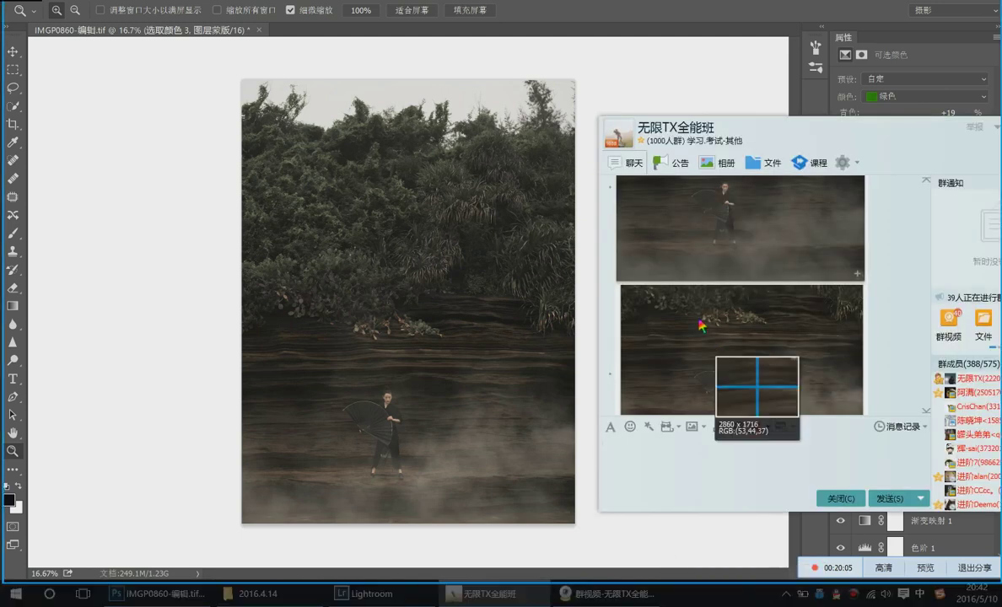
{"action": "left_click_drag", "start_coordinate": [691, 302], "coordinate": [782, 336]}
{"action": "left_click", "coordinate": [769, 339]}
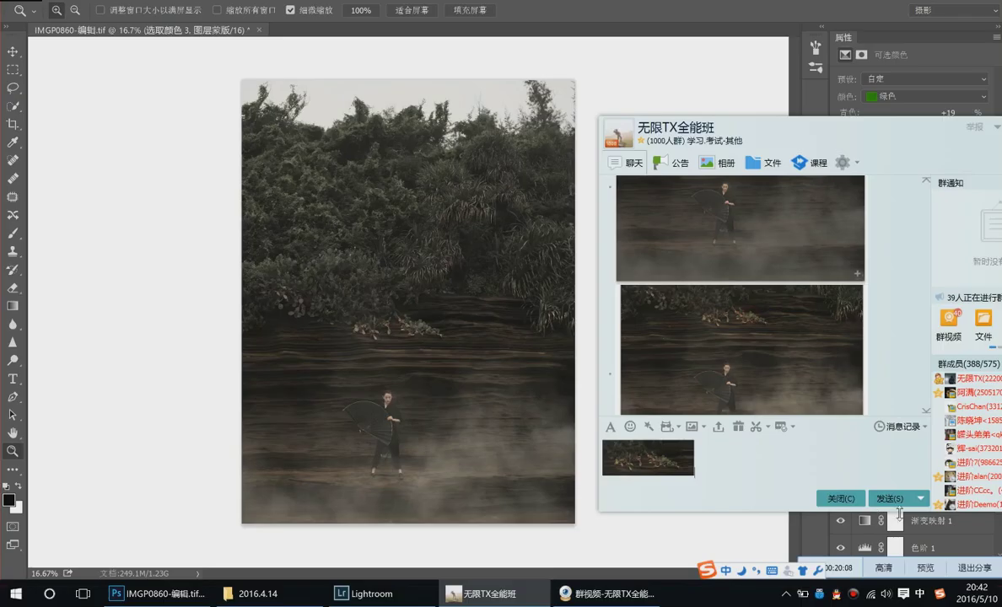
{"action": "left_click", "coordinate": [890, 498]}
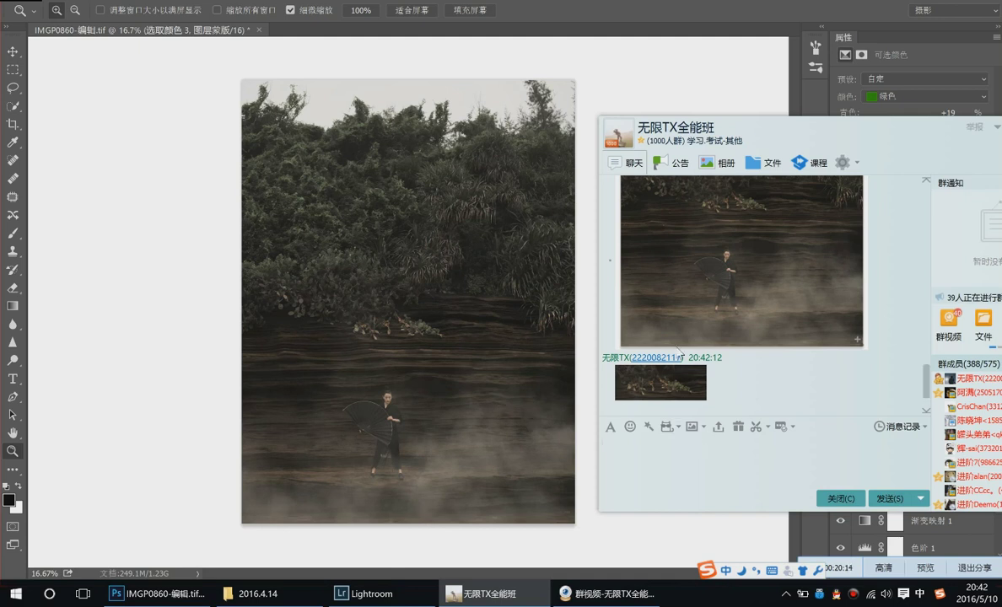
Capture the whole photo as a screenshot and send it to the group chat
{"action": "left_click", "coordinate": [754, 433]}
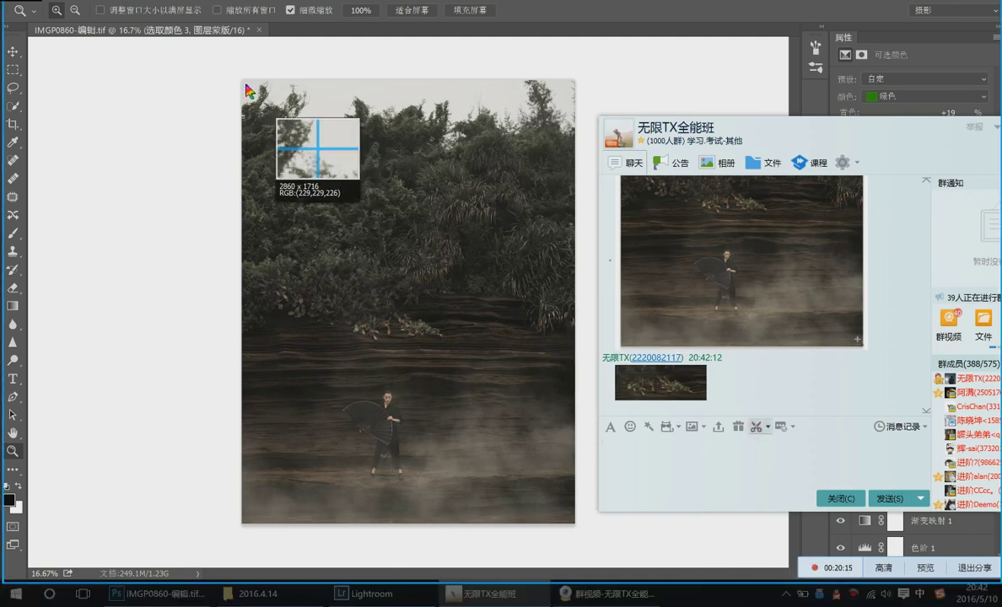
{"action": "left_click_drag", "start_coordinate": [244, 81], "coordinate": [576, 528]}
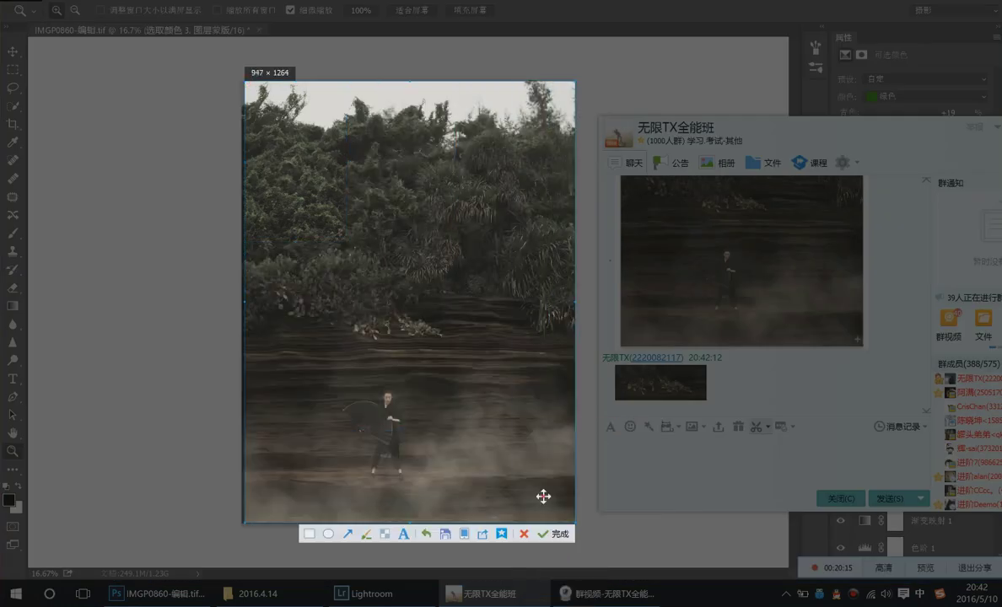
{"action": "double_click", "coordinate": [543, 497]}
{"action": "key", "text": "Return"}
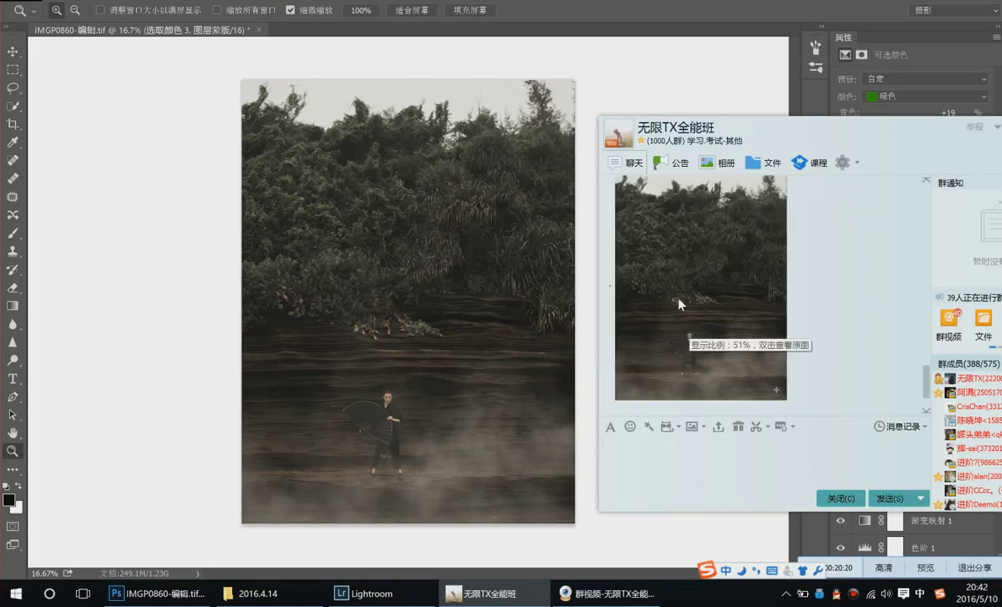
{"action": "mouse_move", "coordinate": [747, 311]}
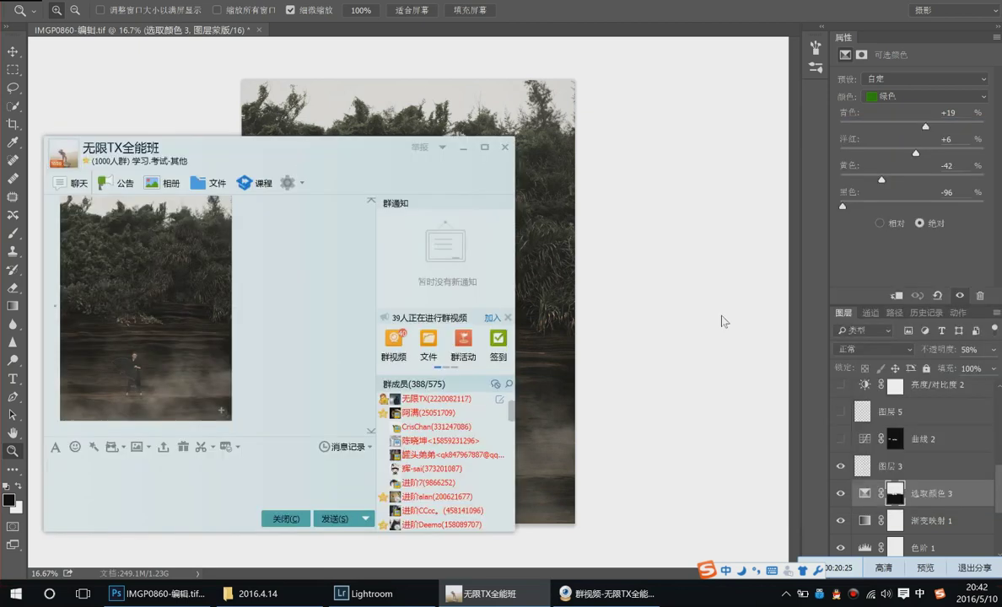
Return to Photoshop and compare the photo with and without the 曲线 2 layer, leaving it visible
{"action": "left_click", "coordinate": [716, 318]}
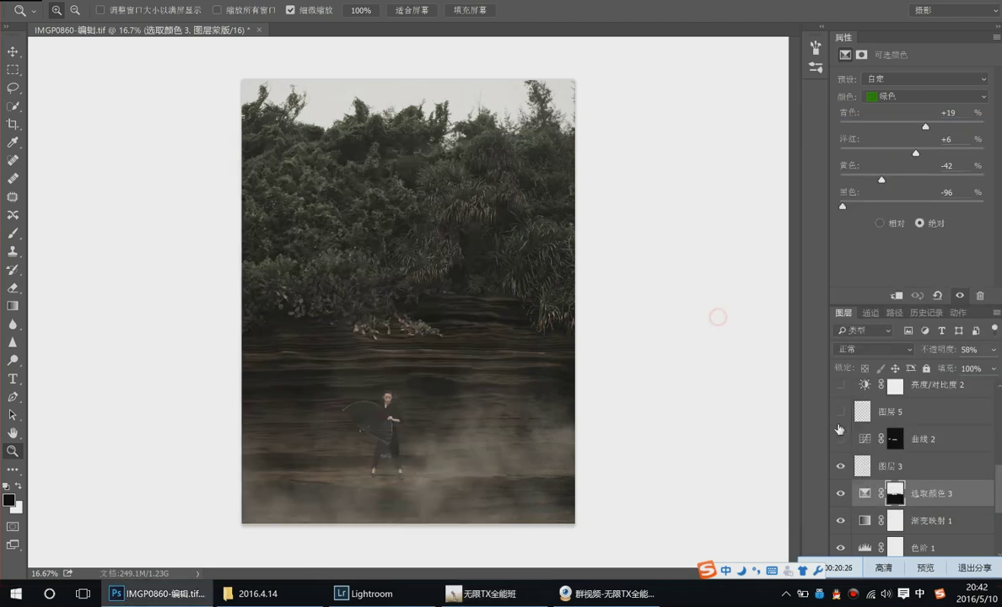
{"action": "left_click", "coordinate": [842, 440]}
{"action": "left_click", "coordinate": [841, 440]}
{"action": "left_click", "coordinate": [841, 440]}
{"action": "left_click", "coordinate": [841, 440]}
{"action": "left_click", "coordinate": [841, 440]}
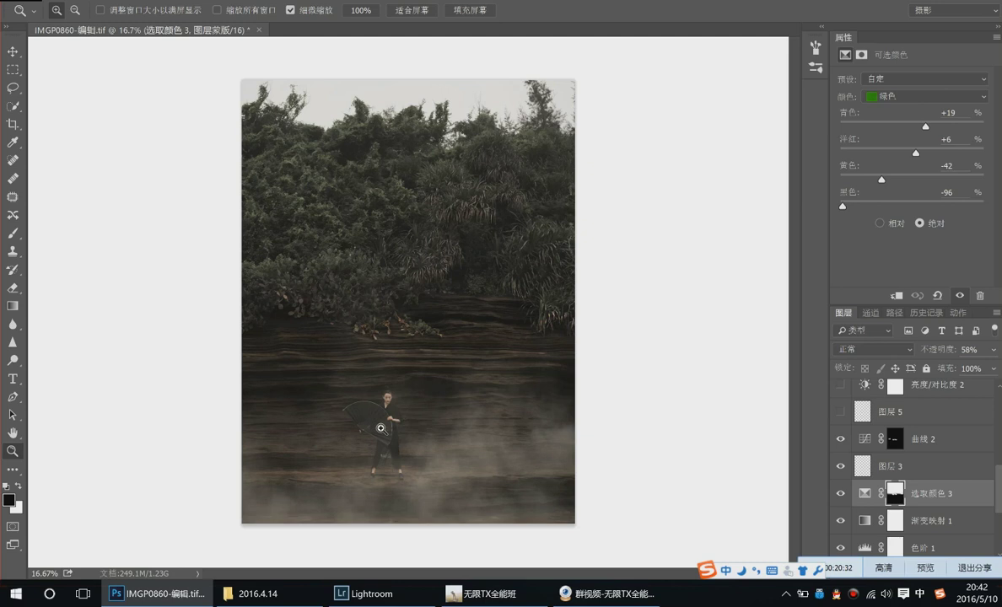
{"action": "left_click", "coordinate": [842, 440]}
{"action": "left_click", "coordinate": [841, 440]}
Show the layers one by one from 图层 5 up to 选取颜色 5, including 渐变映射 2 and 图层 6
{"action": "scroll", "coordinate": [860, 471], "scroll_direction": "up", "scroll_amount": 2}
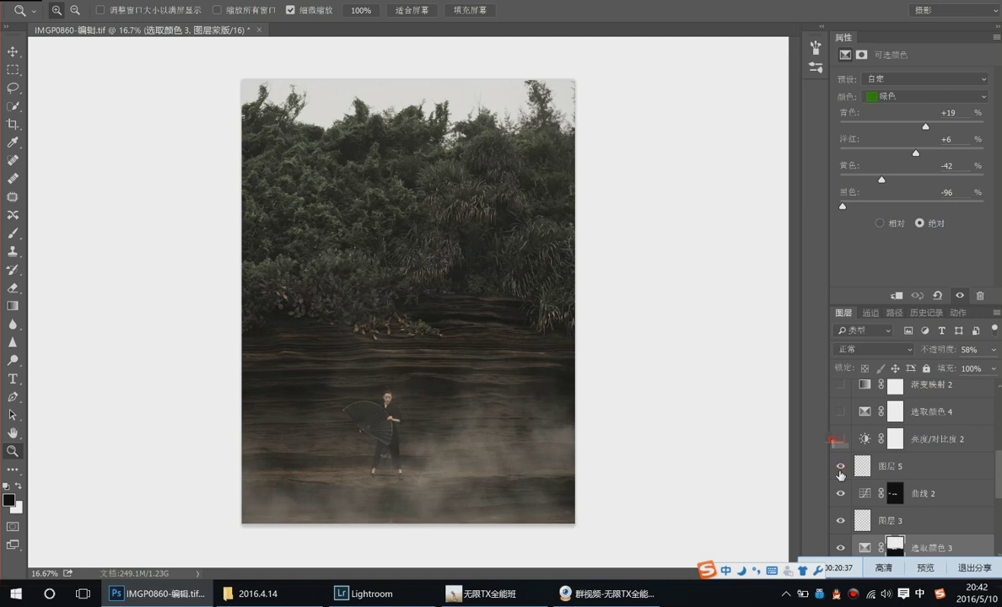
{"action": "left_click", "coordinate": [840, 441]}
{"action": "left_click", "coordinate": [840, 412]}
{"action": "scroll", "coordinate": [840, 421], "scroll_direction": "up", "scroll_amount": 2}
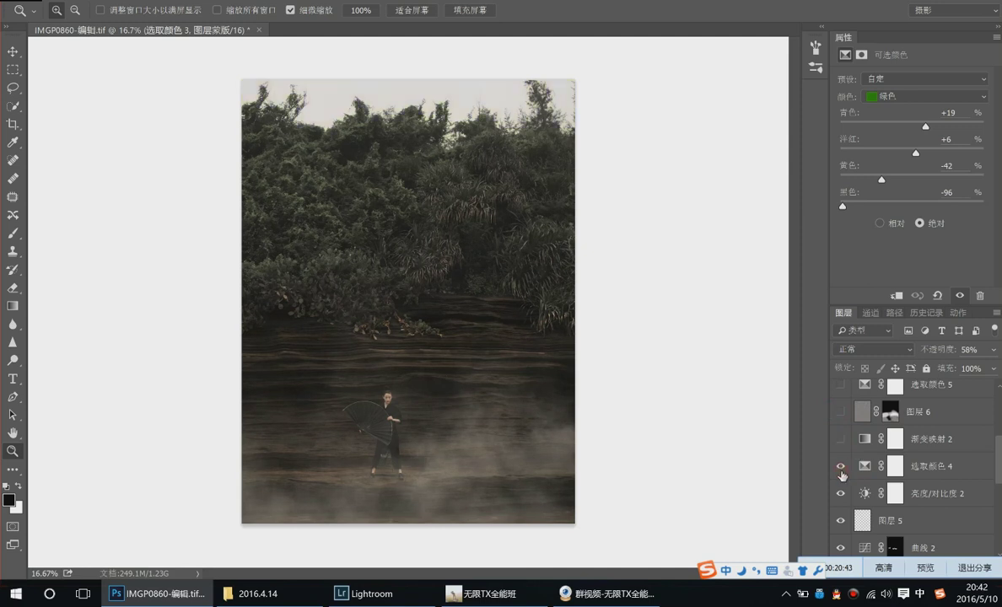
{"action": "left_click", "coordinate": [840, 469]}
{"action": "scroll", "coordinate": [839, 447], "scroll_direction": "up", "scroll_amount": 1}
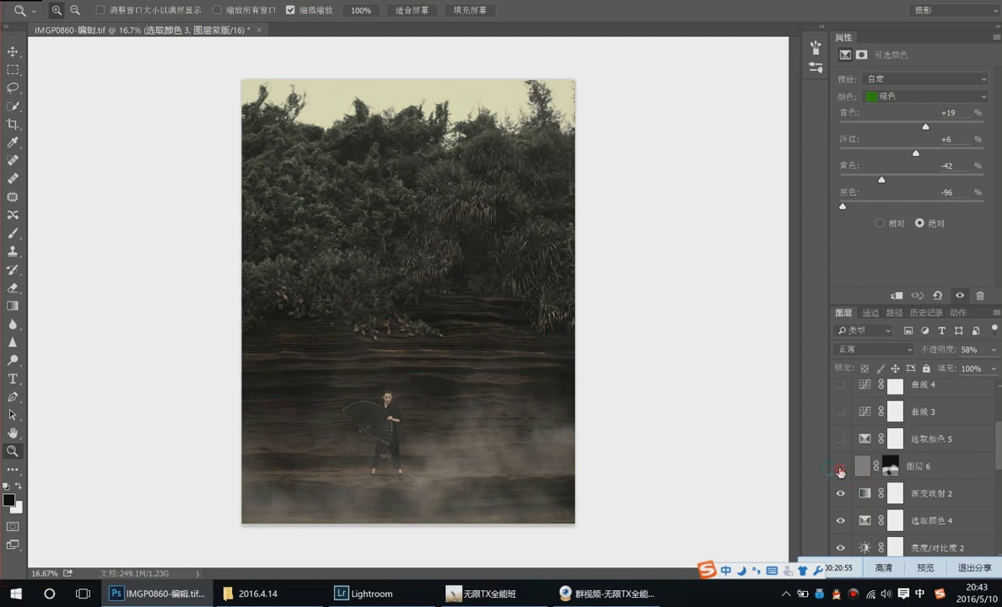
{"action": "left_click", "coordinate": [840, 469]}
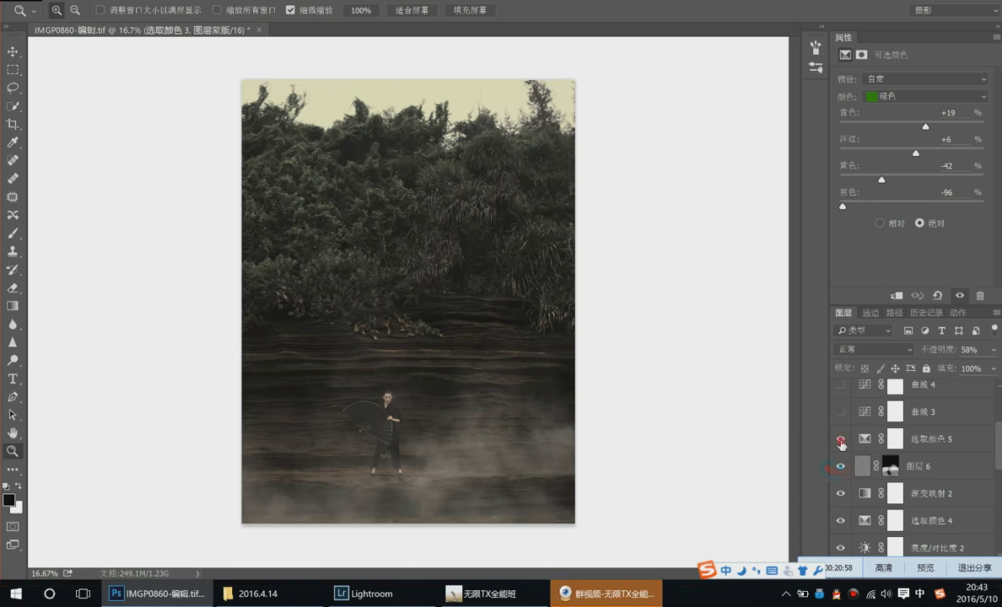
{"action": "left_click", "coordinate": [841, 440]}
Compare the photo with and without 曲线 3, leave it visible, and select the layer to view its curve
{"action": "left_click", "coordinate": [510, 594]}
{"action": "left_click", "coordinate": [723, 367]}
{"action": "left_click", "coordinate": [841, 442]}
{"action": "key", "text": "ctrl+alt+shift+e"}
{"action": "scroll", "coordinate": [855, 464], "scroll_direction": "up", "scroll_amount": 2}
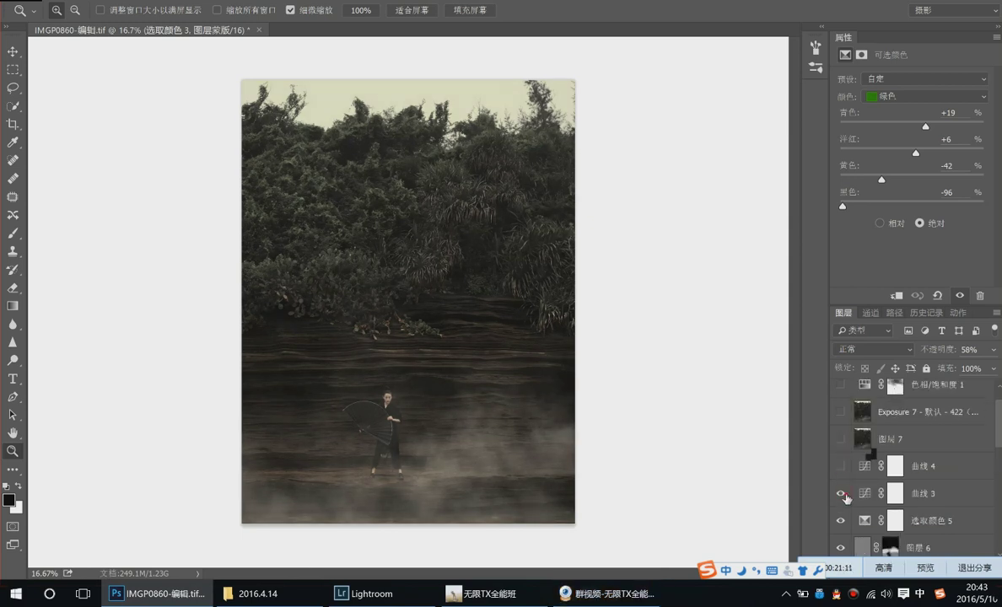
{"action": "left_click", "coordinate": [839, 496]}
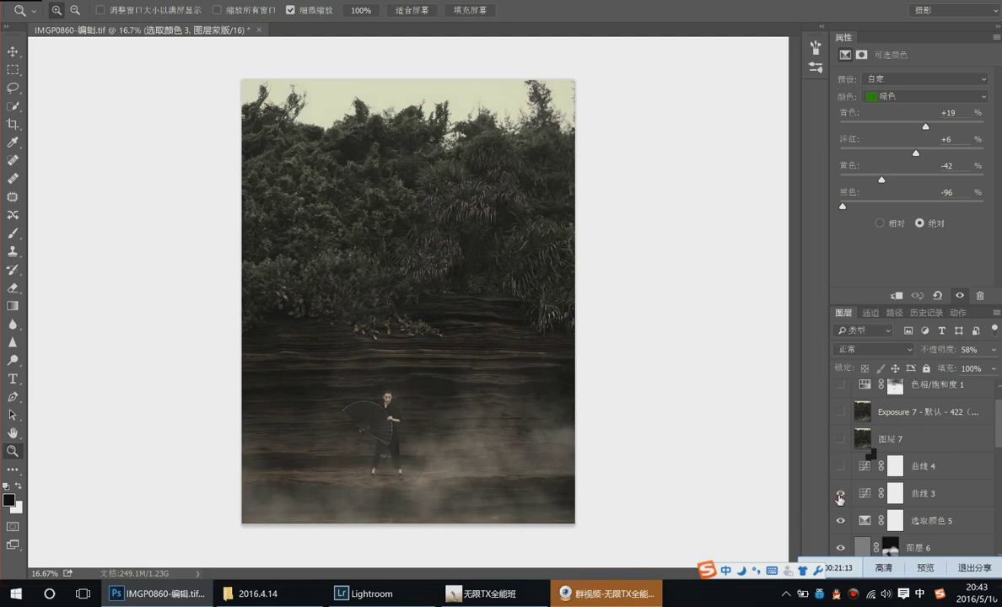
{"action": "left_click", "coordinate": [865, 491]}
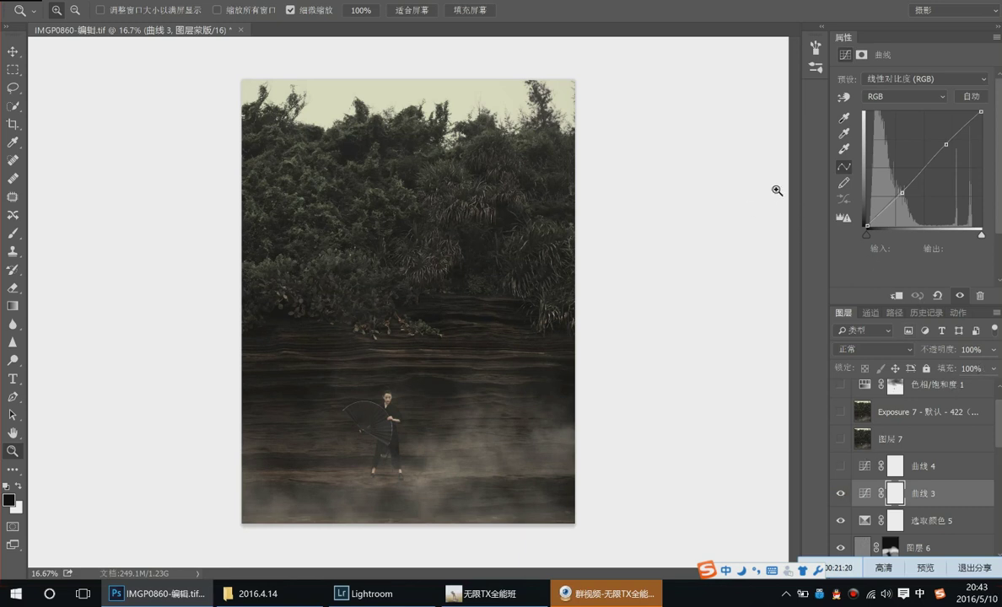
Capture the curve settings of 曲线 3 as a screenshot and send it to the group chat
{"action": "left_click", "coordinate": [493, 594]}
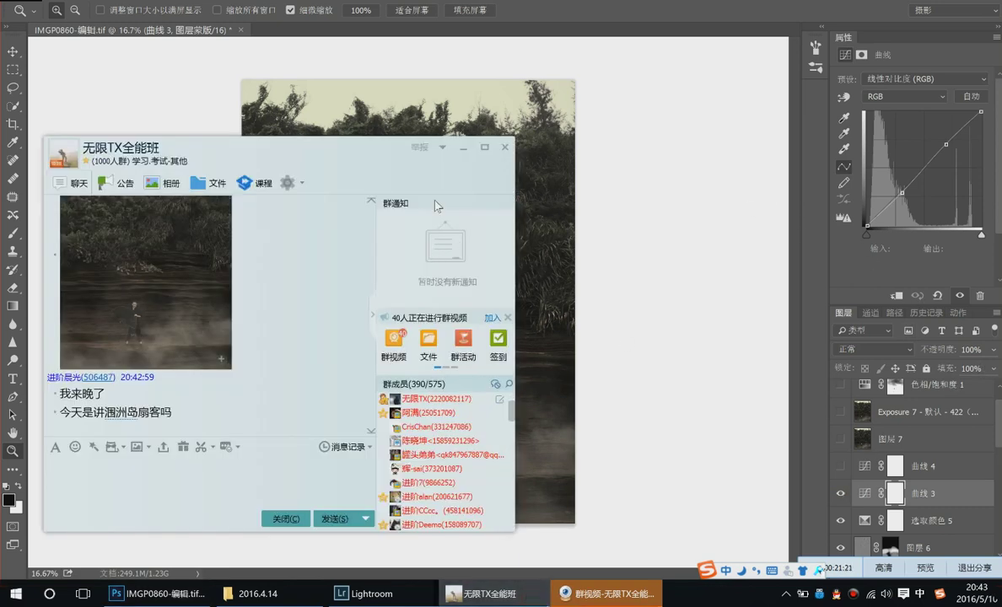
{"action": "left_click", "coordinate": [201, 447]}
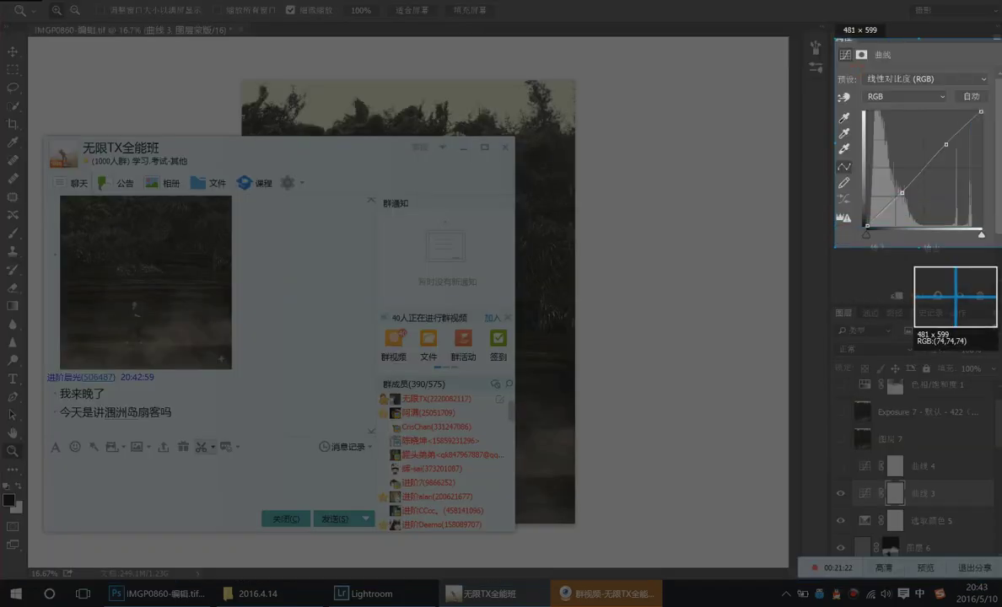
{"action": "left_click", "coordinate": [893, 221]}
{"action": "double_click", "coordinate": [966, 233]}
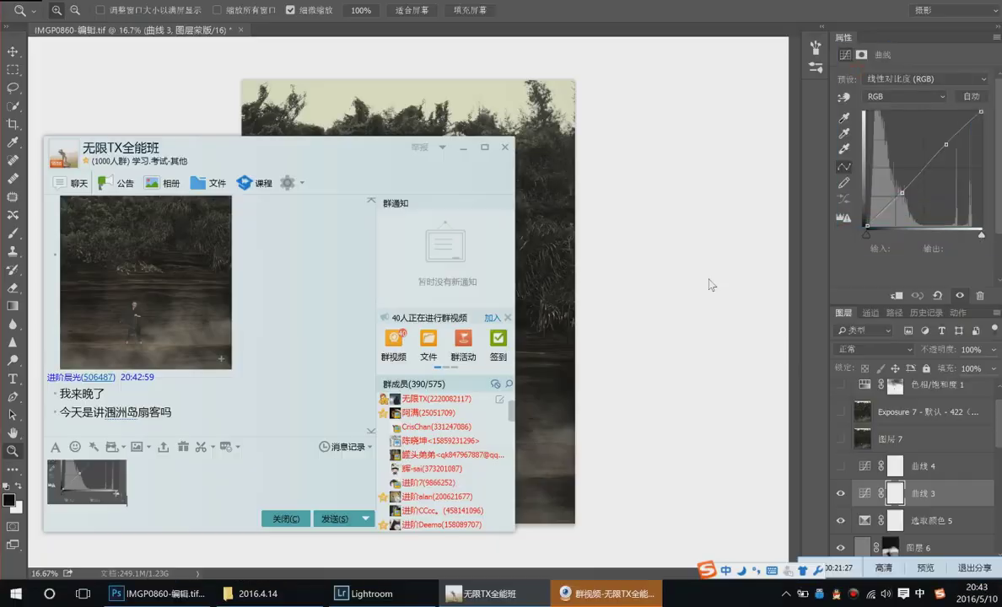
{"action": "left_click", "coordinate": [335, 519]}
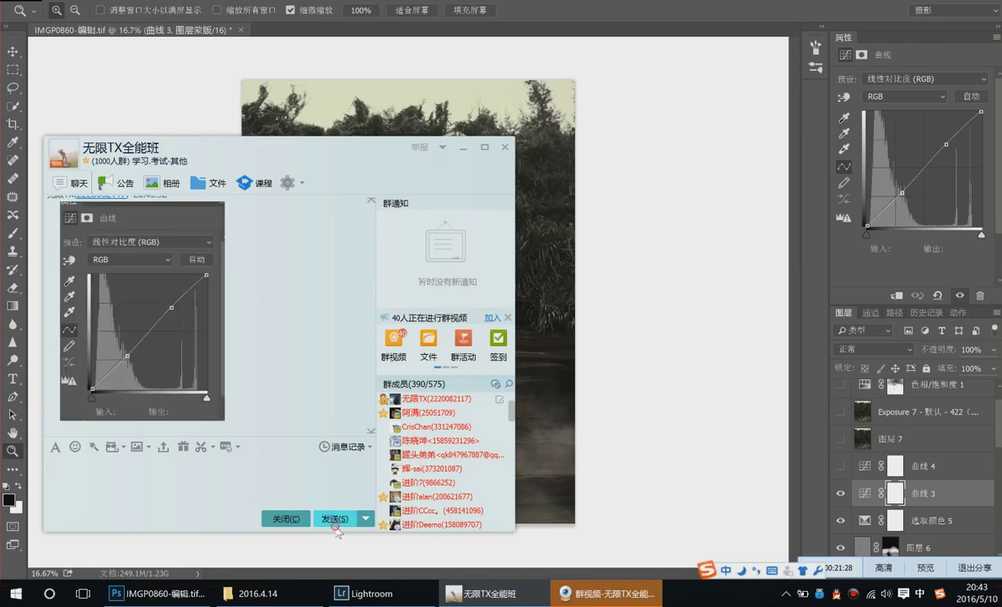
Capture the preset name 线性对比度 (RGB) from the posted curve screenshot and send it to the group chat
{"action": "left_click", "coordinate": [200, 447]}
{"action": "left_click_drag", "start_coordinate": [86, 233], "coordinate": [219, 251]}
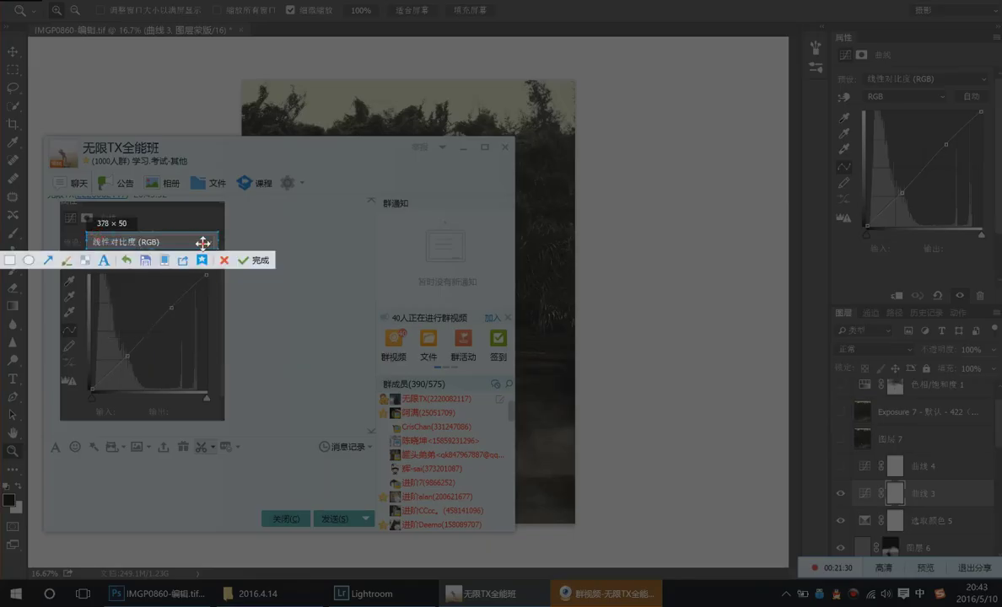
{"action": "double_click", "coordinate": [203, 243]}
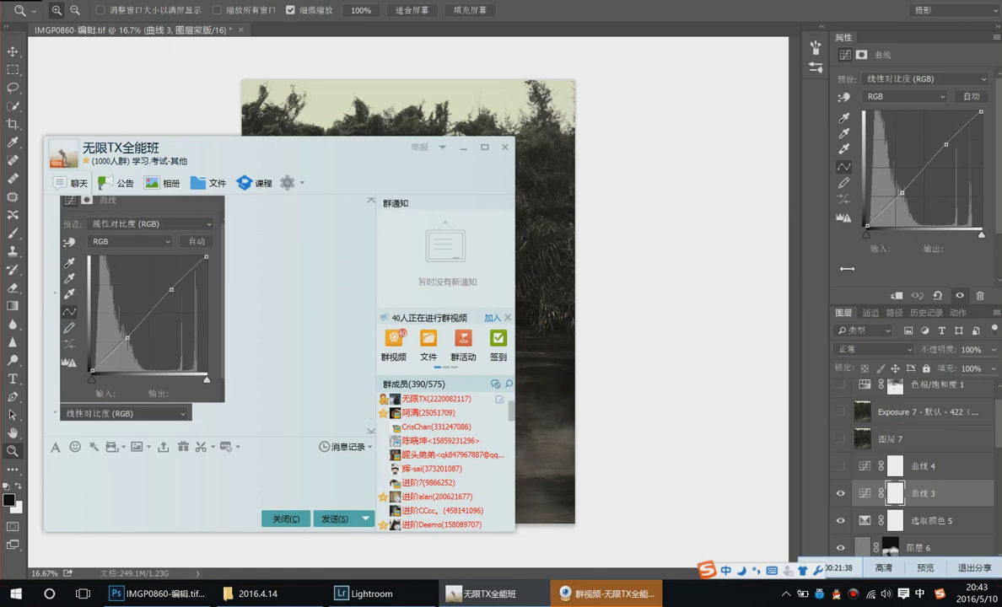
Return to Photoshop, select 曲线 4, and compare the photo with and without it, leaving it visible
{"action": "left_click", "coordinate": [858, 314]}
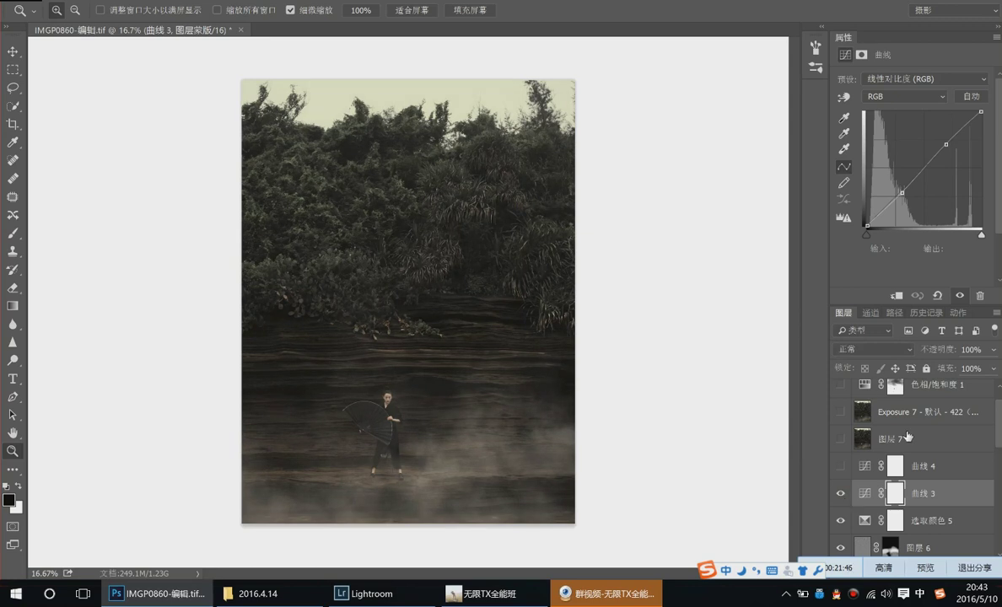
{"action": "left_click", "coordinate": [862, 465]}
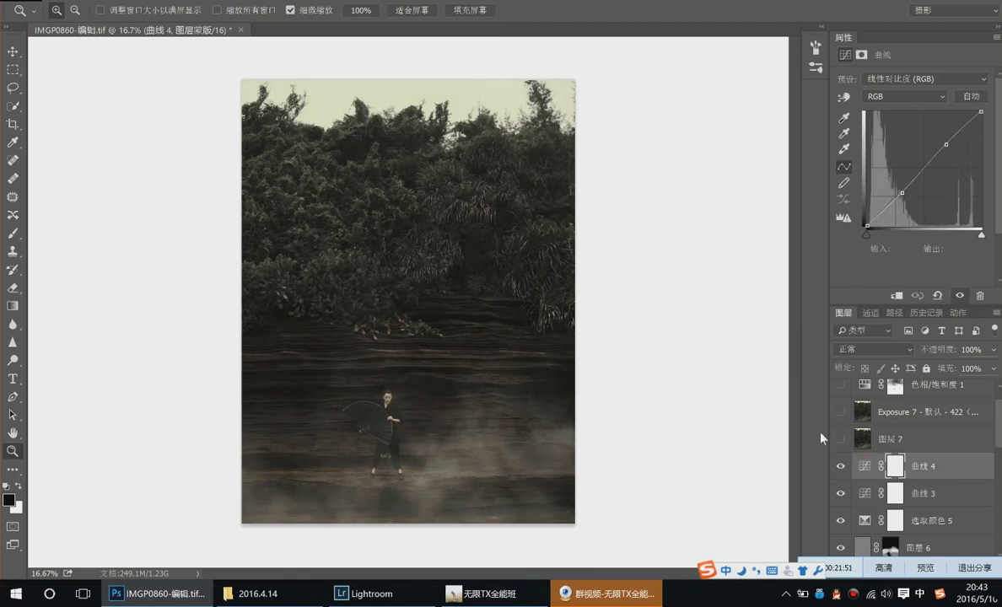
{"action": "left_click", "coordinate": [841, 467]}
{"action": "left_click", "coordinate": [841, 466]}
Show 图层 7, the Exposure 7 layer, 色相/饱和度 1 and 曲线 5, and select 曲线 5 to examine its effect
{"action": "scroll", "coordinate": [841, 419], "scroll_direction": "up", "scroll_amount": 2}
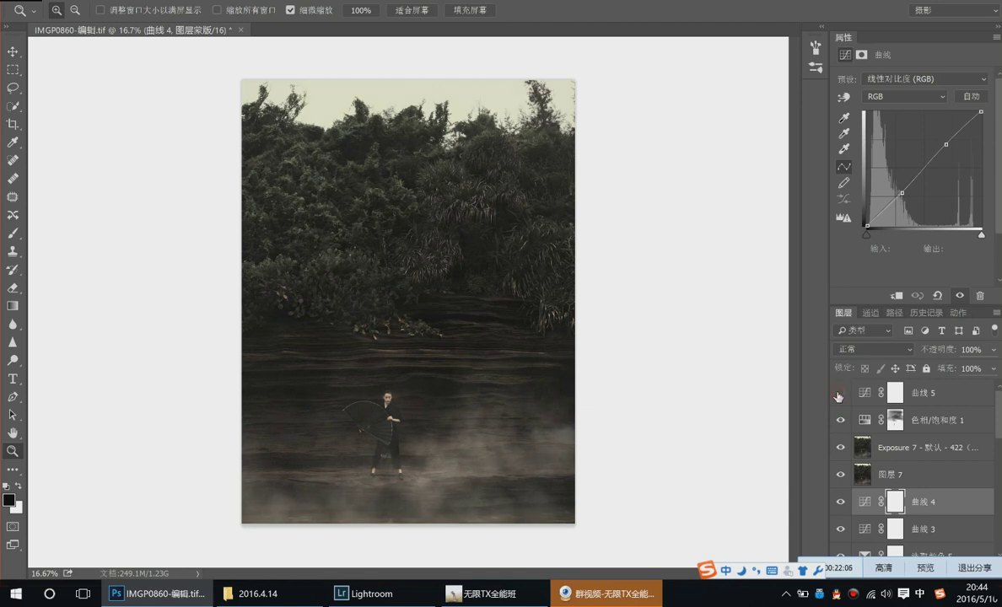
{"action": "left_click", "coordinate": [862, 394]}
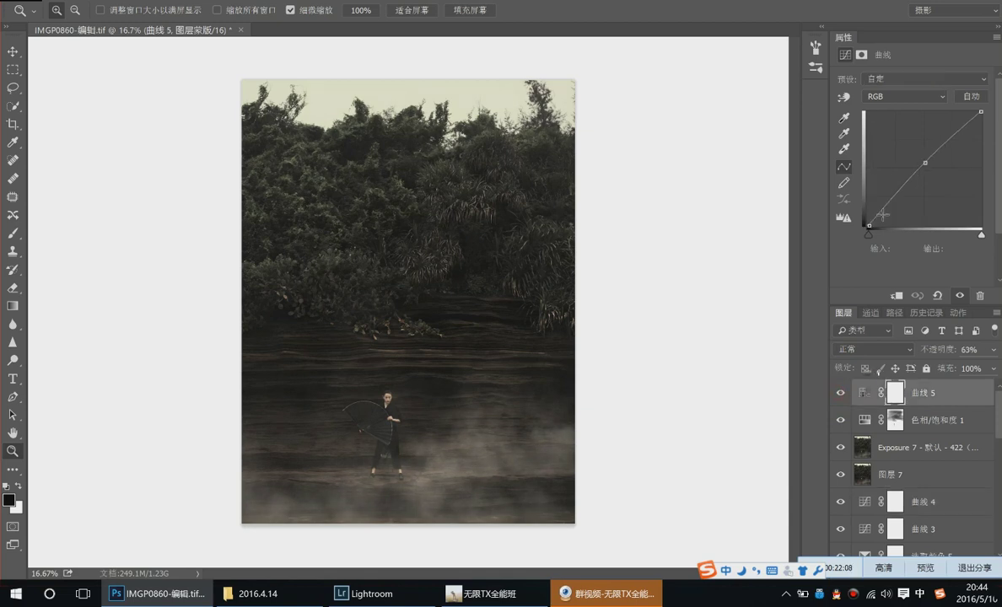
{"action": "left_click", "coordinate": [841, 394]}
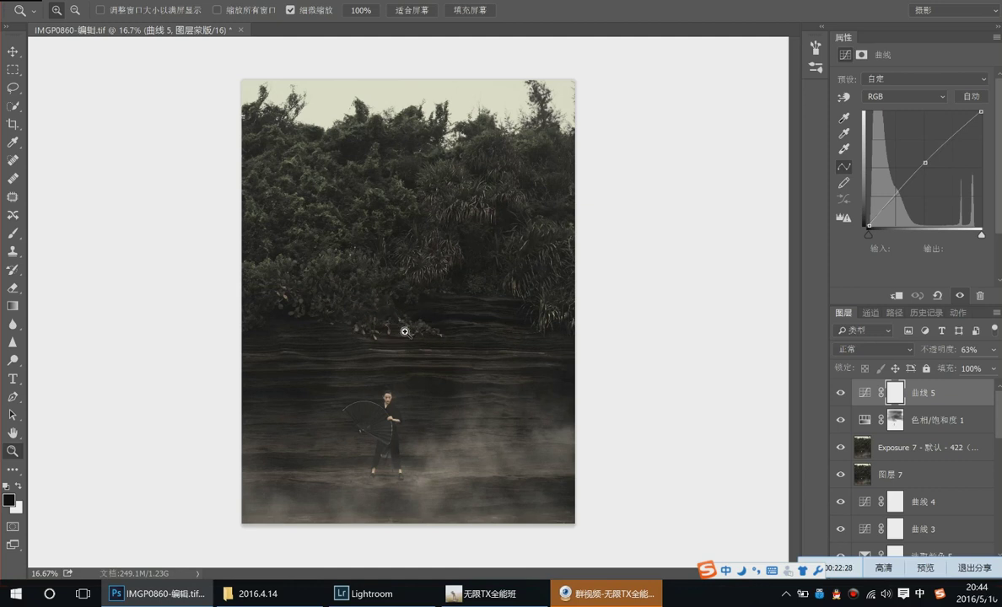
Close IMGP0860-编辑.tif without saving the changes
{"action": "key", "text": "ctrl+w"}
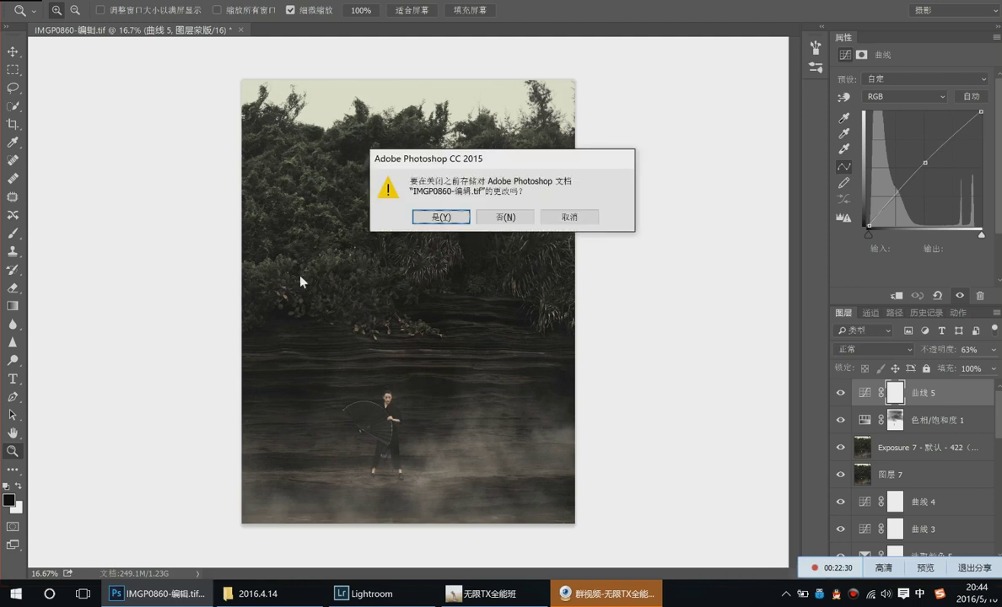
{"action": "left_click", "coordinate": [505, 217]}
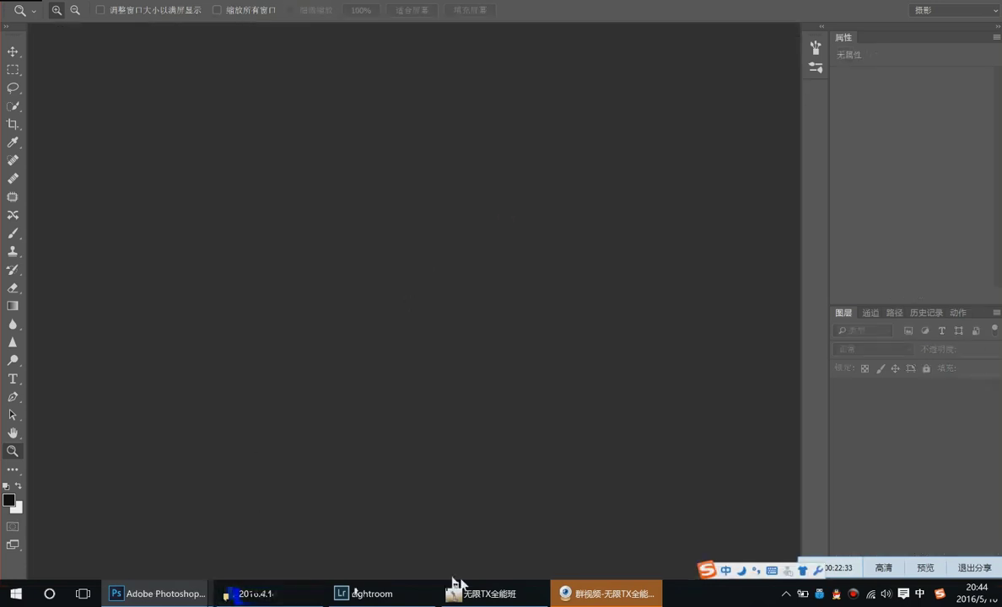
Look through the 2016.4.14 folder for the other edited TIF files after IMGP0860-编辑
{"action": "left_click", "coordinate": [203, 523]}
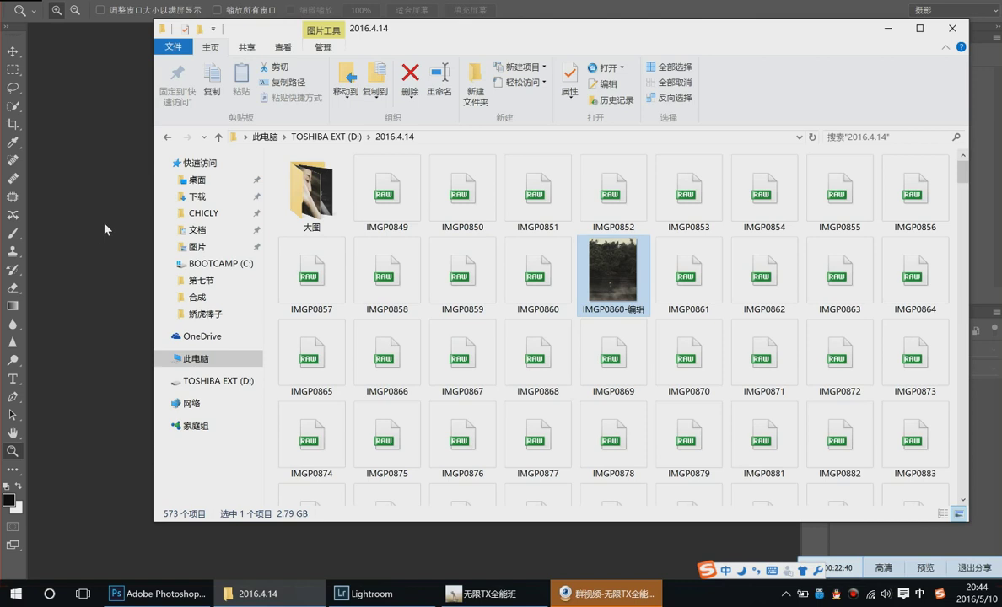
{"action": "scroll", "coordinate": [649, 320], "scroll_direction": "down", "scroll_amount": 5}
{"action": "scroll", "coordinate": [649, 320], "scroll_direction": "down", "scroll_amount": 10}
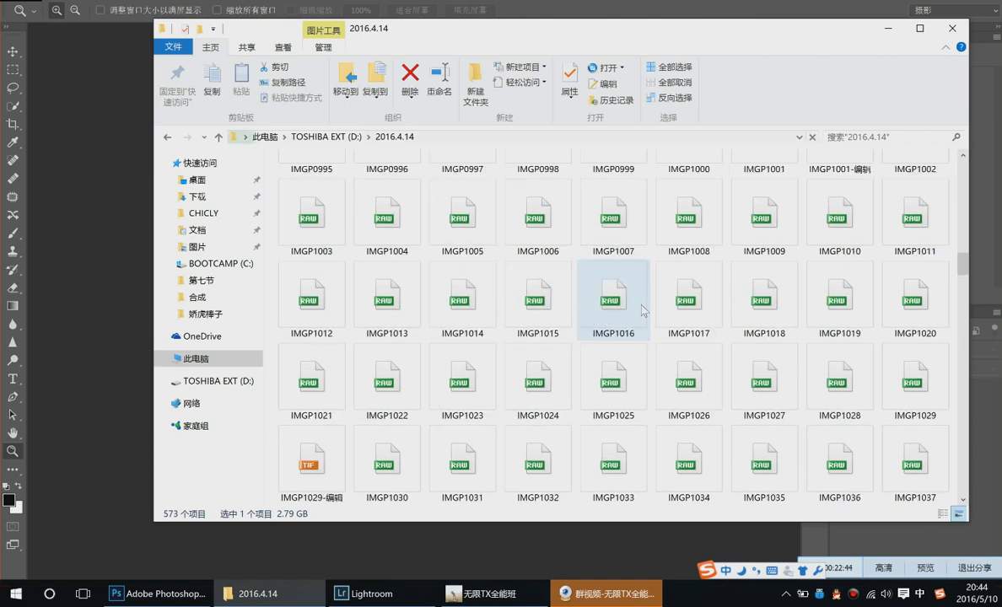
{"action": "scroll", "coordinate": [641, 308], "scroll_direction": "down", "scroll_amount": 15}
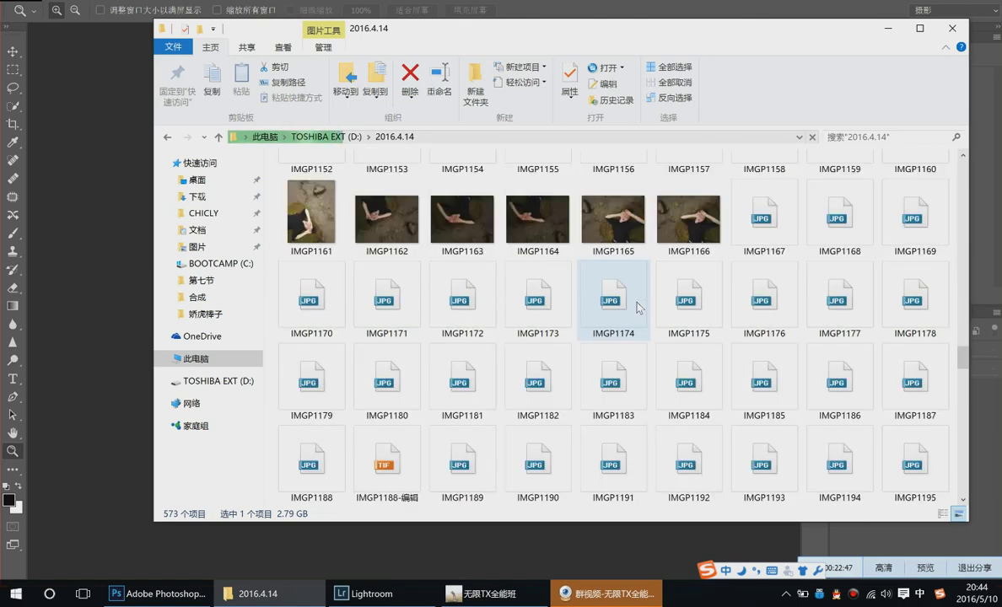
{"action": "scroll", "coordinate": [636, 307], "scroll_direction": "down", "scroll_amount": 3}
{"action": "scroll", "coordinate": [635, 308], "scroll_direction": "down", "scroll_amount": 3}
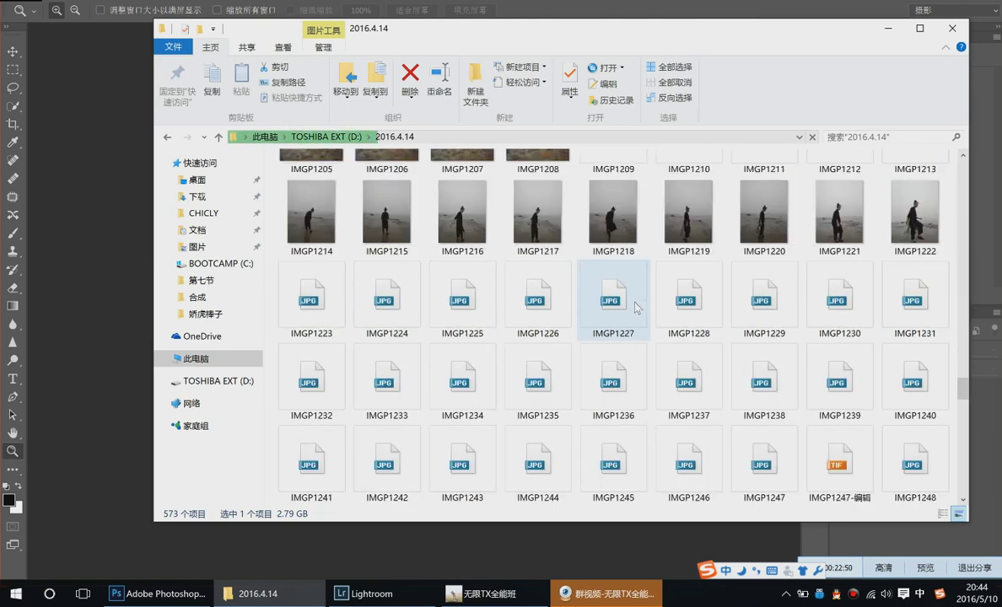
{"action": "scroll", "coordinate": [636, 308], "scroll_direction": "down", "scroll_amount": 6}
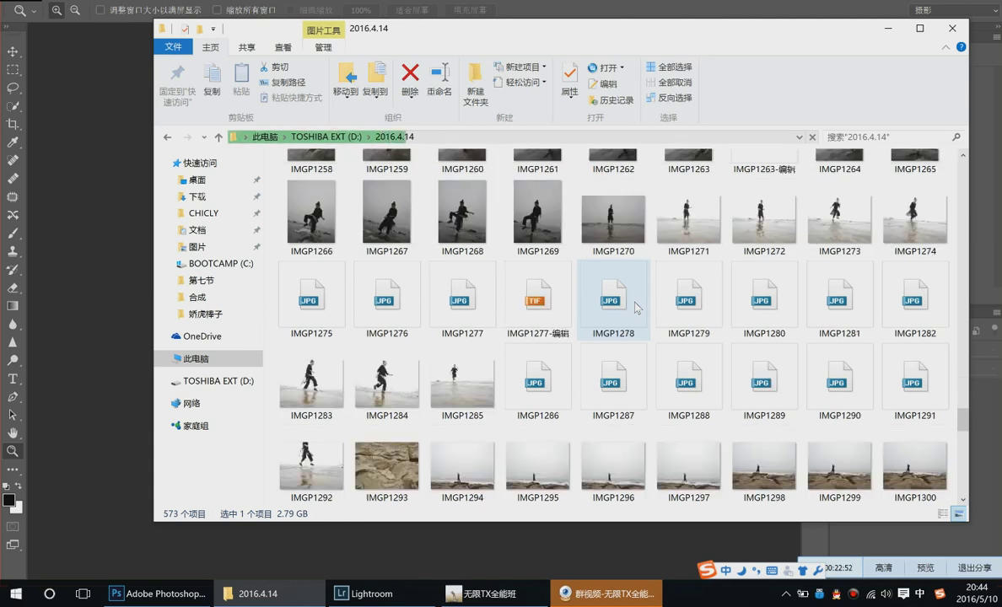
{"action": "scroll", "coordinate": [636, 307], "scroll_direction": "down", "scroll_amount": 9}
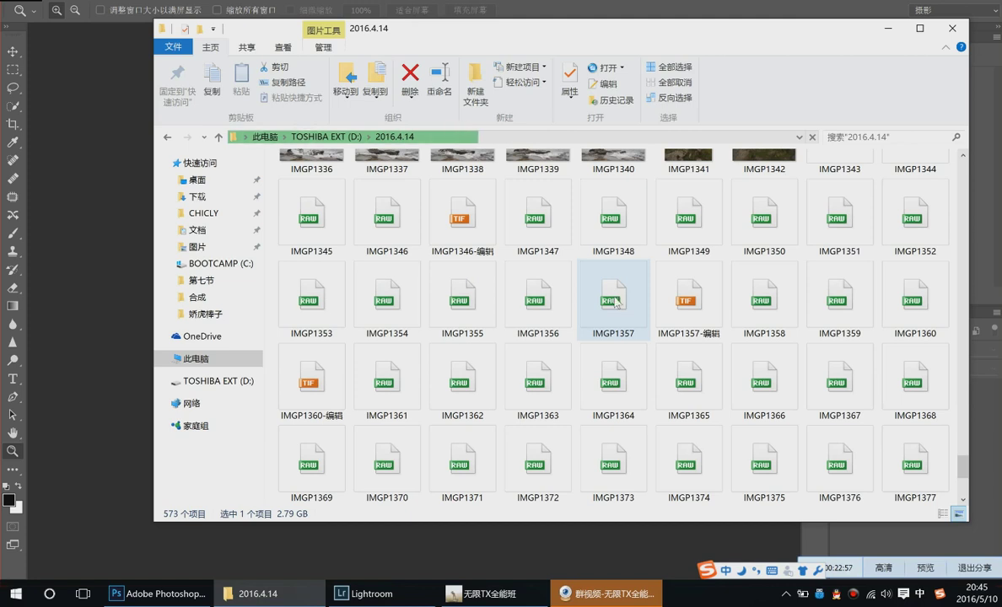
{"action": "left_click", "coordinate": [591, 468]}
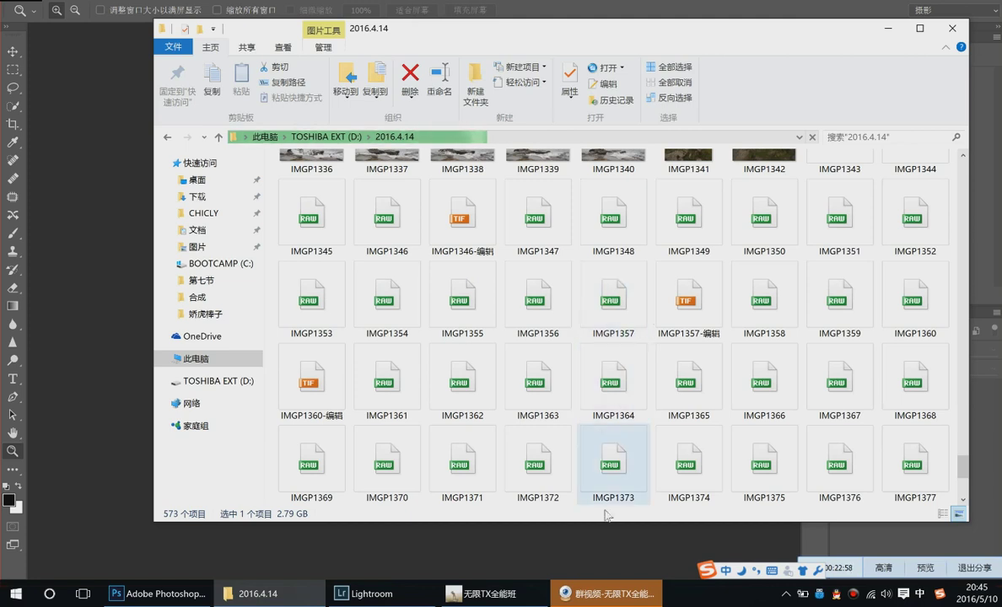
{"action": "scroll", "coordinate": [582, 468], "scroll_direction": "up", "scroll_amount": 3}
{"action": "left_click", "coordinate": [566, 465]}
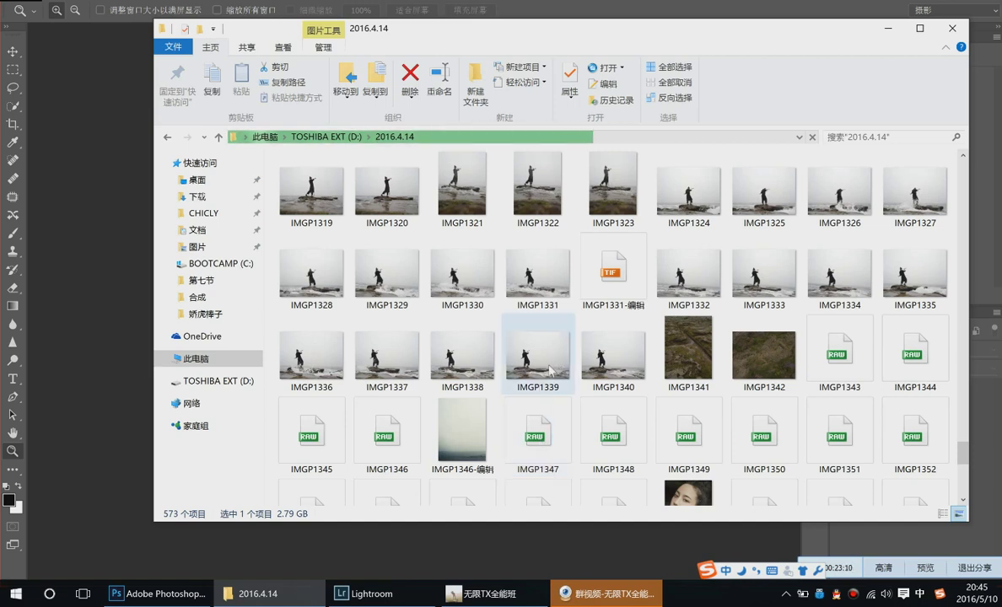
Locate the edited portrait IMGP1357-编辑.tif in the 2016.4.14 folder and open it in Photoshop
{"action": "left_click", "coordinate": [632, 345]}
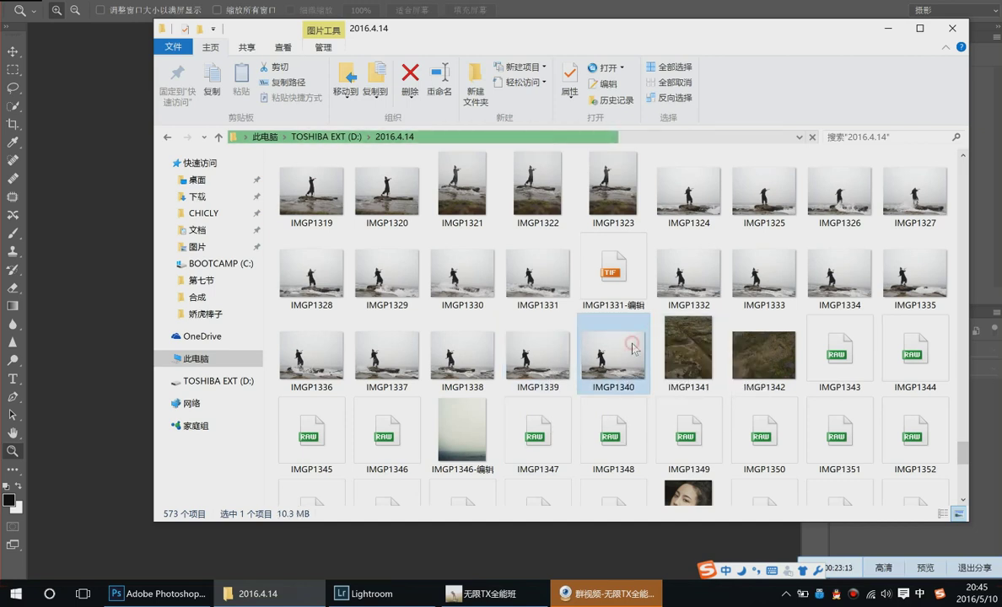
{"action": "scroll", "coordinate": [632, 346], "scroll_direction": "down", "scroll_amount": 5}
{"action": "scroll", "coordinate": [604, 329], "scroll_direction": "up", "scroll_amount": 3}
{"action": "left_click", "coordinate": [696, 293]}
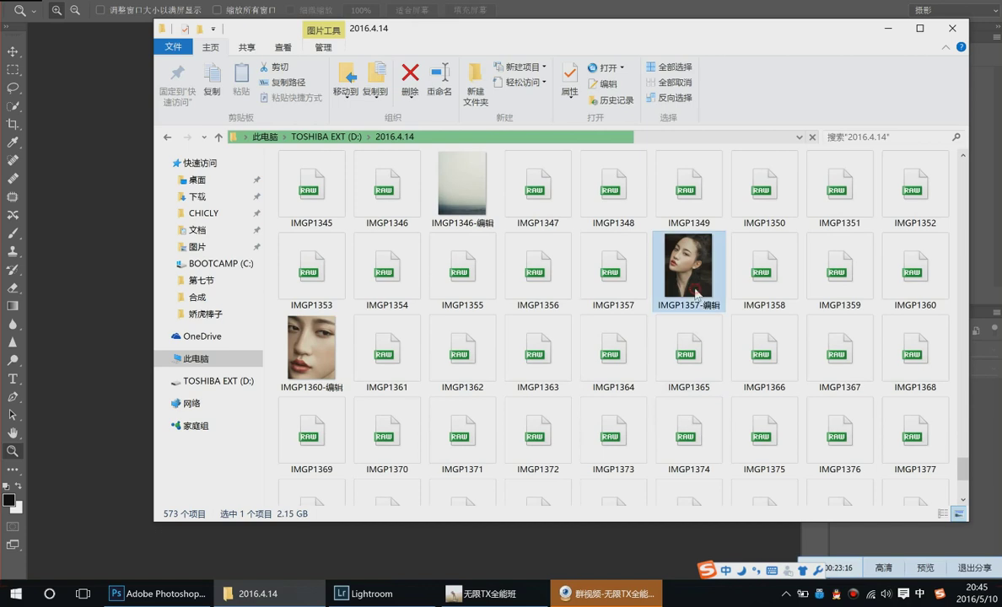
{"action": "left_click_drag", "start_coordinate": [695, 287], "coordinate": [295, 390]}
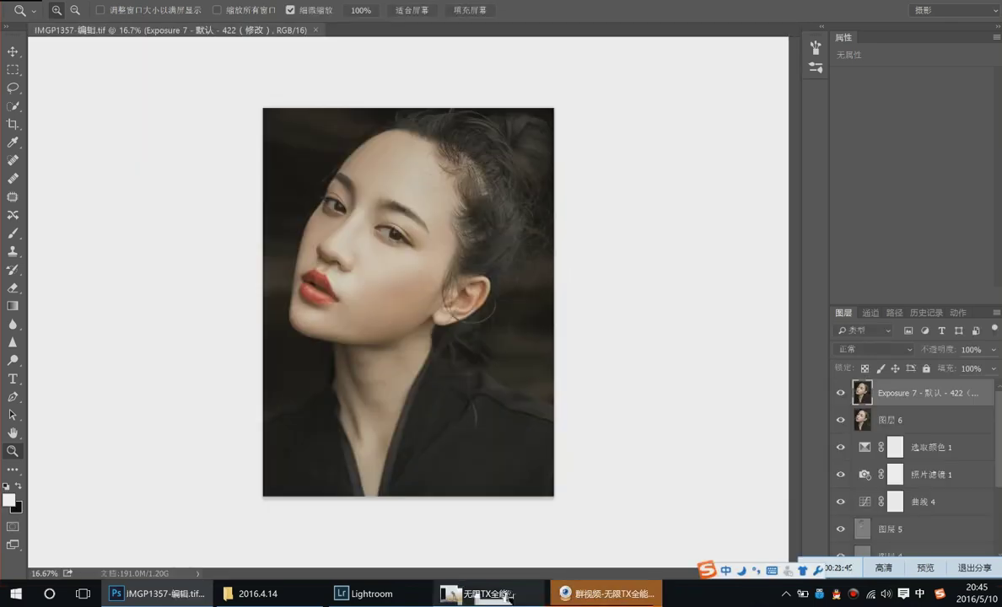
Enlarge the portrait to 25% and compare it with and without 图层 2, leaving the layer visible
{"action": "left_click", "coordinate": [503, 593]}
{"action": "left_click", "coordinate": [503, 594]}
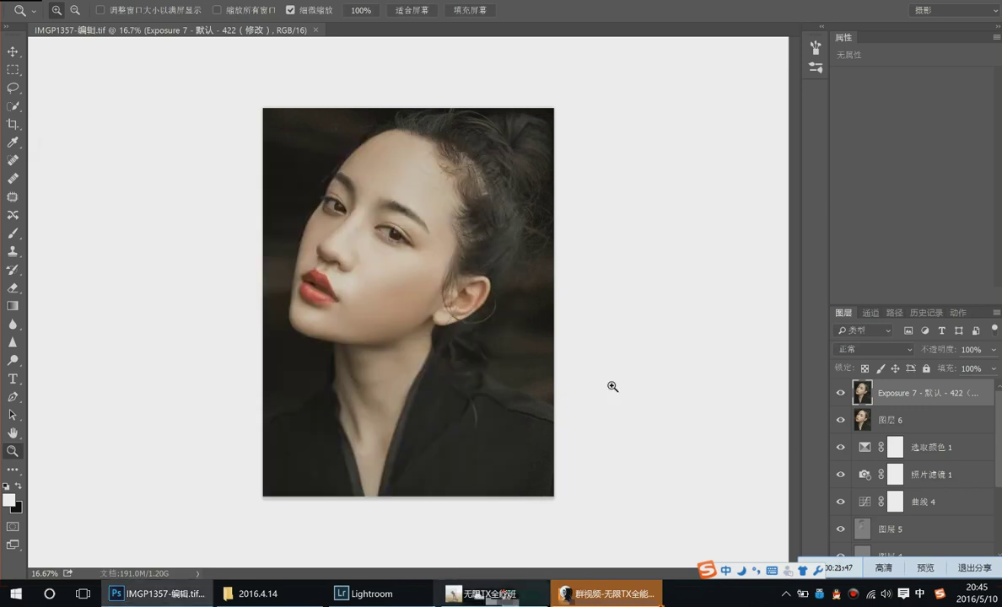
{"action": "left_click", "coordinate": [515, 362]}
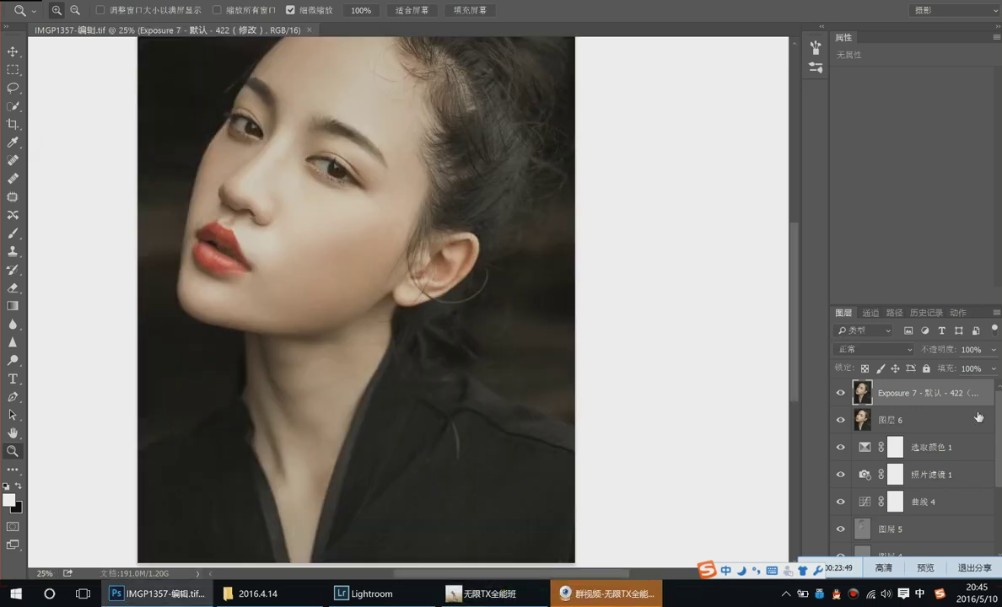
{"action": "scroll", "coordinate": [970, 439], "scroll_direction": "down", "scroll_amount": 3}
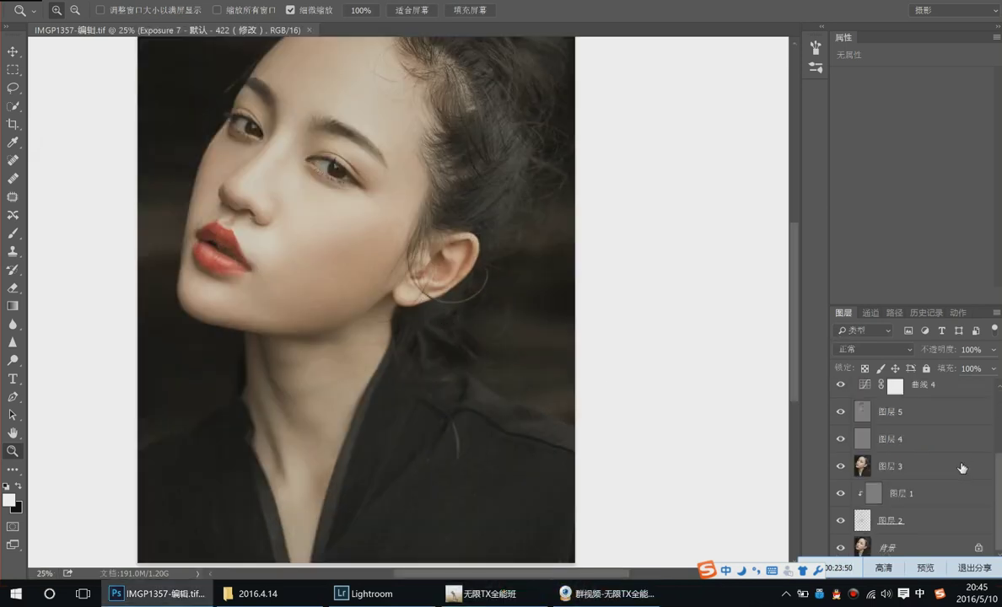
{"action": "left_click", "coordinate": [840, 520]}
{"action": "left_click", "coordinate": [839, 520]}
Repeatedly compare the original 背景 layer on its own with the fully retouched portrait, leaving all layers visible
{"action": "left_click", "coordinate": [840, 549], "text": "alt"}
{"action": "left_click", "coordinate": [839, 548], "text": "alt"}
{"action": "left_click", "coordinate": [840, 549], "text": "alt"}
{"action": "left_click", "coordinate": [839, 549], "text": "alt"}
{"action": "left_click", "coordinate": [840, 549], "text": "alt"}
{"action": "left_click", "coordinate": [840, 549], "text": "alt"}
{"action": "left_click", "coordinate": [840, 549], "text": "alt"}
{"action": "left_click", "coordinate": [840, 549], "text": "alt"}
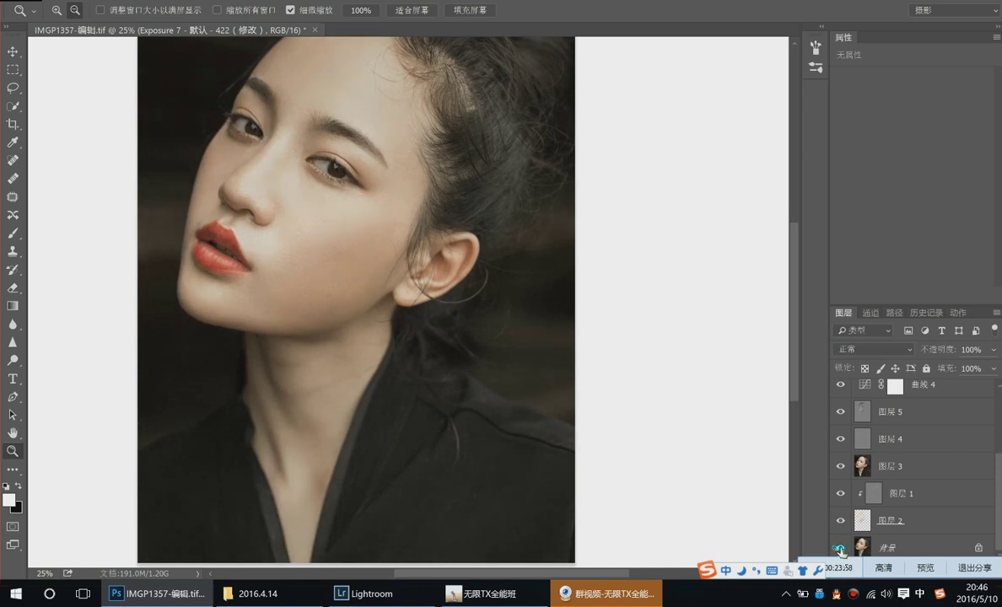
{"action": "left_click", "coordinate": [840, 549], "text": "alt"}
{"action": "left_click", "coordinate": [840, 549], "text": "alt"}
{"action": "scroll", "coordinate": [496, 371], "scroll_direction": "up", "scroll_amount": 3}
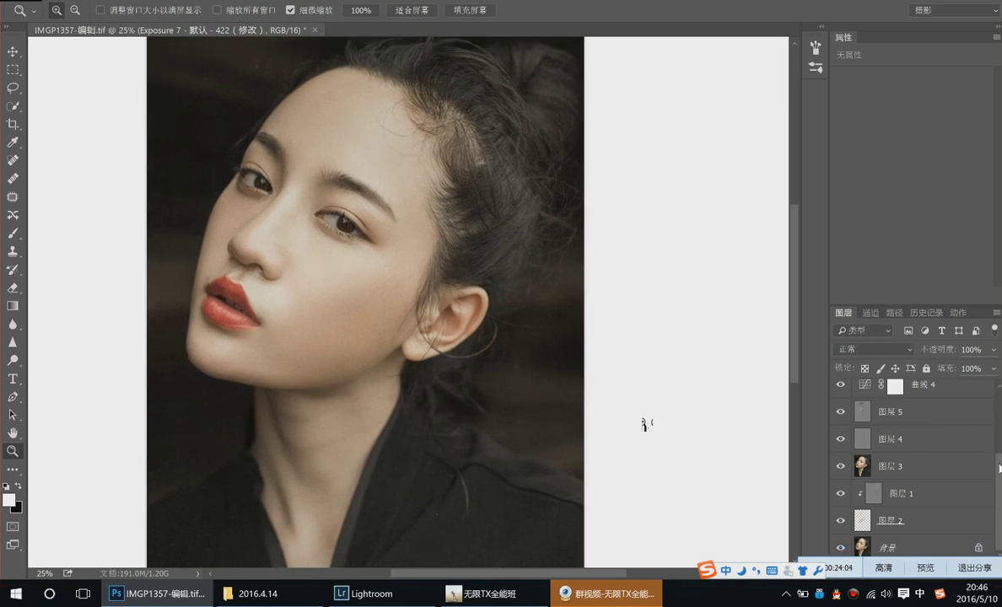
{"action": "left_click_drag", "start_coordinate": [999, 468], "coordinate": [996, 504]}
{"action": "left_click", "coordinate": [839, 551], "text": "alt"}
{"action": "left_click", "coordinate": [840, 550], "text": "alt"}
{"action": "left_click", "coordinate": [840, 550], "text": "alt"}
{"action": "left_click", "coordinate": [839, 551], "text": "alt"}
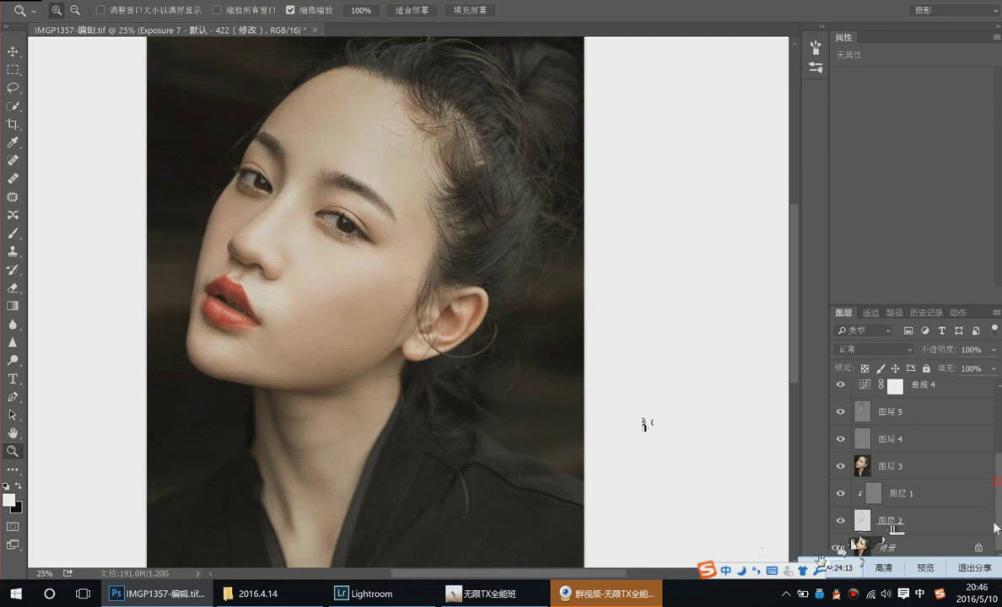
Select 图层 2 and check the 背景 layer alone against the full layer stack once more
{"action": "left_click", "coordinate": [907, 521]}
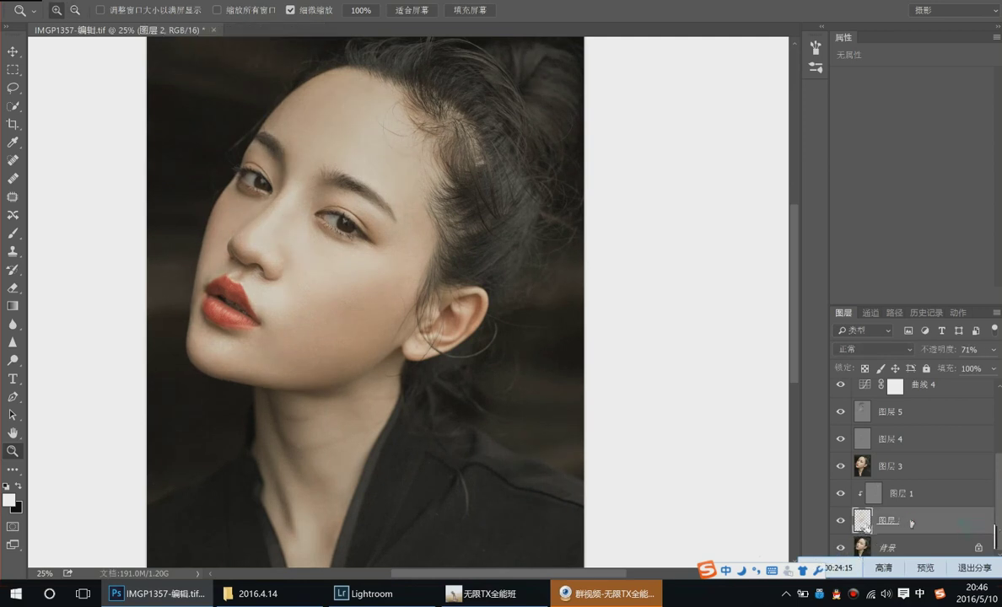
{"action": "key", "text": "alt"}
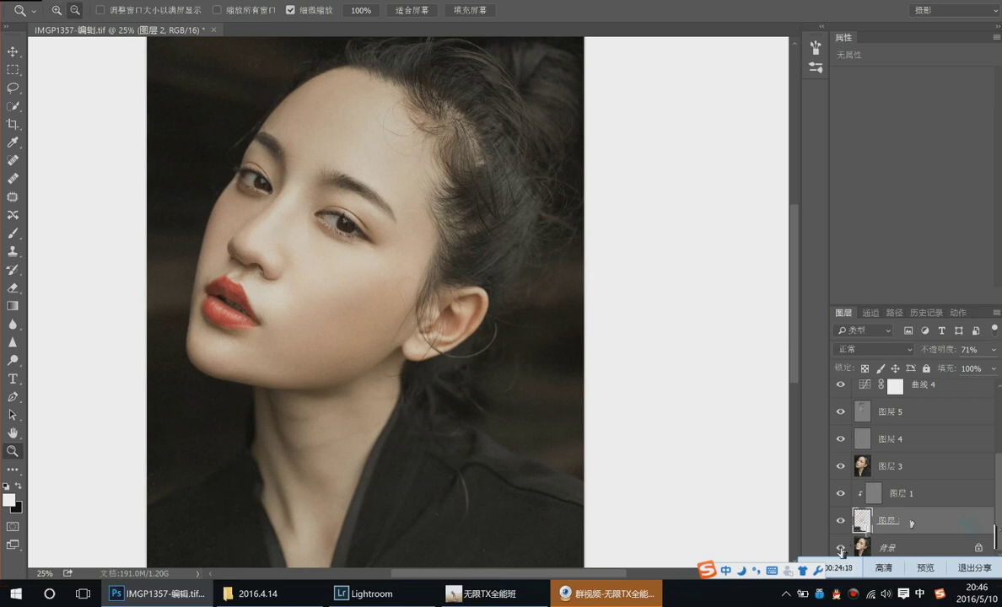
{"action": "left_click", "coordinate": [840, 550], "text": "alt"}
{"action": "left_click", "coordinate": [839, 551], "text": "alt"}
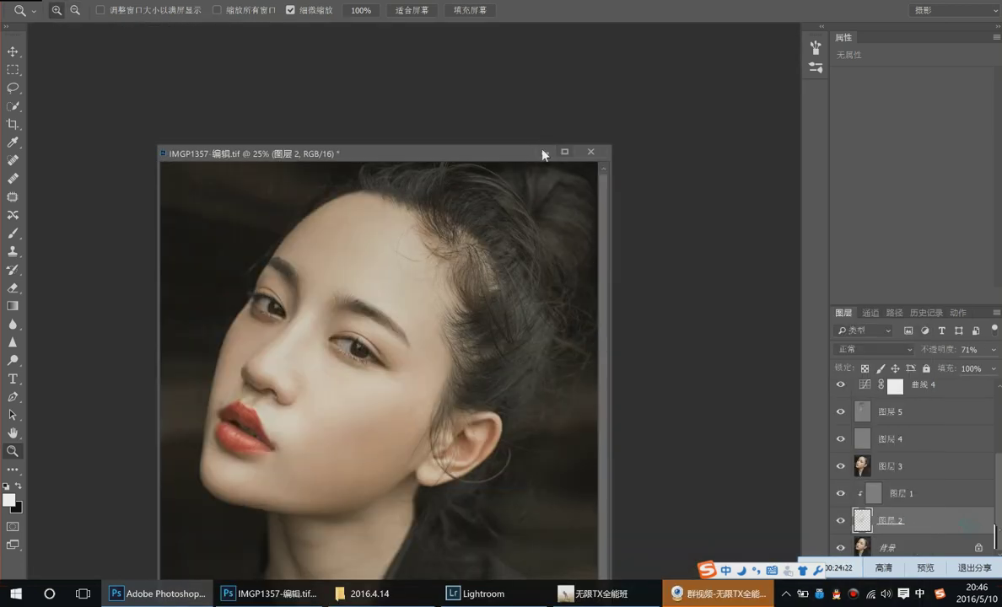
Minimize the IMGP1357-编辑.tif document, Photoshop and the remaining open windows to reach the desktop
{"action": "left_click", "coordinate": [541, 150]}
{"action": "left_click", "coordinate": [941, 1]}
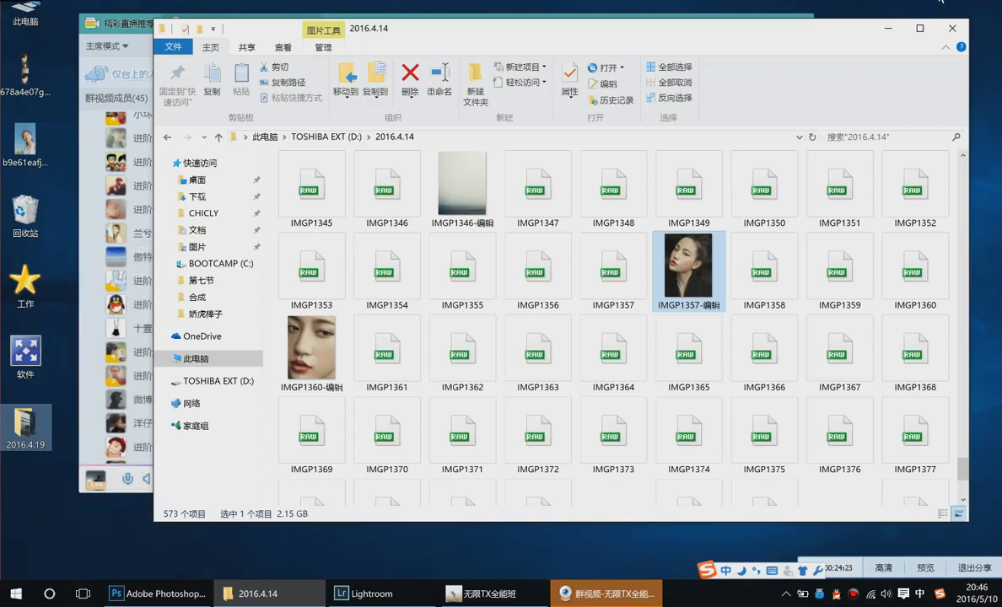
{"action": "left_click_drag", "start_coordinate": [797, 28], "coordinate": [782, 40]}
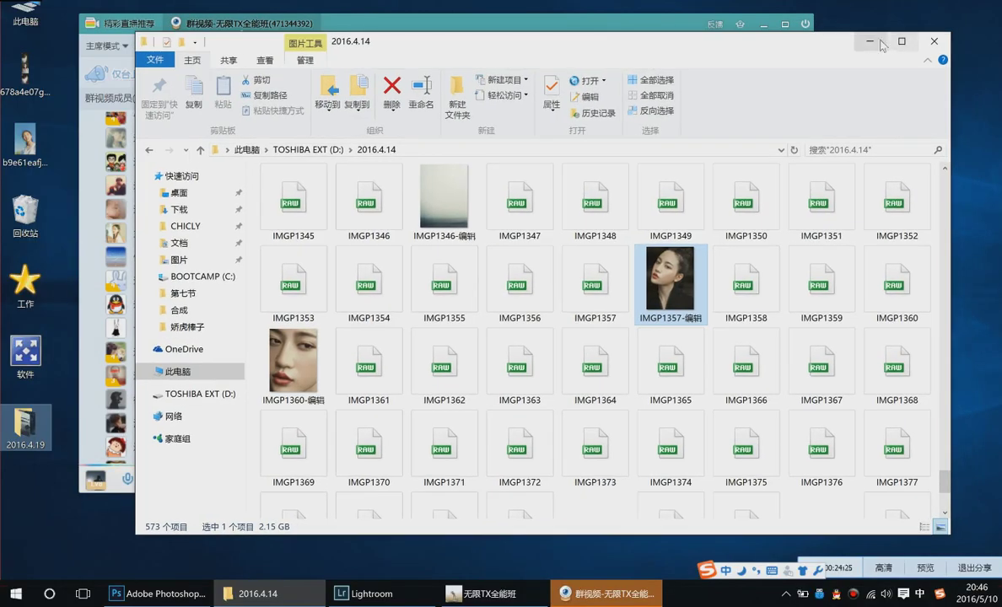
{"action": "key", "text": "super+Down"}
{"action": "key", "text": "super+Down"}
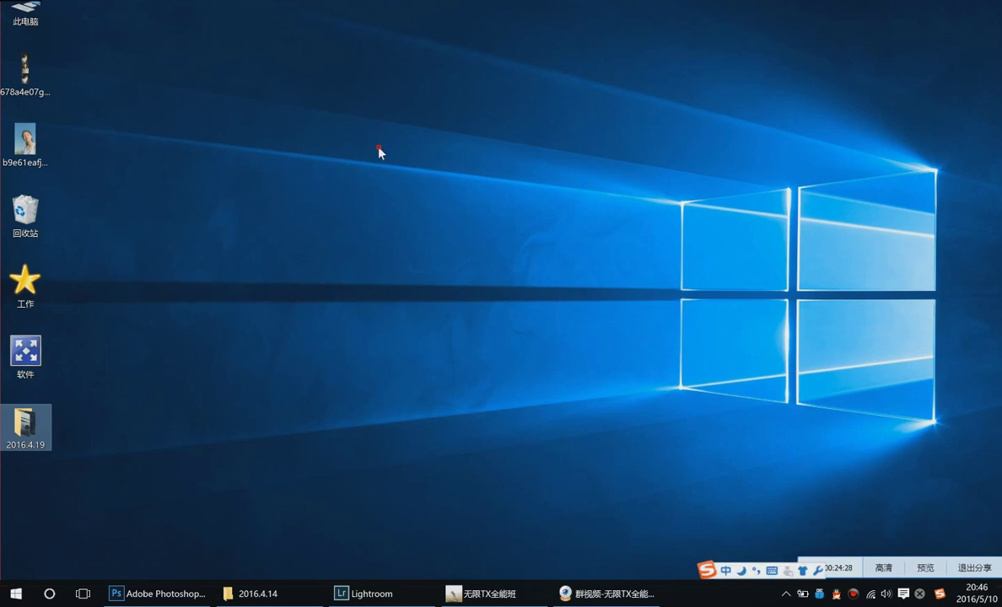
Open the desktop image 678a4e07gw1f3ohmspud3j21kw73f7wh.jpg in Photoshop and enlarge it to 33.3%
{"action": "left_click", "coordinate": [24, 72]}
{"action": "left_click_drag", "start_coordinate": [24, 72], "coordinate": [272, 283]}
{"action": "left_click", "coordinate": [402, 280]}
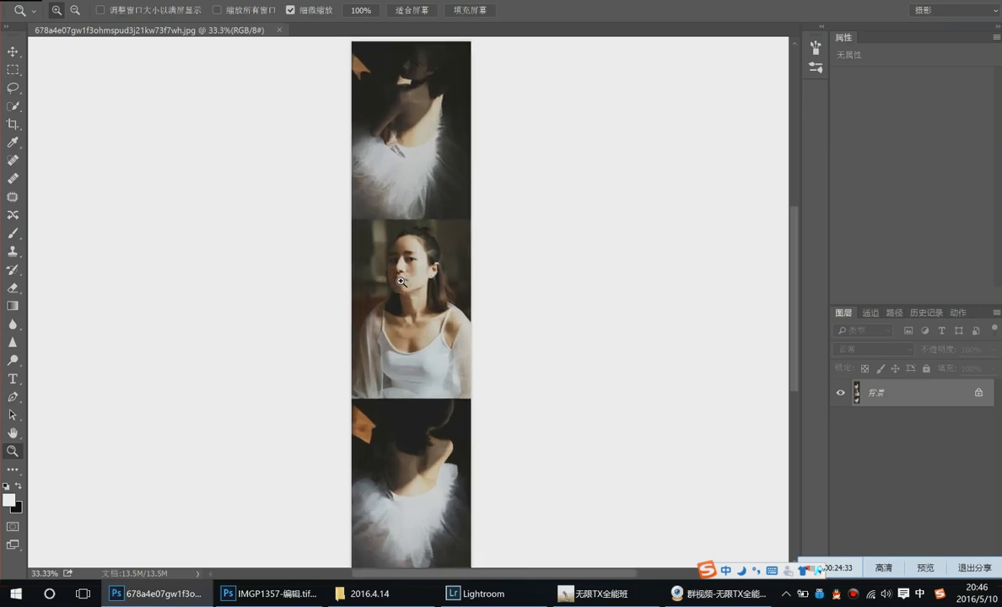
Crop the three-photo strip to the middle portrait of the woman in the white top
{"action": "key", "text": "c"}
{"action": "key", "text": "shift"}
{"action": "key", "text": "c"}
{"action": "left_click_drag", "start_coordinate": [351, 221], "coordinate": [511, 402]}
{"action": "double_click", "coordinate": [437, 363]}
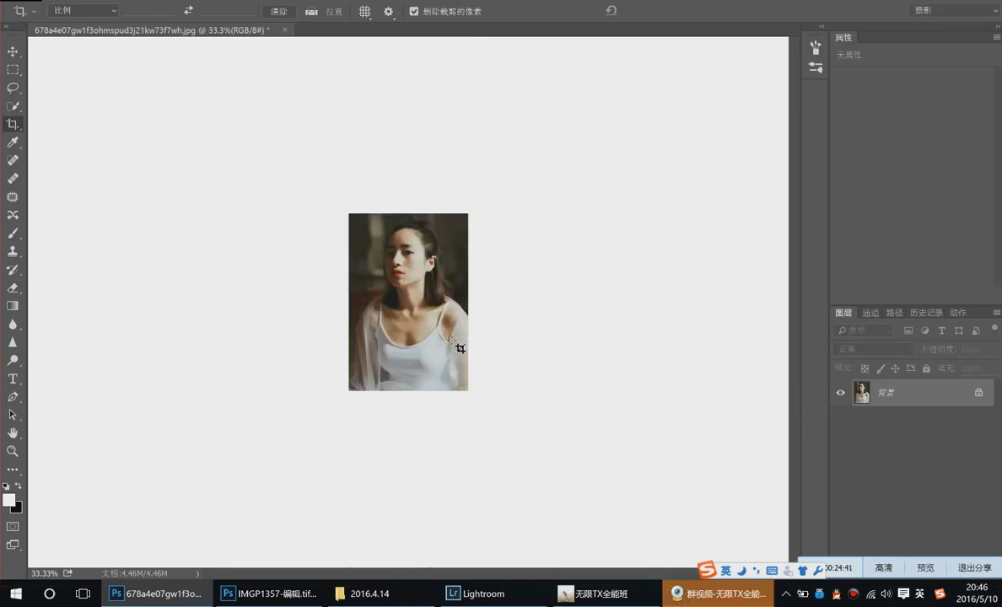
Examine the cropped portrait's light and skin tones up to 200%, and return to the 100% view
{"action": "key", "text": "z"}
{"action": "left_click", "coordinate": [410, 301]}
{"action": "left_click", "coordinate": [409, 301]}
{"action": "left_click", "coordinate": [427, 304]}
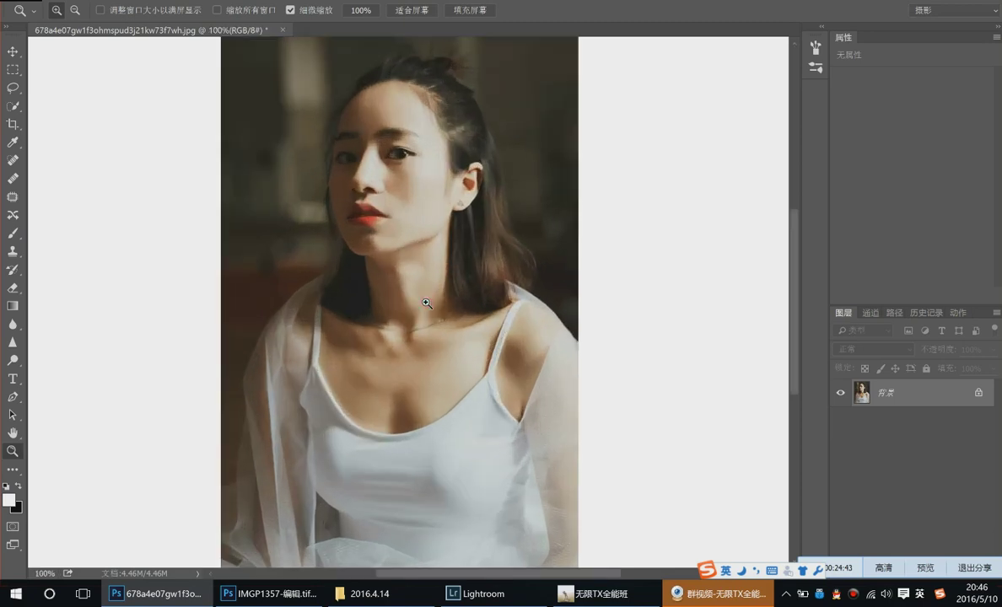
{"action": "left_click", "coordinate": [428, 248]}
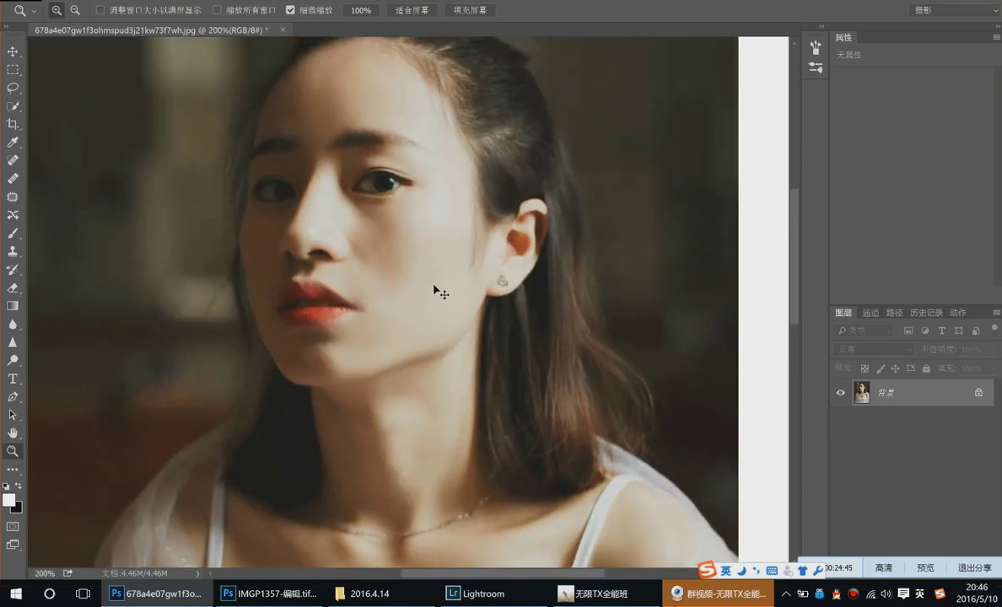
{"action": "key", "text": "ctrl+minus"}
{"action": "left_click", "coordinate": [435, 287]}
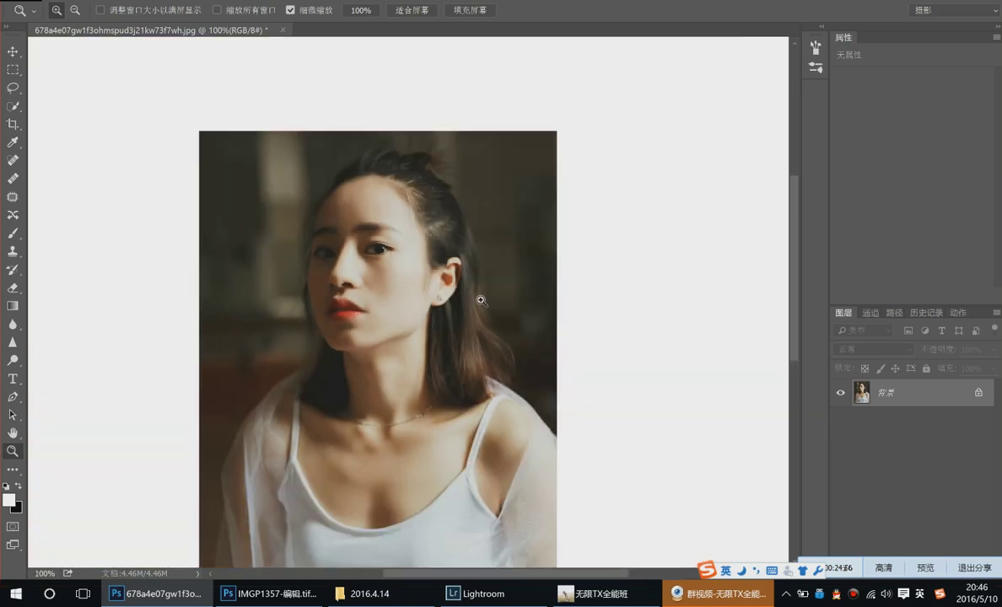
Capture a screenshot of the cropped portrait and send it to the 无限TX全能班 group chat
{"action": "left_click", "coordinate": [591, 593]}
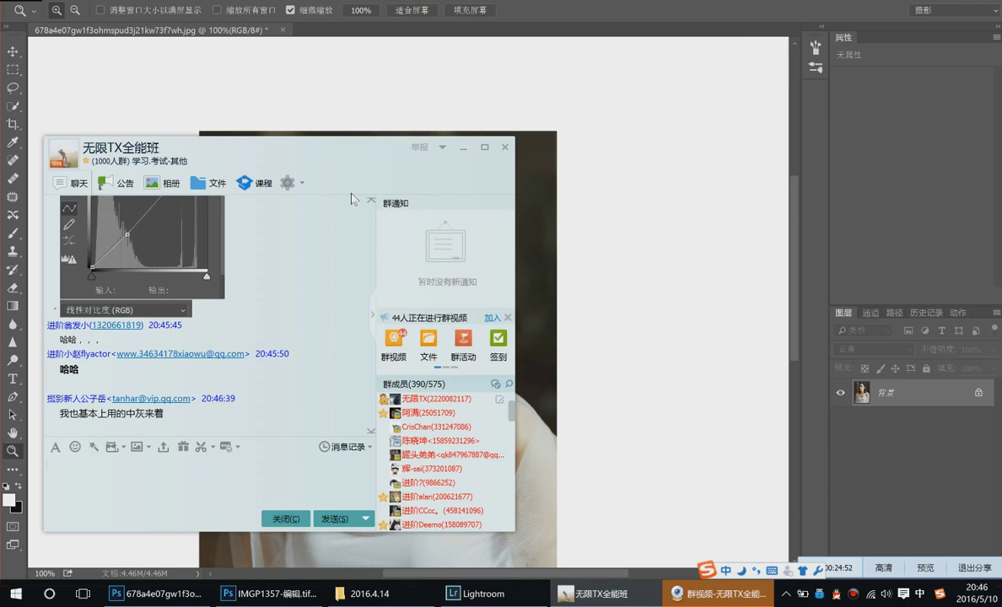
{"action": "left_click_drag", "start_coordinate": [204, 151], "coordinate": [728, 106]}
{"action": "left_click", "coordinate": [725, 405]}
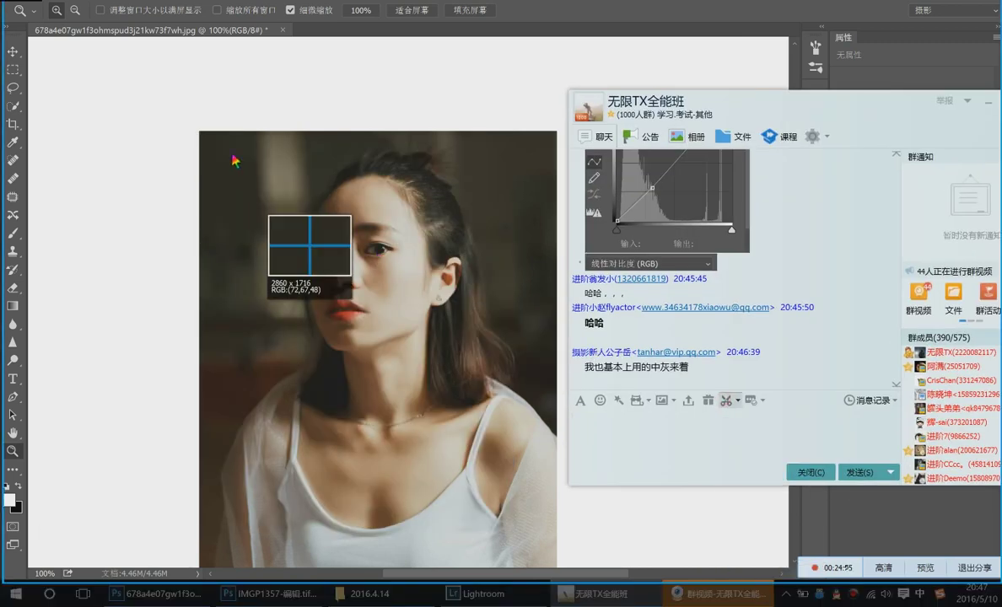
{"action": "left_click_drag", "start_coordinate": [210, 131], "coordinate": [532, 509]}
{"action": "double_click", "coordinate": [458, 415]}
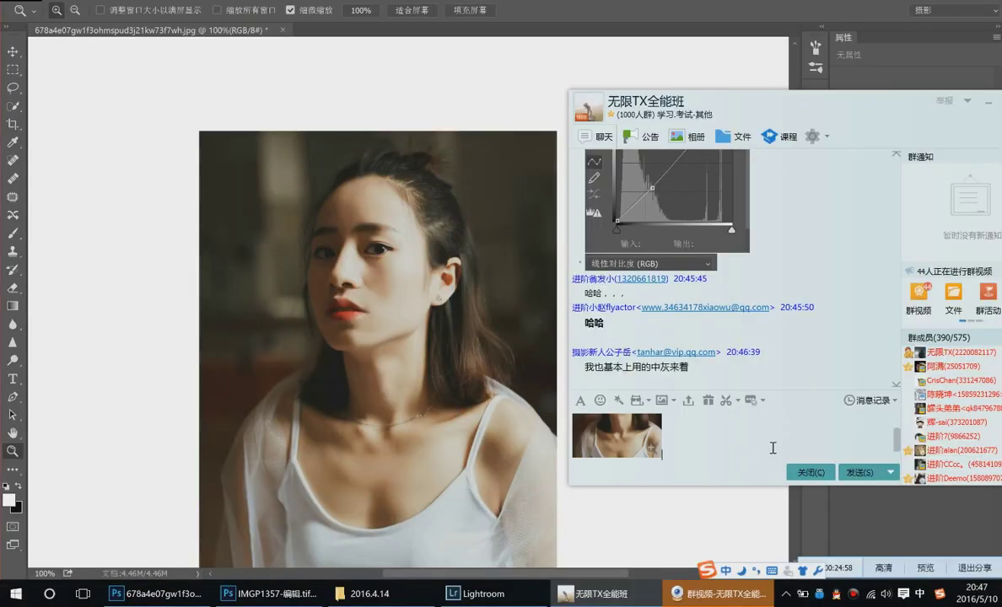
{"action": "key", "text": "Return"}
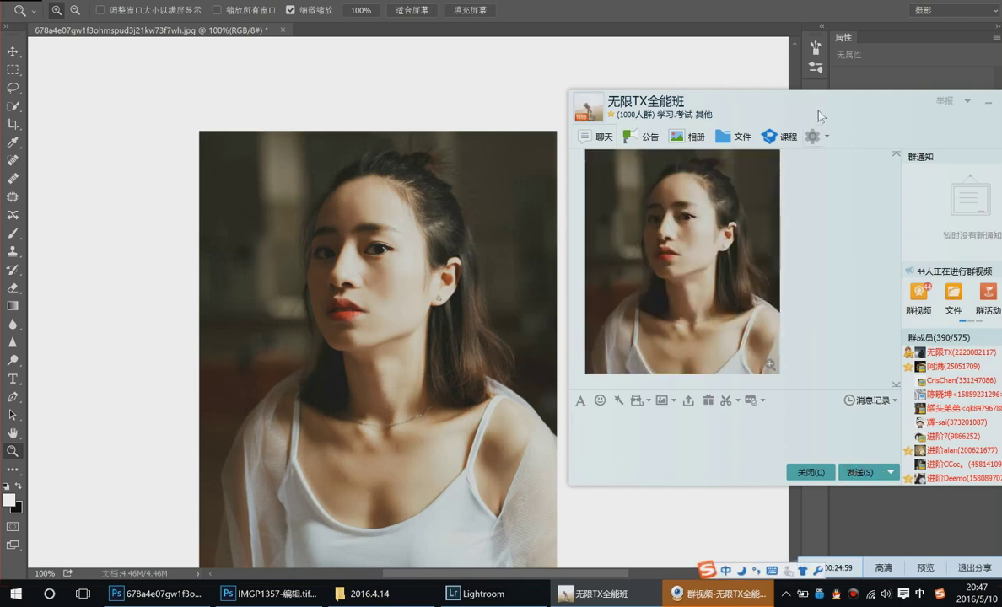
Reposition the chat window, return to Photoshop and restore its window from full size to uncover the layer controls
{"action": "left_click_drag", "start_coordinate": [819, 116], "coordinate": [570, 129]}
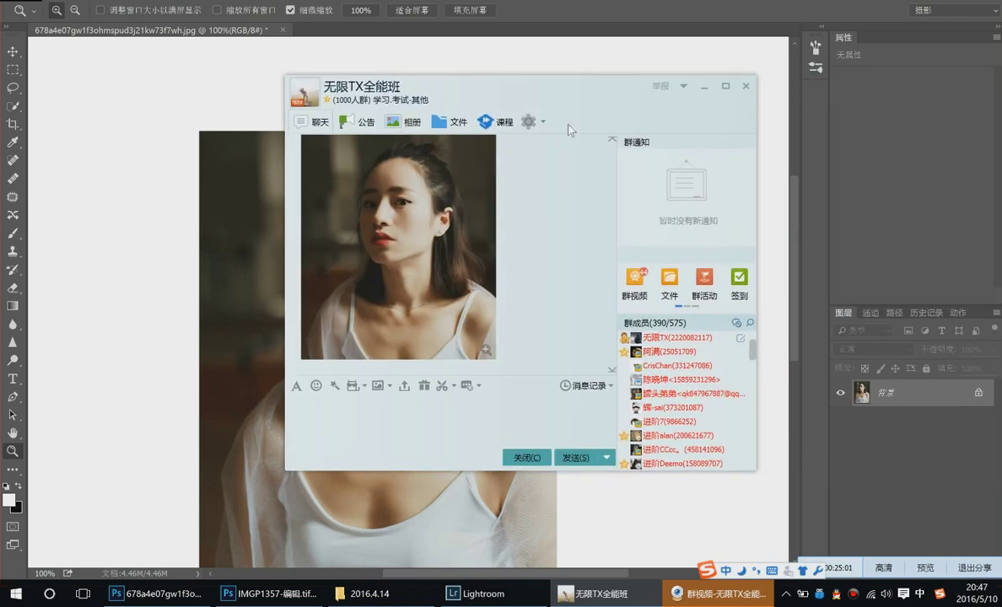
{"action": "left_click_drag", "start_coordinate": [506, 99], "coordinate": [509, 131]}
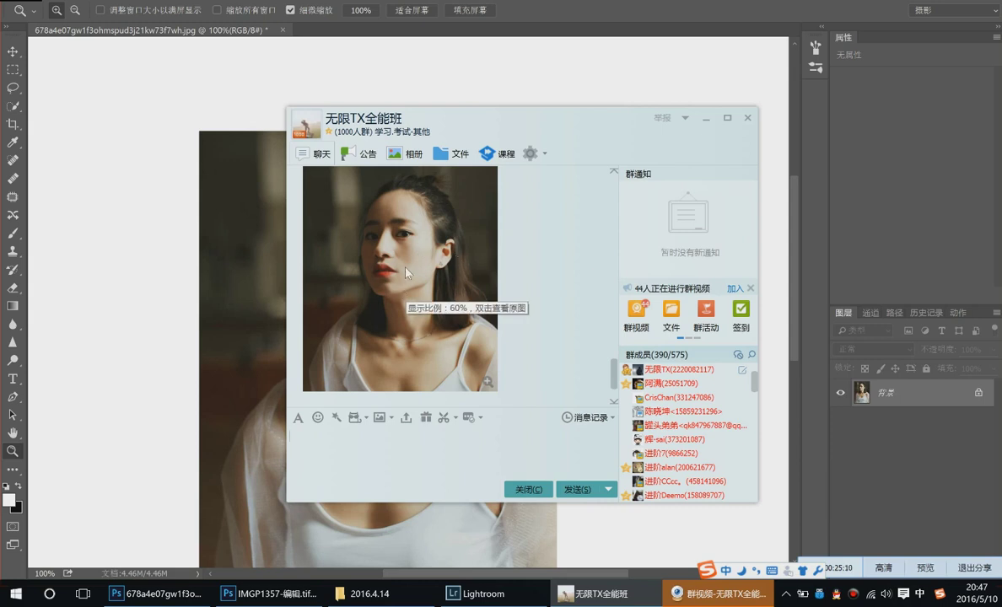
{"action": "left_click", "coordinate": [917, 473]}
{"action": "double_click", "coordinate": [624, 4]}
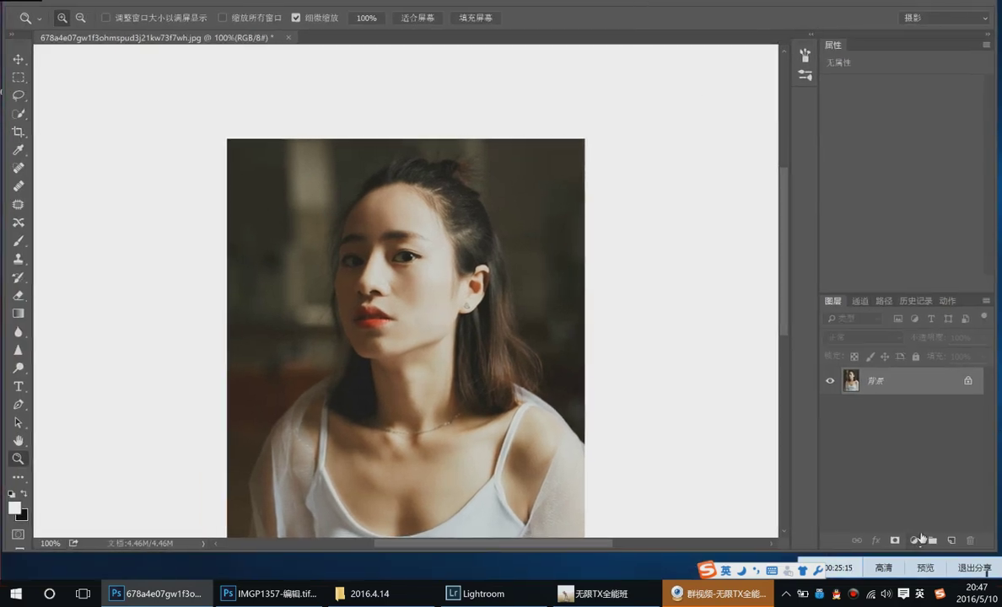
Add a Gradient Map adjustment layer above the portrait using the 黑, 白渐变 (black-to-white) preset
{"action": "left_click", "coordinate": [916, 542]}
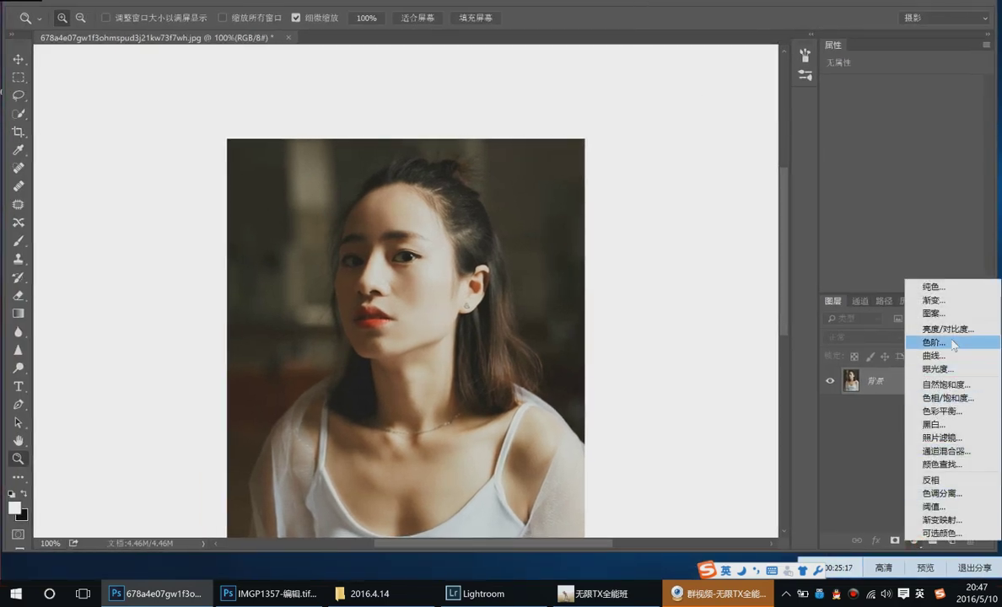
{"action": "left_click", "coordinate": [966, 525]}
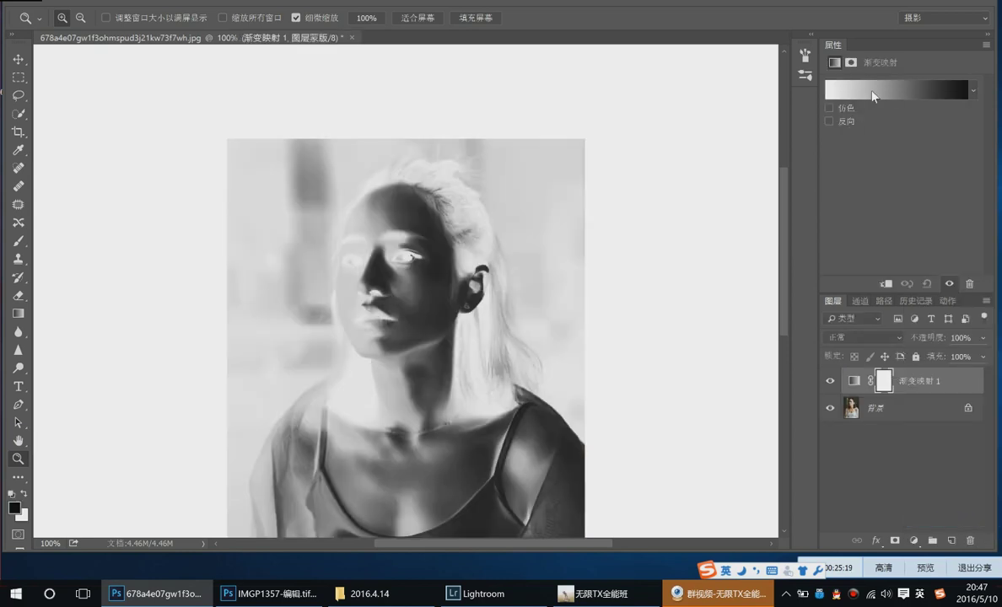
{"action": "left_click", "coordinate": [898, 90]}
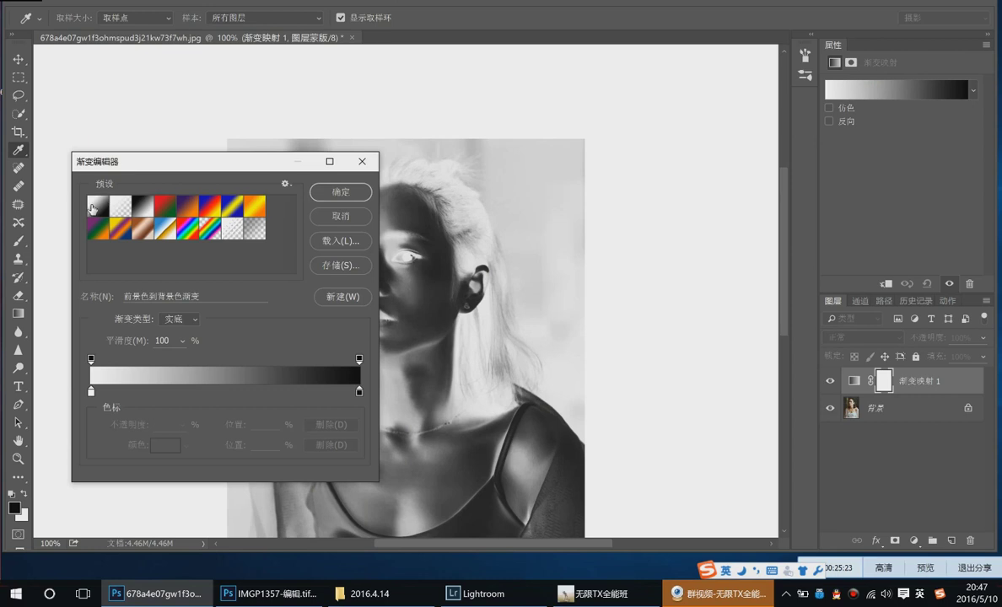
{"action": "left_click", "coordinate": [142, 205]}
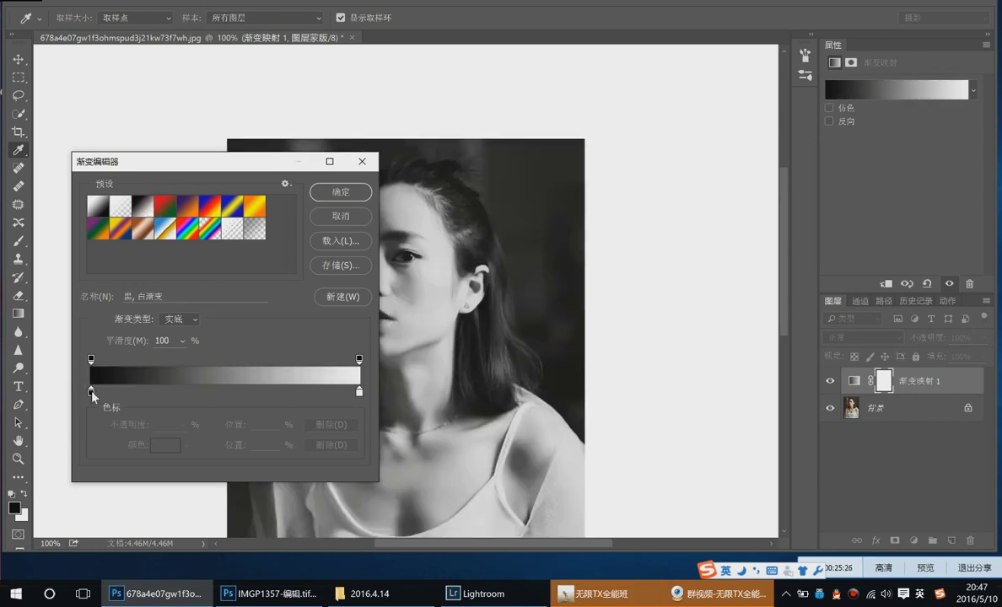
{"action": "left_click", "coordinate": [91, 391]}
{"action": "double_click", "coordinate": [93, 392]}
{"action": "left_click", "coordinate": [600, 125]}
{"action": "left_click", "coordinate": [341, 192]}
Add a Curves adjustment layer and darken the midtones with a point at input 164, output 118
{"action": "left_click", "coordinate": [913, 540]}
{"action": "left_click", "coordinate": [931, 354]}
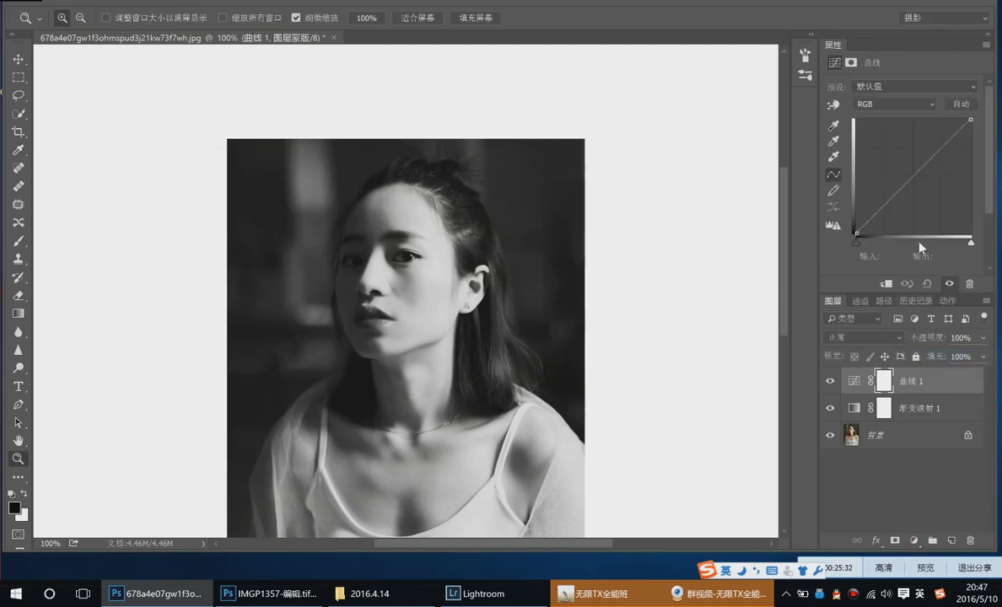
{"action": "left_click", "coordinate": [918, 175]}
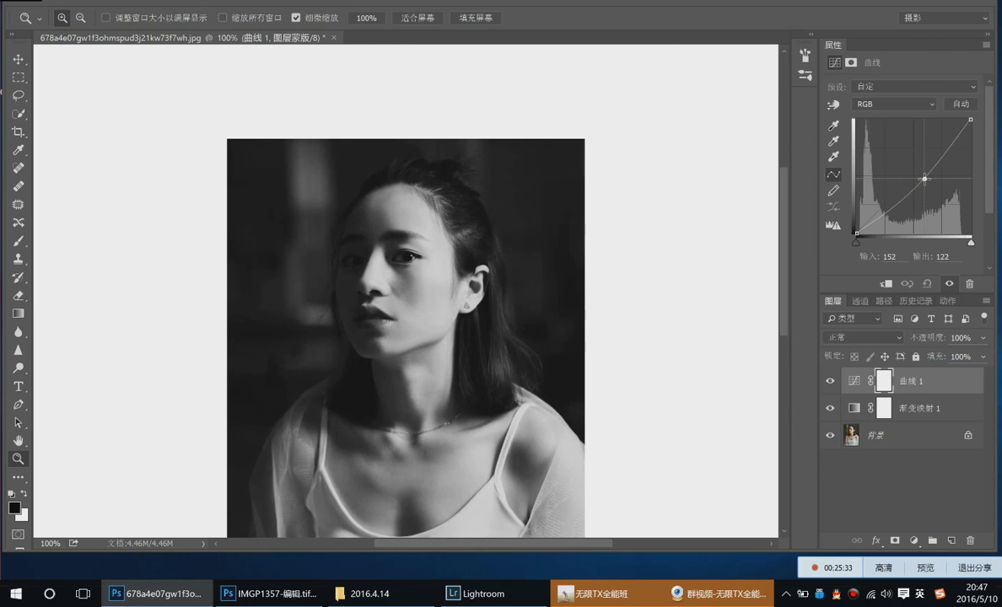
{"action": "mouse_move", "coordinate": [920, 177]}
{"action": "left_mouse_down"}
{"action": "mouse_move", "coordinate": [911, 155]}
{"action": "mouse_move", "coordinate": [929, 186]}
{"action": "mouse_move", "coordinate": [899, 152]}
{"action": "mouse_move", "coordinate": [928, 181]}
{"action": "mouse_move", "coordinate": [903, 166]}
{"action": "mouse_move", "coordinate": [923, 191]}
{"action": "left_mouse_up"}
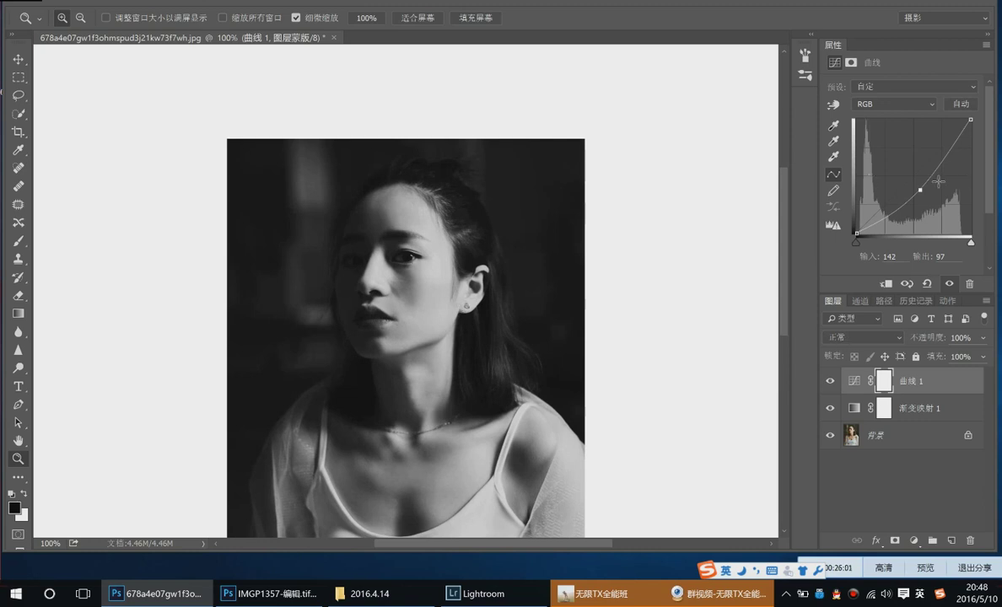
{"action": "mouse_move", "coordinate": [920, 190]}
{"action": "left_mouse_down"}
{"action": "mouse_move", "coordinate": [892, 157]}
{"action": "mouse_move", "coordinate": [934, 189]}
{"action": "mouse_move", "coordinate": [896, 164]}
{"action": "mouse_move", "coordinate": [929, 180]}
{"action": "left_mouse_up"}
Capture the black-and-white face from forehead to nose, send it to the 无限TX全能班 group chat, and hide the chat window
{"action": "left_click", "coordinate": [590, 593]}
{"action": "left_click_drag", "start_coordinate": [497, 120], "coordinate": [865, 144]}
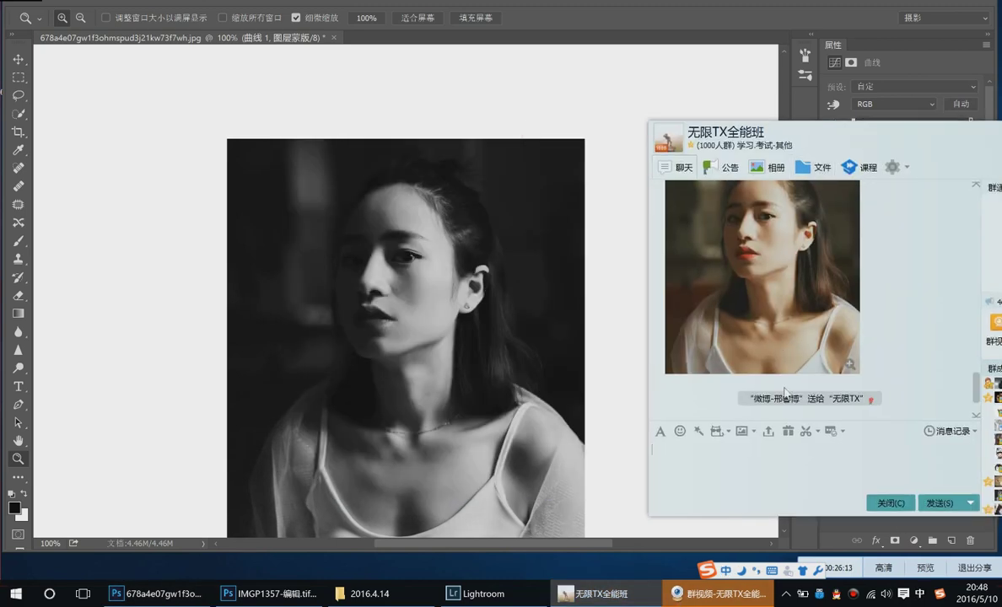
{"action": "left_click", "coordinate": [805, 431]}
{"action": "left_click_drag", "start_coordinate": [347, 187], "coordinate": [468, 324]}
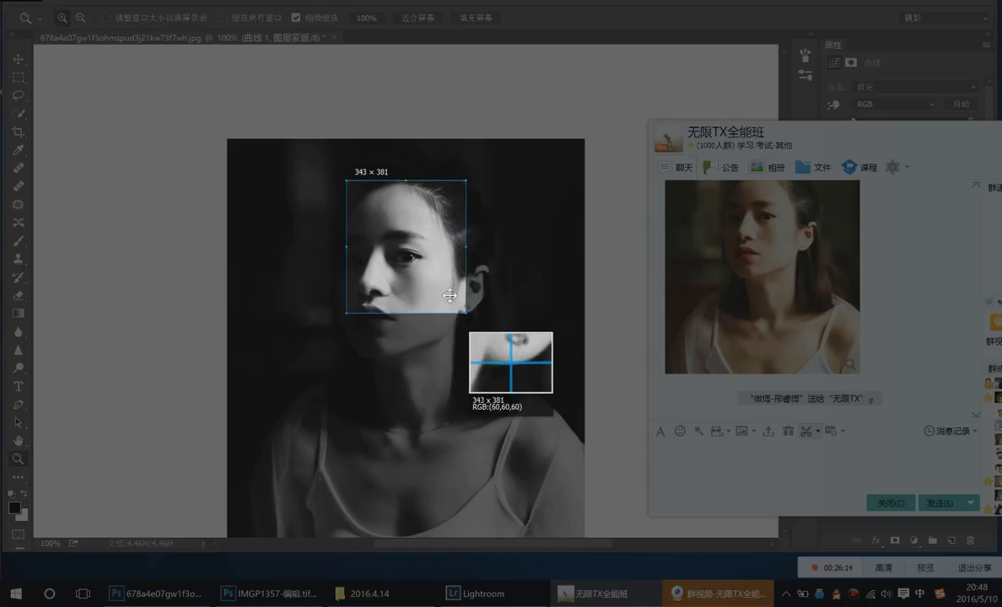
{"action": "double_click", "coordinate": [412, 270]}
{"action": "key", "text": "Return"}
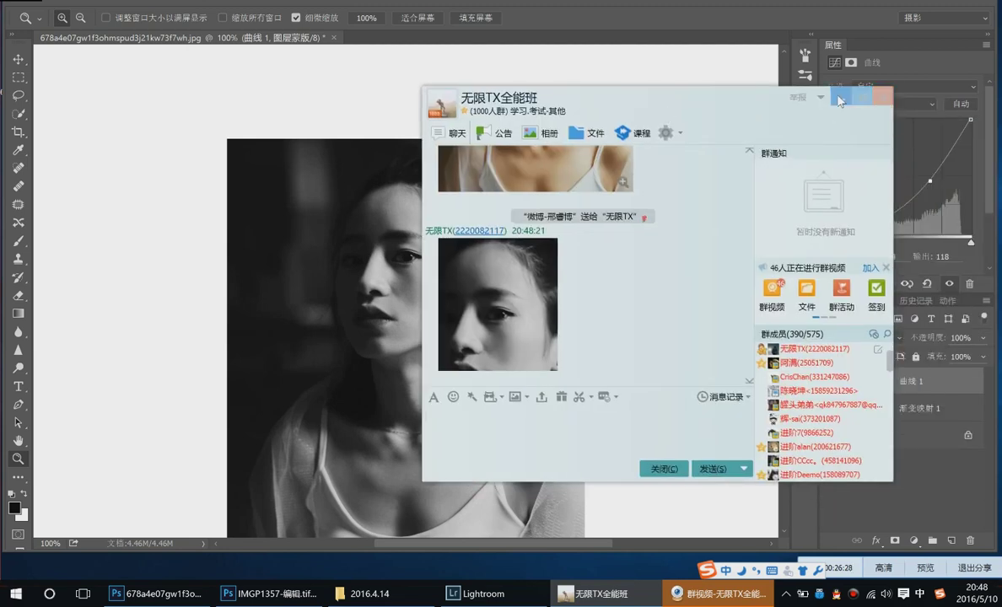
{"action": "left_click", "coordinate": [829, 89]}
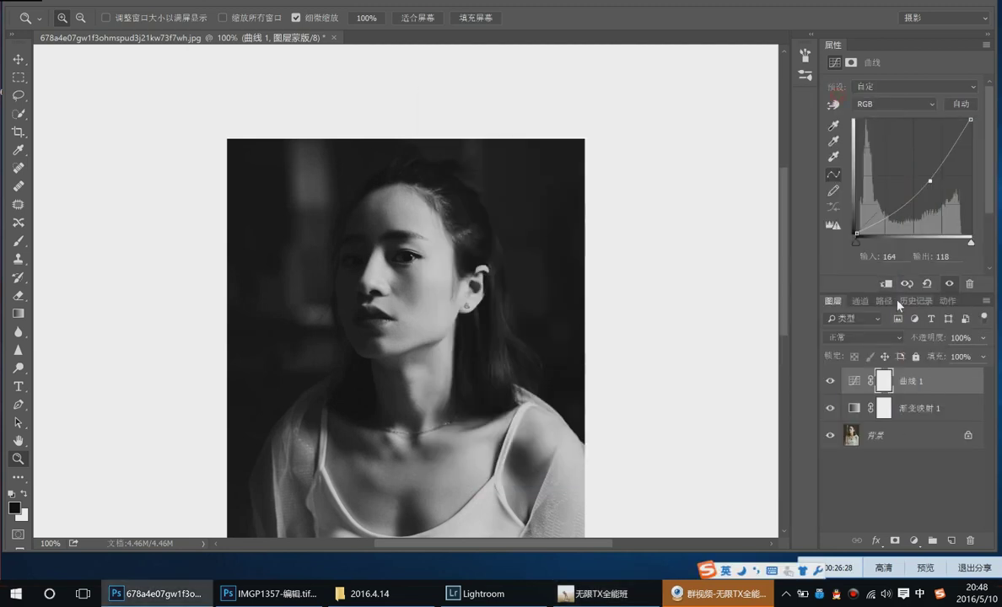
Group the Curves and Gradient Map layers, and add a 柔光 (Soft Light) layer filled with neutral gray directly above the background
{"action": "left_click", "coordinate": [931, 409], "text": "shift"}
{"action": "key", "text": "ctrl+g"}
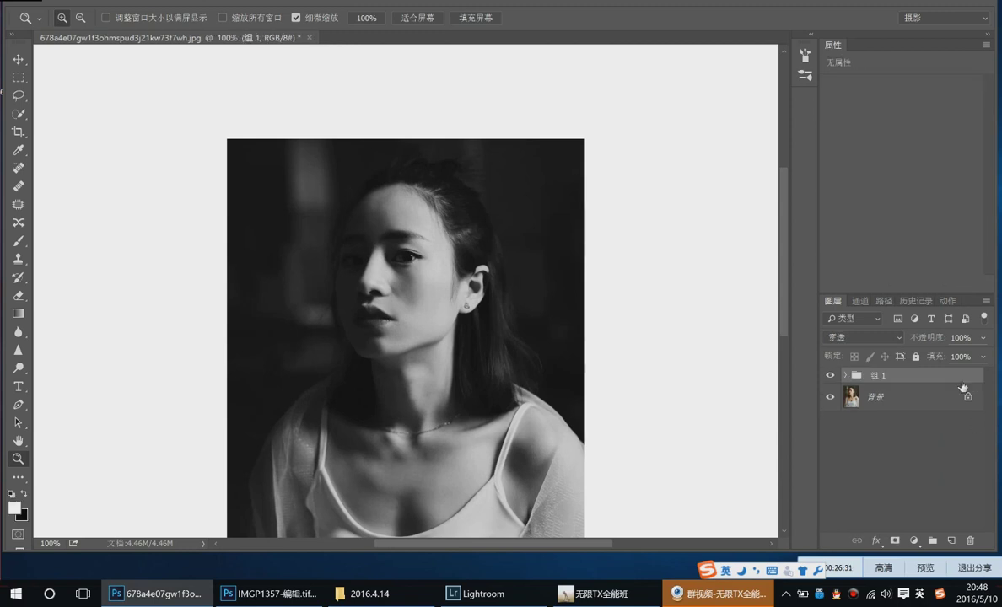
{"action": "left_click", "coordinate": [914, 400]}
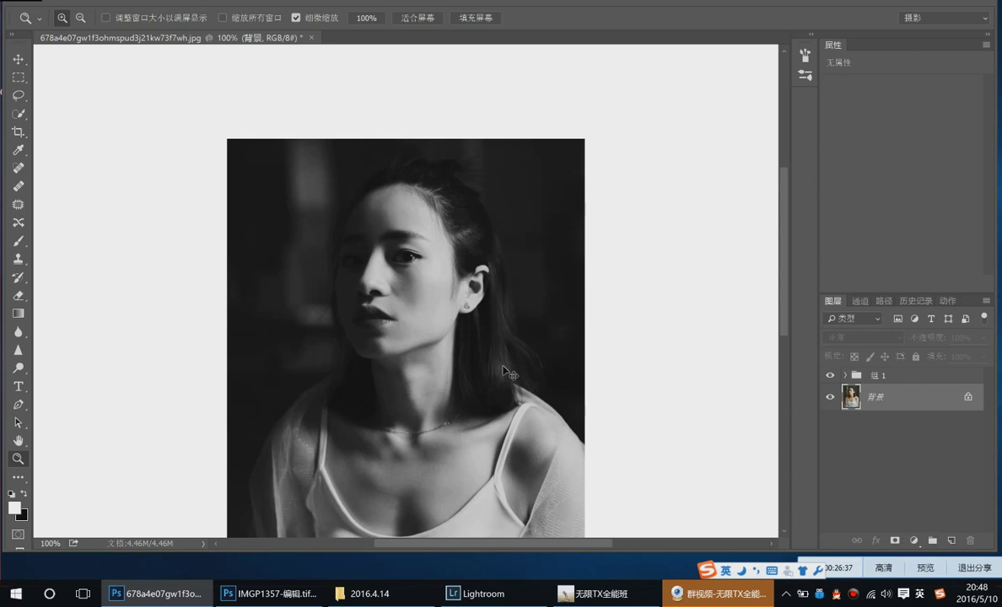
{"action": "key", "text": "ctrl+shift+n"}
{"action": "left_click", "coordinate": [578, 171]}
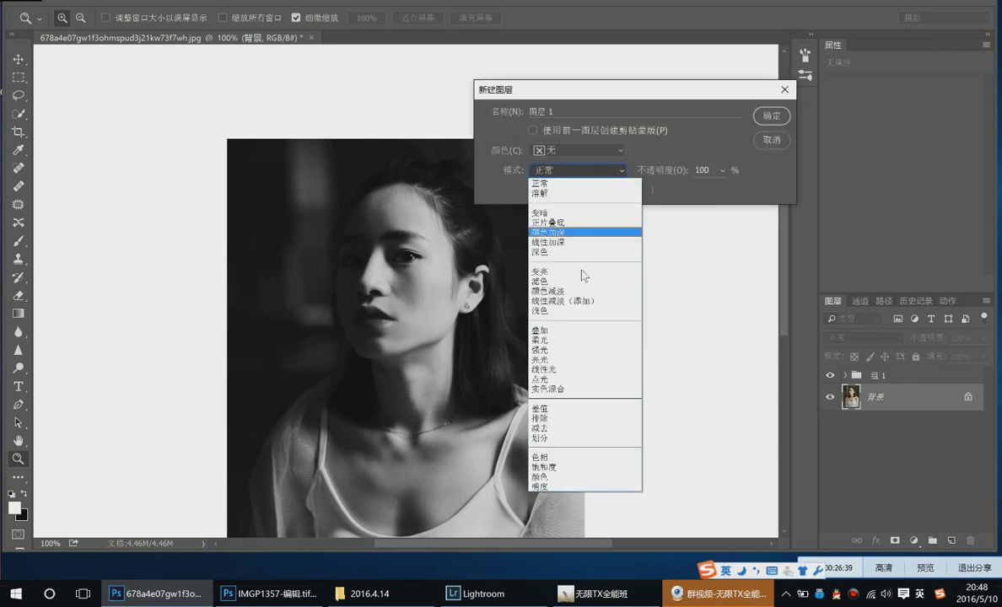
{"action": "left_click", "coordinate": [581, 345]}
{"action": "left_click", "coordinate": [533, 189]}
{"action": "left_click", "coordinate": [772, 116]}
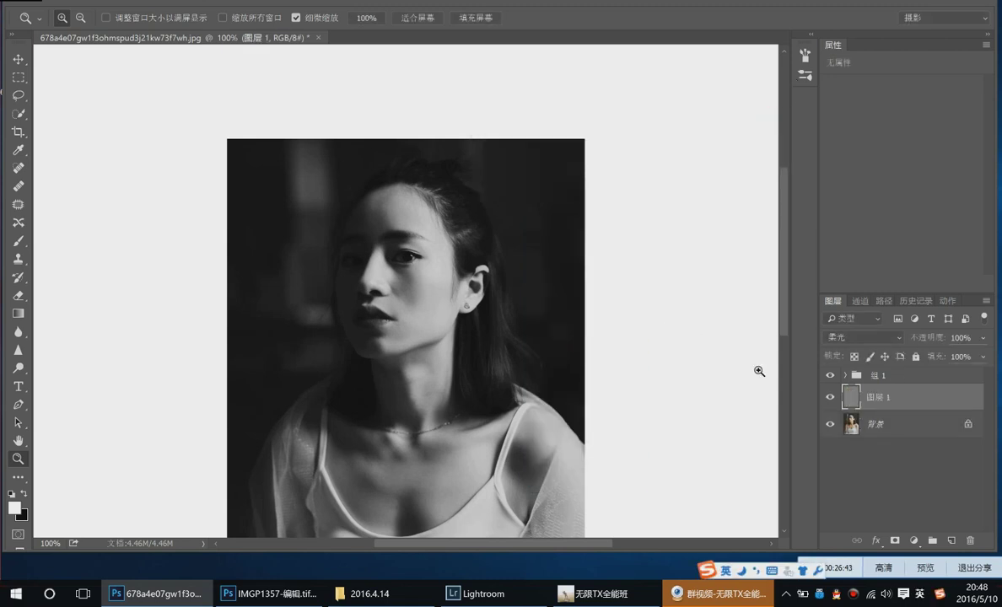
Enlarge the face to 200% and send a screenshot of the cheek beside the nose to the 无限TX全能班 group chat
{"action": "left_click", "coordinate": [406, 293]}
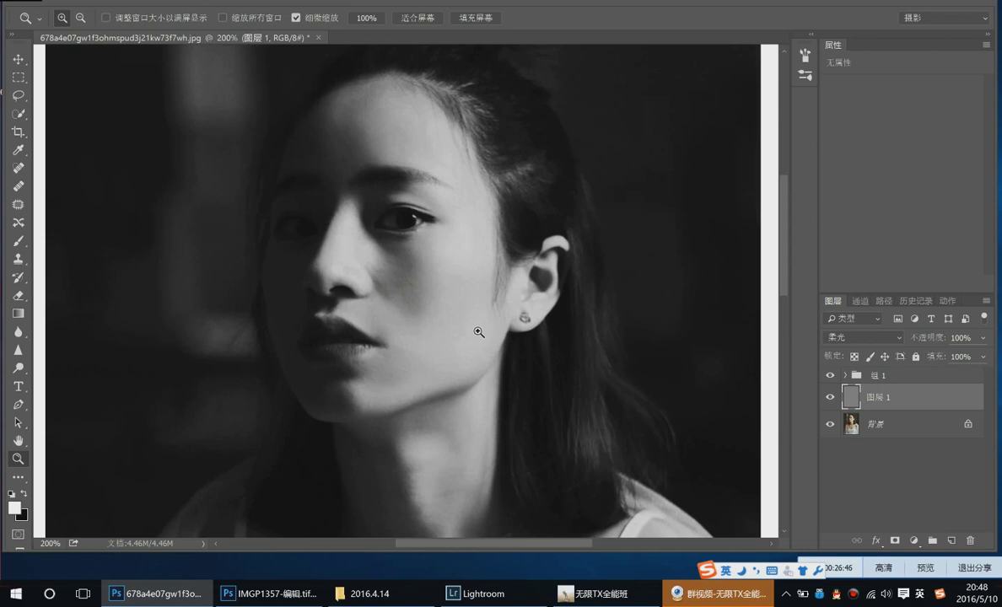
{"action": "left_click_drag", "start_coordinate": [467, 298], "coordinate": [467, 330]}
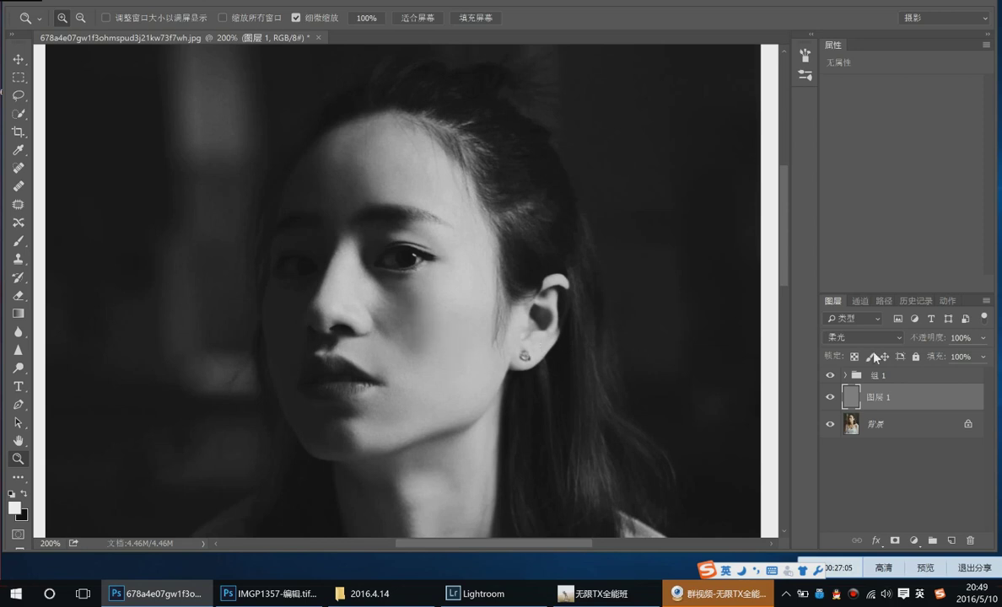
{"action": "left_click", "coordinate": [631, 596]}
{"action": "left_click_drag", "start_coordinate": [591, 93], "coordinate": [806, 80]}
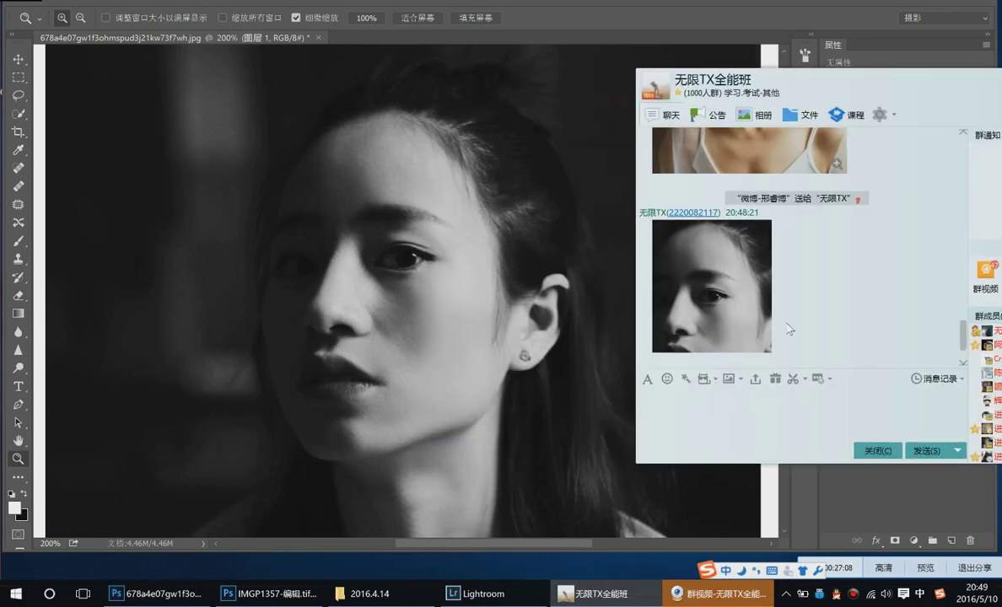
{"action": "left_click", "coordinate": [793, 379]}
{"action": "left_click_drag", "start_coordinate": [361, 270], "coordinate": [465, 374]}
{"action": "double_click", "coordinate": [420, 336]}
{"action": "key", "text": "Return"}
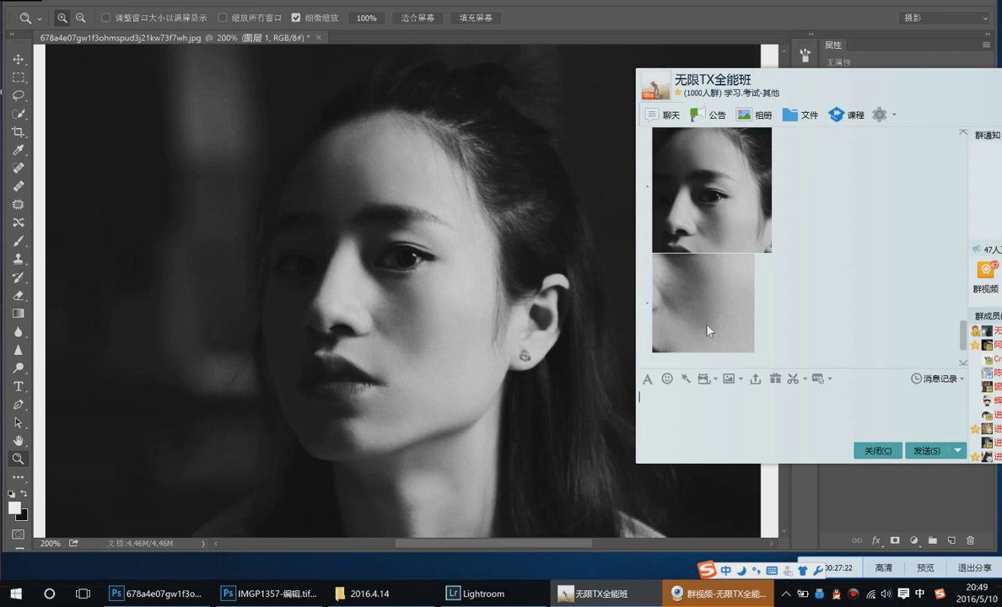
Send a screenshot of the forehead area to the group chat, and return to the portrait in Photoshop
{"action": "mouse_move", "coordinate": [710, 330]}
{"action": "key", "text": "ctrl+alt+a"}
{"action": "left_click_drag", "start_coordinate": [302, 91], "coordinate": [430, 224]}
{"action": "double_click", "coordinate": [351, 164]}
{"action": "left_click", "coordinate": [931, 456]}
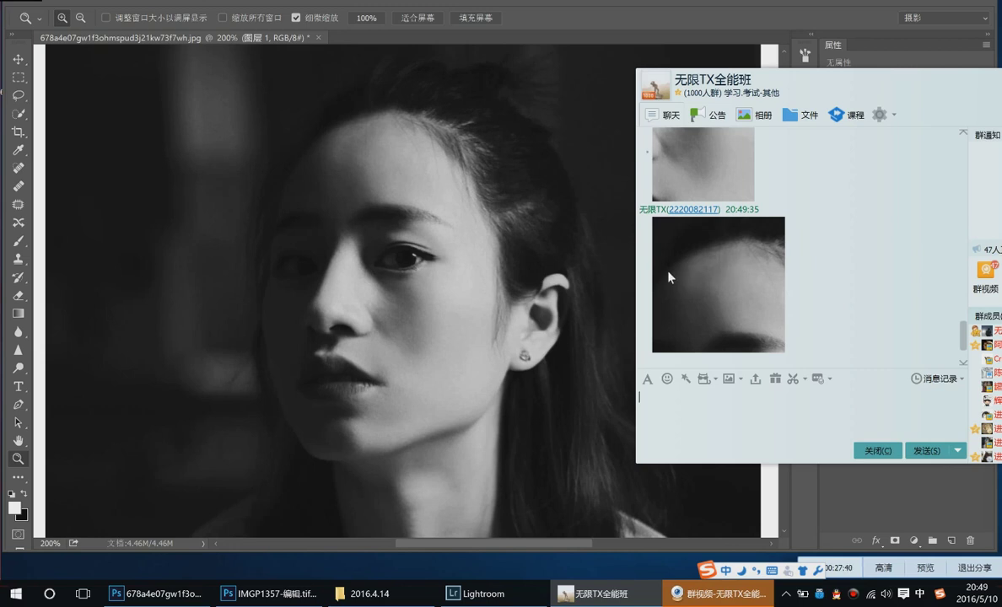
{"action": "mouse_move", "coordinate": [668, 282]}
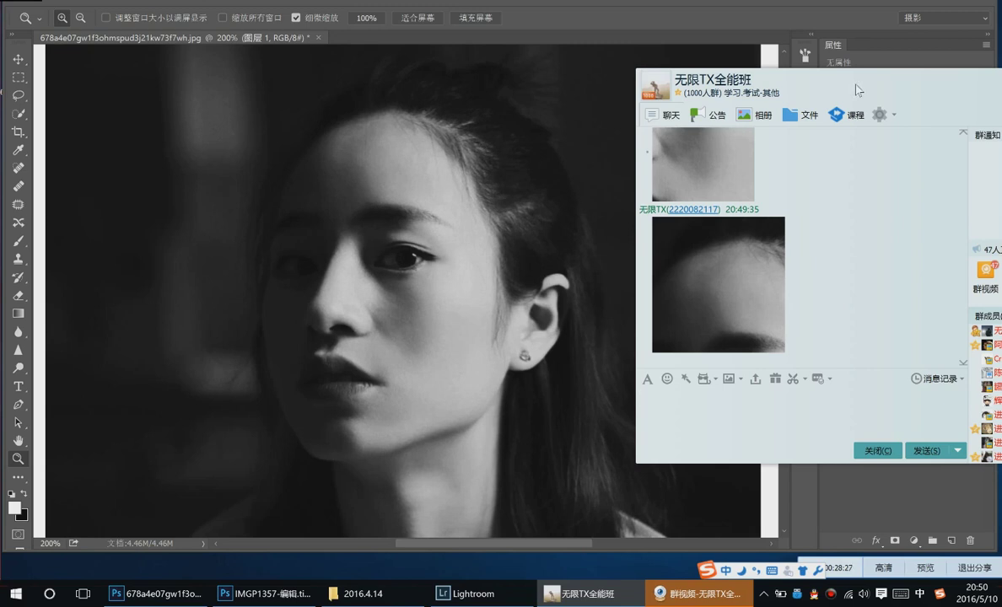
{"action": "left_click_drag", "start_coordinate": [857, 90], "coordinate": [546, 117]}
{"action": "left_click", "coordinate": [784, 100]}
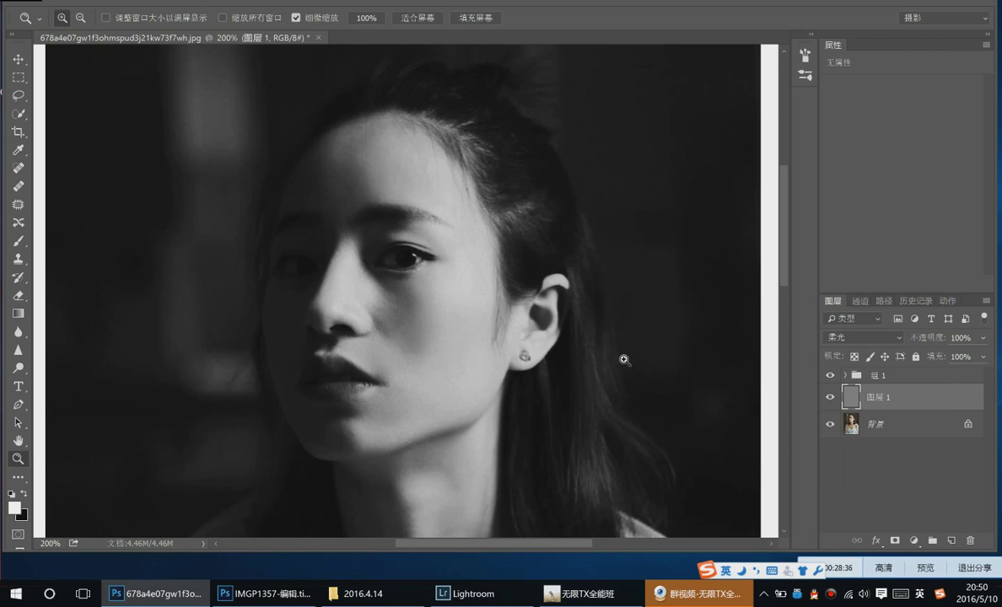
Set up a soft round brush of about 37 px with 0% hardness, 20% opacity and 30% flow
{"action": "key", "text": "b"}
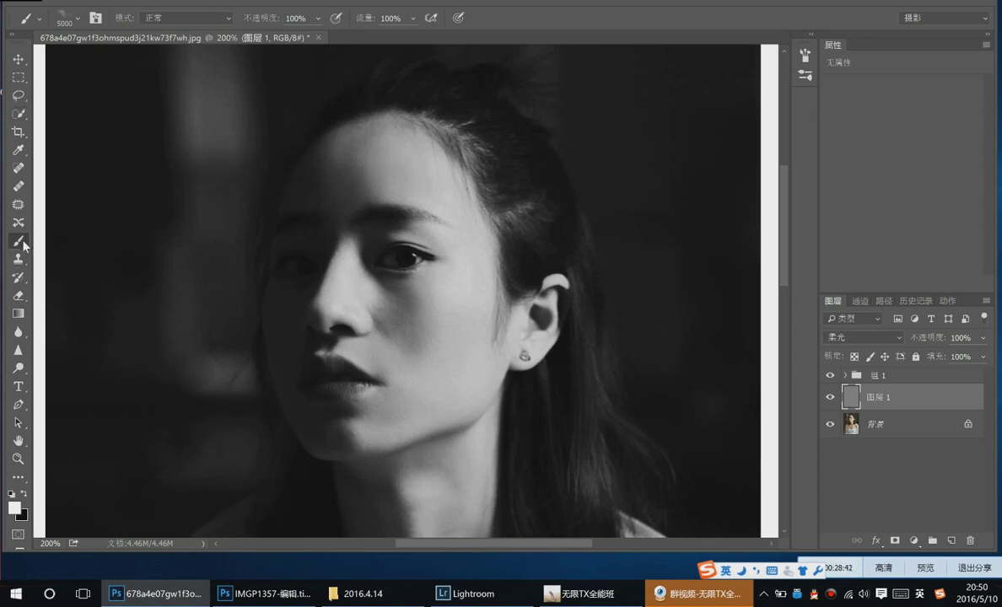
{"action": "left_click", "coordinate": [383, 17]}
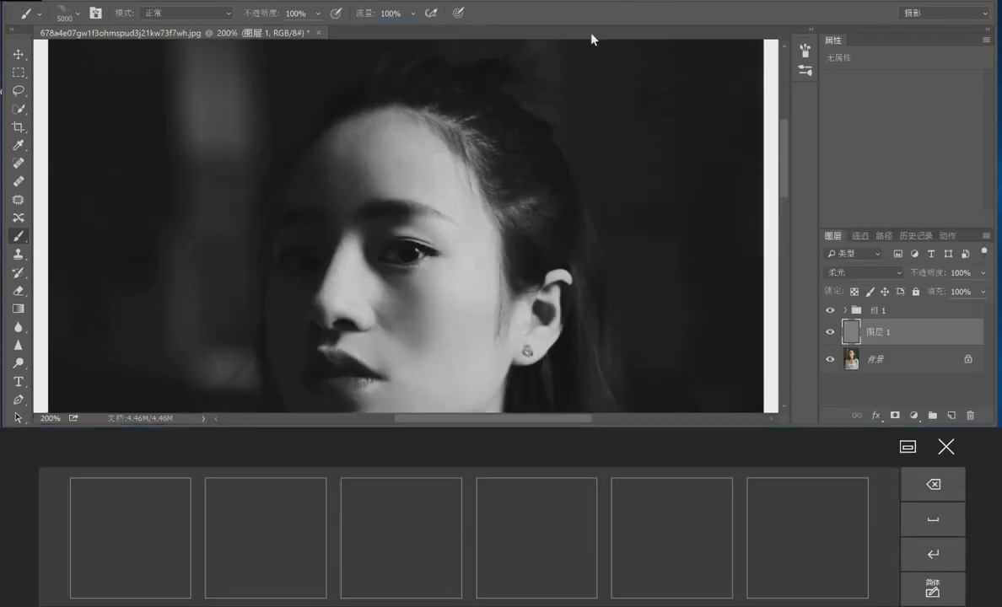
{"action": "left_click", "coordinate": [946, 447]}
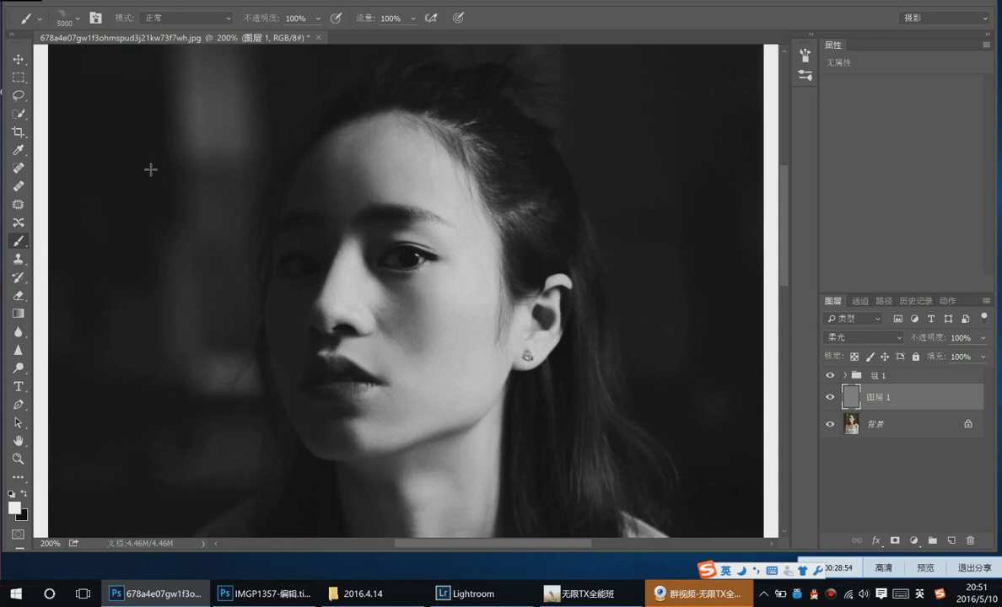
{"action": "key", "text": "shift+3"}
{"action": "key", "text": "2"}
{"action": "left_click", "coordinate": [78, 18]}
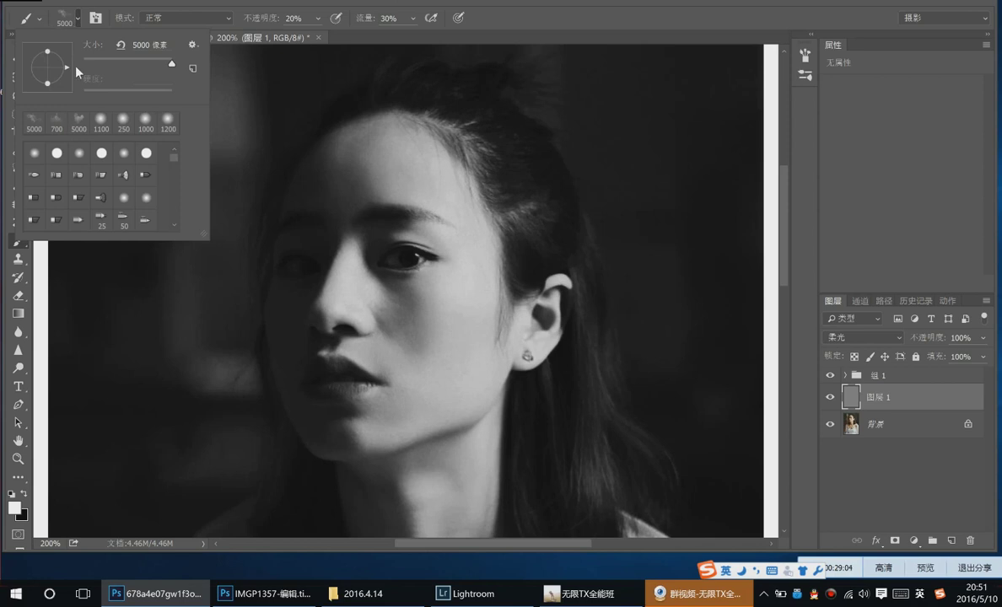
{"action": "left_click", "coordinate": [101, 123]}
{"action": "left_click", "coordinate": [34, 153]}
{"action": "left_click_drag", "start_coordinate": [162, 64], "coordinate": [98, 64]}
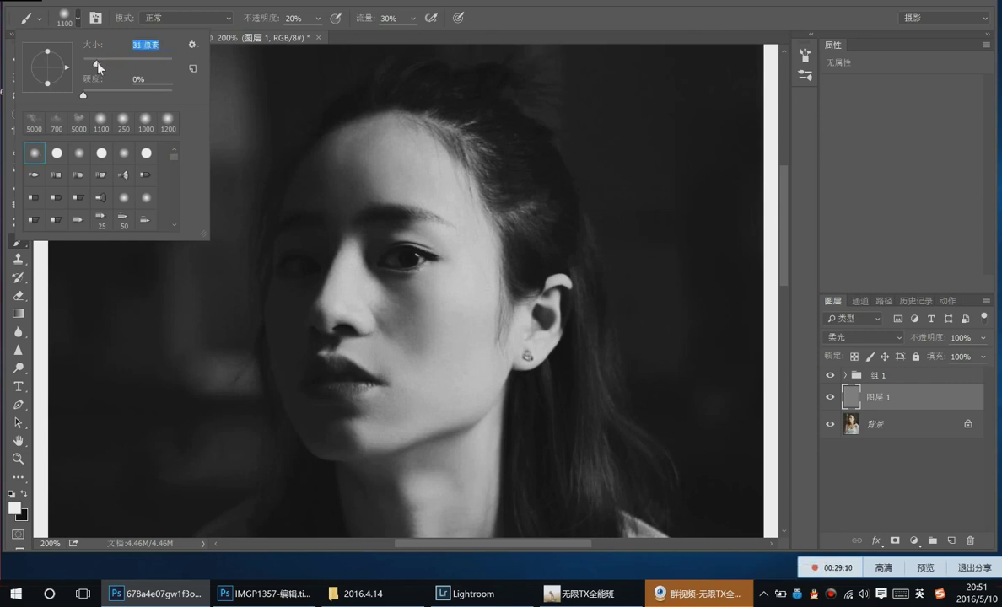
{"action": "left_click", "coordinate": [654, 18]}
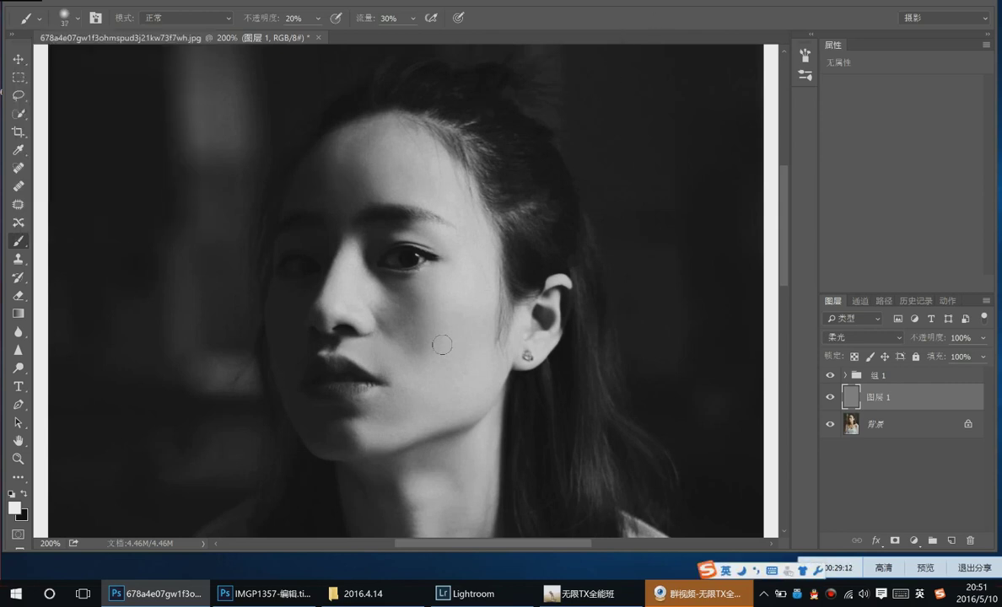
Reduce the brush to about 30 px, enable pressure-controlled opacity, and lighten the shadowed cheek with white on the gray layer
{"action": "key", "text": "bracketleft"}
{"action": "key", "text": "bracketleft"}
{"action": "key", "text": "bracketleft"}
{"action": "key", "text": "bracketleft"}
{"action": "key", "text": "bracketright"}
{"action": "key", "text": "bracketright"}
{"action": "left_click_drag", "start_coordinate": [415, 344], "coordinate": [403, 348]}
{"action": "left_click", "coordinate": [336, 18]}
{"action": "mouse_move", "coordinate": [430, 301]}
{"action": "left_mouse_down"}
{"action": "mouse_move", "coordinate": [412, 313]}
{"action": "mouse_move", "coordinate": [415, 367]}
{"action": "mouse_move", "coordinate": [389, 337]}
{"action": "left_mouse_up"}
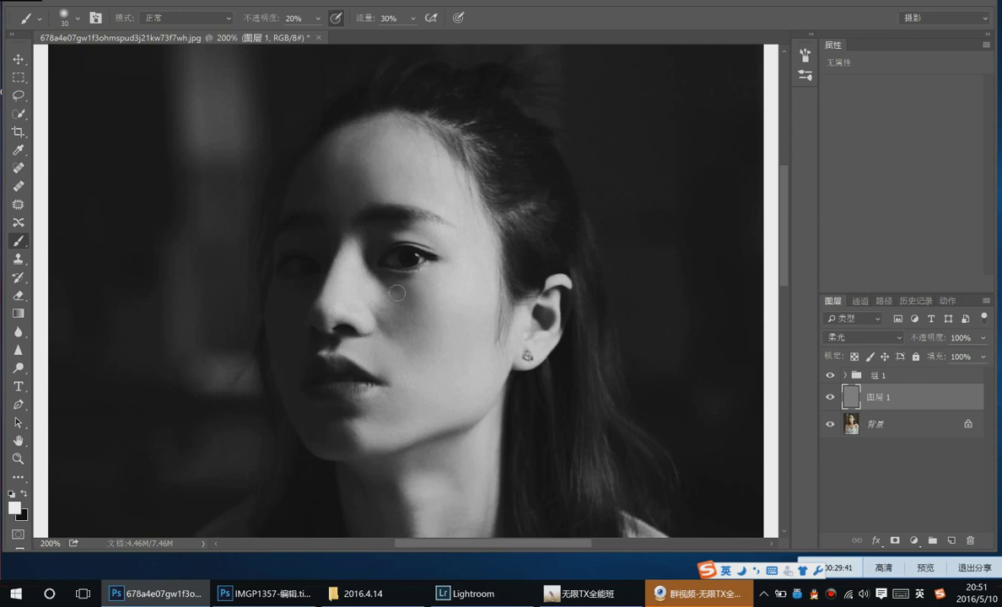
Lighten the small dark patches beside the nose and under the eye with a finer white brush
{"action": "key", "text": "bracketleft"}
{"action": "key", "text": "bracketleft"}
{"action": "left_click_drag", "start_coordinate": [375, 322], "coordinate": [380, 325]}
{"action": "mouse_move", "coordinate": [409, 322]}
{"action": "left_mouse_down"}
{"action": "mouse_move", "coordinate": [395, 286]}
{"action": "mouse_move", "coordinate": [419, 293]}
{"action": "mouse_move", "coordinate": [389, 192]}
{"action": "mouse_move", "coordinate": [380, 246]}
{"action": "mouse_move", "coordinate": [391, 277]}
{"action": "mouse_move", "coordinate": [382, 314]}
{"action": "left_mouse_up"}
{"action": "left_click", "coordinate": [412, 286]}
{"action": "key", "text": "bracketleft"}
{"action": "key", "text": "bracketright"}
{"action": "key", "text": "bracketright"}
{"action": "key", "text": "bracketright"}
Toggle the visibility of 图层 1 to compare the face before and after the first brushwork
{"action": "left_click", "coordinate": [830, 397]}
{"action": "left_click", "coordinate": [830, 399]}
{"action": "left_click", "coordinate": [830, 399]}
{"action": "left_click", "coordinate": [828, 400]}
{"action": "left_click", "coordinate": [830, 399]}
{"action": "left_click", "coordinate": [830, 399]}
{"action": "left_click", "coordinate": [830, 398]}
Refine the lightening of fine facial shadows on 图层 1, varying the white brush from about 7 to 20 px
{"action": "key", "text": "bracketright"}
{"action": "key", "text": "bracketleft"}
{"action": "key", "text": "bracketleft"}
{"action": "key", "text": "bracketleft"}
{"action": "key", "text": "bracketleft"}
{"action": "key", "text": "bracketright"}
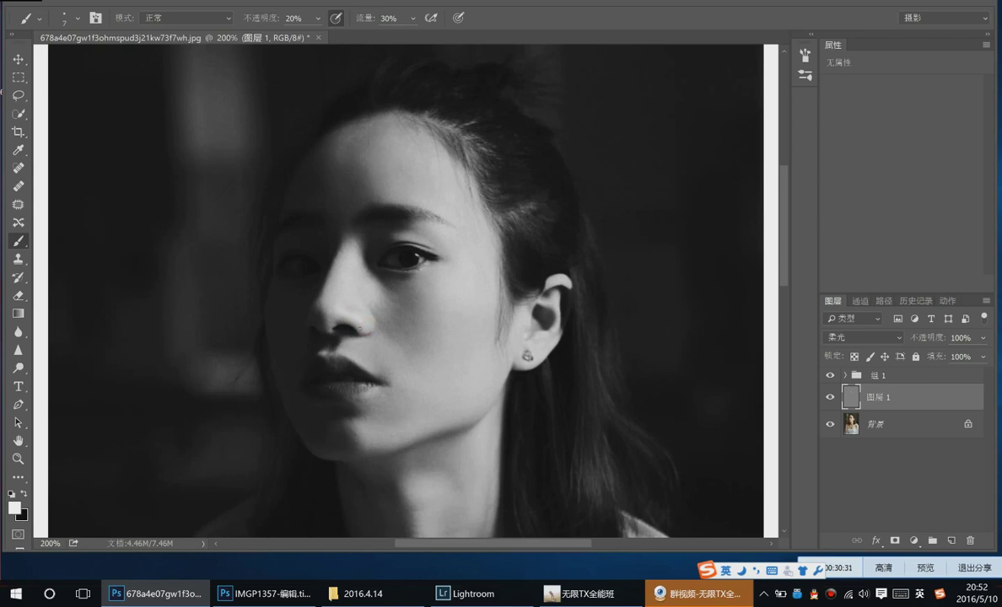
{"action": "key", "text": "bracketleft"}
{"action": "key", "text": "bracketright"}
{"action": "key", "text": "bracketright"}
Compare the face with and without 图层 1 again, and raise the screen brightness to the maximum
{"action": "left_click", "coordinate": [830, 398]}
{"action": "left_click", "coordinate": [830, 400]}
{"action": "left_click", "coordinate": [829, 401]}
{"action": "left_click", "coordinate": [829, 401]}
{"action": "left_click", "coordinate": [827, 402]}
{"action": "key", "text": "XF86MonBrightnessUp"}
{"action": "key", "text": "XF86MonBrightnessUp"}
{"action": "key", "text": "XF86MonBrightnessUp"}
{"action": "key", "text": "XF86MonBrightnessUp"}
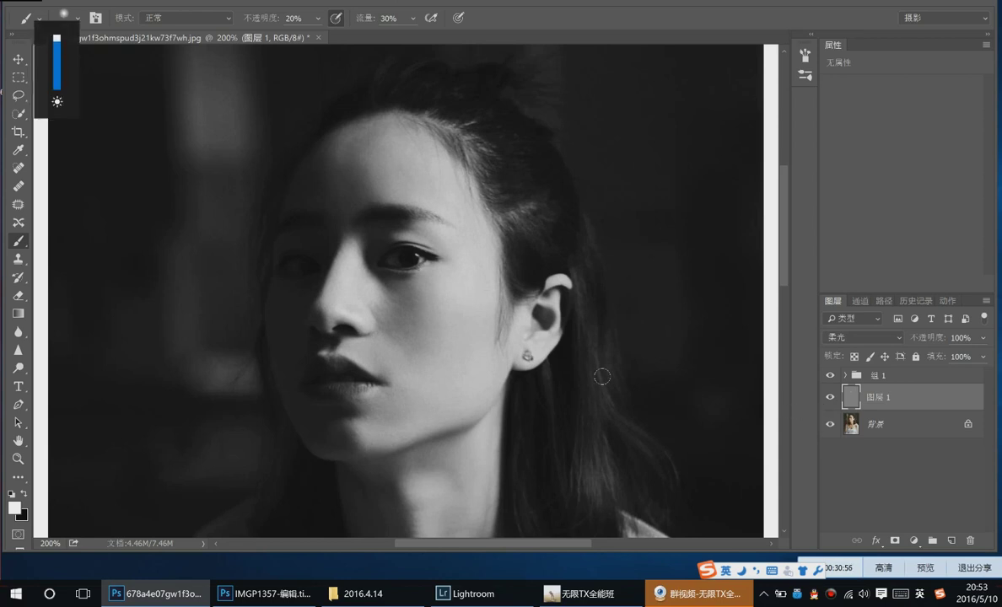
Darken overly bright patches on the cheek with black at varied brush sizes, ending with a 35 px brush set back to white
{"action": "key", "text": "x"}
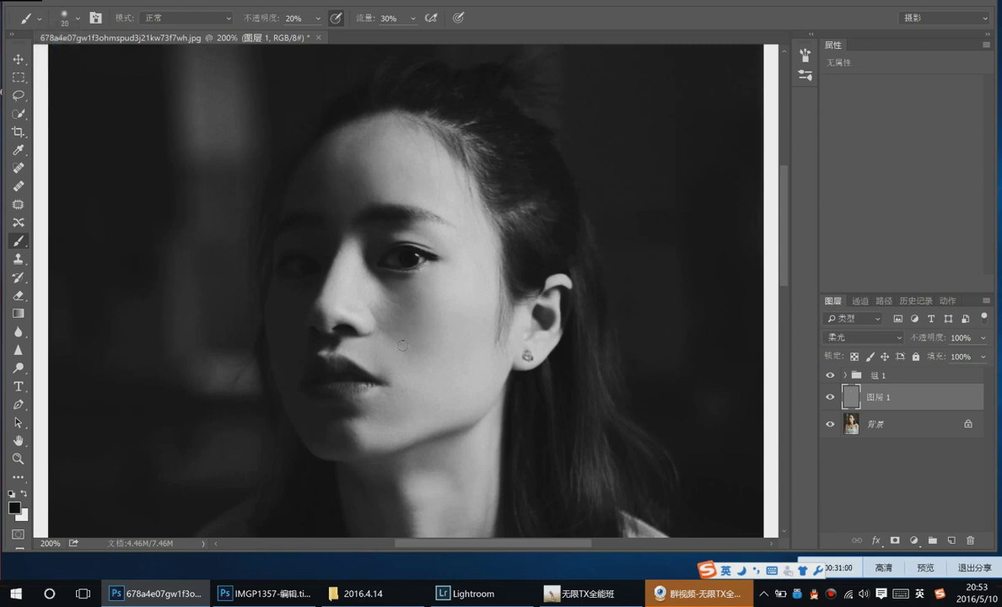
{"action": "key", "text": "bracketright"}
{"action": "key", "text": "bracketleft"}
{"action": "key", "text": "bracketleft"}
{"action": "key", "text": "bracketright"}
{"action": "key", "text": "bracketright"}
{"action": "key", "text": "bracketright"}
{"action": "key", "text": "bracketleft"}
{"action": "key", "text": "bracketright"}
{"action": "key", "text": "bracketright"}
{"action": "key", "text": "bracketright"}
{"action": "key", "text": "x"}
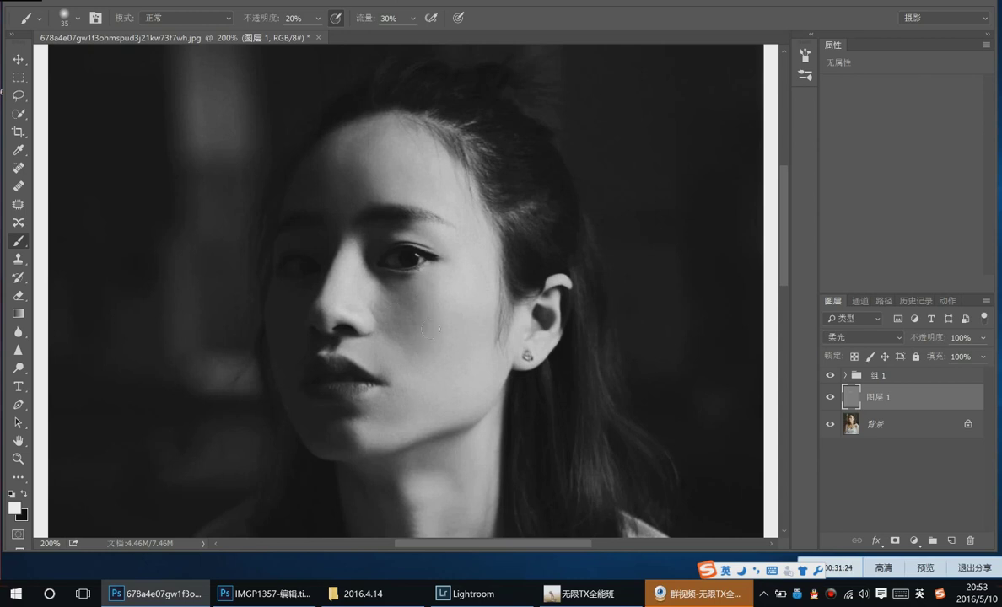
Compare the retouching by toggling 图层 1, both in black and white and in colour with 组 1 hidden
{"action": "left_click", "coordinate": [830, 399]}
{"action": "left_click", "coordinate": [829, 400]}
{"action": "left_click", "coordinate": [829, 400]}
{"action": "left_click", "coordinate": [831, 375]}
{"action": "left_click", "coordinate": [831, 401]}
{"action": "left_click", "coordinate": [830, 401]}
{"action": "left_click", "coordinate": [829, 402]}
{"action": "left_click", "coordinate": [829, 402]}
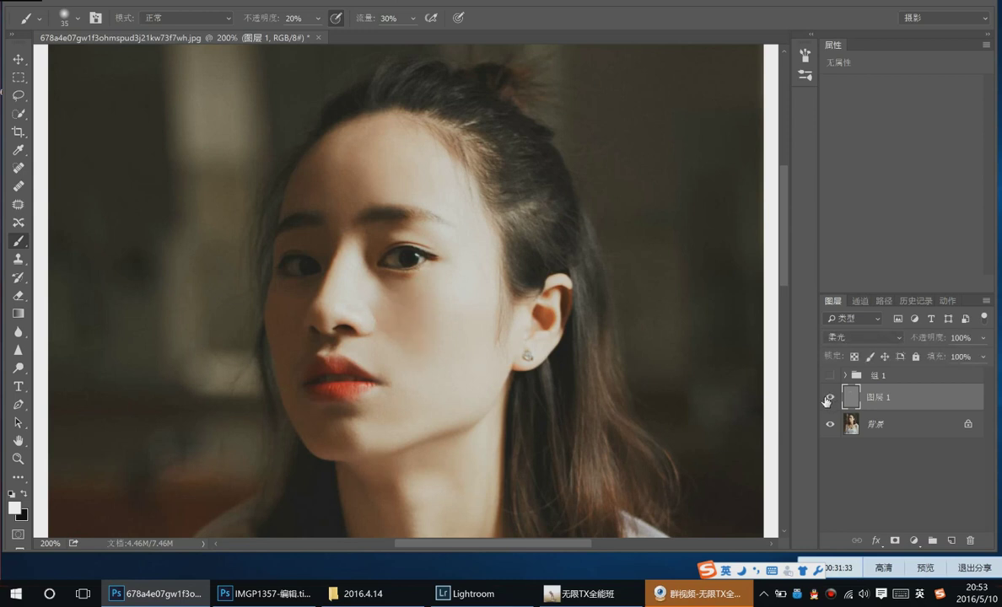
{"action": "left_click", "coordinate": [828, 401]}
{"action": "left_click", "coordinate": [826, 401]}
{"action": "left_click", "coordinate": [829, 375]}
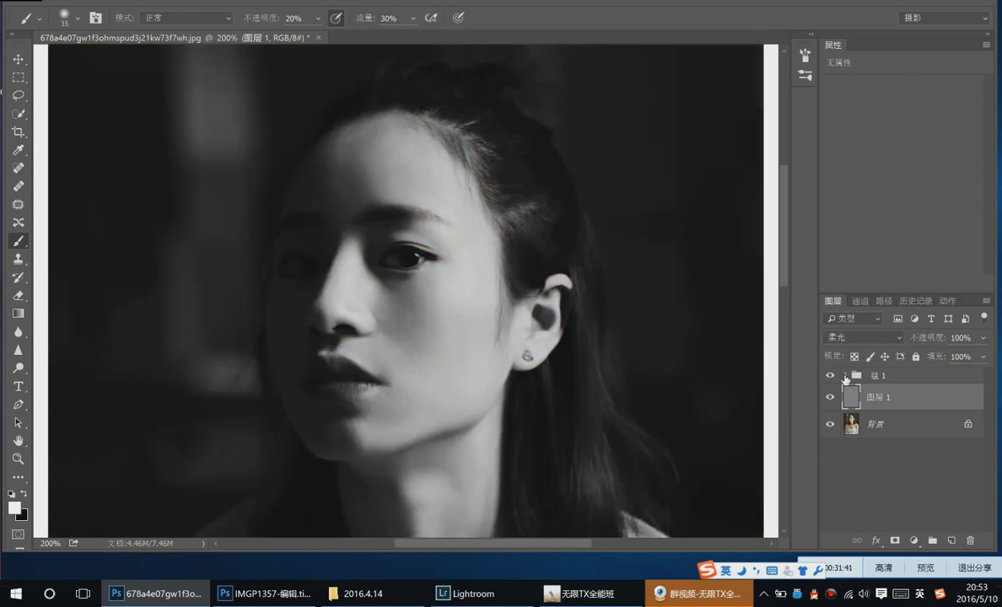
Expand 组 1 and move the curve point of 曲线 1 to input 156, output 113
{"action": "left_click", "coordinate": [845, 377]}
{"action": "left_click", "coordinate": [919, 396]}
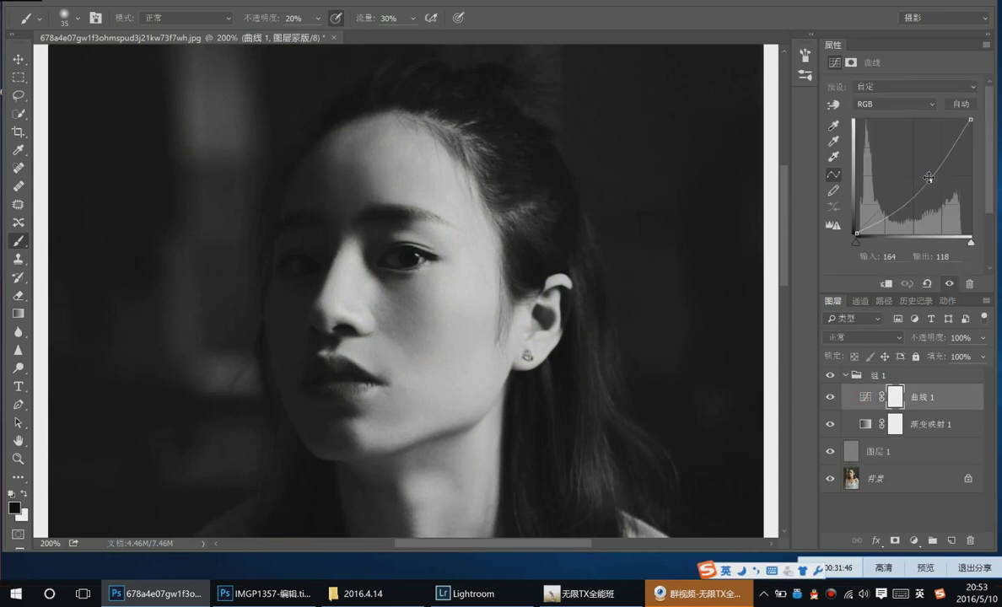
{"action": "left_click_drag", "start_coordinate": [928, 180], "coordinate": [926, 183]}
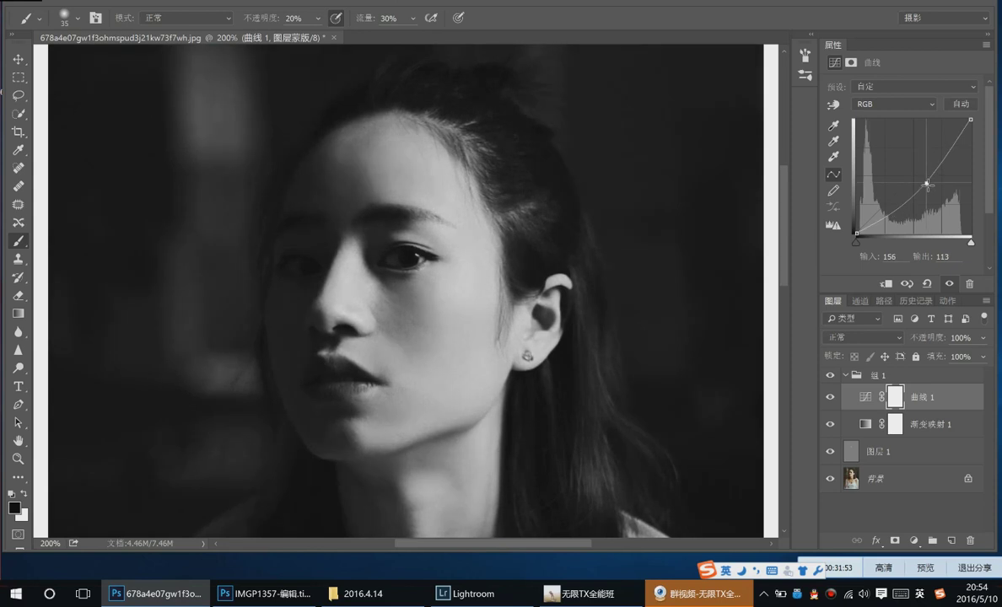
Even out the forehead tones on 图层 1, alternating black and white with the brush at about 30 to 45 px
{"action": "key", "text": "alt+["}
{"action": "key", "text": "alt+["}
{"action": "key", "text": "x"}
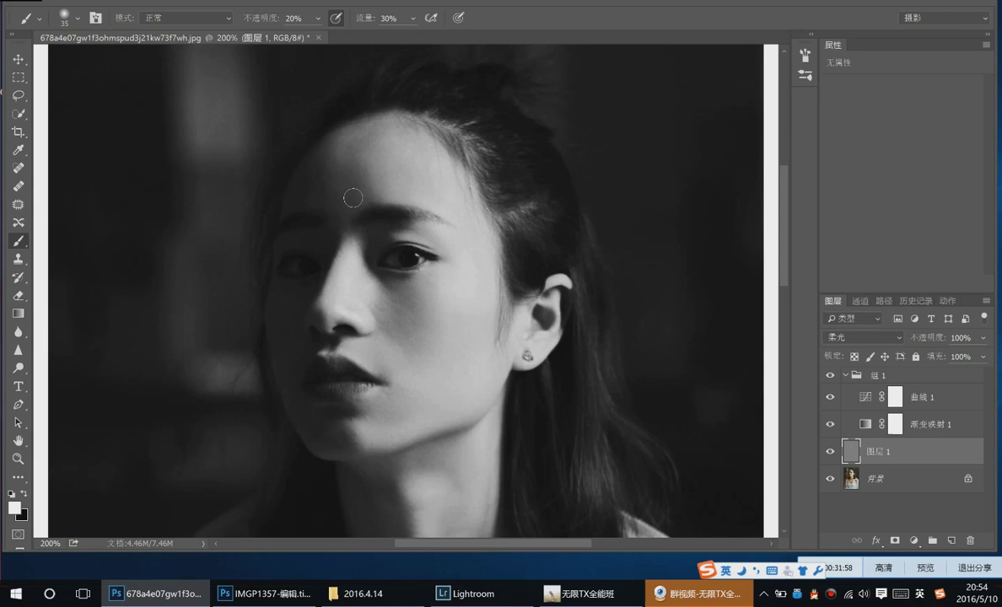
{"action": "key", "text": "x"}
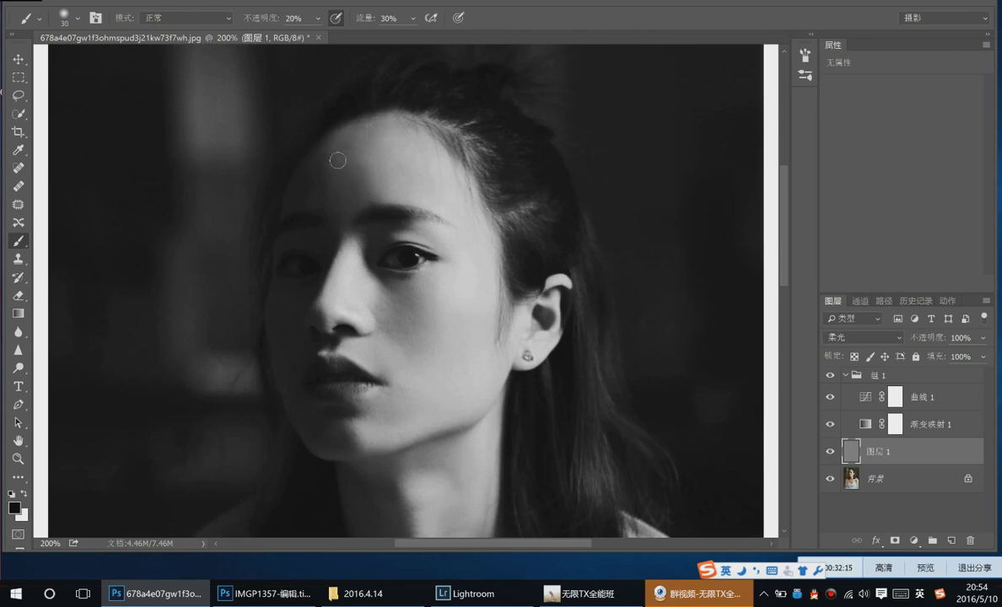
{"action": "key", "text": "bracketright"}
{"action": "key", "text": "bracketright"}
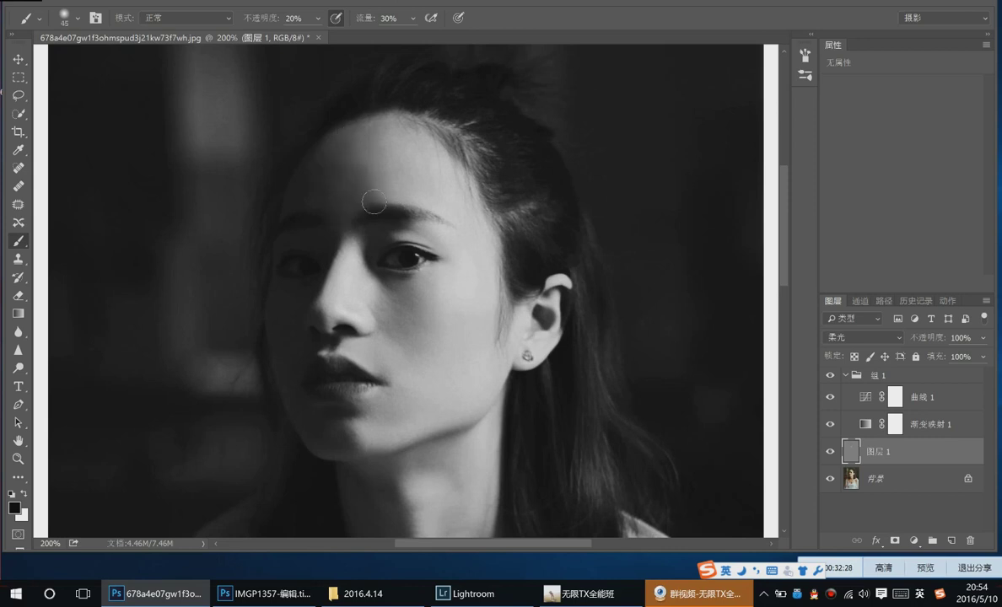
{"action": "key", "text": "x"}
{"action": "left_click", "coordinate": [329, 202]}
{"action": "left_click", "coordinate": [314, 204]}
{"action": "left_click", "coordinate": [308, 215]}
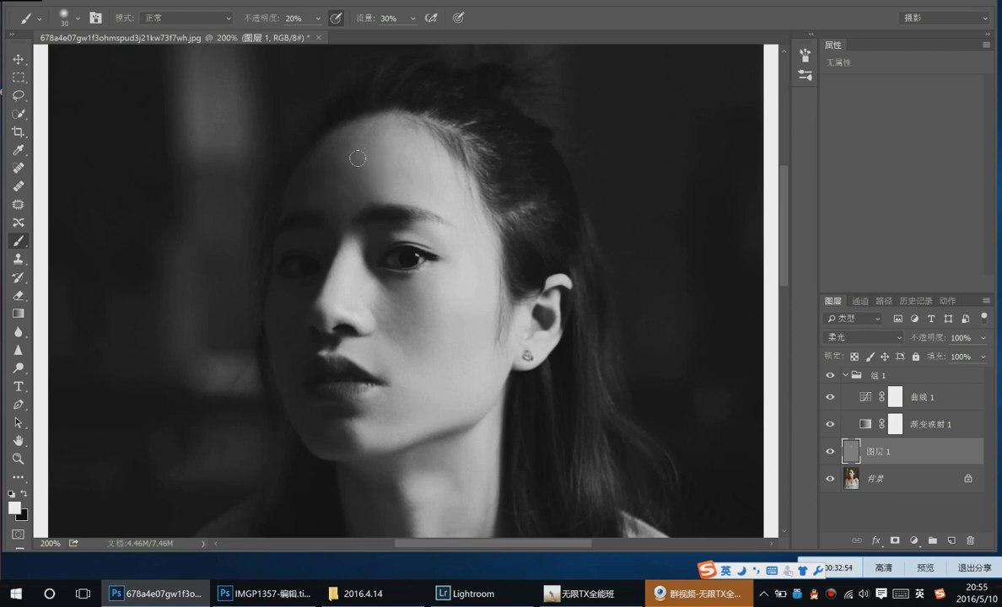
Darken bright patches on the forehead's shaded side with black, using a brush of up to about 40 px
{"action": "key", "text": "bracketright"}
{"action": "key", "text": "x"}
{"action": "key", "text": "bracketleft"}
{"action": "key", "text": "bracketright"}
{"action": "key", "text": "bracketright"}
{"action": "mouse_move", "coordinate": [330, 149]}
{"action": "left_mouse_down"}
{"action": "mouse_move", "coordinate": [357, 147]}
{"action": "mouse_move", "coordinate": [360, 136]}
{"action": "mouse_move", "coordinate": [317, 169]}
{"action": "left_mouse_up"}
{"action": "key", "text": "bracketleft"}
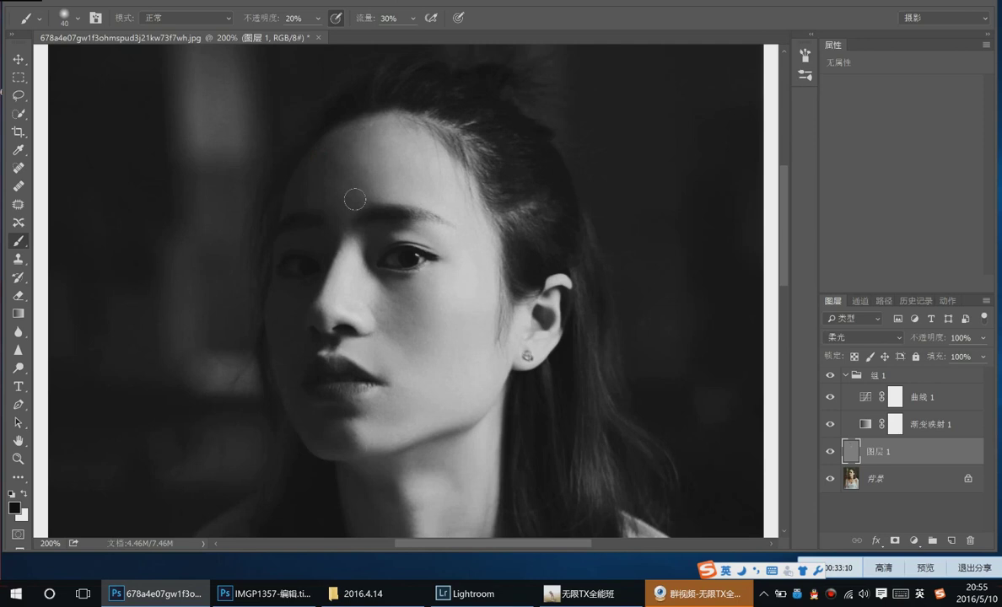
Blend the area above the shaded eyebrow with black at varied brush sizes, ending with the foreground back to white
{"action": "left_click", "coordinate": [307, 209]}
{"action": "mouse_move", "coordinate": [340, 167]}
{"action": "left_mouse_down"}
{"action": "mouse_move", "coordinate": [368, 160]}
{"action": "mouse_move", "coordinate": [357, 195]}
{"action": "mouse_move", "coordinate": [392, 171]}
{"action": "mouse_move", "coordinate": [339, 188]}
{"action": "mouse_move", "coordinate": [330, 176]}
{"action": "left_mouse_up"}
{"action": "key", "text": "bracketright"}
{"action": "key", "text": "bracketright"}
{"action": "key", "text": "bracketleft"}
{"action": "key", "text": "bracketleft"}
{"action": "key", "text": "bracketright"}
{"action": "key", "text": "bracketright"}
{"action": "left_click", "coordinate": [24, 494]}
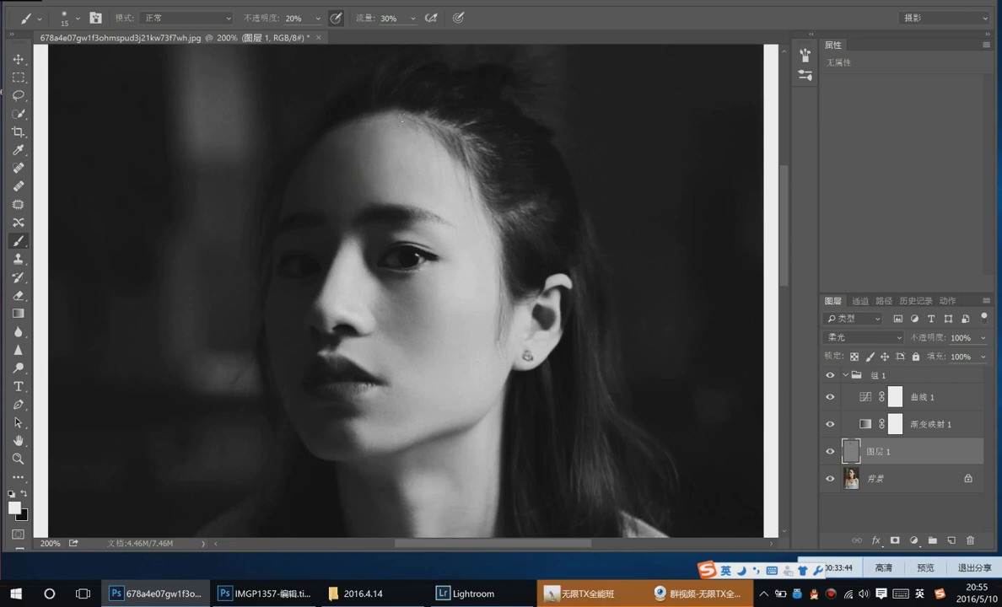
Compare the portrait in black and white and in colour by toggling 渐变映射 1, 曲线 1 and 组 1
{"action": "left_click", "coordinate": [828, 426]}
{"action": "left_click", "coordinate": [828, 426]}
{"action": "left_click", "coordinate": [829, 425]}
{"action": "left_click", "coordinate": [830, 396]}
{"action": "left_click", "coordinate": [830, 374]}
{"action": "left_click", "coordinate": [830, 424]}
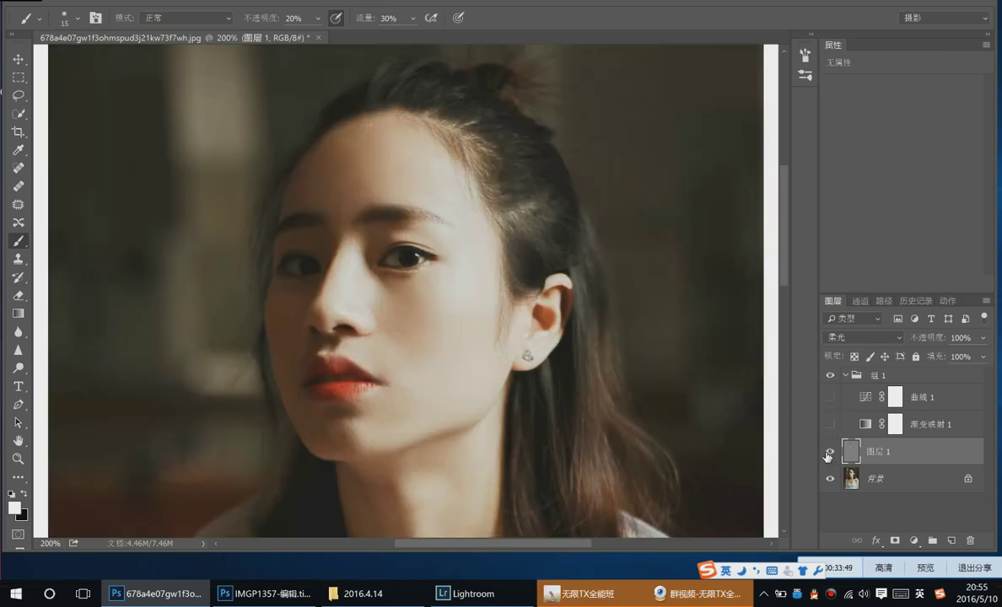
{"action": "left_click", "coordinate": [829, 374]}
{"action": "left_click", "coordinate": [829, 396]}
{"action": "left_click", "coordinate": [830, 375]}
{"action": "left_click", "coordinate": [829, 424]}
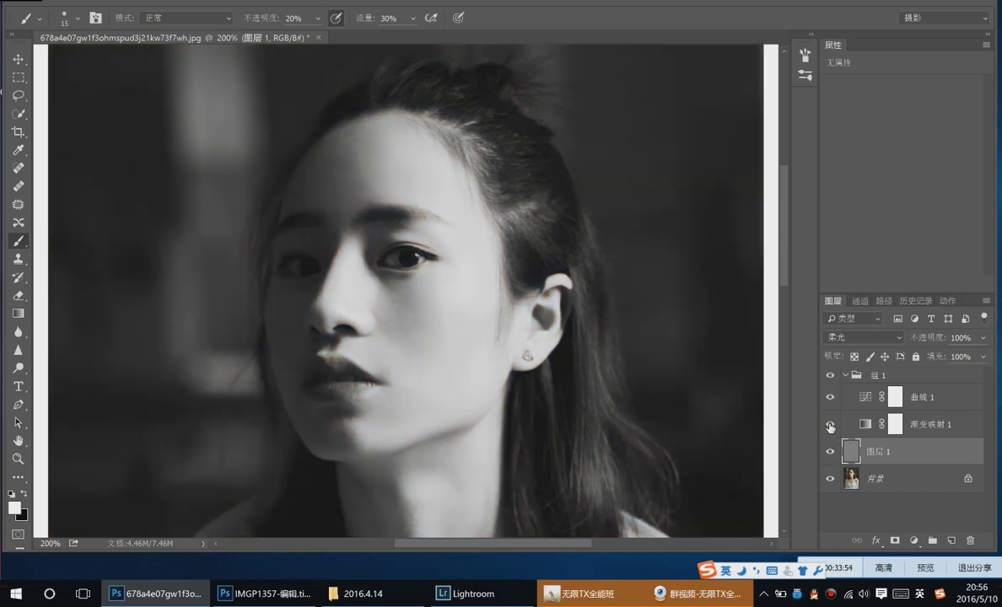
Toggle 图层 1 repeatedly to compare the retouching before and after in black and white
{"action": "left_click", "coordinate": [829, 452]}
{"action": "left_click", "coordinate": [830, 453]}
{"action": "left_click", "coordinate": [830, 453]}
{"action": "left_click", "coordinate": [830, 452]}
{"action": "left_click", "coordinate": [830, 453]}
{"action": "left_click", "coordinate": [830, 452]}
{"action": "left_click", "coordinate": [828, 454]}
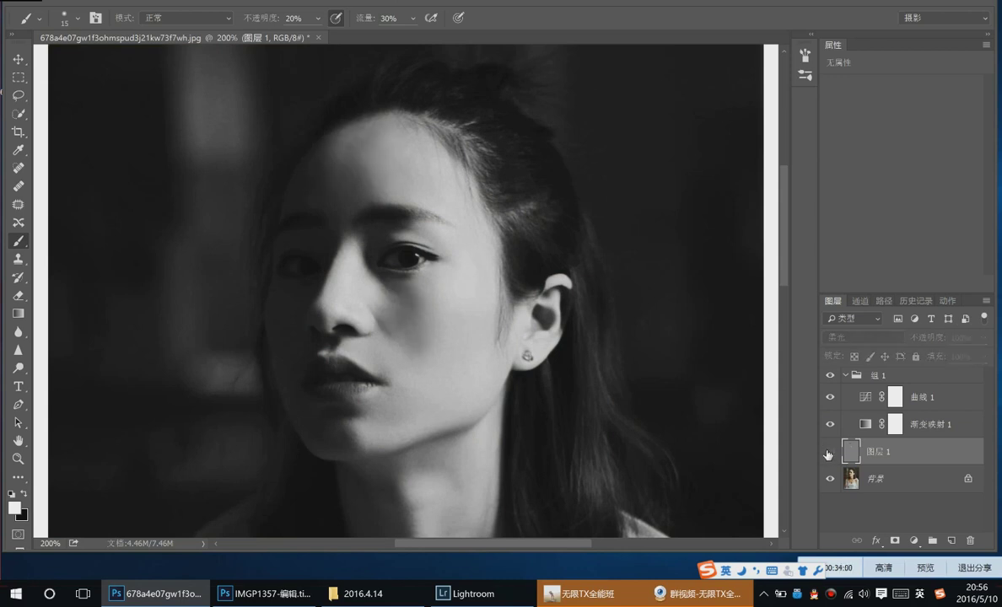
{"action": "left_click", "coordinate": [829, 453]}
{"action": "left_click", "coordinate": [829, 453]}
{"action": "left_click", "coordinate": [830, 453]}
{"action": "left_click", "coordinate": [830, 452]}
{"action": "left_click", "coordinate": [830, 453]}
{"action": "left_click", "coordinate": [829, 453]}
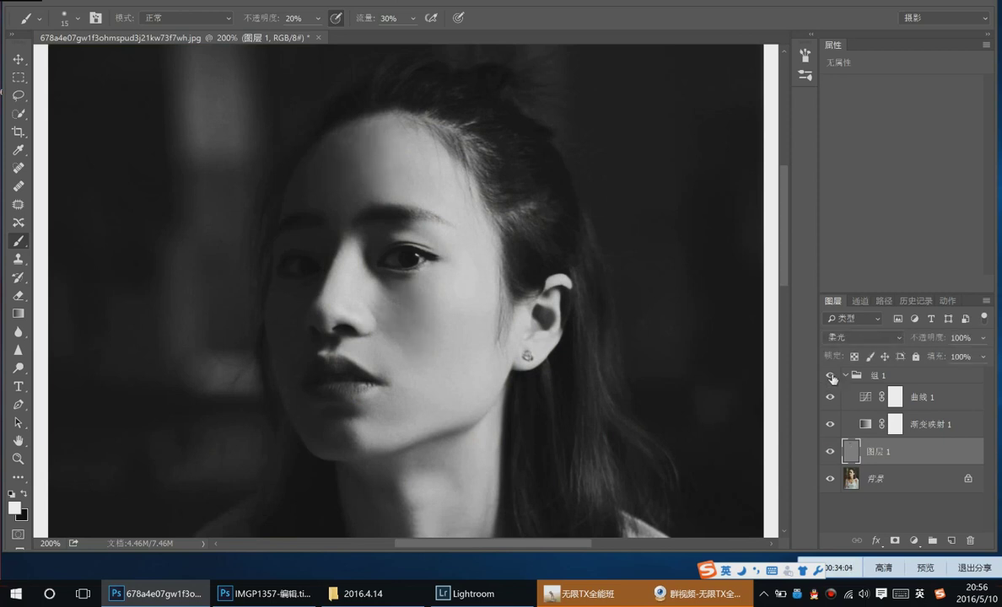
Hide 组 1 with its adjustment layers and toggle 图层 1 to compare the retouching in colour
{"action": "left_click", "coordinate": [830, 375]}
{"action": "left_click", "coordinate": [830, 375]}
{"action": "left_click_drag", "start_coordinate": [830, 424], "coordinate": [829, 376]}
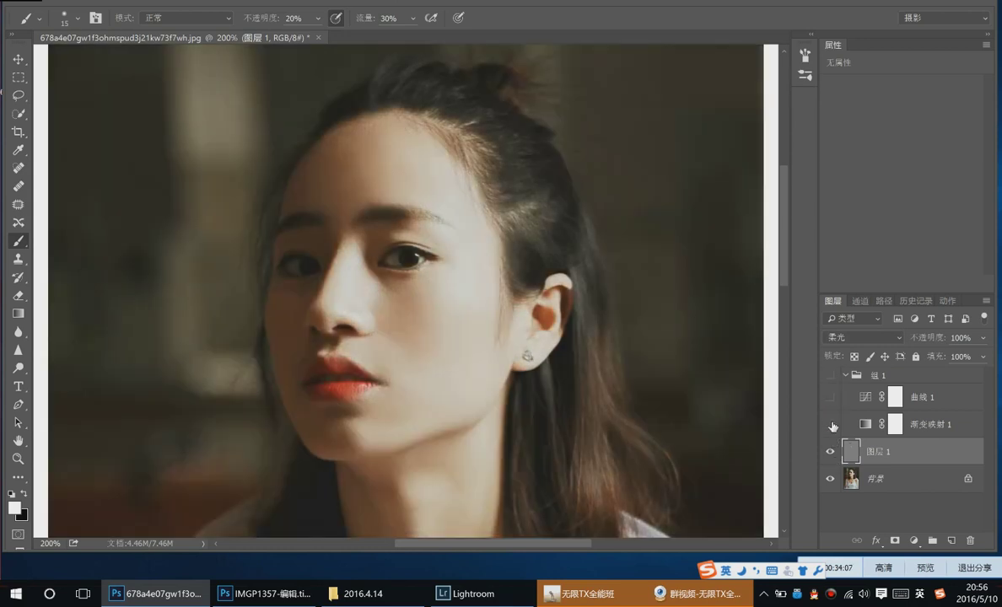
{"action": "left_click", "coordinate": [829, 453]}
{"action": "left_click", "coordinate": [830, 452]}
{"action": "left_click", "coordinate": [829, 452]}
{"action": "left_click", "coordinate": [829, 452]}
{"action": "left_click", "coordinate": [829, 451]}
{"action": "left_click", "coordinate": [829, 451]}
{"action": "left_click", "coordinate": [829, 451]}
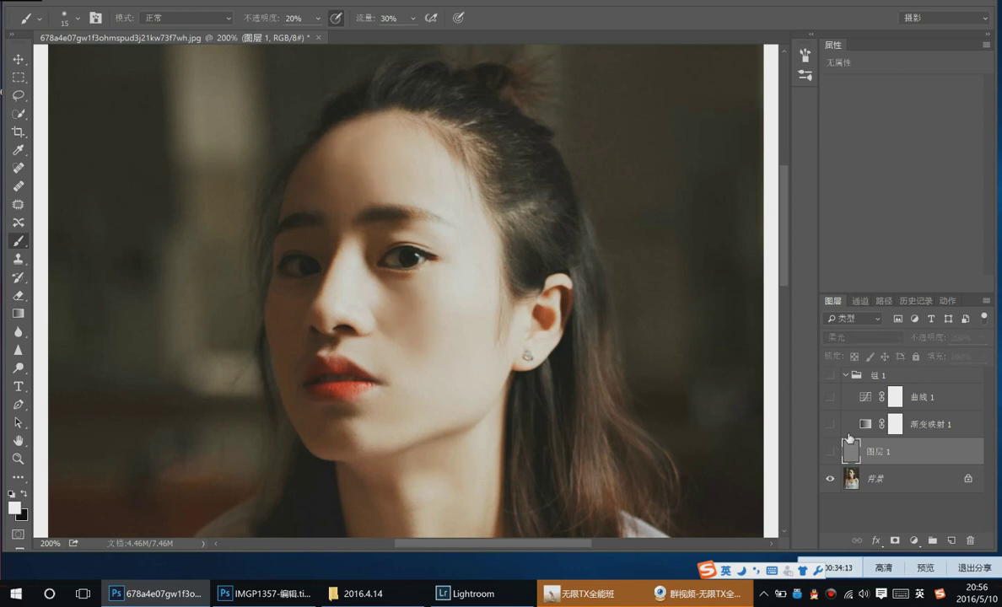
Show 组 1, its adjustments and 图层 1 again, and move the 曲线 1 point to input 107, output 68
{"action": "left_click", "coordinate": [829, 375]}
{"action": "left_click", "coordinate": [830, 424]}
{"action": "left_click", "coordinate": [830, 451]}
{"action": "left_click", "coordinate": [830, 397]}
{"action": "left_click", "coordinate": [894, 397]}
{"action": "left_click_drag", "start_coordinate": [925, 183], "coordinate": [904, 203]}
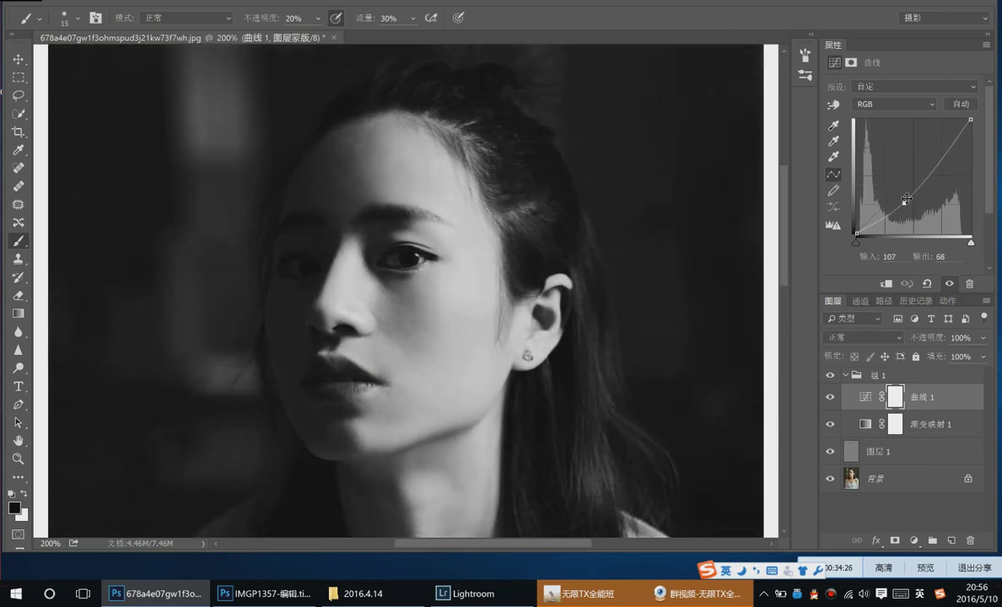
{"action": "key", "text": "shift+alt+f"}
Continue retouching the face on 图层 1, switching to black and enlarging the brush to 35 px
{"action": "left_click", "coordinate": [881, 452]}
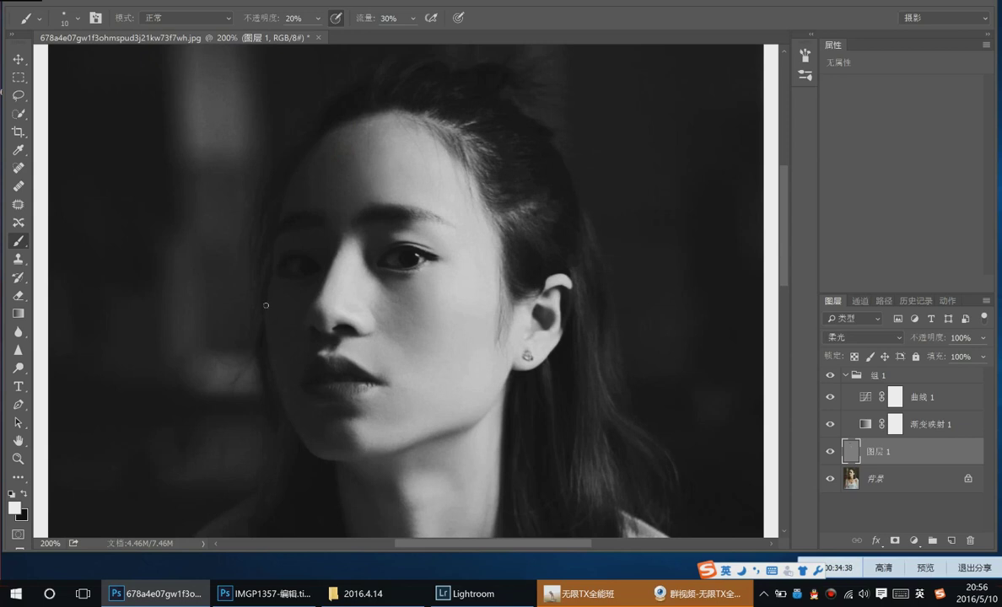
{"action": "key", "text": "x"}
{"action": "key", "text": "bracketright"}
{"action": "key", "text": "bracketright"}
{"action": "key", "text": "bracketright"}
Compare the black-and-white face with and without 图层 1, and against the 背景 layer alone
{"action": "left_click", "coordinate": [831, 452]}
{"action": "left_click", "coordinate": [831, 451]}
{"action": "left_click", "coordinate": [831, 451]}
{"action": "left_click", "coordinate": [831, 451]}
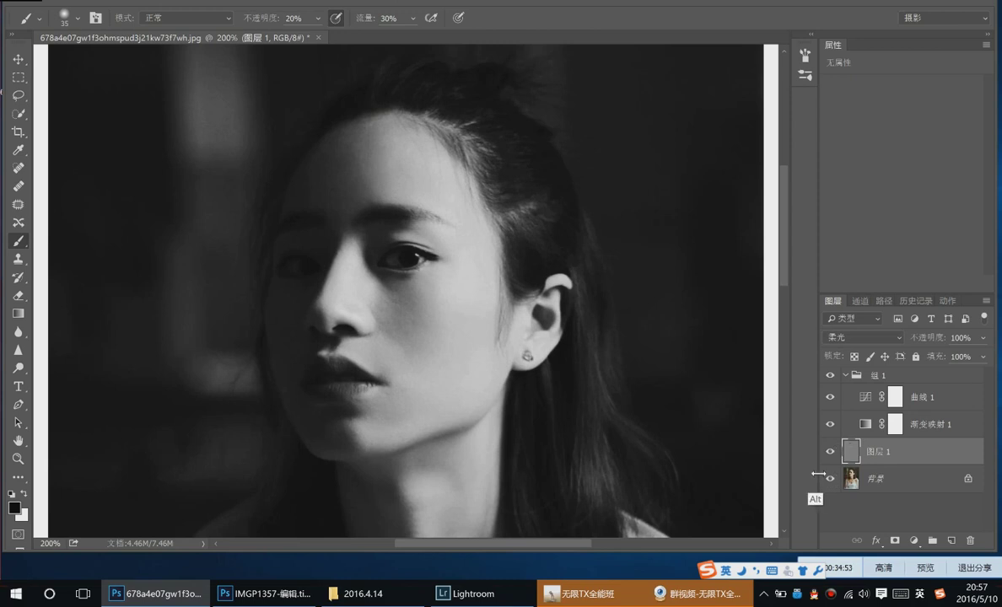
{"action": "left_click", "coordinate": [830, 478], "text": "alt"}
{"action": "left_click", "coordinate": [831, 478], "text": "alt"}
Hide 组 1 and compare the colour portrait with and without 图层 1
{"action": "left_click", "coordinate": [830, 451]}
{"action": "left_click", "coordinate": [833, 375]}
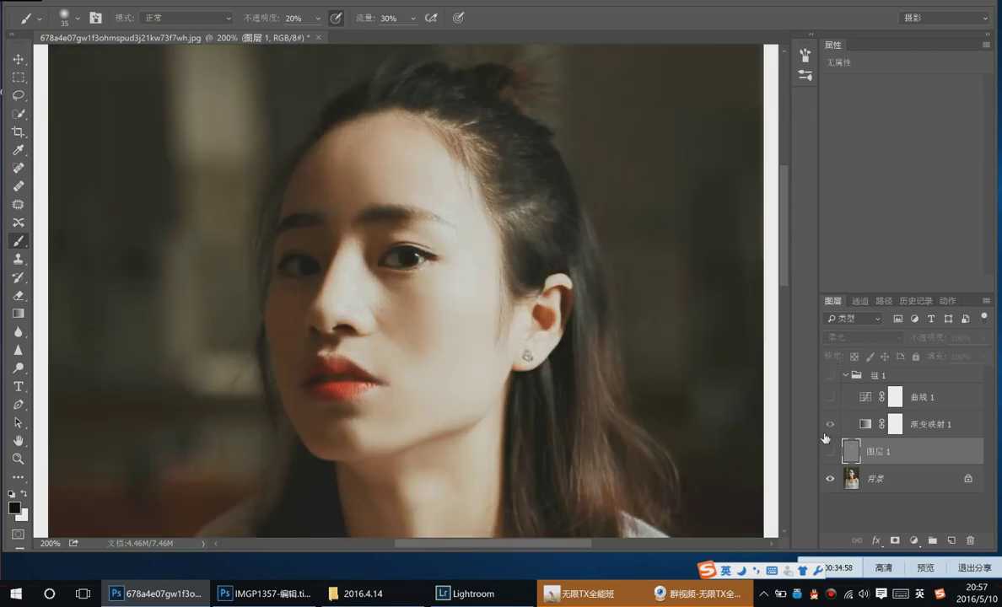
{"action": "left_click", "coordinate": [833, 376]}
{"action": "left_click", "coordinate": [833, 375]}
{"action": "left_click", "coordinate": [833, 375]}
{"action": "left_click", "coordinate": [830, 451]}
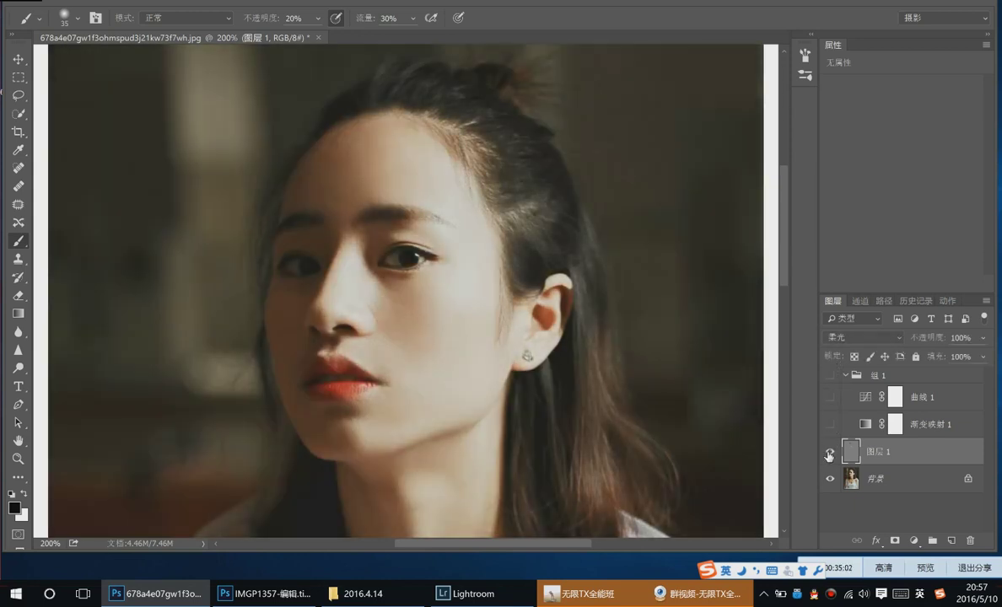
{"action": "left_click", "coordinate": [829, 452]}
{"action": "left_click", "coordinate": [830, 453]}
Show the unretouched portrait at 100% with 图层 1 hidden, and place the 无限TX全能班 group chat window beside it
{"action": "key", "text": "ctrl+minus"}
{"action": "key", "text": "ctrl+minus"}
{"action": "key", "text": "ctrl+plus"}
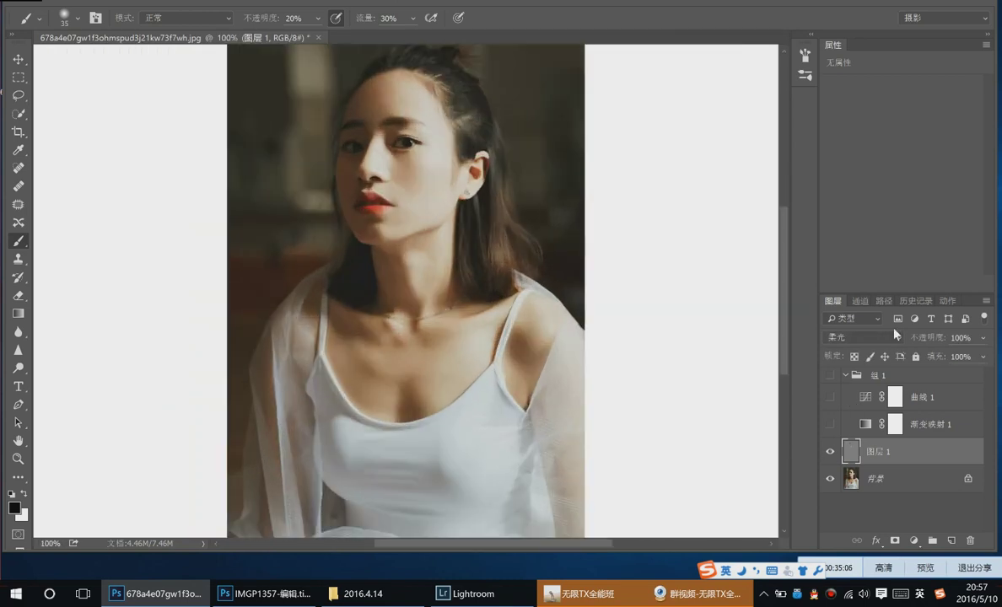
{"action": "left_click", "coordinate": [829, 452]}
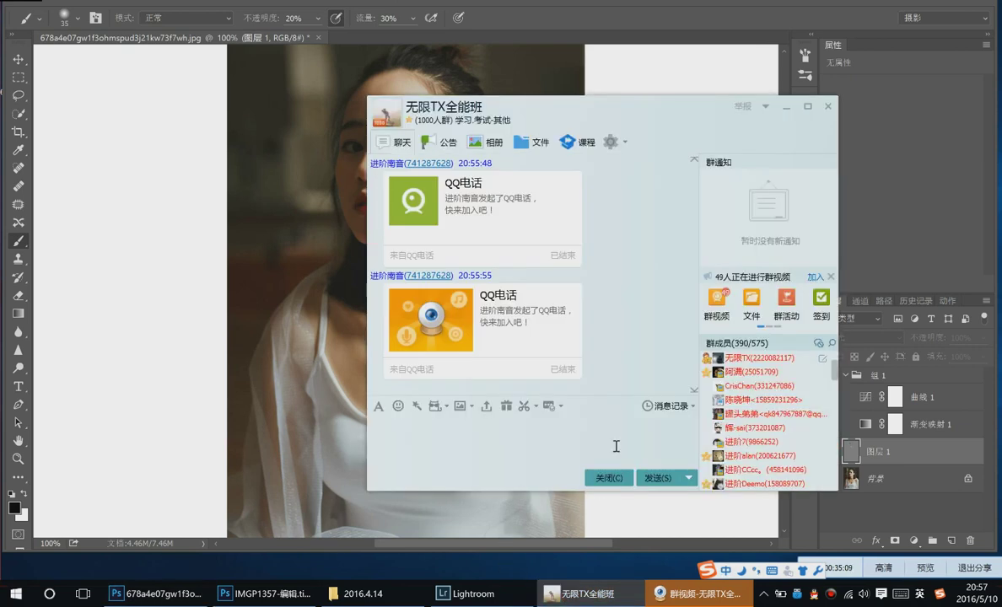
{"action": "left_click", "coordinate": [581, 594]}
{"action": "left_click_drag", "start_coordinate": [583, 107], "coordinate": [732, 93]}
{"action": "left_click", "coordinate": [693, 593]}
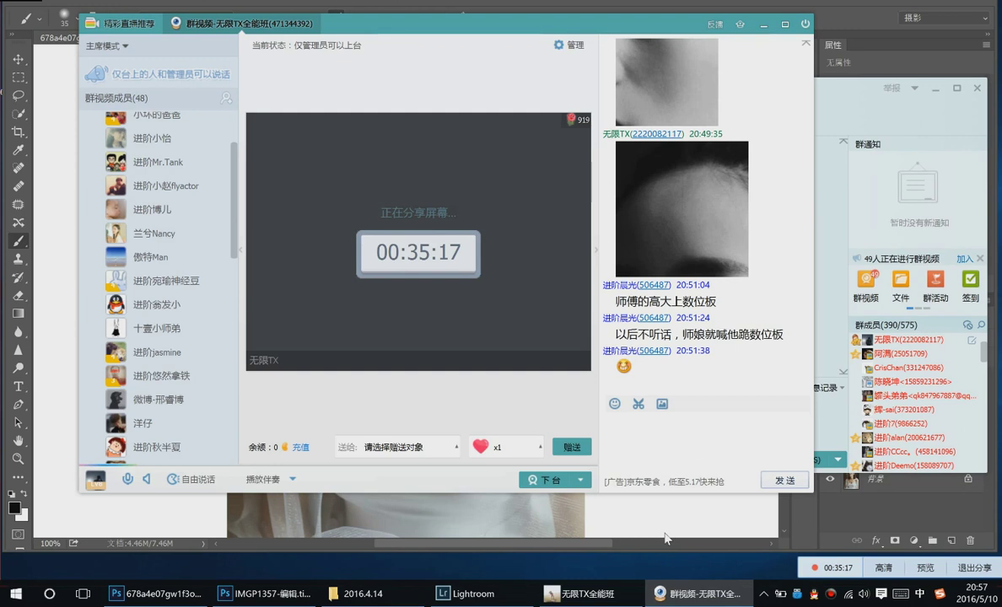
{"action": "left_click", "coordinate": [765, 26]}
{"action": "left_click_drag", "start_coordinate": [756, 88], "coordinate": [883, 88]}
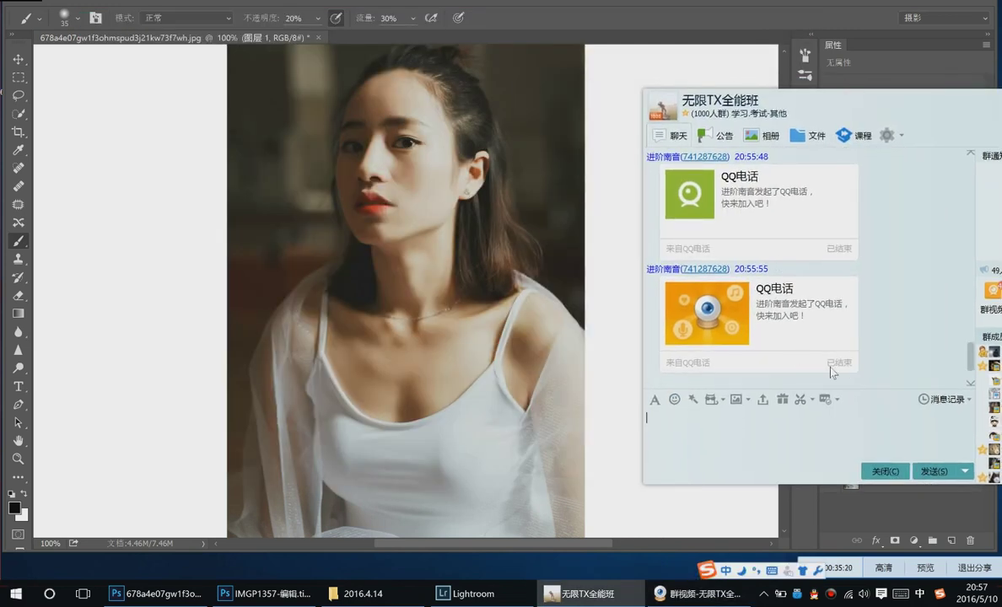
Capture the unretouched face as a 464 × 573 screenshot and send it to the group chat
{"action": "left_click", "coordinate": [795, 406]}
{"action": "left_click_drag", "start_coordinate": [314, 59], "coordinate": [477, 256]}
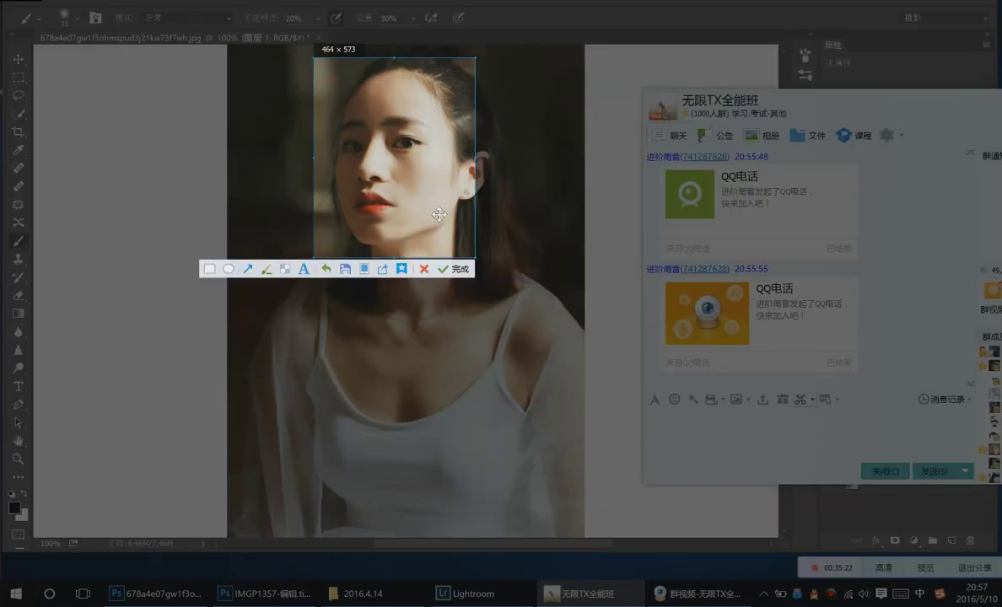
{"action": "left_click", "coordinate": [453, 268]}
{"action": "left_click", "coordinate": [934, 472]}
{"action": "left_click", "coordinate": [884, 471]}
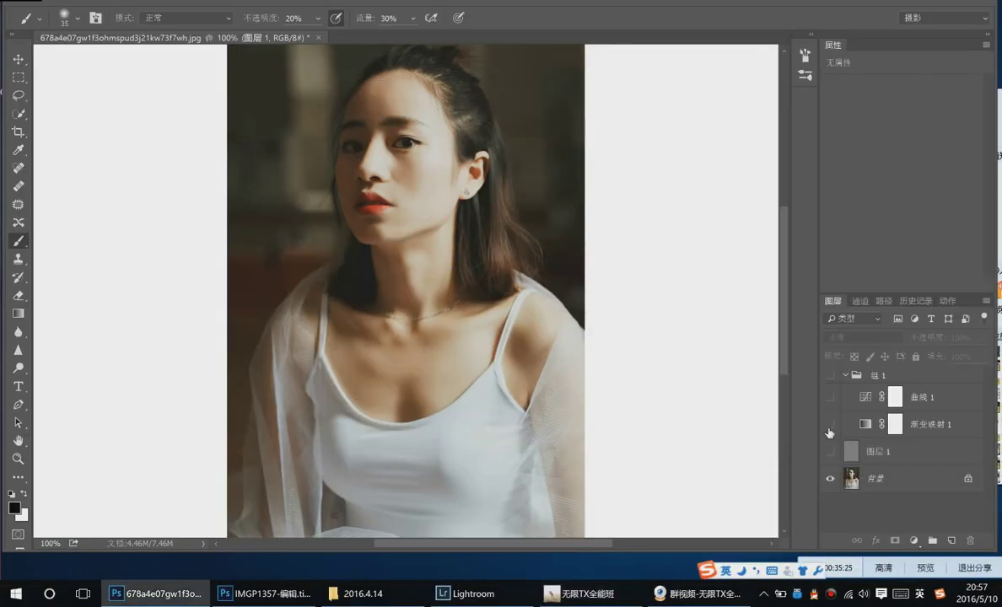
Reopen the group chat and capture a second, larger screenshot of the head and neck for it
{"action": "left_click", "coordinate": [588, 594]}
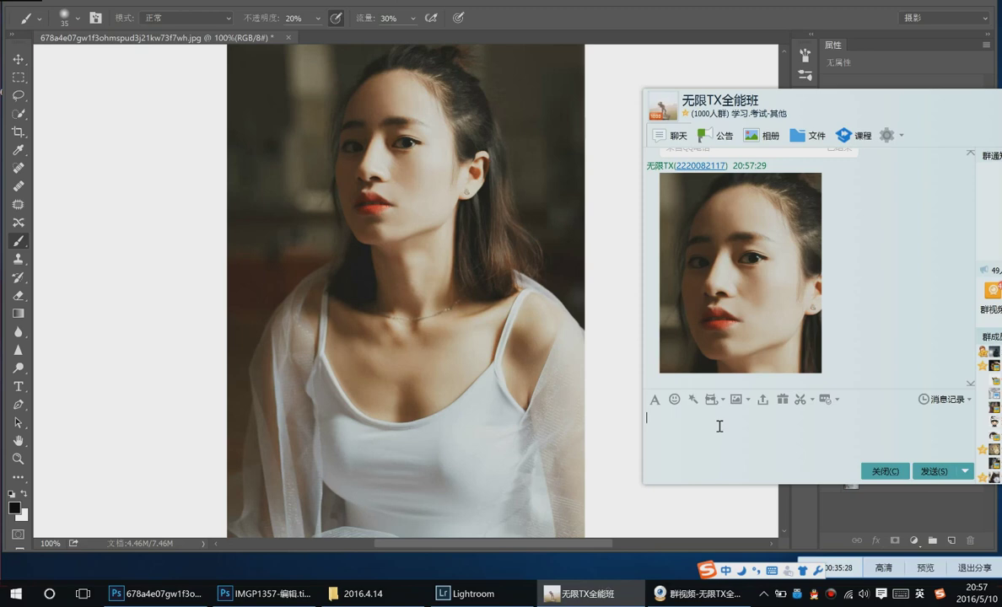
{"action": "left_click", "coordinate": [798, 401]}
{"action": "left_click_drag", "start_coordinate": [319, 48], "coordinate": [494, 287]}
{"action": "double_click", "coordinate": [423, 224]}
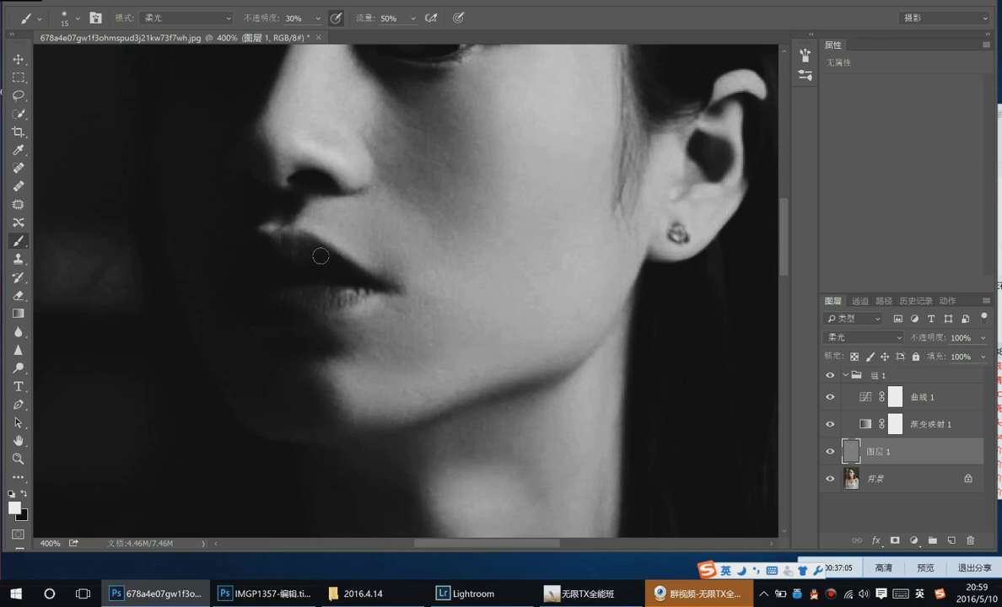
Retouch around the upper lip on 图层 1, reducing the white soft-light brush to 10 px
{"action": "key", "text": "bracketright"}
{"action": "key", "text": "bracketleft"}
{"action": "key", "text": "bracketleft"}
Capture a screenshot of the mouth area and send it to the 无限TX全能班 group chat
{"action": "left_click", "coordinate": [586, 594]}
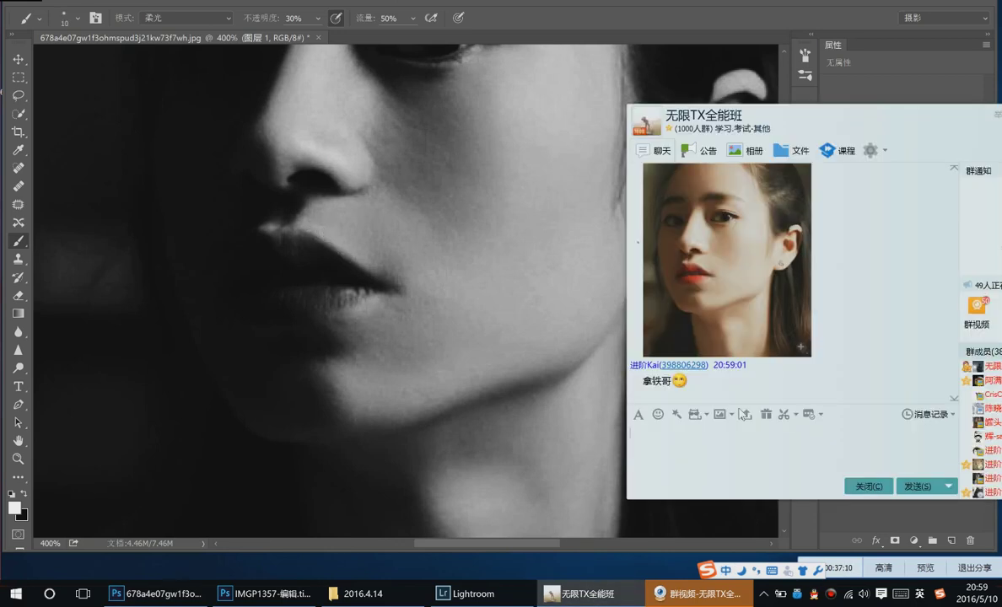
{"action": "left_click", "coordinate": [784, 415]}
{"action": "left_click_drag", "start_coordinate": [269, 175], "coordinate": [459, 369]}
{"action": "double_click", "coordinate": [385, 302]}
{"action": "key", "text": "Return"}
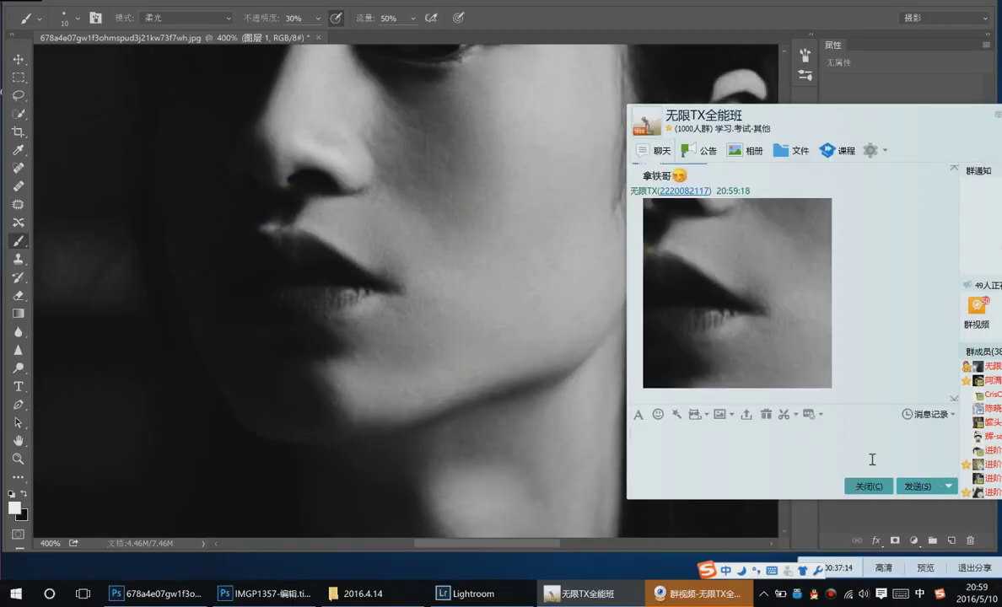
Return to the portrait and refine the skin around the mouth on 图层 1, varying the brush size and ending at 10 px
{"action": "left_click", "coordinate": [485, 316]}
{"action": "key", "text": "bracketright"}
{"action": "key", "text": "bracketright"}
{"action": "key", "text": "bracketright"}
{"action": "key", "text": "bracketleft"}
{"action": "key", "text": "bracketleft"}
{"action": "key", "text": "bracketleft"}
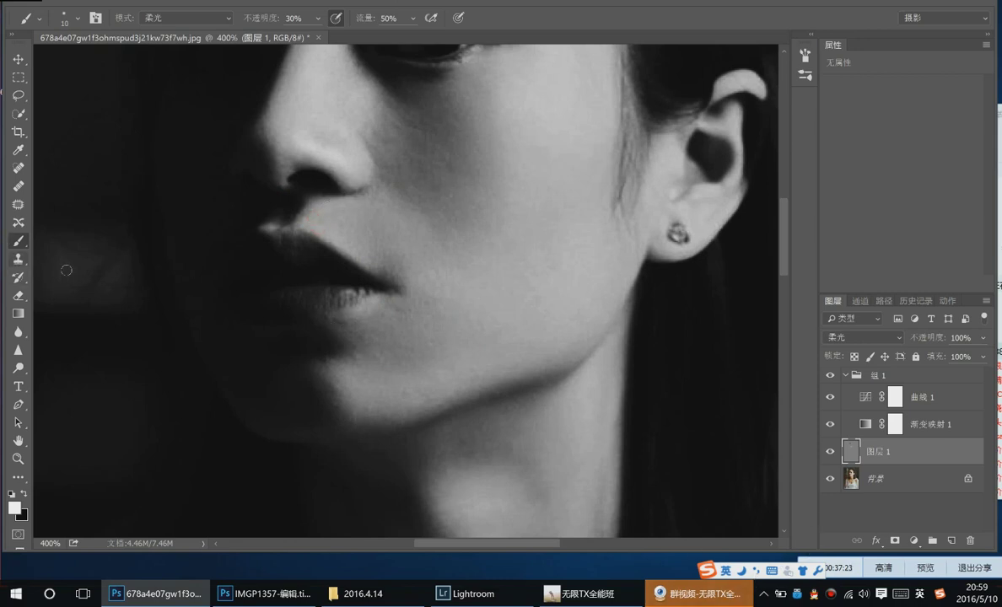
Add a new layer above 图层 1 with red b42323 as the foreground colour, and hide 组 1 to see the portrait in colour
{"action": "left_click", "coordinate": [950, 540]}
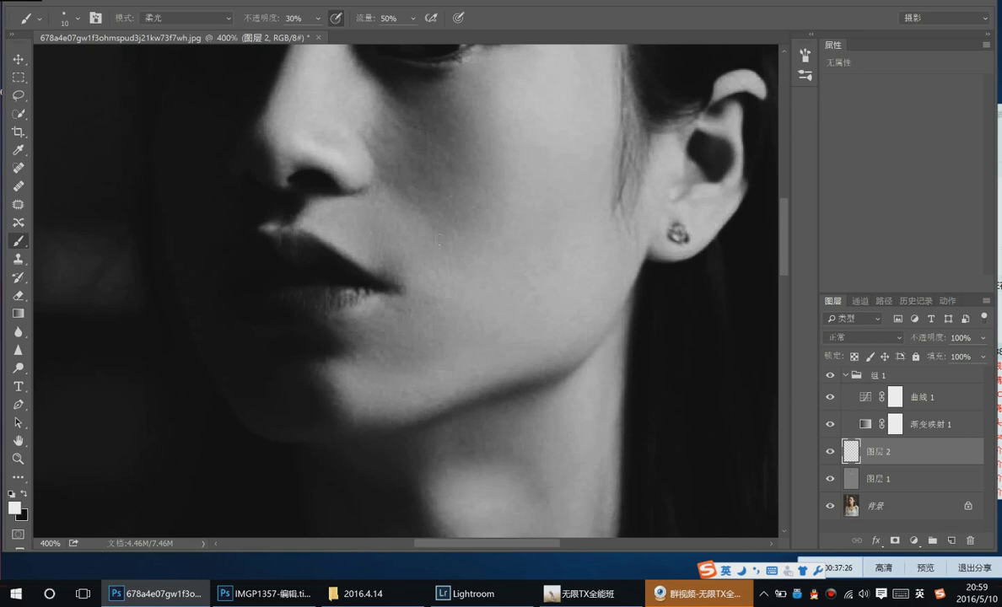
{"action": "left_click", "coordinate": [13, 507]}
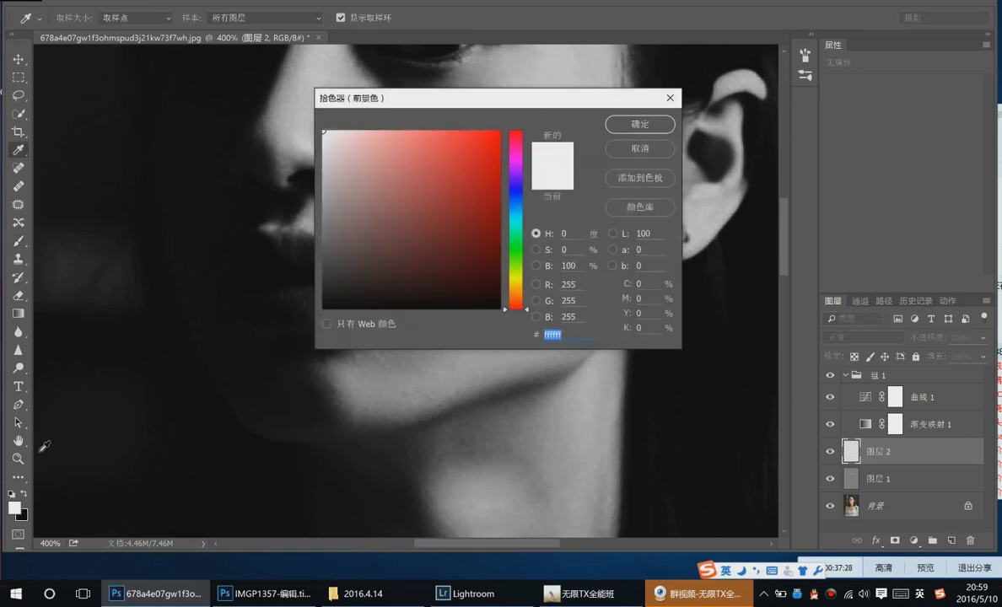
{"action": "left_click", "coordinate": [466, 183]}
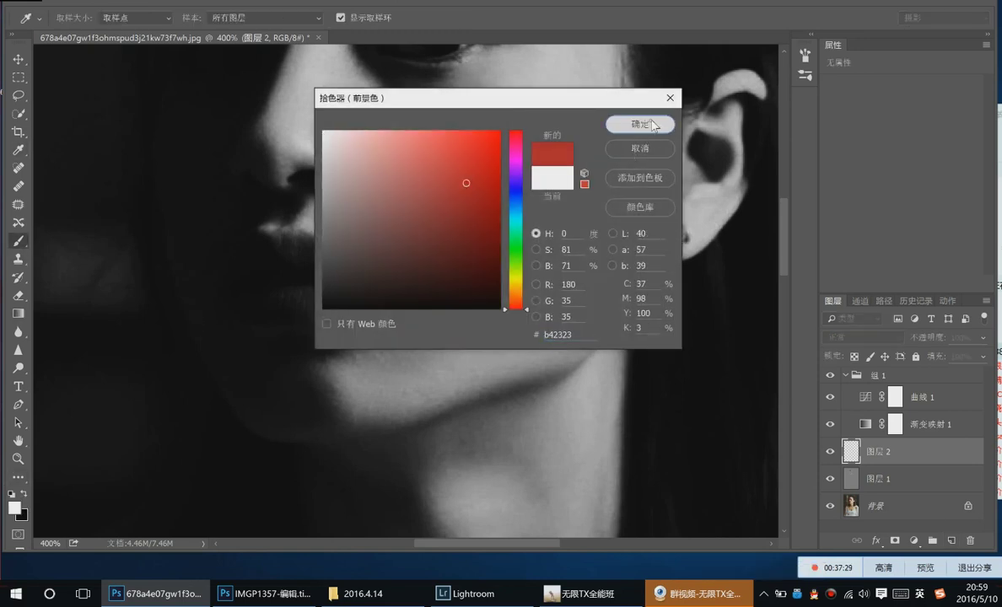
{"action": "left_click", "coordinate": [653, 125]}
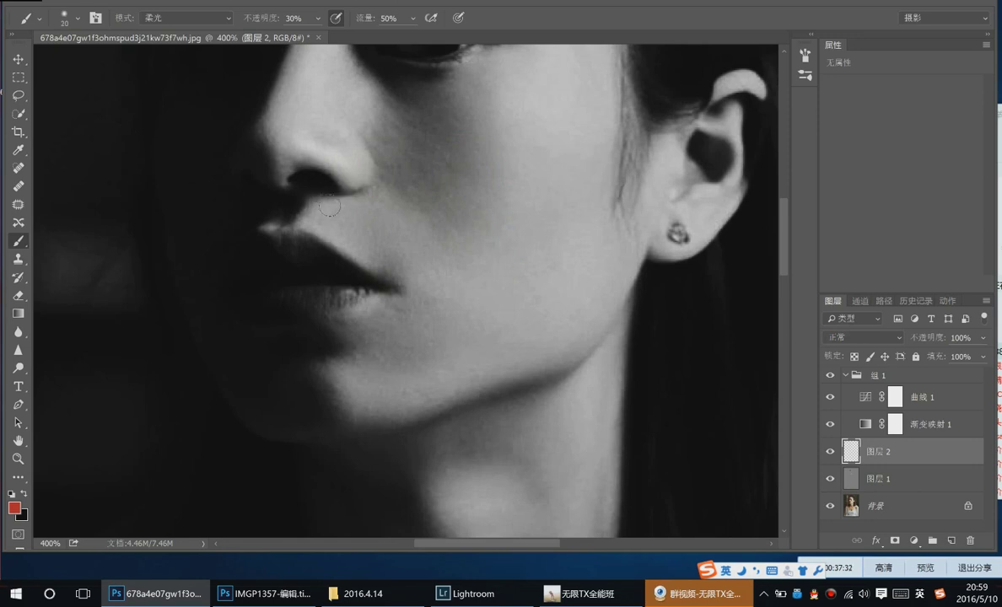
{"action": "key", "text": "ctrl"}
{"action": "left_click", "coordinate": [831, 376]}
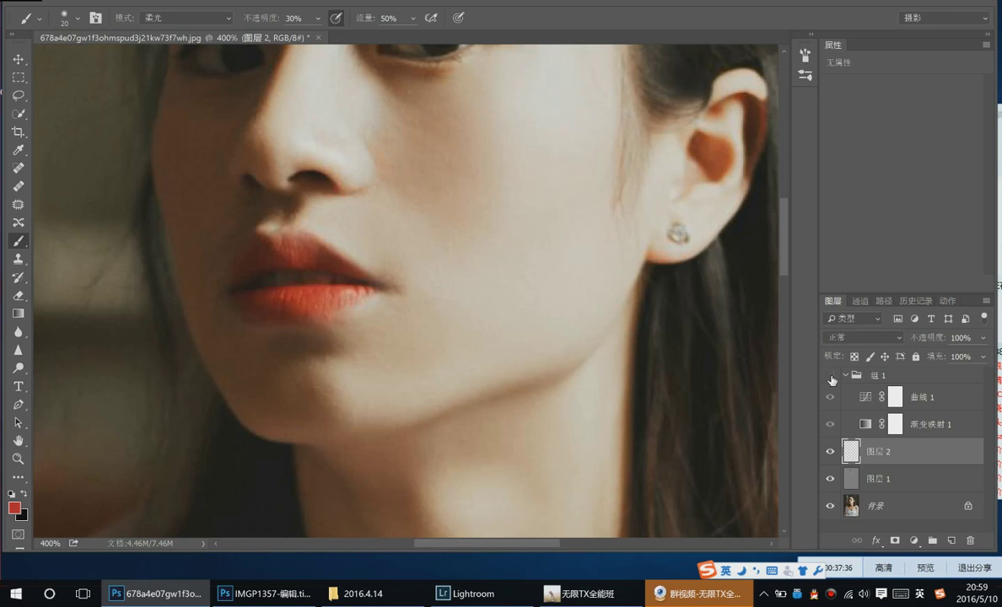
Show 组 1, move 图层 2 above it, and mark the upper lip area and nose in red at 30% brush opacity
{"action": "left_click", "coordinate": [831, 376]}
{"action": "left_click_drag", "start_coordinate": [852, 442], "coordinate": [904, 368]}
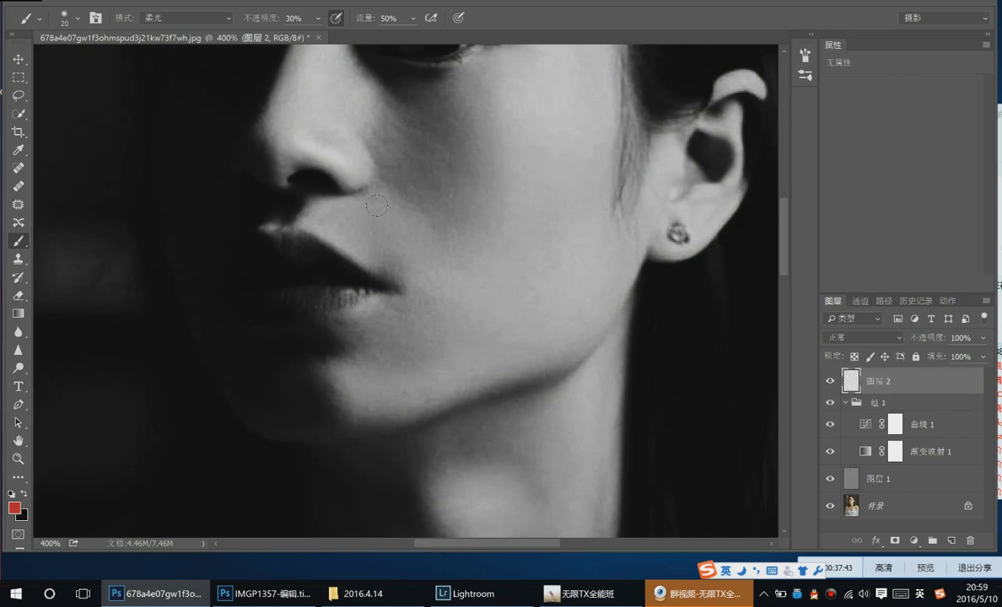
{"action": "mouse_move", "coordinate": [331, 209]}
{"action": "left_mouse_down"}
{"action": "mouse_move", "coordinate": [369, 257]}
{"action": "mouse_move", "coordinate": [339, 229]}
{"action": "left_mouse_up"}
{"action": "key", "text": "bracketleft"}
{"action": "mouse_move", "coordinate": [312, 69]}
{"action": "left_mouse_down"}
{"action": "mouse_move", "coordinate": [270, 122]}
{"action": "mouse_move", "coordinate": [279, 171]}
{"action": "mouse_move", "coordinate": [291, 145]}
{"action": "mouse_move", "coordinate": [341, 174]}
{"action": "left_mouse_up"}
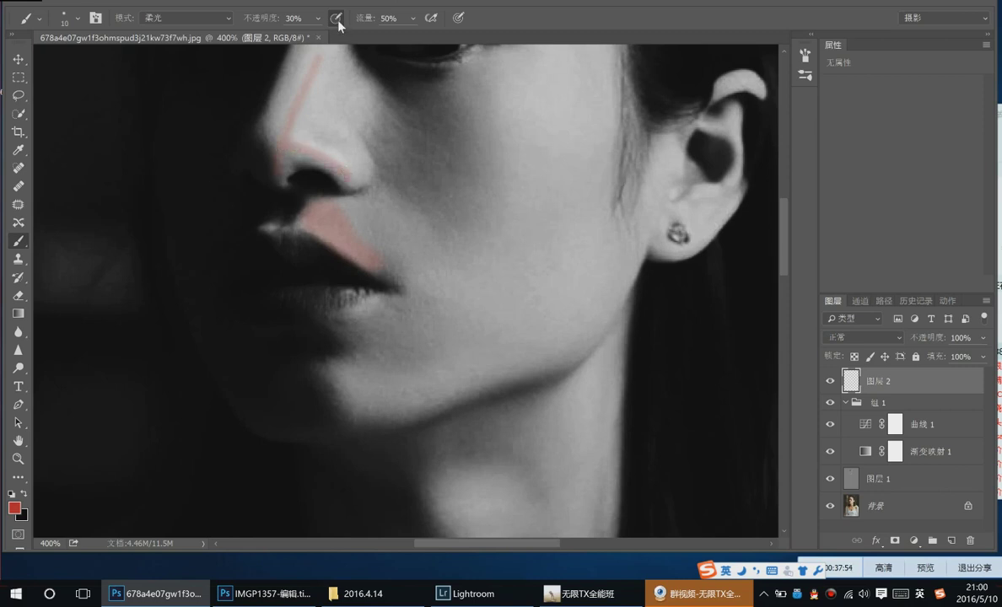
Raise the brush opacity to 100% and repaint the red line along the nose bridge and nostril
{"action": "left_click", "coordinate": [315, 18]}
{"action": "left_click_drag", "start_coordinate": [318, 19], "coordinate": [445, 22]}
{"action": "mouse_move", "coordinate": [322, 56]}
{"action": "left_mouse_down"}
{"action": "mouse_move", "coordinate": [284, 145]}
{"action": "mouse_move", "coordinate": [317, 150]}
{"action": "mouse_move", "coordinate": [361, 179]}
{"action": "left_mouse_up"}
Enlarge the brush to 60 px and mark the upper cheek highlight in red on 图层 2
{"action": "key", "text": "bracketright"}
{"action": "key", "text": "bracketright"}
{"action": "key", "text": "bracketright"}
{"action": "key", "text": "bracketright"}
{"action": "key", "text": "bracketright"}
{"action": "key", "text": "bracketright"}
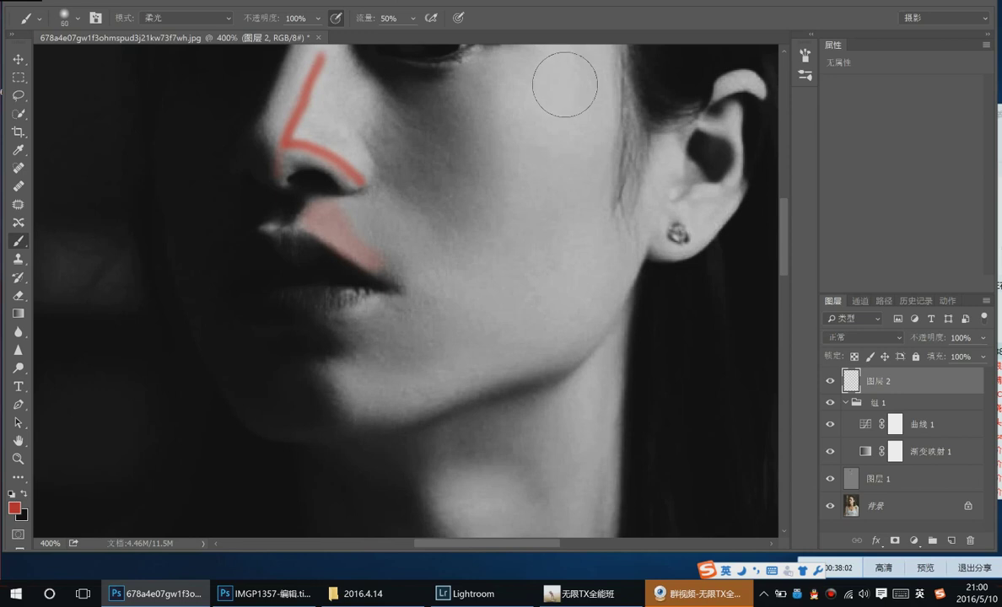
{"action": "left_click_drag", "start_coordinate": [561, 72], "coordinate": [498, 184]}
Reduce the brush size and mark the skin above the upper lip and below the mouth corner in red
{"action": "key", "text": "bracketleft"}
{"action": "key", "text": "bracketleft"}
{"action": "key", "text": "bracketleft"}
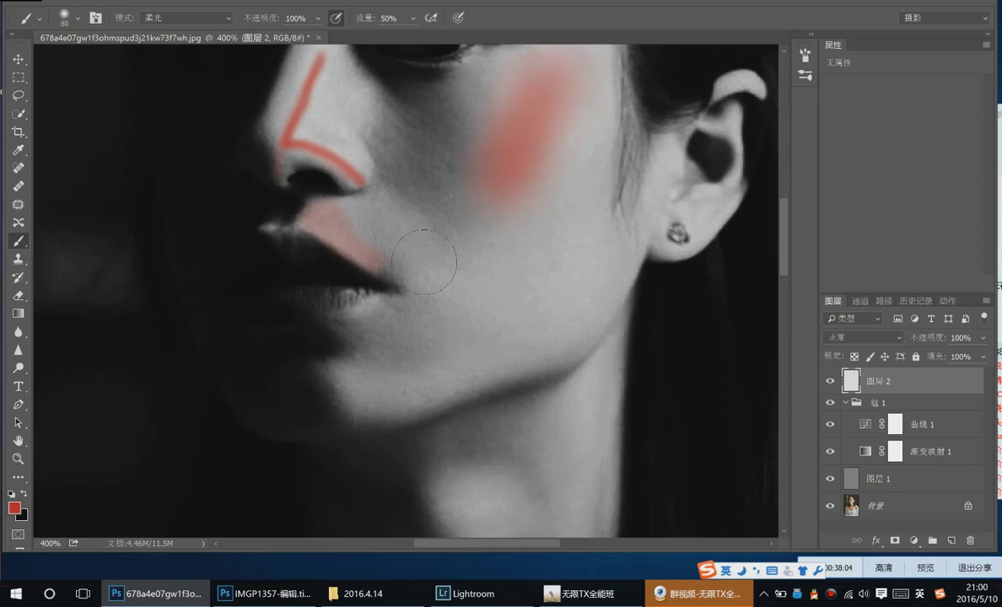
{"action": "mouse_move", "coordinate": [363, 218]}
{"action": "left_mouse_down"}
{"action": "mouse_move", "coordinate": [324, 203]}
{"action": "mouse_move", "coordinate": [327, 243]}
{"action": "left_mouse_up"}
{"action": "key", "text": "bracketleft"}
{"action": "key", "text": "bracketleft"}
{"action": "key", "text": "bracketleft"}
{"action": "mouse_move", "coordinate": [344, 313]}
{"action": "left_mouse_down"}
{"action": "mouse_move", "coordinate": [377, 305]}
{"action": "mouse_move", "coordinate": [371, 312]}
{"action": "left_mouse_up"}
Mark the chin and jawline and the lower cheek in red with a larger brush
{"action": "key", "text": "bracketright"}
{"action": "key", "text": "bracketright"}
{"action": "left_click_drag", "start_coordinate": [371, 392], "coordinate": [482, 359]}
{"action": "key", "text": "bracketright"}
{"action": "left_click_drag", "start_coordinate": [574, 197], "coordinate": [518, 272]}
Mark the earlobe, inner ear and upper ear rim in red with a 10 px brush
{"action": "key", "text": "bracketleft"}
{"action": "key", "text": "bracketleft"}
{"action": "left_click_drag", "start_coordinate": [729, 208], "coordinate": [665, 238]}
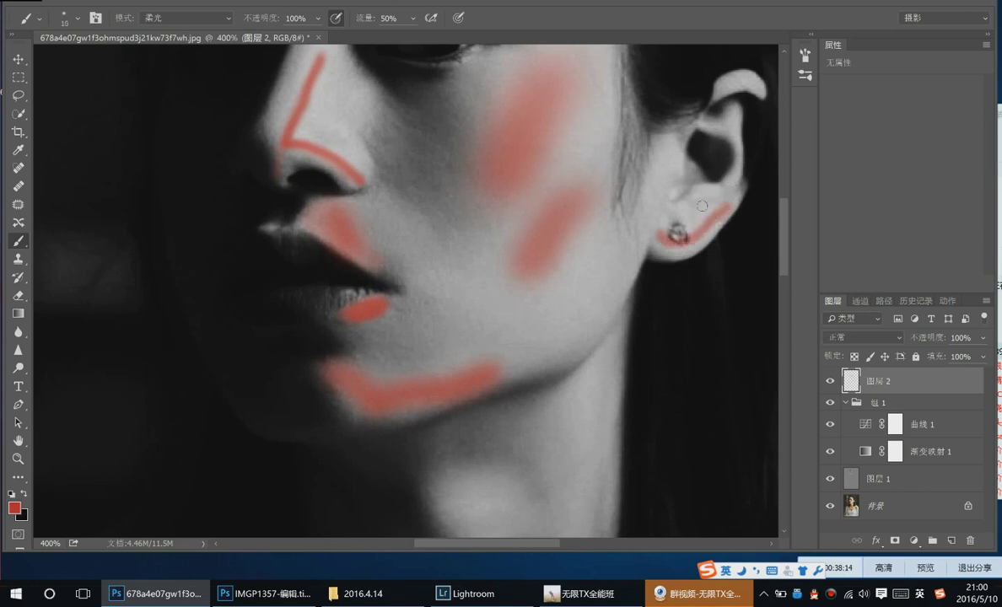
{"action": "mouse_move", "coordinate": [715, 192]}
{"action": "left_mouse_down"}
{"action": "mouse_move", "coordinate": [747, 160]}
{"action": "mouse_move", "coordinate": [713, 119]}
{"action": "left_mouse_up"}
{"action": "left_click_drag", "start_coordinate": [736, 85], "coordinate": [759, 88]}
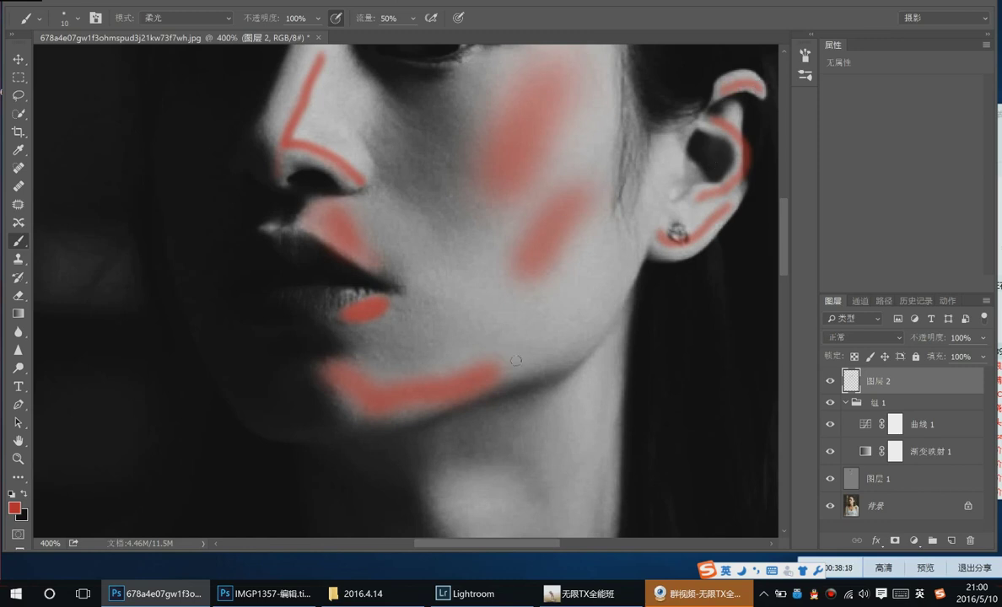
Mark the highlights on the neck in red with a 30 px brush
{"action": "key", "text": "bracketright"}
{"action": "left_click_drag", "start_coordinate": [443, 487], "coordinate": [512, 507]}
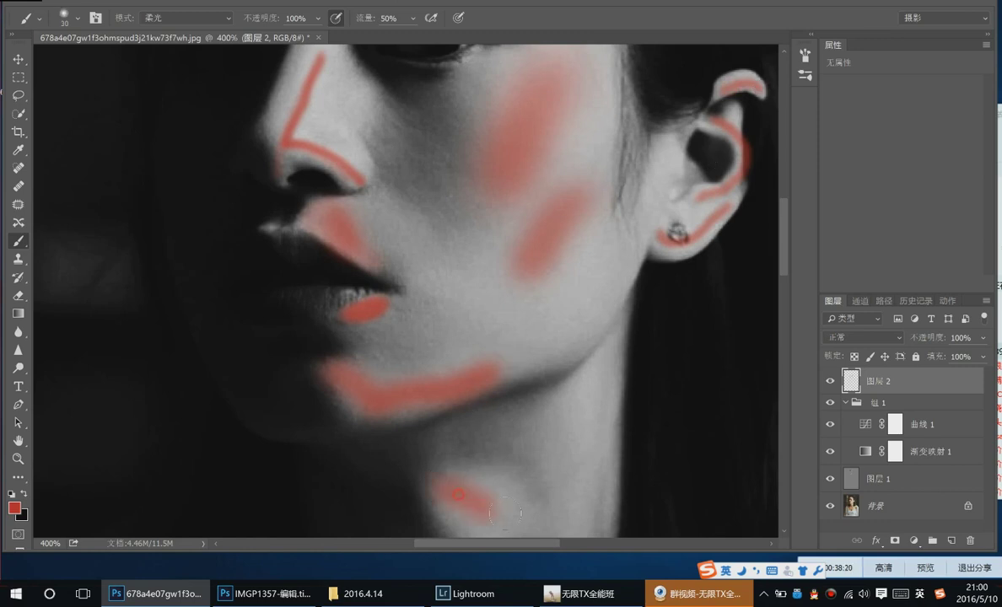
{"action": "left_click_drag", "start_coordinate": [597, 375], "coordinate": [562, 434]}
{"action": "left_click", "coordinate": [571, 513]}
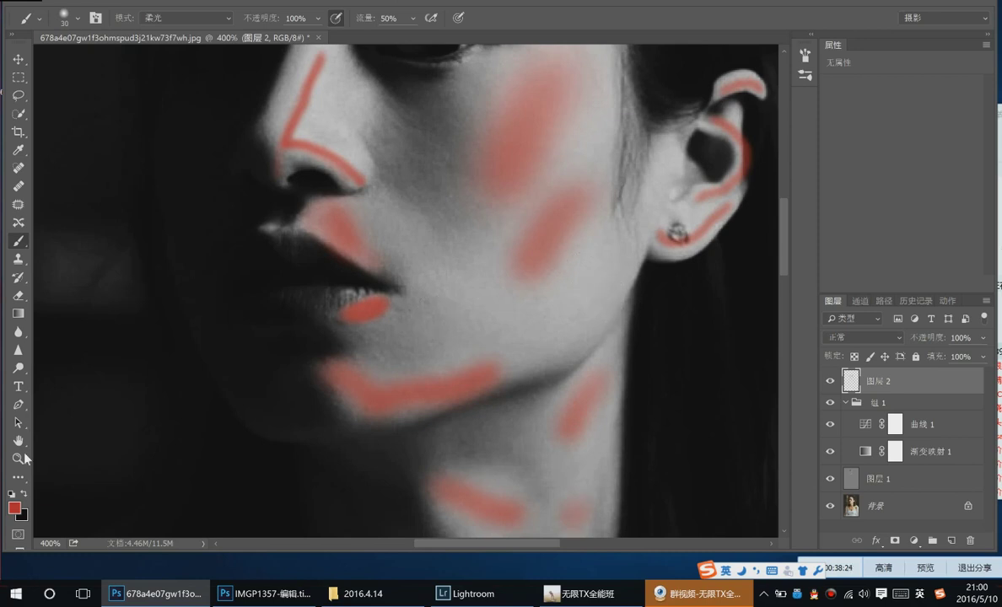
Change the foreground colour from red to blue by shifting its hue
{"action": "left_click", "coordinate": [14, 507]}
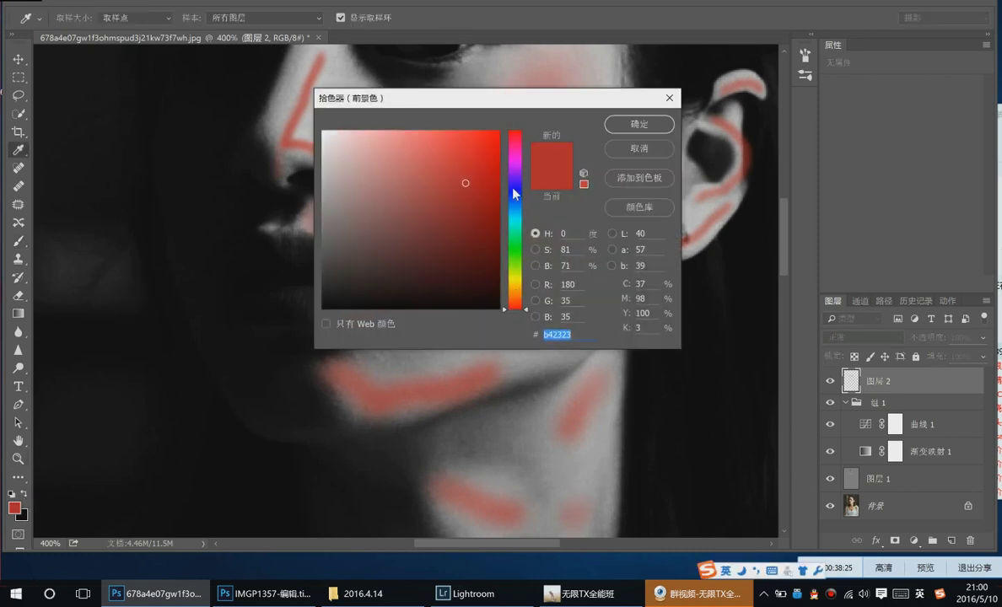
{"action": "left_click", "coordinate": [513, 189]}
{"action": "left_click", "coordinate": [640, 124]}
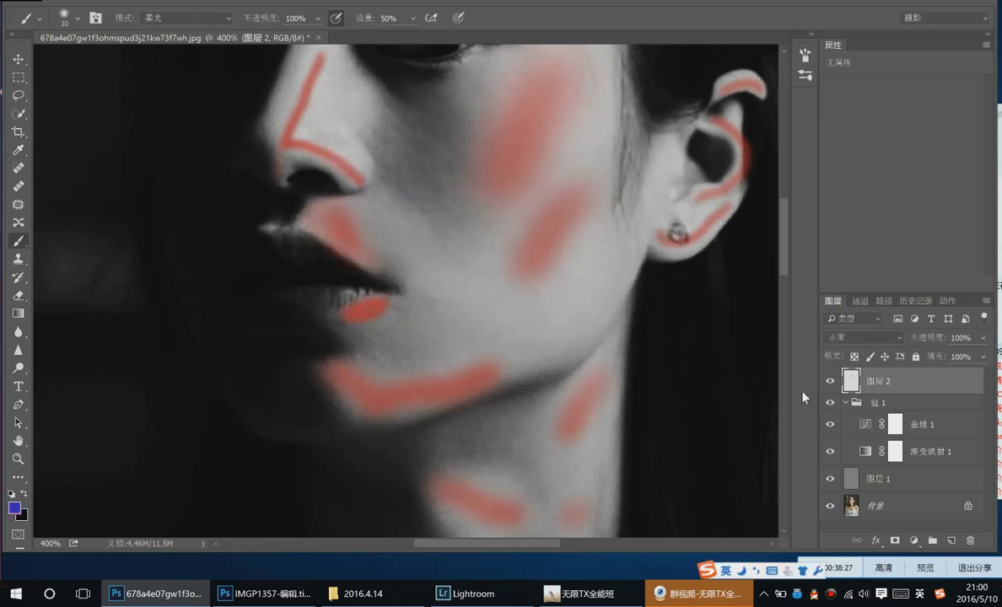
Brighten the 曲线 1 adjustment by moving its curve point to input 146, output 145
{"action": "left_click", "coordinate": [860, 428]}
{"action": "left_click_drag", "start_coordinate": [861, 173], "coordinate": [860, 162]}
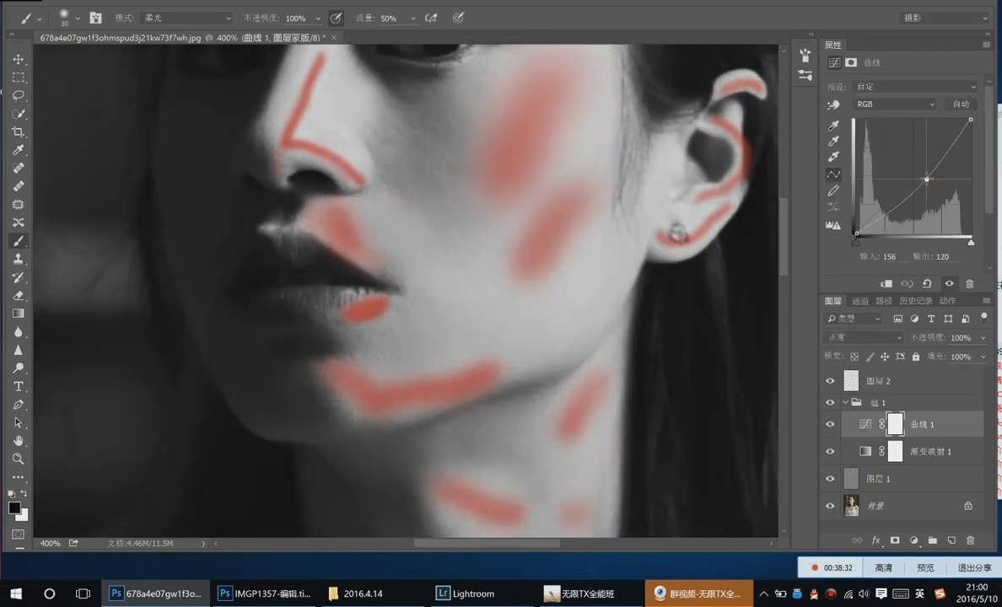
{"action": "left_click_drag", "start_coordinate": [927, 180], "coordinate": [921, 168]}
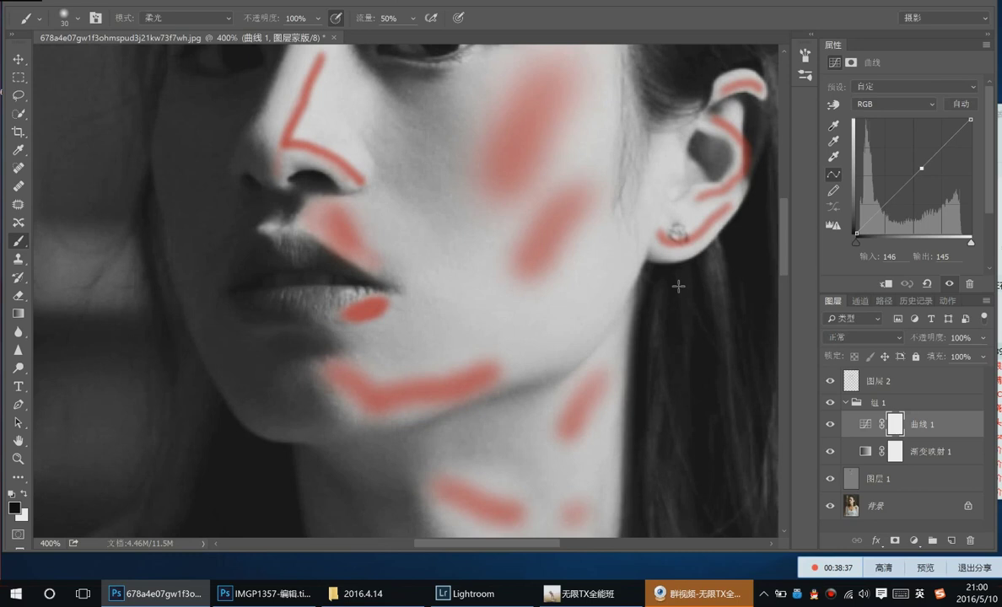
Mark the shaded chin, the area under the lower lip, and both lips in blue on 图层 2
{"action": "left_click", "coordinate": [884, 481]}
{"action": "left_click", "coordinate": [886, 380]}
{"action": "key", "text": "bracketleft"}
{"action": "left_click", "coordinate": [291, 396]}
{"action": "key", "text": "bracketleft"}
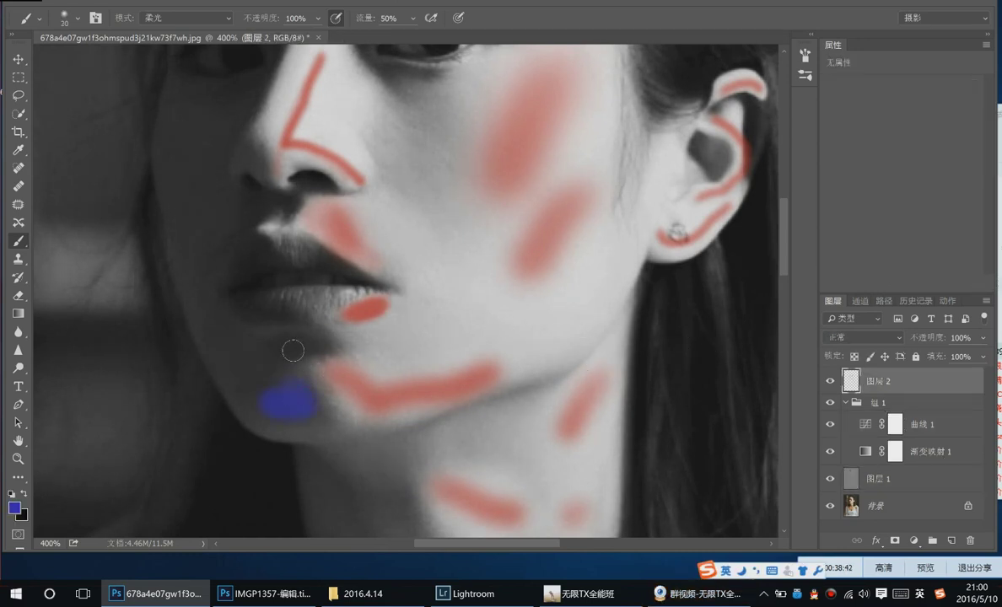
{"action": "left_click_drag", "start_coordinate": [280, 341], "coordinate": [319, 344]}
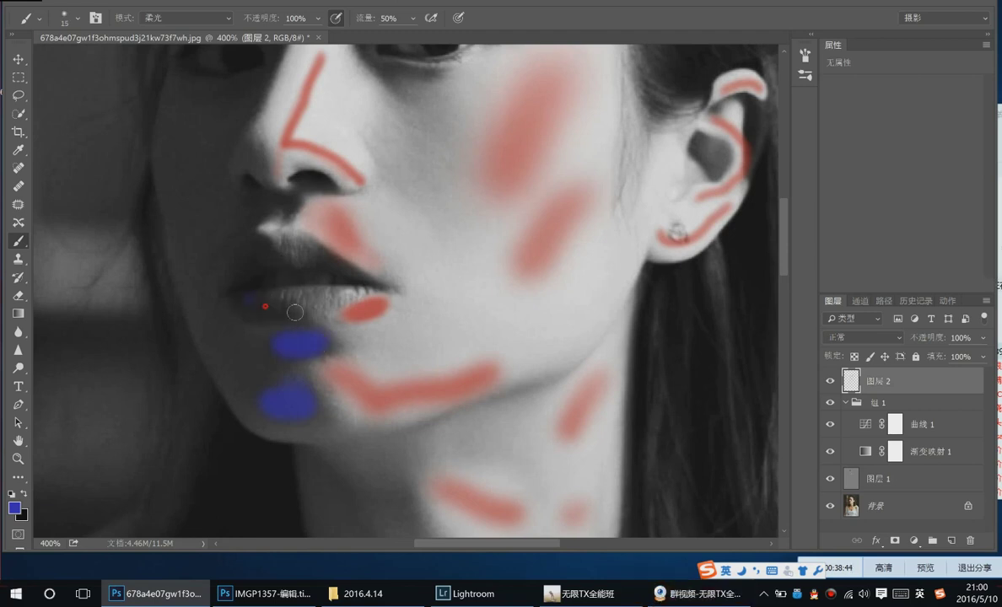
{"action": "left_click_drag", "start_coordinate": [246, 309], "coordinate": [301, 311]}
{"action": "mouse_move", "coordinate": [250, 267]}
{"action": "left_mouse_down"}
{"action": "mouse_move", "coordinate": [276, 252]}
{"action": "mouse_move", "coordinate": [335, 265]}
{"action": "left_mouse_up"}
Mark the inner eye socket, shaded nose side, skin beside the upper lip and eyebrow tail in blue
{"action": "left_click_drag", "start_coordinate": [317, 150], "coordinate": [460, 233]}
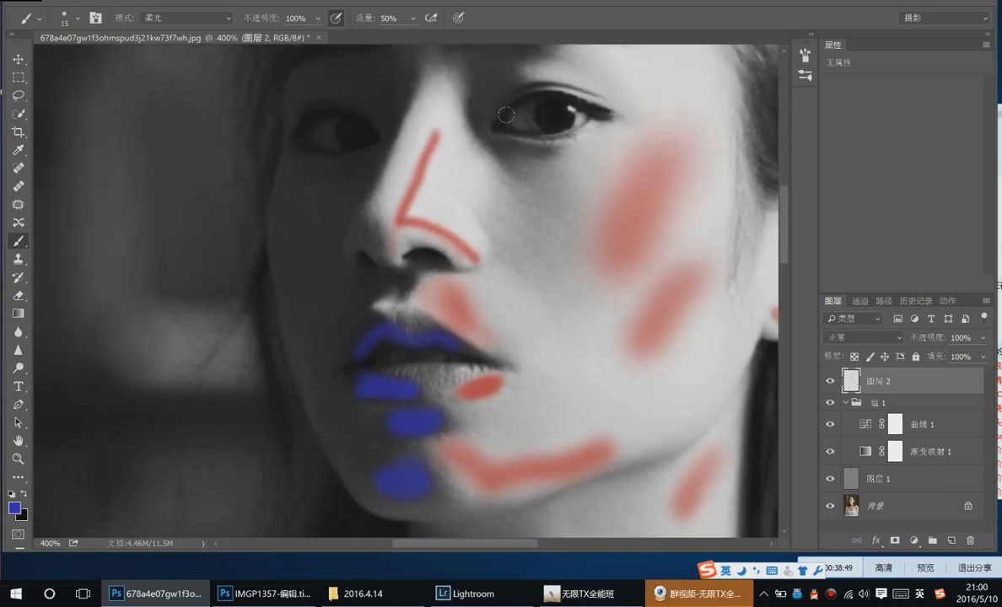
{"action": "mouse_move", "coordinate": [471, 118]}
{"action": "left_mouse_down"}
{"action": "mouse_move", "coordinate": [454, 144]}
{"action": "mouse_move", "coordinate": [511, 89]}
{"action": "left_mouse_up"}
{"action": "left_click_drag", "start_coordinate": [373, 130], "coordinate": [335, 254]}
{"action": "left_click_drag", "start_coordinate": [344, 348], "coordinate": [303, 367]}
{"action": "left_click_drag", "start_coordinate": [426, 286], "coordinate": [389, 387]}
{"action": "mouse_move", "coordinate": [504, 158]}
{"action": "left_mouse_down"}
{"action": "mouse_move", "coordinate": [547, 166]}
{"action": "mouse_move", "coordinate": [538, 167]}
{"action": "left_mouse_up"}
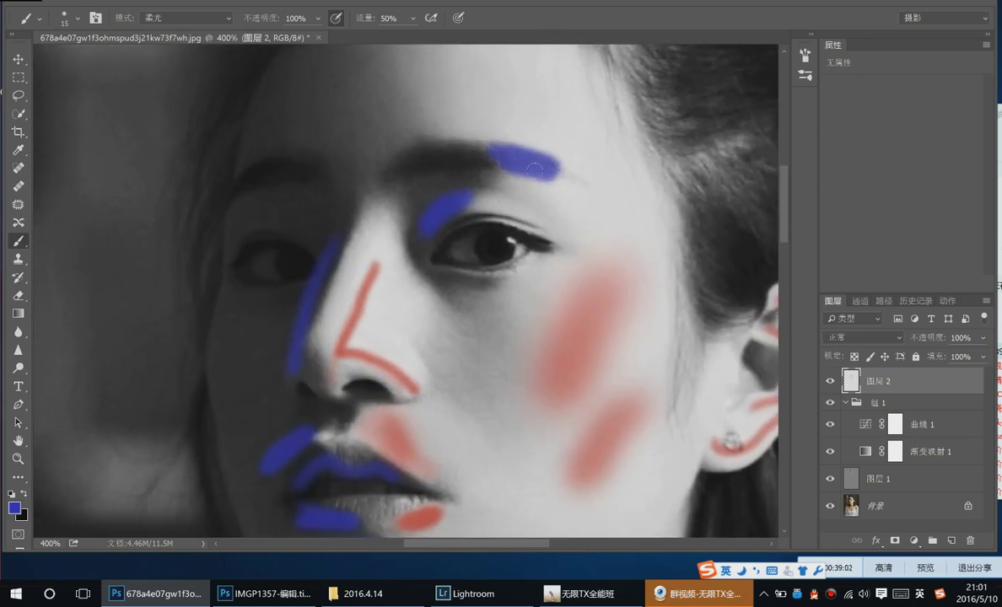
Set the foreground colour to red b42323 and mark the upper eyelid and the whites of both eyes
{"action": "left_click_drag", "start_coordinate": [453, 199], "coordinate": [490, 87]}
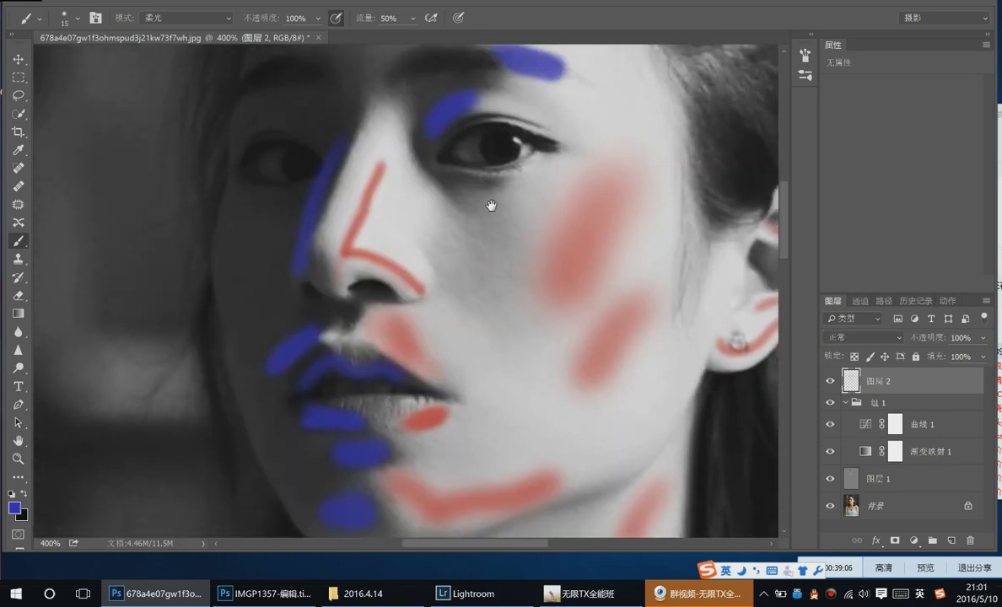
{"action": "left_click", "coordinate": [13, 508]}
{"action": "left_click", "coordinate": [513, 147]}
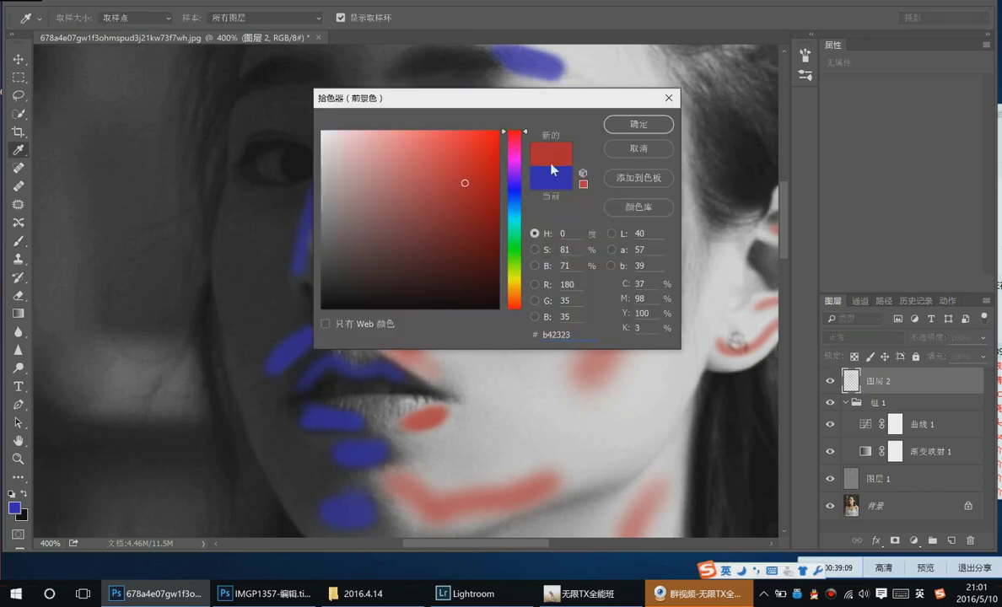
{"action": "left_click", "coordinate": [629, 124]}
{"action": "mouse_move", "coordinate": [507, 96]}
{"action": "left_mouse_down"}
{"action": "mouse_move", "coordinate": [552, 103]}
{"action": "mouse_move", "coordinate": [506, 106]}
{"action": "left_mouse_up"}
{"action": "left_click_drag", "start_coordinate": [493, 152], "coordinate": [476, 171]}
{"action": "mouse_move", "coordinate": [430, 169]}
{"action": "left_mouse_down"}
{"action": "mouse_move", "coordinate": [459, 168]}
{"action": "mouse_move", "coordinate": [452, 174]}
{"action": "left_mouse_up"}
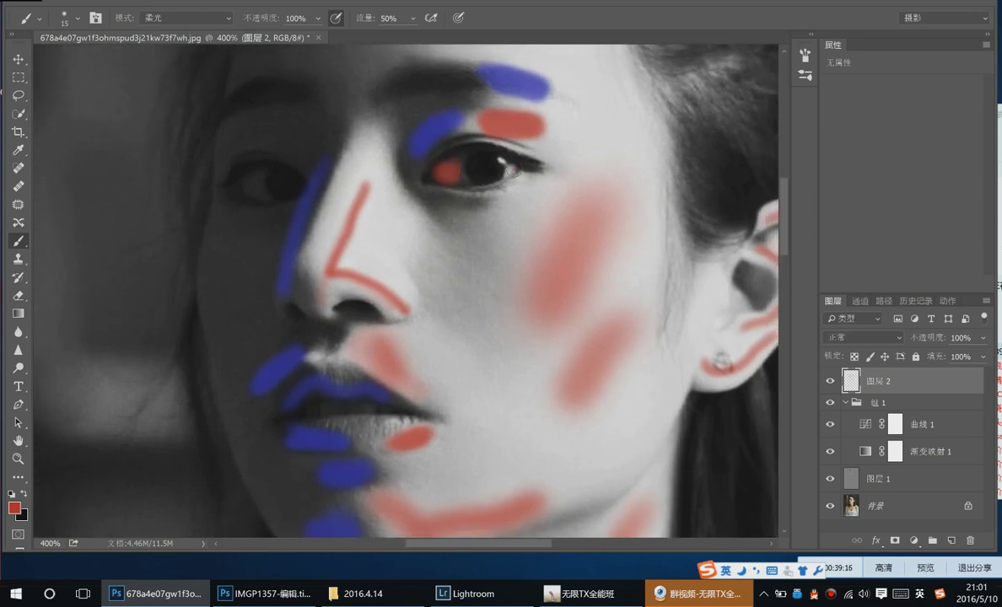
{"action": "left_click_drag", "start_coordinate": [241, 172], "coordinate": [258, 190]}
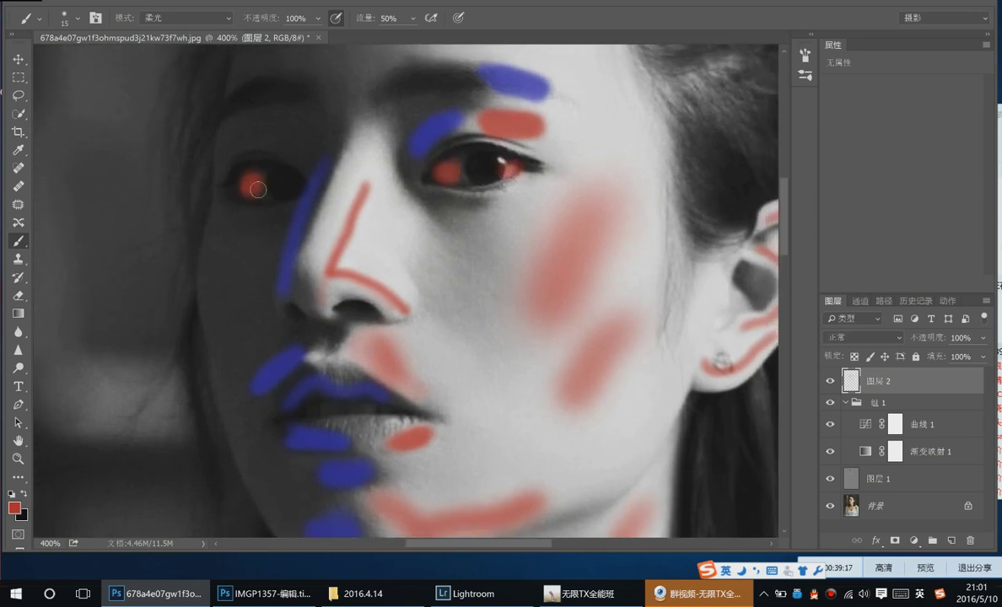
Scribble a red highlight mark over the forehead above the eyebrow on 图层 2
{"action": "left_click_drag", "start_coordinate": [425, 219], "coordinate": [494, 271]}
{"action": "mouse_move", "coordinate": [476, 196]}
{"action": "left_mouse_down"}
{"action": "mouse_move", "coordinate": [424, 272]}
{"action": "mouse_move", "coordinate": [399, 210]}
{"action": "mouse_move", "coordinate": [372, 287]}
{"action": "left_mouse_up"}
{"action": "left_click_drag", "start_coordinate": [466, 115], "coordinate": [546, 98]}
{"action": "mouse_move", "coordinate": [519, 177]}
{"action": "left_mouse_down"}
{"action": "mouse_move", "coordinate": [538, 134]}
{"action": "mouse_move", "coordinate": [426, 120]}
{"action": "mouse_move", "coordinate": [446, 184]}
{"action": "mouse_move", "coordinate": [500, 192]}
{"action": "mouse_move", "coordinate": [515, 140]}
{"action": "mouse_move", "coordinate": [522, 188]}
{"action": "mouse_move", "coordinate": [506, 182]}
{"action": "mouse_move", "coordinate": [540, 172]}
{"action": "mouse_move", "coordinate": [560, 204]}
{"action": "mouse_move", "coordinate": [477, 112]}
{"action": "mouse_move", "coordinate": [490, 127]}
{"action": "mouse_move", "coordinate": [460, 110]}
{"action": "left_mouse_up"}
Set the foreground colour to blue 1a219d and mark shadow lines down the shaded side of the neck
{"action": "left_click_drag", "start_coordinate": [395, 319], "coordinate": [425, 155]}
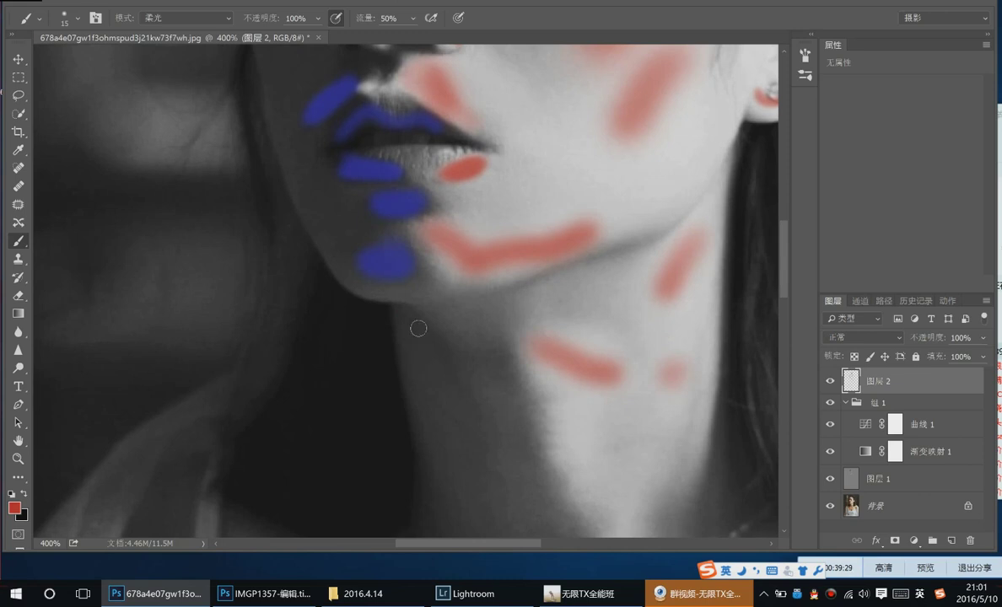
{"action": "left_click", "coordinate": [418, 328]}
{"action": "left_click", "coordinate": [17, 507]}
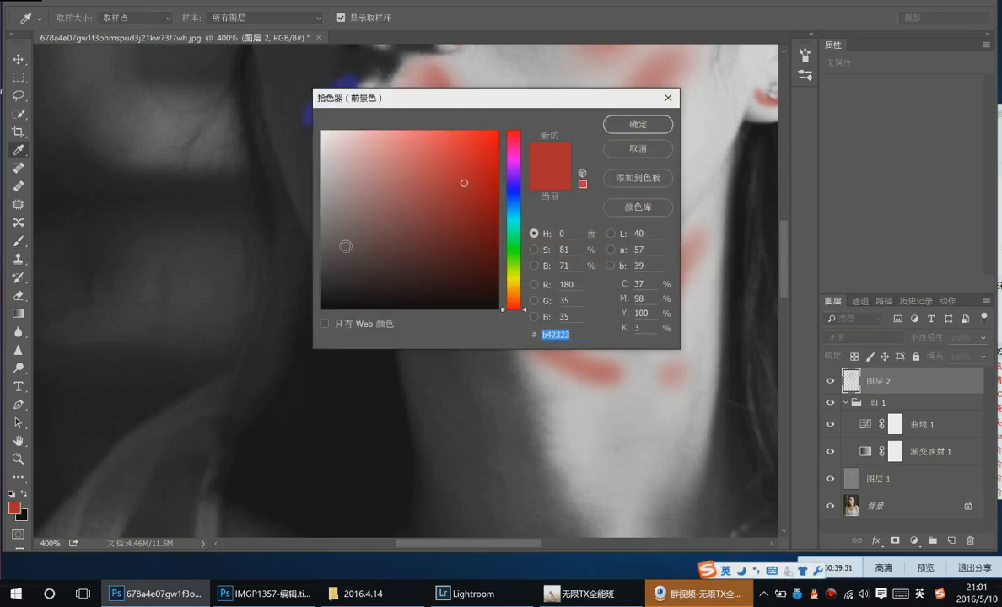
{"action": "left_click", "coordinate": [503, 194]}
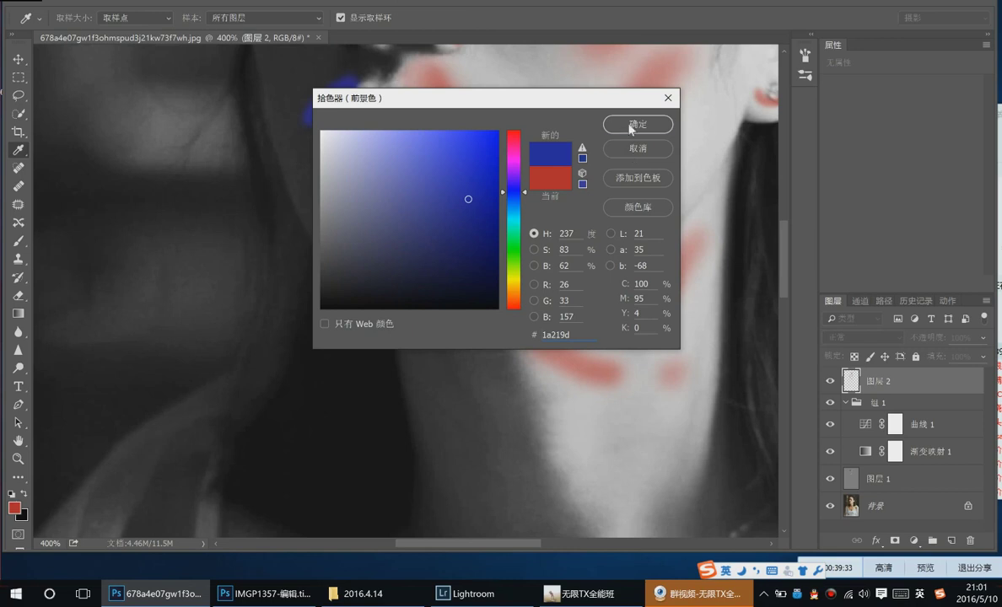
{"action": "left_click", "coordinate": [638, 124]}
{"action": "mouse_move", "coordinate": [415, 333]}
{"action": "left_mouse_down"}
{"action": "mouse_move", "coordinate": [456, 391]}
{"action": "mouse_move", "coordinate": [486, 485]}
{"action": "left_mouse_up"}
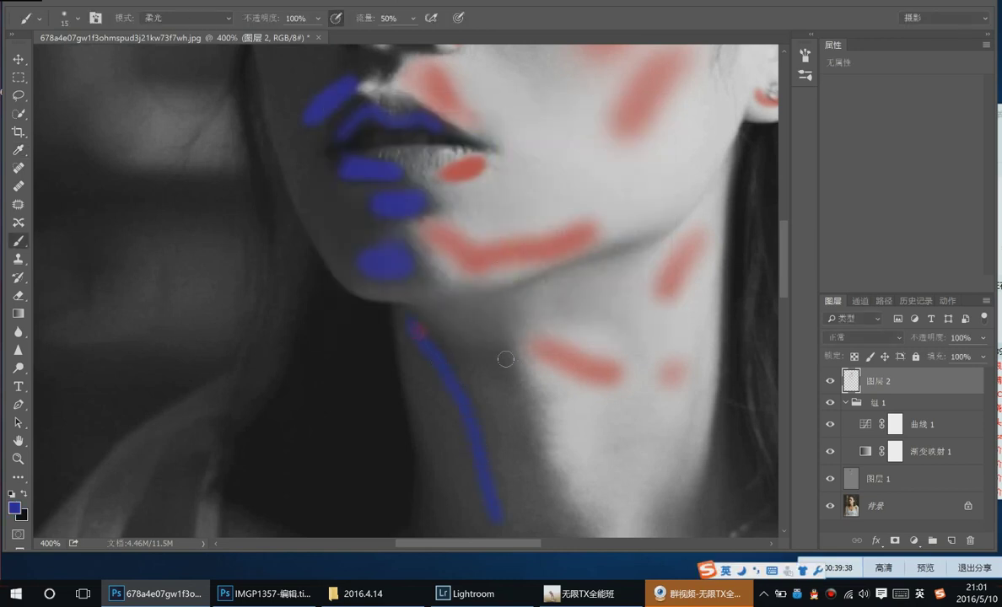
{"action": "left_click_drag", "start_coordinate": [498, 343], "coordinate": [544, 495]}
{"action": "left_click_drag", "start_coordinate": [401, 395], "coordinate": [403, 435]}
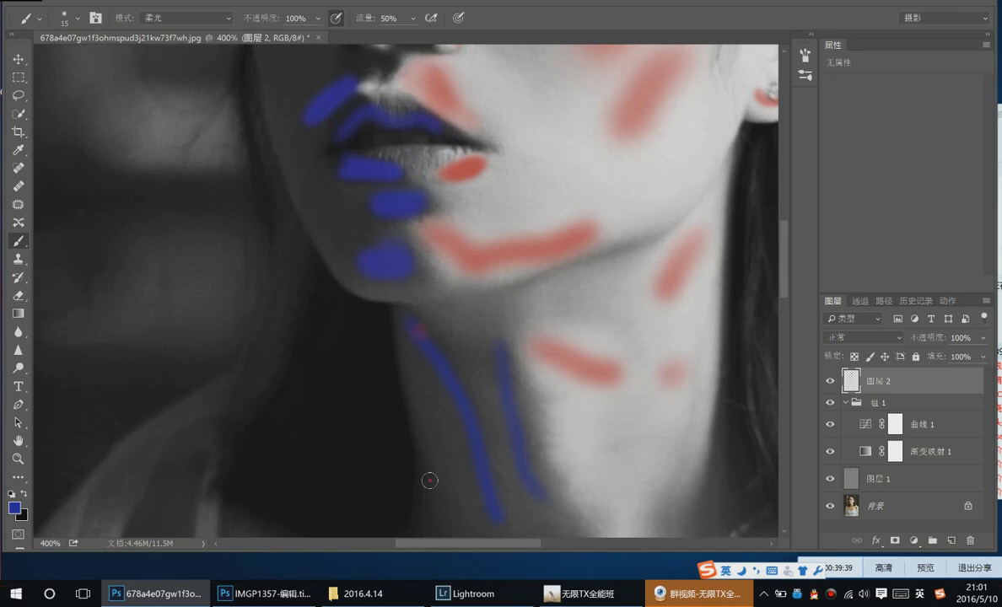
Hide 图层 2 to view the unmarked portrait and delete that layer with its red and blue marks
{"action": "key", "text": "ctrl+minus"}
{"action": "key", "text": "ctrl+minus"}
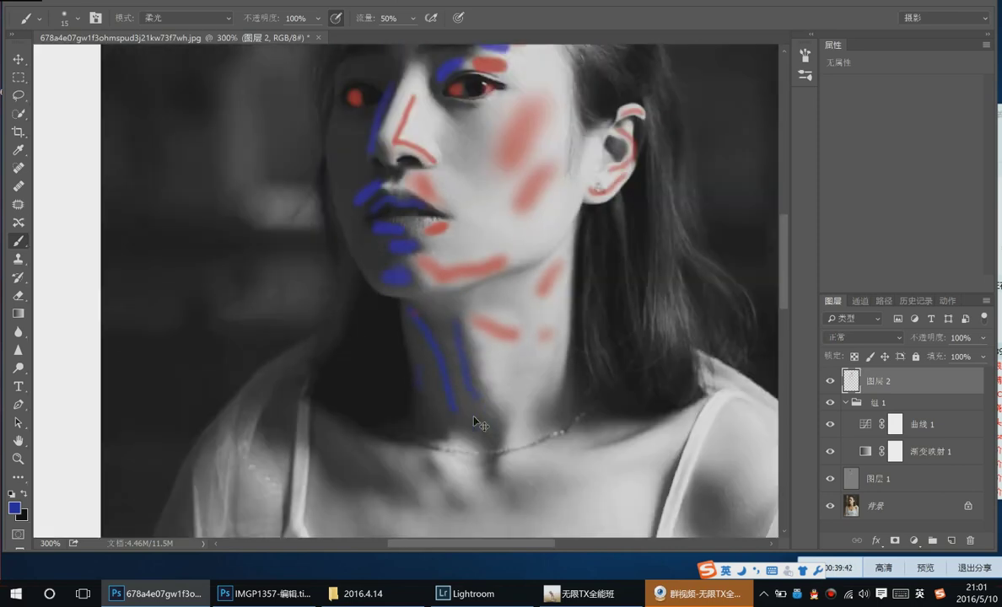
{"action": "left_click_drag", "start_coordinate": [434, 117], "coordinate": [374, 205]}
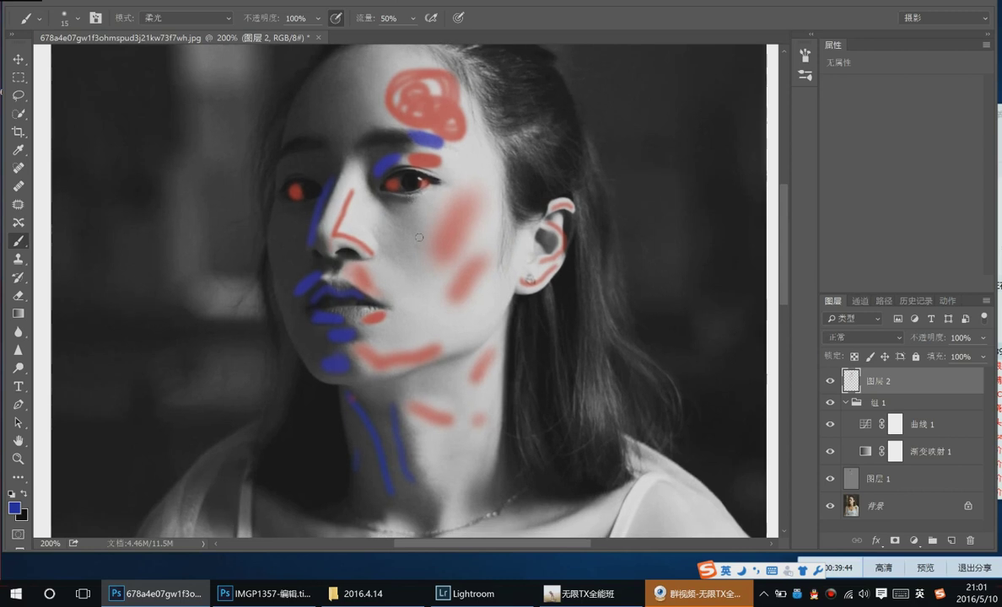
{"action": "left_click", "coordinate": [830, 381]}
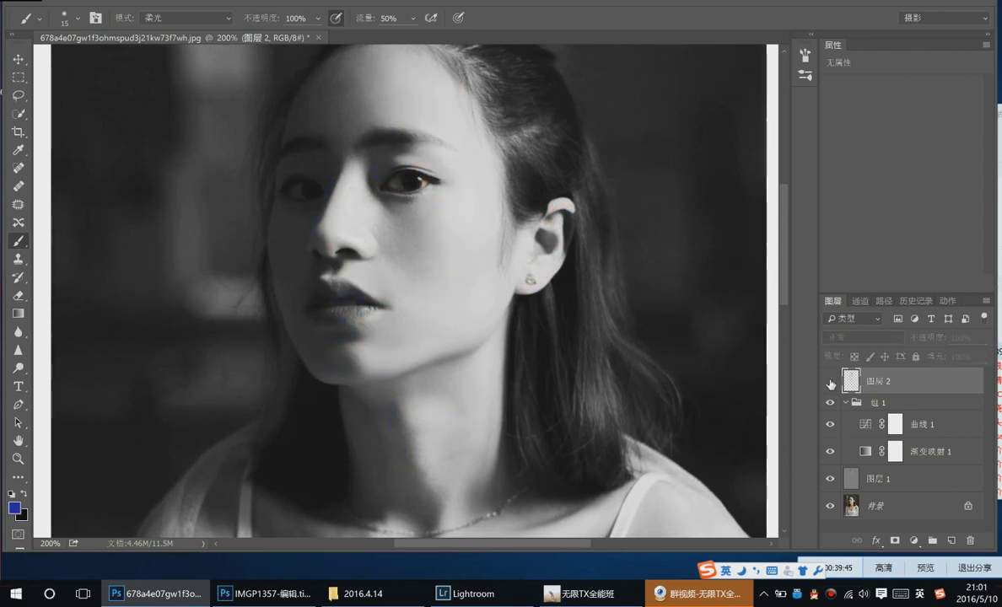
{"action": "key", "text": "Delete"}
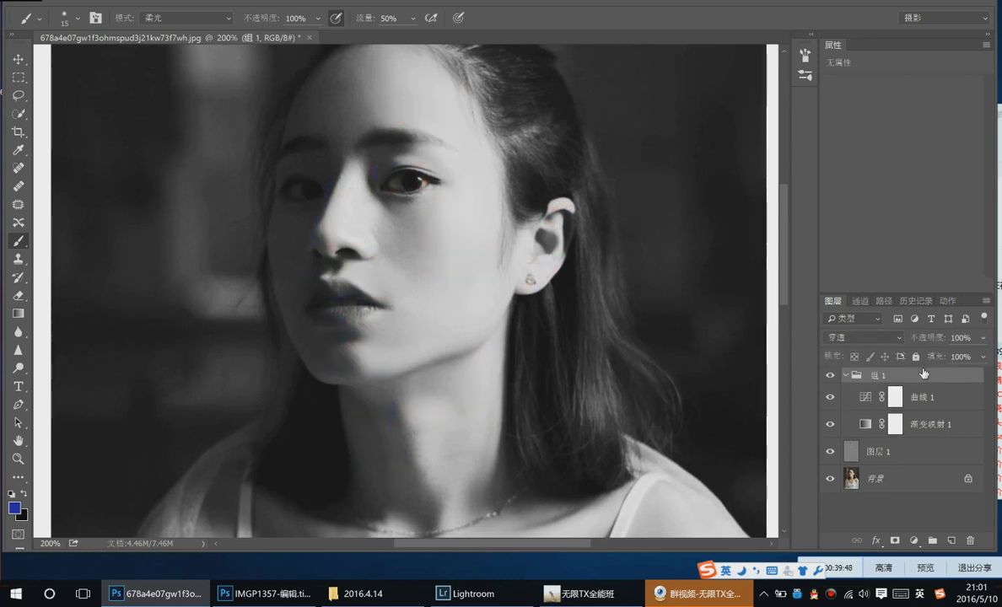
Select 图层 1 and activate the Brush tool for retouching the face at 300% zoom
{"action": "left_click", "coordinate": [871, 453]}
{"action": "key", "text": "z"}
{"action": "left_click", "coordinate": [352, 251]}
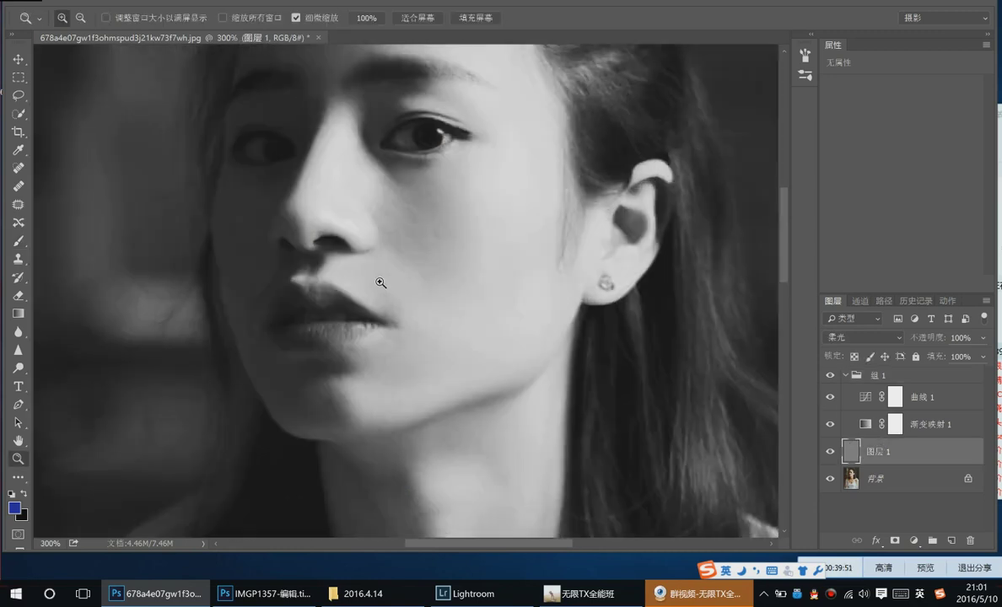
{"action": "key", "text": "b"}
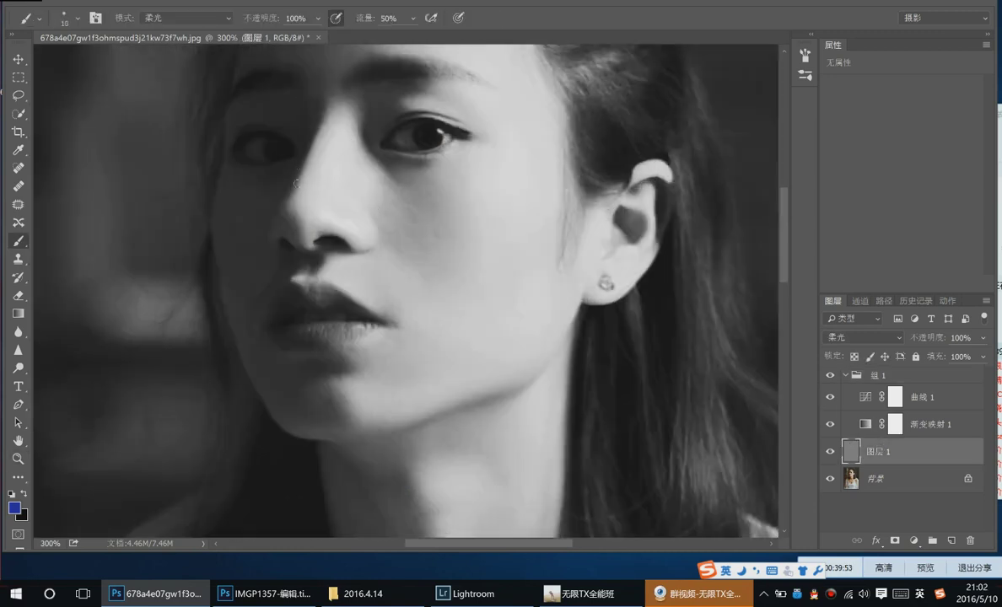
Reset the painting colours to black and white and darken the 曲线 1 curve to input 171, output 112
{"action": "left_click", "coordinate": [11, 494]}
{"action": "left_click", "coordinate": [23, 493]}
{"action": "left_click", "coordinate": [865, 402]}
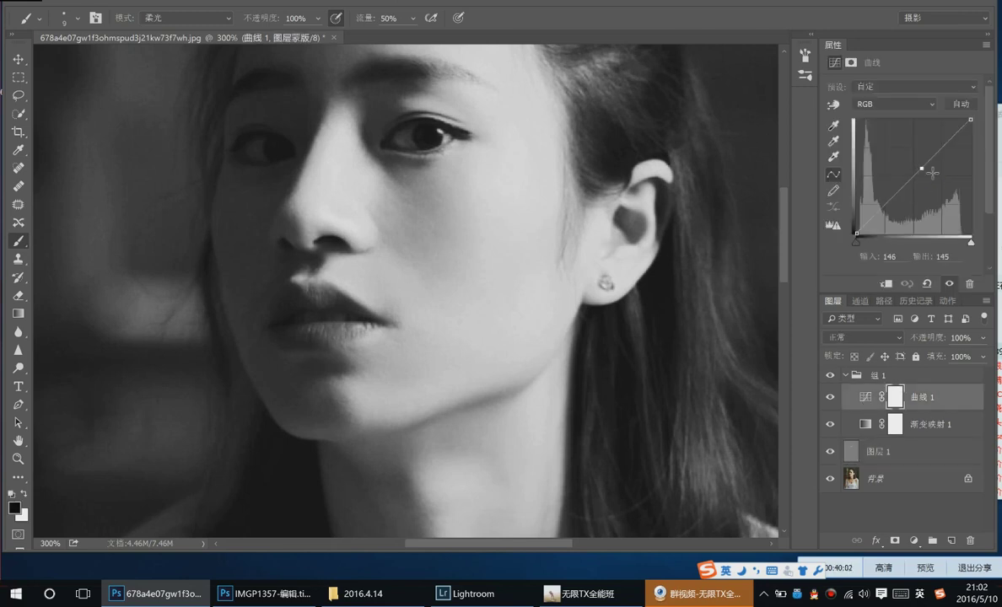
{"action": "left_click_drag", "start_coordinate": [924, 168], "coordinate": [936, 183]}
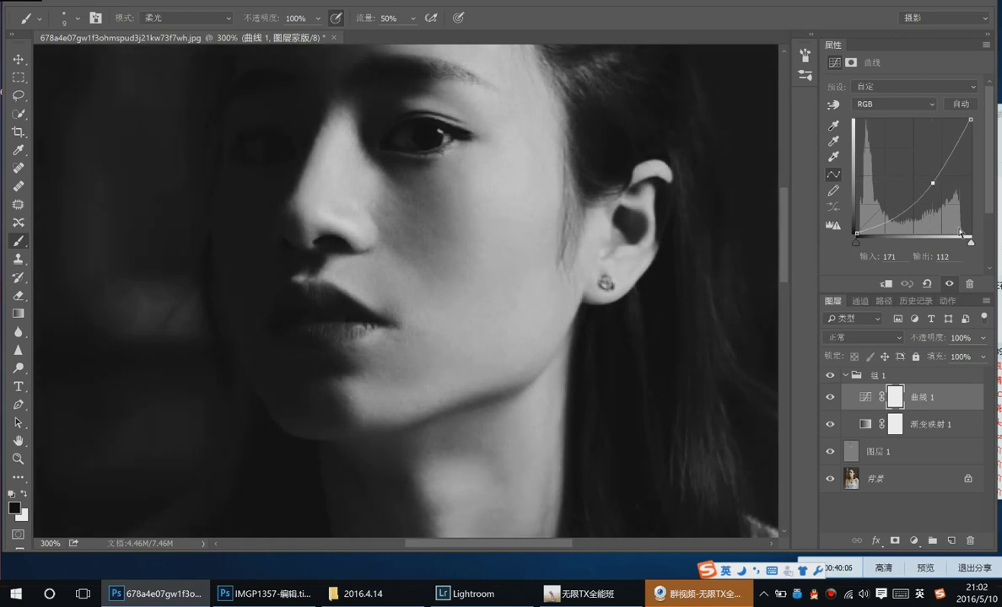
Select 图层 1 and paint white with a small soft-light brush over dark patches on the nose and lit cheek
{"action": "left_click", "coordinate": [851, 459]}
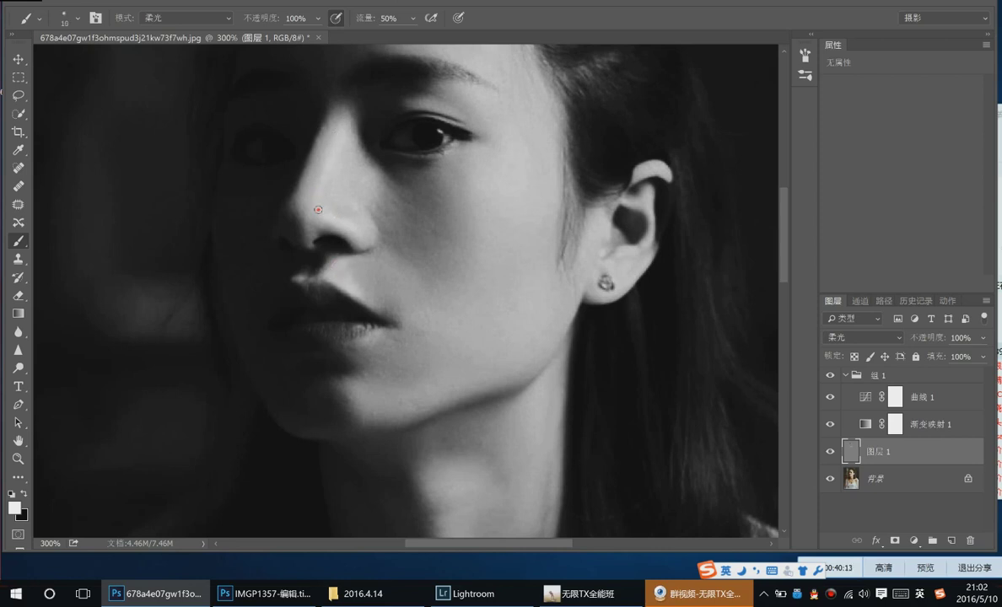
{"action": "key", "text": "bracketright"}
{"action": "key", "text": "bracketright"}
{"action": "key", "text": "bracketright"}
{"action": "mouse_move", "coordinate": [497, 161]}
{"action": "left_mouse_down"}
{"action": "mouse_move", "coordinate": [526, 246]}
{"action": "mouse_move", "coordinate": [505, 165]}
{"action": "mouse_move", "coordinate": [515, 216]}
{"action": "mouse_move", "coordinate": [359, 384]}
{"action": "left_mouse_up"}
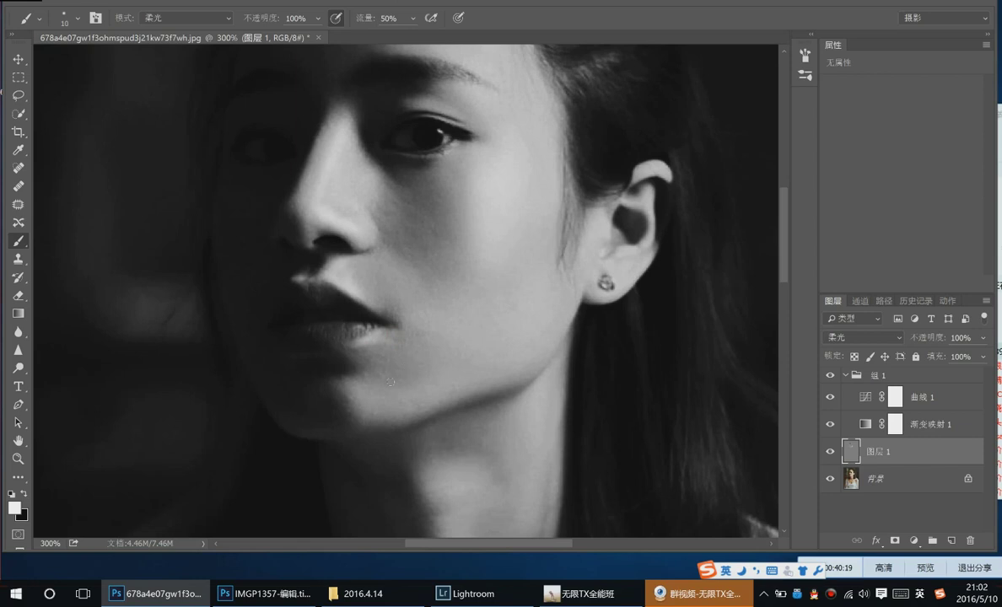
Enlarge the white brush to about 30–60 px and even out the cheek, upper eyelid and forehead above the brow
{"action": "key", "text": "bracketright"}
{"action": "key", "text": "bracketright"}
{"action": "key", "text": "bracketright"}
{"action": "key", "text": "bracketright"}
{"action": "key", "text": "bracketright"}
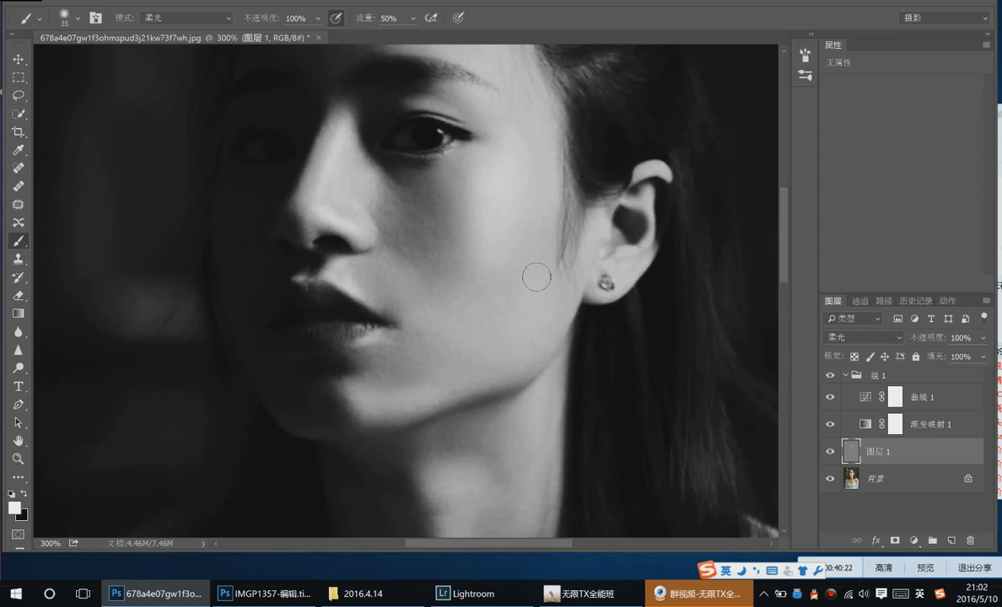
{"action": "key", "text": "bracketleft"}
{"action": "key", "text": "bracketleft"}
{"action": "key", "text": "bracketleft"}
{"action": "mouse_move", "coordinate": [417, 98]}
{"action": "left_mouse_down"}
{"action": "mouse_move", "coordinate": [386, 88]}
{"action": "mouse_move", "coordinate": [411, 88]}
{"action": "left_mouse_up"}
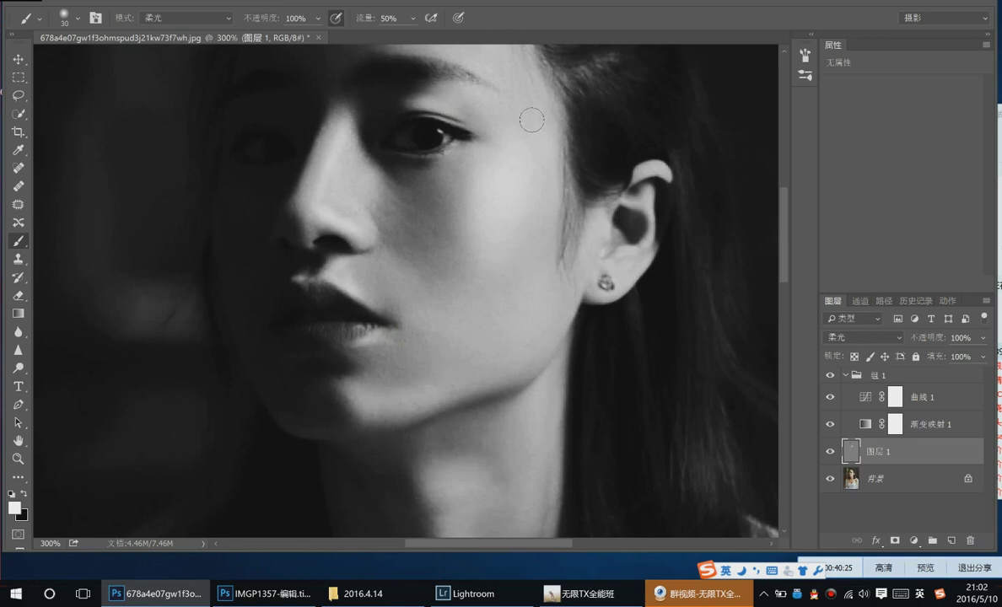
{"action": "mouse_move", "coordinate": [446, 161]}
{"action": "left_mouse_down"}
{"action": "mouse_move", "coordinate": [505, 203]}
{"action": "mouse_move", "coordinate": [489, 186]}
{"action": "left_mouse_up"}
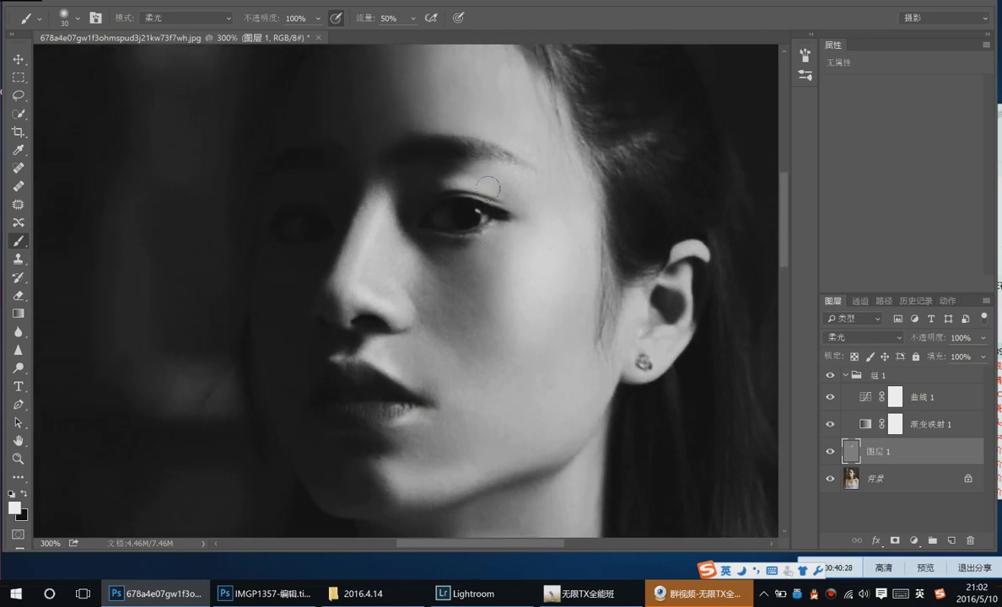
{"action": "left_click_drag", "start_coordinate": [468, 116], "coordinate": [510, 128]}
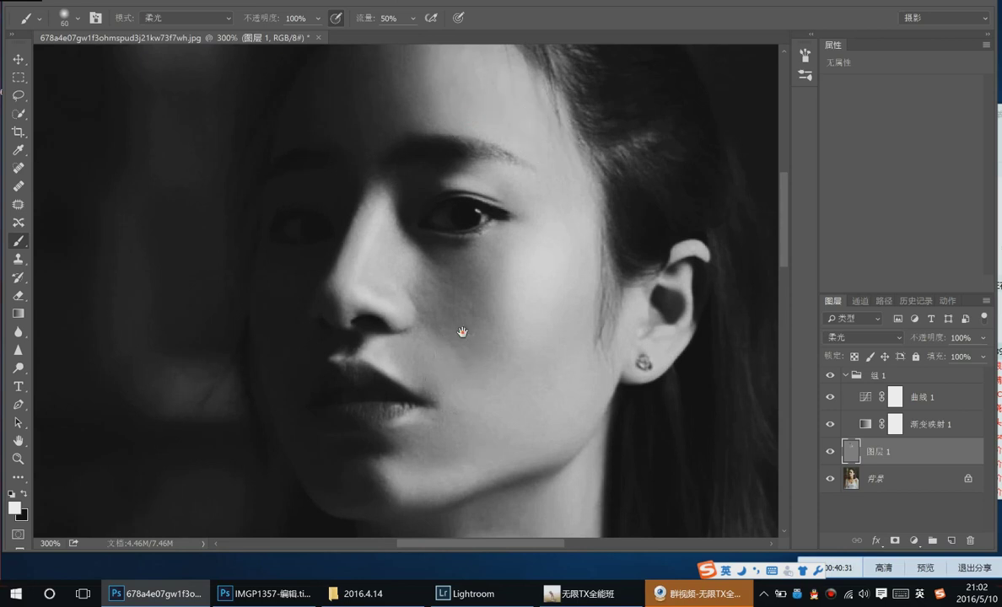
Brighten uneven shadow patches on the neck with the white brush, reducing its size to 30 px
{"action": "left_click_drag", "start_coordinate": [462, 332], "coordinate": [470, 162]}
{"action": "left_click_drag", "start_coordinate": [520, 337], "coordinate": [503, 376]}
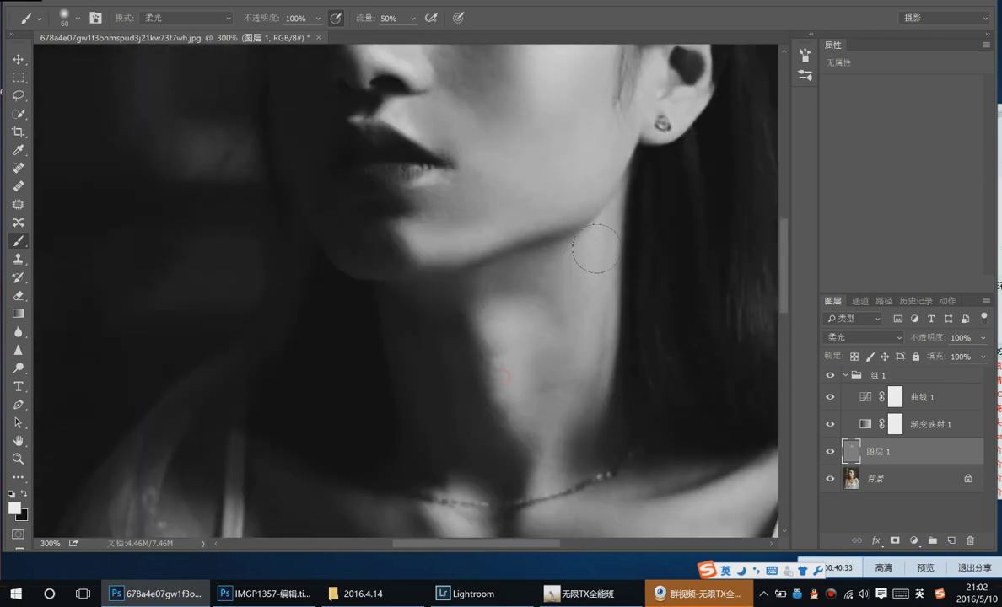
{"action": "key", "text": "bracketleft"}
{"action": "left_click_drag", "start_coordinate": [577, 425], "coordinate": [600, 275]}
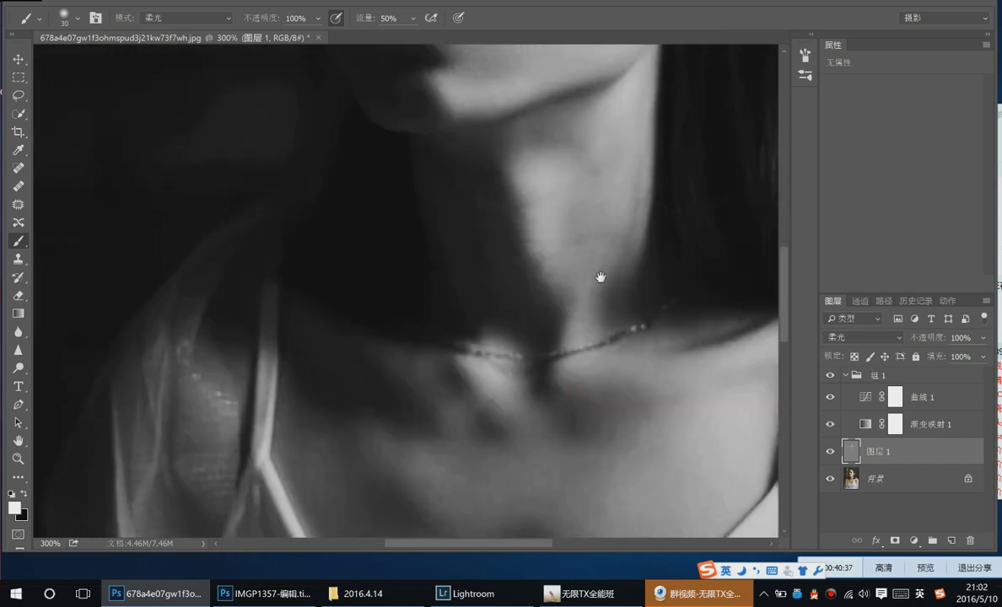
Smooth the skin below the jaw and the shadow on the bare shoulder with the 30 px white brush
{"action": "left_click_drag", "start_coordinate": [739, 364], "coordinate": [519, 349]}
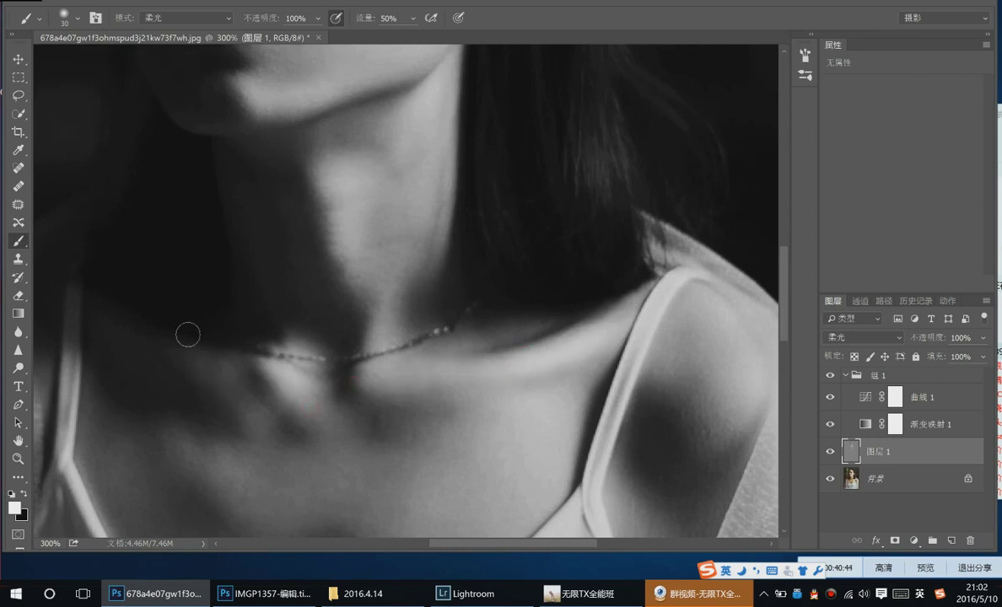
{"action": "left_click_drag", "start_coordinate": [392, 143], "coordinate": [371, 132]}
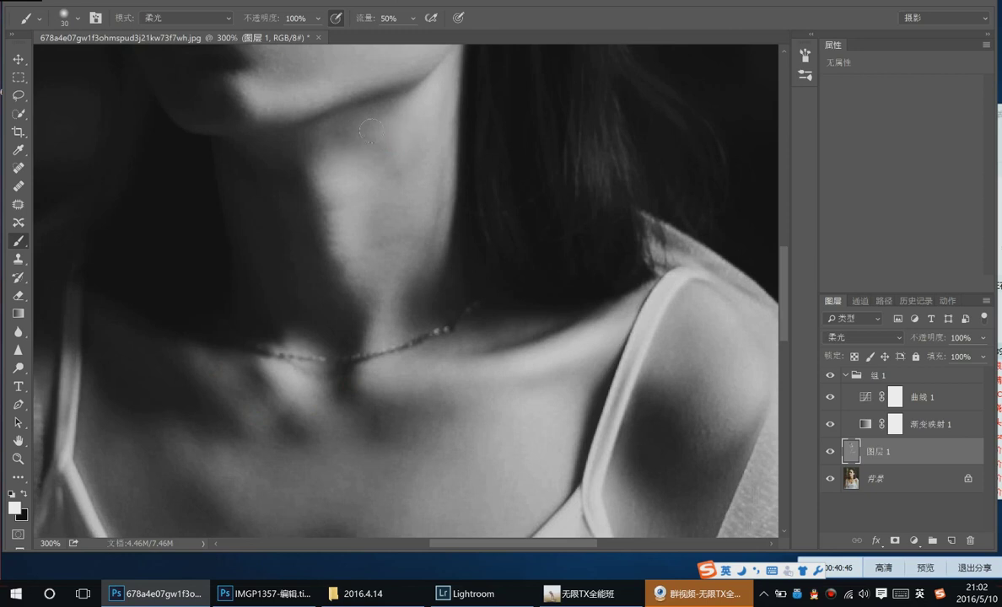
{"action": "left_click_drag", "start_coordinate": [593, 384], "coordinate": [550, 243]}
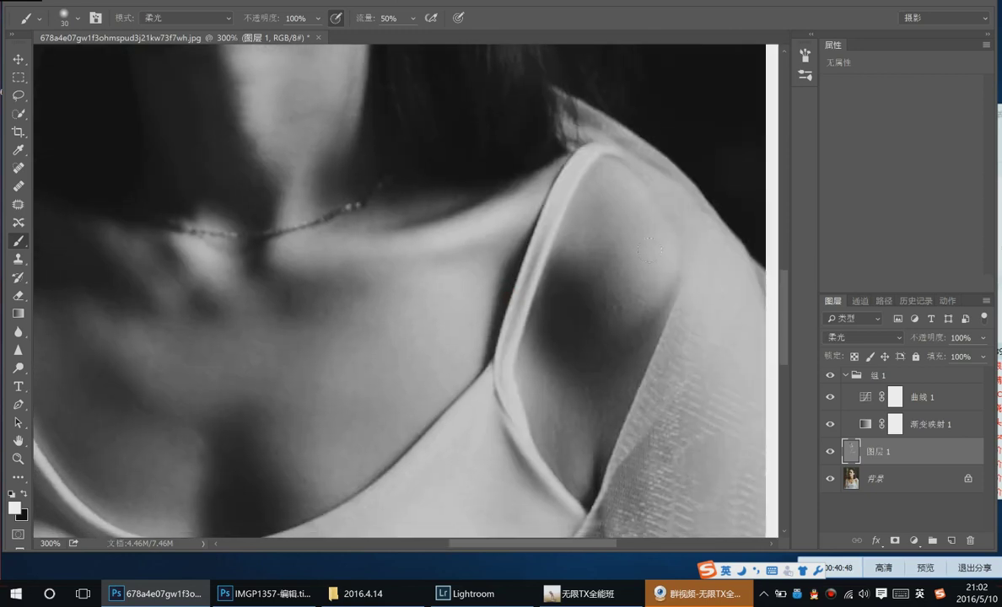
{"action": "mouse_move", "coordinate": [643, 279]}
{"action": "left_mouse_down"}
{"action": "mouse_move", "coordinate": [638, 233]}
{"action": "mouse_move", "coordinate": [633, 270]}
{"action": "mouse_move", "coordinate": [631, 222]}
{"action": "mouse_move", "coordinate": [607, 308]}
{"action": "left_mouse_up"}
Switch the brush to black and deepen the shading around the mouth and beside the nose, enlarging it to 35 px
{"action": "scroll", "coordinate": [376, 330], "scroll_direction": "up", "scroll_amount": 5}
{"action": "left_click_drag", "start_coordinate": [376, 330], "coordinate": [575, 336]}
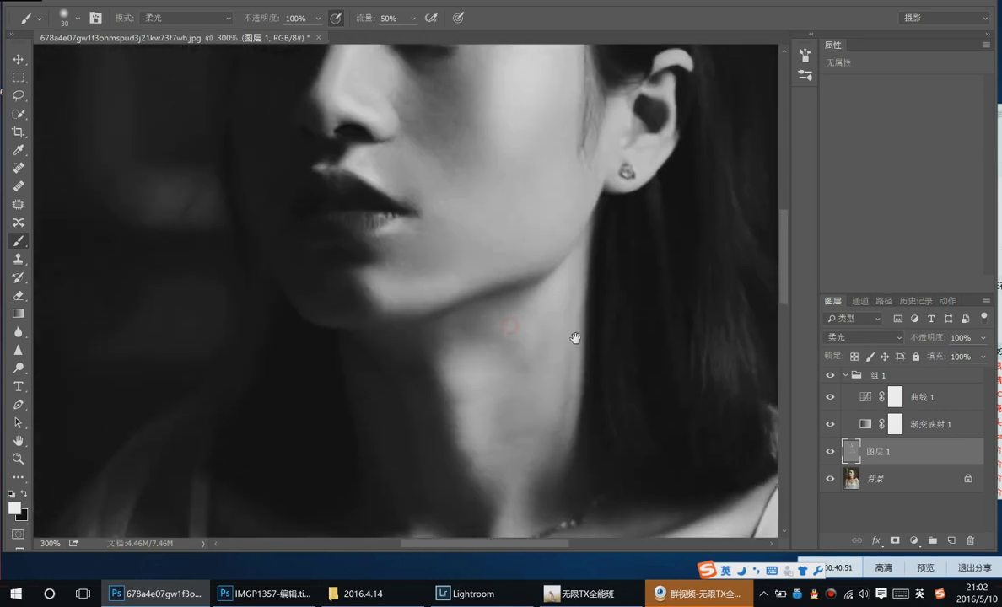
{"action": "key", "text": "x"}
{"action": "left_click_drag", "start_coordinate": [280, 324], "coordinate": [453, 237]}
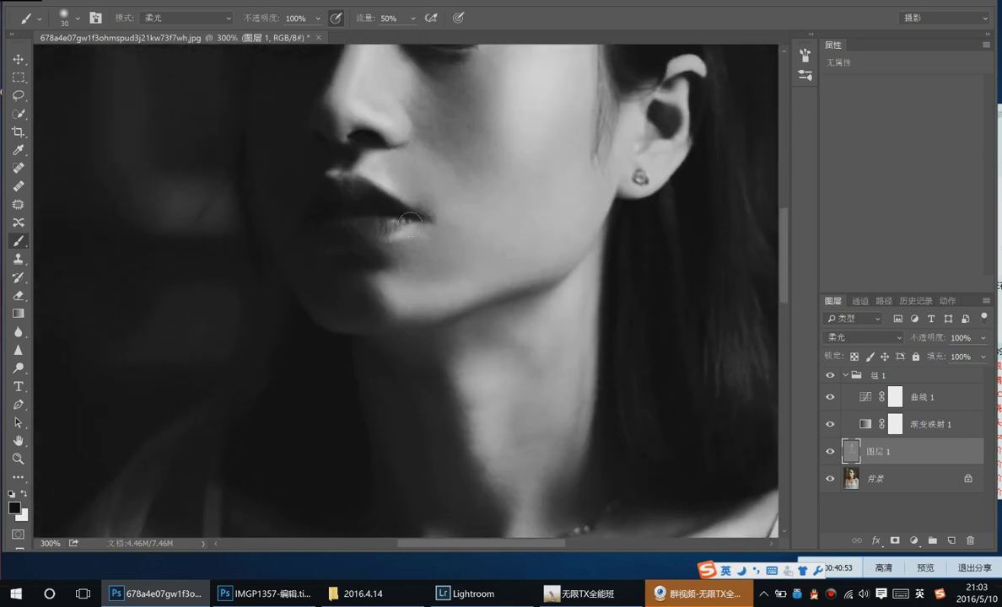
{"action": "left_click_drag", "start_coordinate": [375, 271], "coordinate": [371, 324]}
{"action": "key", "text": "bracketright"}
{"action": "mouse_move", "coordinate": [362, 164]}
{"action": "left_mouse_down"}
{"action": "mouse_move", "coordinate": [332, 145]}
{"action": "mouse_move", "coordinate": [362, 157]}
{"action": "left_mouse_up"}
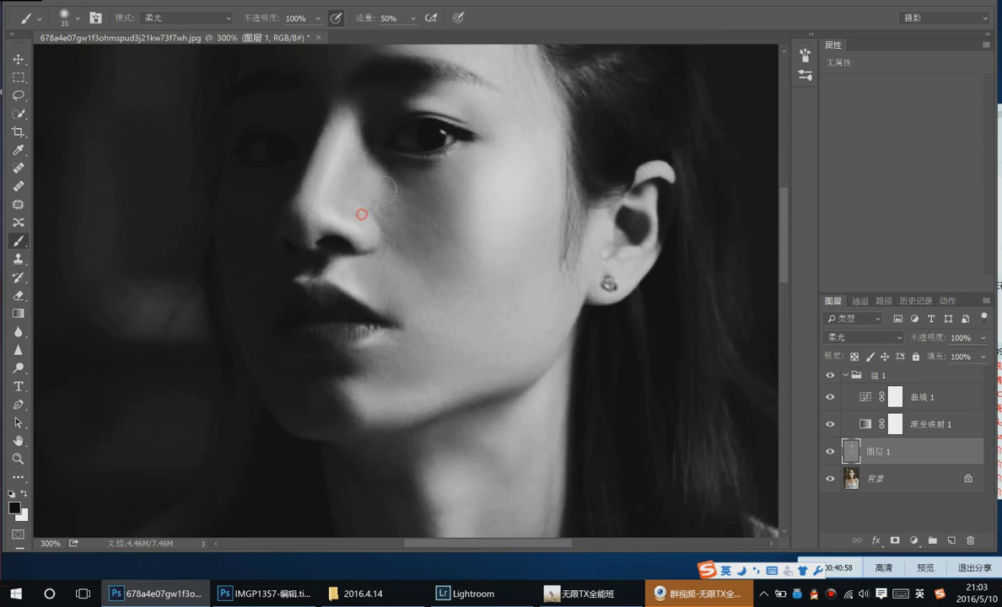
Darken the eyebrow with a 10 px black brush, then shade above the upper lip with the brush at about 45 px
{"action": "left_click_drag", "start_coordinate": [428, 121], "coordinate": [417, 202]}
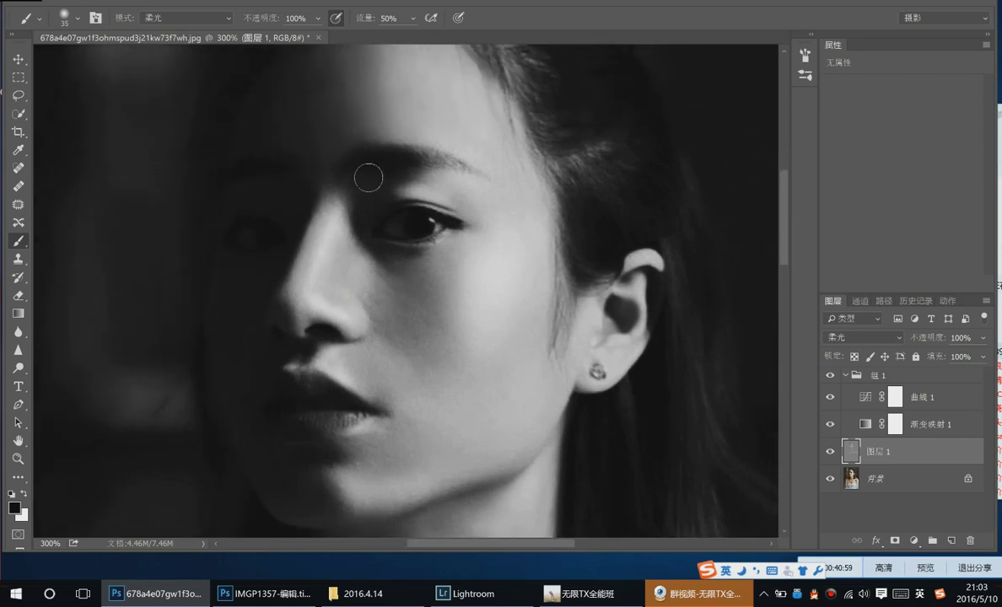
{"action": "key", "text": "bracketleft"}
{"action": "key", "text": "bracketleft"}
{"action": "key", "text": "bracketleft"}
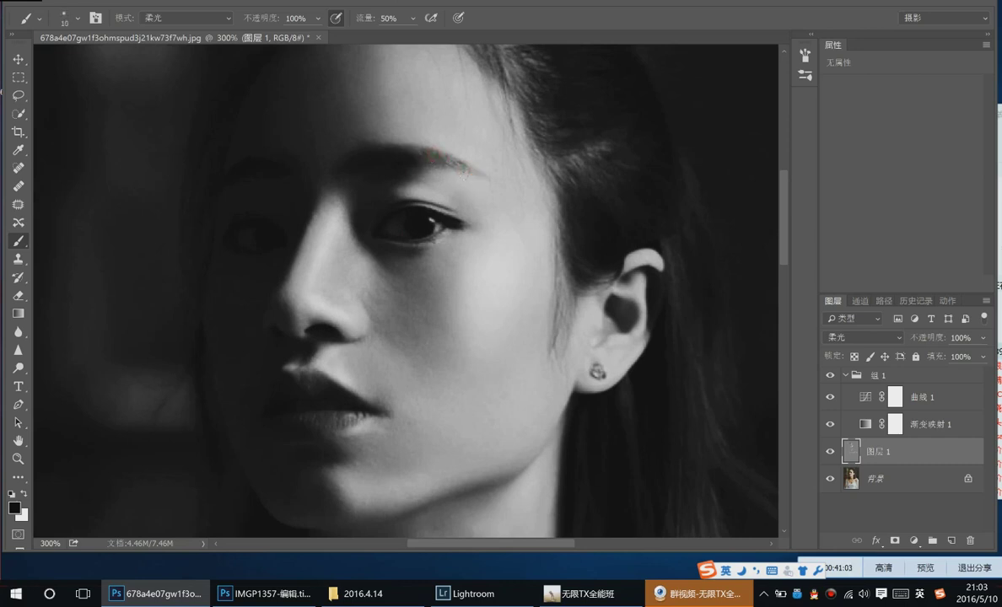
{"action": "mouse_move", "coordinate": [424, 288]}
{"action": "left_mouse_down"}
{"action": "mouse_move", "coordinate": [553, 234]}
{"action": "mouse_move", "coordinate": [526, 291]}
{"action": "mouse_move", "coordinate": [503, 285]}
{"action": "mouse_move", "coordinate": [474, 245]}
{"action": "left_mouse_up"}
{"action": "key", "text": "bracketright"}
{"action": "key", "text": "bracketright"}
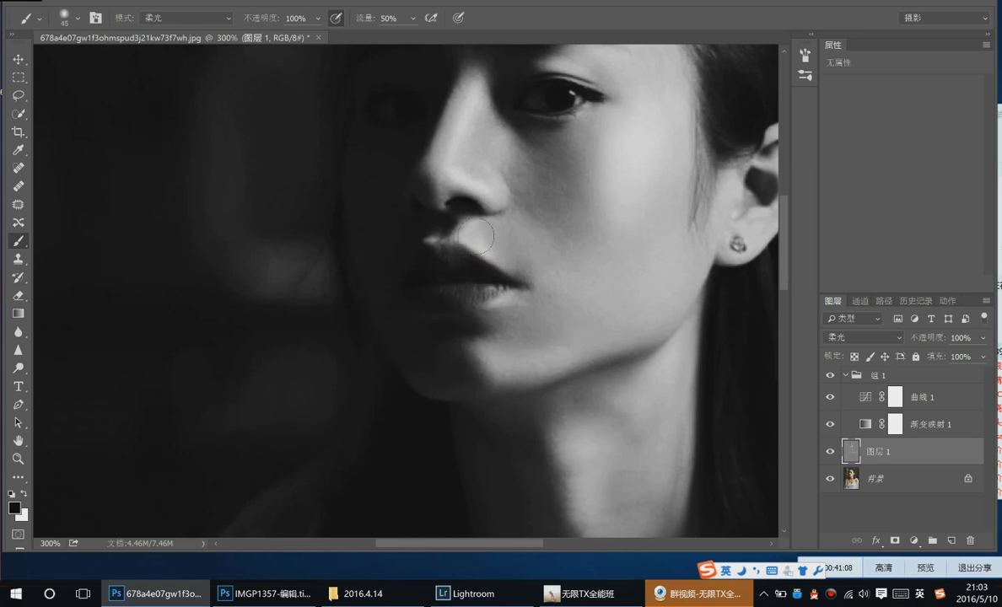
Set the brush opacity to 20% and brighten the 曲线 1 curve to input 124, output 178
{"action": "key", "text": "2"}
{"action": "left_click", "coordinate": [865, 397]}
{"action": "left_click_drag", "start_coordinate": [931, 182], "coordinate": [911, 152]}
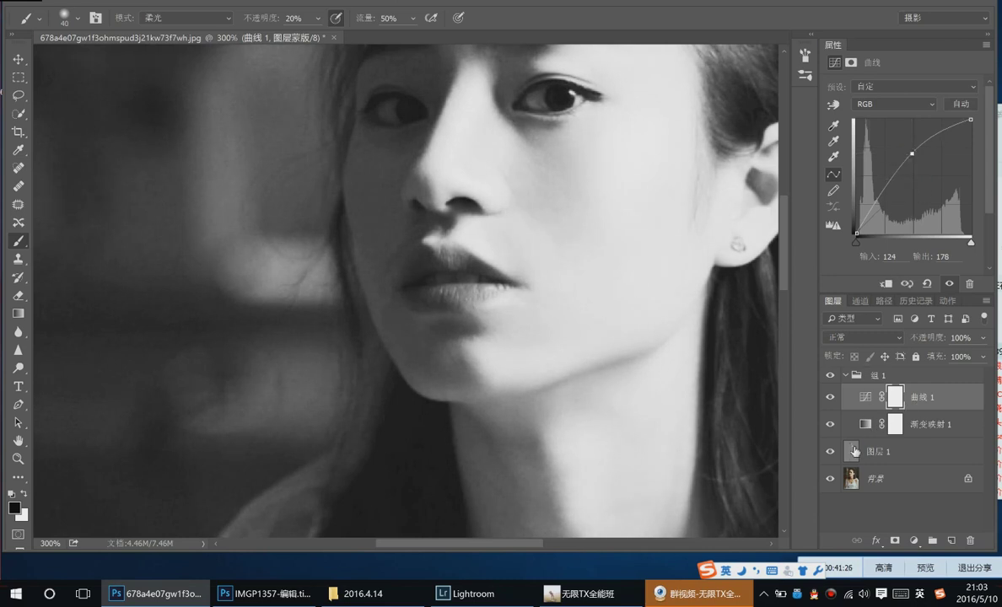
Select 图层 1 and darken the bright spots on the lips with a 10 px black brush
{"action": "left_click", "coordinate": [881, 451]}
{"action": "key", "text": "bracketleft"}
{"action": "key", "text": "bracketleft"}
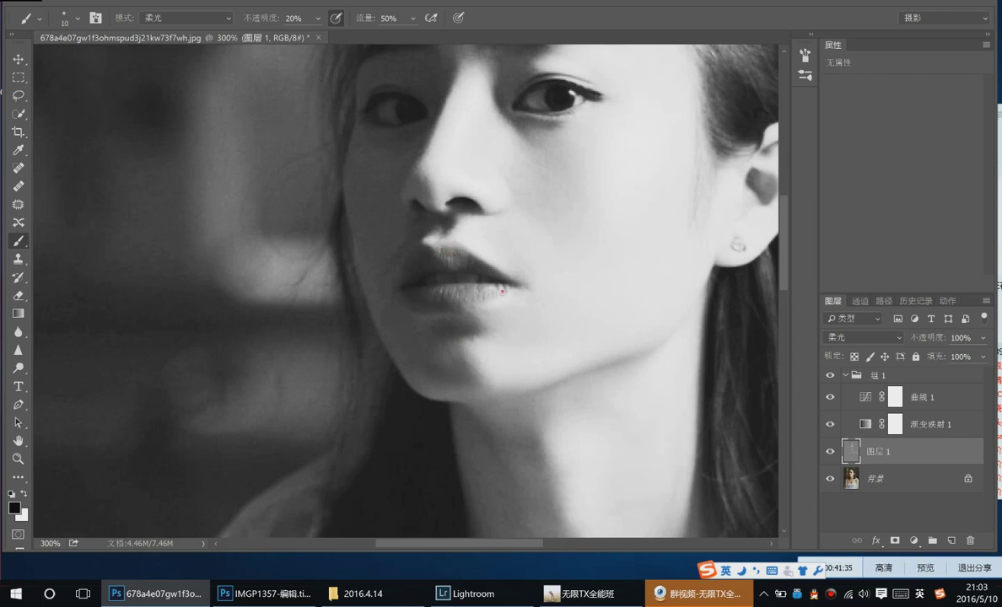
Shade the skin between the eyebrows at the nose bridge with a 15 px black brush
{"action": "key", "text": "bracketright"}
{"action": "key", "text": "v"}
{"action": "mouse_move", "coordinate": [444, 124]}
{"action": "left_mouse_down"}
{"action": "mouse_move", "coordinate": [453, 152]}
{"action": "mouse_move", "coordinate": [440, 184]}
{"action": "left_mouse_up"}
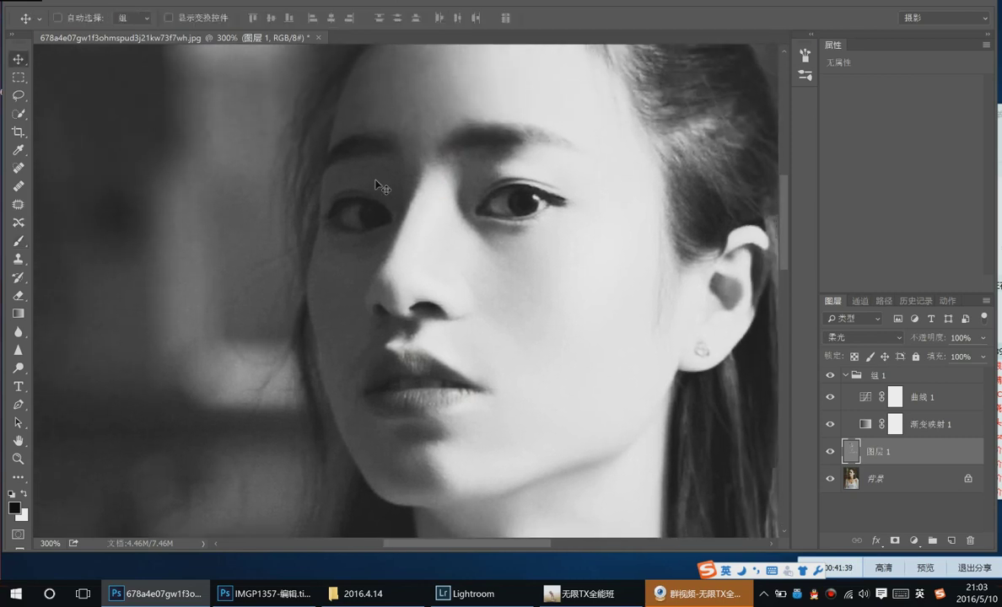
{"action": "key", "text": "b"}
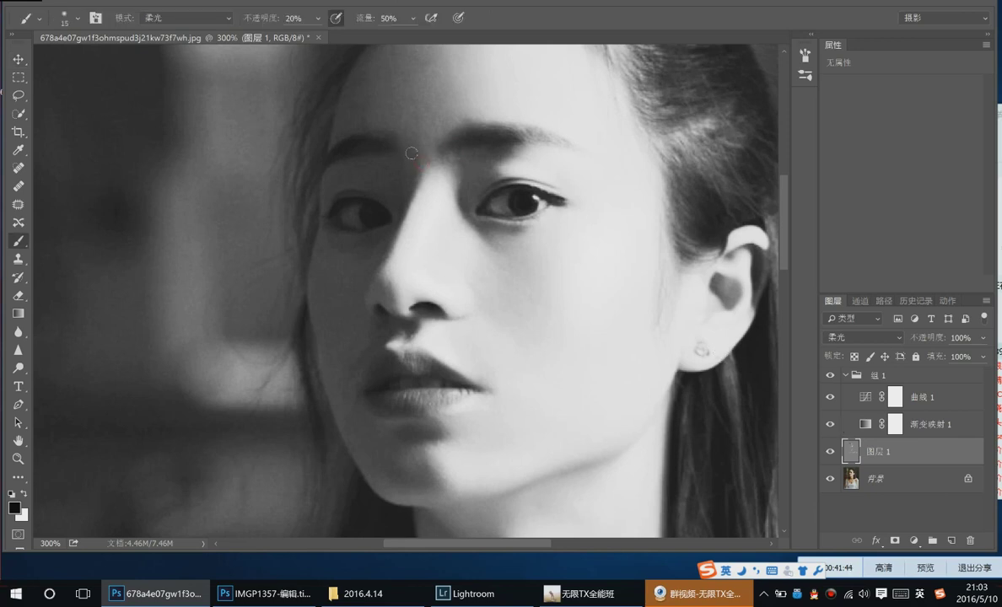
Even out the forehead tones with the black brush enlarged to 40 px
{"action": "left_click_drag", "start_coordinate": [442, 143], "coordinate": [409, 206]}
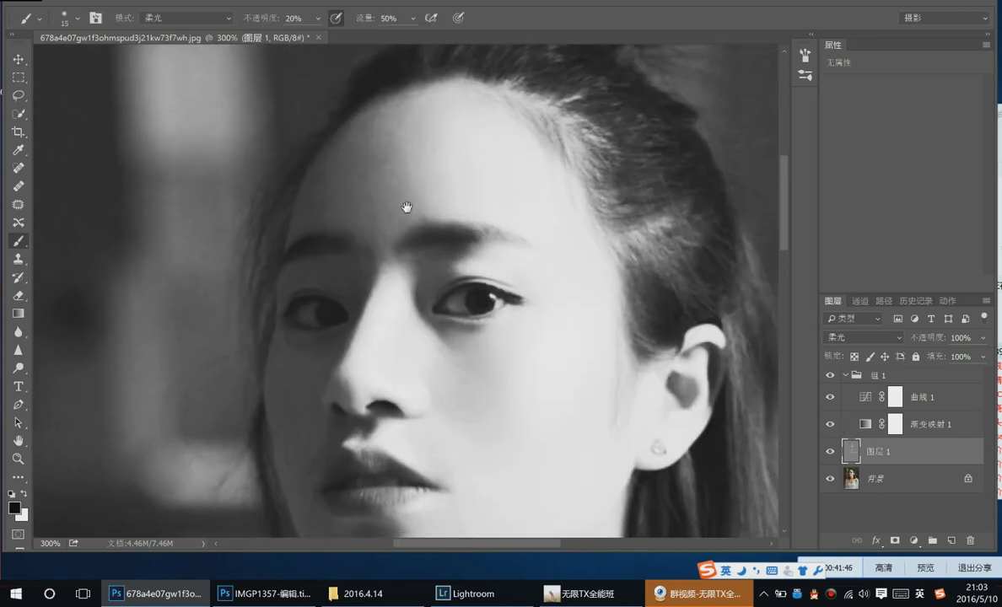
{"action": "key", "text": "bracketright"}
{"action": "key", "text": "bracketright"}
{"action": "key", "text": "bracketright"}
{"action": "key", "text": "bracketright"}
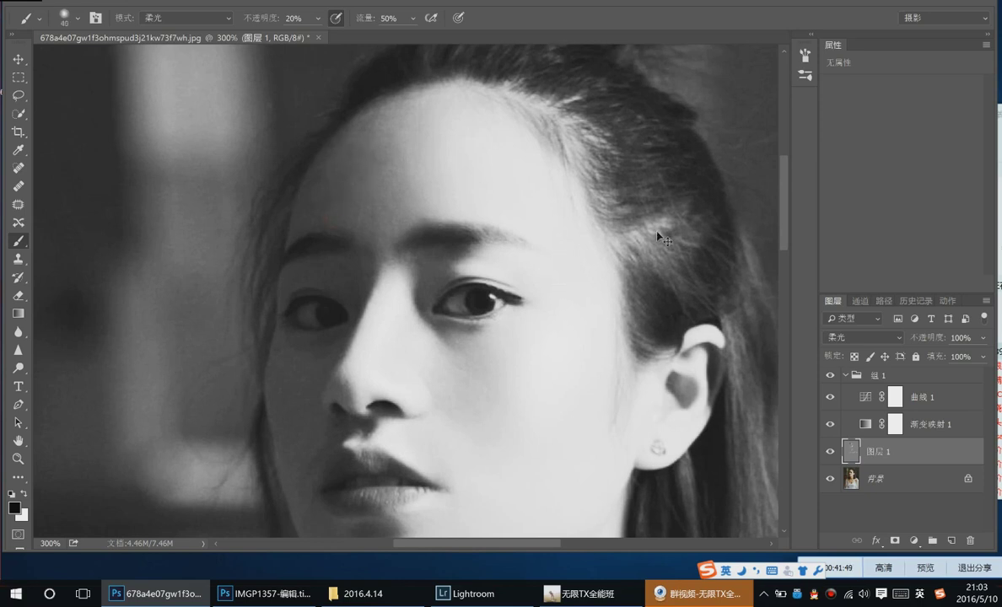
Switch the brush to white and lighten small dark areas around the eyes and nose at about 10 px
{"action": "key", "text": "ctrl+minus"}
{"action": "key", "text": "ctrl+minus"}
{"action": "key", "text": "ctrl+minus"}
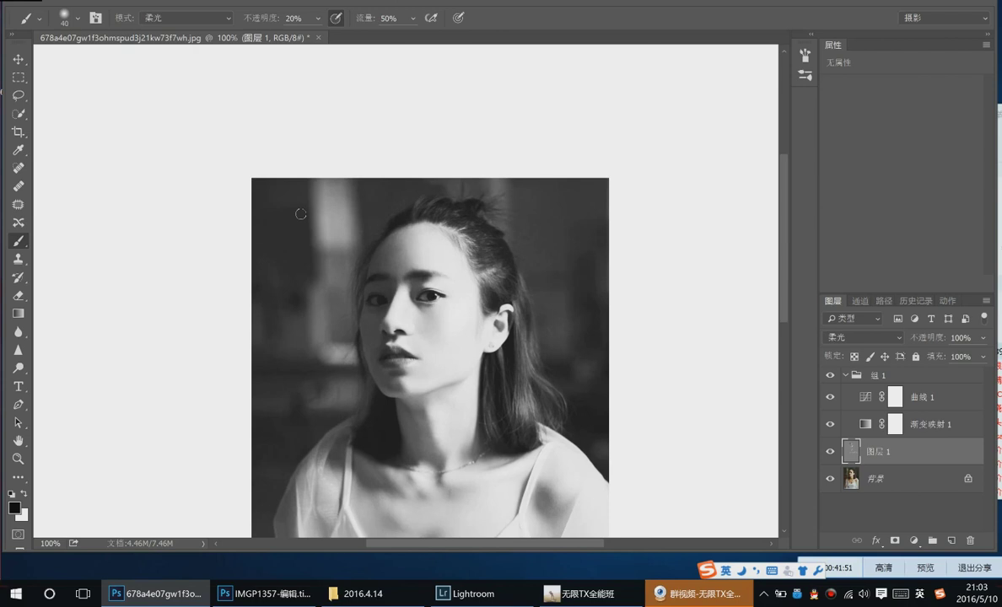
{"action": "key", "text": "z"}
{"action": "left_click", "coordinate": [458, 301]}
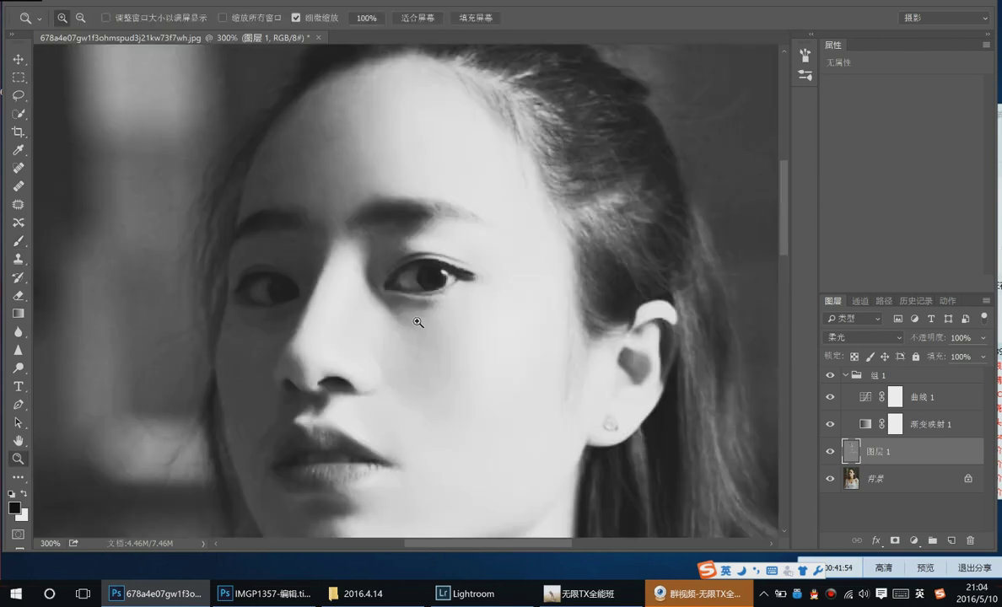
{"action": "key", "text": "x"}
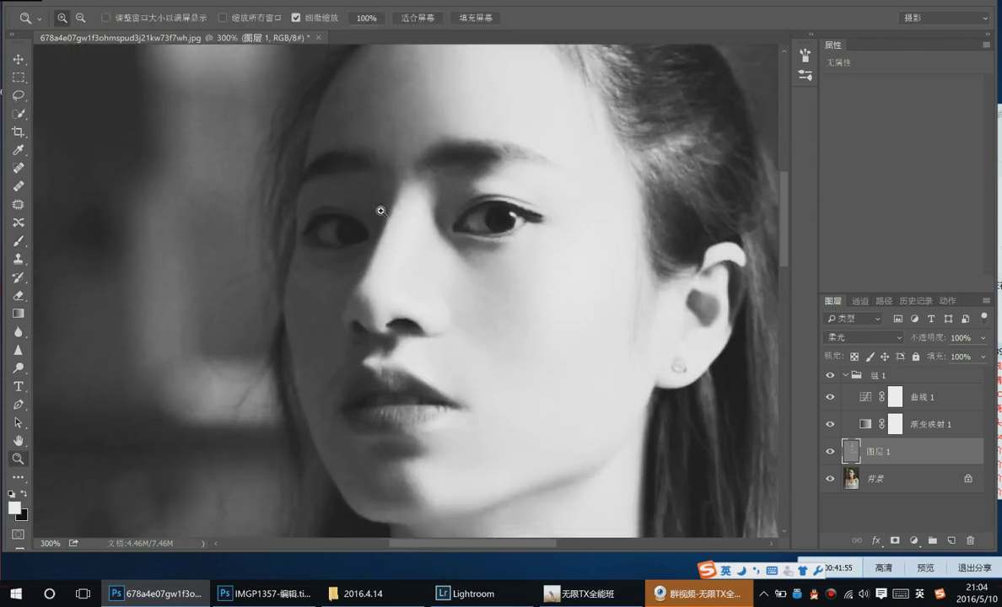
{"action": "key", "text": "b"}
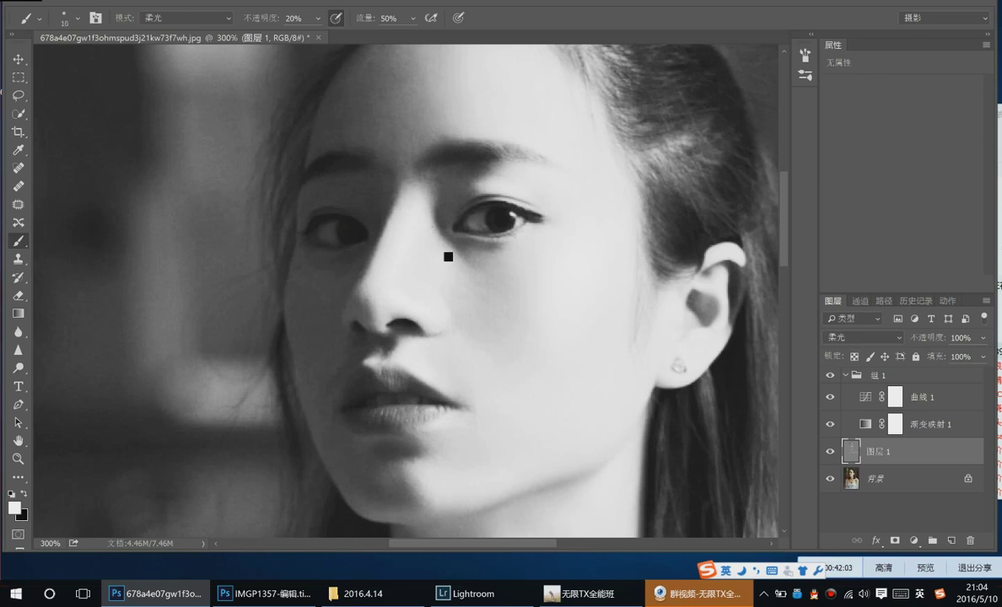
{"action": "key", "text": "bracketright"}
Hide 组 1 along with its 曲线 1 and 渐变映射 1 adjustment layers to show the photo in colour
{"action": "left_click", "coordinate": [830, 374]}
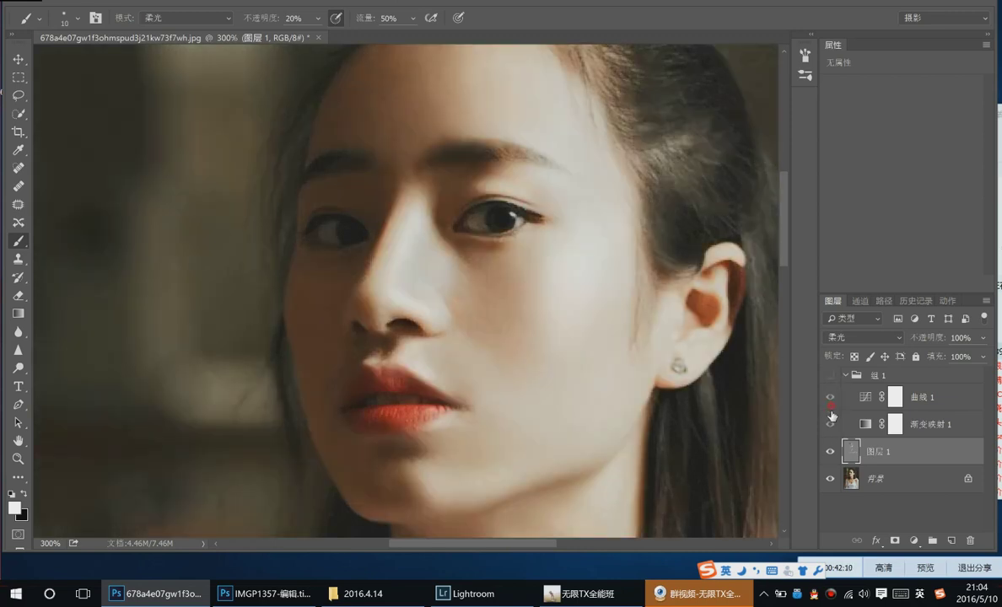
{"action": "left_click", "coordinate": [833, 425]}
{"action": "left_click", "coordinate": [833, 421]}
Compare the portrait with and without 图层 1, both close up and at 100% zoom
{"action": "left_click", "coordinate": [830, 452]}
{"action": "left_click", "coordinate": [829, 452]}
{"action": "left_click", "coordinate": [829, 453]}
{"action": "left_click", "coordinate": [828, 453]}
{"action": "left_click", "coordinate": [829, 453]}
{"action": "left_click", "coordinate": [828, 453]}
{"action": "key", "text": "ctrl+minus"}
{"action": "key", "text": "ctrl+minus"}
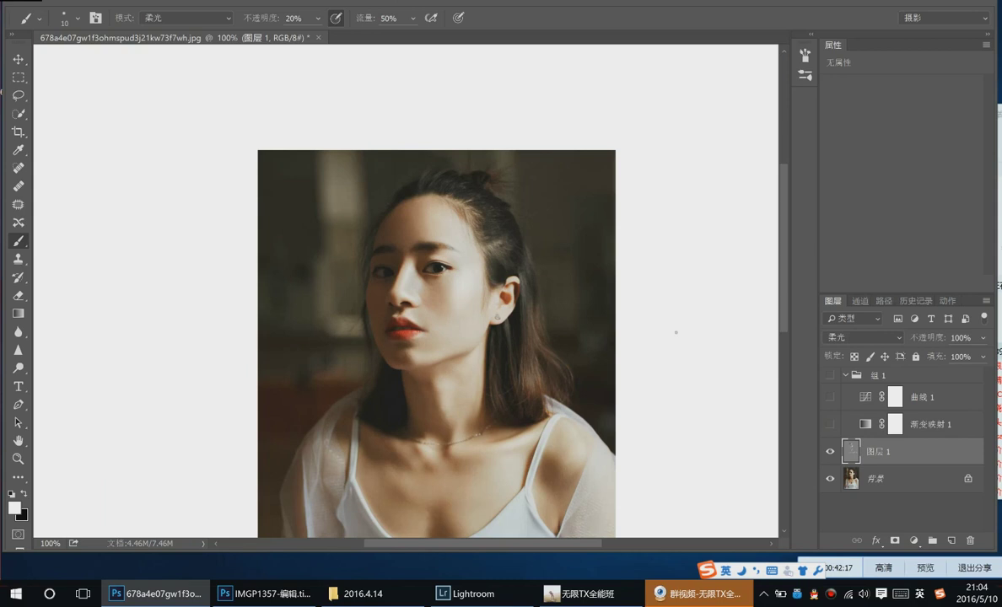
{"action": "left_click", "coordinate": [830, 453]}
{"action": "left_click", "coordinate": [829, 452]}
Switch to the 无限TX全能班 group chat, capture the portrait's head and upper body as a screenshot, and send it
{"action": "left_click", "coordinate": [588, 593]}
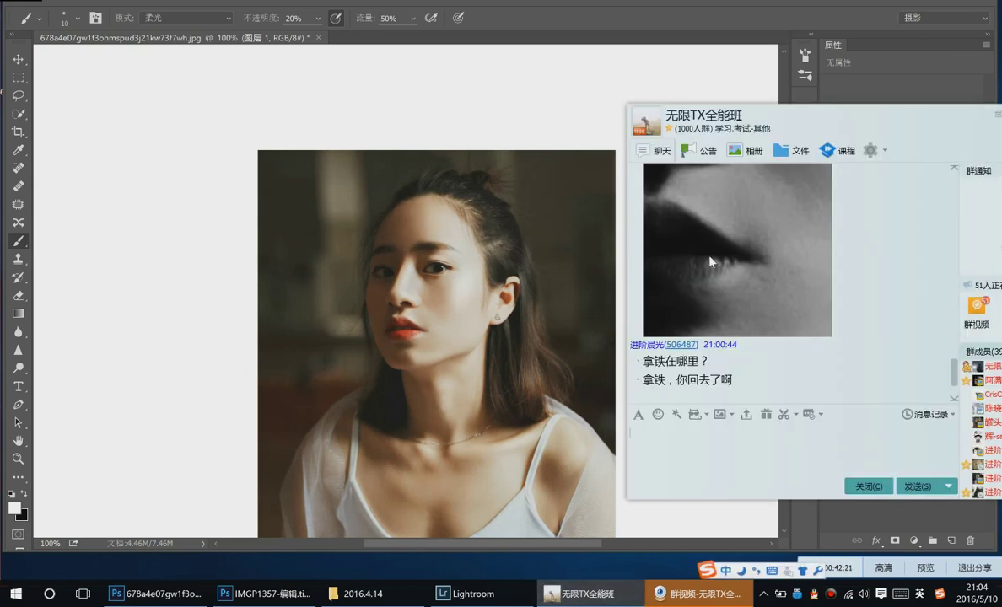
{"action": "left_click", "coordinate": [783, 414]}
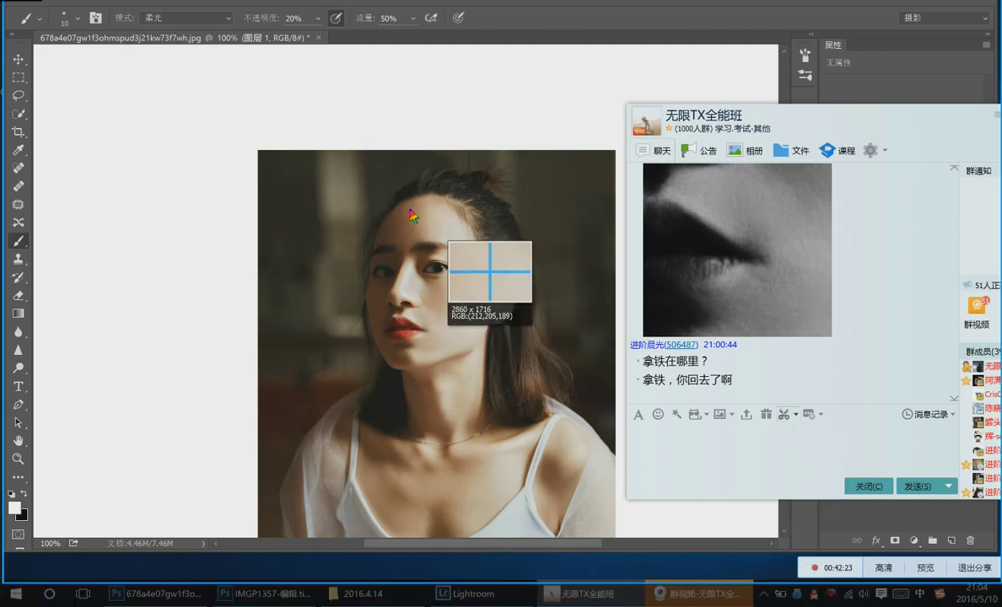
{"action": "left_click_drag", "start_coordinate": [358, 179], "coordinate": [561, 461]}
{"action": "double_click", "coordinate": [499, 391]}
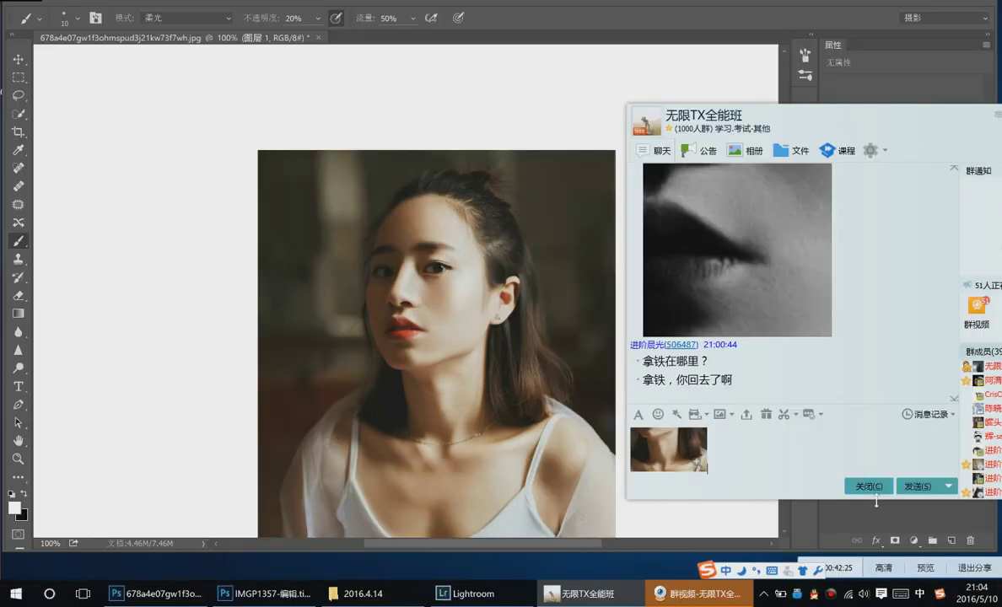
{"action": "key", "text": "Return"}
Toggle the visibility of 图层 1, capture the portrait's head and upper body, and send the screenshot to the 无限TX全能班 group chat
{"action": "left_click", "coordinate": [714, 515]}
{"action": "left_click", "coordinate": [830, 451]}
{"action": "left_click", "coordinate": [613, 595]}
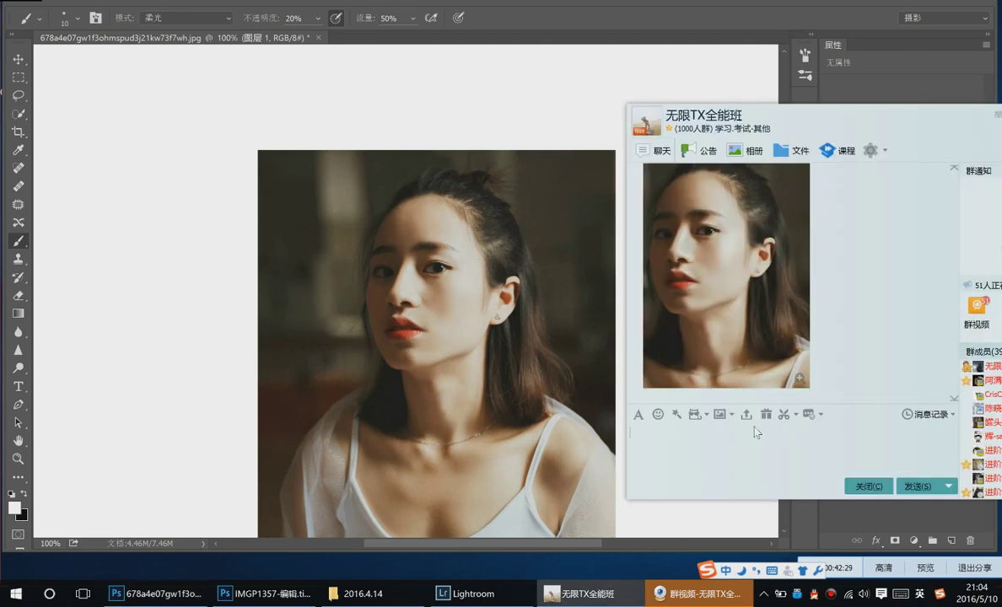
{"action": "left_click", "coordinate": [784, 414]}
{"action": "left_click_drag", "start_coordinate": [381, 184], "coordinate": [582, 494]}
{"action": "double_click", "coordinate": [523, 420]}
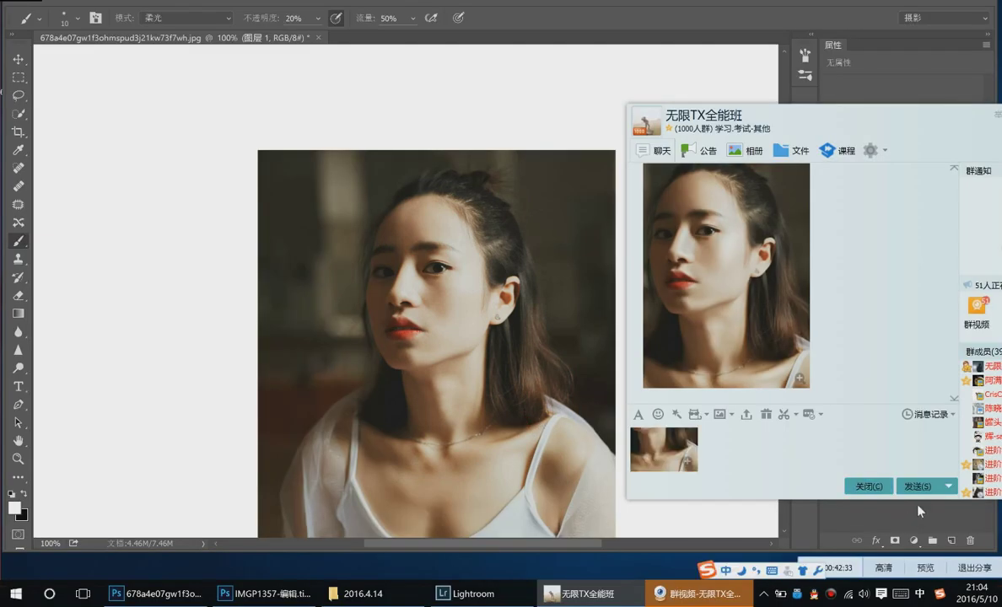
{"action": "key", "text": "Return"}
Set the opacity of 图层 1 to 72%, toggle the layer to compare, and leave it hidden
{"action": "left_click", "coordinate": [819, 522]}
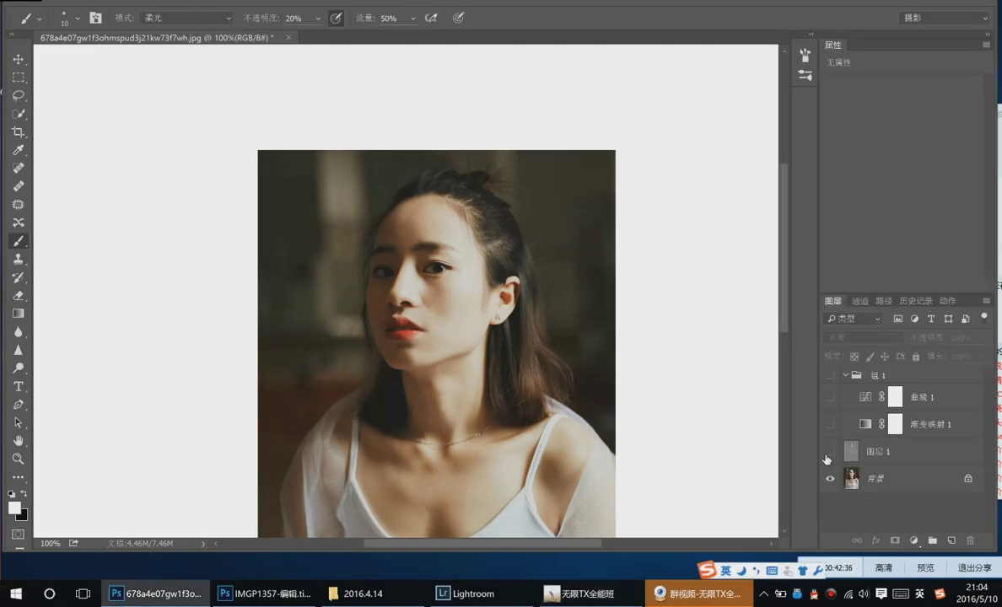
{"action": "left_click", "coordinate": [910, 453]}
{"action": "left_click", "coordinate": [982, 337]}
{"action": "left_click_drag", "start_coordinate": [981, 357], "coordinate": [963, 358]}
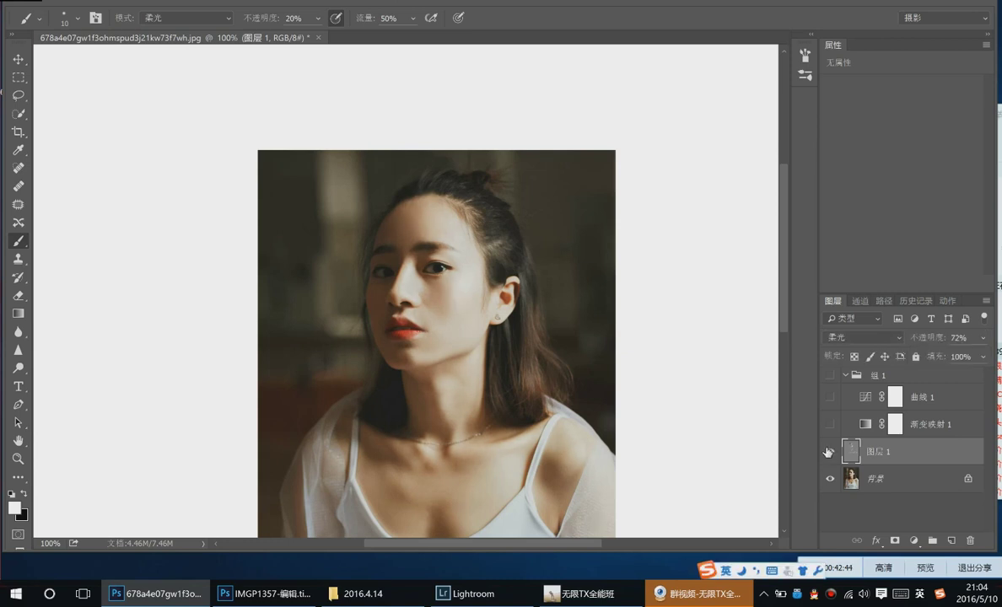
{"action": "left_click", "coordinate": [828, 451]}
{"action": "left_click", "coordinate": [828, 452]}
{"action": "left_click", "coordinate": [828, 452]}
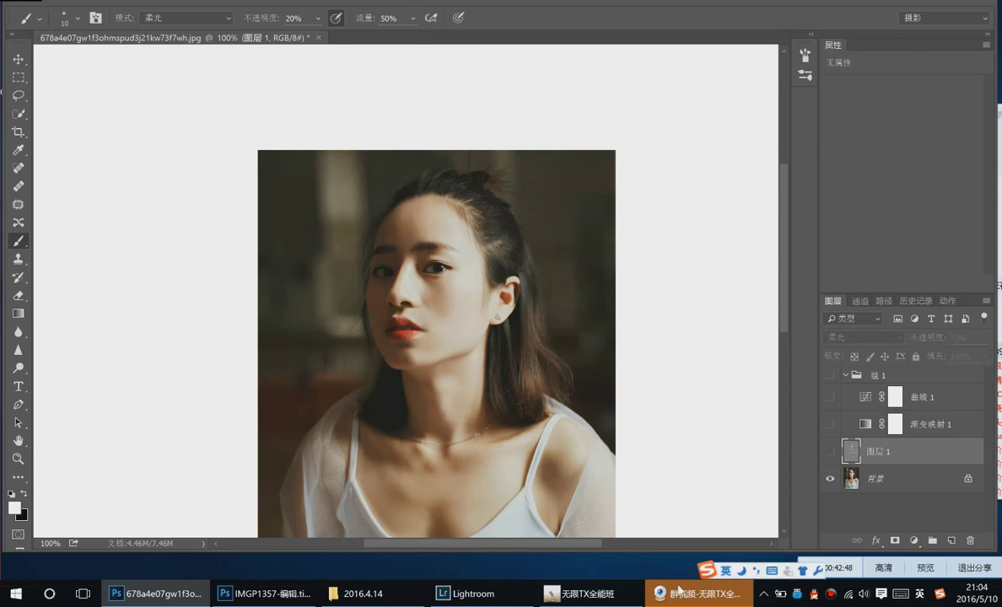
Capture the unretouched face at about 313 × 431 px and send the screenshot to the 无限TX全能班 group chat
{"action": "left_click", "coordinate": [581, 594]}
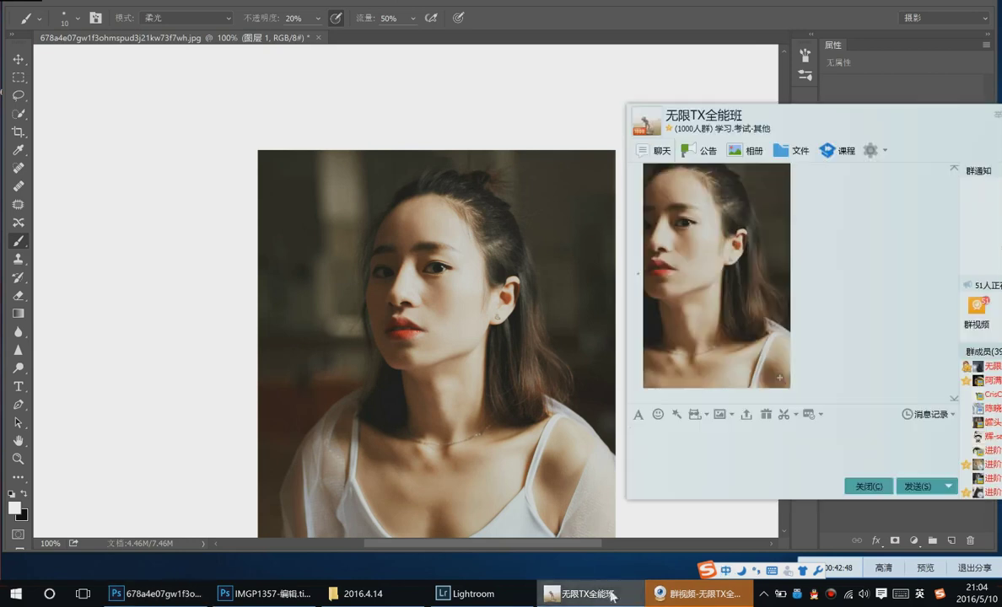
{"action": "left_click", "coordinate": [784, 419]}
{"action": "left_click_drag", "start_coordinate": [382, 230], "coordinate": [491, 381]}
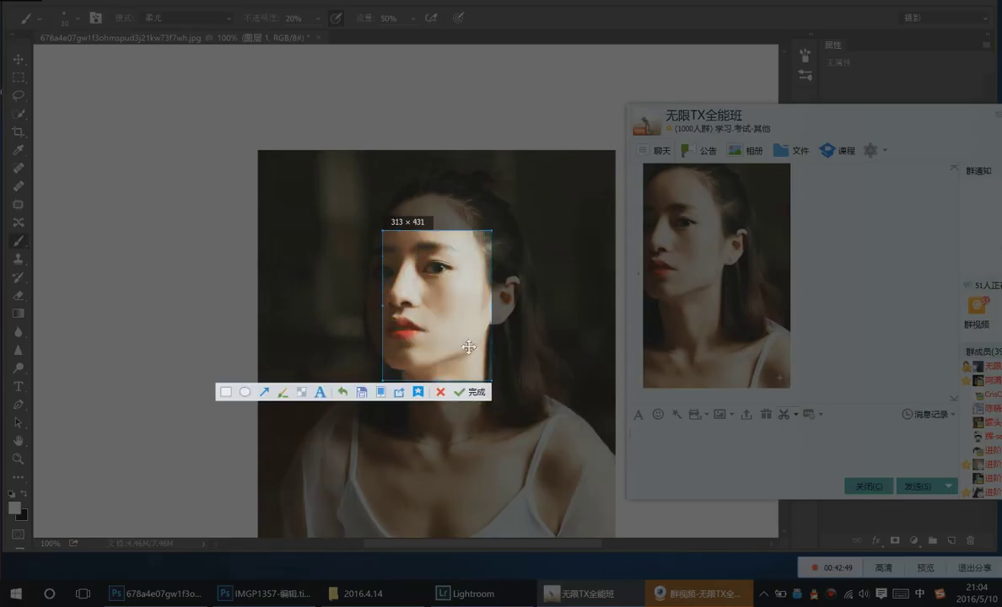
{"action": "right_click", "coordinate": [468, 346]}
{"action": "left_click", "coordinate": [460, 329]}
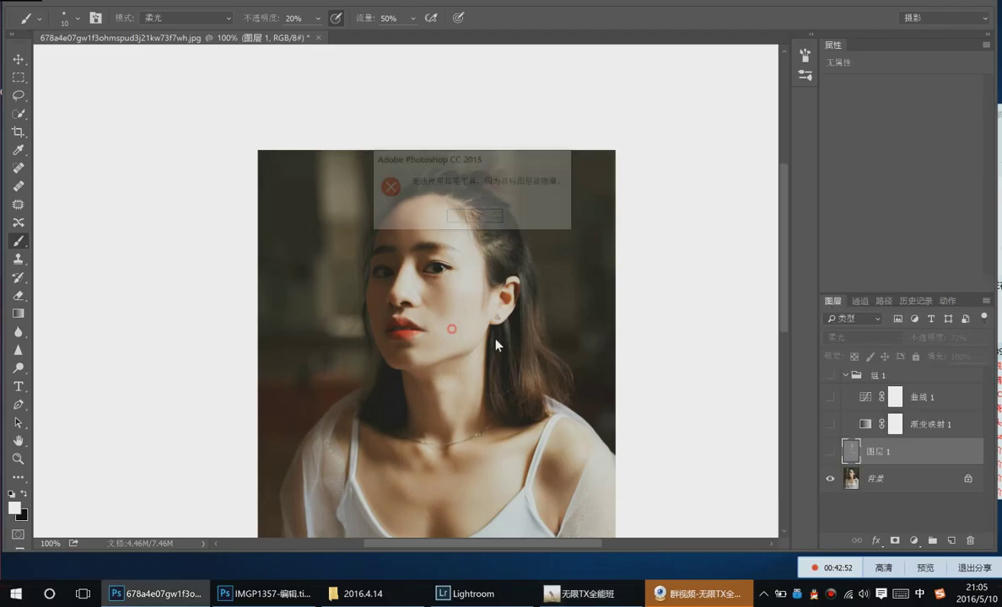
{"action": "left_click", "coordinate": [475, 218]}
{"action": "left_click", "coordinate": [582, 594]}
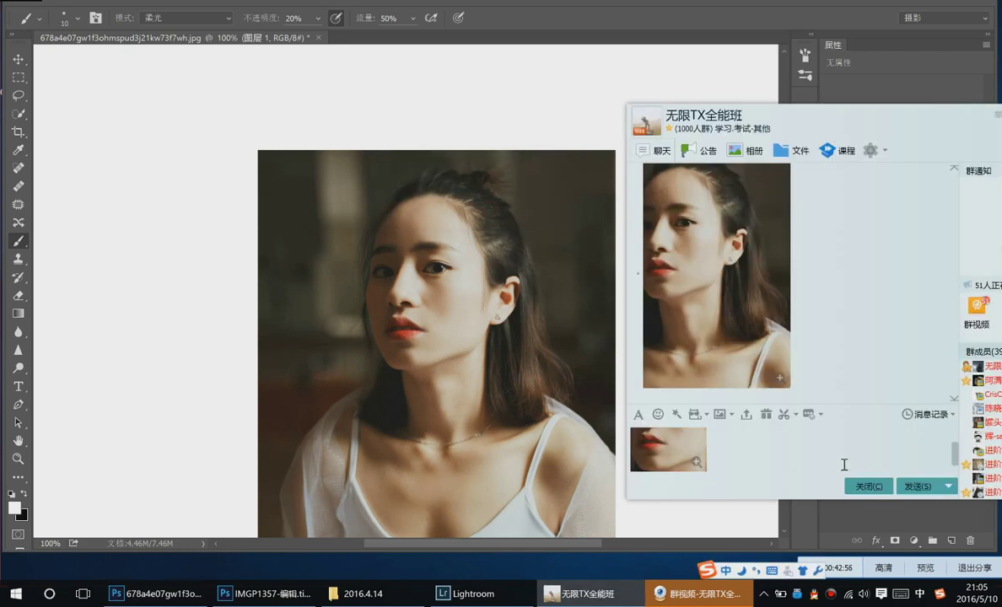
{"action": "left_click", "coordinate": [915, 487]}
{"action": "left_click", "coordinate": [666, 477]}
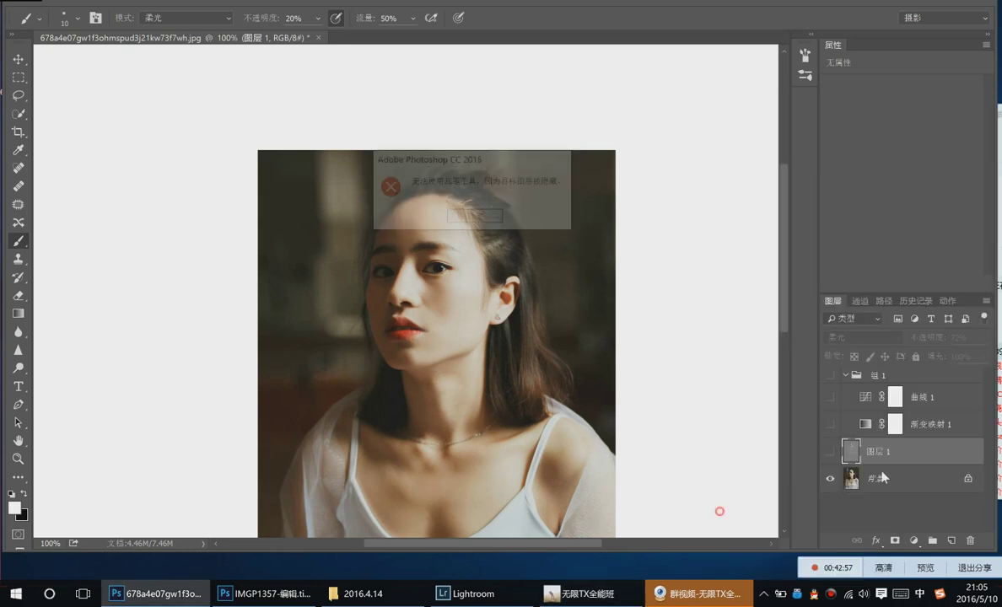
{"action": "left_click", "coordinate": [481, 217]}
Show 图层 1, capture the retouched face, and send the screenshot to the 无限TX全能班 group chat
{"action": "left_click", "coordinate": [830, 453]}
{"action": "left_click", "coordinate": [585, 590]}
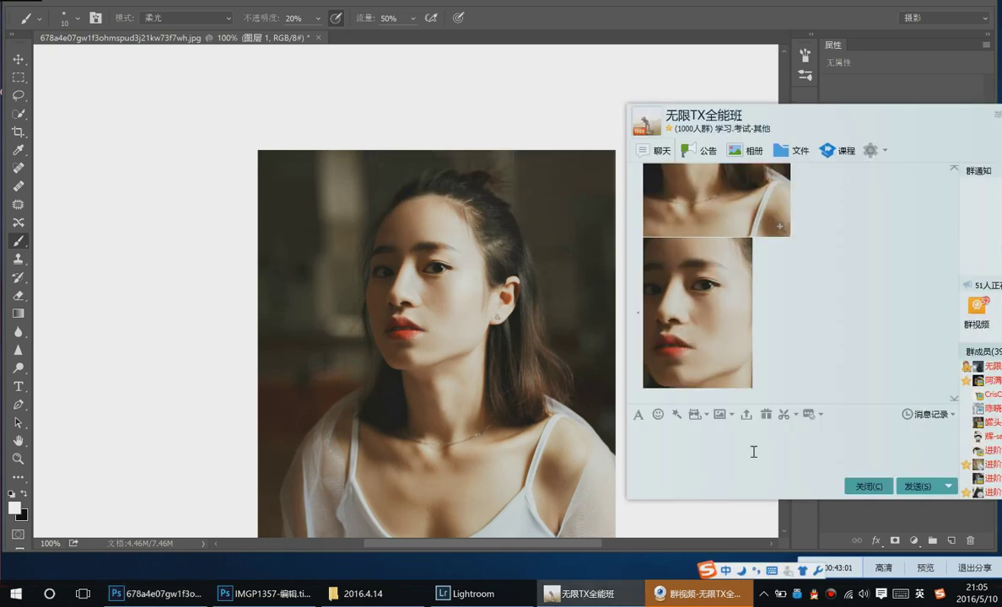
{"action": "left_click", "coordinate": [783, 414]}
{"action": "left_click_drag", "start_coordinate": [377, 243], "coordinate": [460, 337]}
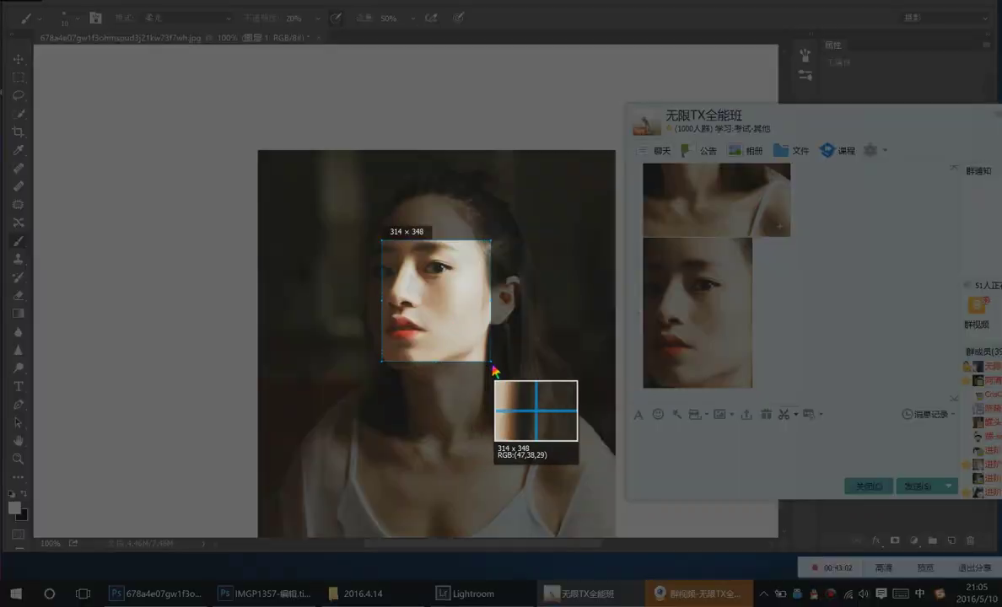
{"action": "double_click", "coordinate": [463, 330]}
{"action": "key", "text": "Return"}
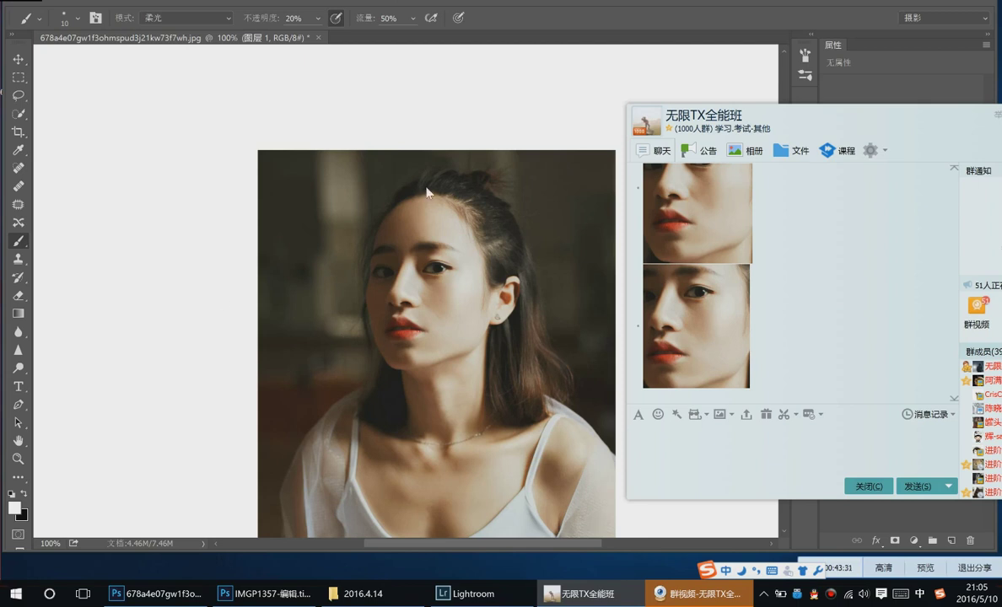
Close the 无限TX全能班 group chat and read the students' replies in the group video window
{"action": "left_click_drag", "start_coordinate": [795, 113], "coordinate": [558, 108]}
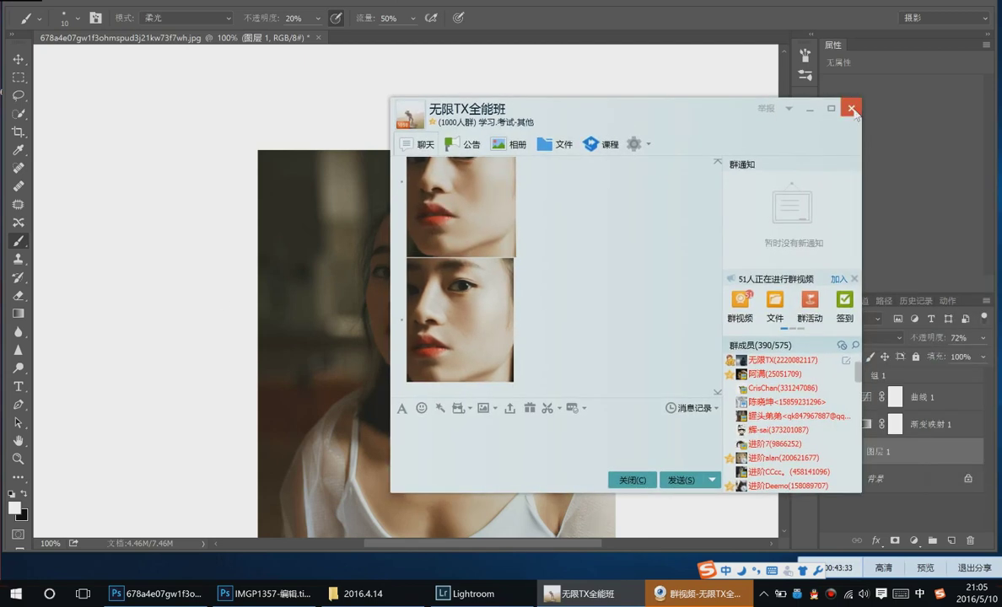
{"action": "left_click", "coordinate": [852, 109]}
{"action": "left_click", "coordinate": [607, 593]}
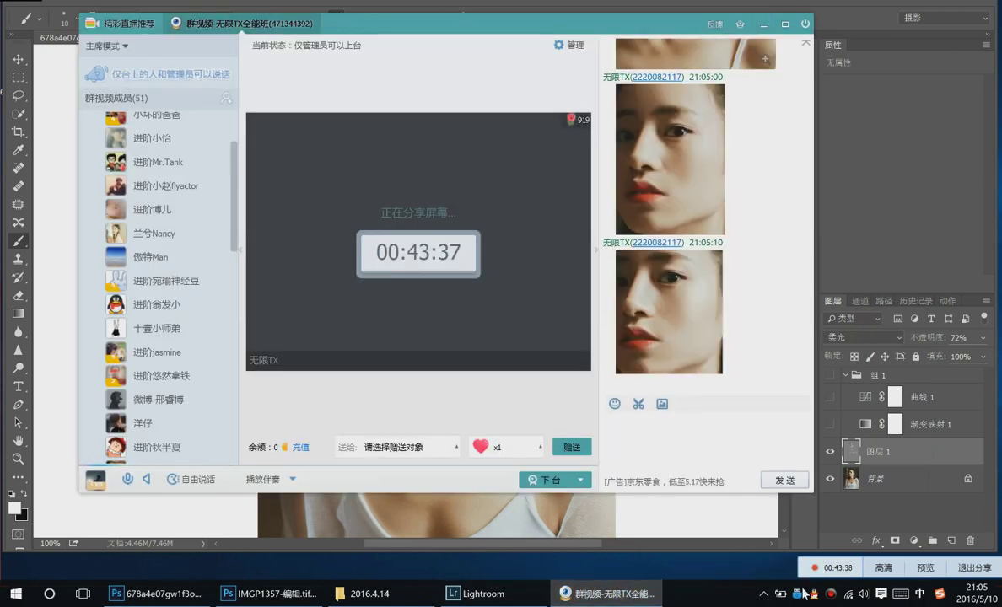
{"action": "left_click", "coordinate": [714, 464]}
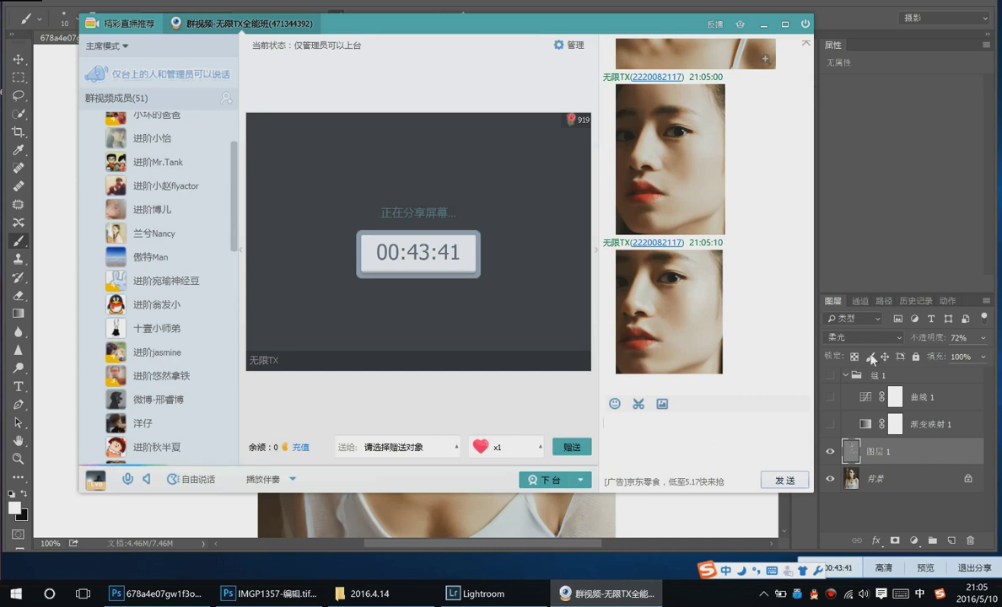
{"action": "left_click", "coordinate": [814, 596]}
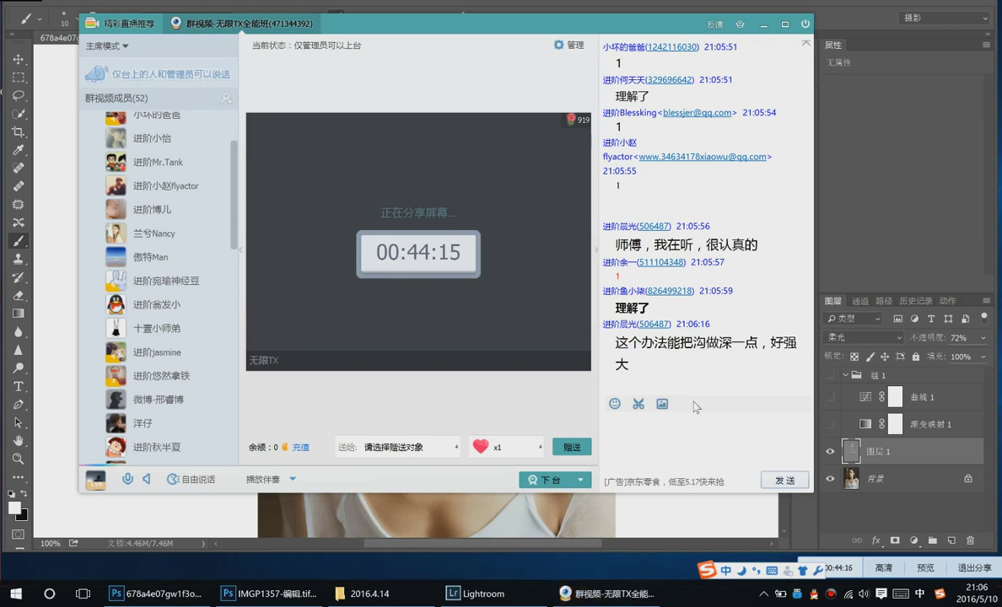
Return to the portrait, remove all layers above the background, and close the file without saving
{"action": "left_click", "coordinate": [904, 506]}
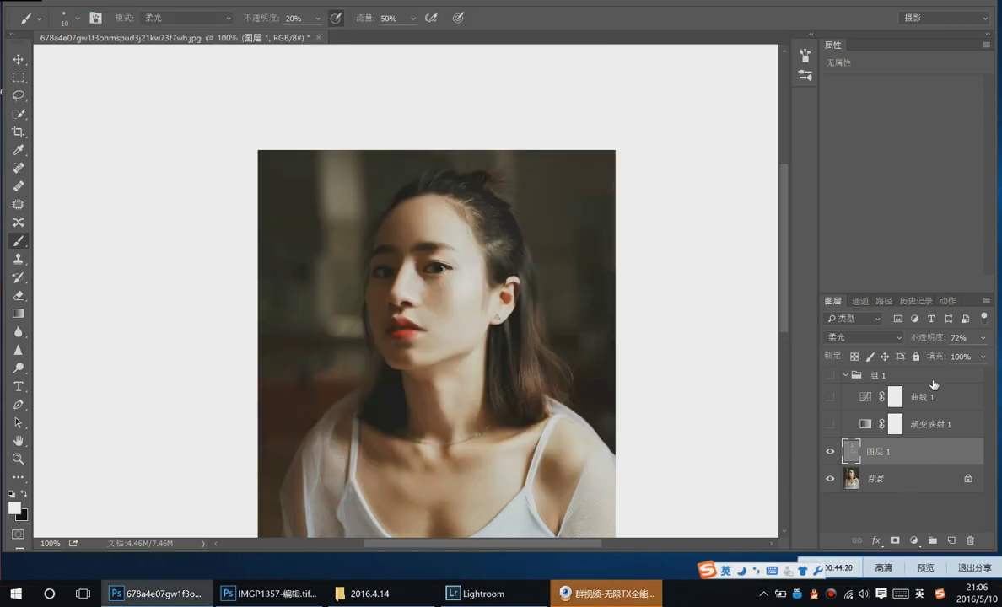
{"action": "left_click", "coordinate": [898, 320]}
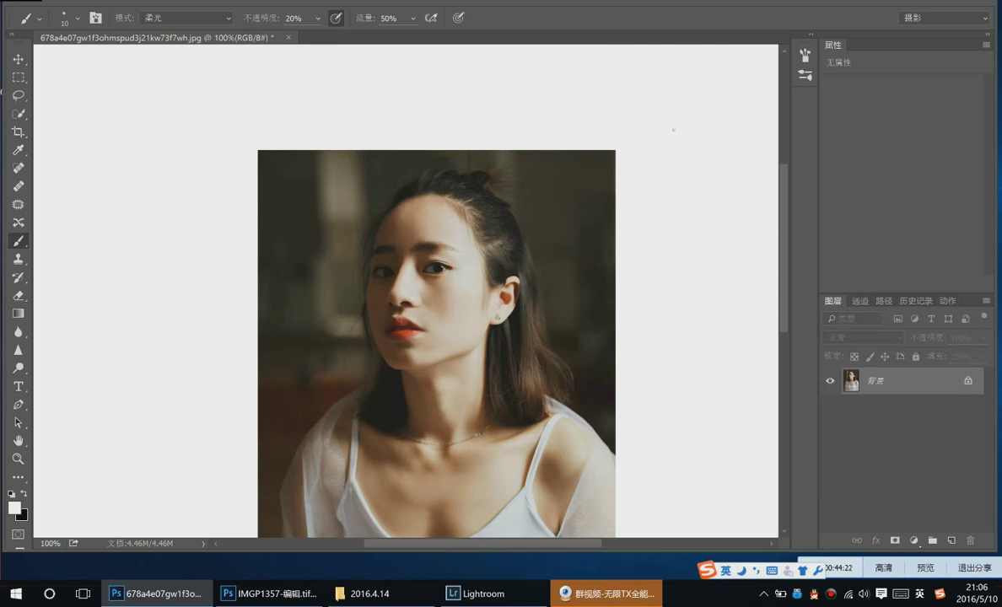
{"action": "key", "text": "ctrl+w"}
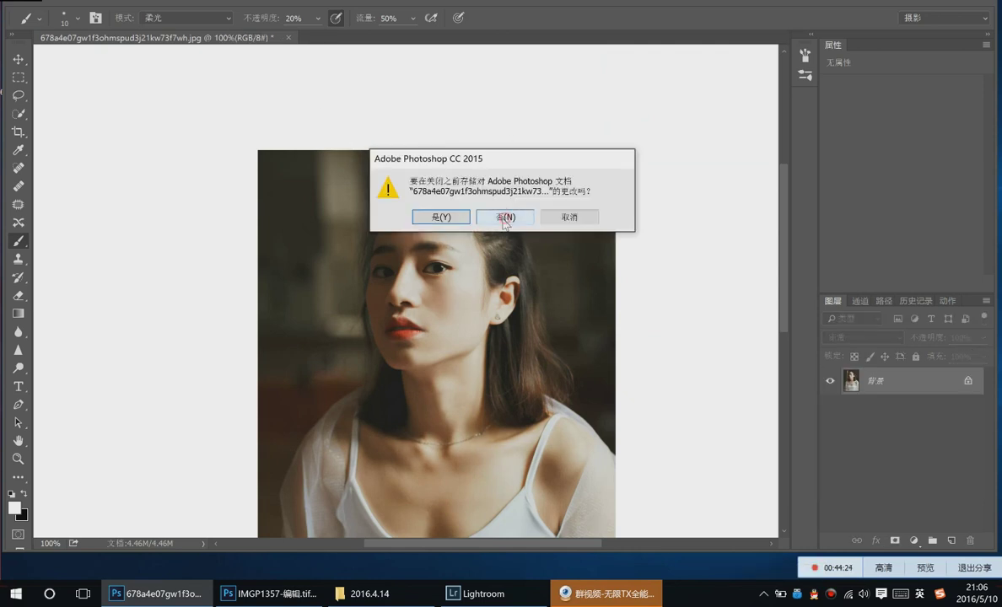
{"action": "left_click", "coordinate": [504, 217]}
Switch to the 2016.4.14 folder and open the raw file IMGP1360 in Photoshop's Camera Raw
{"action": "left_click", "coordinate": [347, 585]}
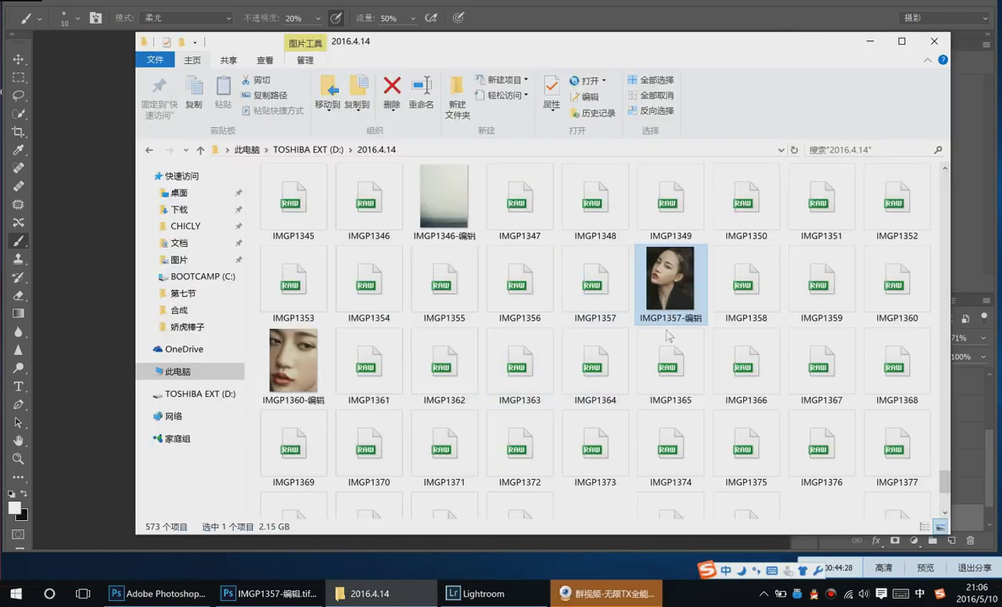
{"action": "key", "text": "Right"}
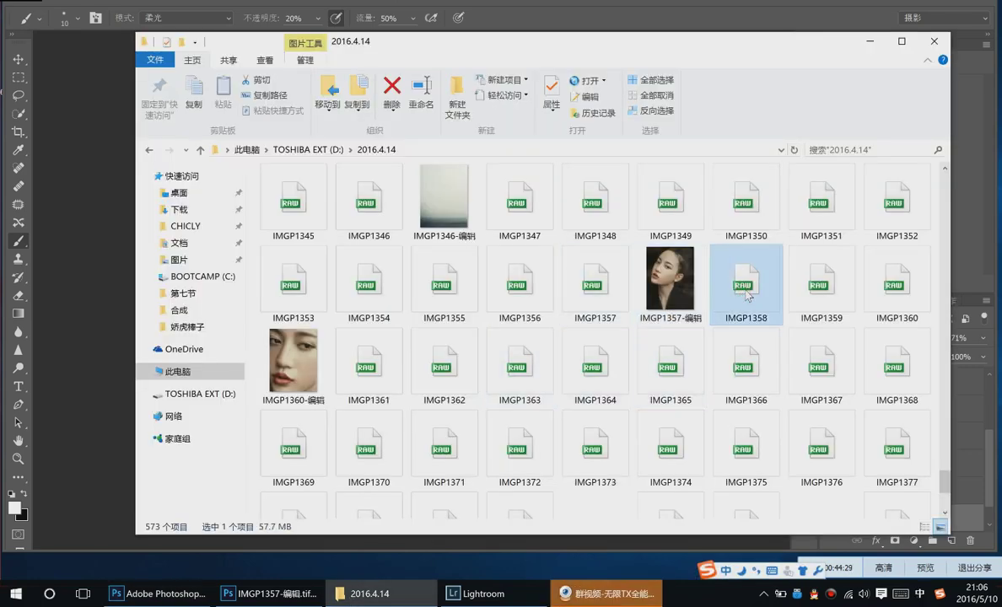
{"action": "key", "text": "Right"}
{"action": "key", "text": "Right"}
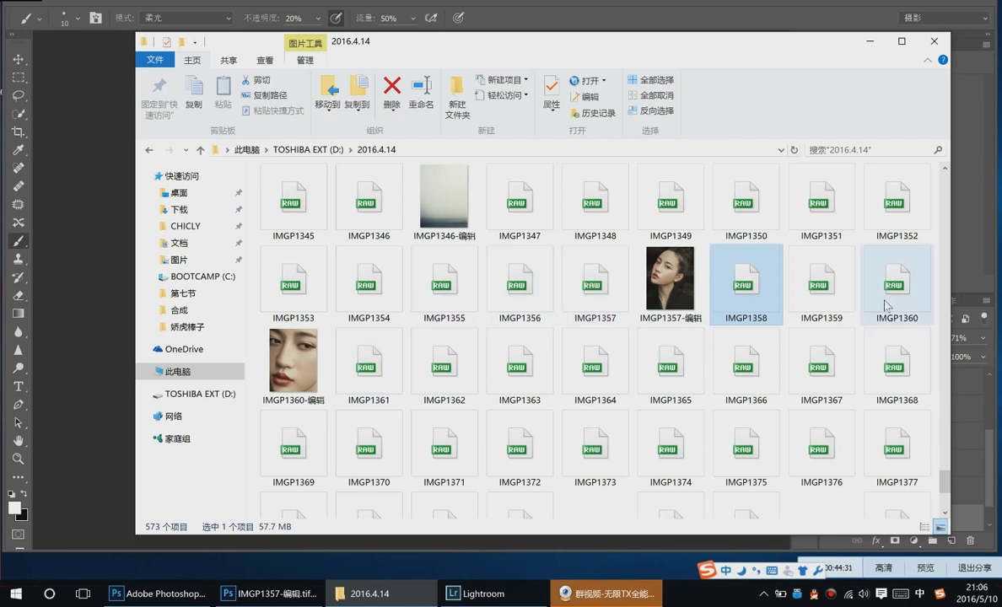
{"action": "left_click_drag", "start_coordinate": [816, 285], "coordinate": [116, 235]}
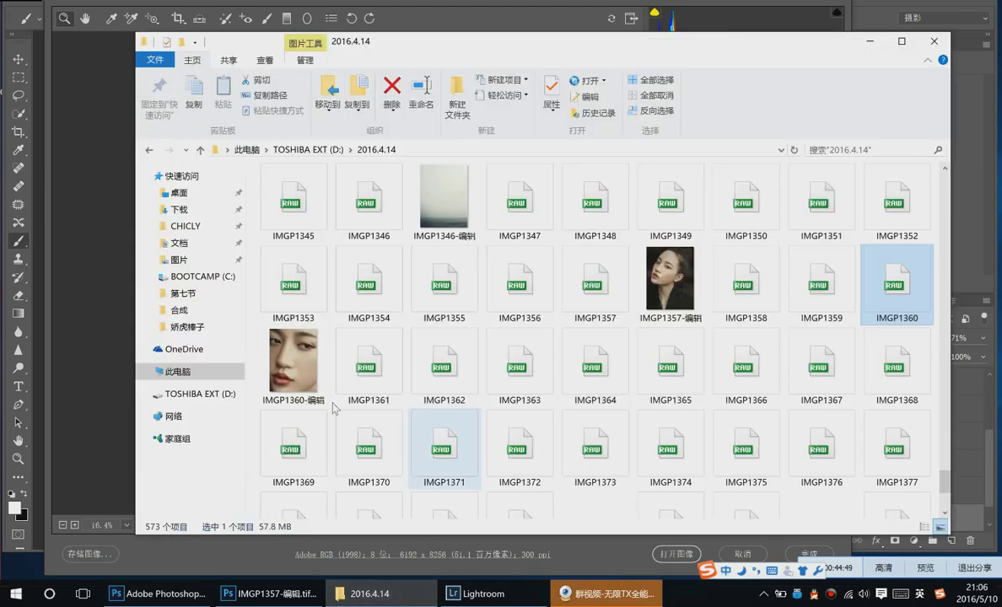
Preview the finished retouch IMGP1360-编辑 from the 2016.4.14 folder in the image viewer
{"action": "left_click", "coordinate": [305, 374]}
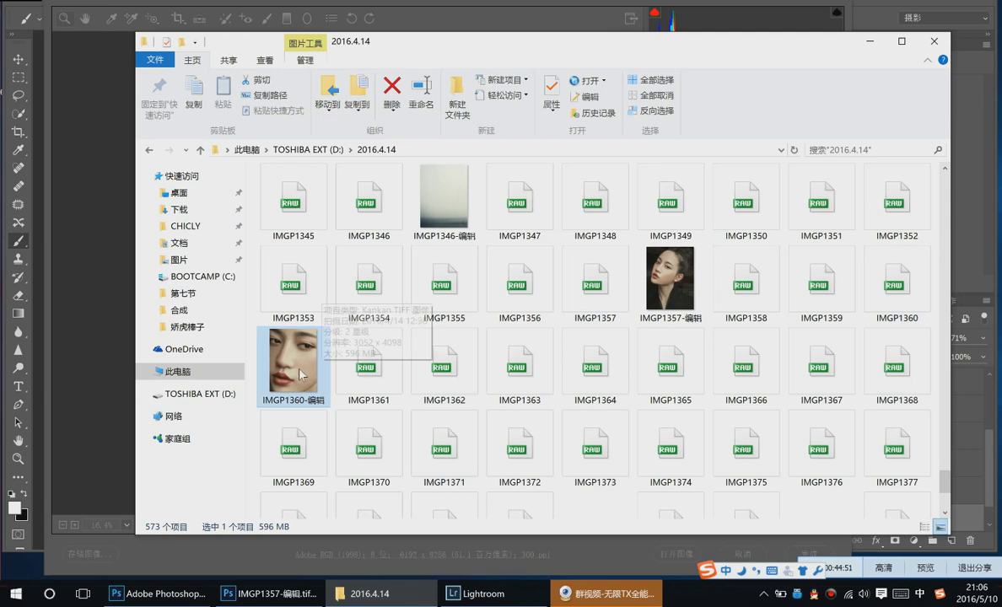
{"action": "left_click", "coordinate": [301, 374]}
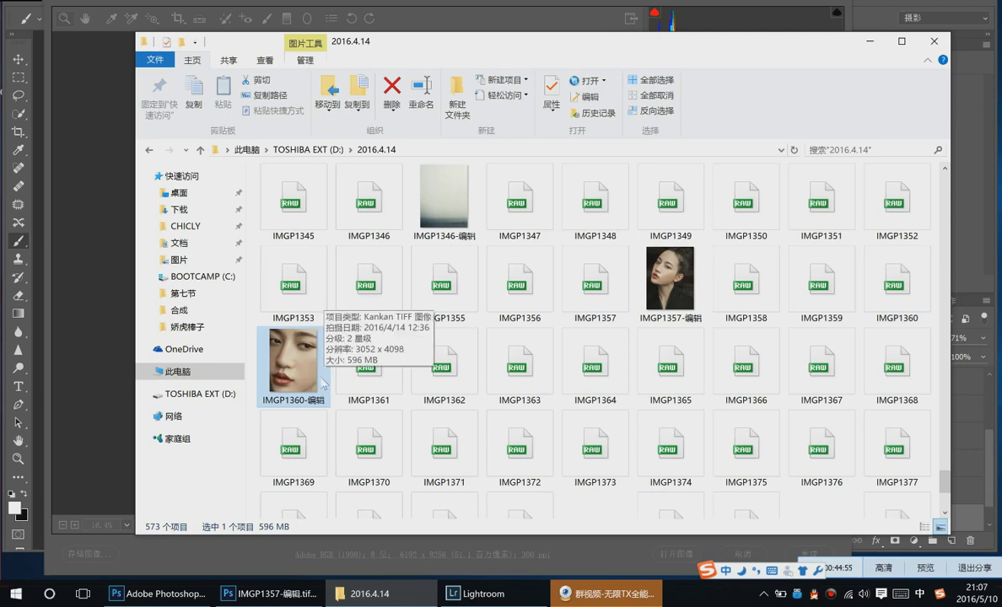
{"action": "double_click", "coordinate": [323, 383]}
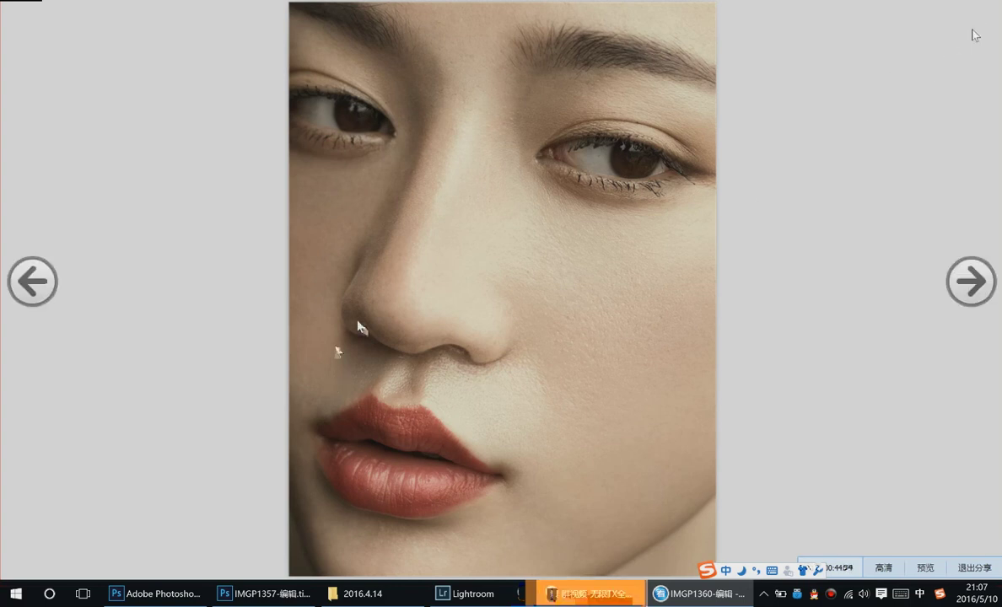
{"action": "key", "text": "Escape"}
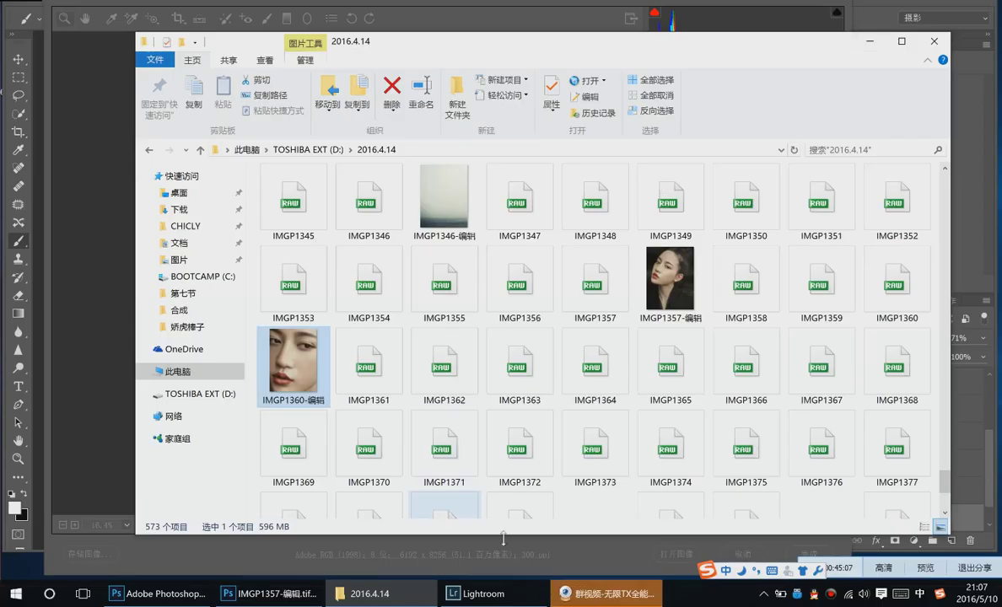
Check the new messages in the group video window and return to IMGP1360 in Camera Raw
{"action": "left_click", "coordinate": [594, 596]}
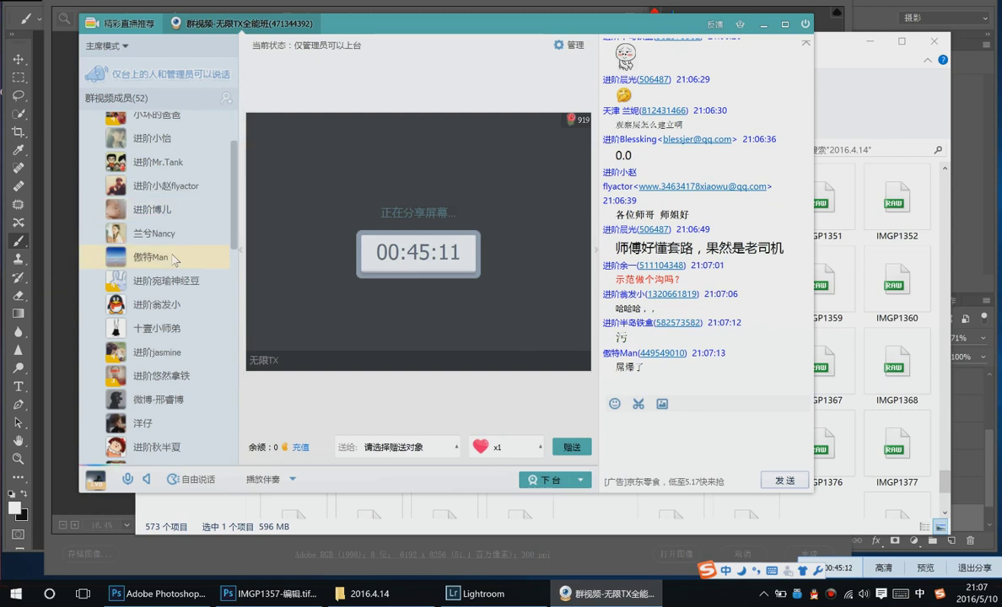
{"action": "left_click", "coordinate": [62, 271]}
{"action": "left_click", "coordinate": [99, 277]}
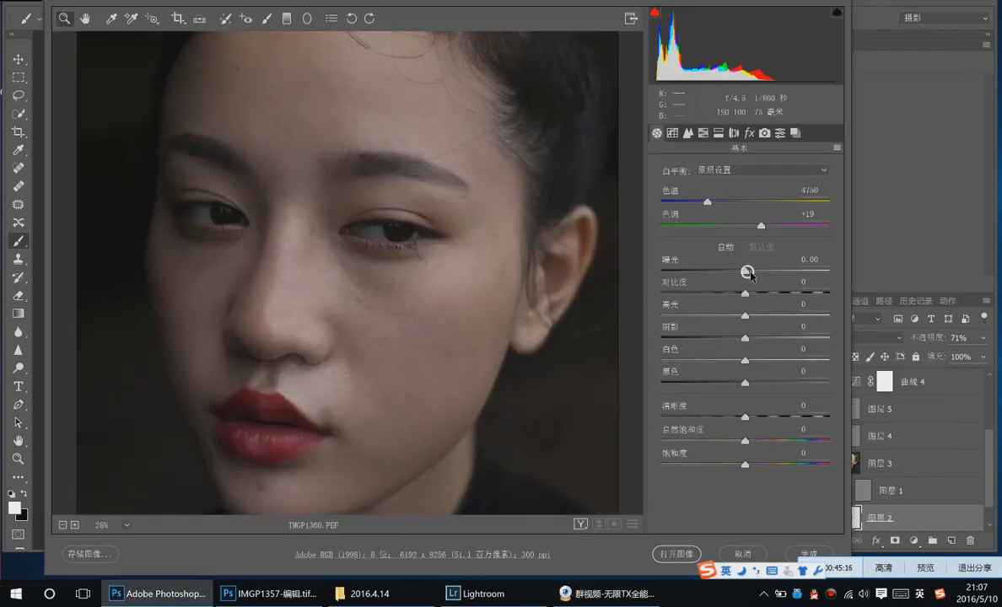
Set IMGP1360's exposure to +1.40, highlights to -6, shadows to +48, colour temperature to 5200 and tint to +8
{"action": "left_click_drag", "start_coordinate": [745, 272], "coordinate": [763, 277]}
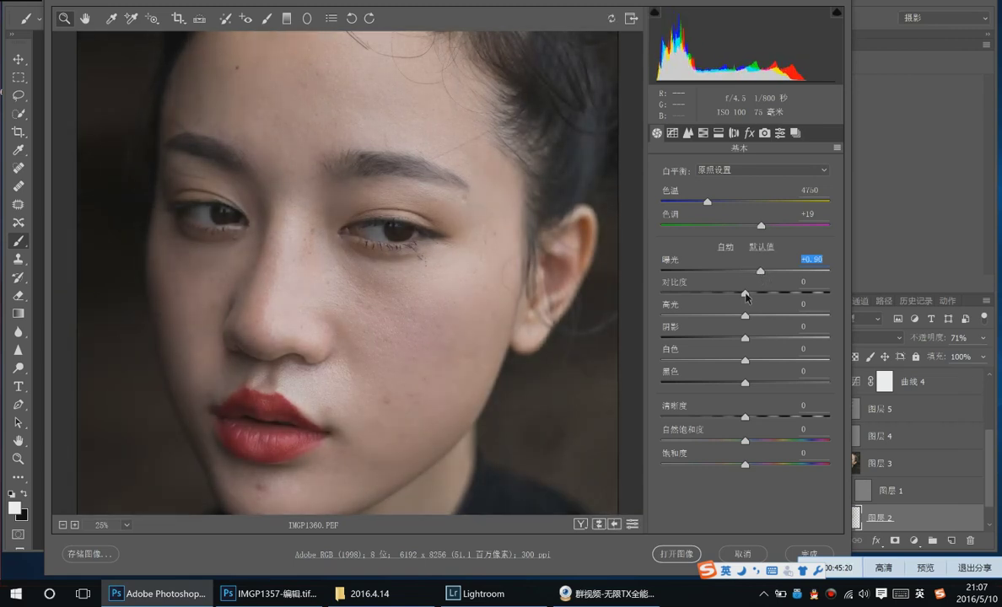
{"action": "left_click_drag", "start_coordinate": [745, 317], "coordinate": [781, 346]}
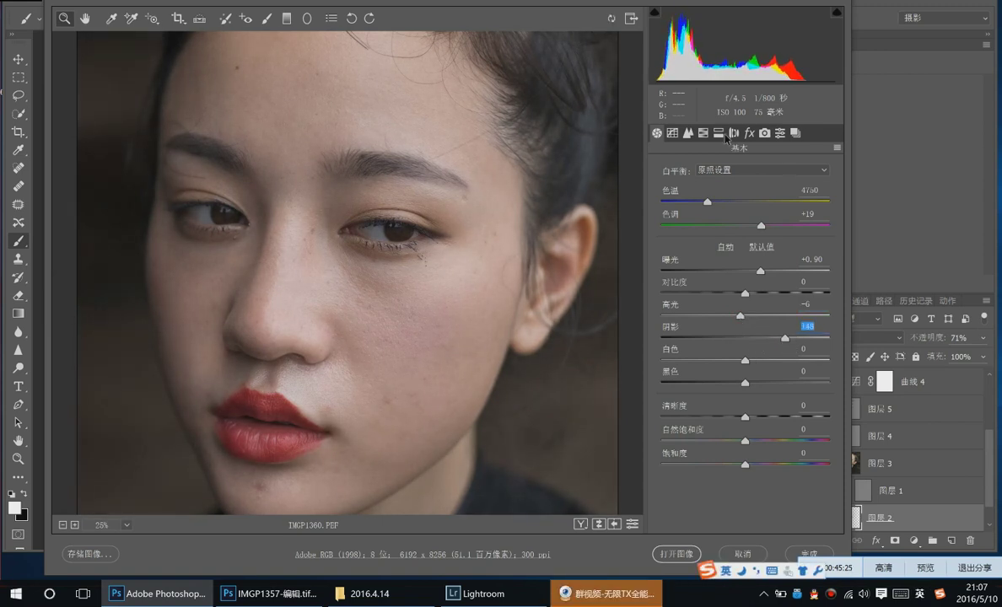
{"action": "left_click_drag", "start_coordinate": [710, 208], "coordinate": [753, 228]}
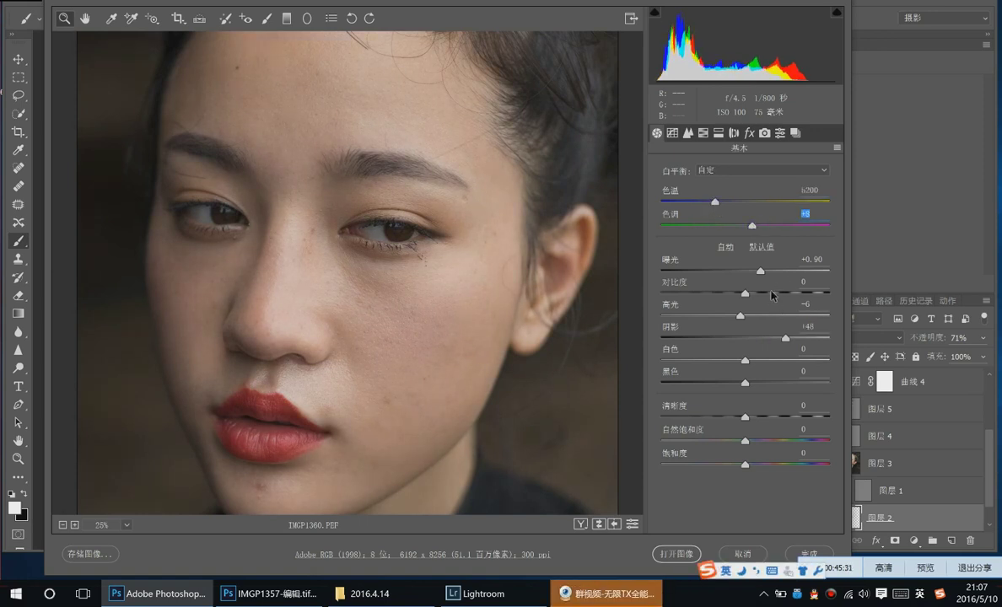
{"action": "left_click_drag", "start_coordinate": [764, 272], "coordinate": [767, 272]}
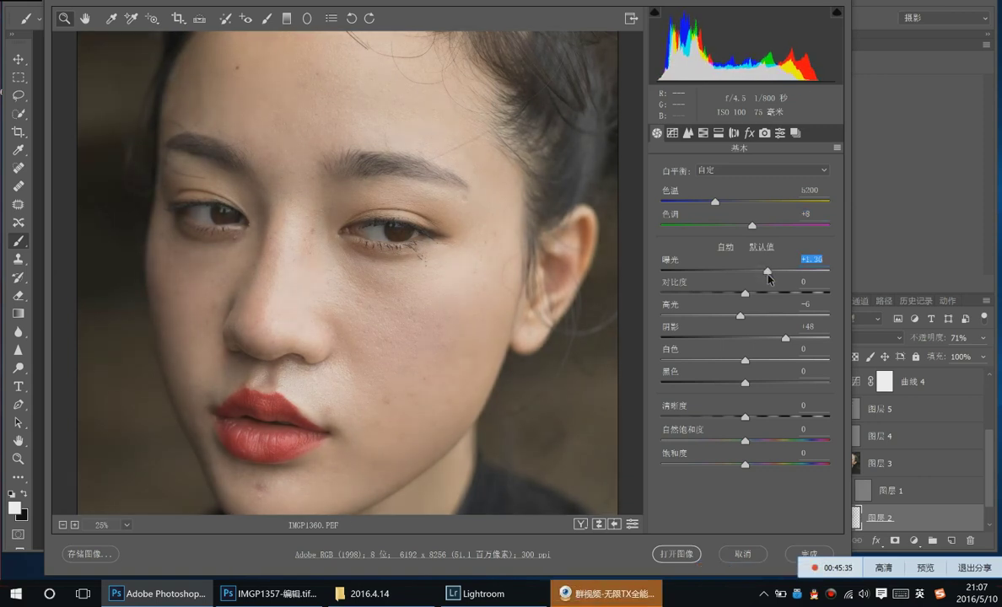
{"action": "key", "text": "Up"}
{"action": "key", "text": "Up"}
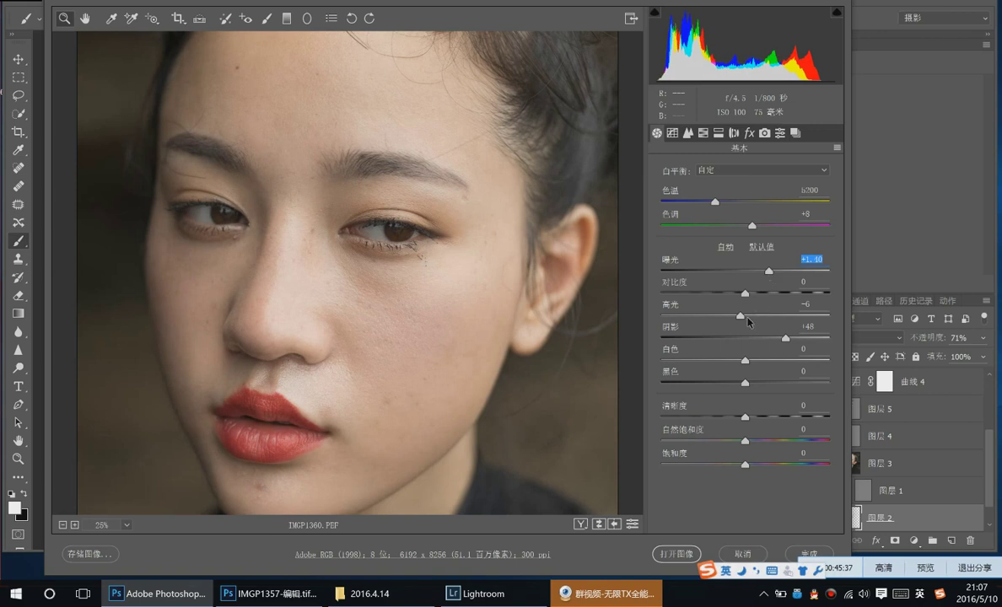
Set IMGP1360's contrast to +4, whites to +4 and blacks to -8 in Camera Raw
{"action": "key", "text": "Tab"}
{"action": "key", "text": "Up"}
{"action": "key", "text": "Up"}
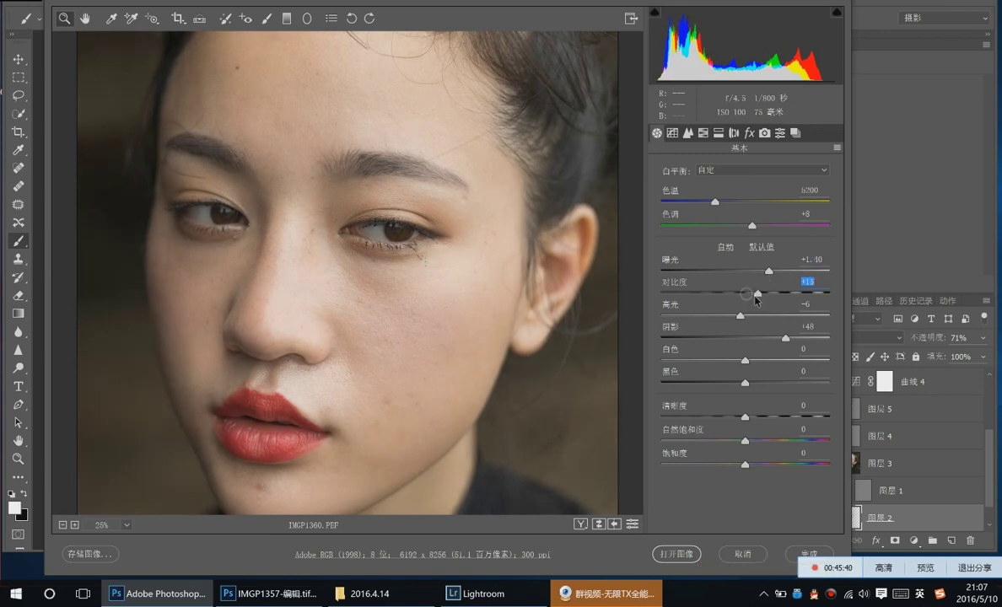
{"action": "key", "text": "Up"}
{"action": "key", "text": "Up"}
{"action": "left_click", "coordinate": [732, 360]}
{"action": "left_click_drag", "start_coordinate": [733, 360], "coordinate": [739, 384]}
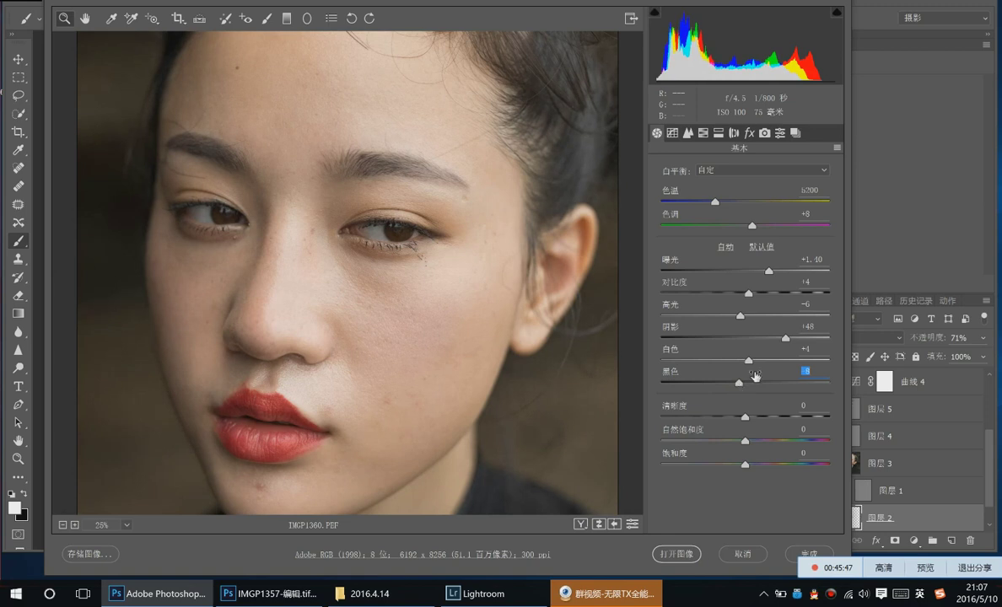
Reduce the shadows to +35, set vibrance to -11 and open the developed image in Photoshop
{"action": "left_click_drag", "start_coordinate": [785, 338], "coordinate": [774, 342]}
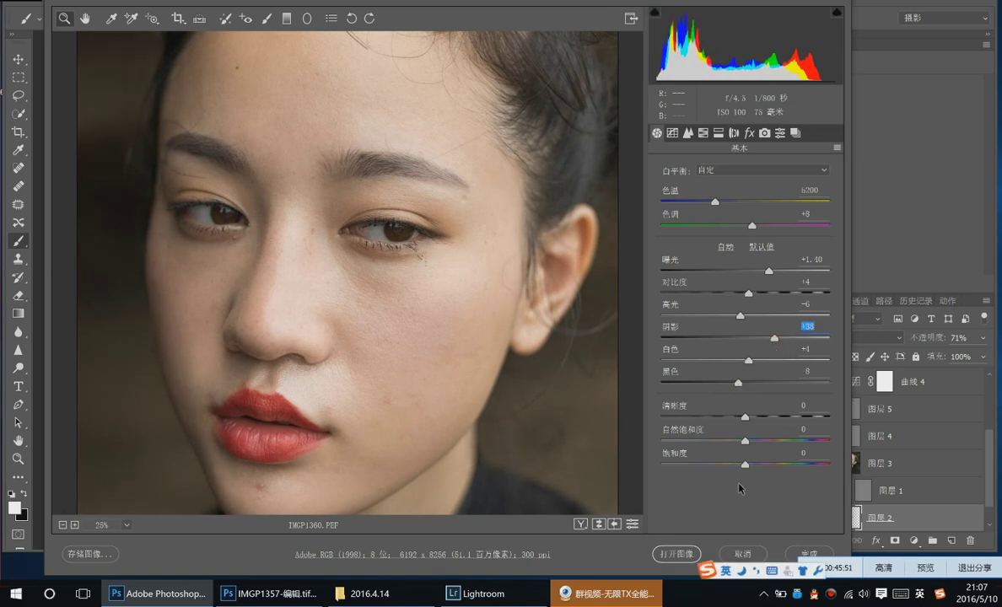
{"action": "left_click_drag", "start_coordinate": [742, 441], "coordinate": [734, 442]}
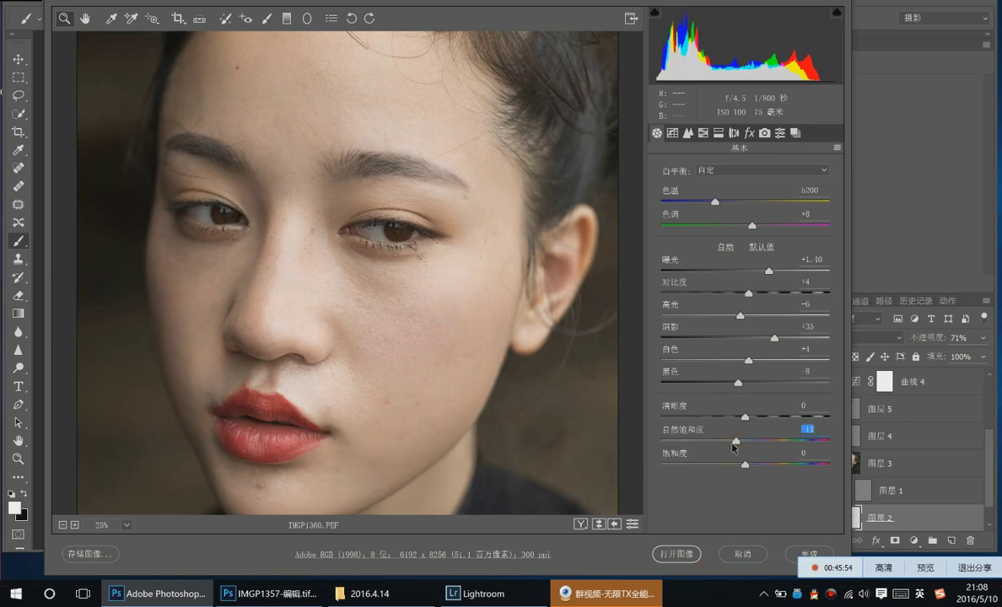
{"action": "left_click", "coordinate": [676, 554]}
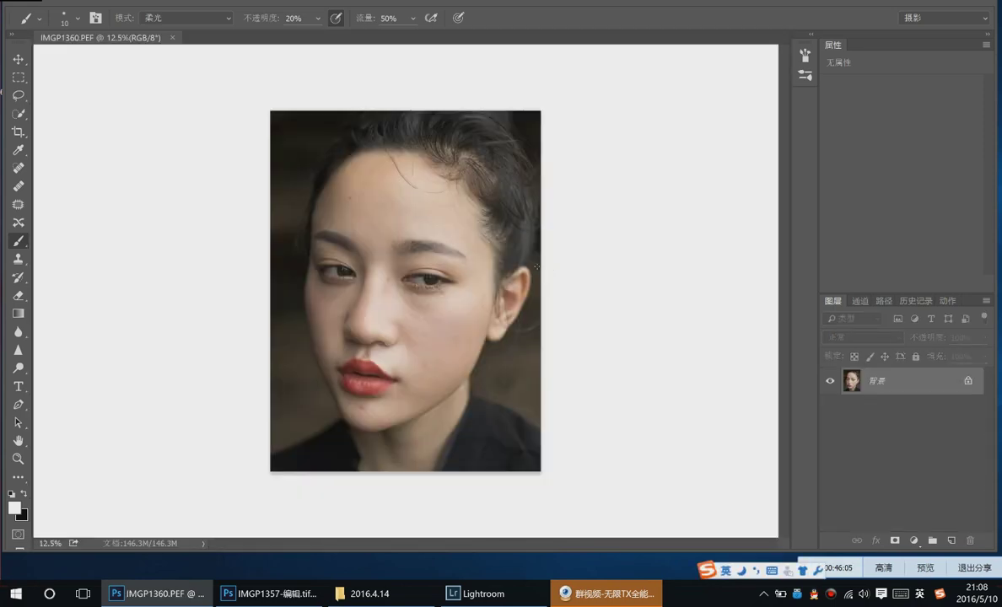
Crop the portrait tightly around the face, from the forehead to the chin
{"action": "key", "text": "z"}
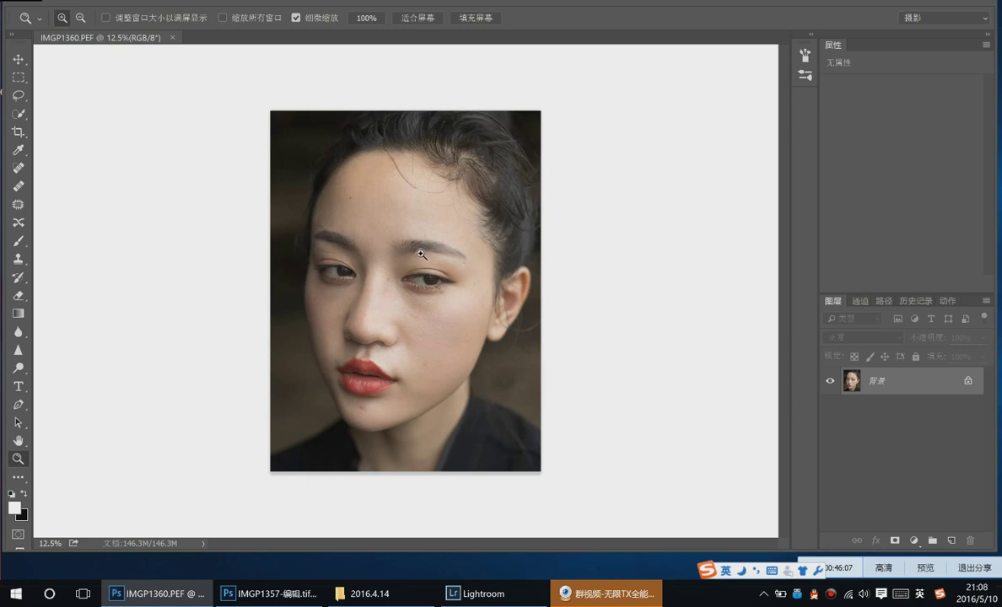
{"action": "key", "text": "r"}
{"action": "key", "text": "c"}
{"action": "left_click_drag", "start_coordinate": [257, 107], "coordinate": [291, 157]}
{"action": "left_click_drag", "start_coordinate": [509, 426], "coordinate": [479, 360]}
{"action": "key", "text": "Return"}
{"action": "key", "text": "z"}
{"action": "left_click", "coordinate": [462, 353]}
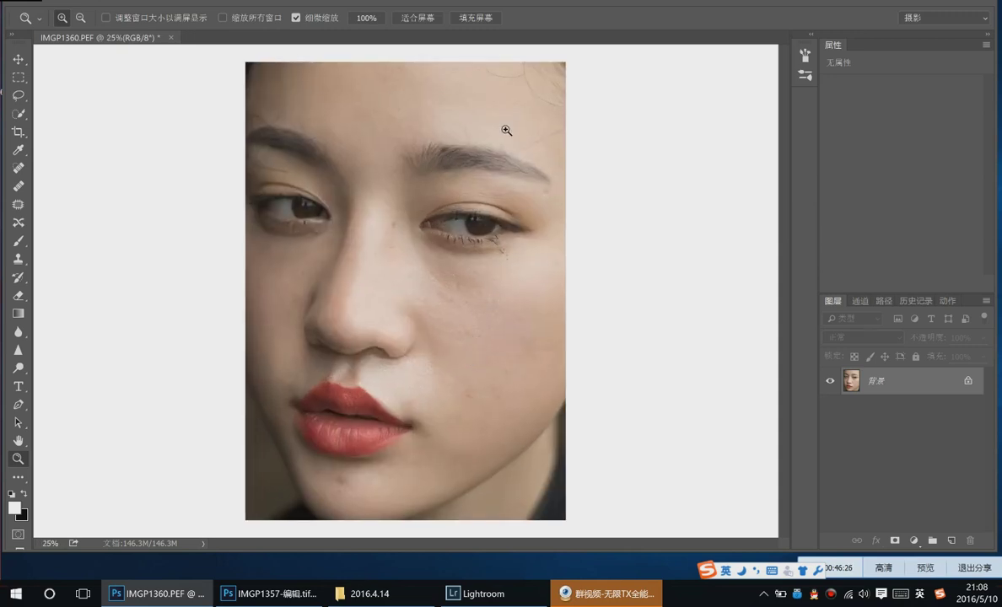
Choose the Spot Healing Brush and add a new empty layer above the background for the repairs
{"action": "key", "text": "j"}
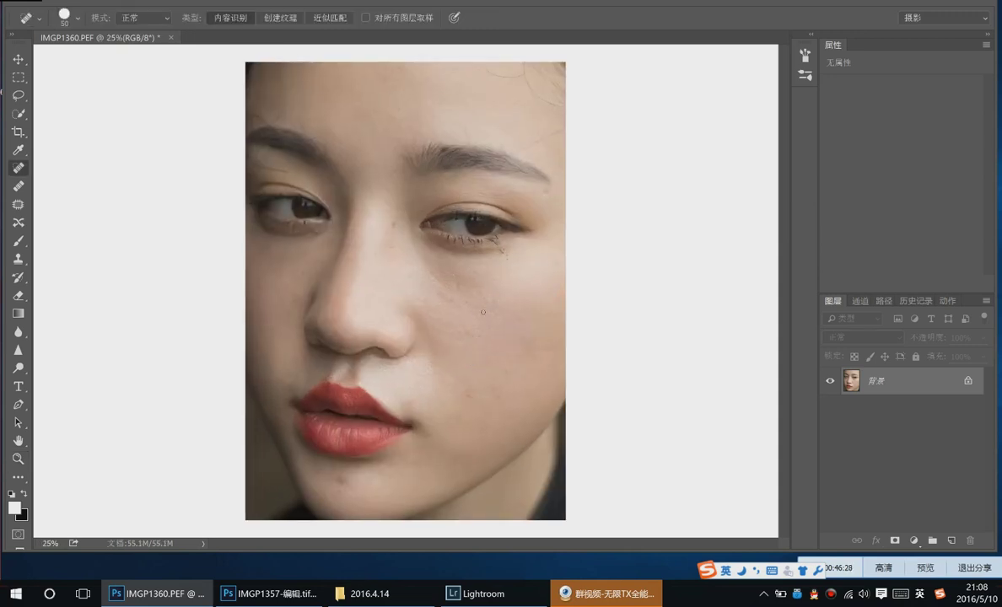
{"action": "left_click", "coordinate": [952, 541]}
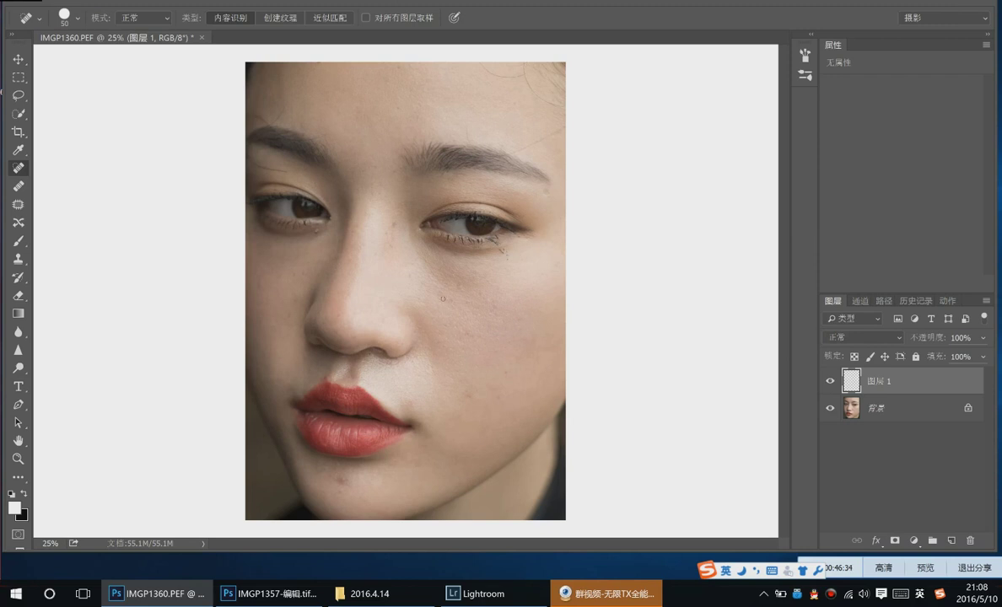
Set the Spot Healing Brush's size control to the stylus wheel (光笔轮)
{"action": "left_click", "coordinate": [73, 18]}
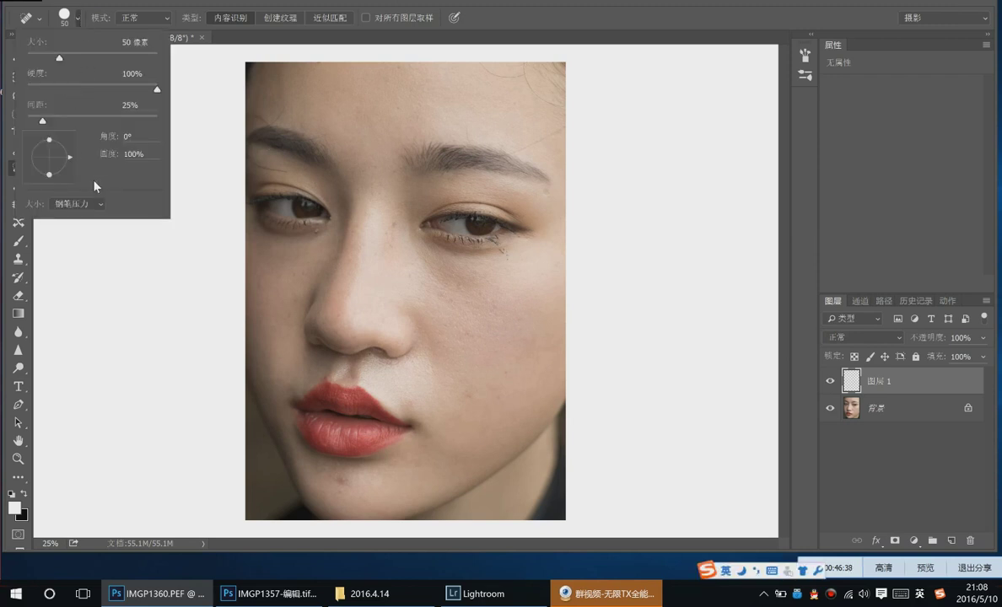
{"action": "left_click", "coordinate": [62, 17]}
{"action": "left_click", "coordinate": [62, 18]}
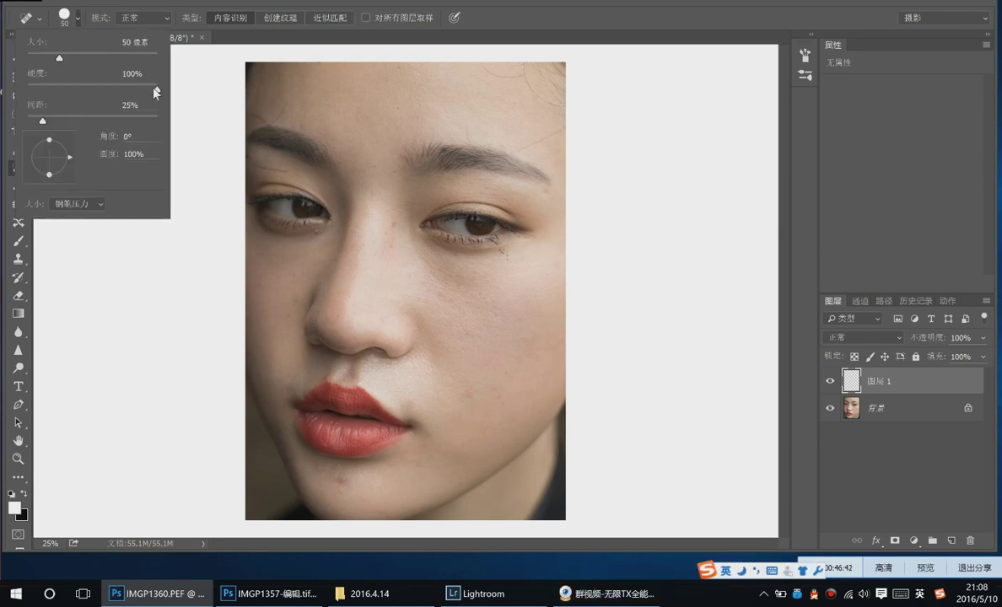
{"action": "left_click", "coordinate": [80, 203]}
{"action": "left_click", "coordinate": [79, 236]}
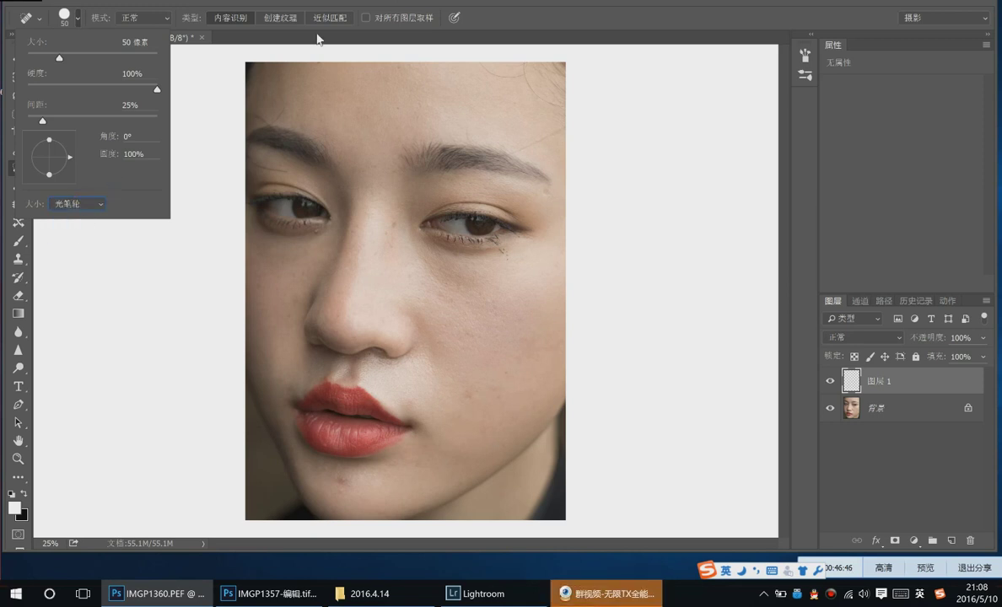
{"action": "left_click", "coordinate": [383, 218]}
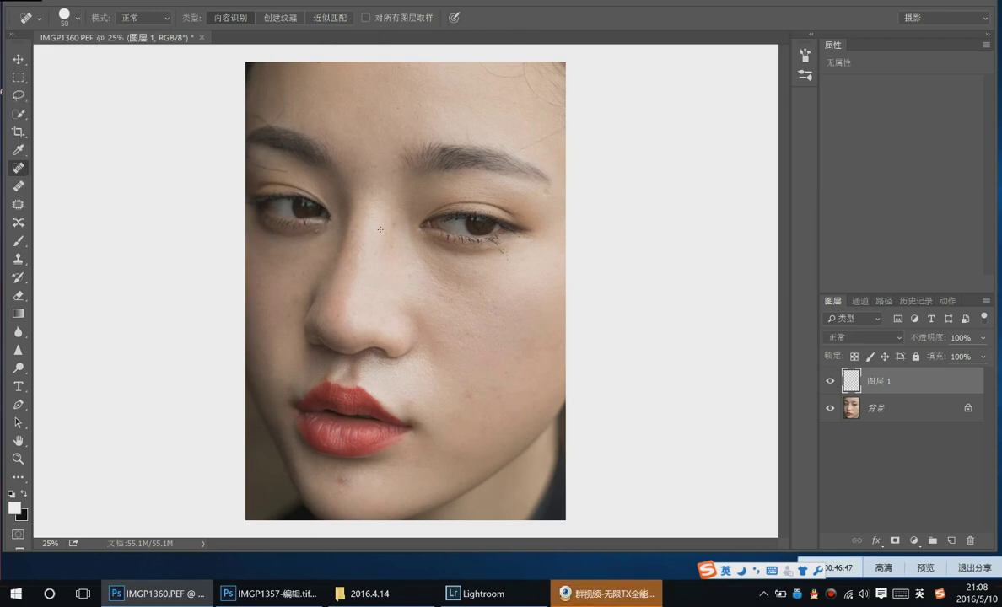
Shrink the Spot Healing Brush to 7 px and return its size control to pen pressure (钢笔压力)
{"action": "key", "text": "bracketleft"}
{"action": "key", "text": "bracketleft"}
{"action": "key", "text": "bracketleft"}
{"action": "key", "text": "bracketleft"}
{"action": "key", "text": "bracketleft"}
{"action": "key", "text": "bracketleft"}
{"action": "key", "text": "bracketright"}
{"action": "key", "text": "bracketright"}
{"action": "key", "text": "bracketright"}
{"action": "left_click", "coordinate": [75, 18]}
{"action": "left_click", "coordinate": [71, 207]}
{"action": "left_click", "coordinate": [67, 226]}
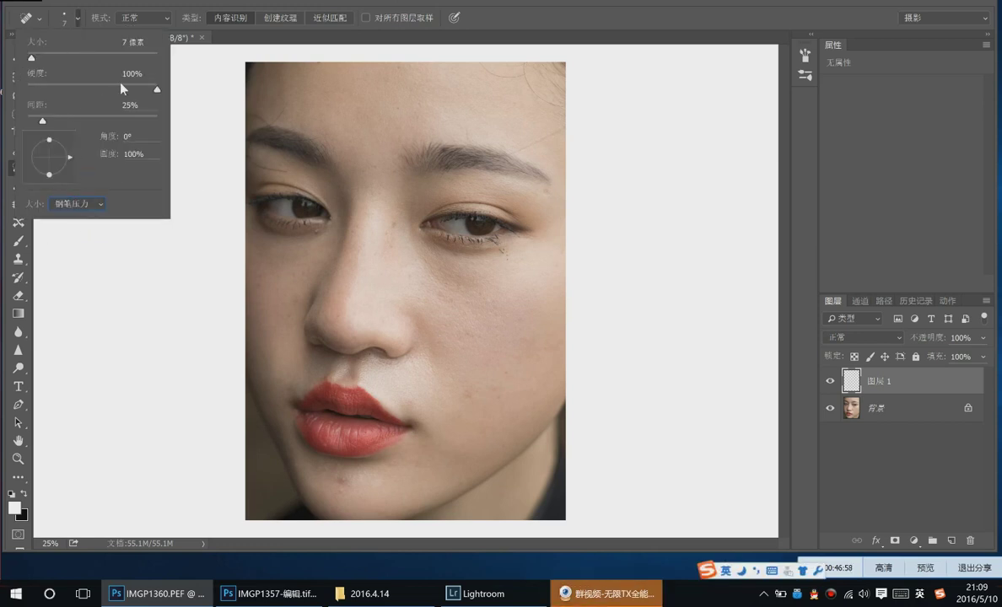
Give the Spot Healing Brush a size of 156 px and a hardness of 30%
{"action": "left_click_drag", "start_coordinate": [34, 58], "coordinate": [39, 59]}
{"action": "type", "text": "70"}
{"action": "key", "text": "Return"}
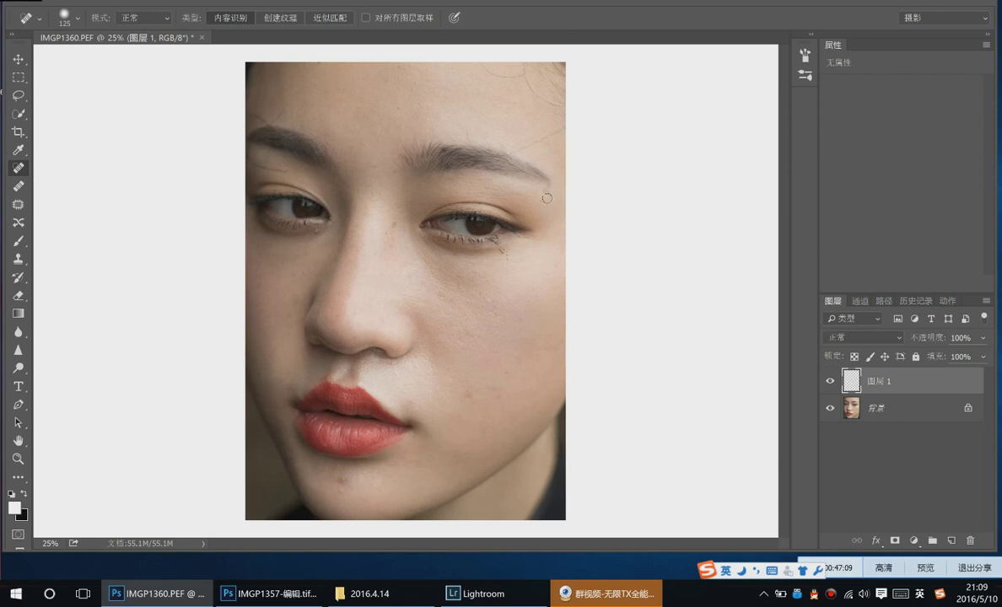
{"action": "right_click", "coordinate": [546, 194]}
{"action": "left_click", "coordinate": [574, 87]}
{"action": "left_click", "coordinate": [19, 184]}
{"action": "left_click", "coordinate": [19, 167]}
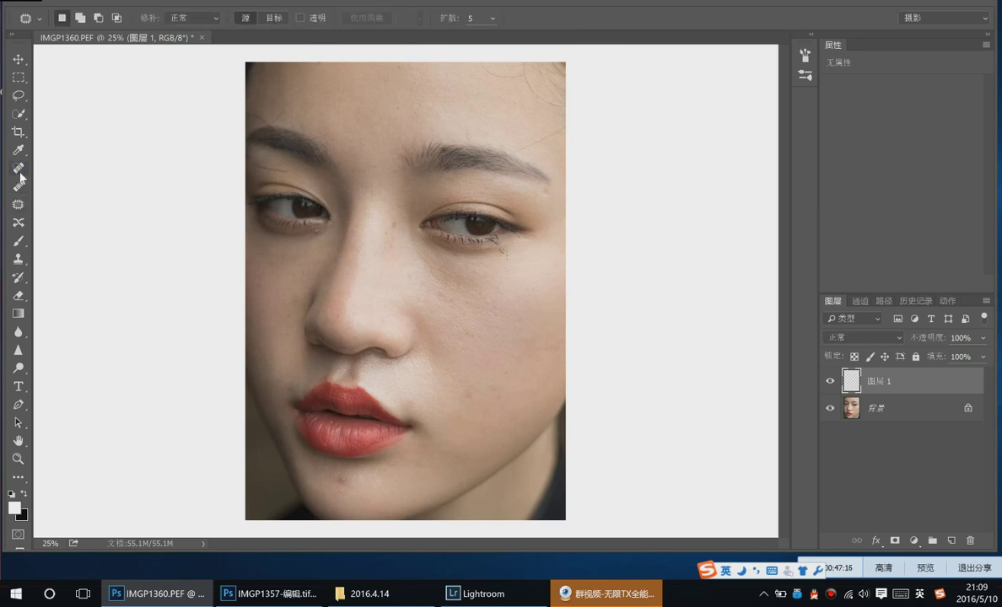
{"action": "right_click", "coordinate": [315, 231]}
{"action": "key", "text": "Return"}
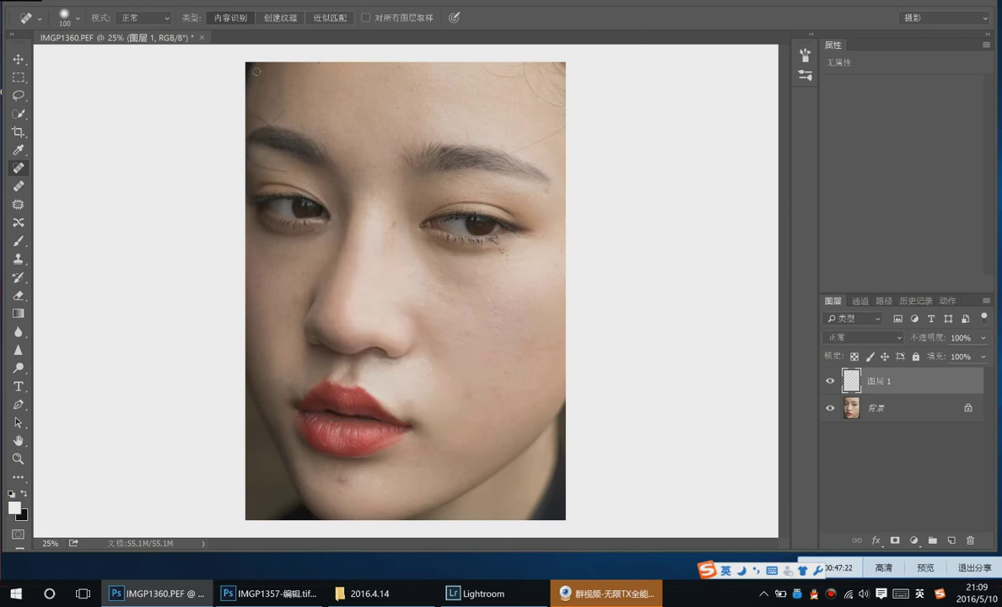
{"action": "left_click", "coordinate": [67, 24]}
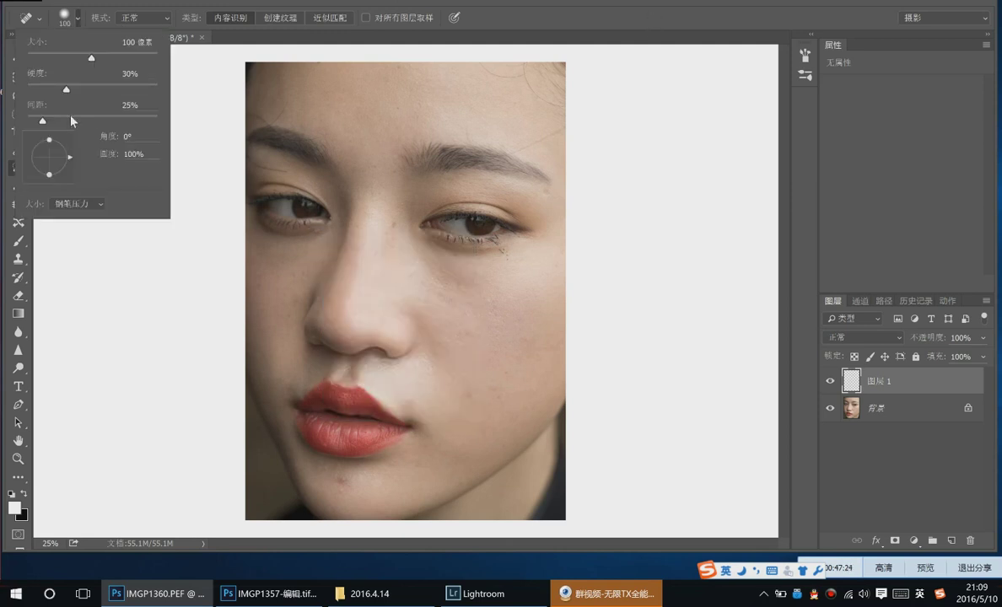
{"action": "mouse_move", "coordinate": [91, 58]}
{"action": "left_mouse_down"}
{"action": "mouse_move", "coordinate": [64, 58]}
{"action": "mouse_move", "coordinate": [110, 59]}
{"action": "left_mouse_up"}
{"action": "left_click", "coordinate": [630, 16]}
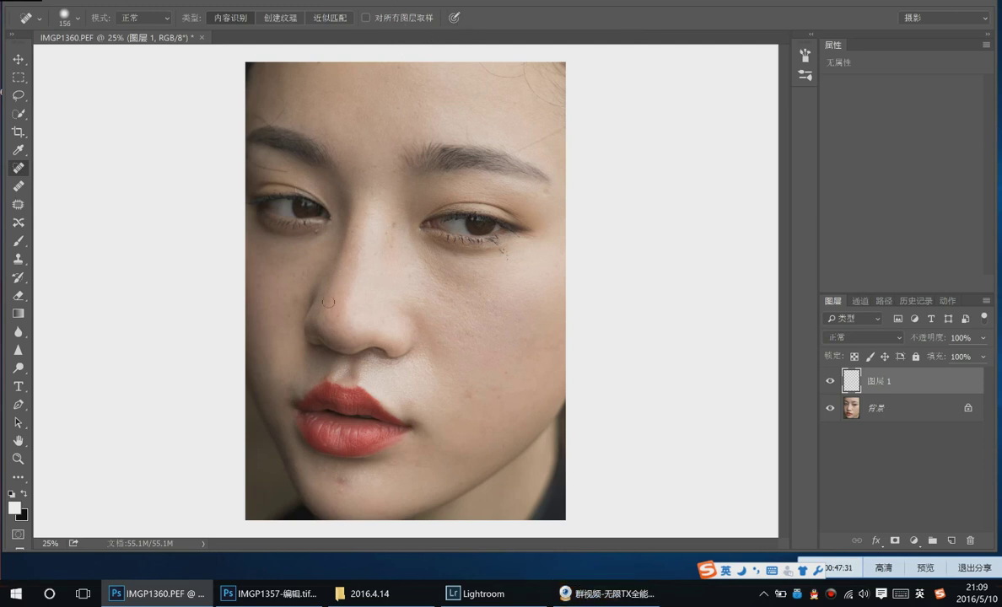
Enable sampling of all layers and heal the stray mascara marks below the outer corner of the eye
{"action": "right_click", "coordinate": [295, 273]}
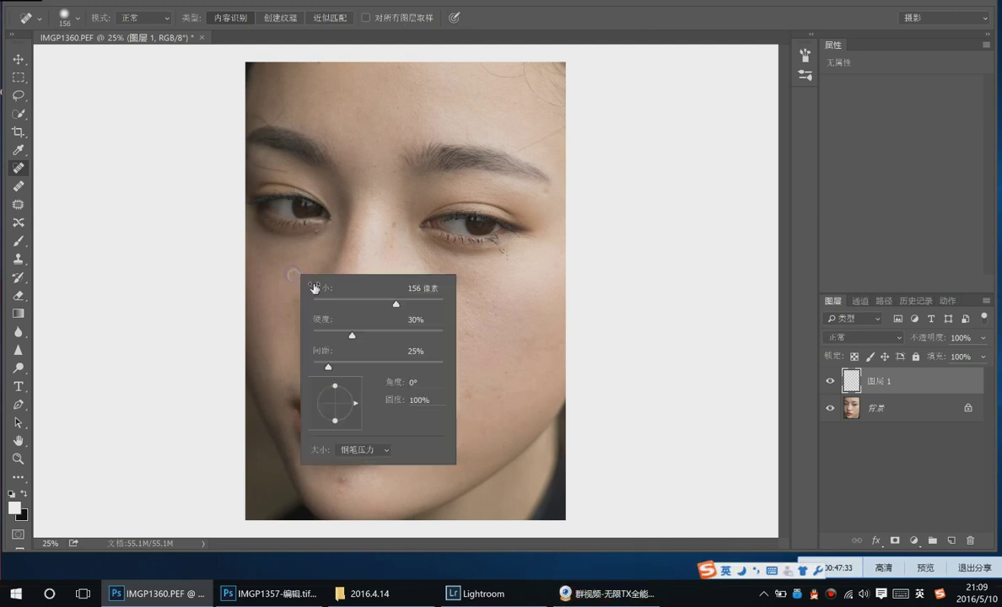
{"action": "left_click", "coordinate": [492, 147]}
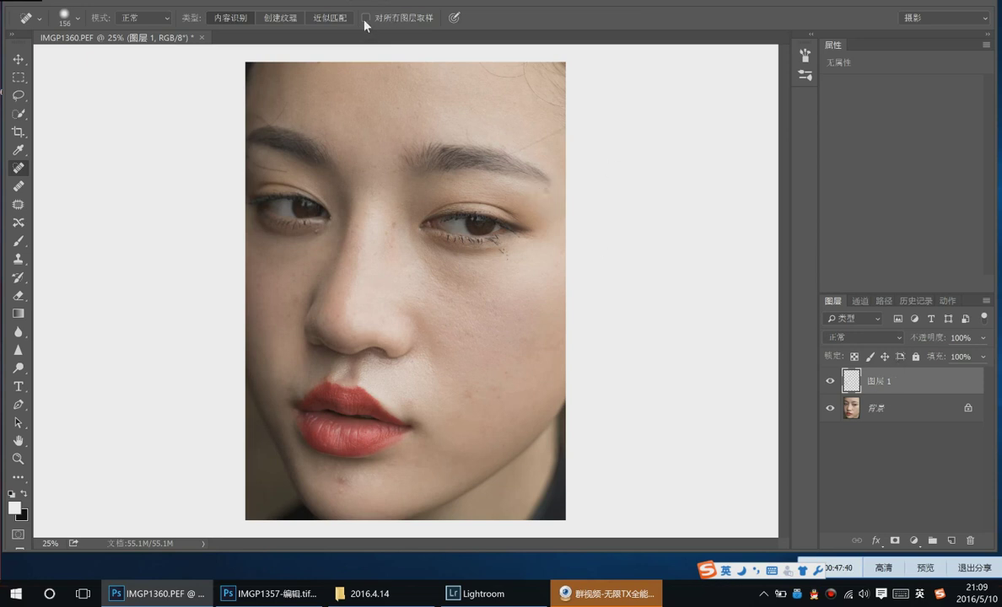
{"action": "left_click", "coordinate": [476, 233]}
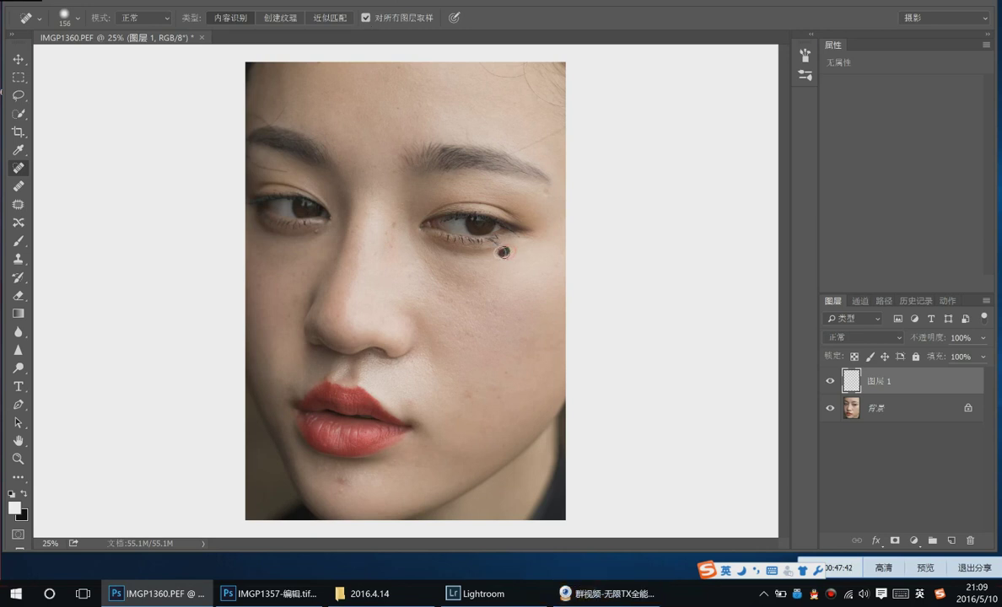
{"action": "right_click", "coordinate": [506, 258]}
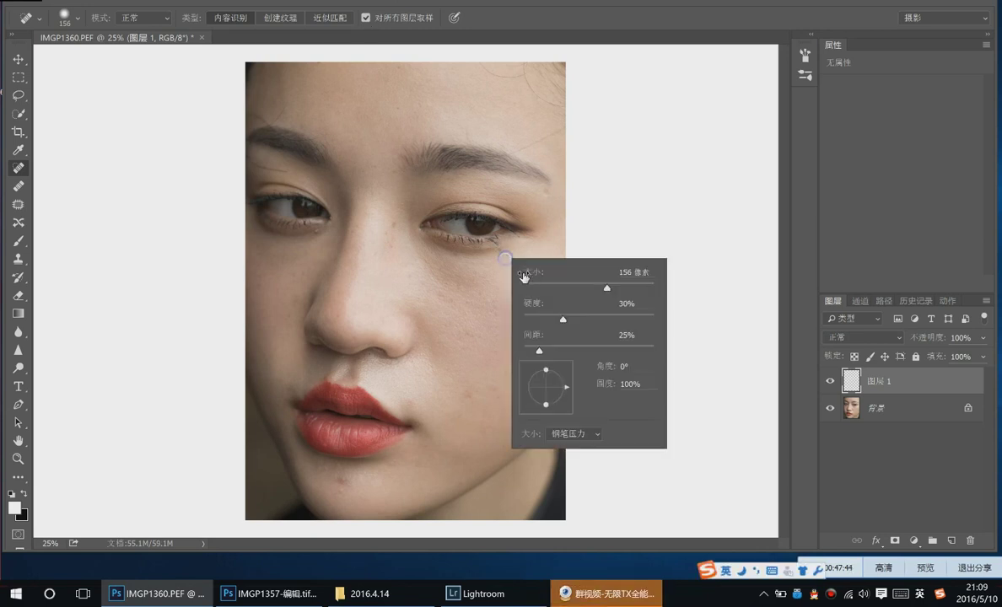
{"action": "key", "text": "Escape"}
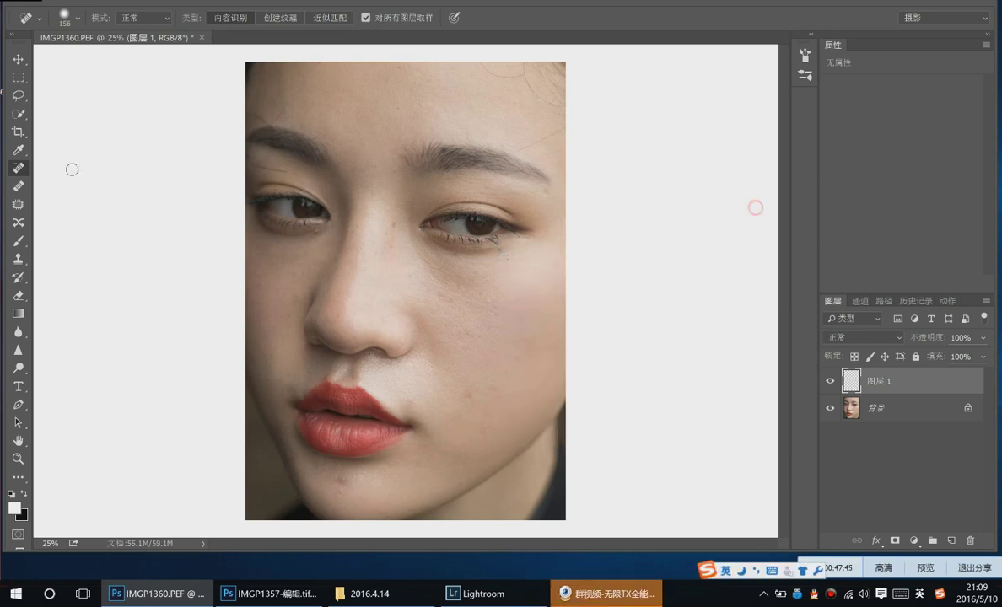
Switch to the Healing Brush, size it to 125 px and set its sample source to current and below layers (当前和下方图层)
{"action": "left_click", "coordinate": [19, 186]}
{"action": "left_click", "coordinate": [17, 171]}
{"action": "left_click", "coordinate": [19, 186]}
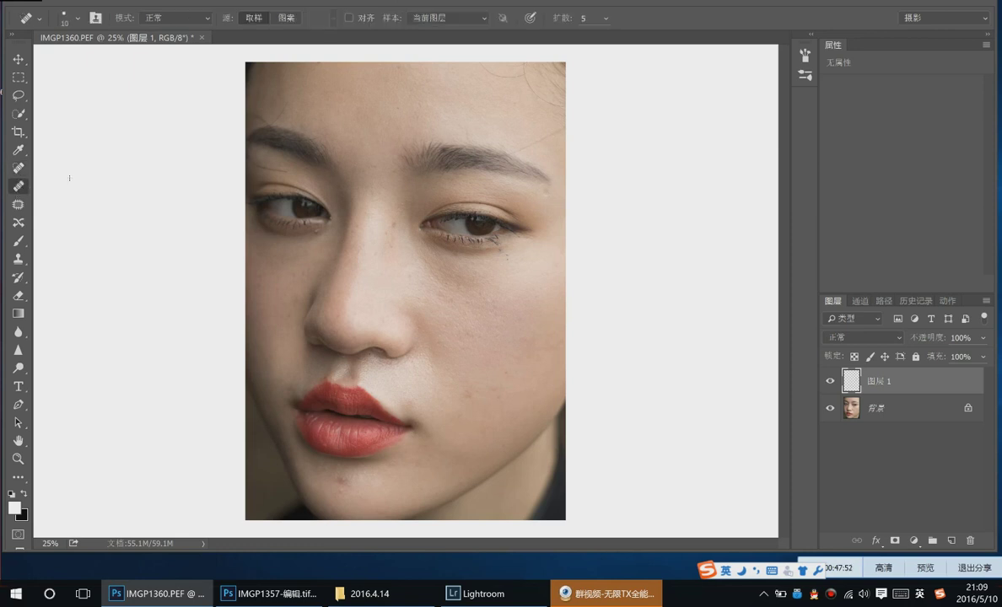
{"action": "key", "text": "bracketright"}
{"action": "key", "text": "bracketright"}
{"action": "key", "text": "bracketright"}
{"action": "key", "text": "bracketright"}
{"action": "key", "text": "bracketright"}
{"action": "key", "text": "bracketright"}
{"action": "key", "text": "bracketright"}
{"action": "key", "text": "bracketright"}
{"action": "key", "text": "bracketright"}
{"action": "key", "text": "bracketright"}
{"action": "key", "text": "bracketright"}
{"action": "key", "text": "bracketright"}
{"action": "key", "text": "bracketright"}
{"action": "key", "text": "bracketright"}
{"action": "key", "text": "bracketleft"}
{"action": "key", "text": "bracketleft"}
{"action": "left_click", "coordinate": [474, 382], "text": "alt"}
{"action": "left_click", "coordinate": [447, 18]}
{"action": "left_click", "coordinate": [426, 43]}
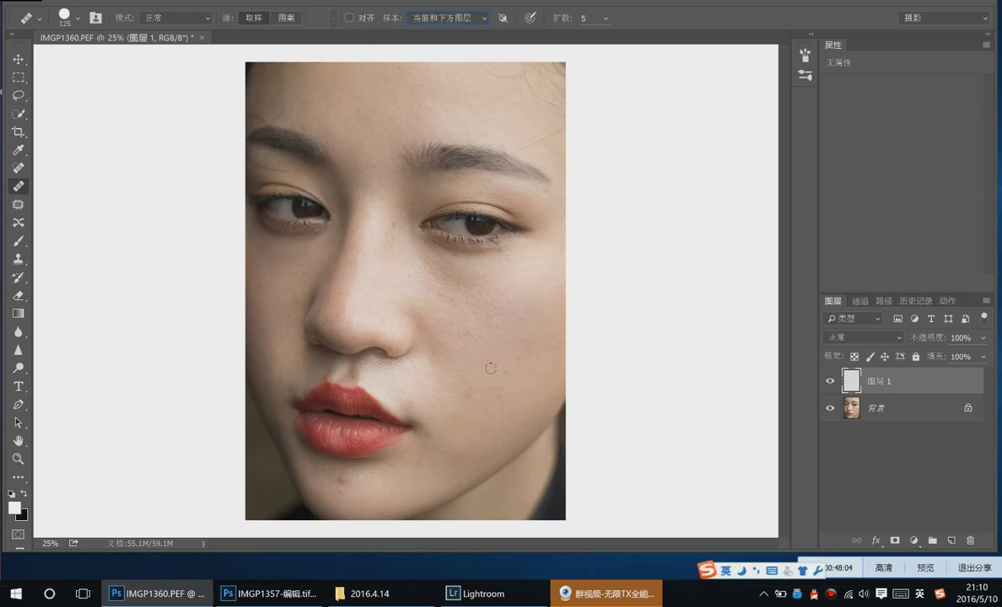
Heal the small blemishes on the broad cheek and the reddish spot on the chin using nearby clean skin
{"action": "left_click", "coordinate": [480, 371], "text": "alt"}
{"action": "left_click", "coordinate": [506, 371]}
{"action": "key", "text": "alt"}
{"action": "key", "text": "alt"}
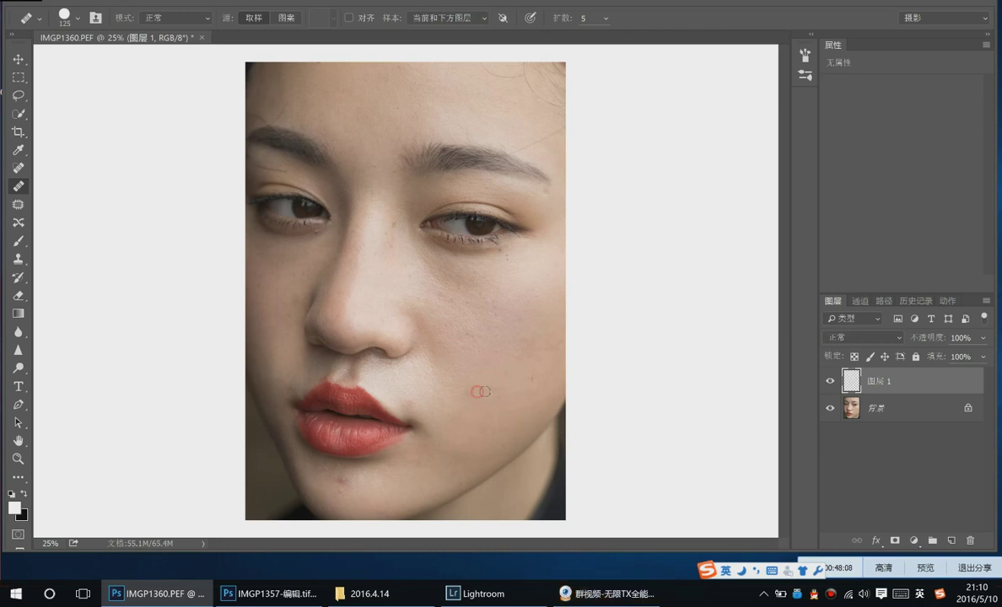
{"action": "left_click", "coordinate": [478, 389], "text": "alt"}
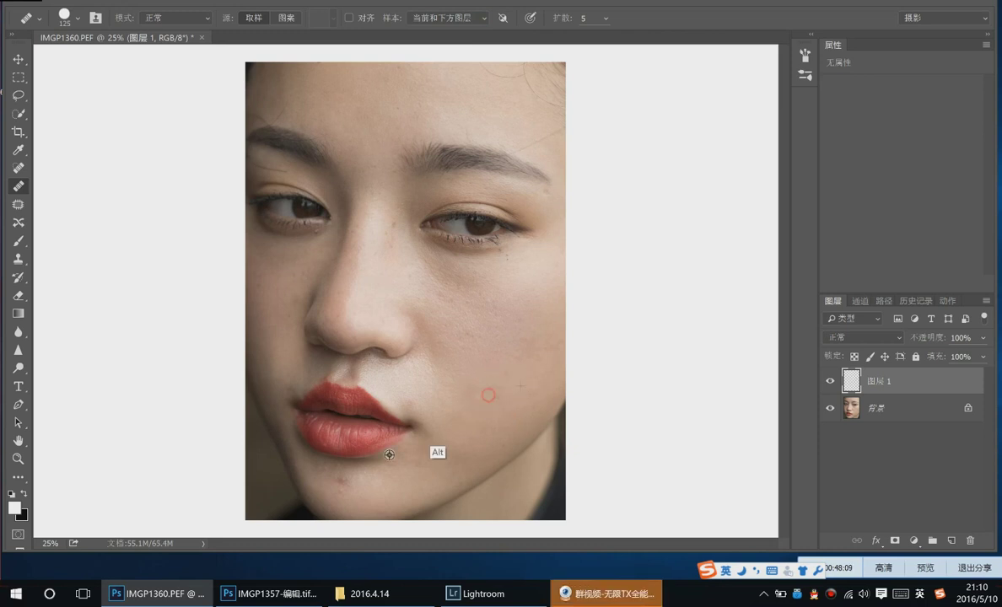
{"action": "left_click", "coordinate": [343, 481]}
{"action": "key", "text": "alt"}
Heal the spots on the nose bridge and near the eyebrow's outer end, plus the specks and texture under the eye
{"action": "left_click", "coordinate": [393, 218], "text": "alt"}
{"action": "left_click", "coordinate": [389, 232], "text": "alt"}
{"action": "left_click", "coordinate": [390, 243]}
{"action": "left_click", "coordinate": [549, 203]}
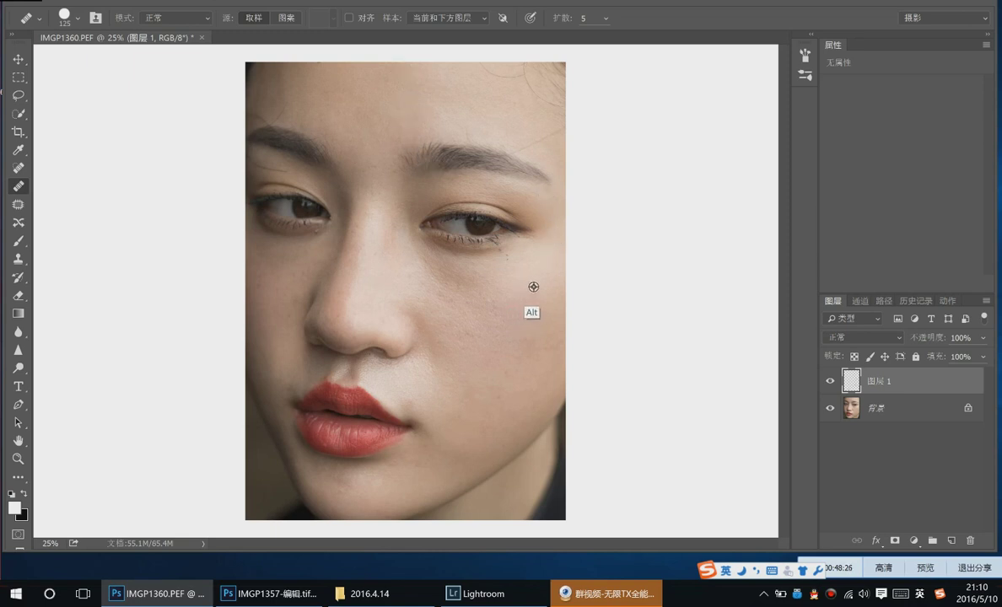
{"action": "left_click", "coordinate": [510, 257]}
{"action": "left_click", "coordinate": [477, 265], "text": "alt"}
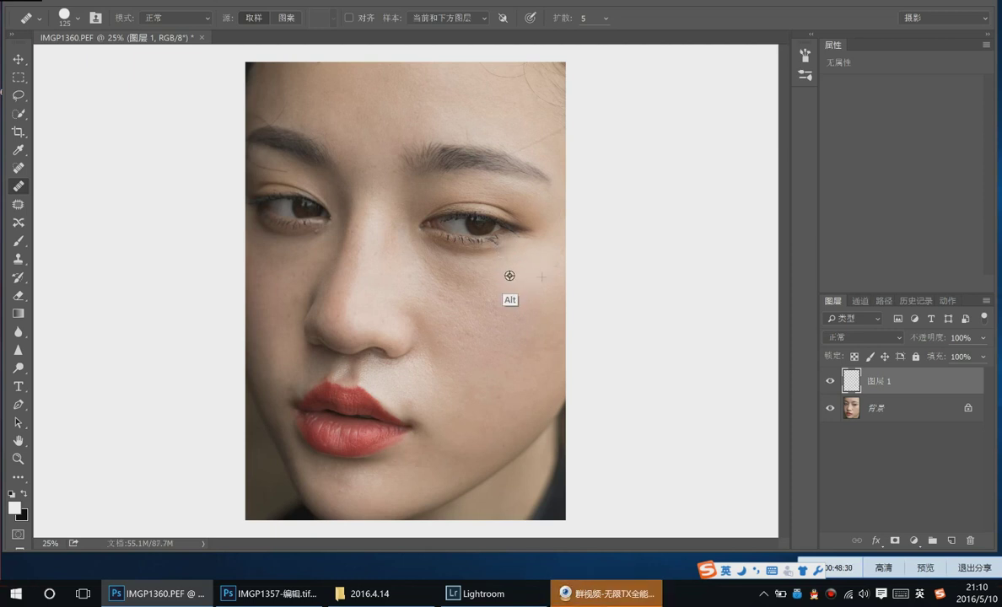
{"action": "left_click", "coordinate": [474, 285], "text": "alt"}
{"action": "left_click", "coordinate": [447, 293]}
Heal the remaining marks on the lower cheek, beside the mouth corner and on the chin
{"action": "left_click", "coordinate": [458, 397]}
{"action": "left_click", "coordinate": [409, 403]}
{"action": "left_click", "coordinate": [405, 400]}
{"action": "left_click", "coordinate": [413, 393], "text": "alt"}
{"action": "left_click", "coordinate": [389, 474], "text": "alt"}
{"action": "left_click", "coordinate": [338, 479]}
Heal the spots on the narrow shaded cheek beside the nose, and sample clean skin on the forehead and broad cheek
{"action": "left_click", "coordinate": [303, 272], "text": "alt"}
{"action": "left_click", "coordinate": [261, 291]}
{"action": "left_click", "coordinate": [272, 304]}
{"action": "left_click", "coordinate": [278, 276], "text": "alt"}
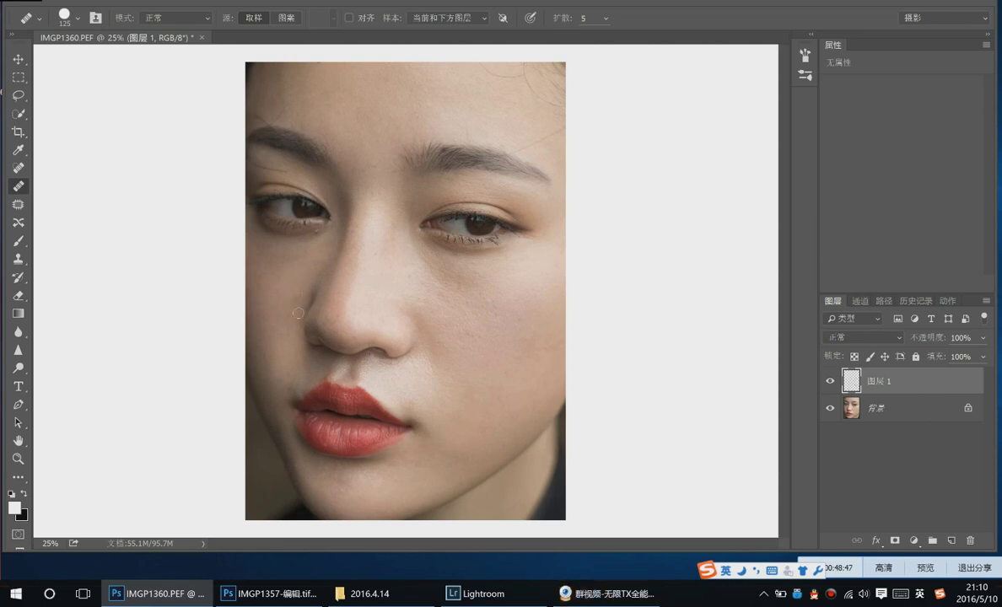
{"action": "left_click", "coordinate": [295, 301]}
{"action": "left_click", "coordinate": [369, 108], "text": "alt"}
{"action": "left_click", "coordinate": [511, 272], "text": "alt"}
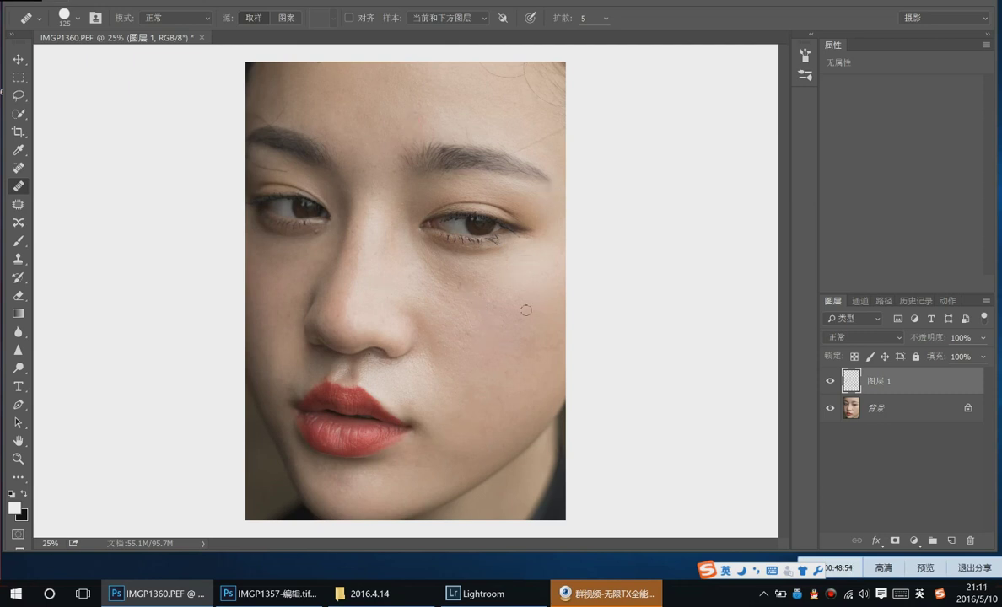
Clean up the skin around the mouth corner and chin with samples from the adjacent skin
{"action": "left_click", "coordinate": [418, 391], "text": "alt"}
{"action": "left_click", "coordinate": [403, 386], "text": "alt"}
{"action": "left_click", "coordinate": [408, 400], "text": "alt"}
{"action": "left_click", "coordinate": [403, 394], "text": "alt"}
{"action": "left_click", "coordinate": [423, 478], "text": "alt"}
Check the students' messages in the group video window, return to the portrait and dismiss the computer speed-up pop-up
{"action": "left_click", "coordinate": [608, 598]}
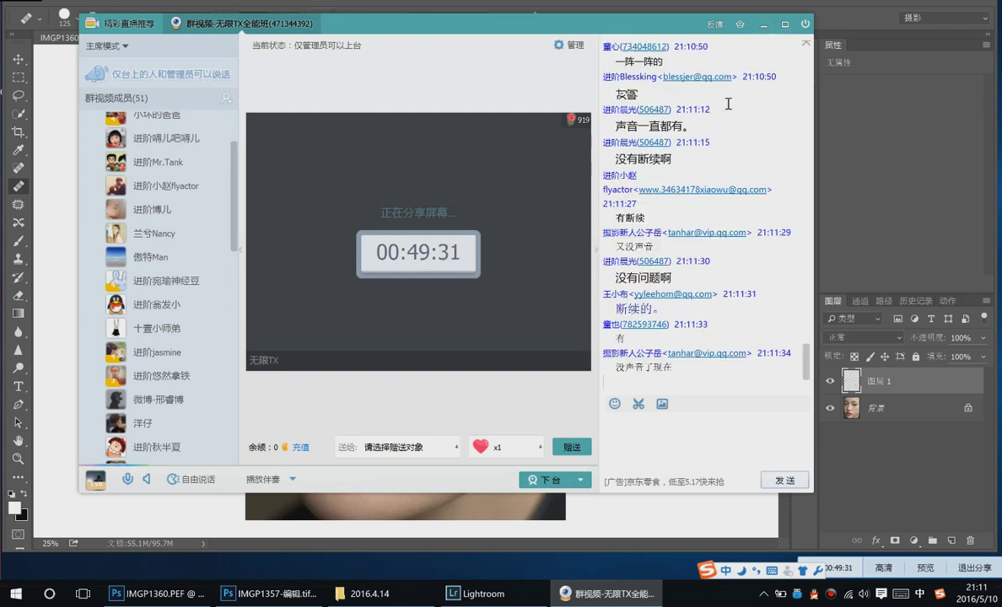
{"action": "left_click", "coordinate": [762, 28]}
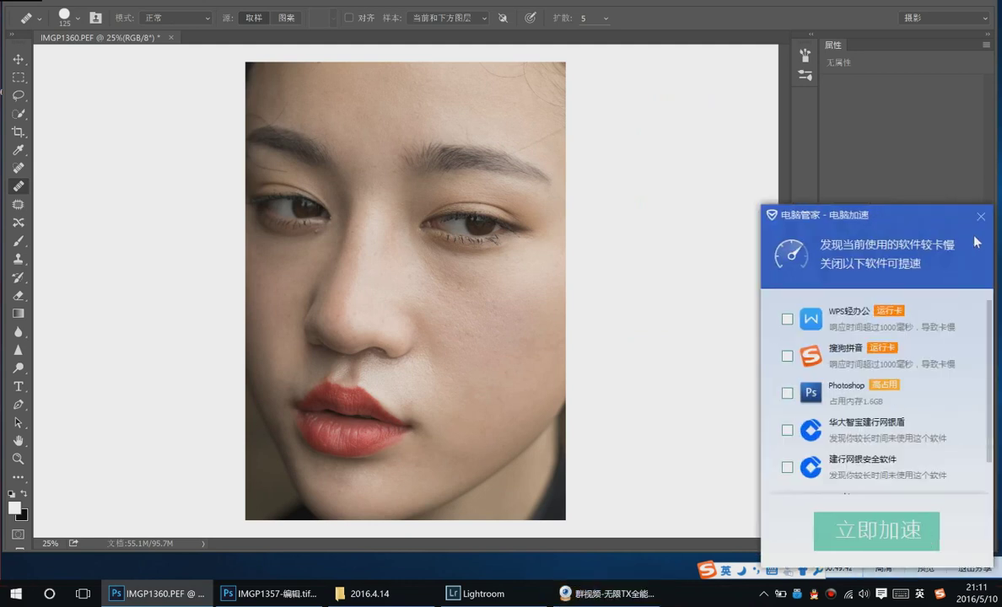
{"action": "left_click", "coordinate": [985, 194]}
Add a gradient map adjustment layer above the healing layer using the black-to-white gradient preset (黑, 白渐变)
{"action": "left_click", "coordinate": [914, 539]}
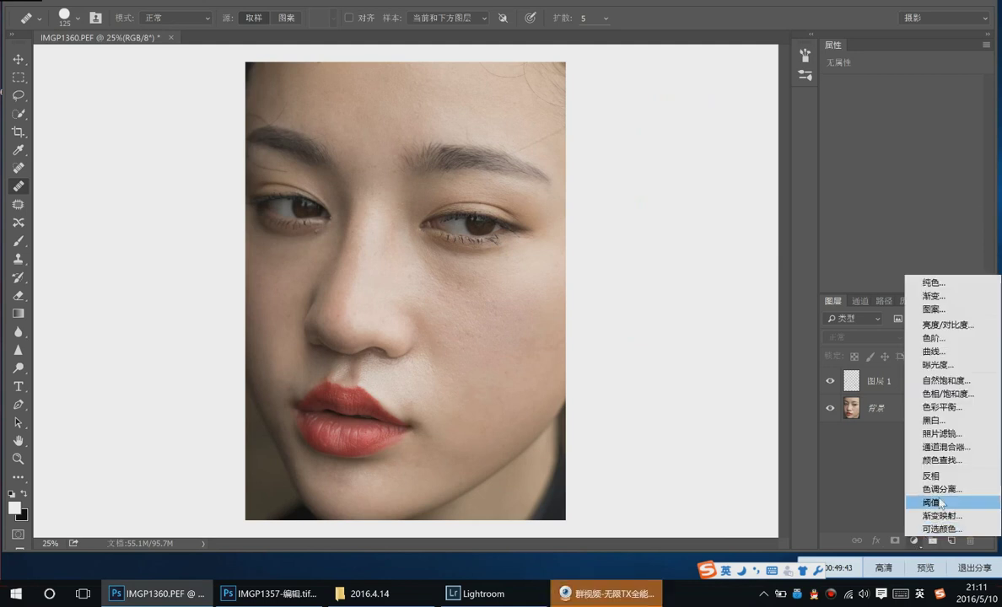
{"action": "left_click", "coordinate": [941, 516]}
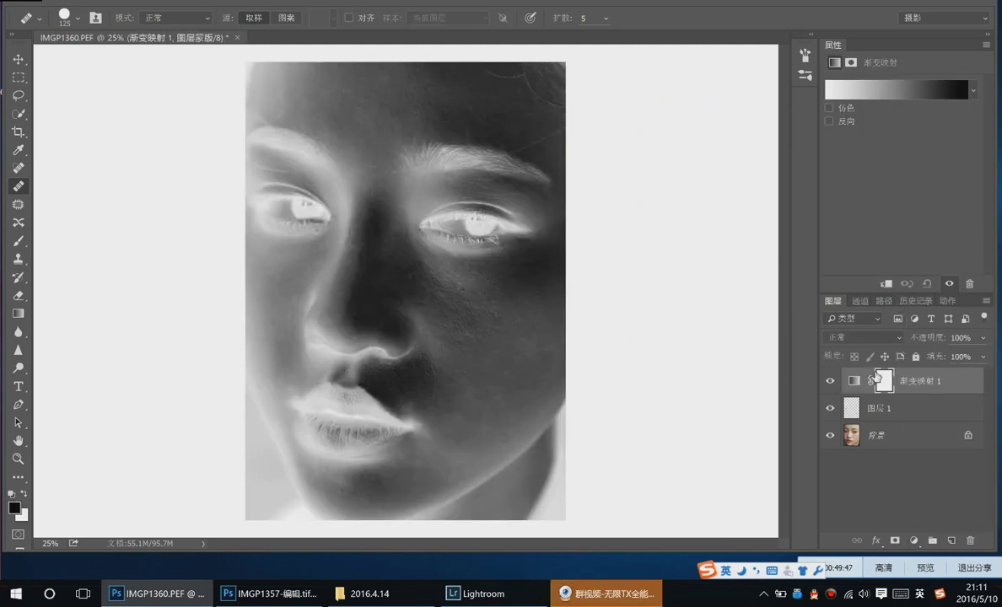
{"action": "left_click", "coordinate": [900, 95]}
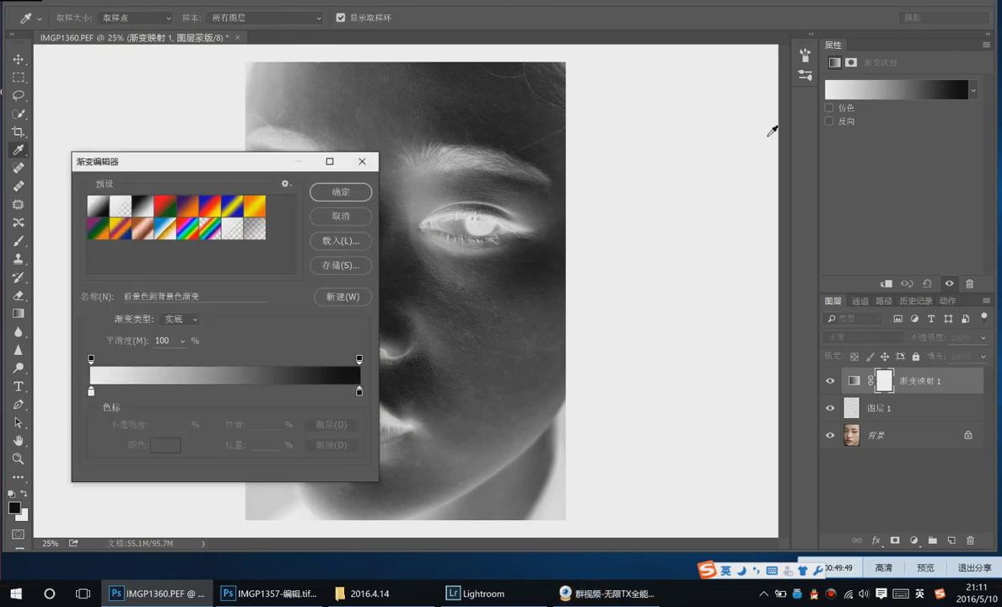
{"action": "left_click", "coordinate": [142, 204]}
{"action": "left_click", "coordinate": [354, 193]}
{"action": "key", "text": "j"}
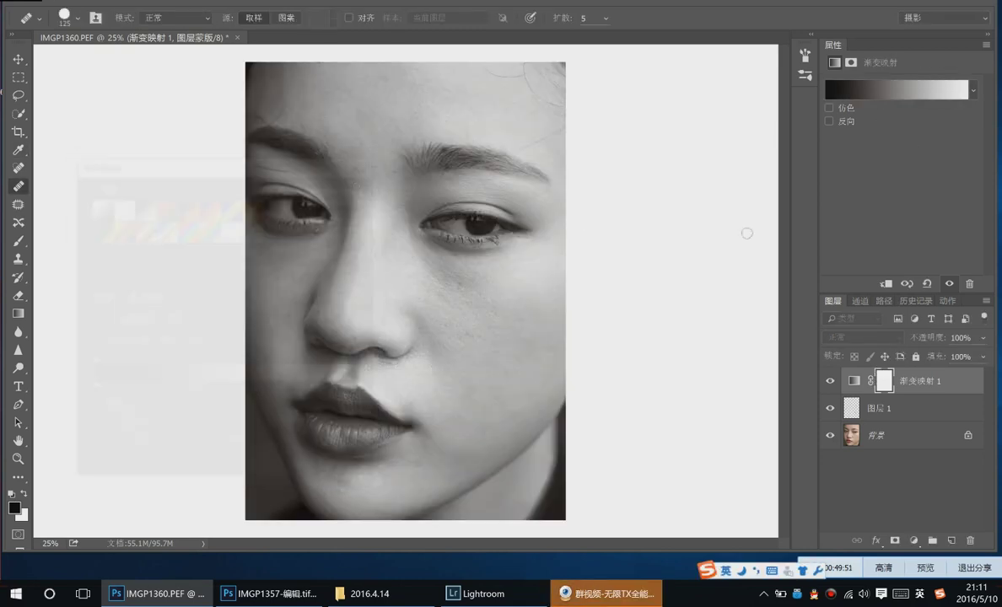
Edit the gradient map's gradient so that its dark colour stop is a neutral black
{"action": "left_click", "coordinate": [876, 92]}
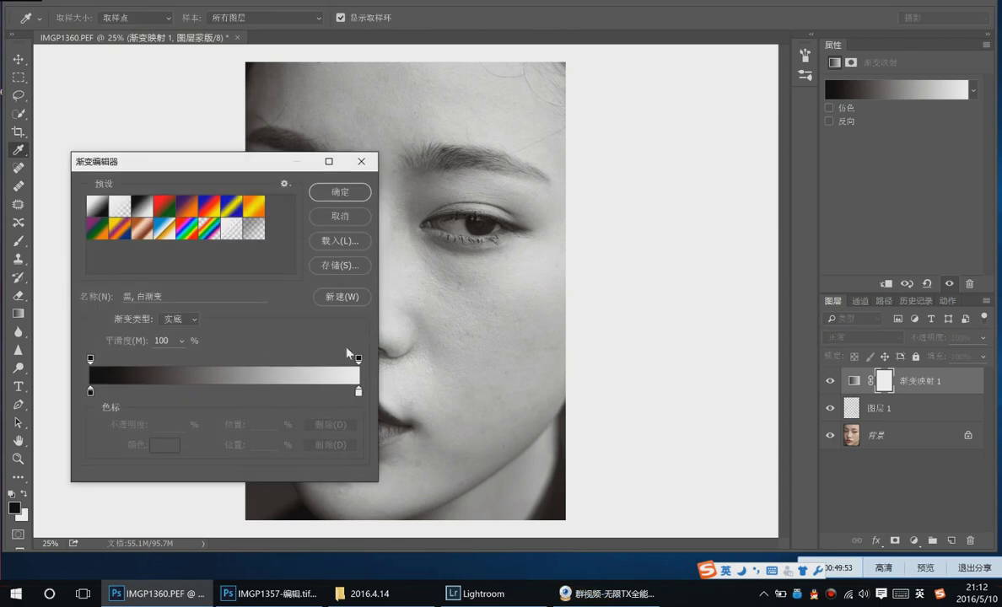
{"action": "left_click", "coordinate": [91, 392]}
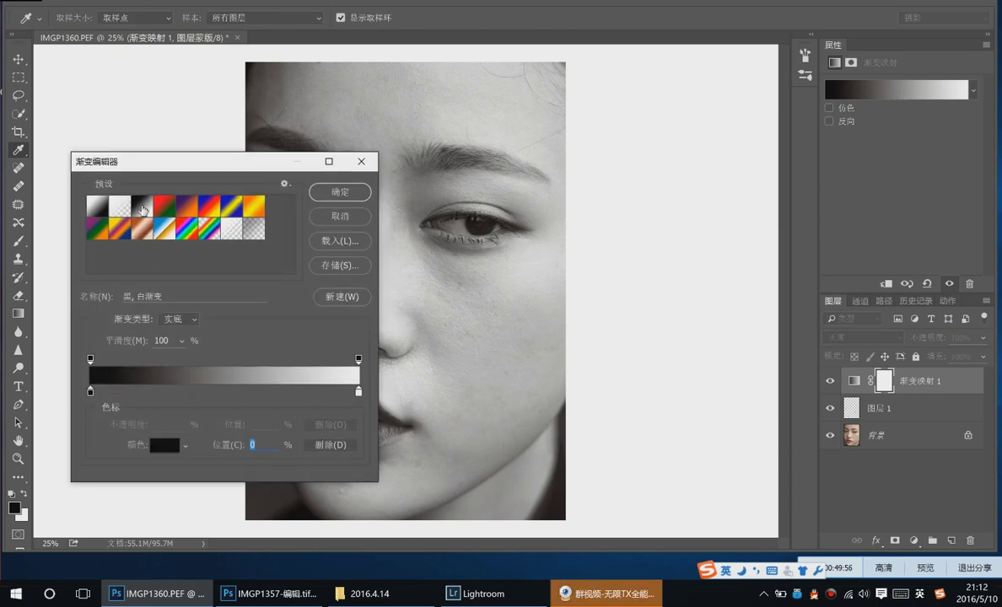
{"action": "double_click", "coordinate": [142, 209]}
{"action": "left_click", "coordinate": [655, 211]}
{"action": "left_click", "coordinate": [90, 392]}
{"action": "double_click", "coordinate": [90, 392]}
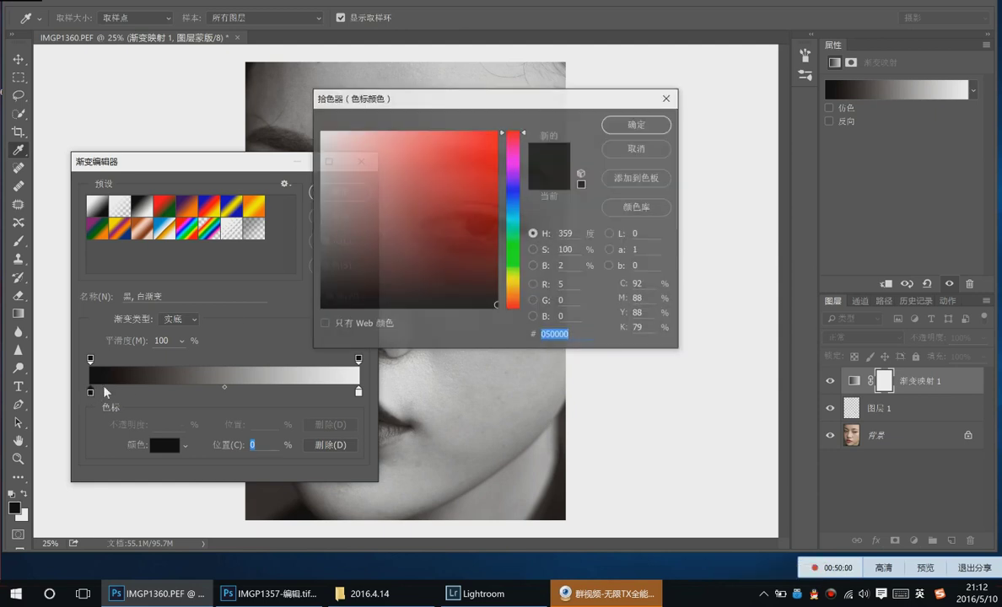
{"action": "left_click", "coordinate": [652, 128]}
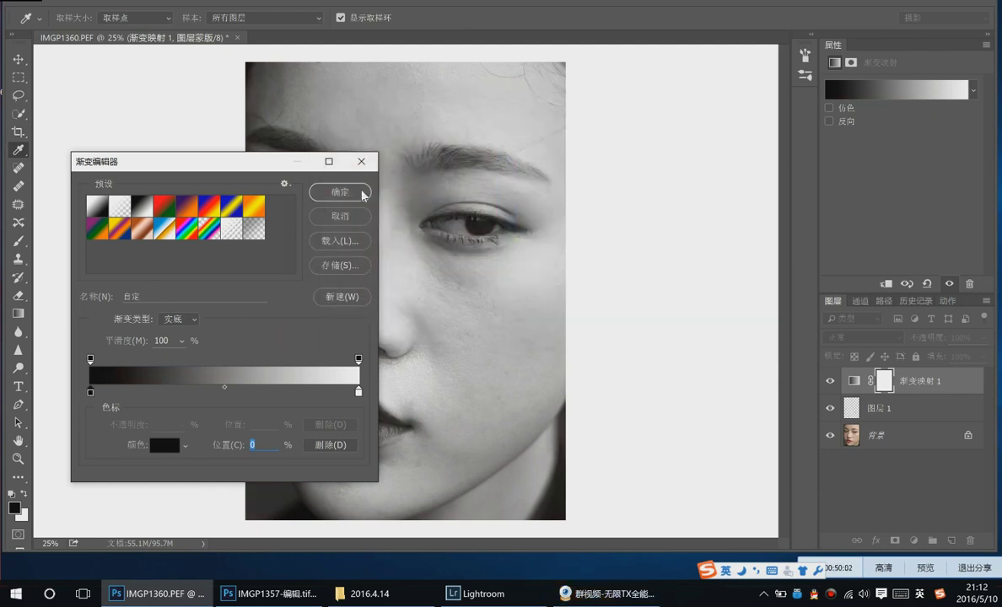
{"action": "left_click", "coordinate": [358, 193]}
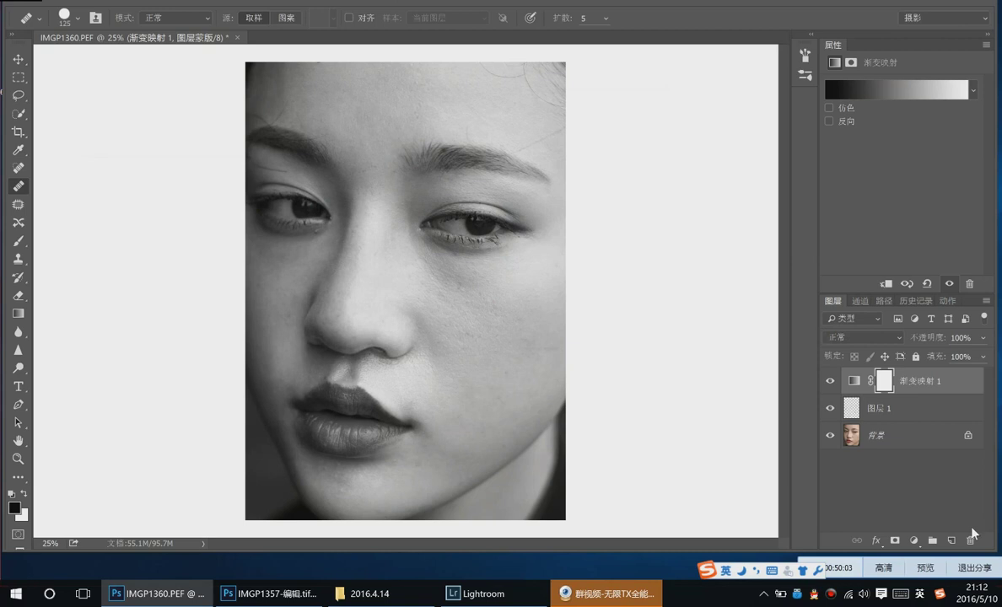
Add a curves adjustment layer and darken the midtones with a curve point at input 168, output 91
{"action": "left_click", "coordinate": [913, 540]}
{"action": "left_click", "coordinate": [946, 350]}
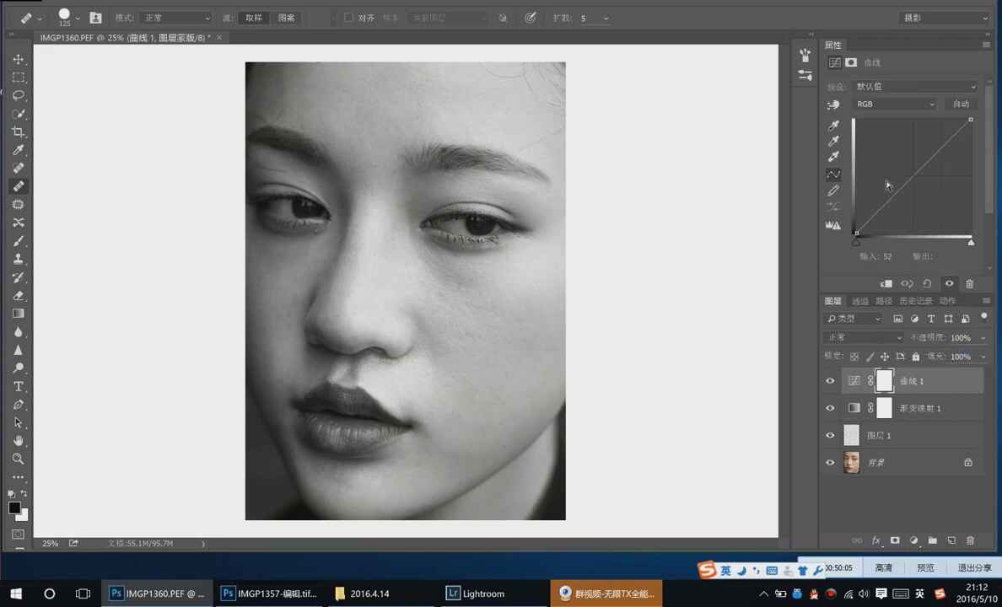
{"action": "left_click_drag", "start_coordinate": [919, 175], "coordinate": [932, 197]}
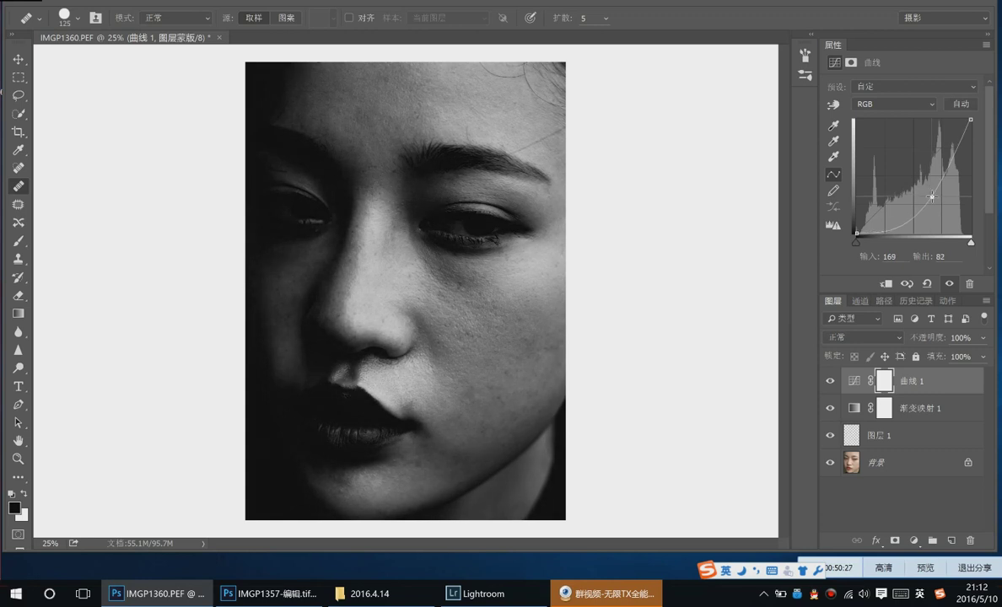
{"action": "left_click_drag", "start_coordinate": [931, 196], "coordinate": [931, 193]}
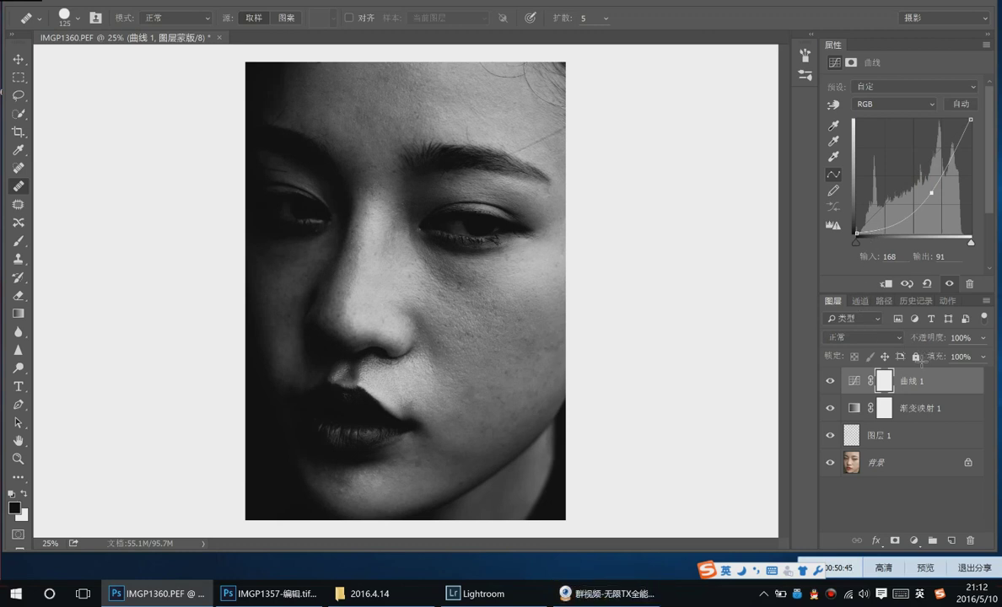
Create a new layer above the healing layer in Soft Light mode (柔光), filled with 50% gray
{"action": "left_click", "coordinate": [940, 437]}
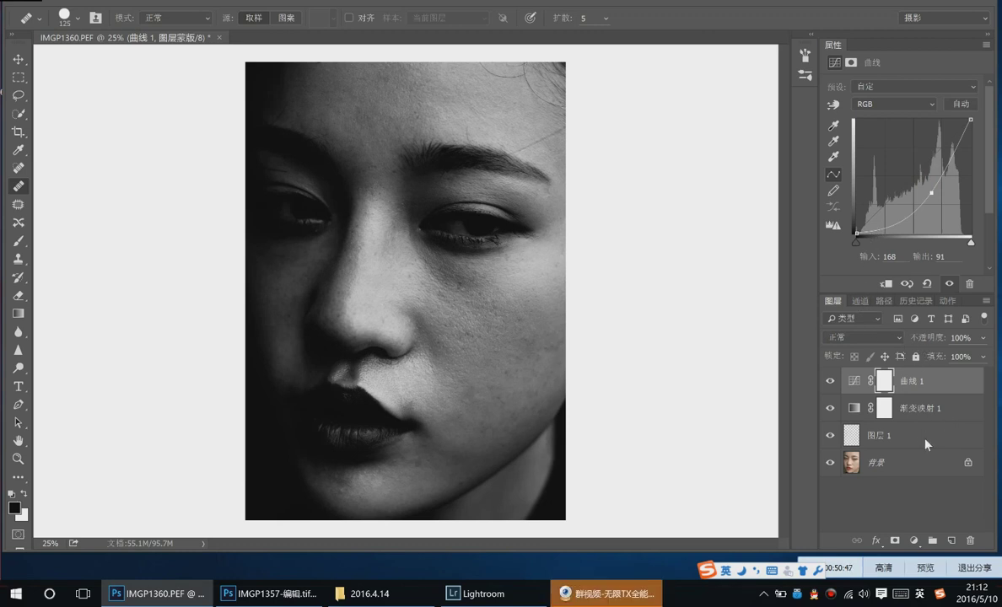
{"action": "key", "text": "v"}
{"action": "key", "text": "x"}
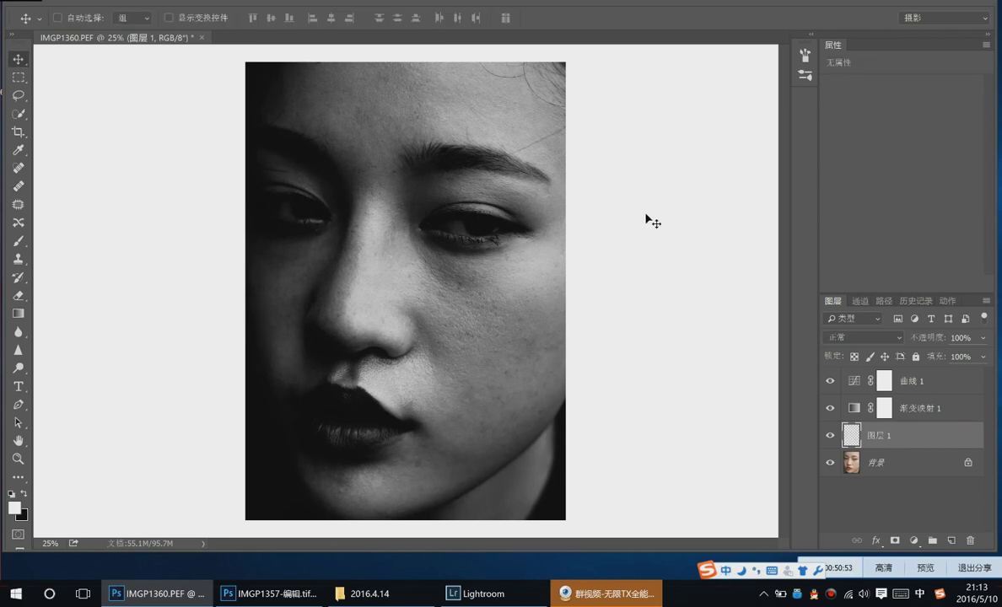
{"action": "key", "text": "ctrl+shift+n"}
{"action": "left_click", "coordinate": [576, 170]}
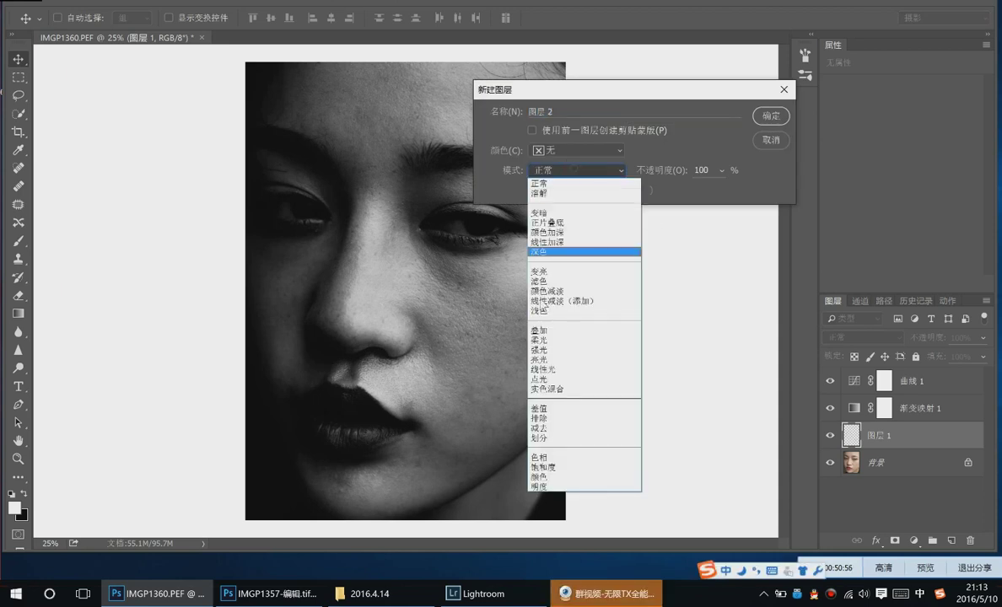
{"action": "left_click", "coordinate": [552, 340]}
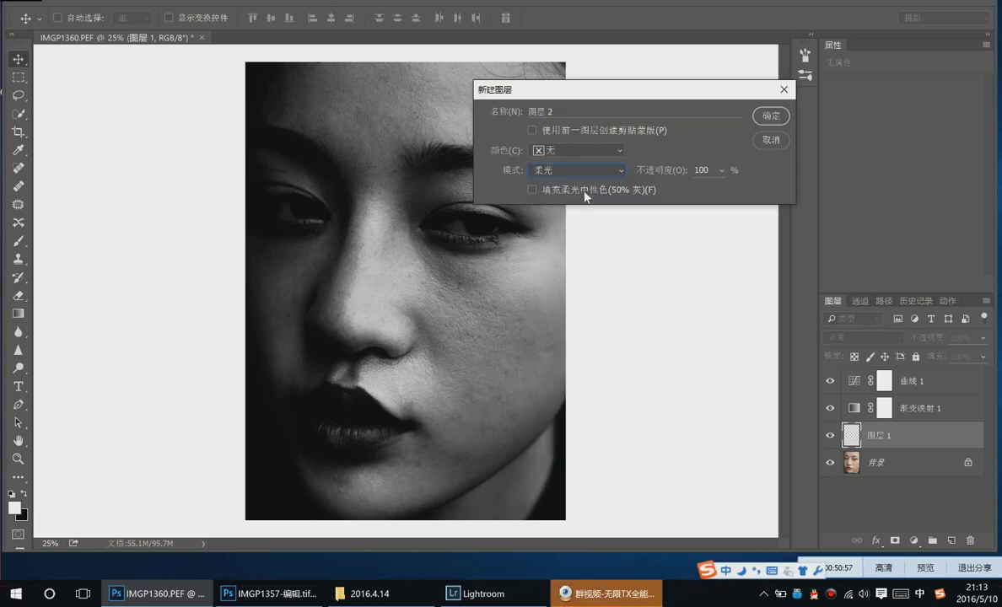
{"action": "left_click", "coordinate": [771, 117]}
{"action": "key", "text": "shift"}
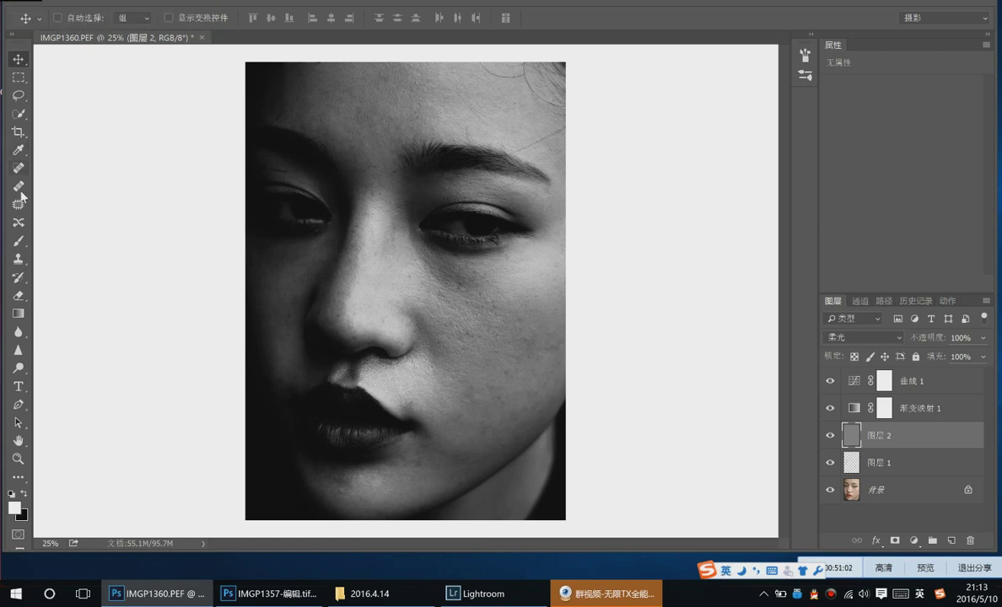
Set up the Brush tool with Normal blend mode (正常) and a small soft tip
{"action": "left_click", "coordinate": [18, 240]}
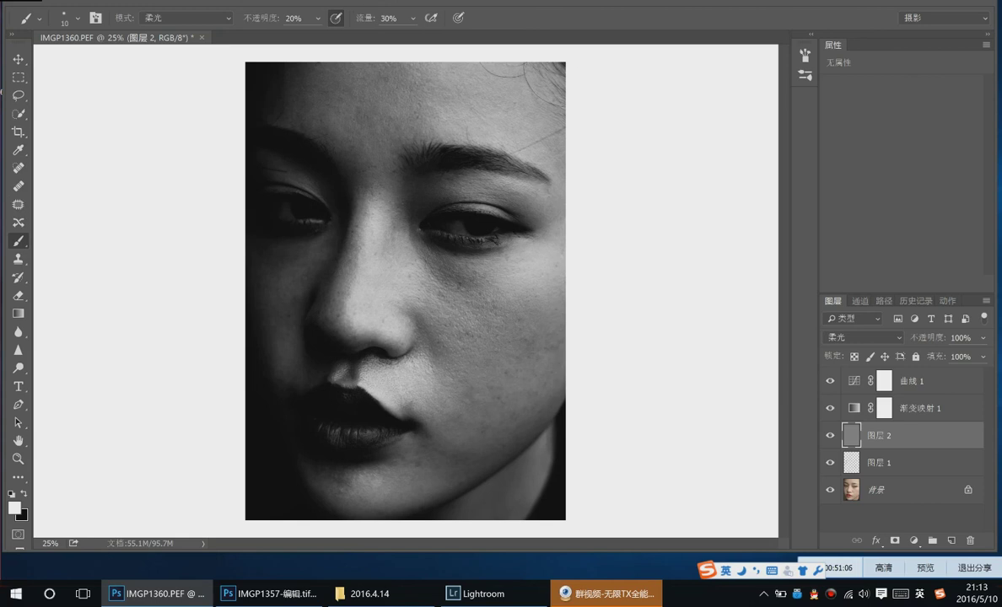
{"action": "left_click", "coordinate": [207, 18]}
{"action": "left_click", "coordinate": [161, 27]}
{"action": "left_click", "coordinate": [78, 18]}
{"action": "left_click_drag", "start_coordinate": [88, 63], "coordinate": [94, 64]}
{"action": "left_click", "coordinate": [606, 27]}
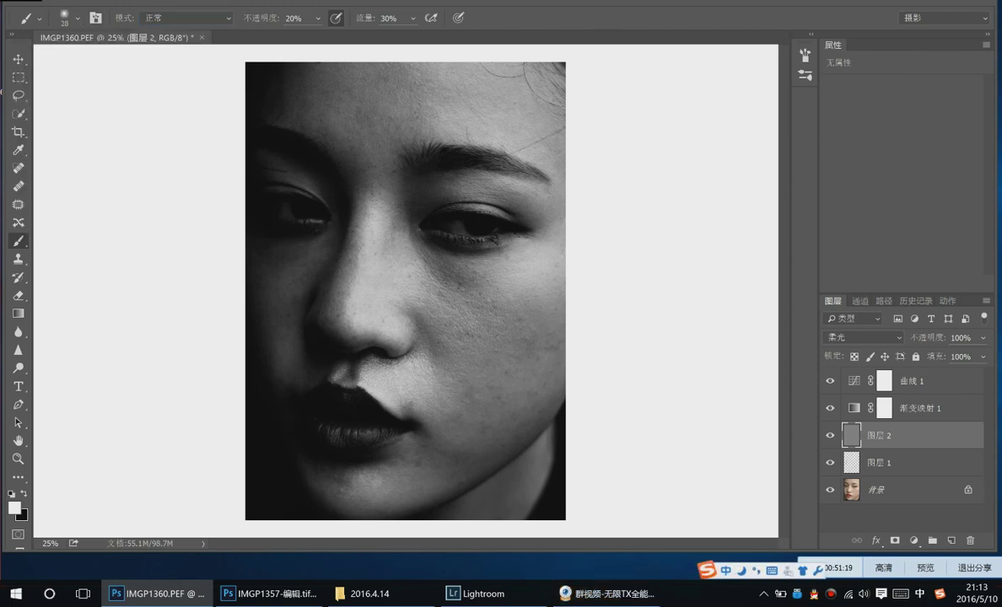
Lighten the dark patches on the chin and lower cheek with white, using a brush of about 100 to 125 px
{"action": "key", "text": "shift"}
{"action": "key", "text": "bracketright"}
{"action": "key", "text": "bracketright"}
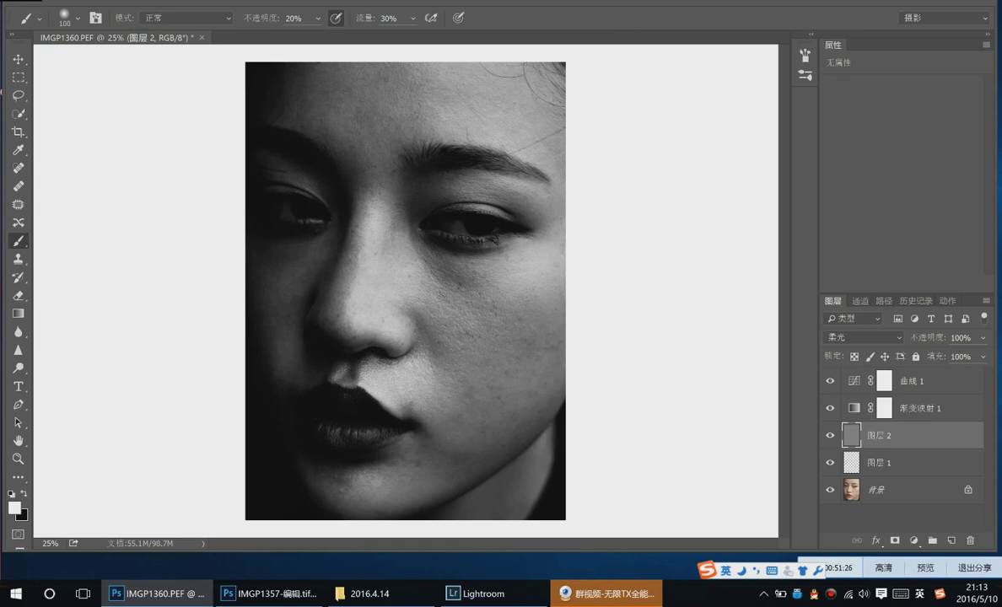
{"action": "key", "text": "bracketright"}
{"action": "key", "text": "bracketright"}
{"action": "key", "text": "bracketright"}
{"action": "key", "text": "bracketleft"}
{"action": "key", "text": "bracketright"}
{"action": "key", "text": "bracketright"}
{"action": "key", "text": "bracketleft"}
{"action": "key", "text": "bracketleft"}
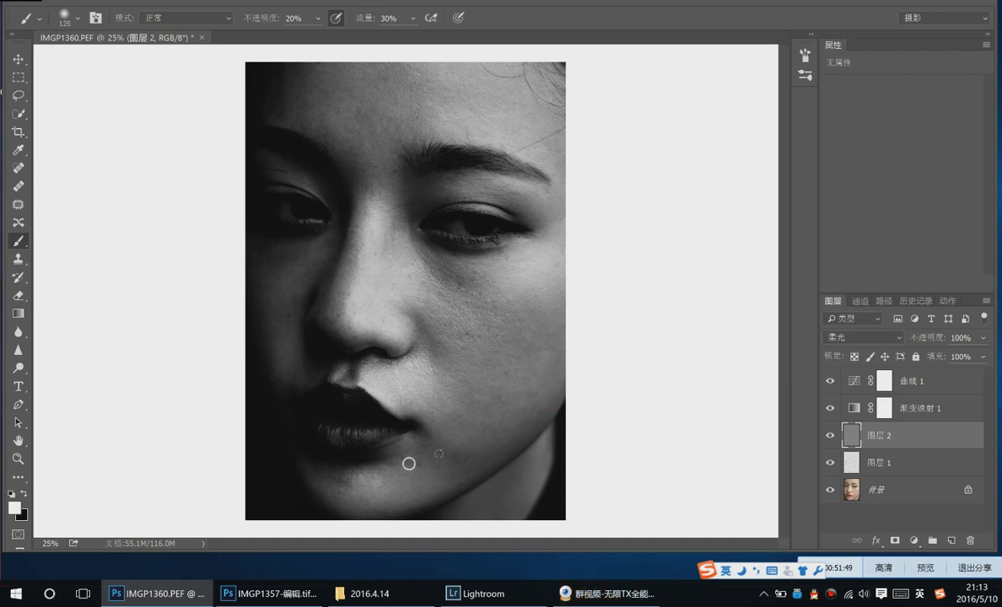
{"action": "mouse_move", "coordinate": [459, 460]}
{"action": "left_mouse_down"}
{"action": "mouse_move", "coordinate": [485, 466]}
{"action": "mouse_move", "coordinate": [453, 476]}
{"action": "mouse_move", "coordinate": [462, 446]}
{"action": "mouse_move", "coordinate": [510, 421]}
{"action": "left_mouse_up"}
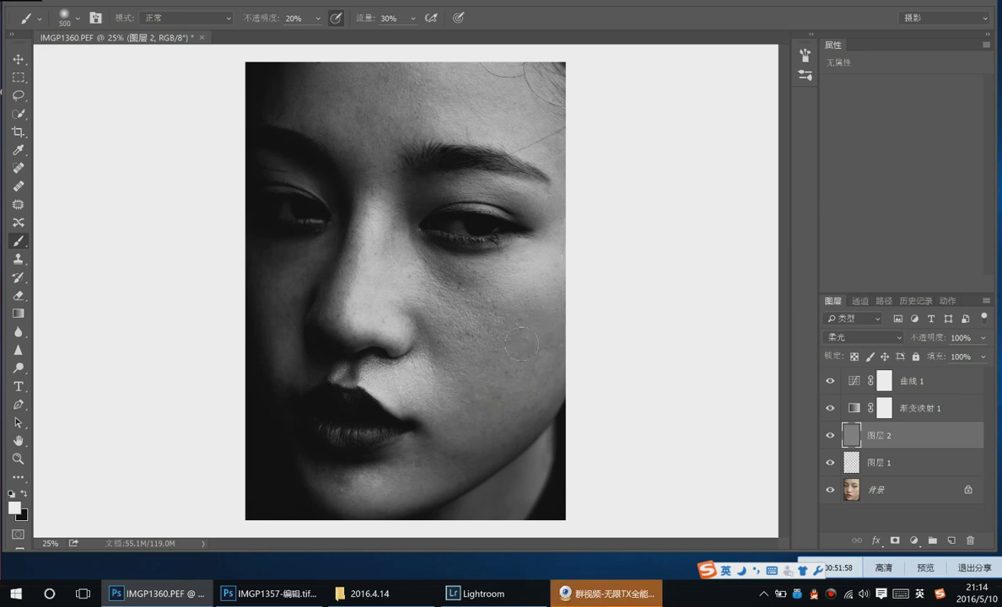
Even out the dark patches on the broad cheek with white, varying the brush between about 200 and 500 px
{"action": "key", "text": "bracketright"}
{"action": "key", "text": "bracketright"}
{"action": "key", "text": "bracketleft"}
{"action": "key", "text": "bracketleft"}
{"action": "key", "text": "bracketleft"}
{"action": "key", "text": "bracketleft"}
{"action": "key", "text": "bracketright"}
{"action": "key", "text": "bracketright"}
{"action": "key", "text": "bracketright"}
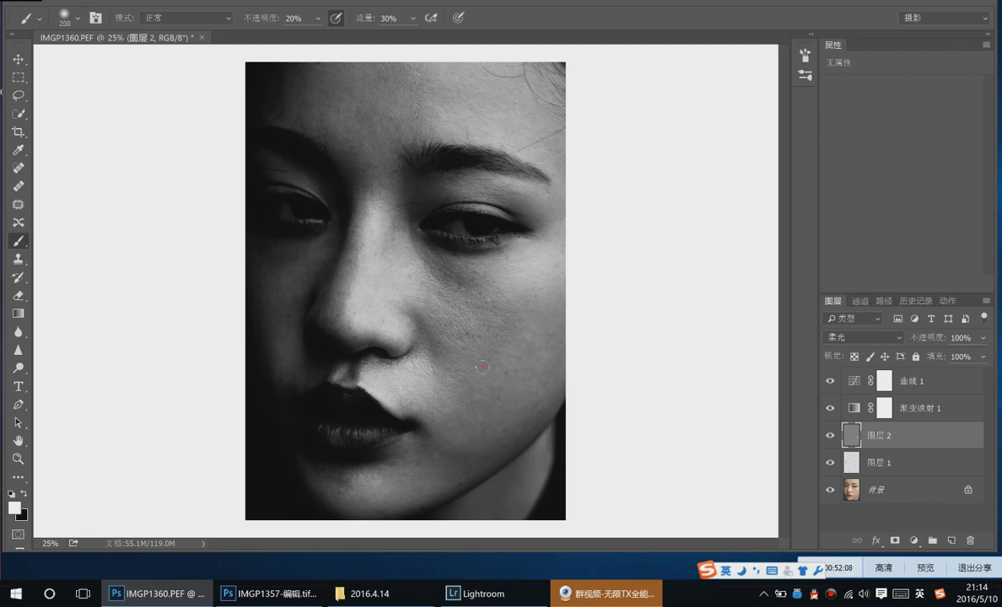
Darken the overly bright patches on the broad cheek with black, varying the brush size to suit each patch
{"action": "key", "text": "x"}
{"action": "key", "text": "bracketright"}
{"action": "key", "text": "bracketright"}
{"action": "key", "text": "bracketright"}
{"action": "key", "text": "bracketright"}
{"action": "key", "text": "bracketleft"}
{"action": "key", "text": "bracketleft"}
{"action": "key", "text": "bracketleft"}
{"action": "key", "text": "bracketleft"}
{"action": "key", "text": "bracketleft"}
{"action": "key", "text": "bracketleft"}
{"action": "key", "text": "bracketright"}
{"action": "key", "text": "bracketright"}
{"action": "key", "text": "bracketright"}
{"action": "key", "text": "bracketright"}
{"action": "key", "text": "bracketleft"}
{"action": "key", "text": "bracketleft"}
{"action": "key", "text": "bracketleft"}
{"action": "key", "text": "bracketleft"}
Lighten the skin at the mouth corner, under the eye and across the broad cheek with white
{"action": "key", "text": "x"}
{"action": "left_click_drag", "start_coordinate": [393, 430], "coordinate": [408, 464]}
{"action": "key", "text": "bracketright"}
{"action": "key", "text": "bracketright"}
{"action": "mouse_move", "coordinate": [428, 248]}
{"action": "left_mouse_down"}
{"action": "mouse_move", "coordinate": [482, 275]}
{"action": "mouse_move", "coordinate": [445, 268]}
{"action": "left_mouse_up"}
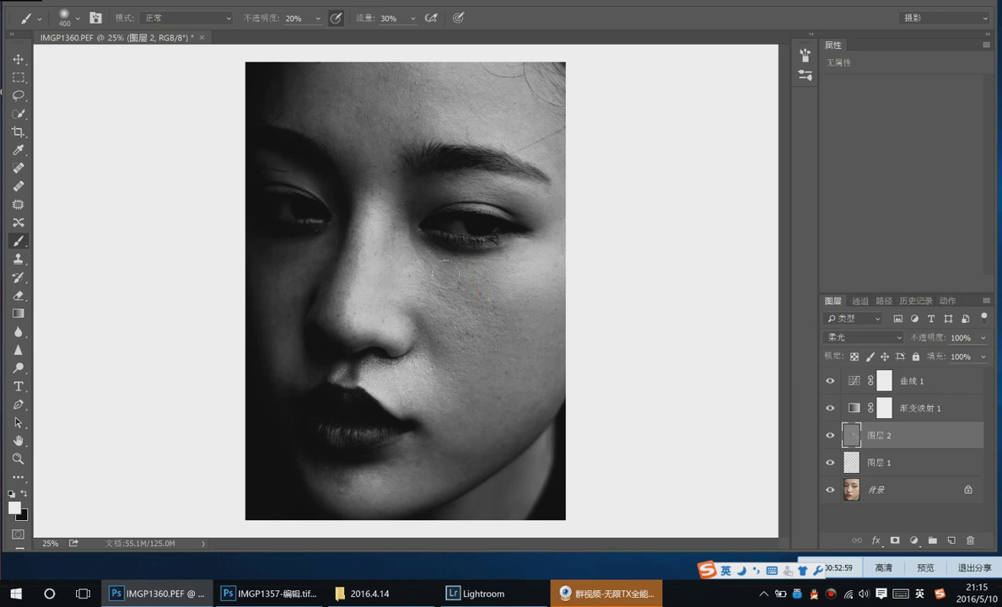
{"action": "mouse_move", "coordinate": [510, 295]}
{"action": "left_mouse_down"}
{"action": "mouse_move", "coordinate": [486, 271]}
{"action": "mouse_move", "coordinate": [449, 273]}
{"action": "mouse_move", "coordinate": [499, 286]}
{"action": "mouse_move", "coordinate": [481, 286]}
{"action": "mouse_move", "coordinate": [429, 261]}
{"action": "mouse_move", "coordinate": [493, 298]}
{"action": "mouse_move", "coordinate": [423, 339]}
{"action": "left_mouse_up"}
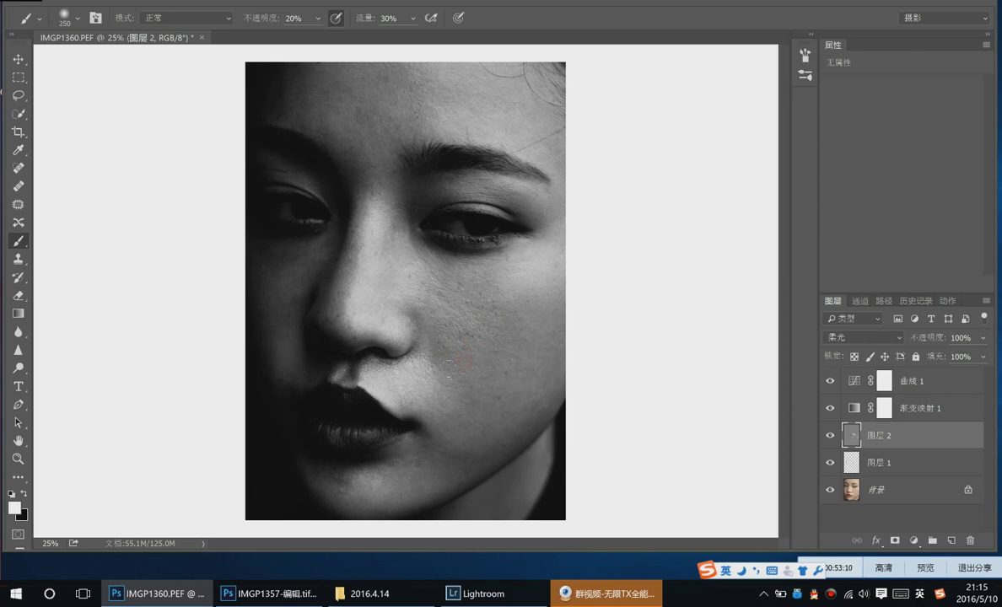
{"action": "left_click_drag", "start_coordinate": [482, 334], "coordinate": [483, 263]}
{"action": "key", "text": "bracketleft"}
{"action": "key", "text": "bracketright"}
{"action": "left_click", "coordinate": [489, 309]}
Lighten the uneven skin on the nose, upper eyelid and forehead with white, resizing the brush for each area
{"action": "key", "text": "bracketleft"}
{"action": "key", "text": "bracketleft"}
{"action": "key", "text": "bracketleft"}
{"action": "key", "text": "bracketleft"}
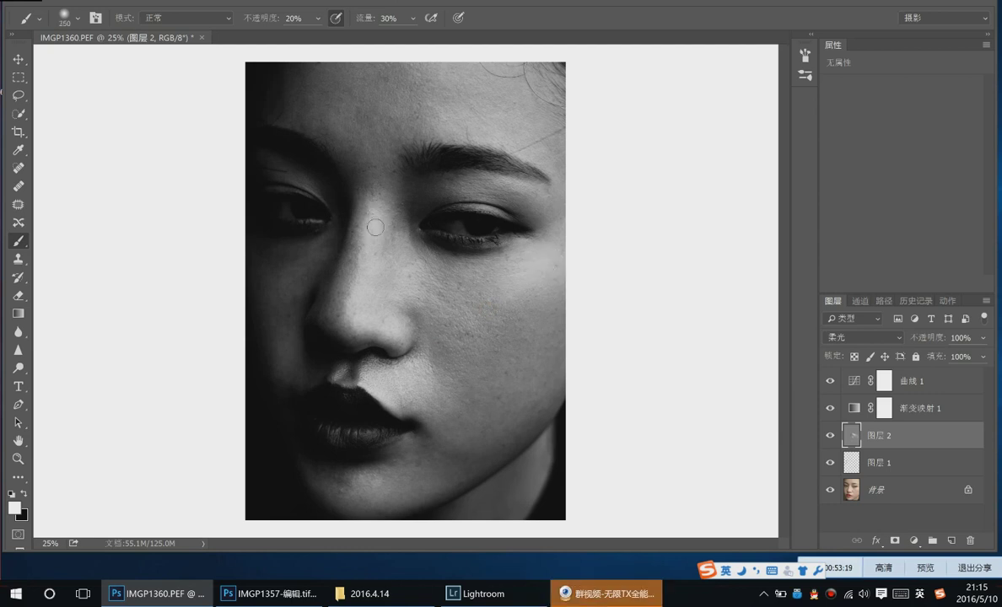
{"action": "left_click", "coordinate": [355, 301]}
{"action": "key", "text": "bracketright"}
{"action": "key", "text": "bracketright"}
{"action": "mouse_move", "coordinate": [449, 206]}
{"action": "left_mouse_down"}
{"action": "mouse_move", "coordinate": [477, 171]}
{"action": "mouse_move", "coordinate": [422, 185]}
{"action": "mouse_move", "coordinate": [513, 194]}
{"action": "left_mouse_up"}
{"action": "key", "text": "bracketright"}
{"action": "key", "text": "bracketright"}
{"action": "key", "text": "bracketright"}
{"action": "mouse_move", "coordinate": [455, 114]}
{"action": "left_mouse_down"}
{"action": "mouse_move", "coordinate": [471, 109]}
{"action": "mouse_move", "coordinate": [416, 105]}
{"action": "mouse_move", "coordinate": [472, 99]}
{"action": "left_mouse_up"}
{"action": "key", "text": "bracketleft"}
{"action": "key", "text": "bracketleft"}
{"action": "key", "text": "bracketleft"}
{"action": "key", "text": "bracketleft"}
{"action": "key", "text": "bracketleft"}
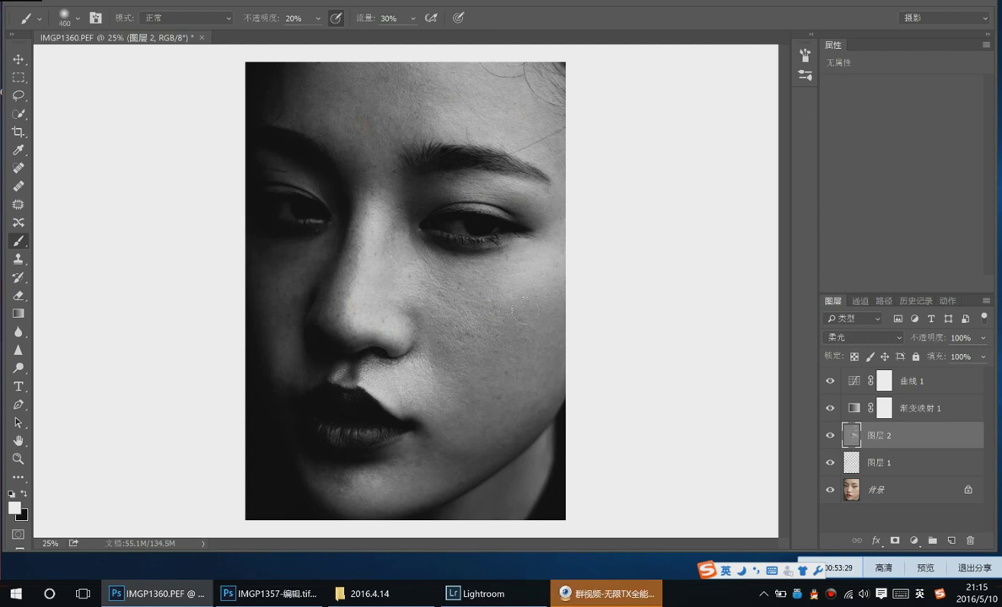
Darken the bright outer part of the broad cheek with black, using a brush of about 800 px
{"action": "key", "text": "x"}
{"action": "key", "text": "bracketright"}
{"action": "key", "text": "bracketright"}
{"action": "key", "text": "bracketright"}
{"action": "key", "text": "bracketright"}
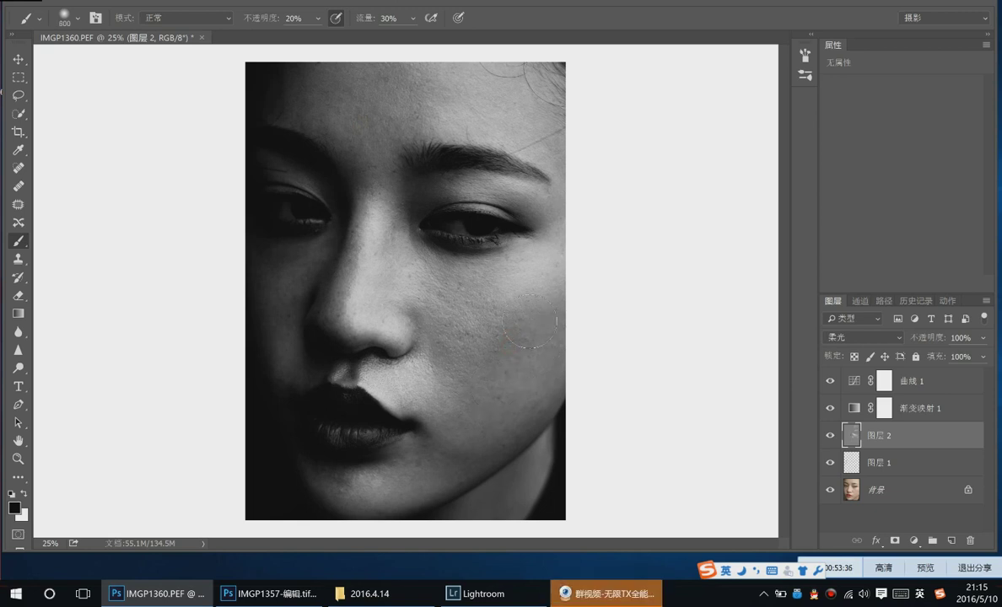
Lighten the broad cheek below the eye with white, using a brush of about 600 px
{"action": "key", "text": "x"}
{"action": "key", "text": "bracketleft"}
{"action": "key", "text": "bracketleft"}
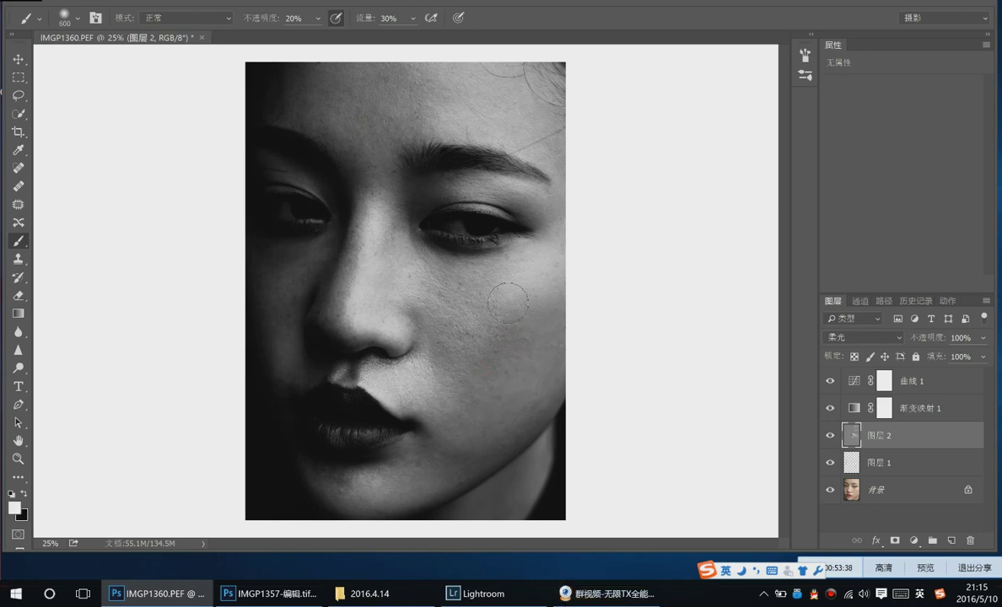
{"action": "key", "text": "bracketleft"}
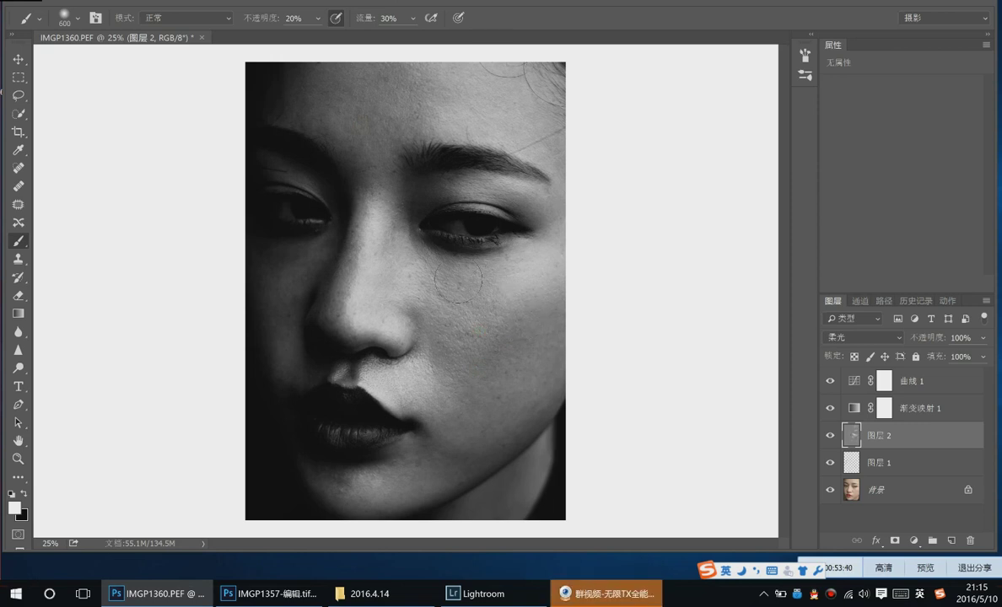
{"action": "key", "text": "bracketleft"}
{"action": "key", "text": "bracketleft"}
{"action": "key", "text": "bracketleft"}
{"action": "key", "text": "bracketright"}
{"action": "key", "text": "bracketright"}
{"action": "key", "text": "bracketright"}
{"action": "key", "text": "bracketright"}
{"action": "key", "text": "bracketright"}
Blend the remaining uneven tones in the middle of the broad cheek with white, adjusting the brush size as needed
{"action": "key", "text": "x"}
{"action": "key", "text": "x"}
{"action": "key", "text": "bracketleft"}
{"action": "key", "text": "bracketleft"}
{"action": "key", "text": "bracketleft"}
{"action": "key", "text": "bracketleft"}
{"action": "key", "text": "bracketright"}
{"action": "key", "text": "bracketright"}
{"action": "key", "text": "bracketright"}
{"action": "key", "text": "bracketright"}
{"action": "key", "text": "bracketleft"}
{"action": "key", "text": "bracketleft"}
{"action": "key", "text": "bracketright"}
{"action": "key", "text": "bracketleft"}
{"action": "key", "text": "bracketleft"}
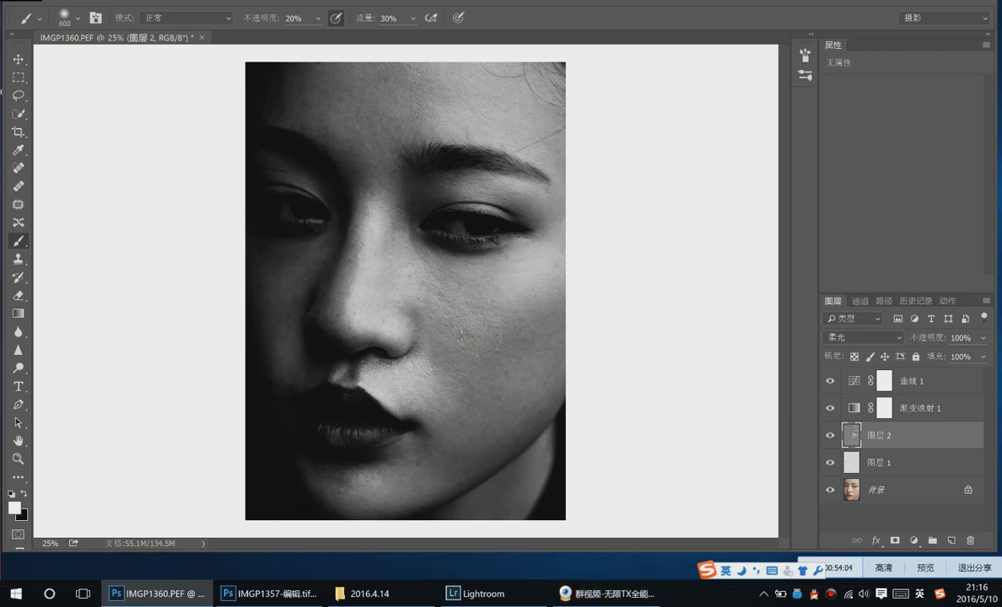
Even out the nose bridge and the skin between the brows with white at about 200 to 500 px, and switch to black
{"action": "key", "text": "bracketleft"}
{"action": "key", "text": "bracketright"}
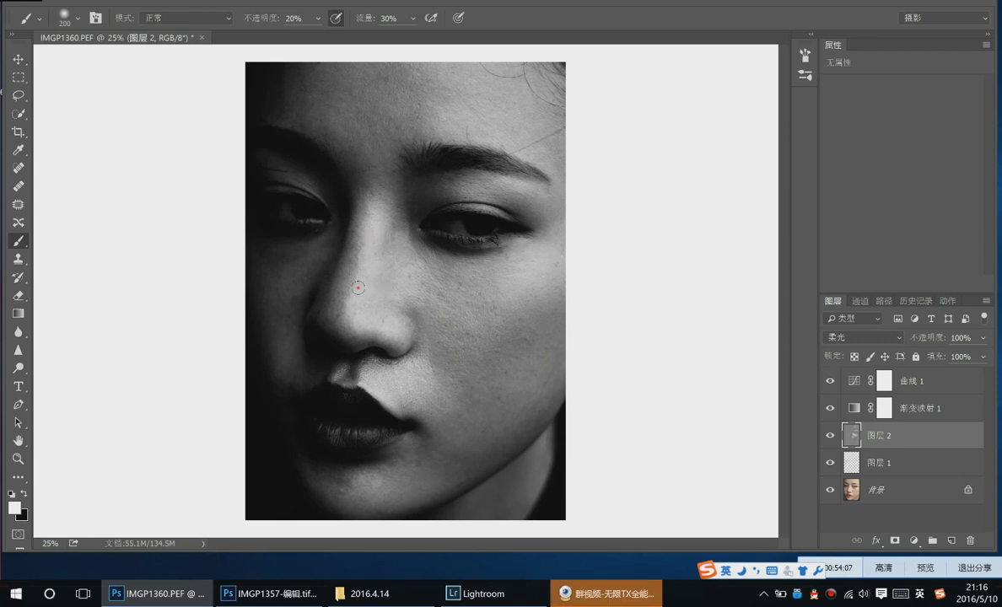
{"action": "key", "text": "bracketright"}
{"action": "key", "text": "bracketright"}
{"action": "key", "text": "bracketright"}
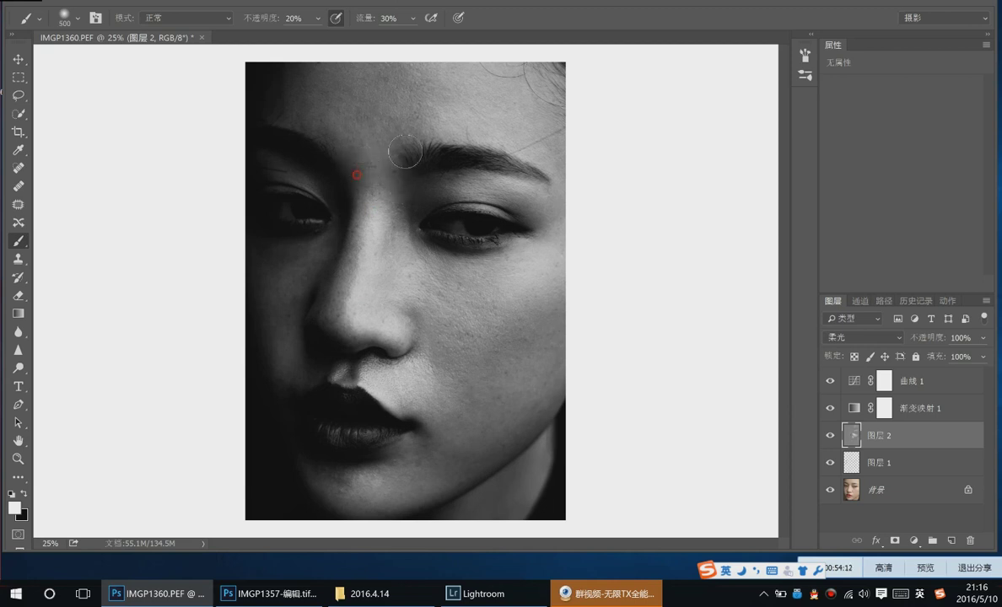
{"action": "key", "text": "bracketright"}
{"action": "key", "text": "bracketright"}
{"action": "key", "text": "bracketright"}
{"action": "key", "text": "bracketleft"}
{"action": "key", "text": "bracketleft"}
{"action": "key", "text": "bracketleft"}
{"action": "key", "text": "bracketleft"}
{"action": "key", "text": "bracketleft"}
{"action": "key", "text": "bracketleft"}
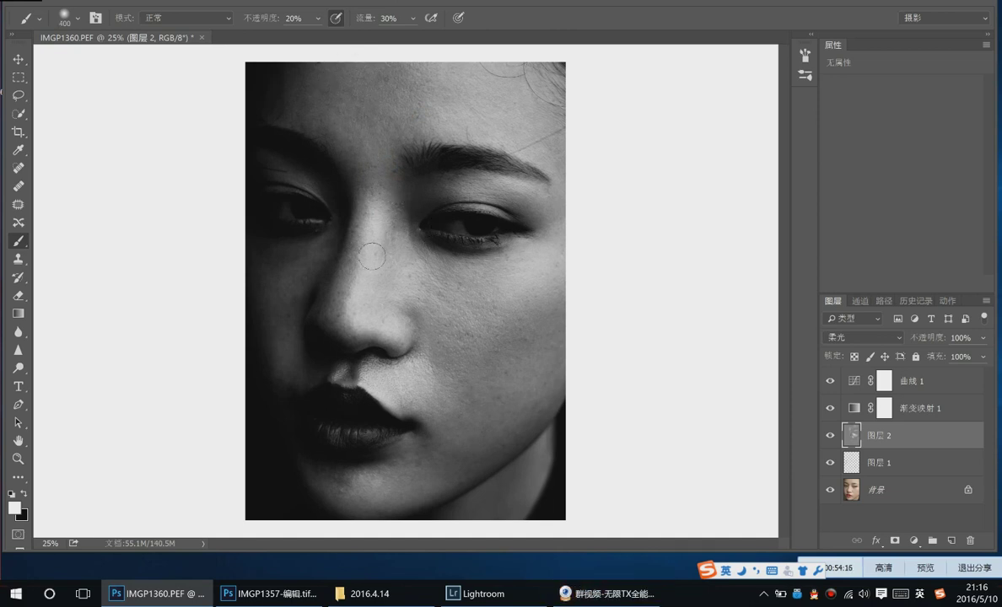
{"action": "key", "text": "x"}
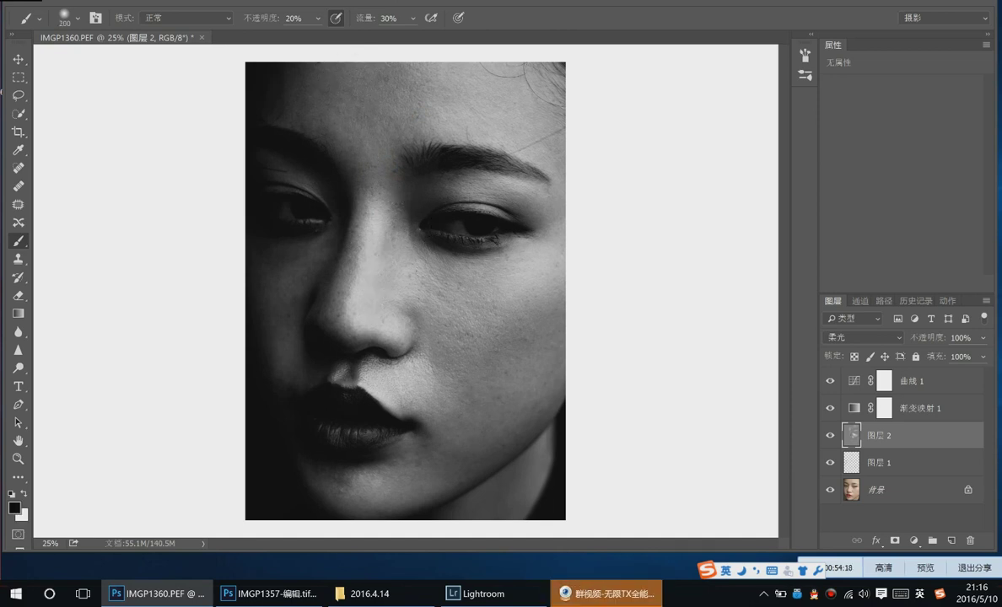
Refine the light and shadow transitions along the nose, alternating black and white and reducing the brush to about 125 px
{"action": "key", "text": "bracketright"}
{"action": "key", "text": "bracketright"}
{"action": "key", "text": "bracketright"}
{"action": "key", "text": "x"}
{"action": "key", "text": "bracketleft"}
{"action": "key", "text": "bracketleft"}
{"action": "key", "text": "bracketleft"}
{"action": "key", "text": "x"}
{"action": "key", "text": "bracketleft"}
{"action": "key", "text": "bracketleft"}
{"action": "key", "text": "bracketleft"}
{"action": "key", "text": "x"}
{"action": "left_click", "coordinate": [347, 266]}
{"action": "key", "text": "bracketleft"}
{"action": "key", "text": "bracketleft"}
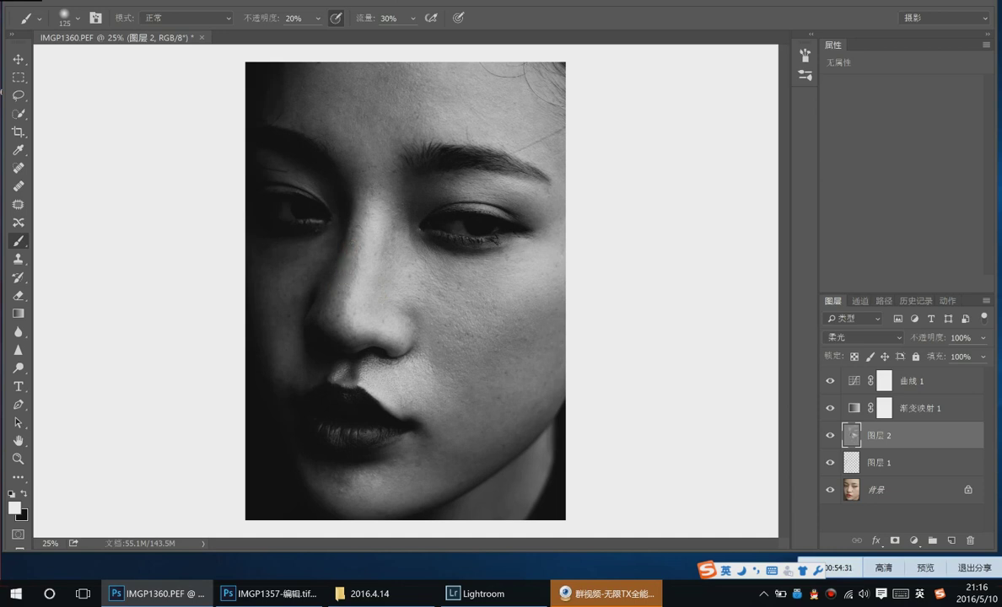
Lighten the skin around the inner end of the broad side's eyebrow with white, adjusting the brush size as needed
{"action": "key", "text": "bracketright"}
{"action": "key", "text": "bracketright"}
{"action": "key", "text": "bracketright"}
{"action": "key", "text": "bracketright"}
{"action": "key", "text": "bracketright"}
{"action": "mouse_move", "coordinate": [406, 146]}
{"action": "left_mouse_down"}
{"action": "mouse_move", "coordinate": [368, 134]}
{"action": "mouse_move", "coordinate": [413, 152]}
{"action": "mouse_move", "coordinate": [422, 134]}
{"action": "left_mouse_up"}
{"action": "key", "text": "bracketleft"}
{"action": "key", "text": "bracketleft"}
{"action": "key", "text": "bracketleft"}
{"action": "key", "text": "bracketleft"}
{"action": "key", "text": "bracketleft"}
{"action": "left_click", "coordinate": [389, 143]}
Lighten the skin below the broad side's brow tail with white and darken the tail itself with black at about 175 px
{"action": "key", "text": "bracketright"}
{"action": "key", "text": "bracketright"}
{"action": "key", "text": "bracketright"}
{"action": "left_click", "coordinate": [552, 202]}
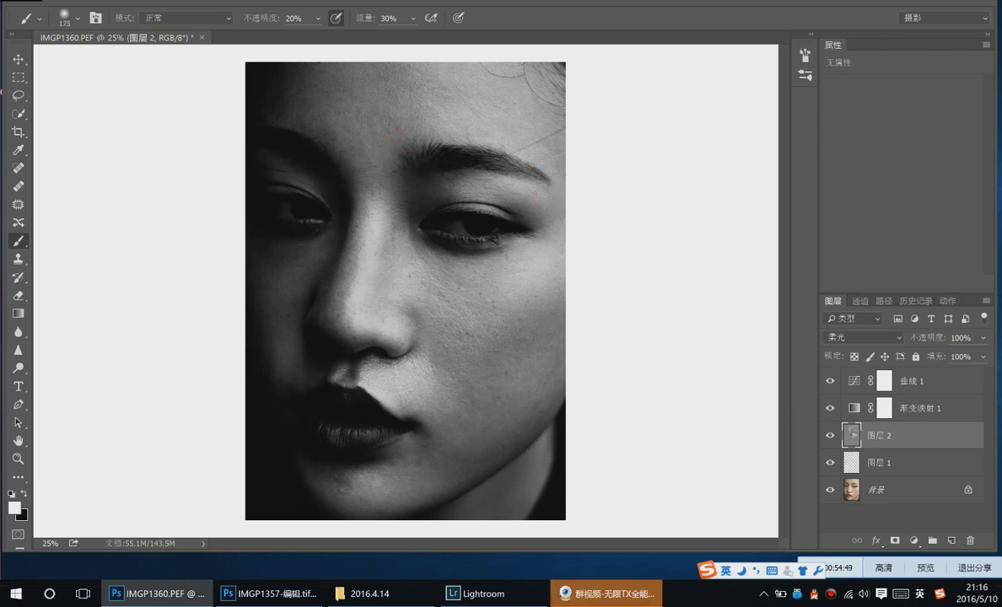
{"action": "key", "text": "x"}
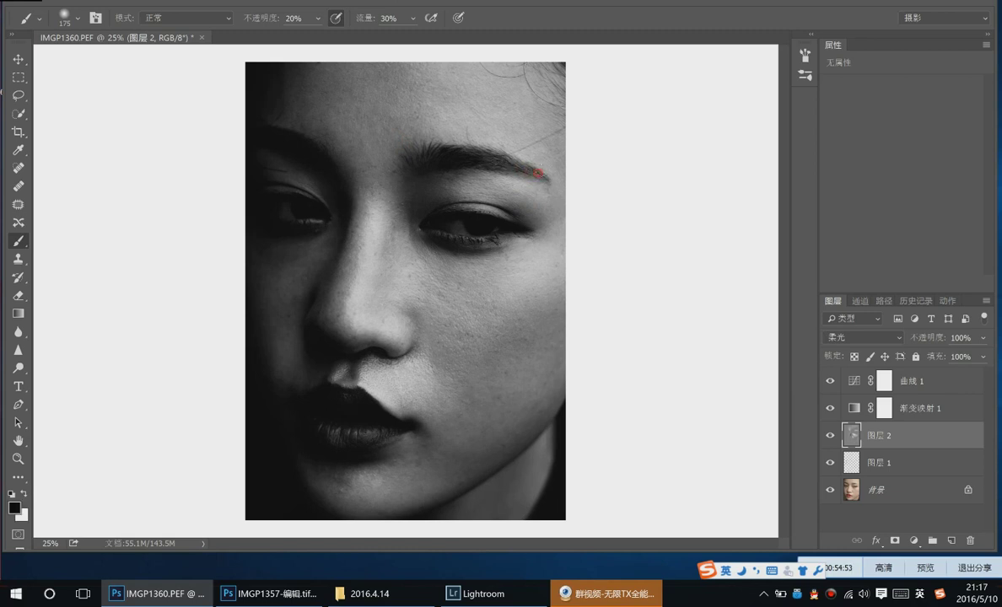
{"action": "key", "text": "x"}
{"action": "key", "text": "bracketleft"}
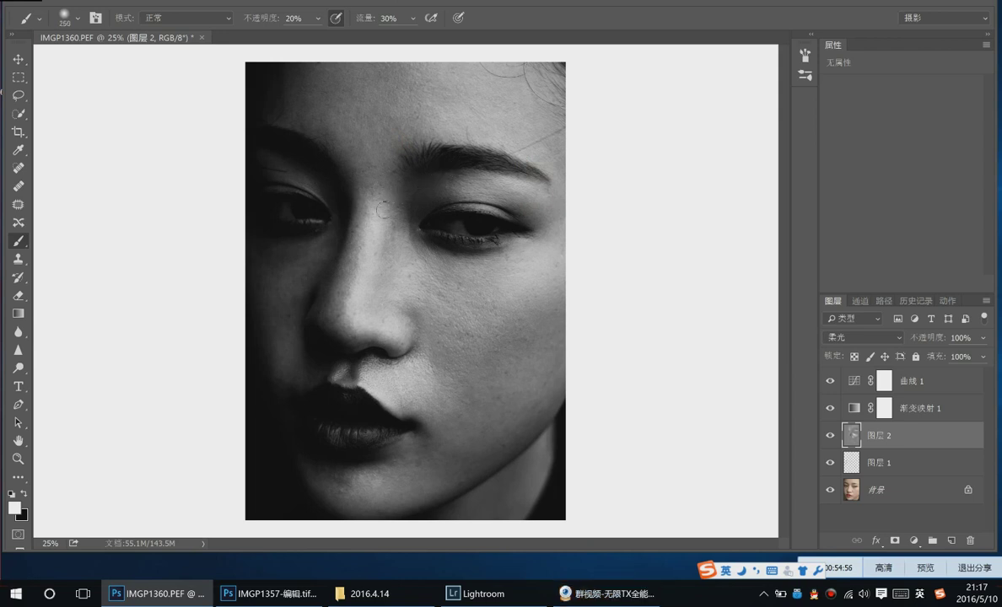
Even out the side of the nose with white at about 250 px and black from about 150 px upward
{"action": "left_click", "coordinate": [387, 245]}
{"action": "key", "text": "x"}
{"action": "key", "text": "bracketright"}
{"action": "key", "text": "bracketright"}
{"action": "key", "text": "bracketright"}
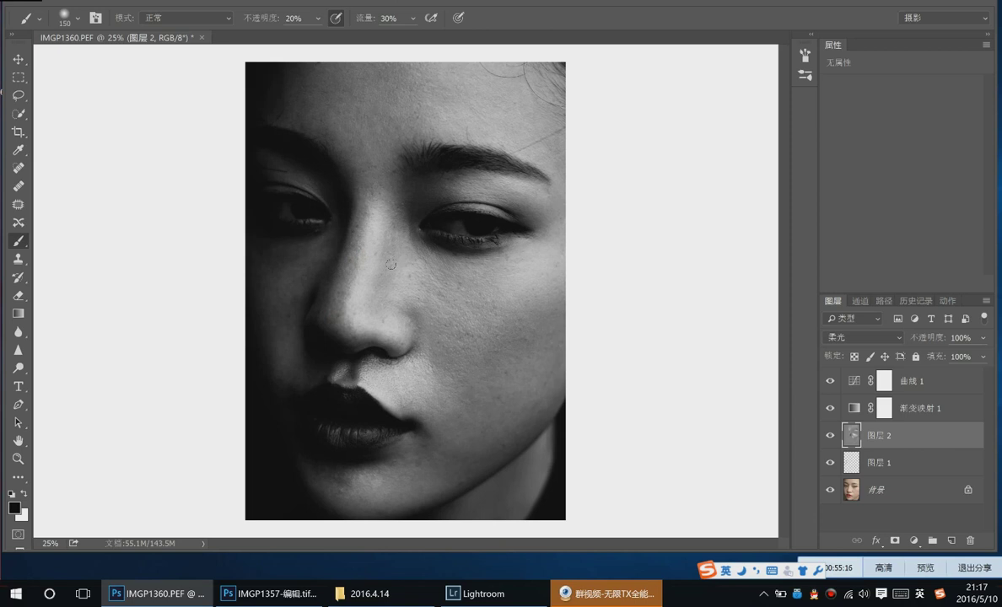
{"action": "key", "text": "bracketright"}
{"action": "key", "text": "bracketright"}
{"action": "key", "text": "bracketright"}
Move the 曲线 1 curve point to input 155, output 122, and resume on 图层 2 with a black brush of about 250 to 500 px
{"action": "left_click", "coordinate": [853, 381]}
{"action": "left_click_drag", "start_coordinate": [933, 202], "coordinate": [925, 178]}
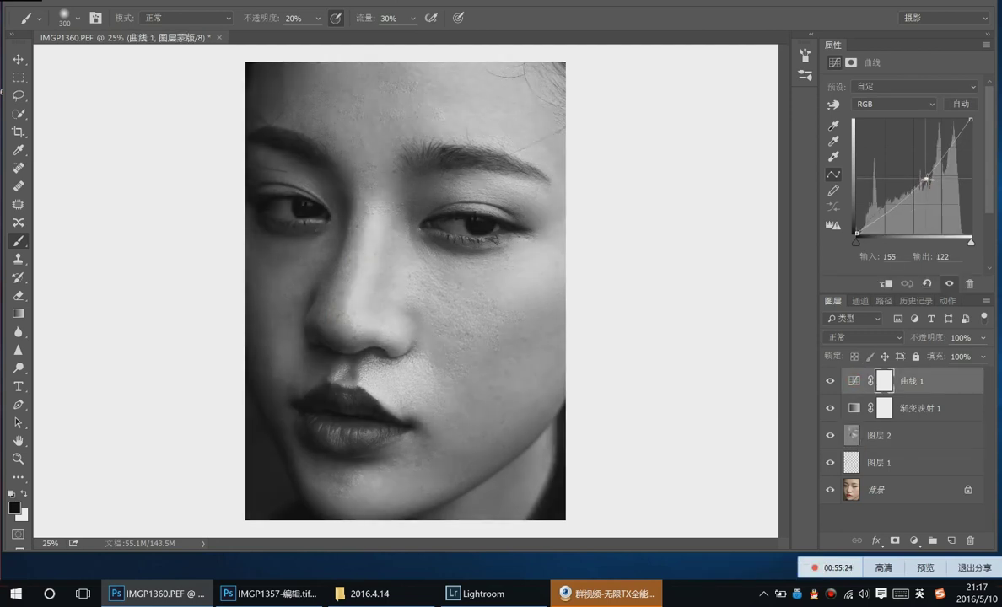
{"action": "left_click", "coordinate": [894, 435]}
{"action": "key", "text": "]"}
{"action": "key", "text": "]"}
{"action": "key", "text": "["}
{"action": "key", "text": "["}
{"action": "key", "text": "["}
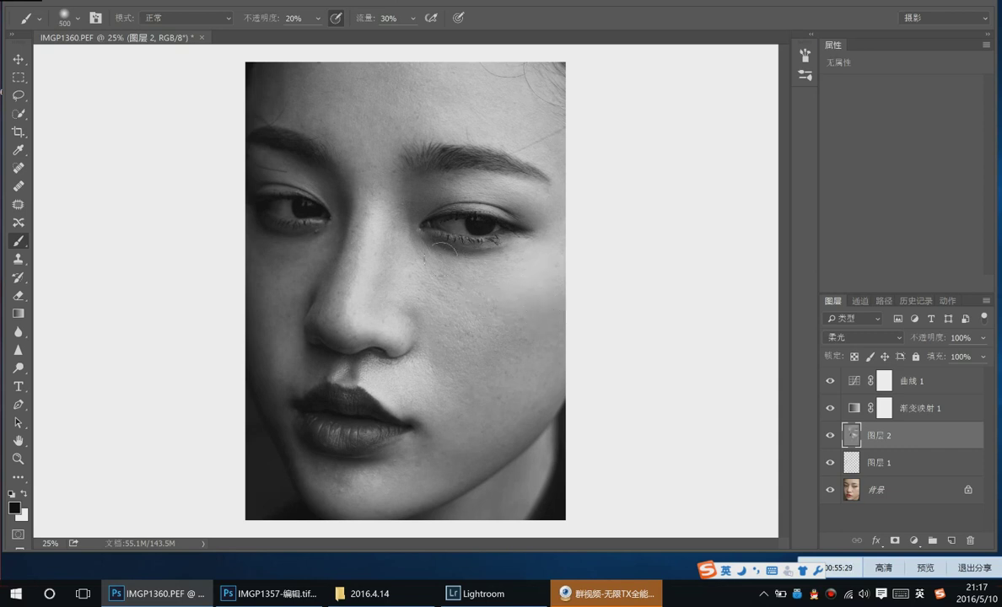
{"action": "key", "text": "["}
Set the 曲线 1 curve point to input 164, output 118, and reselect 图层 2
{"action": "left_click", "coordinate": [853, 380]}
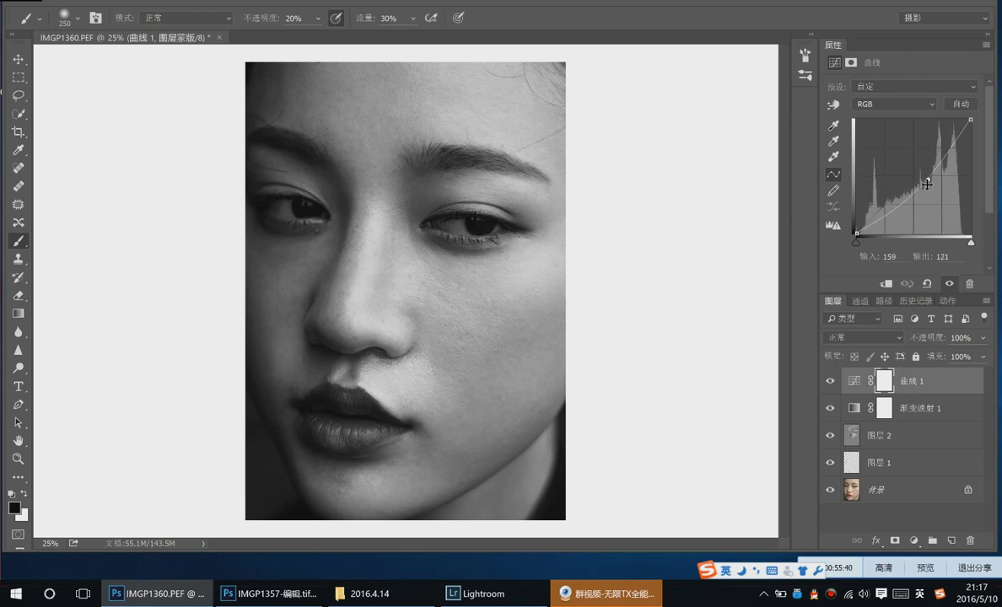
{"action": "mouse_move", "coordinate": [928, 181]}
{"action": "left_mouse_down"}
{"action": "mouse_move", "coordinate": [926, 202]}
{"action": "mouse_move", "coordinate": [930, 182]}
{"action": "left_mouse_up"}
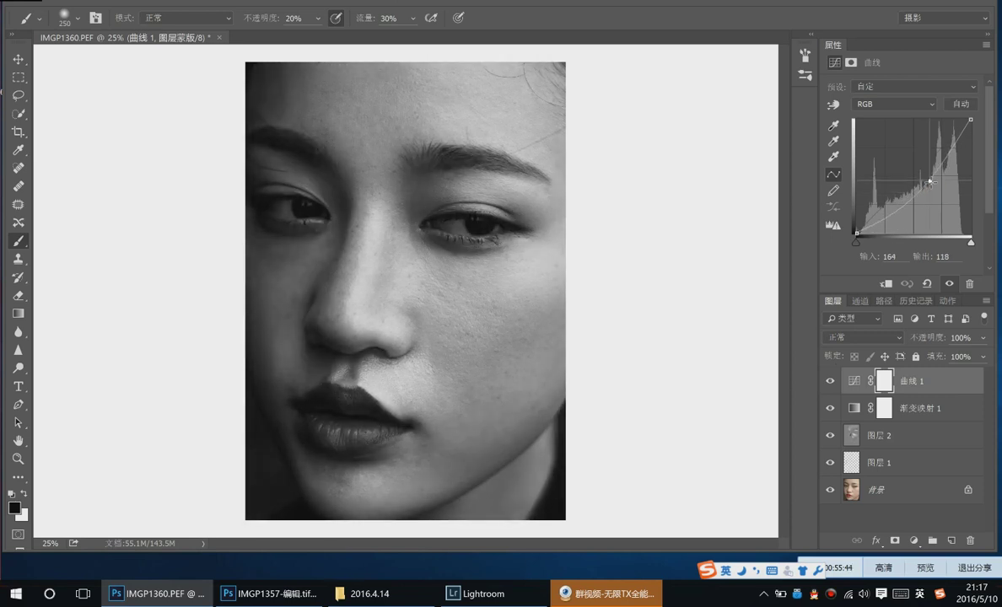
{"action": "left_click", "coordinate": [871, 437]}
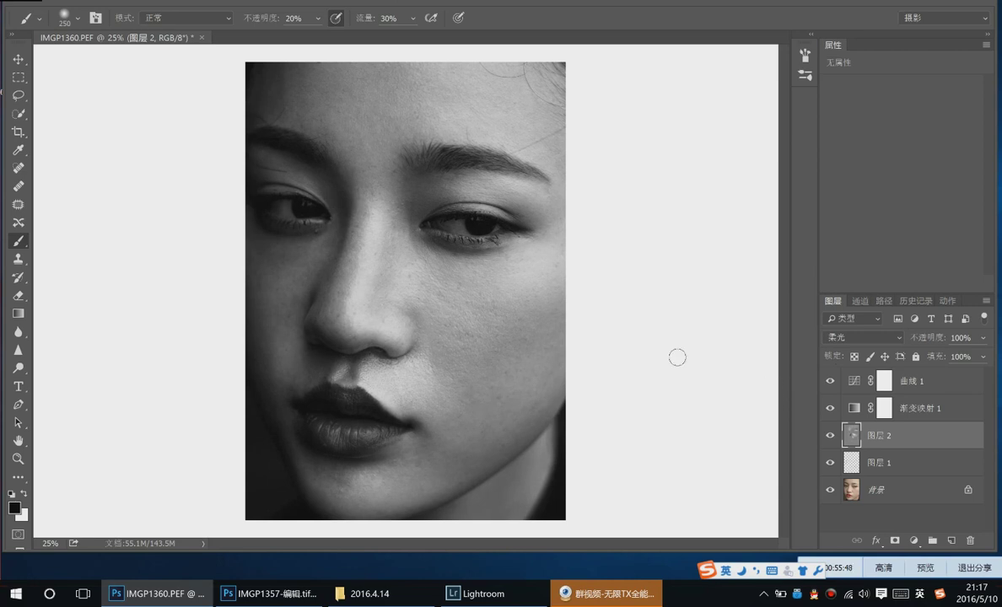
Lighten the shadowed cheek below the eye with white, using a brush of about 200 px and adjusting its size as needed
{"action": "key", "text": "bracketright"}
{"action": "key", "text": "x"}
{"action": "key", "text": "bracketleft"}
{"action": "key", "text": "bracketleft"}
{"action": "key", "text": "bracketright"}
{"action": "key", "text": "bracketright"}
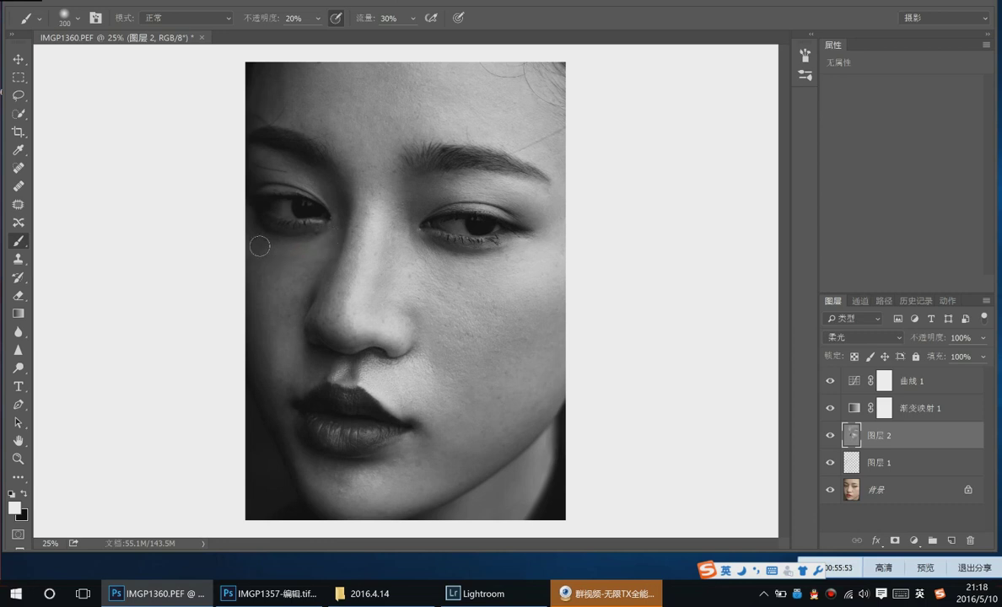
{"action": "key", "text": "bracketleft"}
{"action": "key", "text": "bracketleft"}
{"action": "key", "text": "bracketleft"}
{"action": "key", "text": "bracketright"}
{"action": "key", "text": "bracketright"}
{"action": "key", "text": "bracketright"}
{"action": "key", "text": "bracketright"}
{"action": "key", "text": "bracketleft"}
{"action": "key", "text": "bracketleft"}
{"action": "key", "text": "bracketright"}
Compare the face with 图层 2 hidden and shown, and lighten the shadowed cheek beside the nose with white at about 200 to 300 px
{"action": "left_click", "coordinate": [829, 435]}
{"action": "left_click", "coordinate": [829, 435]}
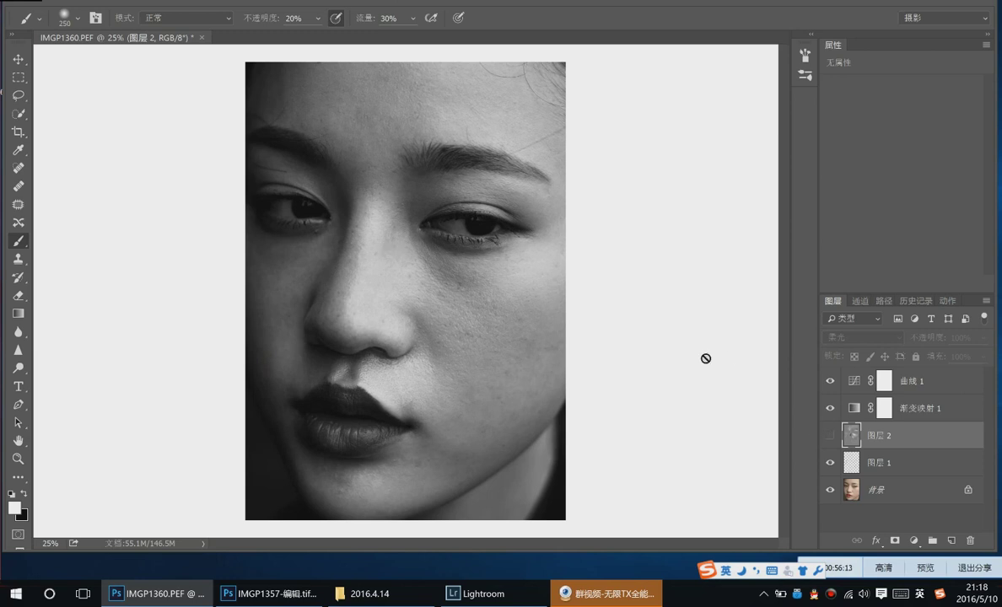
{"action": "left_click", "coordinate": [829, 436]}
{"action": "key", "text": "bracketleft"}
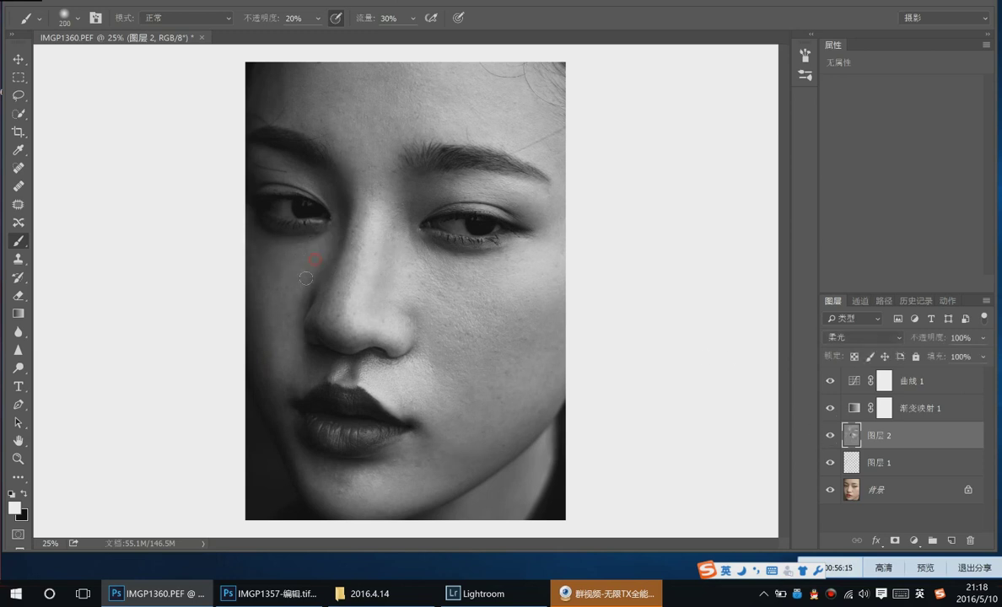
{"action": "key", "text": "bracketright"}
{"action": "key", "text": "bracketright"}
{"action": "key", "text": "bracketright"}
Hide 渐变映射 1, 图层 1 and 背景 to isolate the painted gray layer
{"action": "left_click", "coordinate": [830, 408]}
{"action": "left_click", "coordinate": [830, 462]}
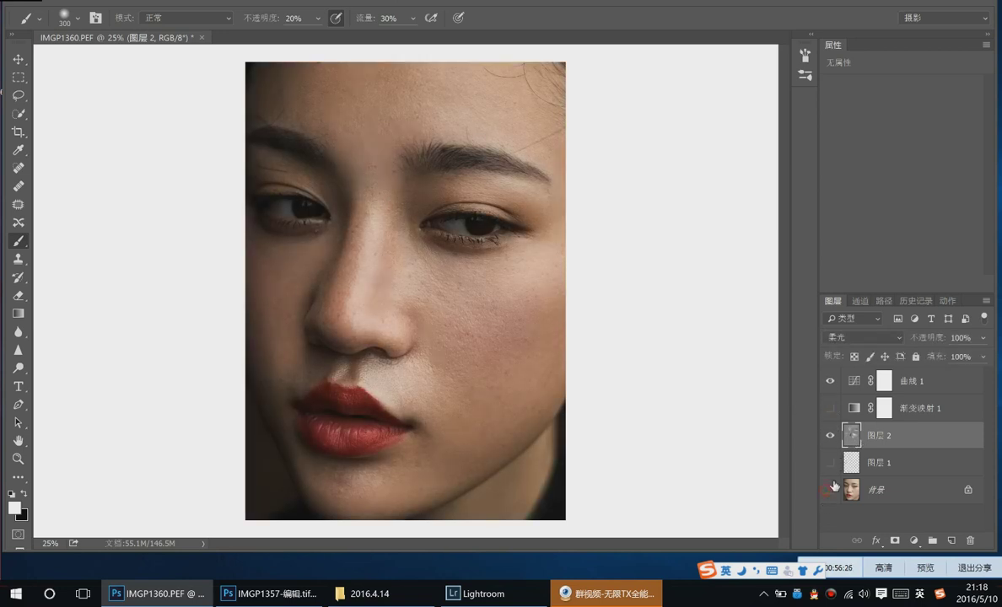
{"action": "left_click", "coordinate": [830, 489]}
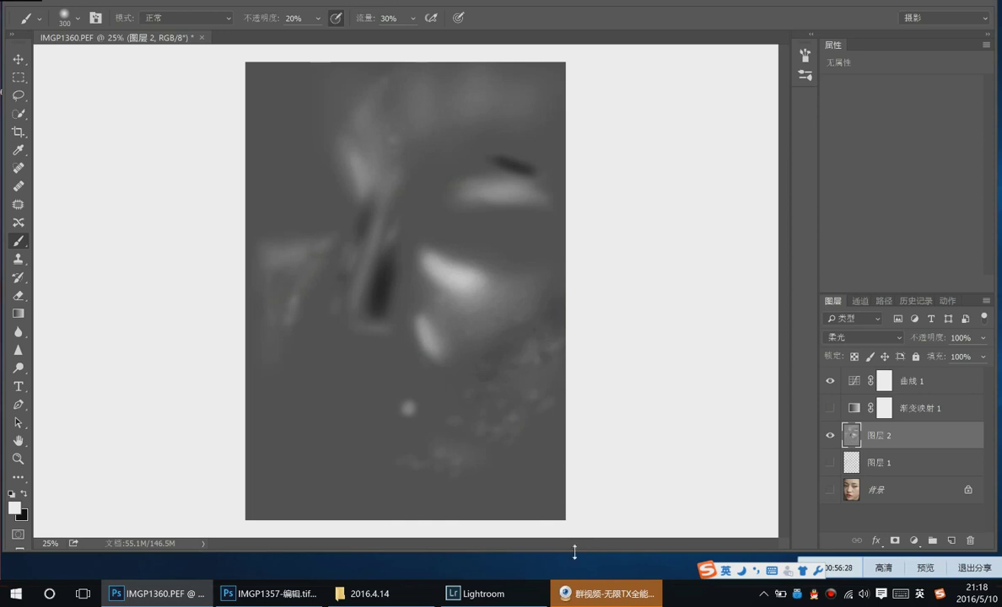
Check the group video chat, minimize it, and open the QQ class group chat beside the canvas
{"action": "left_click", "coordinate": [605, 594]}
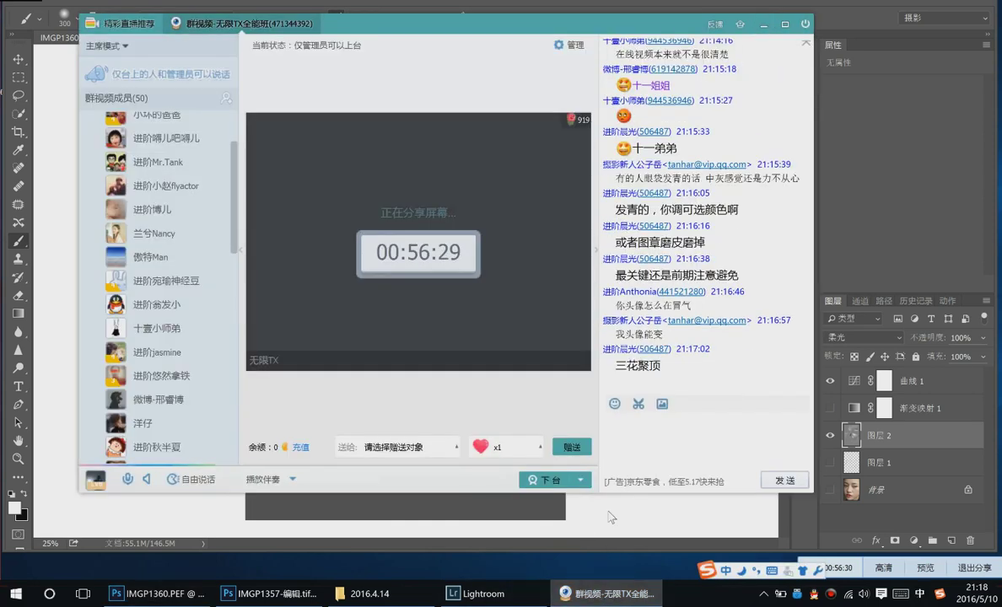
{"action": "left_click", "coordinate": [764, 27]}
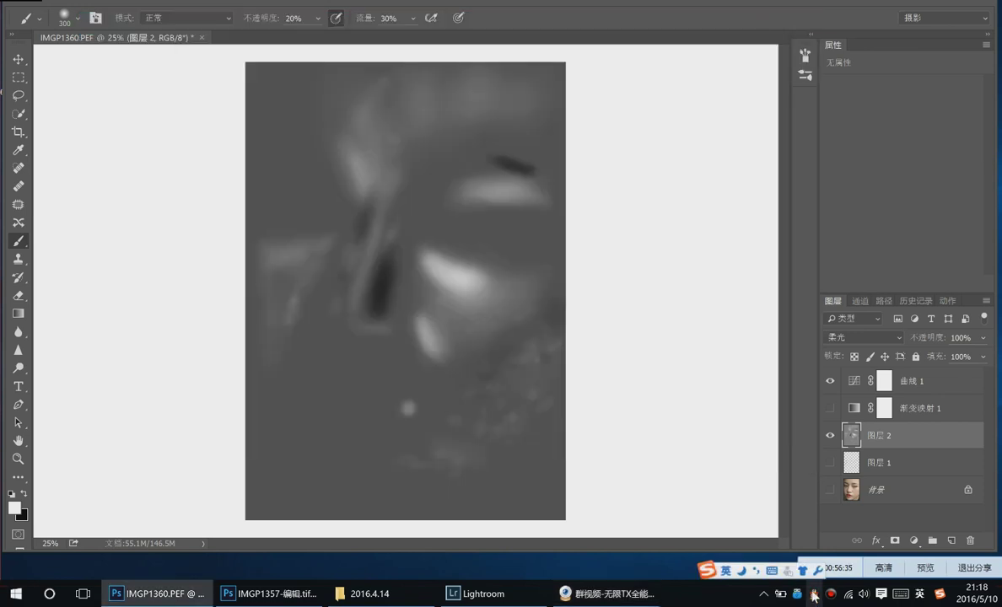
{"action": "left_click", "coordinate": [813, 594]}
{"action": "double_click", "coordinate": [892, 159]}
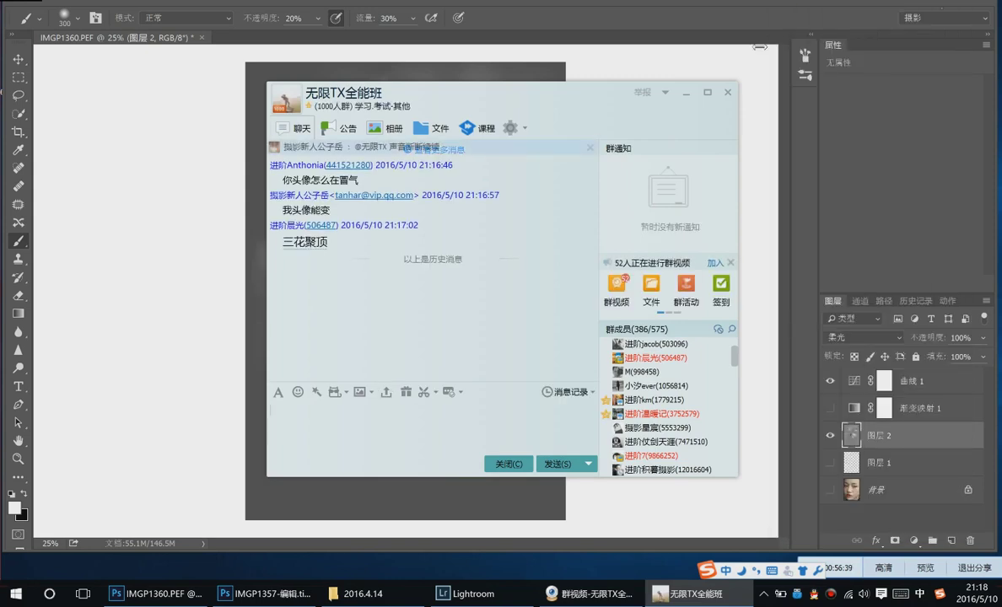
{"action": "left_click_drag", "start_coordinate": [452, 100], "coordinate": [786, 103]}
Capture the isolated gray layer from the canvas as a screenshot, send it to the group chat, and return to Photoshop
{"action": "key", "text": "ctrl+alt+a"}
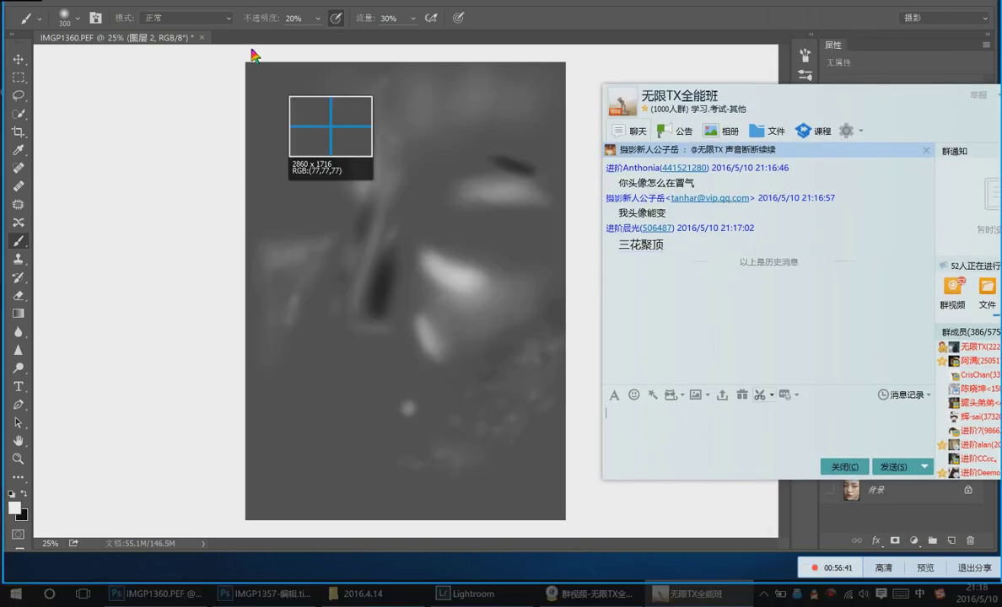
{"action": "left_click_drag", "start_coordinate": [246, 58], "coordinate": [537, 480]}
{"action": "double_click", "coordinate": [533, 478]}
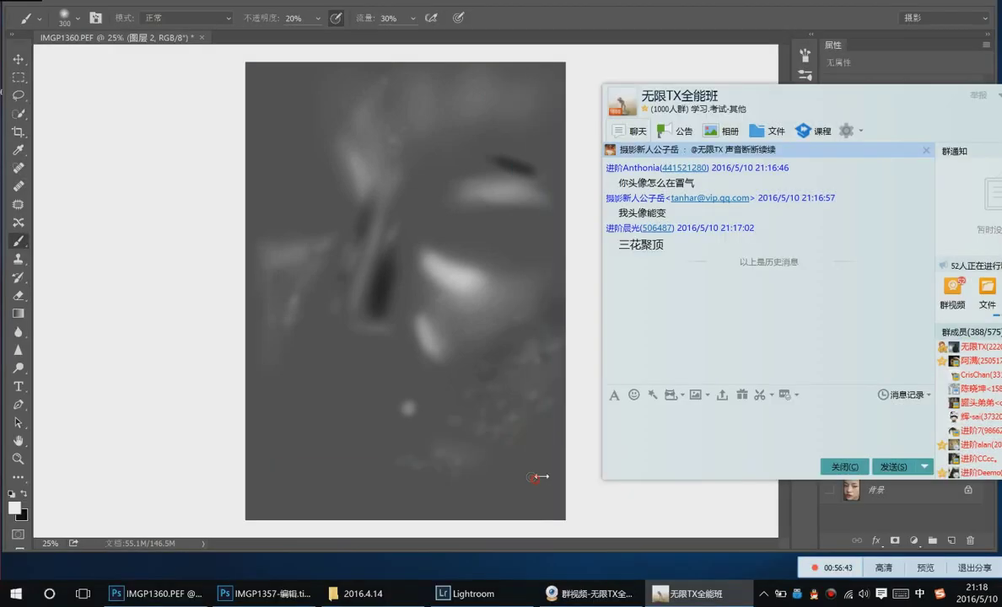
{"action": "key", "text": "Return"}
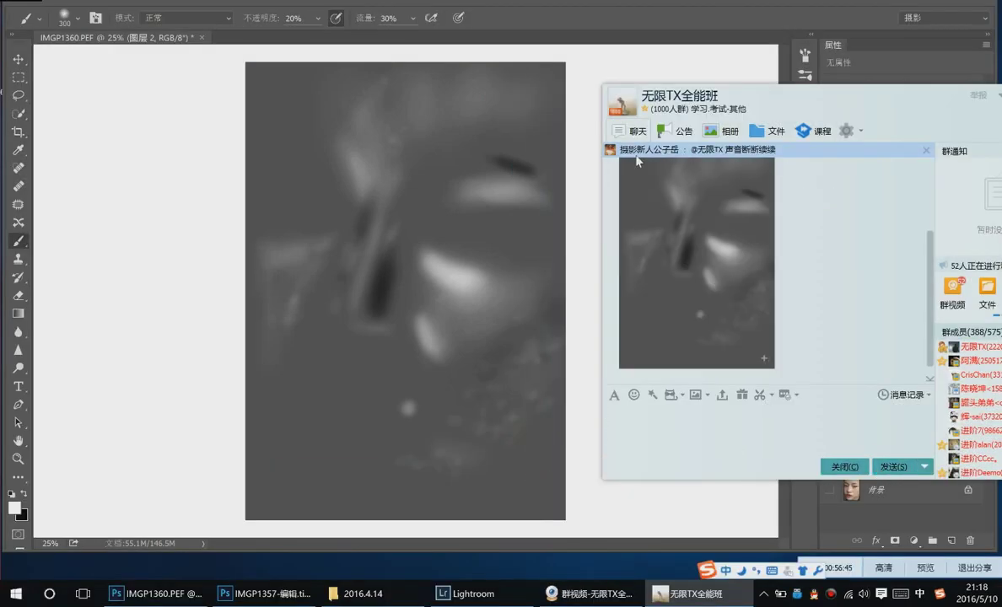
{"action": "left_click", "coordinate": [698, 66]}
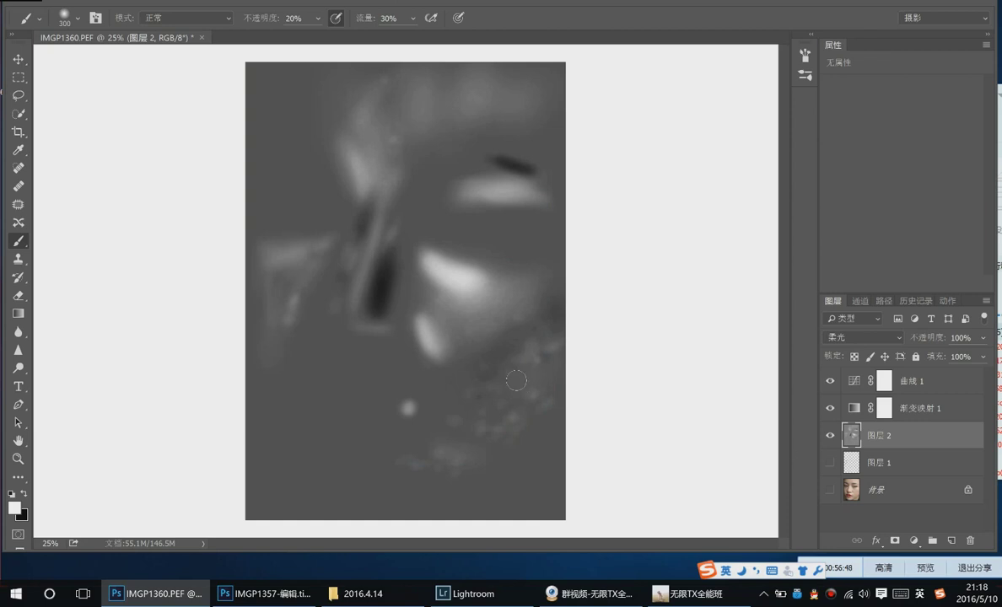
Make 图层 1 and 背景 visible again and reselect 图层 2 for painting
{"action": "left_click_drag", "start_coordinate": [830, 462], "coordinate": [829, 489]}
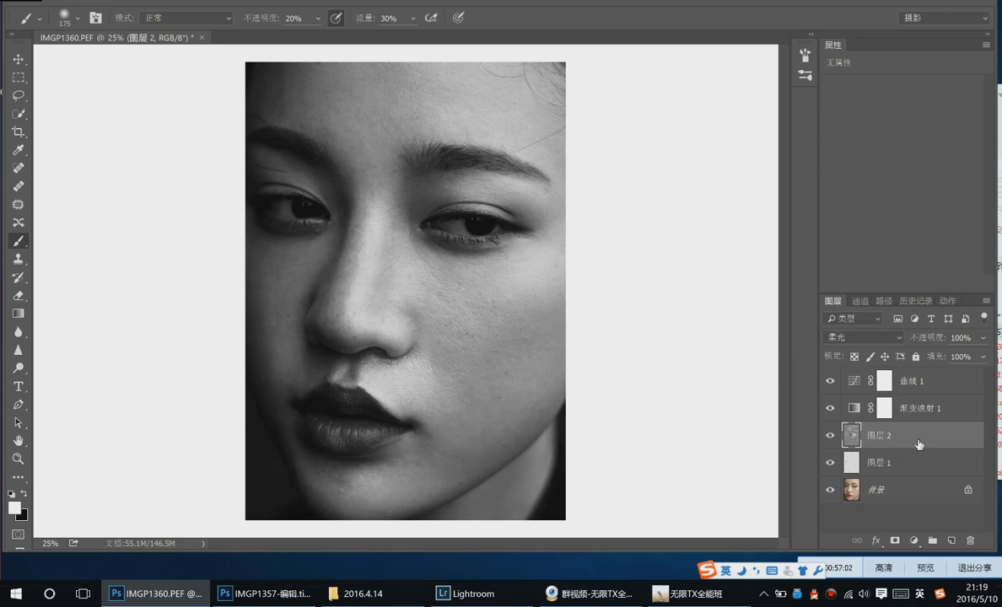
{"action": "left_click", "coordinate": [851, 408]}
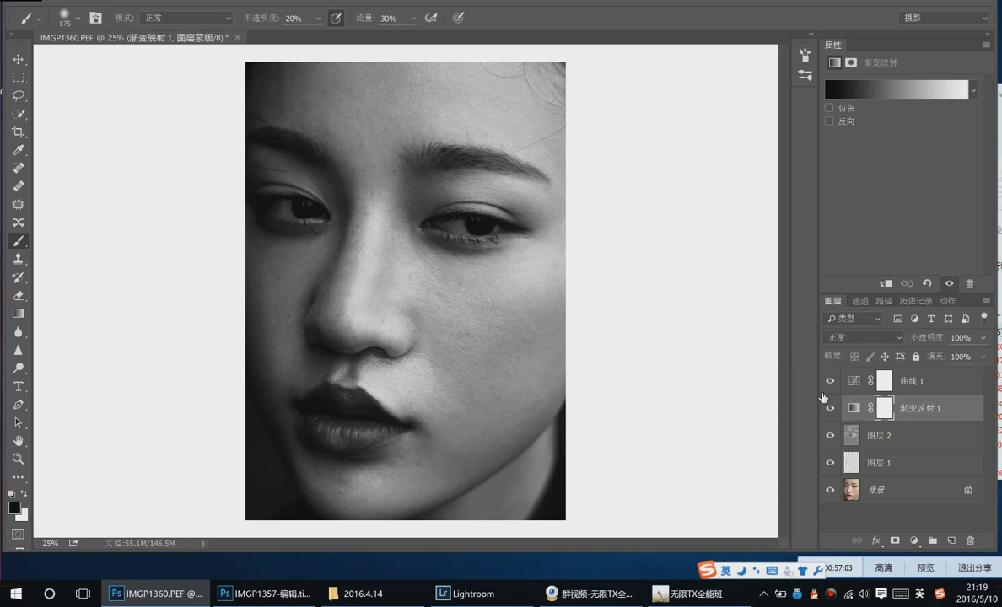
{"action": "left_click", "coordinate": [926, 462]}
{"action": "left_click", "coordinate": [924, 439]}
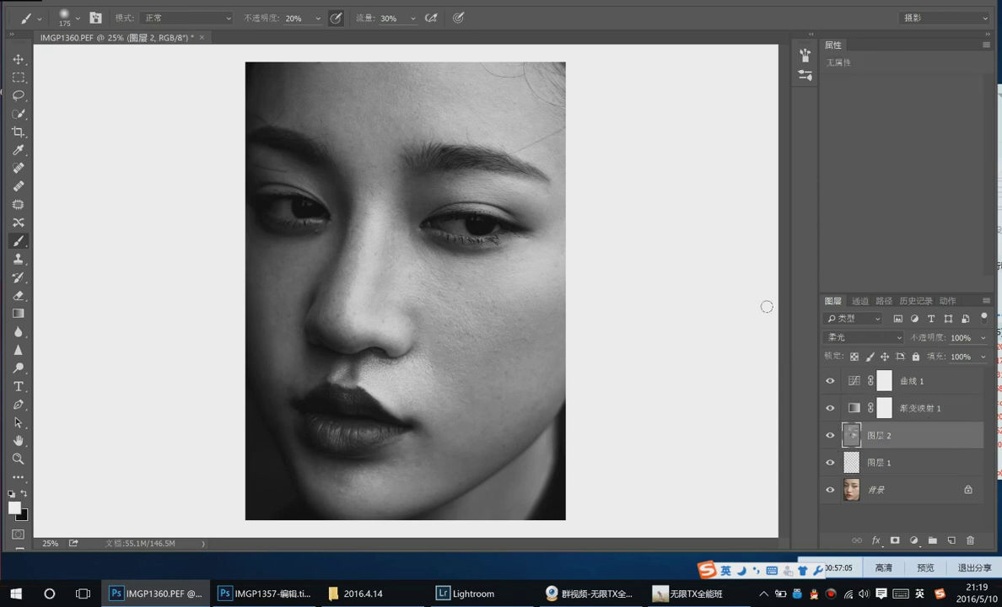
Set the brush to 柔光 (Soft Light) mode with 50% flow and 33% opacity
{"action": "left_click", "coordinate": [184, 15]}
{"action": "left_click", "coordinate": [185, 205]}
{"action": "left_click", "coordinate": [412, 18]}
{"action": "left_click_drag", "start_coordinate": [412, 33], "coordinate": [424, 39]}
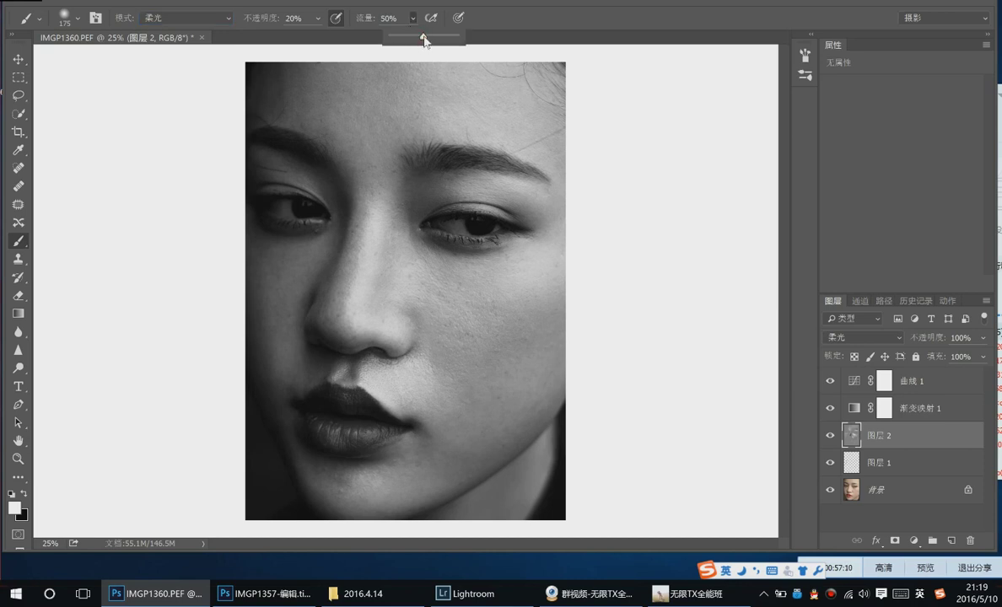
{"action": "left_click", "coordinate": [318, 18]}
{"action": "left_click_drag", "start_coordinate": [297, 37], "coordinate": [324, 40]}
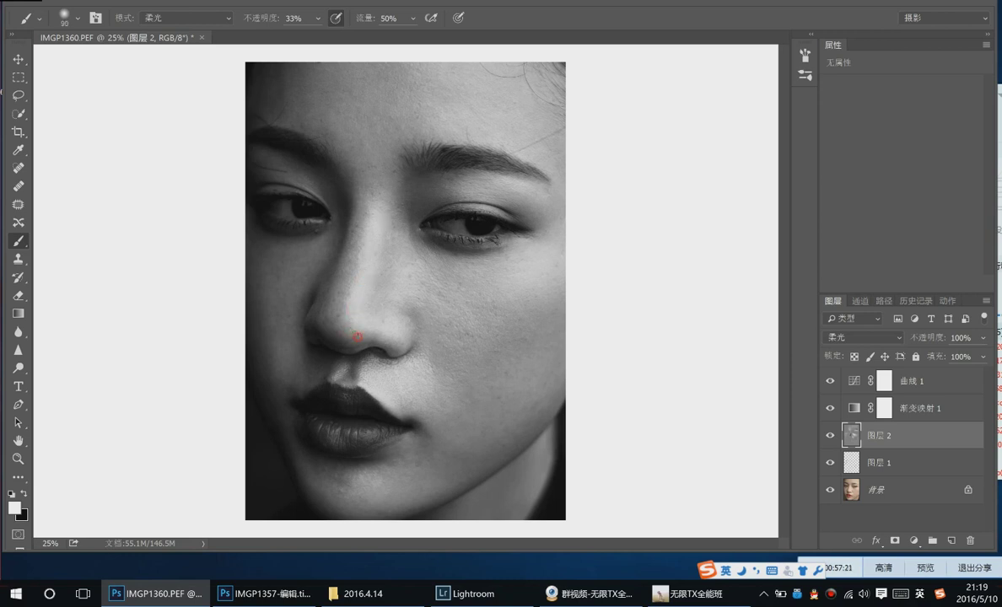
Lighten the inner eye area on the broad side with white, and undo the stroke made over the other eye's lid
{"action": "key", "text": "bracketright"}
{"action": "key", "text": "bracketright"}
{"action": "key", "text": "bracketright"}
{"action": "left_click_drag", "start_coordinate": [460, 224], "coordinate": [417, 209]}
{"action": "left_click_drag", "start_coordinate": [272, 188], "coordinate": [275, 208]}
{"action": "key", "text": "ctrl+z"}
Even out the broad cheek with a brush enlarged to about 500 px, switching from white to black for its outer part
{"action": "key", "text": "bracketright"}
{"action": "key", "text": "bracketright"}
{"action": "key", "text": "bracketright"}
{"action": "key", "text": "bracketright"}
{"action": "key", "text": "bracketright"}
{"action": "key", "text": "bracketright"}
{"action": "key", "text": "bracketright"}
{"action": "key", "text": "bracketright"}
{"action": "key", "text": "bracketright"}
{"action": "key", "text": "bracketright"}
{"action": "key", "text": "bracketright"}
{"action": "key", "text": "bracketright"}
{"action": "key", "text": "bracketright"}
{"action": "key", "text": "bracketright"}
{"action": "key", "text": "x"}
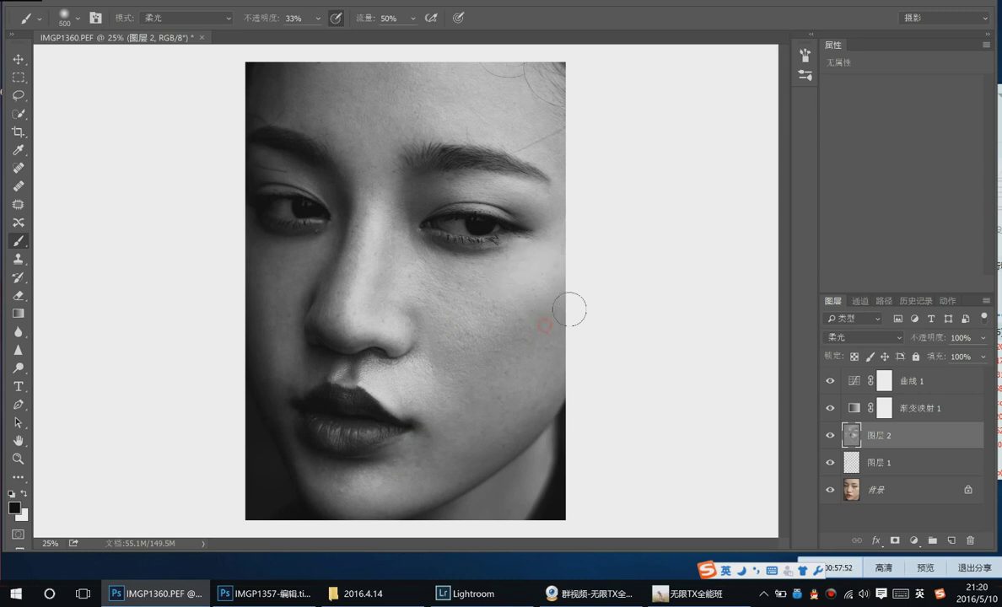
Darken the inner end of the broad side's eyebrow with black, using a smaller brush
{"action": "key", "text": "bracketleft"}
{"action": "key", "text": "bracketleft"}
{"action": "key", "text": "bracketleft"}
{"action": "key", "text": "bracketright"}
{"action": "mouse_move", "coordinate": [445, 151]}
{"action": "left_mouse_down"}
{"action": "mouse_move", "coordinate": [425, 161]}
{"action": "mouse_move", "coordinate": [393, 149]}
{"action": "left_mouse_up"}
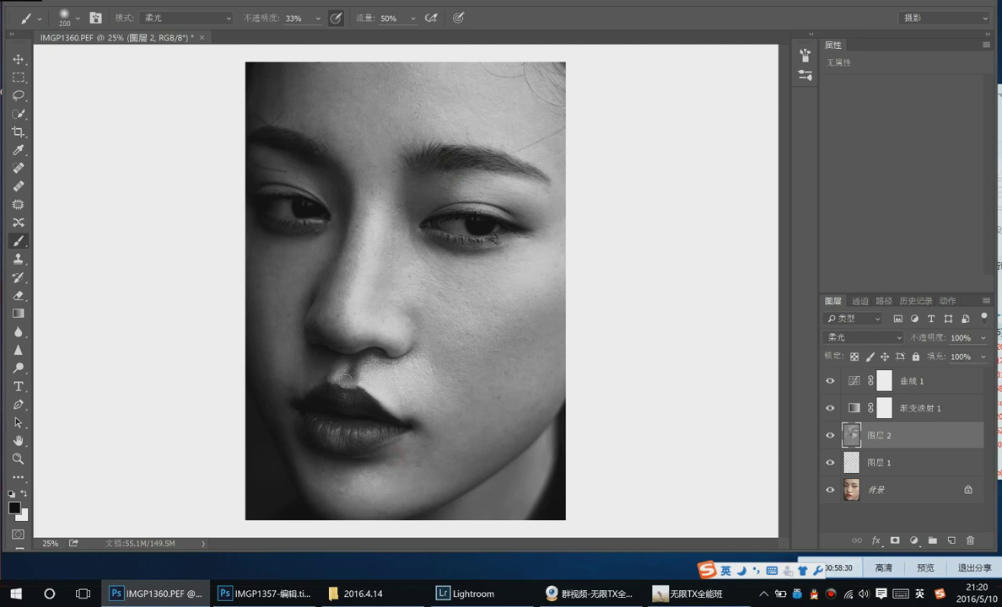
Lighten the skin between the nostrils and upper lip with white, adjusting the brush size up to about 175 px
{"action": "key", "text": "bracketleft"}
{"action": "key", "text": "bracketleft"}
{"action": "key", "text": "x"}
{"action": "left_click_drag", "start_coordinate": [370, 359], "coordinate": [371, 377]}
{"action": "key", "text": "bracketright"}
{"action": "key", "text": "bracketright"}
{"action": "key", "text": "bracketright"}
Compare the black-and-white portrait with 图层 2 hidden and shown
{"action": "left_click", "coordinate": [830, 435]}
{"action": "left_click", "coordinate": [830, 435]}
{"action": "left_click", "coordinate": [829, 435]}
{"action": "left_click", "coordinate": [830, 436]}
{"action": "left_click", "coordinate": [827, 439]}
{"action": "left_click", "coordinate": [828, 436]}
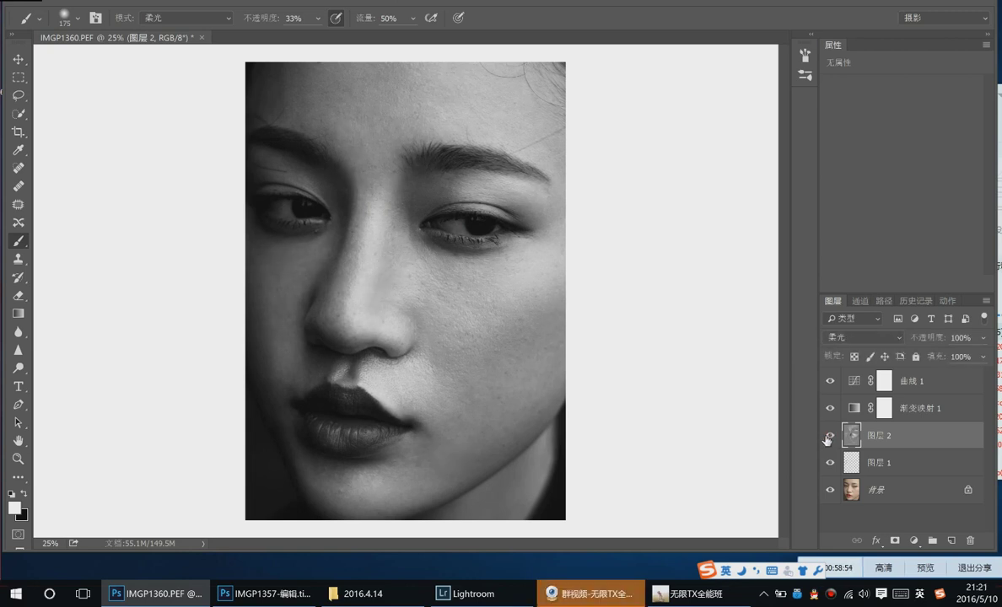
Hide 曲线 1 and 渐变映射 1 and compare the whole colour portrait with and without 图层 2
{"action": "key", "text": "ctrl+minus"}
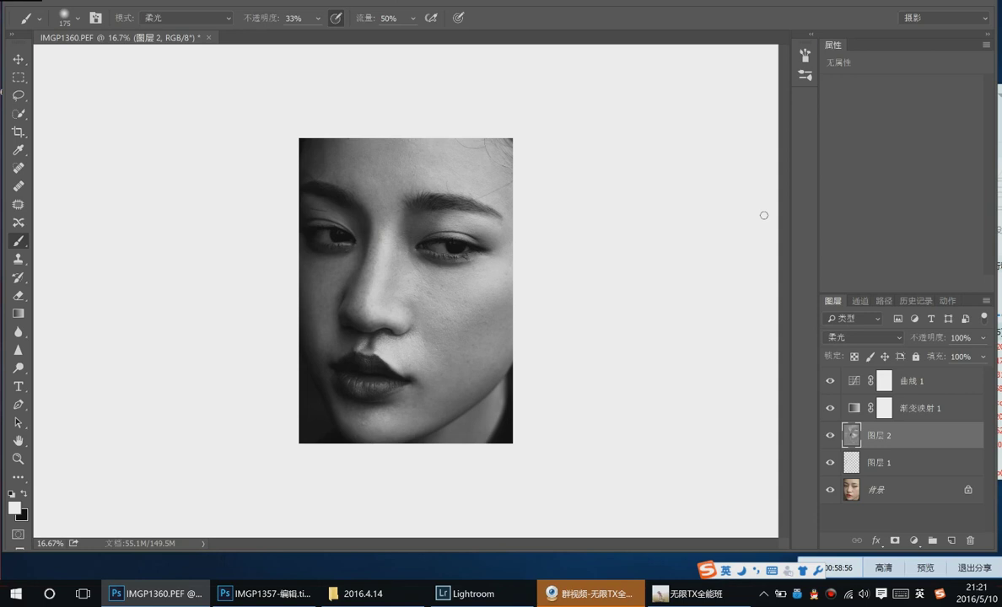
{"action": "left_click", "coordinate": [830, 381]}
{"action": "left_click", "coordinate": [828, 409]}
{"action": "left_click", "coordinate": [831, 435]}
{"action": "left_click", "coordinate": [832, 435]}
{"action": "left_click", "coordinate": [831, 435]}
{"action": "left_click", "coordinate": [831, 435]}
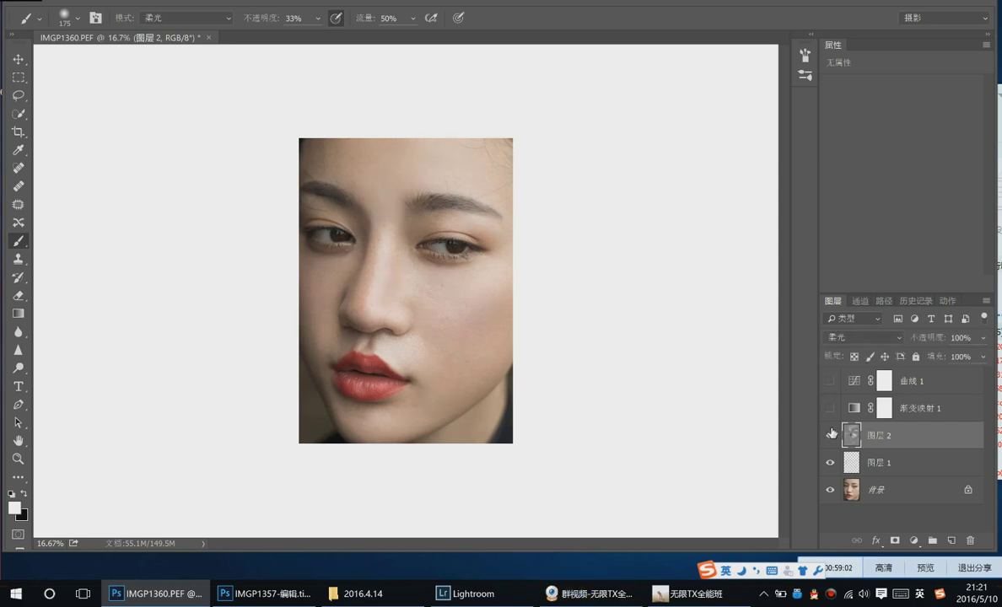
{"action": "left_click", "coordinate": [831, 435]}
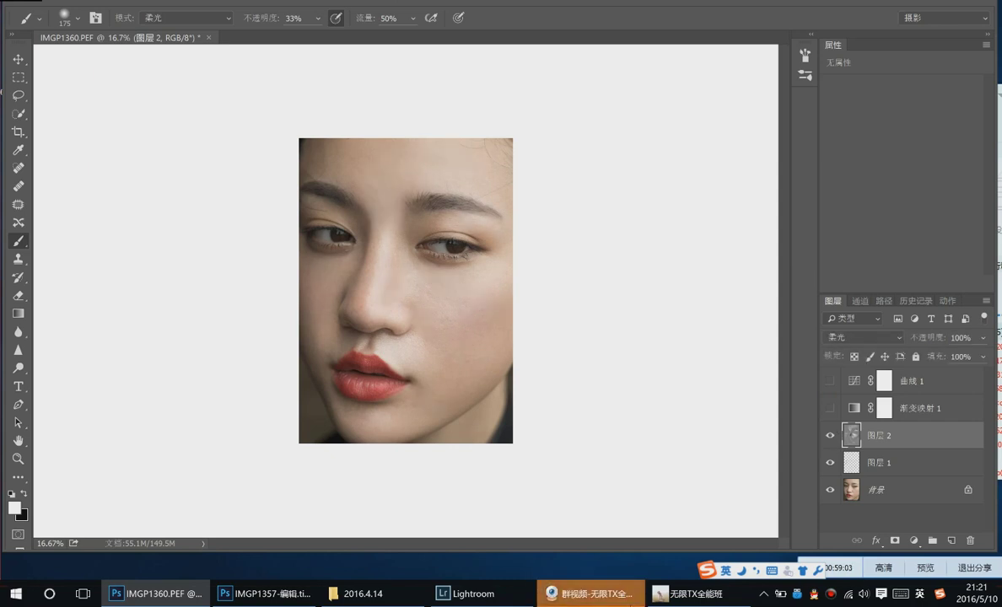
Capture the colour portrait as a screenshot, send it to the class group chat, and close the chat window
{"action": "left_click", "coordinate": [689, 590]}
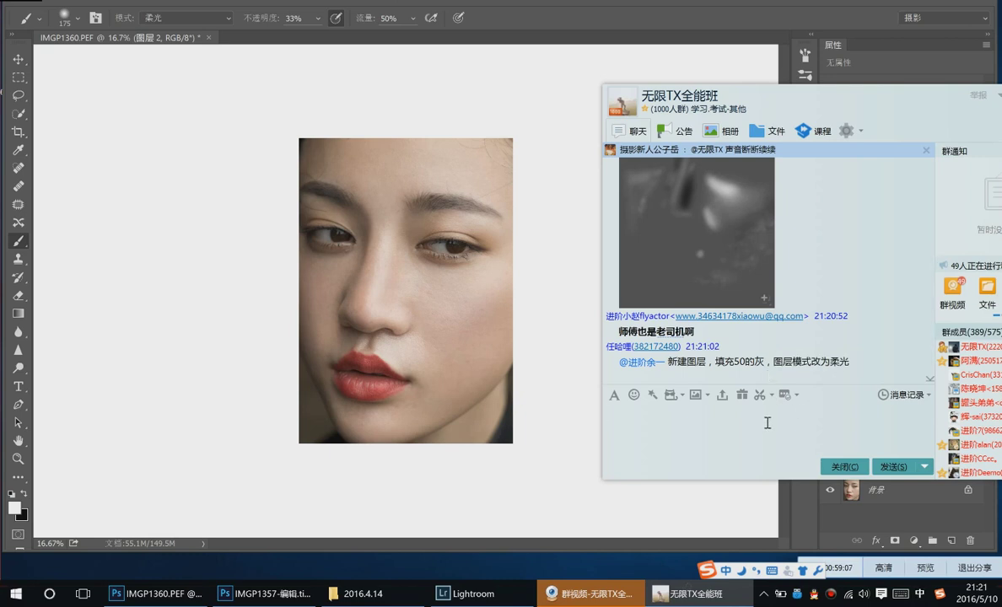
{"action": "left_click", "coordinate": [759, 395]}
{"action": "left_click_drag", "start_coordinate": [305, 167], "coordinate": [517, 439]}
{"action": "double_click", "coordinate": [476, 384]}
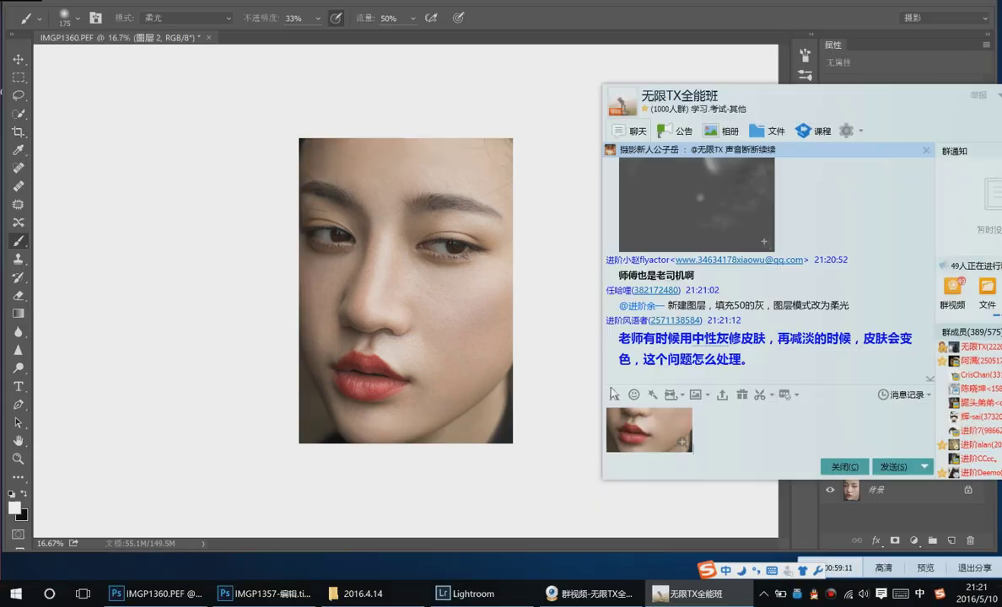
{"action": "key", "text": "Return"}
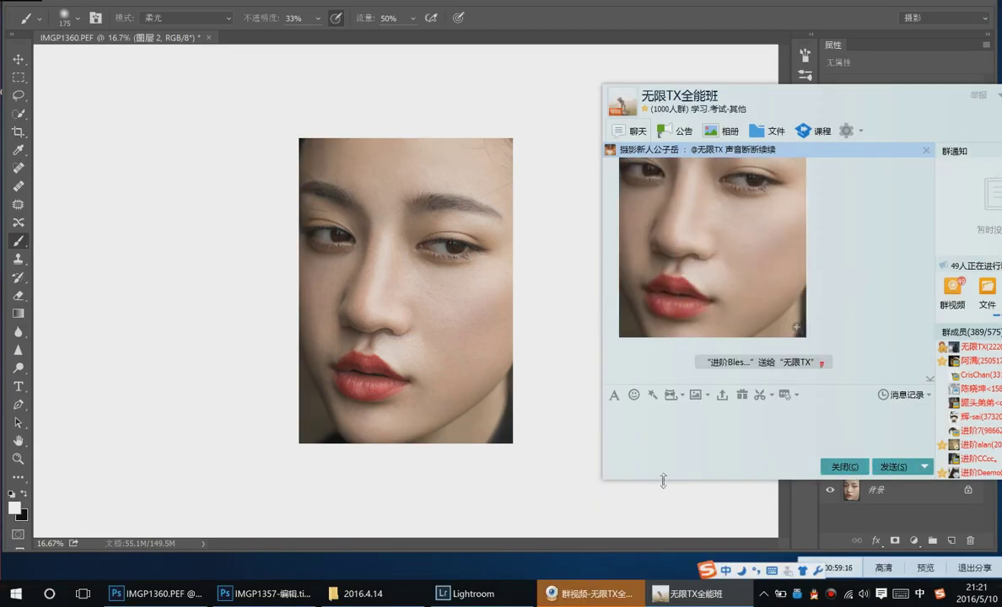
{"action": "left_click", "coordinate": [839, 469]}
Hide 图层 1 and 图层 2 to view the unretouched portrait, and briefly check the class group chat
{"action": "left_click", "coordinate": [831, 463]}
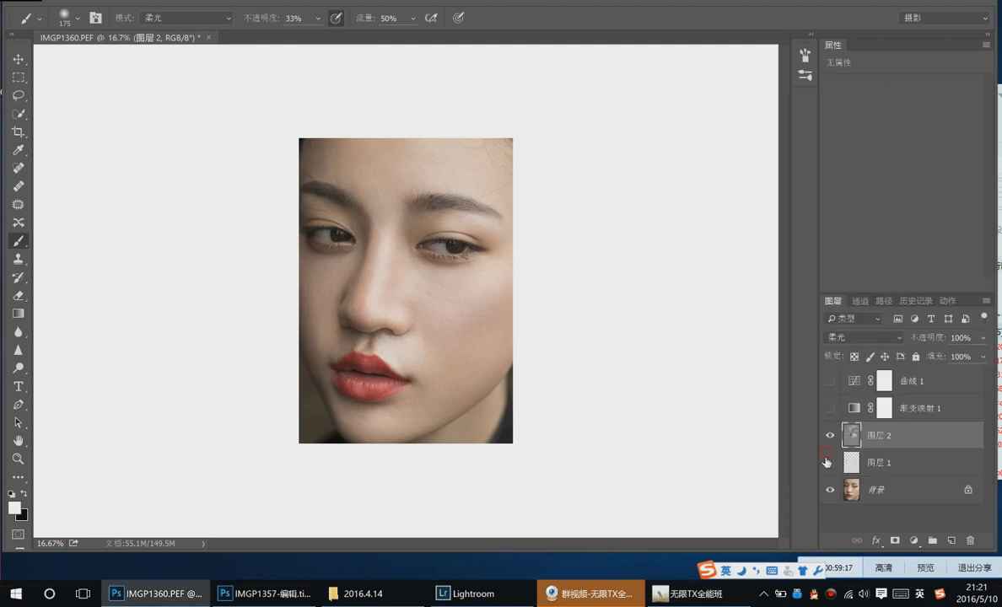
{"action": "left_click", "coordinate": [829, 435]}
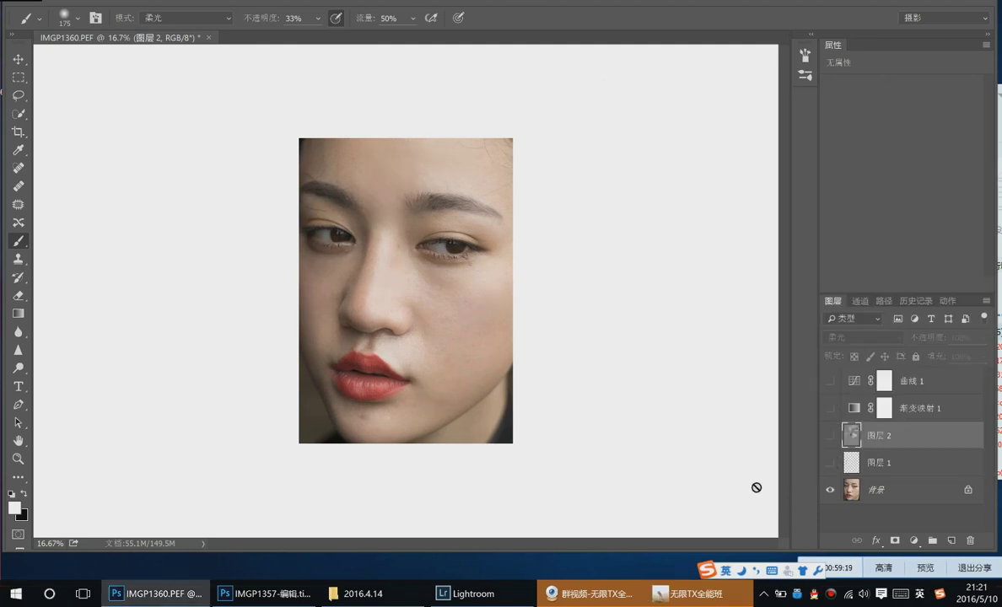
{"action": "left_click", "coordinate": [701, 593]}
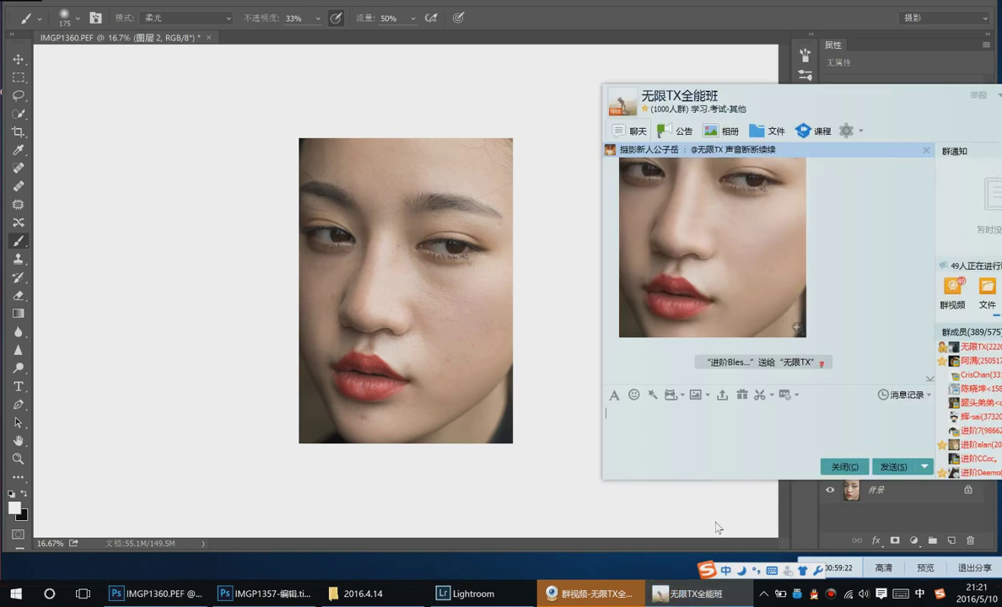
{"action": "left_click", "coordinate": [716, 591]}
{"action": "left_click", "coordinate": [764, 407]}
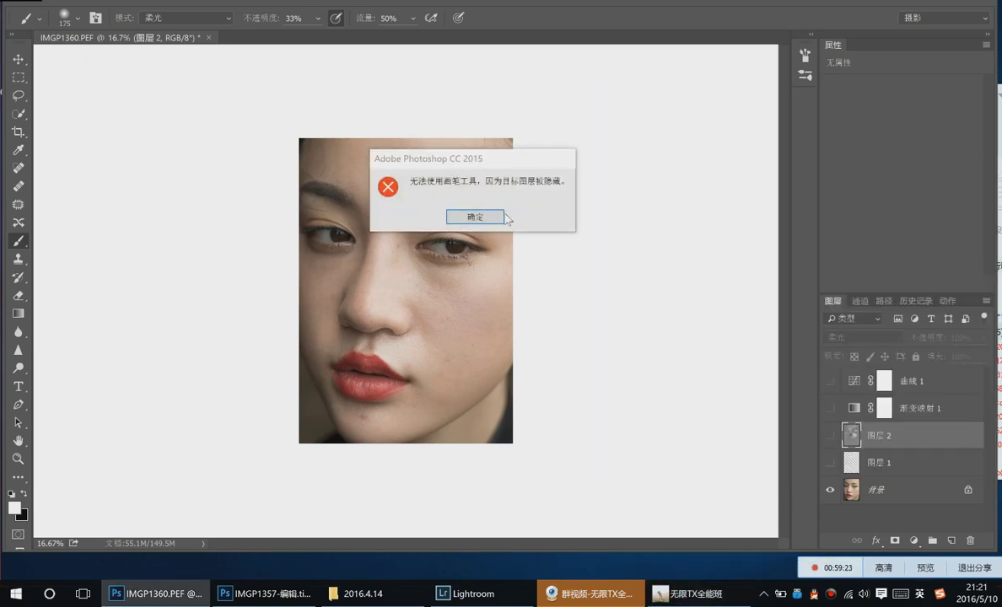
Show 图层 1 and 图层 2 again and lower 图层 2's opacity to 79%
{"action": "key", "text": "Return"}
{"action": "left_click", "coordinate": [830, 463]}
{"action": "left_click", "coordinate": [830, 436]}
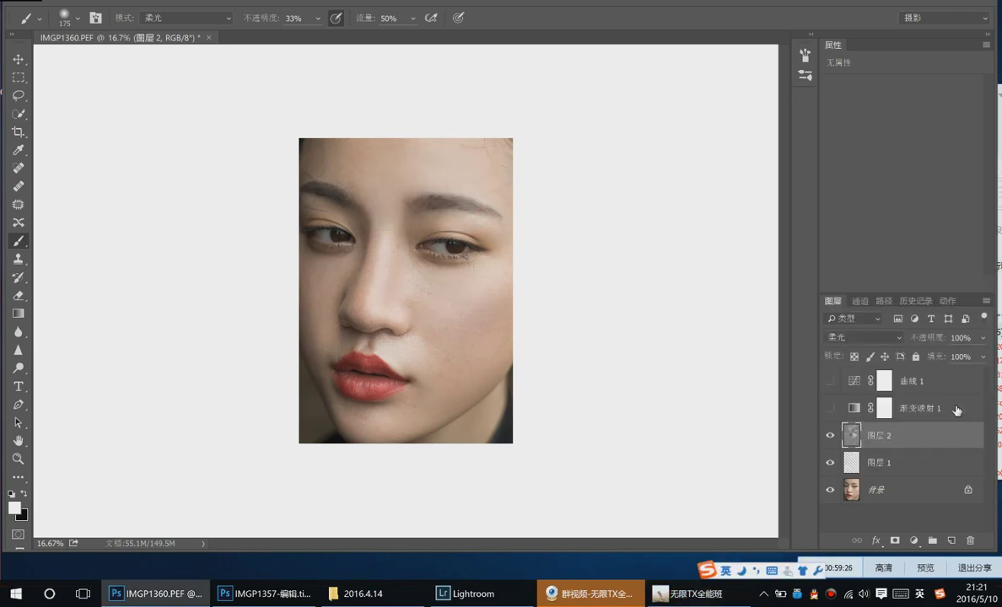
{"action": "left_click", "coordinate": [983, 337]}
{"action": "left_click_drag", "start_coordinate": [949, 360], "coordinate": [953, 360]}
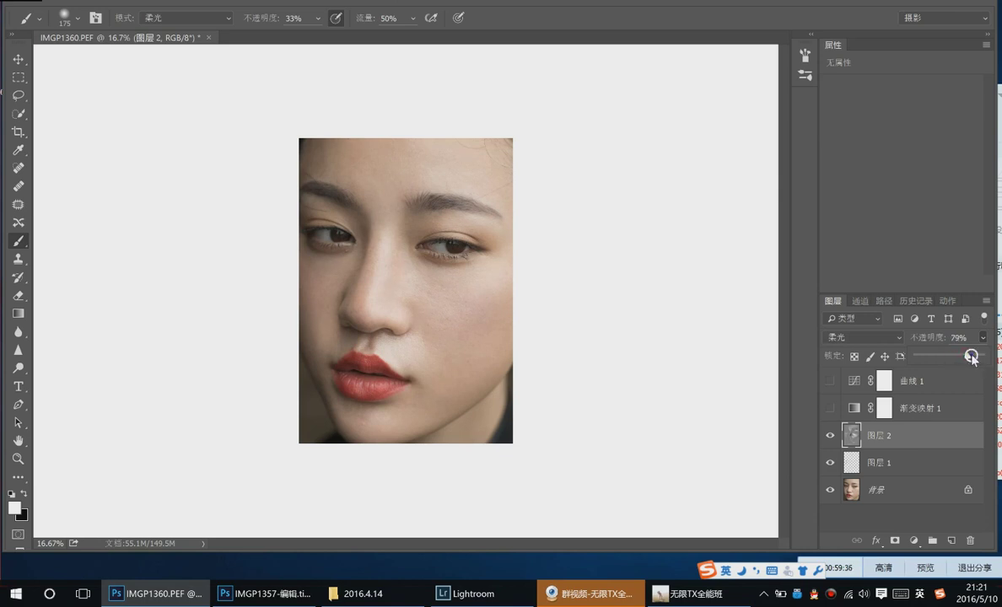
Crop the portrait's forehead in two passes, moving the upper edge close to the eyebrows
{"action": "key", "text": "c"}
{"action": "left_click_drag", "start_coordinate": [406, 139], "coordinate": [408, 175]}
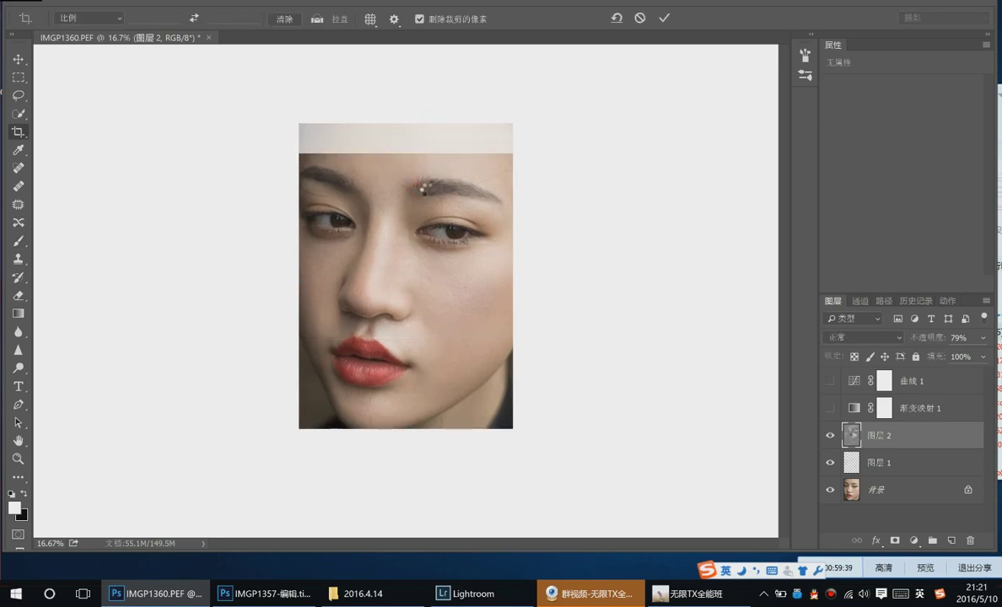
{"action": "key", "text": "Return"}
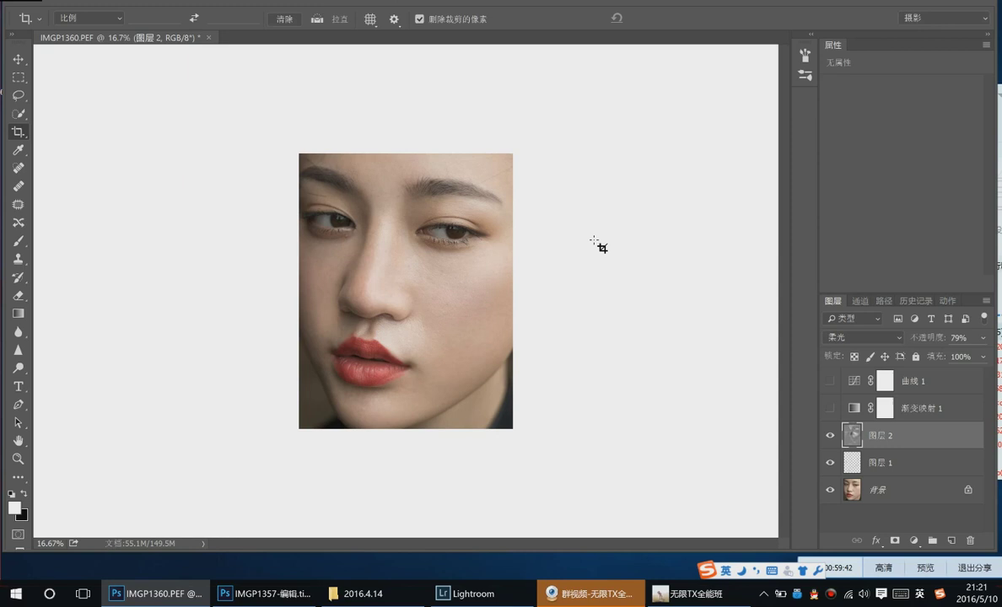
{"action": "left_click", "coordinate": [400, 162]}
{"action": "left_click_drag", "start_coordinate": [405, 153], "coordinate": [406, 145]}
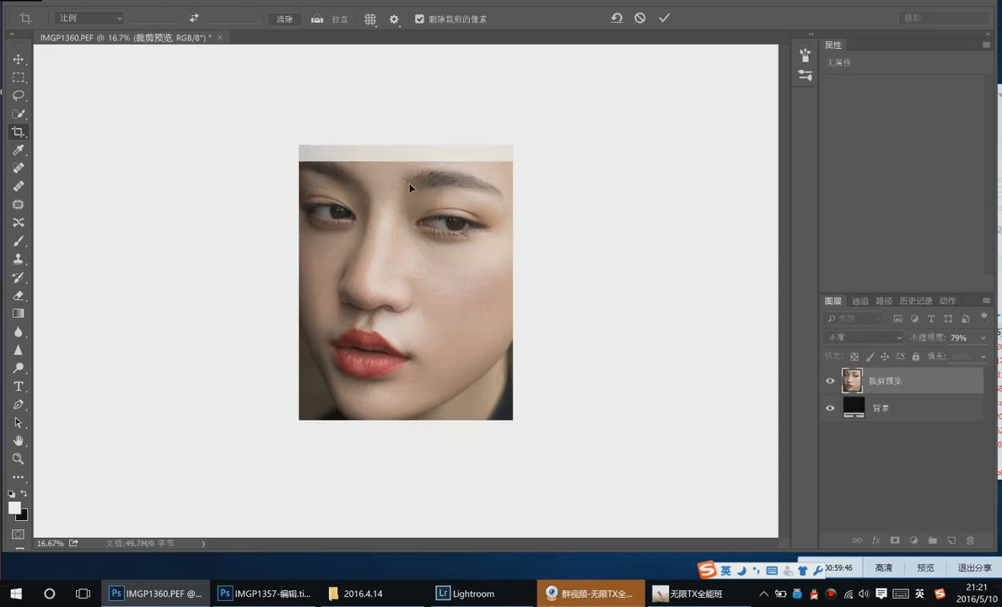
{"action": "key", "text": "Return"}
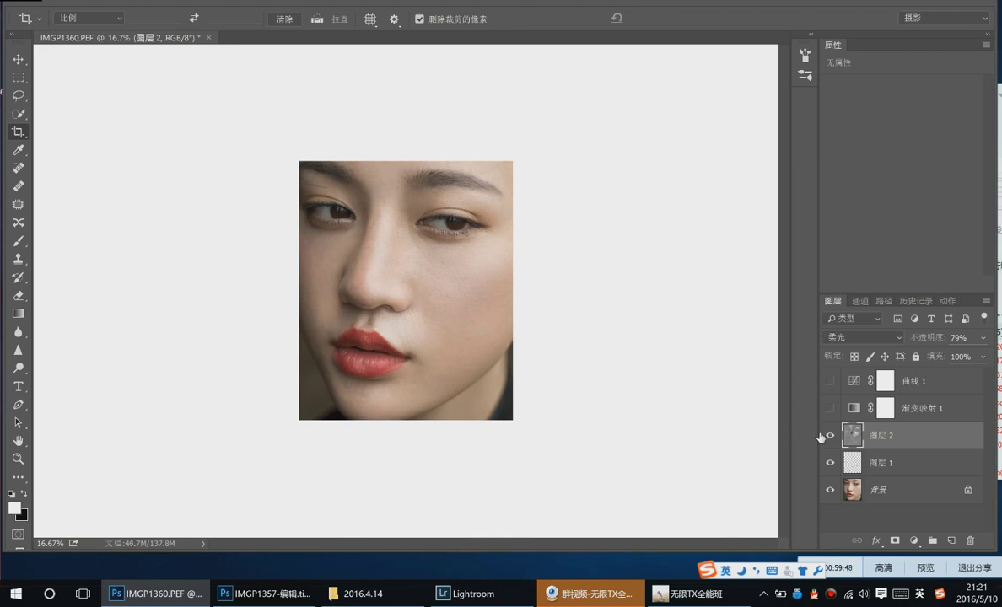
Compare the cropped portrait repeatedly with 图层 2 hidden and shown
{"action": "left_click", "coordinate": [829, 435]}
{"action": "left_click", "coordinate": [830, 435]}
{"action": "left_click", "coordinate": [829, 435]}
{"action": "left_click", "coordinate": [829, 435]}
{"action": "left_click", "coordinate": [829, 435]}
{"action": "left_click", "coordinate": [829, 436]}
{"action": "left_click", "coordinate": [830, 436]}
{"action": "left_click", "coordinate": [830, 437]}
Check the class group chat, and close IMGP1360.PEF without saving its changes
{"action": "left_click", "coordinate": [687, 593]}
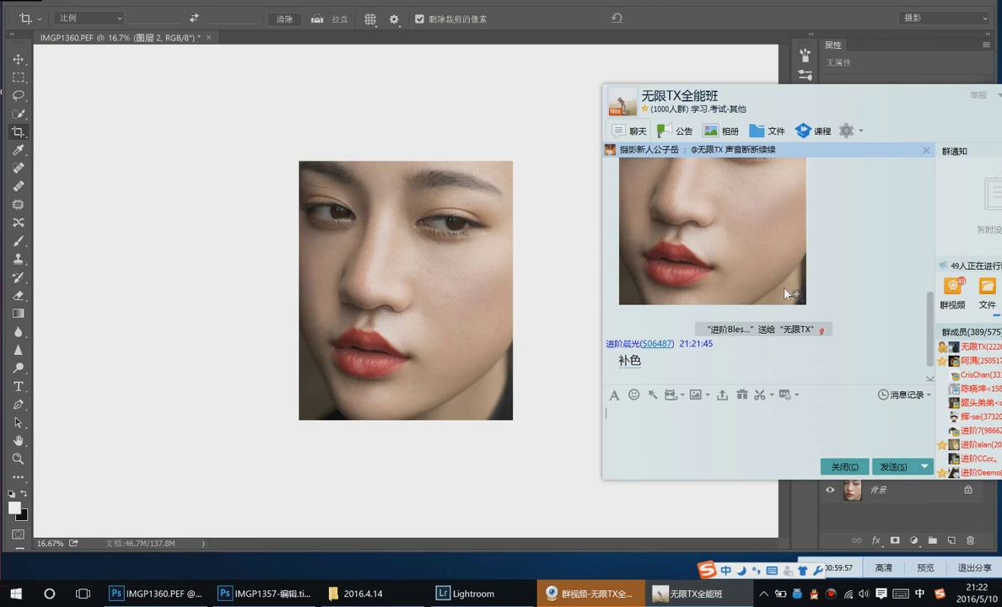
{"action": "left_click_drag", "start_coordinate": [784, 294], "coordinate": [705, 295]}
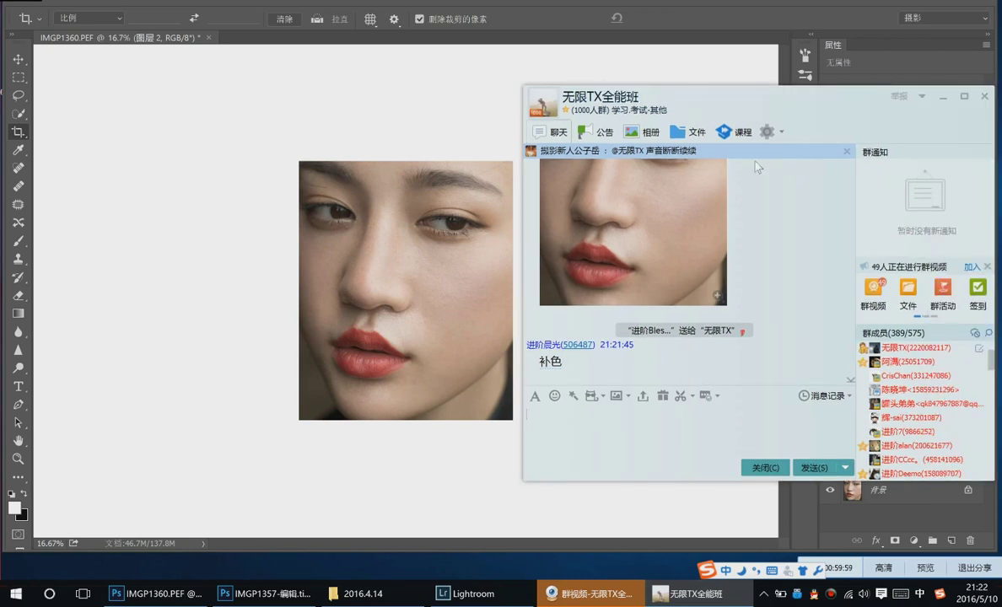
{"action": "left_click", "coordinate": [209, 37]}
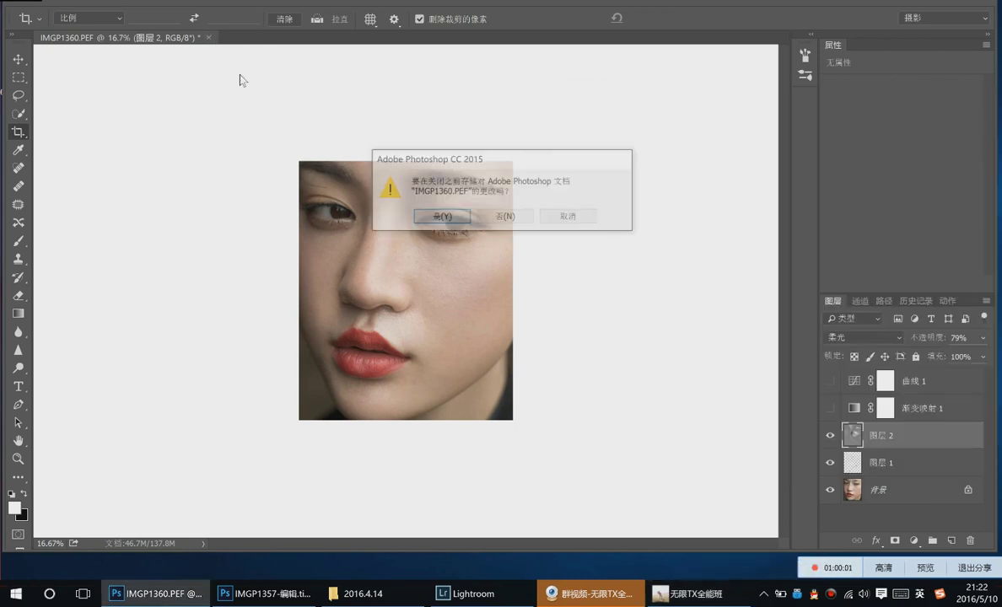
{"action": "left_click", "coordinate": [506, 217]}
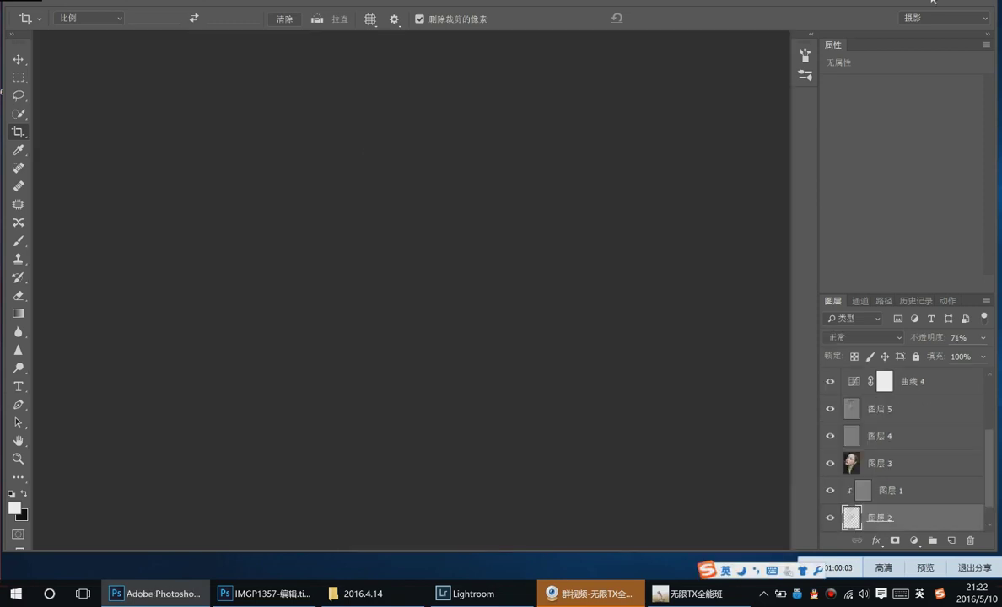
Open the blue-sky portrait b9e61eafjw1f3qd302nzxj20rs15rtou.jpg and examine the light and shadow on the face up close
{"action": "left_click", "coordinate": [135, 593]}
{"action": "left_click_drag", "start_coordinate": [33, 142], "coordinate": [291, 278]}
{"action": "key", "text": "z"}
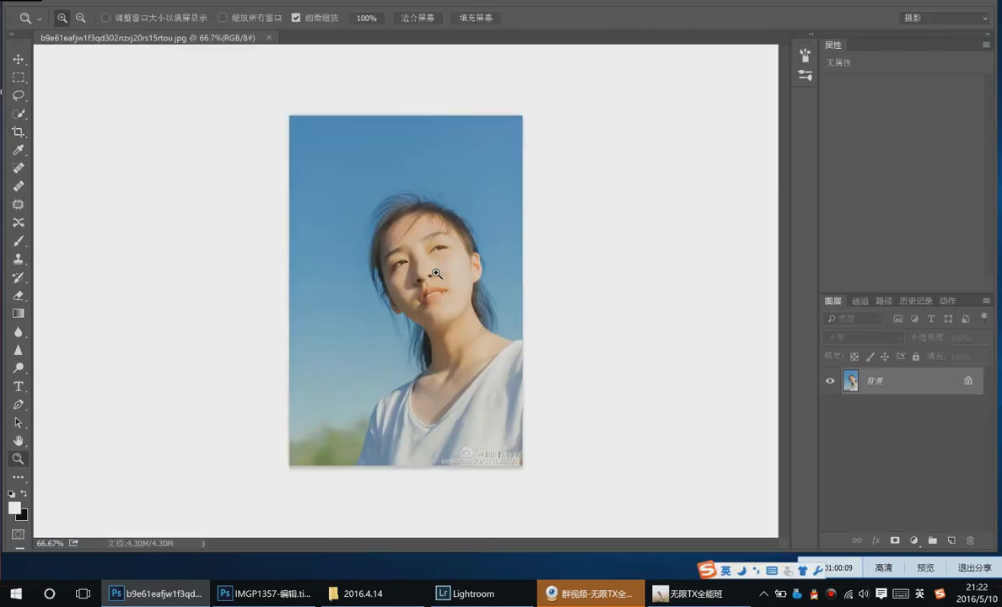
{"action": "left_click", "coordinate": [434, 282]}
{"action": "left_click", "coordinate": [456, 279]}
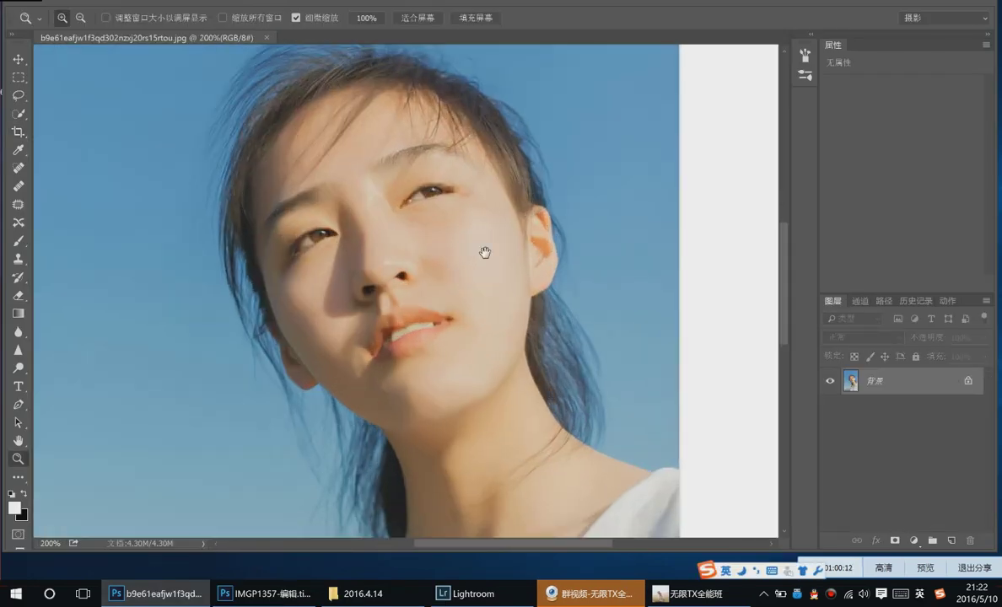
{"action": "left_click", "coordinate": [483, 251]}
{"action": "left_click_drag", "start_coordinate": [387, 250], "coordinate": [412, 245]}
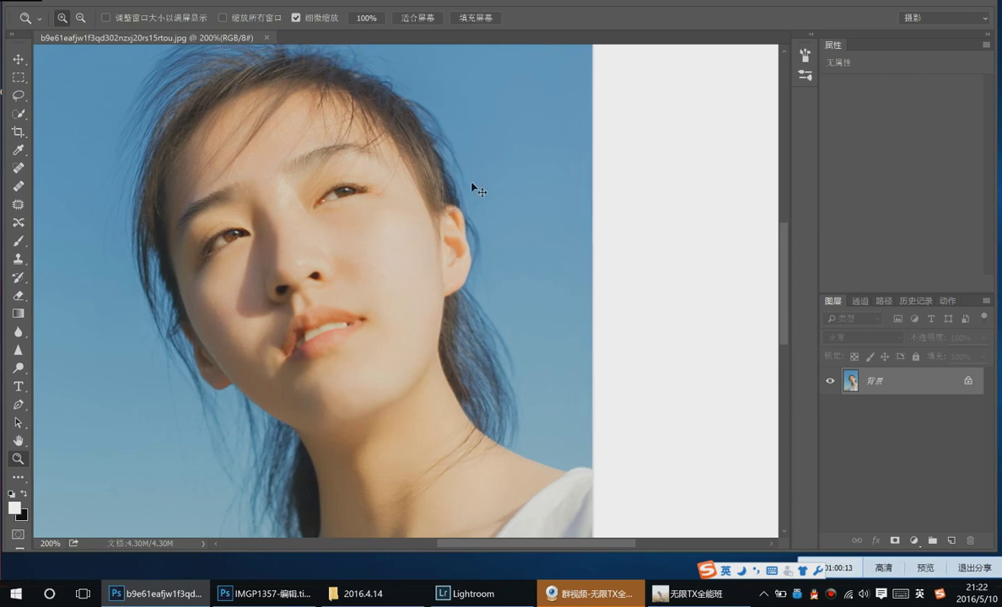
{"action": "key", "text": "ctrl+minus"}
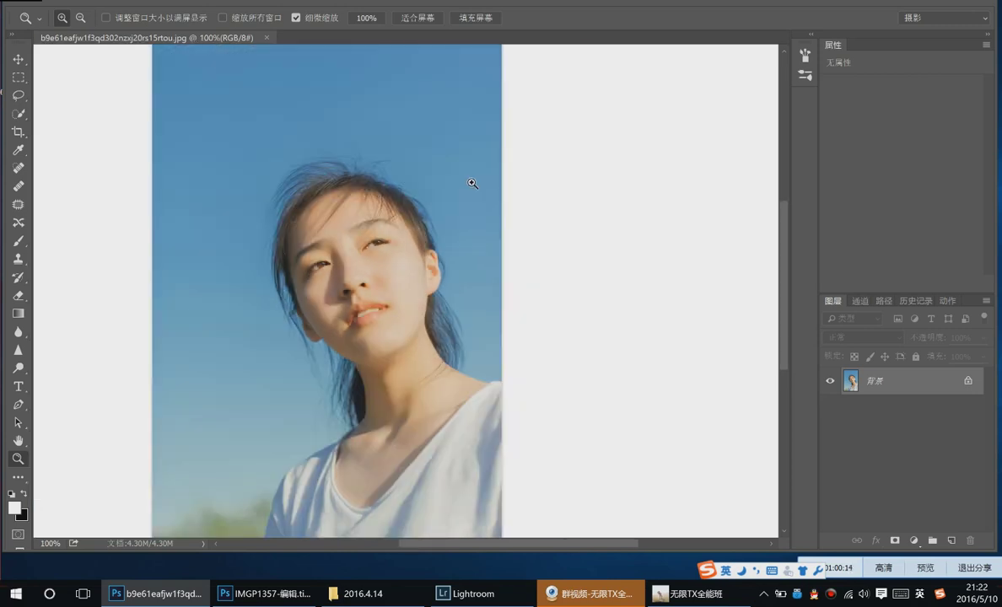
Add a gradient map adjustment layer using the 黑, 白渐变 preset, with its dark colour stop set to black
{"action": "left_click", "coordinate": [919, 540]}
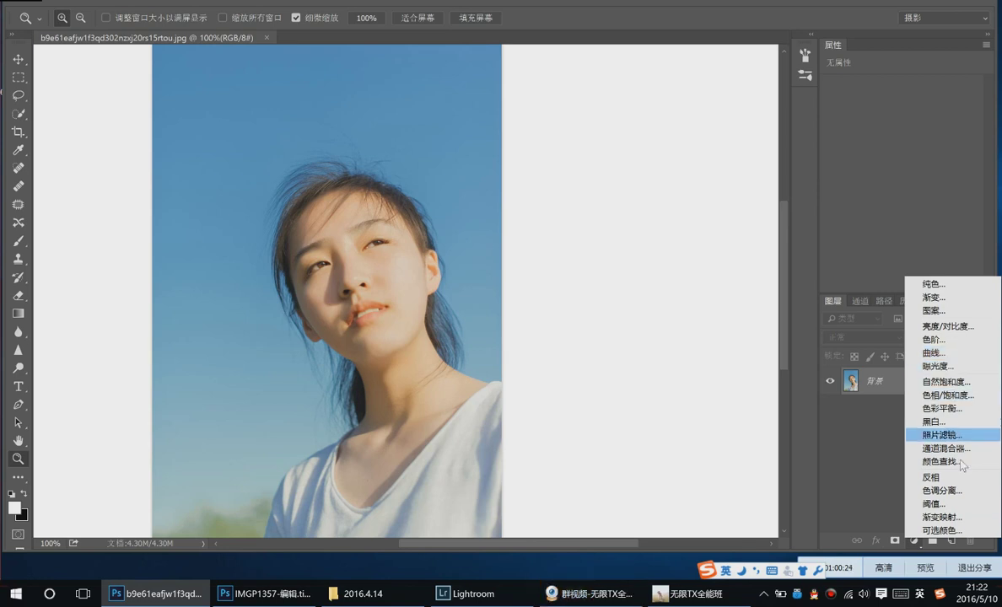
{"action": "left_click", "coordinate": [950, 516]}
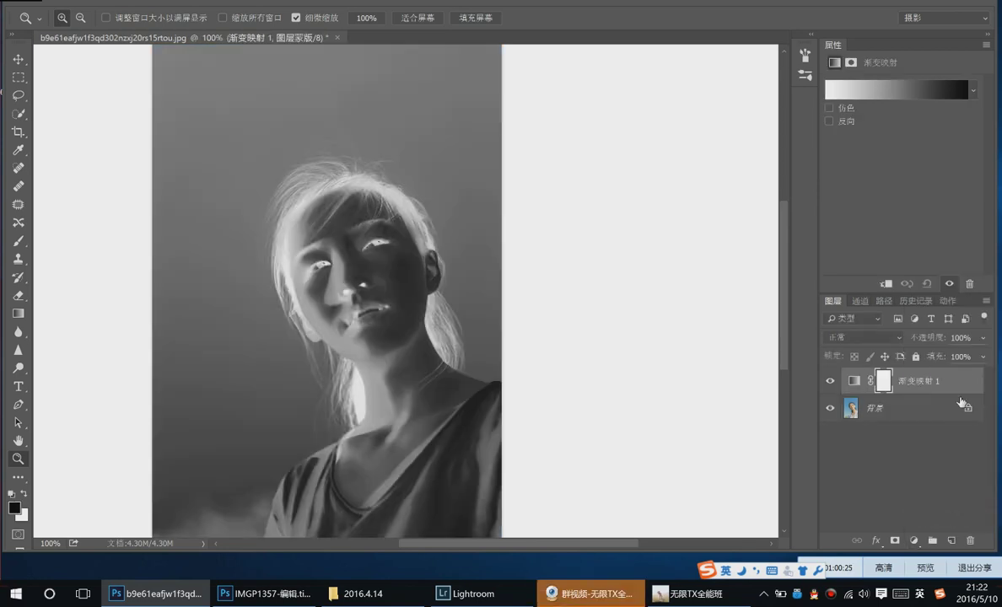
{"action": "left_click", "coordinate": [896, 95]}
{"action": "left_click", "coordinate": [140, 203]}
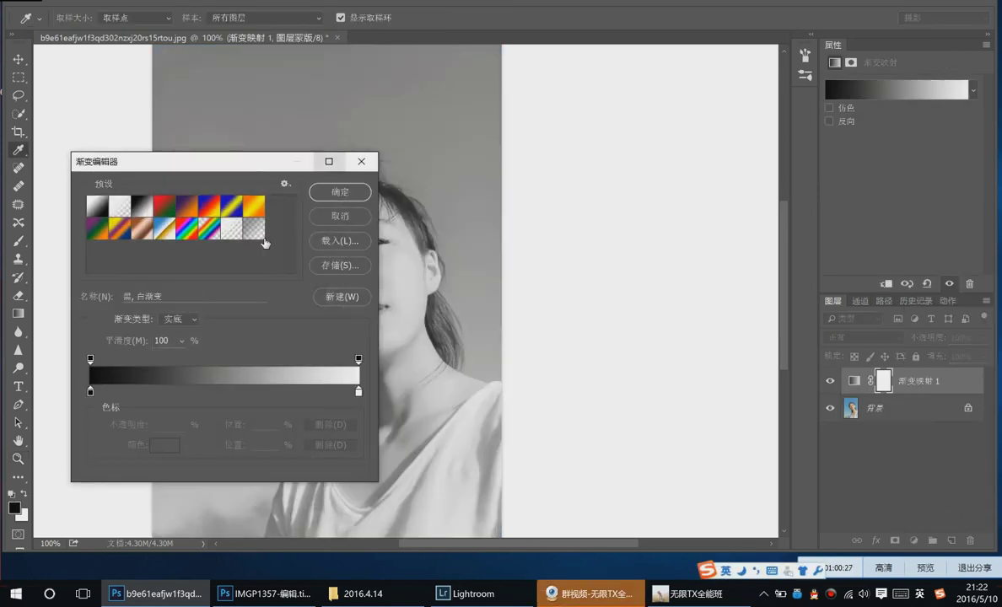
{"action": "double_click", "coordinate": [91, 393]}
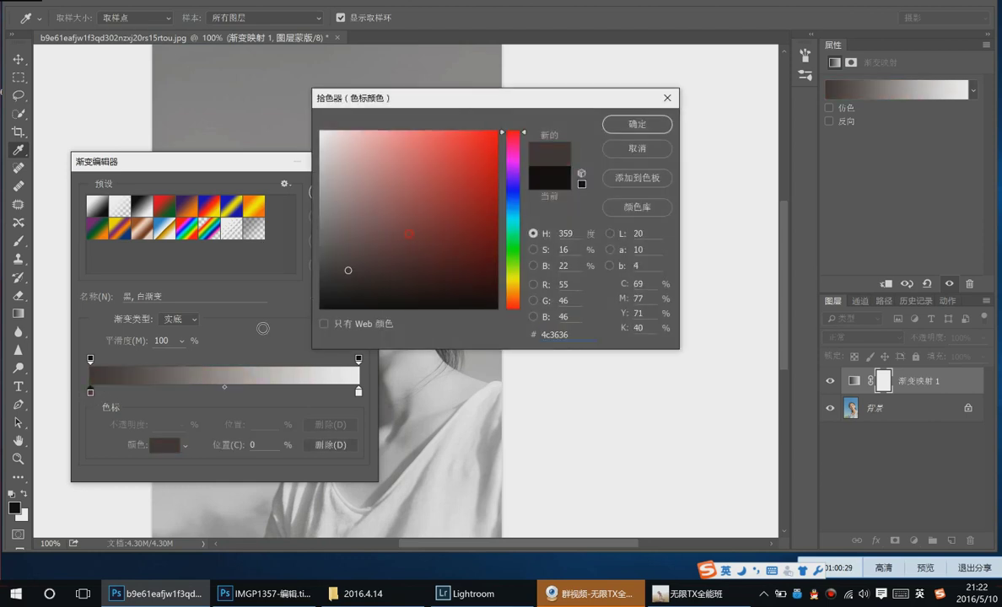
{"action": "left_click", "coordinate": [609, 126]}
{"action": "left_click", "coordinate": [331, 195]}
{"action": "key", "text": "z"}
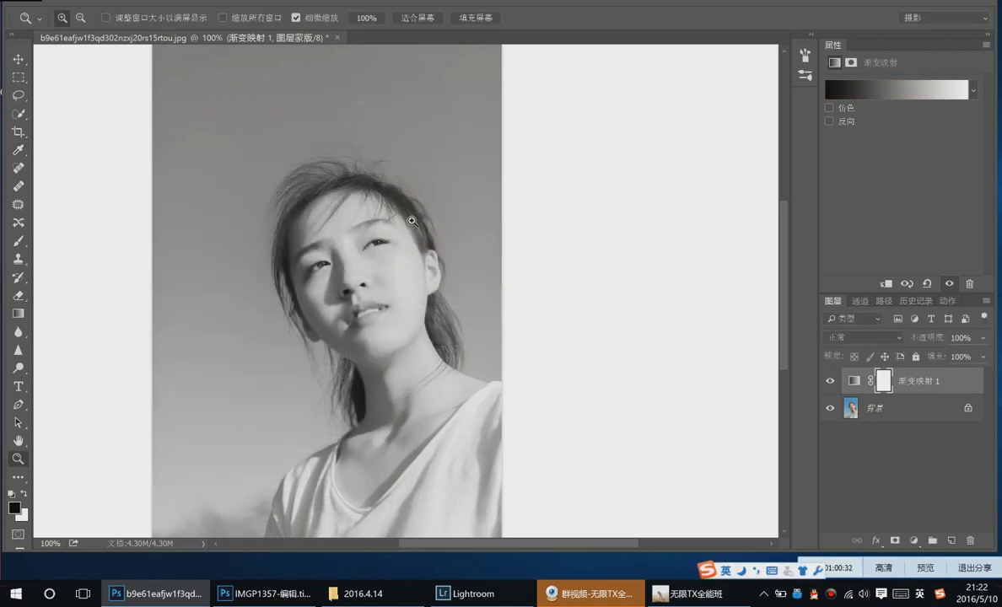
{"action": "left_click", "coordinate": [913, 541]}
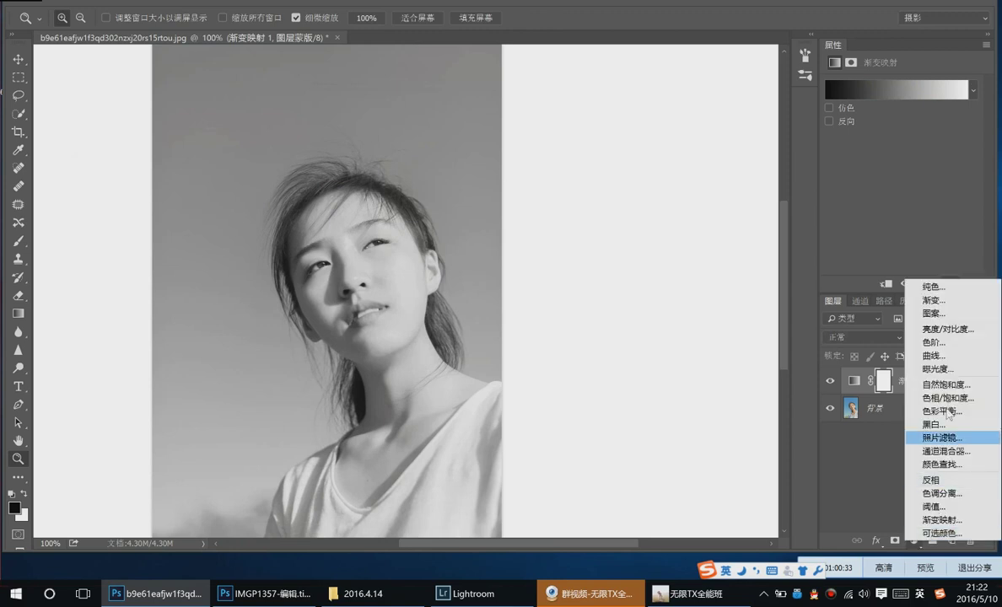
{"action": "left_click", "coordinate": [924, 337]}
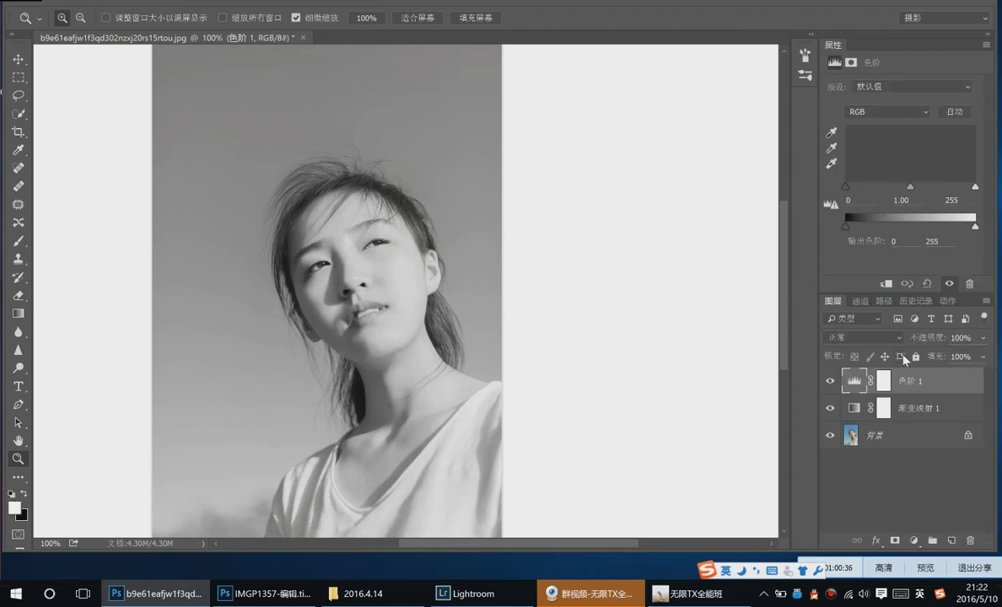
{"action": "key", "text": "Delete"}
Add a Curves adjustment layer and darken the image with a curve point at input 163, output 63
{"action": "left_click", "coordinate": [913, 541]}
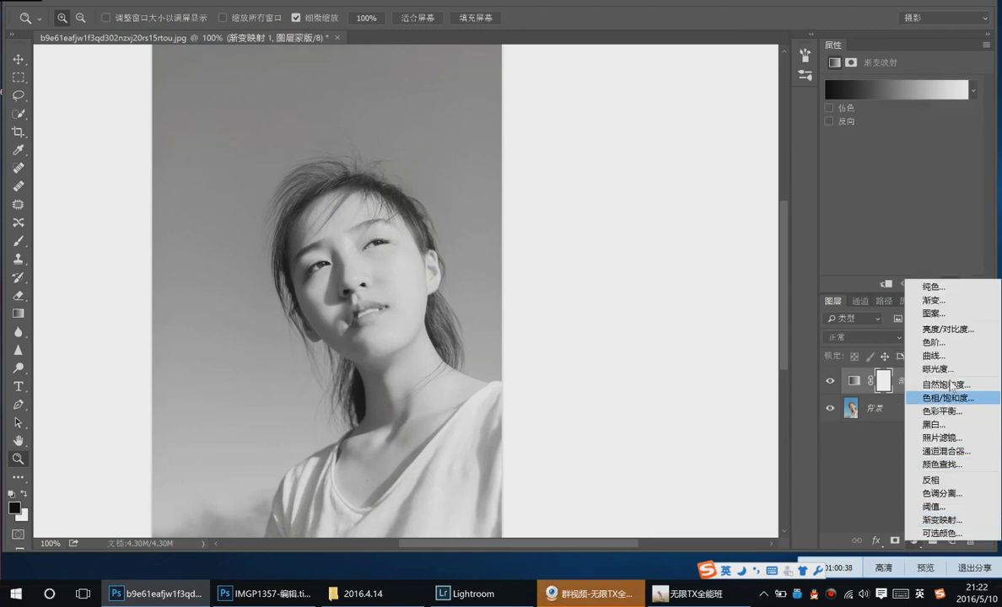
{"action": "left_click", "coordinate": [937, 350]}
{"action": "left_click_drag", "start_coordinate": [924, 166], "coordinate": [928, 205]}
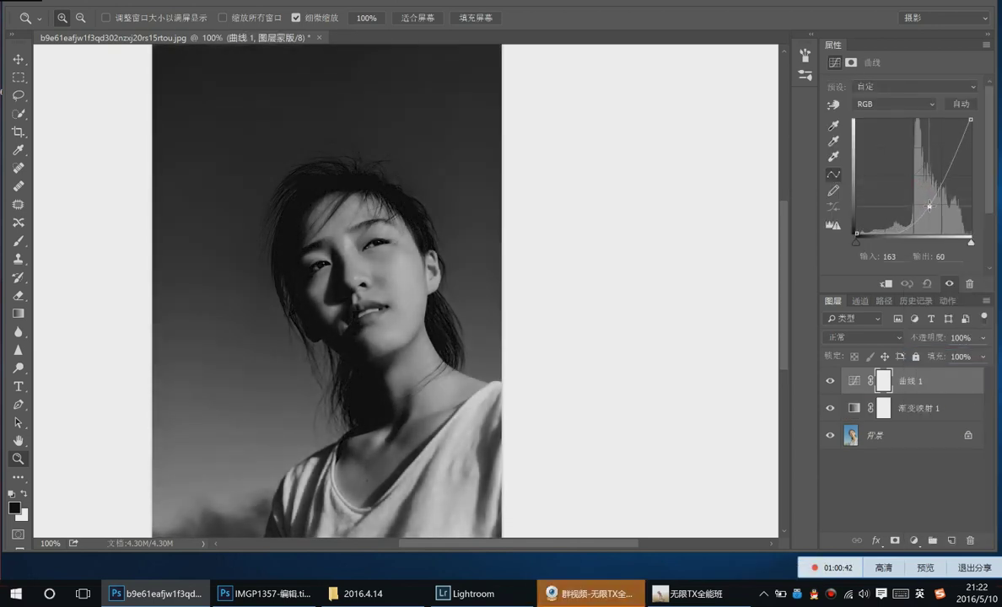
Inspect the face's shadows at 200% and move the curve point to input 197, output 101
{"action": "left_click", "coordinate": [408, 226]}
{"action": "left_click", "coordinate": [409, 225]}
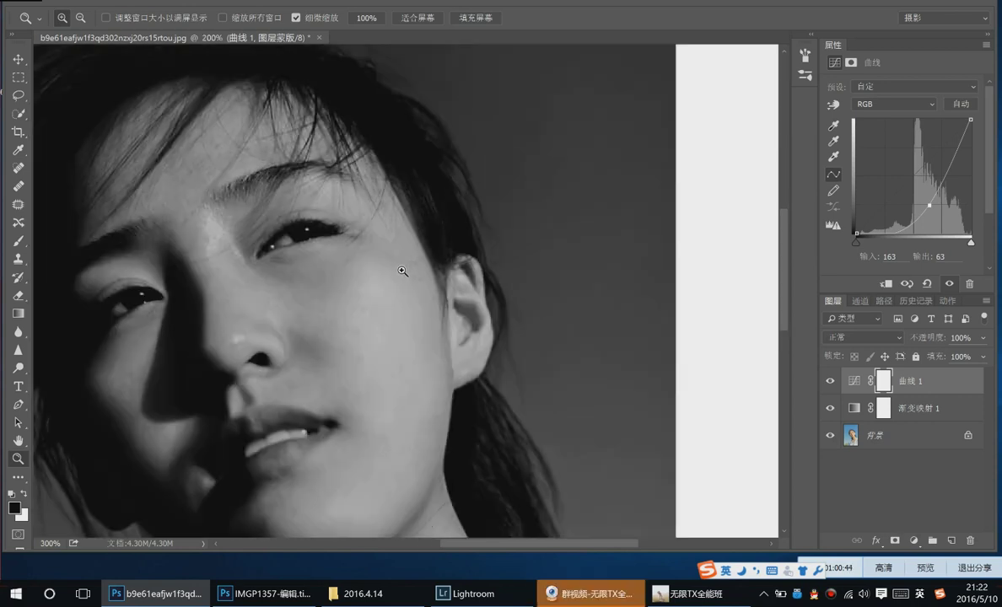
{"action": "left_click", "coordinate": [400, 225], "text": "alt"}
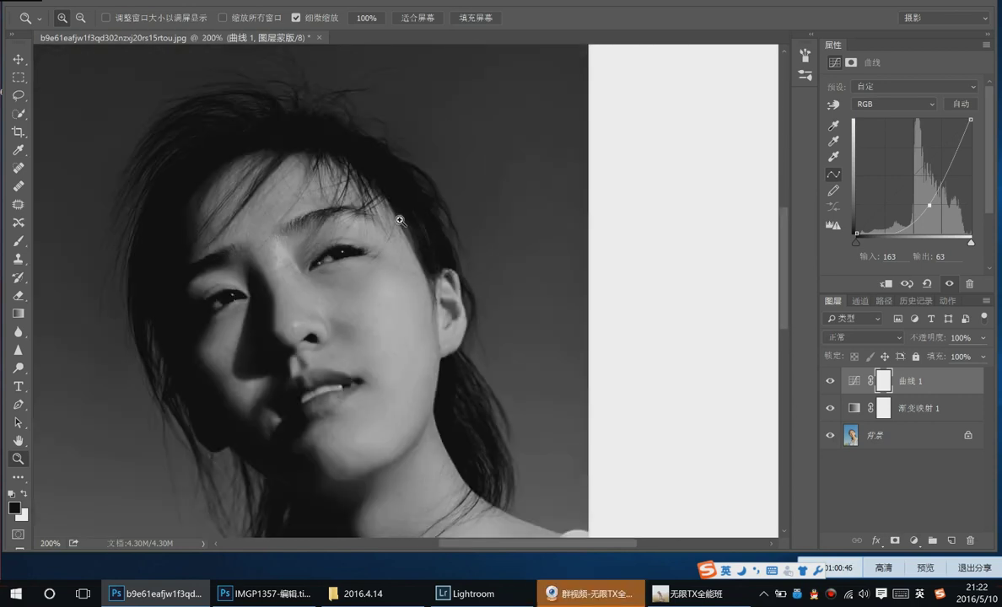
{"action": "left_click_drag", "start_coordinate": [403, 303], "coordinate": [448, 281]}
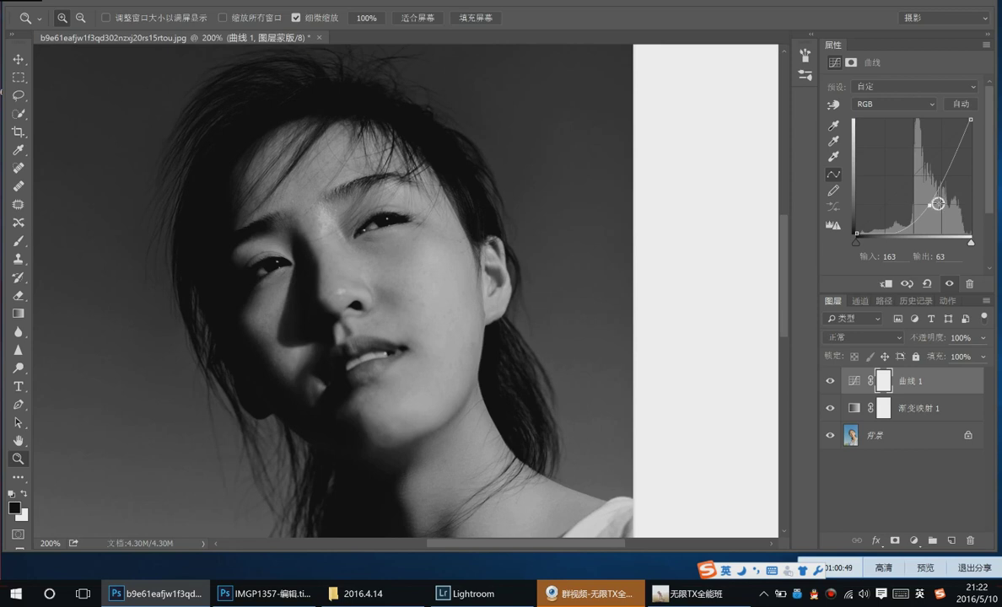
{"action": "left_click_drag", "start_coordinate": [931, 205], "coordinate": [945, 189]}
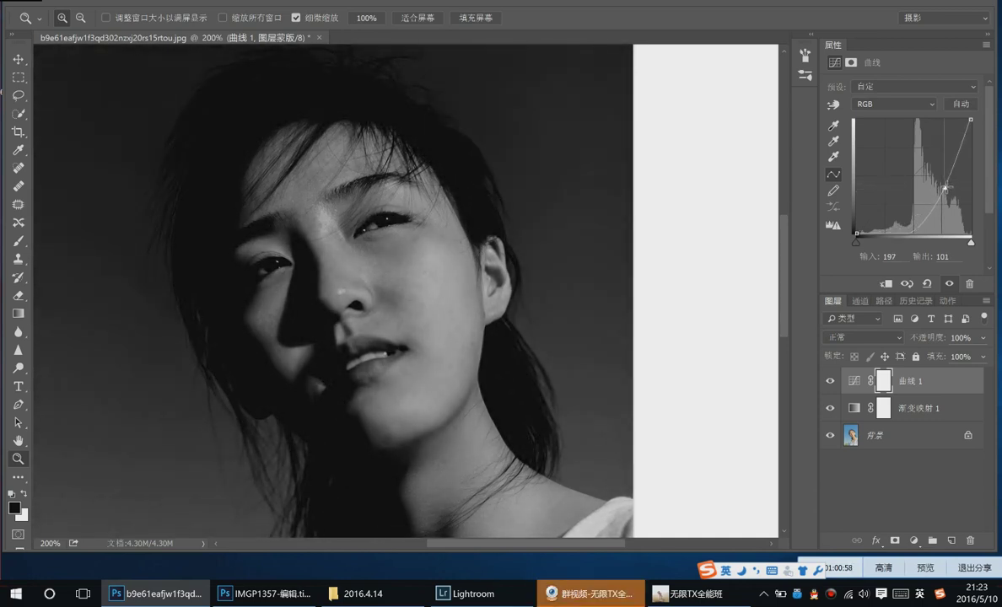
Switch to the 无限TX全能班 group chat, capture a screenshot of the portrait's face, send it, and return to Photoshop
{"action": "left_click", "coordinate": [687, 593]}
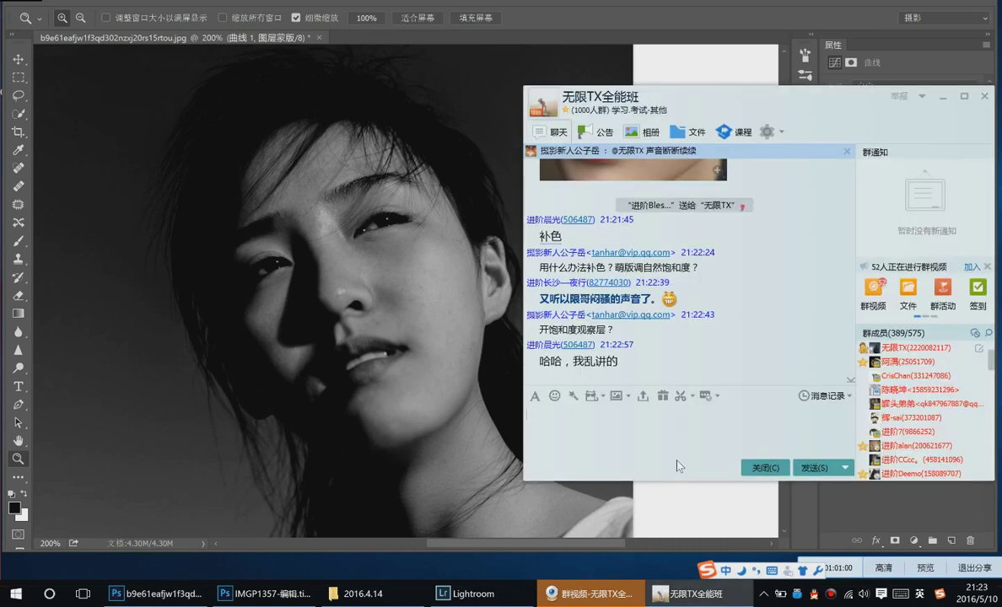
{"action": "left_click_drag", "start_coordinate": [742, 162], "coordinate": [830, 148]}
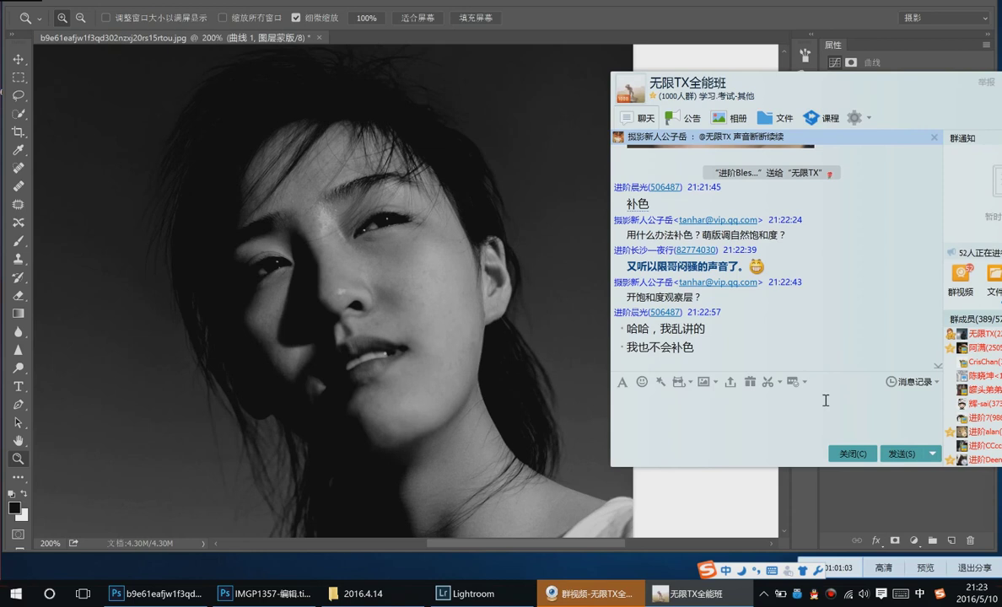
{"action": "left_click", "coordinate": [767, 381]}
{"action": "left_click_drag", "start_coordinate": [214, 115], "coordinate": [482, 399]}
{"action": "double_click", "coordinate": [454, 339]}
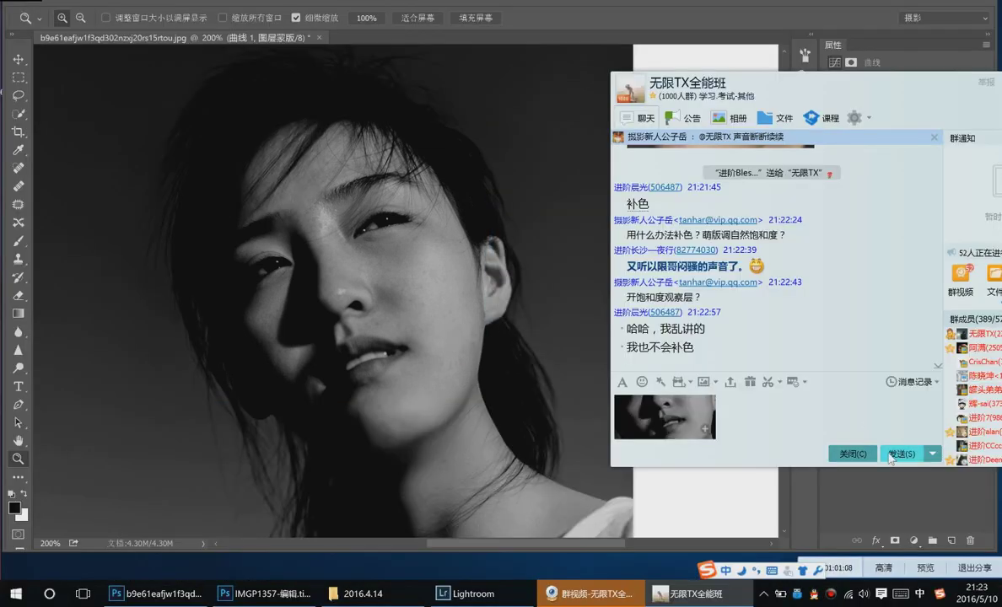
{"action": "left_click", "coordinate": [898, 453]}
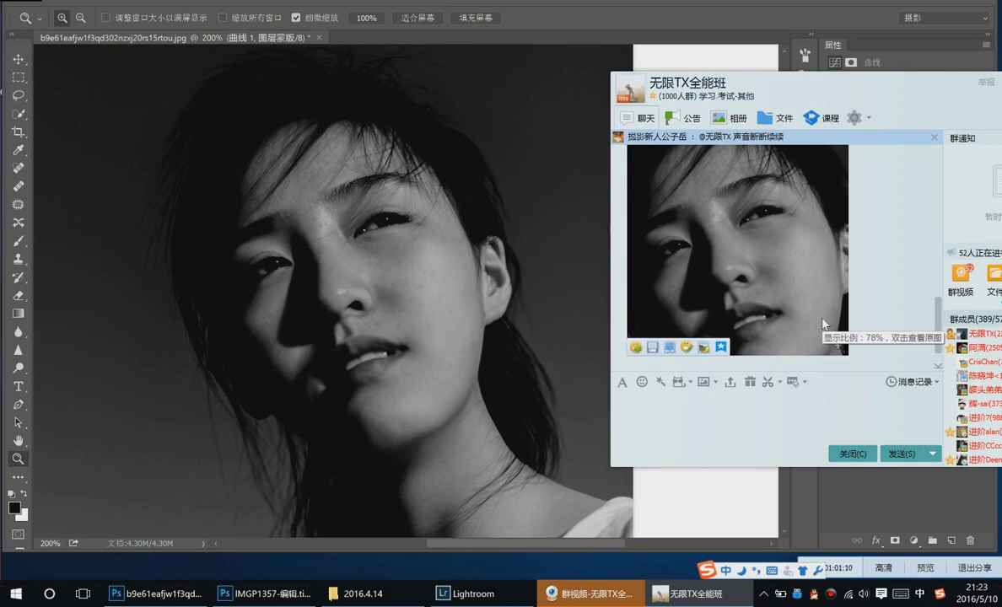
{"action": "left_click", "coordinate": [687, 484]}
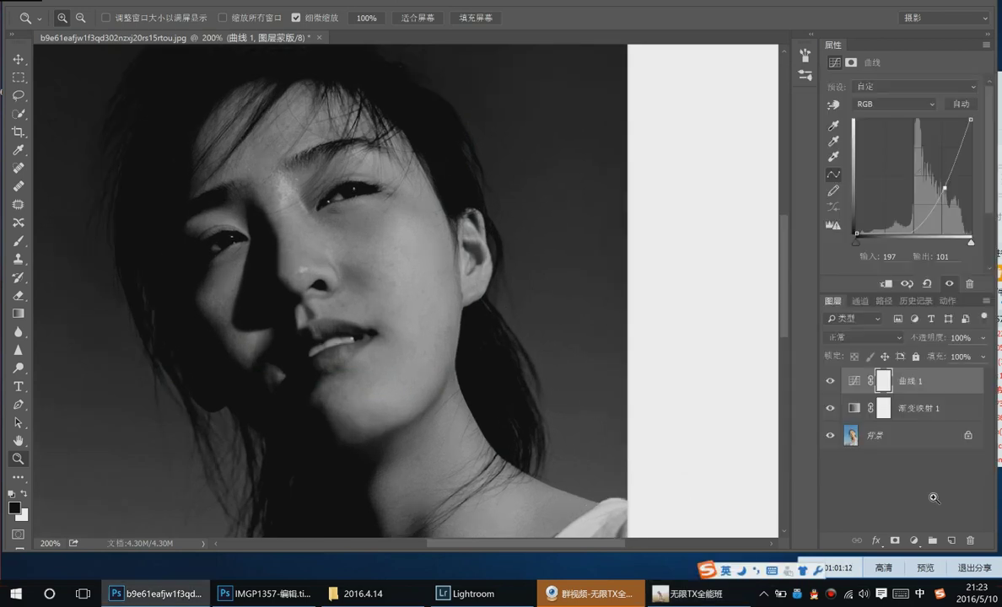
Add a new layer above the background in 柔光 mode, filled with 50% grey neutral colour
{"action": "left_click", "coordinate": [687, 484]}
{"action": "left_click", "coordinate": [919, 435]}
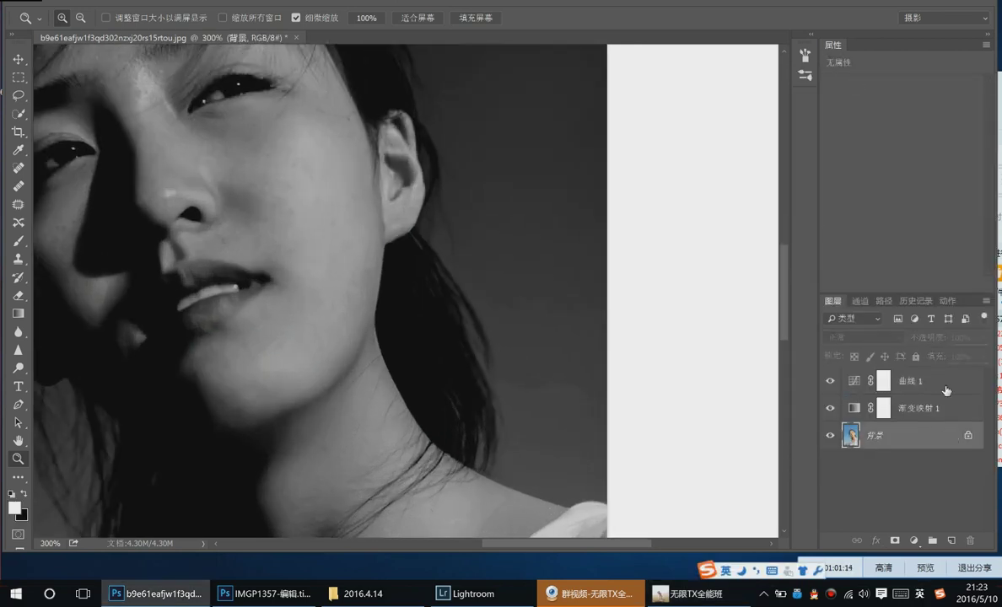
{"action": "key", "text": "ctrl+shift+n"}
{"action": "left_click", "coordinate": [581, 169]}
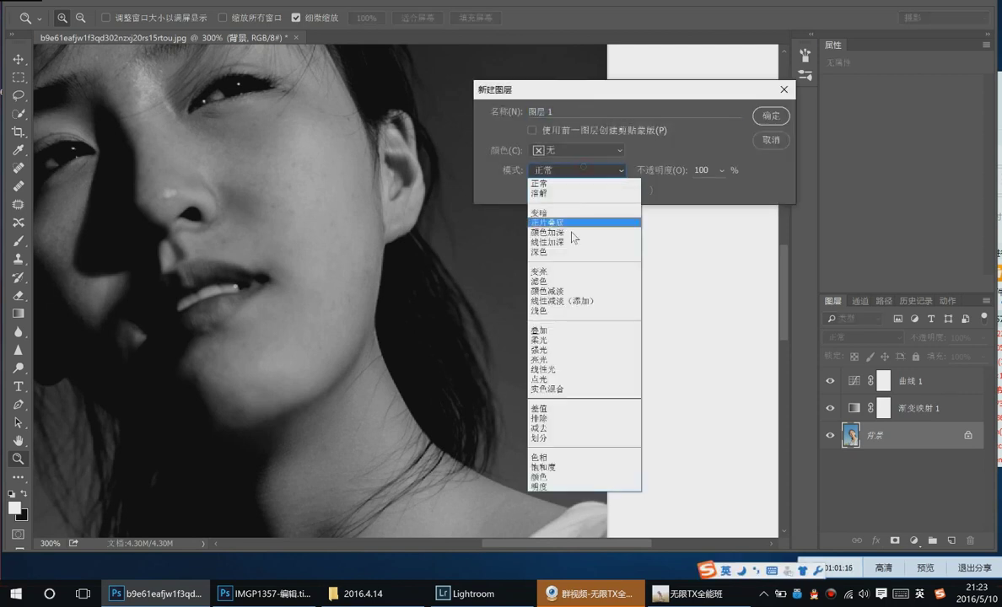
{"action": "left_click", "coordinate": [570, 281]}
{"action": "left_click", "coordinate": [609, 170]}
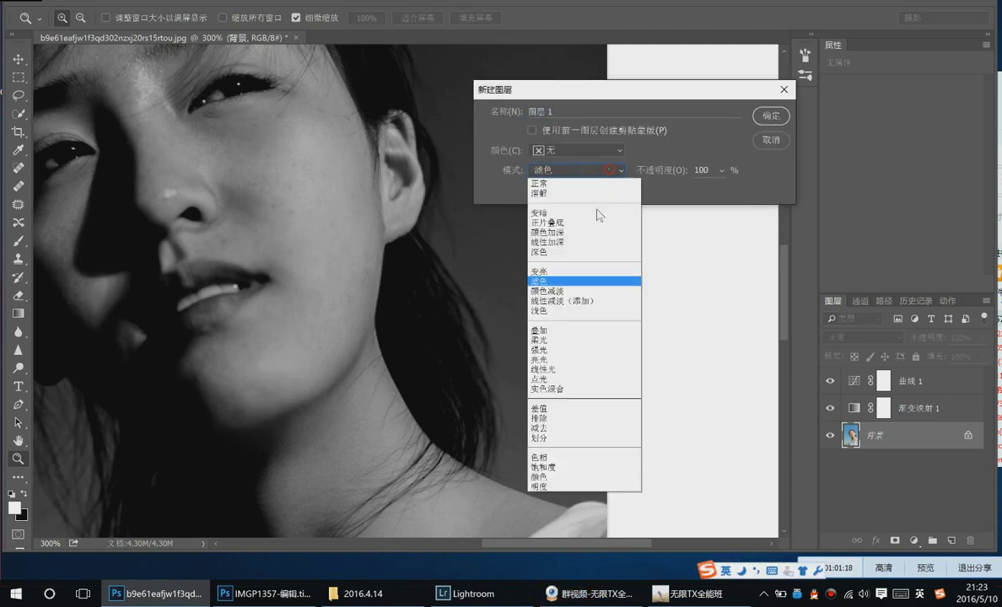
{"action": "left_click", "coordinate": [582, 340]}
{"action": "left_click", "coordinate": [532, 190]}
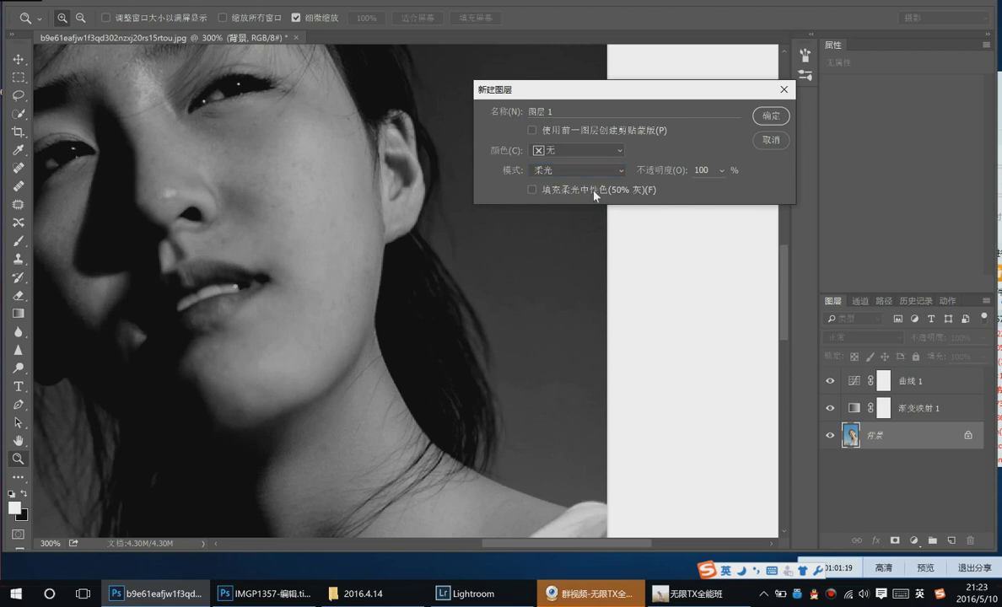
{"action": "left_click", "coordinate": [771, 117]}
Set up the Brush with 正常 mode, 20% opacity and 30% flow for painting on the grey layer
{"action": "left_click_drag", "start_coordinate": [286, 203], "coordinate": [480, 253]}
{"action": "key", "text": "v"}
{"action": "key", "text": "b"}
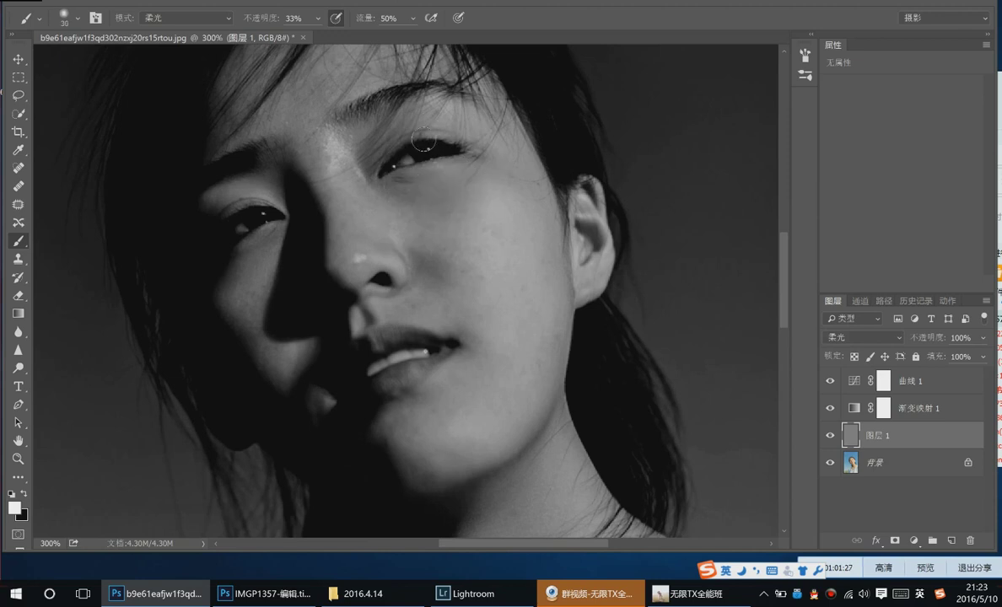
{"action": "left_click", "coordinate": [208, 31]}
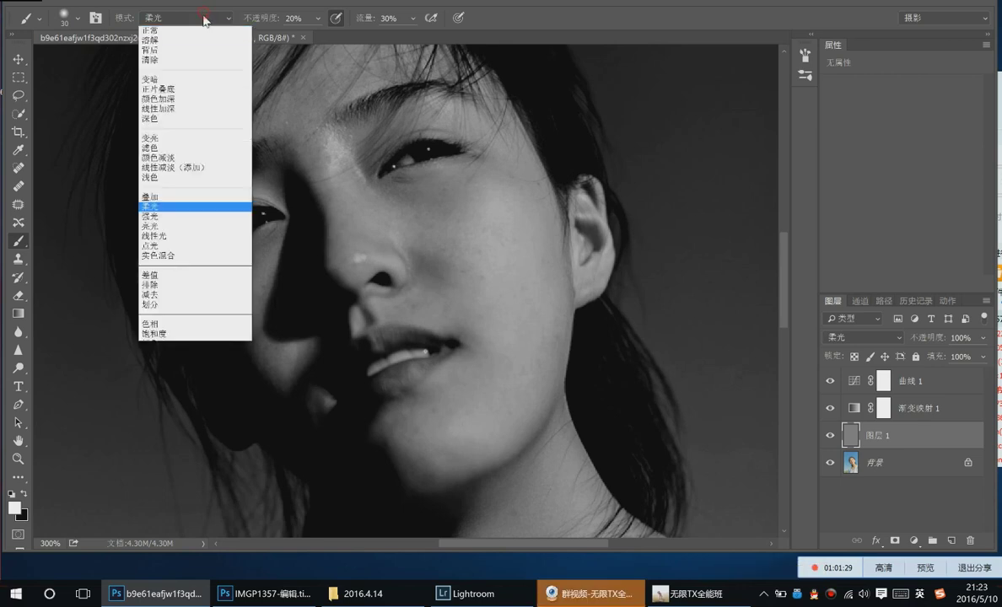
{"action": "left_click", "coordinate": [205, 32]}
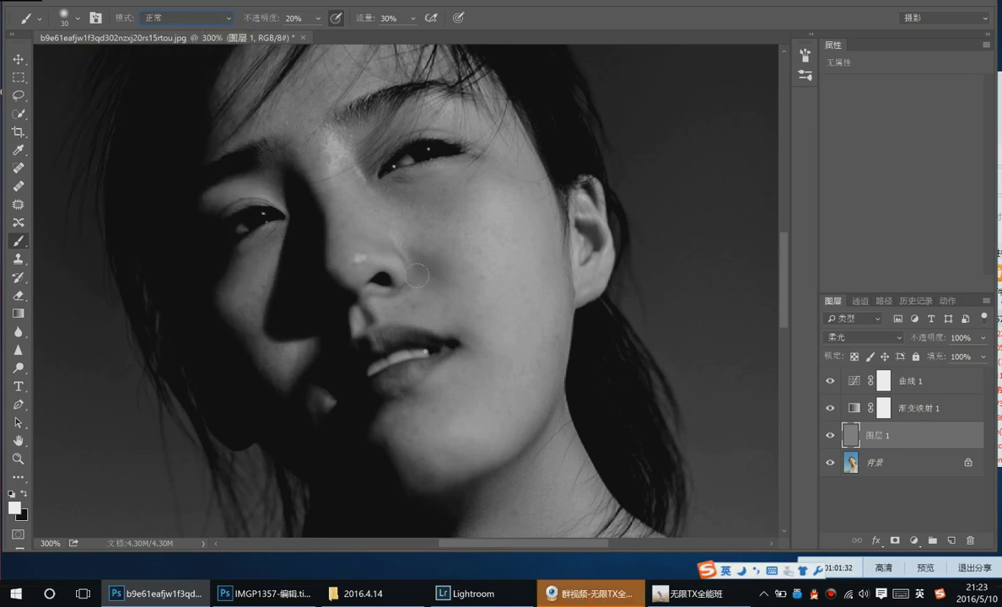
Dodge the dark patches on the lit cheek and nose bridge with a soft white brush, adjusting its size
{"action": "key", "text": "bracketleft"}
{"action": "key", "text": "bracketright"}
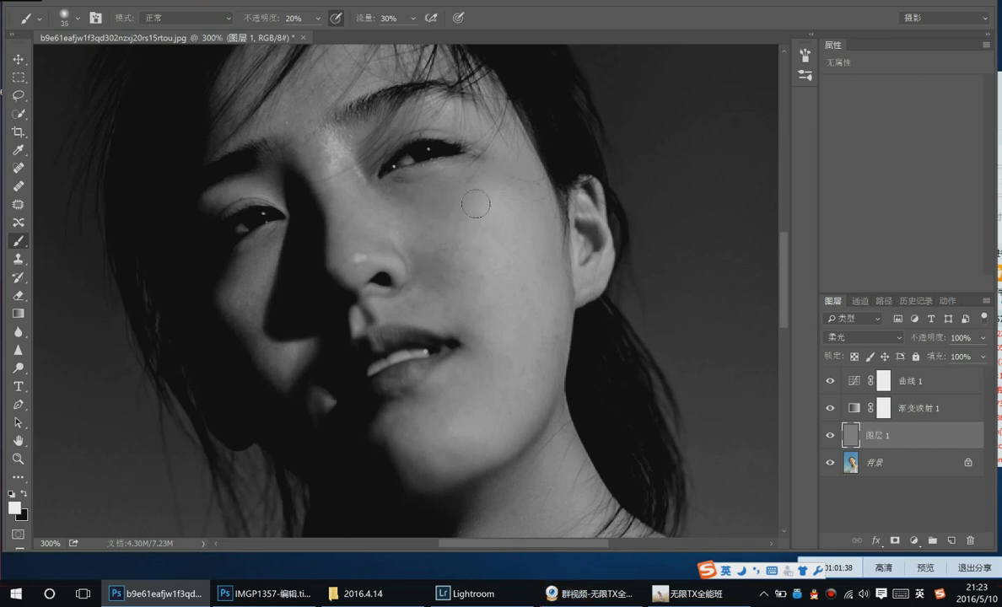
{"action": "left_click", "coordinate": [469, 297]}
{"action": "key", "text": "bracketleft"}
{"action": "key", "text": "bracketleft"}
{"action": "left_click", "coordinate": [345, 217]}
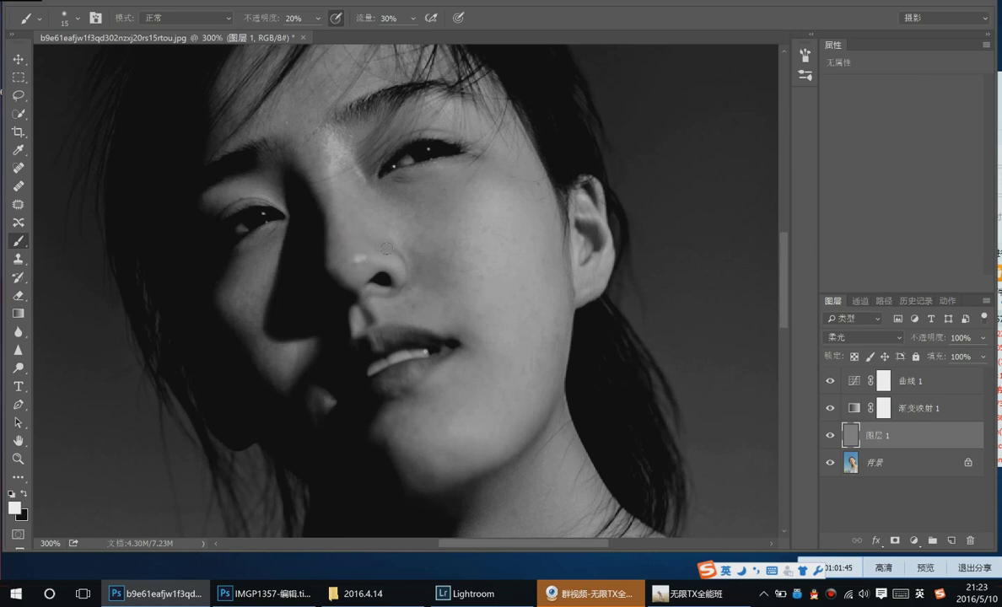
Lighten uneven patches under the lit eye, on the outer cheek and on the chin with the white brush
{"action": "key", "text": "bracketright"}
{"action": "left_click", "coordinate": [449, 179]}
{"action": "key", "text": "bracketleft"}
{"action": "key", "text": "bracketright"}
{"action": "key", "text": "bracketright"}
{"action": "key", "text": "bracketright"}
{"action": "left_click", "coordinate": [468, 163]}
{"action": "left_click", "coordinate": [500, 267]}
{"action": "left_click", "coordinate": [457, 417]}
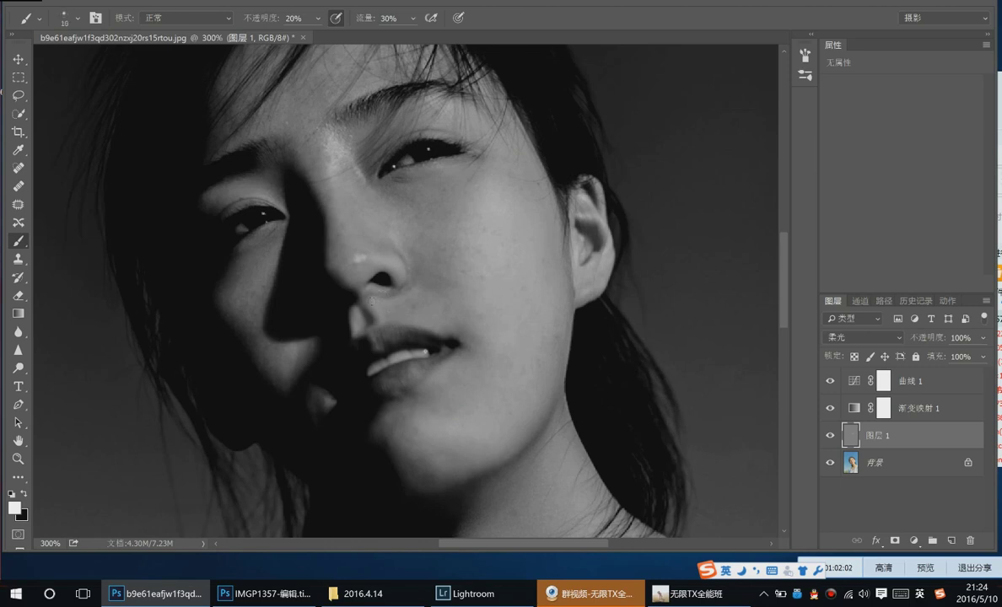
Lighten the shadowed cheek and the upper nose bridge with white brush strokes of varied size
{"action": "key", "text": "bracketright"}
{"action": "key", "text": "bracketright"}
{"action": "left_click", "coordinate": [253, 262]}
{"action": "key", "text": "bracketleft"}
{"action": "key", "text": "bracketleft"}
{"action": "key", "text": "bracketleft"}
{"action": "left_click", "coordinate": [336, 181]}
{"action": "key", "text": "ctrl+minus"}
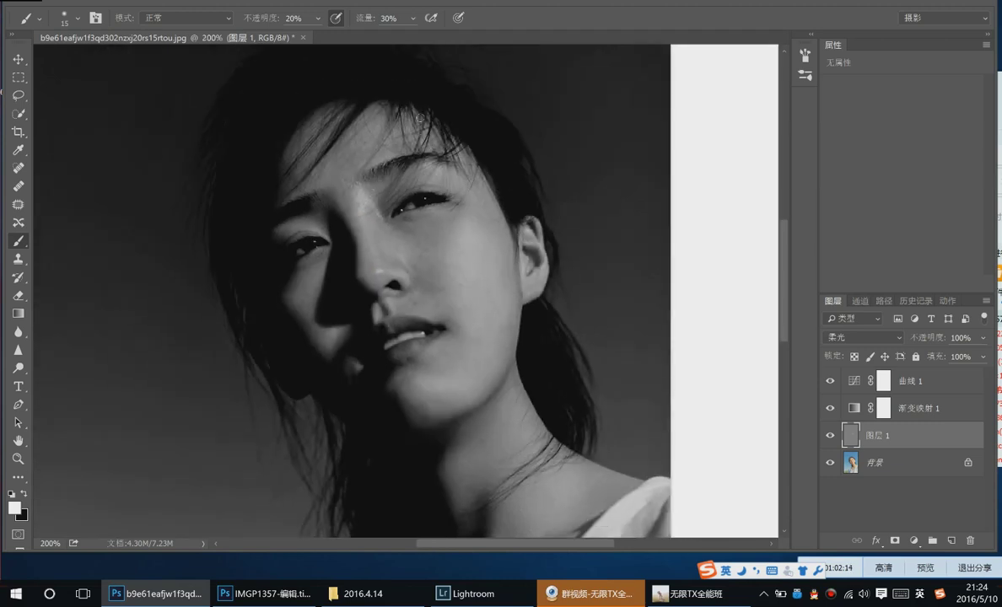
Smooth the lit cheek from below the eye to the jaw with larger white strokes at 200% view
{"action": "key", "text": "bracketright"}
{"action": "left_click", "coordinate": [452, 291]}
{"action": "left_click", "coordinate": [502, 347]}
{"action": "key", "text": "bracketleft"}
{"action": "key", "text": "bracketright"}
{"action": "key", "text": "bracketright"}
{"action": "key", "text": "bracketright"}
{"action": "key", "text": "bracketright"}
{"action": "left_click", "coordinate": [459, 229]}
{"action": "left_click", "coordinate": [476, 290]}
{"action": "left_click", "coordinate": [473, 267]}
Toggle the visibility of 图层 1 to compare the face before and after dodging
{"action": "left_click", "coordinate": [829, 436]}
{"action": "left_click", "coordinate": [829, 435]}
{"action": "left_click", "coordinate": [829, 435]}
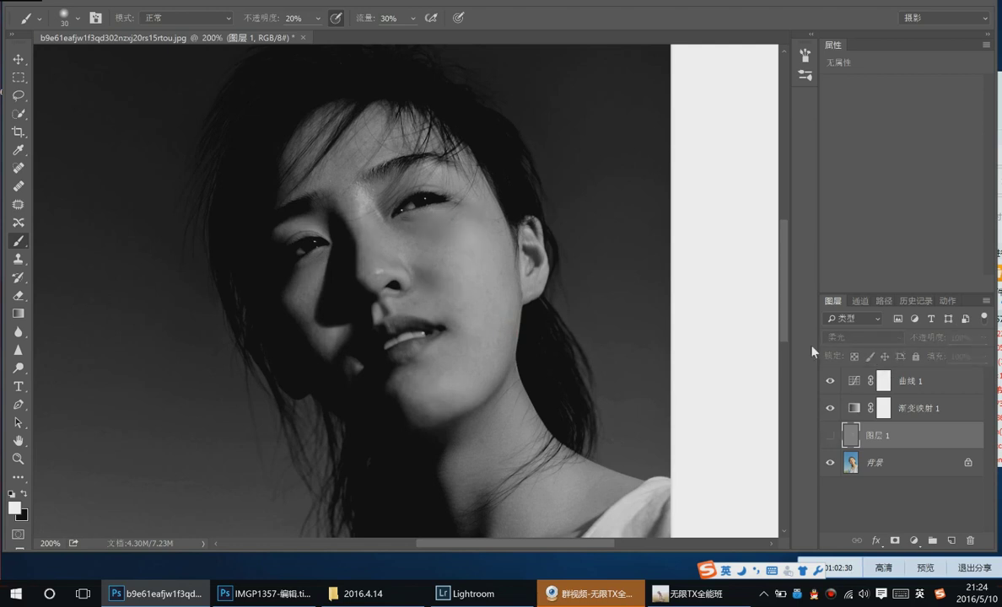
{"action": "key", "text": "ctrl+minus"}
{"action": "key", "text": "ctrl+plus"}
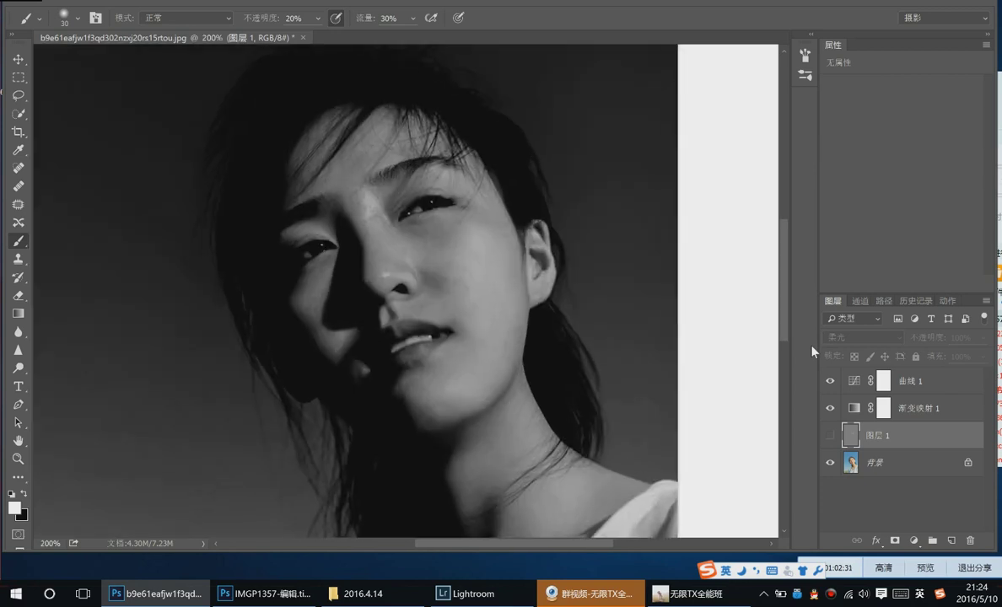
{"action": "left_click", "coordinate": [830, 436]}
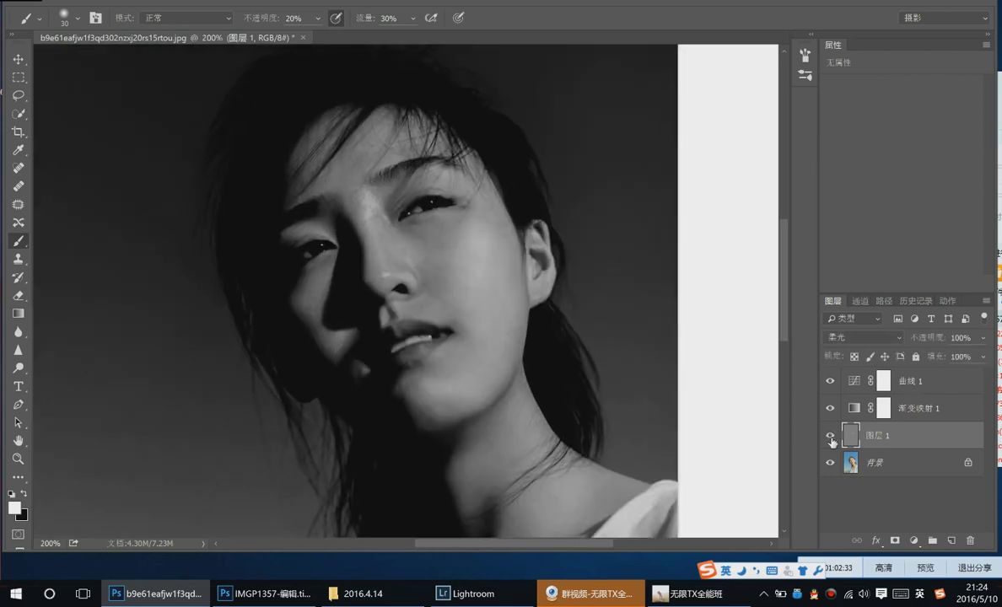
Dodge the dark patches on the forehead with a soft white brush on 图层 1
{"action": "key", "text": "bracketleft"}
{"action": "key", "text": "bracketleft"}
{"action": "key", "text": "bracketleft"}
{"action": "key", "text": "bracketright"}
{"action": "key", "text": "bracketleft"}
{"action": "key", "text": "bracketright"}
{"action": "key", "text": "bracketright"}
{"action": "left_click", "coordinate": [351, 178]}
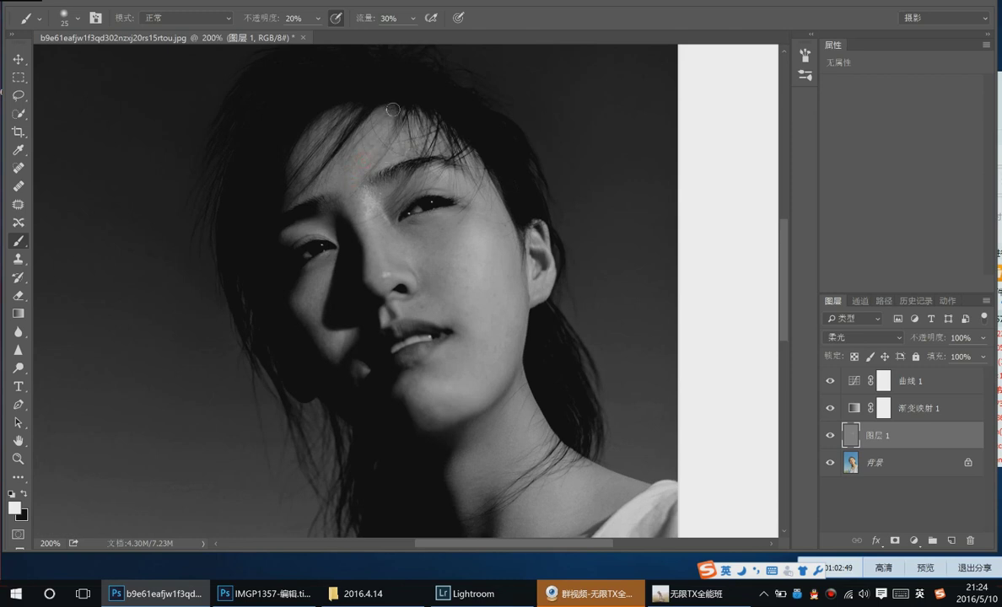
{"action": "left_click", "coordinate": [324, 148]}
Burn the bright patch on the upper forehead with a smaller black brush
{"action": "key", "text": "x"}
{"action": "key", "text": "bracketleft"}
{"action": "key", "text": "bracketleft"}
{"action": "key", "text": "bracketleft"}
{"action": "key", "text": "bracketright"}
{"action": "left_click", "coordinate": [374, 128]}
Switch the brush back to white and lighten the temple beside the outer corner of the lit eye
{"action": "key", "text": "x"}
{"action": "key", "text": "bracketleft"}
{"action": "key", "text": "bracketleft"}
{"action": "key", "text": "bracketright"}
{"action": "key", "text": "bracketleft"}
{"action": "key", "text": "bracketright"}
{"action": "key", "text": "bracketright"}
{"action": "left_click_drag", "start_coordinate": [492, 209], "coordinate": [497, 232]}
Switch to a size 15 black brush and burn the side of the nose
{"action": "key", "text": "bracketleft"}
{"action": "key", "text": "bracketright"}
{"action": "key", "text": "bracketright"}
{"action": "key", "text": "bracketright"}
{"action": "key", "text": "bracketleft"}
{"action": "key", "text": "bracketleft"}
{"action": "key", "text": "x"}
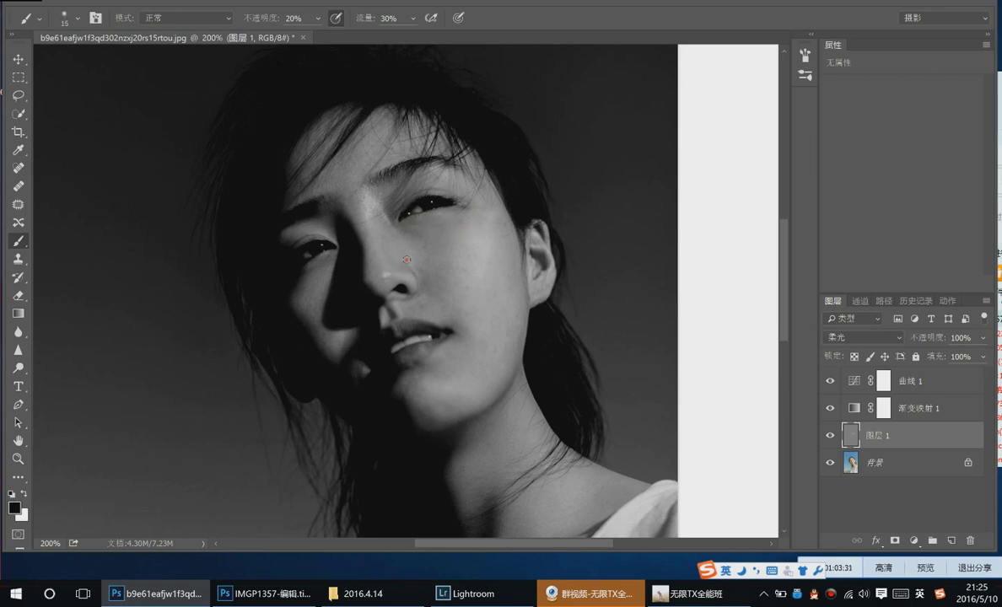
Switch to white and dodge the upper cheek below the lit eye with a gradually larger brush
{"action": "key", "text": "x"}
{"action": "left_click", "coordinate": [446, 245]}
{"action": "key", "text": "bracketright"}
{"action": "key", "text": "bracketright"}
{"action": "left_click", "coordinate": [478, 218]}
{"action": "key", "text": "bracketright"}
Compare the dodge-and-burn result by hiding and showing 图层 1
{"action": "left_click", "coordinate": [830, 436]}
{"action": "left_click", "coordinate": [830, 436]}
{"action": "left_click", "coordinate": [829, 436]}
{"action": "left_click", "coordinate": [830, 436]}
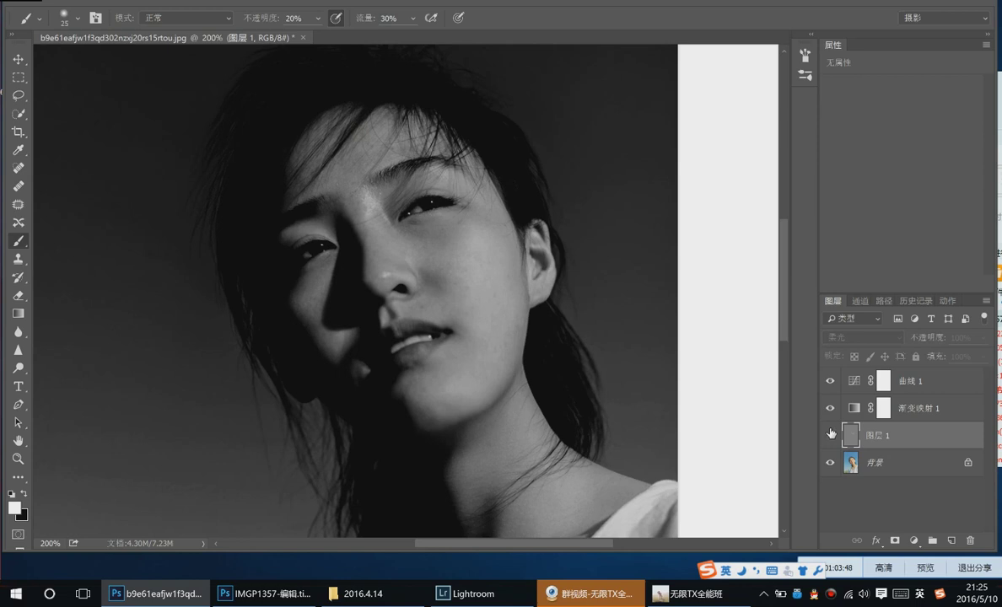
{"action": "left_click", "coordinate": [829, 436]}
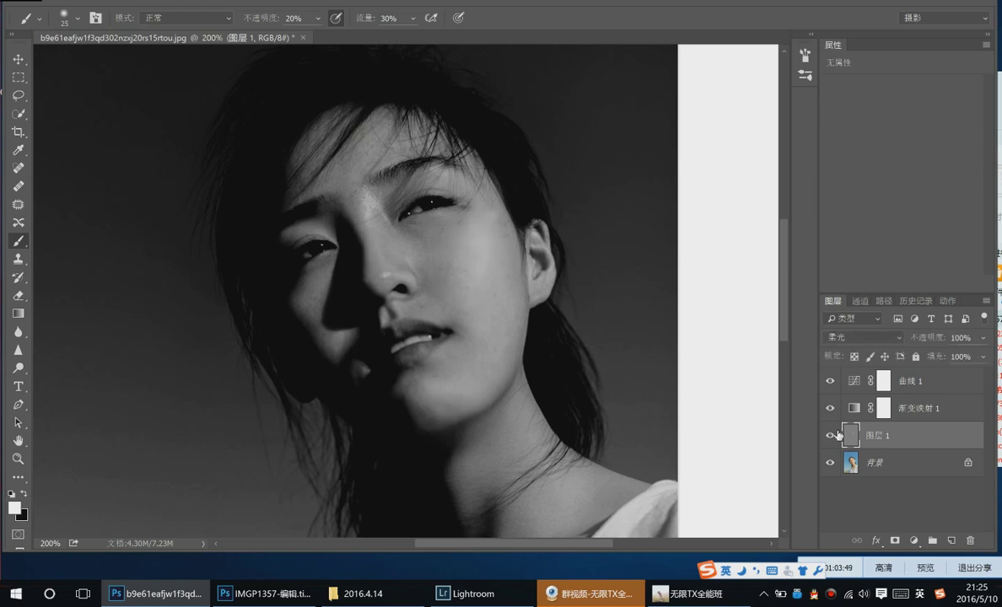
Brighten the 曲线 1 helper layer by moving its curve point to input 140, output 174
{"action": "left_click", "coordinate": [854, 381]}
{"action": "left_click_drag", "start_coordinate": [945, 187], "coordinate": [937, 181]}
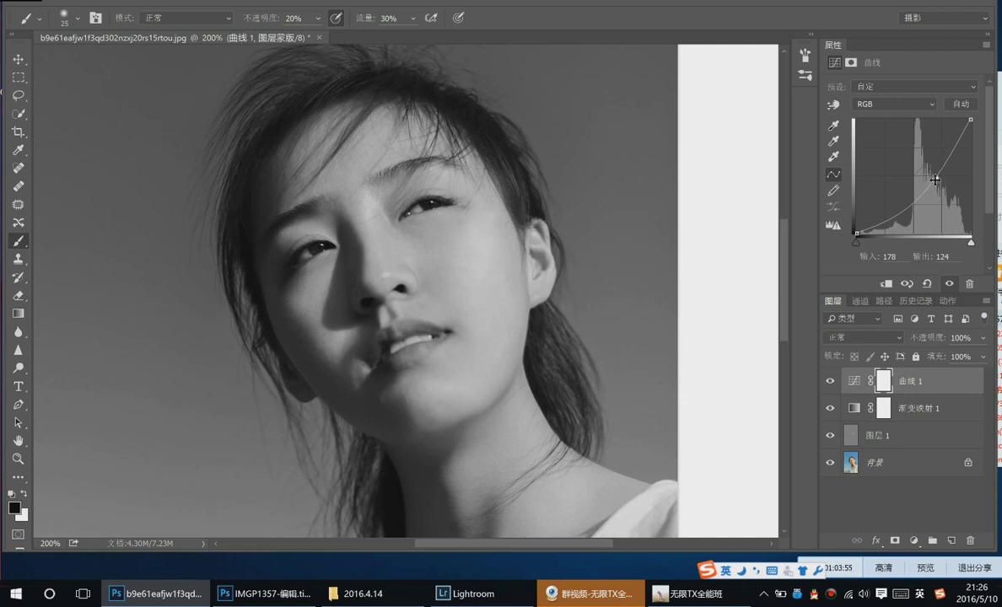
{"action": "left_click_drag", "start_coordinate": [928, 169], "coordinate": [923, 160]}
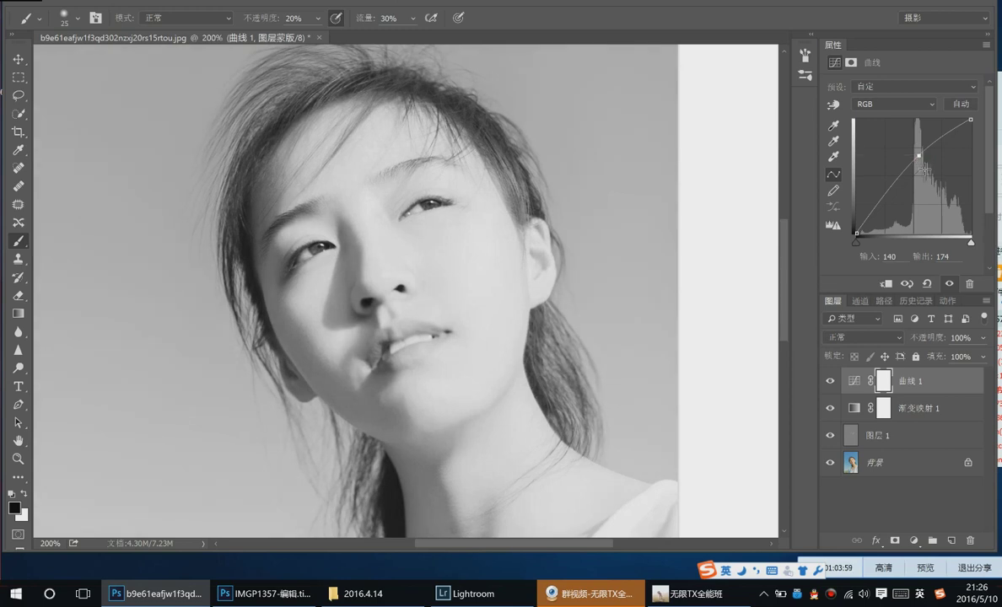
{"action": "key", "text": "shift+alt+f"}
Select 图层 1 and burn uneven bright areas of the face with a black brush of varied size
{"action": "left_click", "coordinate": [877, 435]}
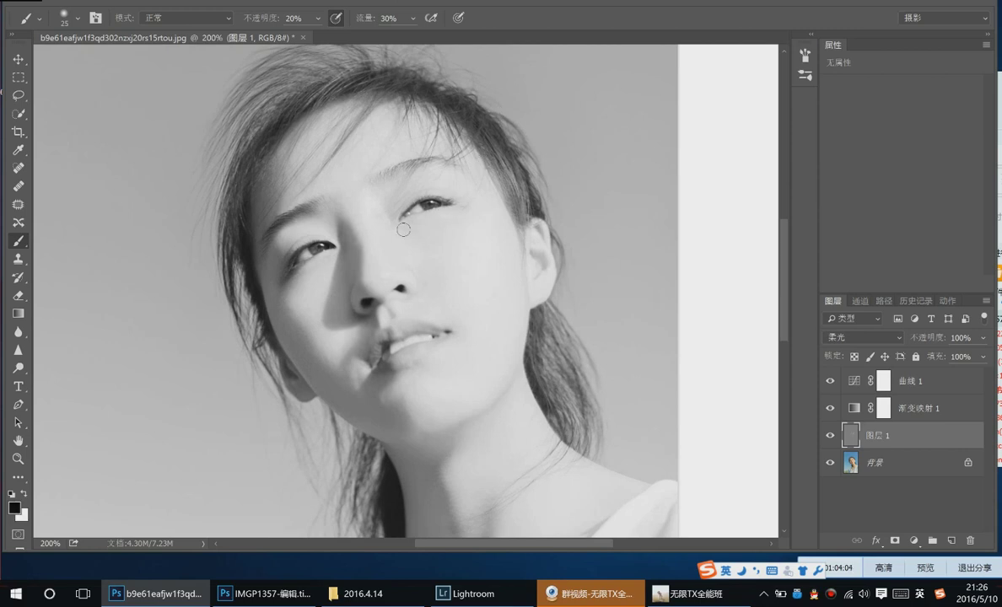
{"action": "key", "text": "bracketleft"}
{"action": "key", "text": "bracketleft"}
{"action": "key", "text": "bracketleft"}
{"action": "key", "text": "bracketright"}
{"action": "key", "text": "bracketright"}
{"action": "key", "text": "bracketright"}
{"action": "key", "text": "bracketright"}
{"action": "key", "text": "bracketleft"}
Switch to white and dodge the shadowed cheek on 图层 1
{"action": "key", "text": "x"}
{"action": "key", "text": "bracketleft"}
{"action": "left_click", "coordinate": [295, 324]}
{"action": "key", "text": "bracketleft"}
{"action": "key", "text": "bracketright"}
{"action": "key", "text": "bracketright"}
{"action": "key", "text": "bracketright"}
Alternate black and white brush strokes to even out the shadow beside the mouth corner on the darker side
{"action": "key", "text": "x"}
{"action": "key", "text": "bracketleft"}
{"action": "key", "text": "bracketleft"}
{"action": "key", "text": "bracketright"}
{"action": "key", "text": "bracketright"}
{"action": "key", "text": "bracketleft"}
{"action": "key", "text": "x"}
{"action": "key", "text": "bracketright"}
{"action": "left_click_drag", "start_coordinate": [357, 373], "coordinate": [363, 376]}
{"action": "key", "text": "x"}
{"action": "key", "text": "x"}
{"action": "key", "text": "x"}
{"action": "key", "text": "bracketright"}
Darken the 曲线 1 helper layer by moving its point to input 176, output 96, and reselect 图层 1
{"action": "left_click", "coordinate": [853, 380]}
{"action": "left_click_drag", "start_coordinate": [921, 166], "coordinate": [934, 190]}
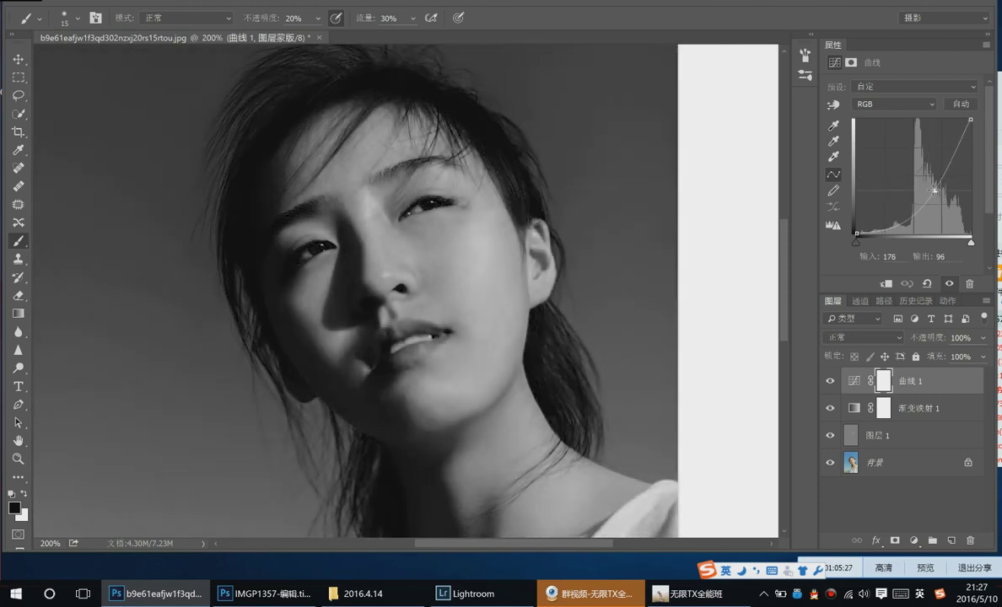
{"action": "left_click", "coordinate": [877, 435]}
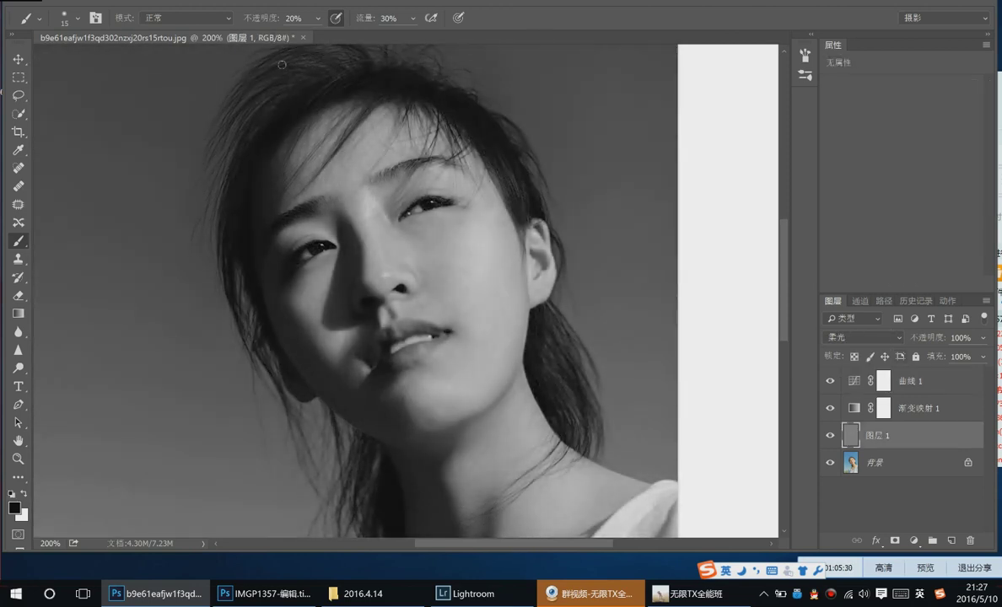
Set the Brush to 柔光 mode with 30% opacity and 50% flow
{"action": "key", "text": "3"}
{"action": "left_click", "coordinate": [185, 17]}
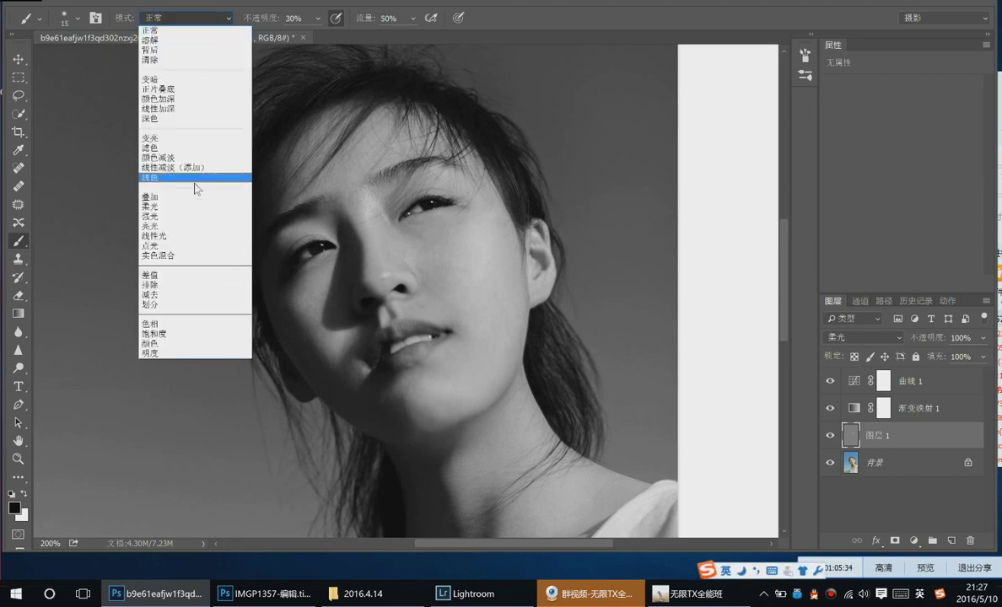
{"action": "left_click", "coordinate": [194, 205]}
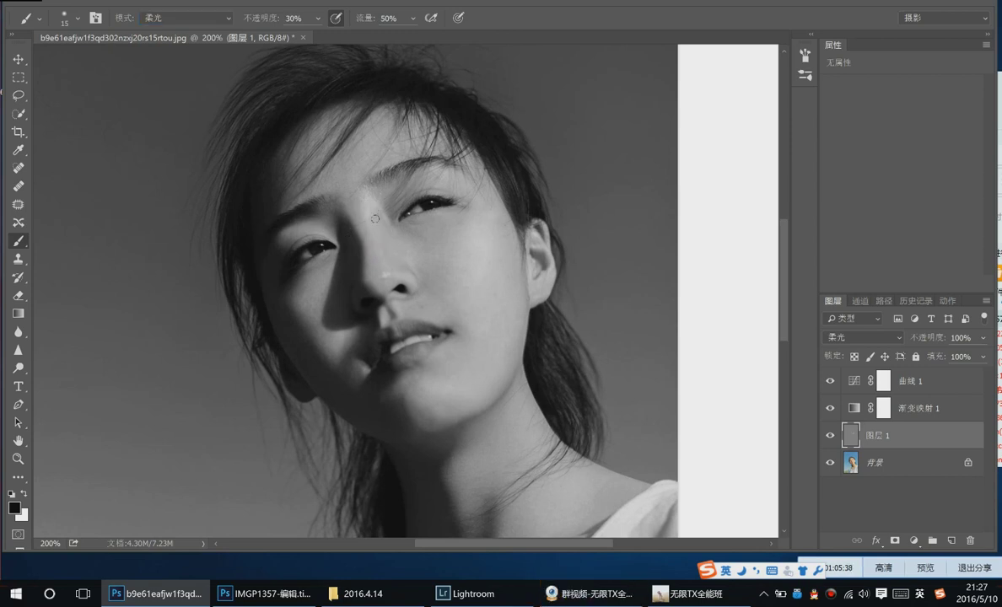
Dodge the outer cheek near the ear with a large soft white brush
{"action": "key", "text": "x"}
{"action": "key", "text": "bracketright"}
{"action": "key", "text": "bracketright"}
{"action": "key", "text": "bracketright"}
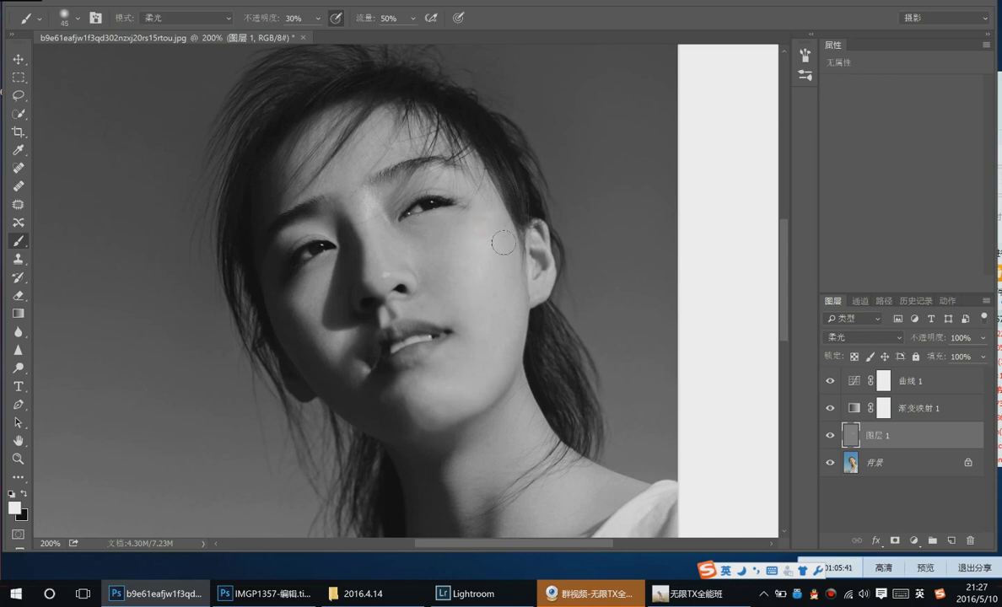
{"action": "key", "text": "bracketright"}
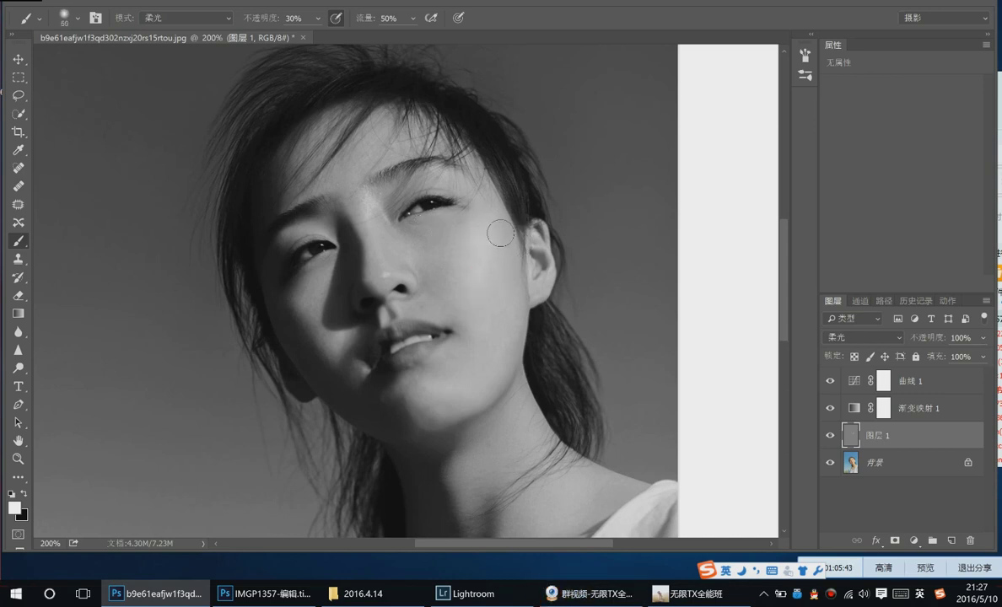
Brighten the nose bridge highlight with a smaller white brush
{"action": "key", "text": "bracketleft"}
{"action": "key", "text": "bracketleft"}
{"action": "key", "text": "bracketleft"}
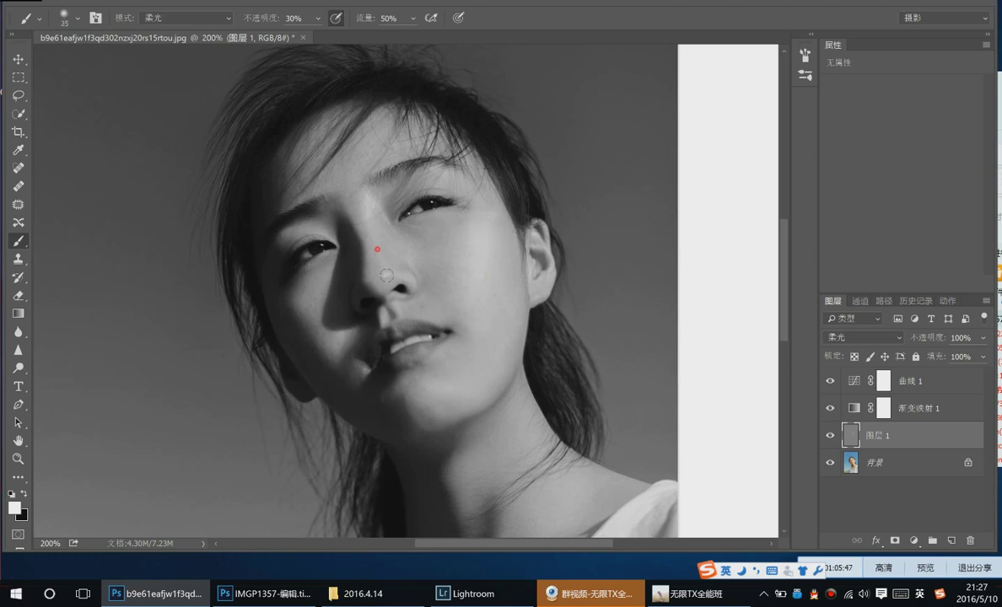
{"action": "key", "text": "bracketleft"}
{"action": "key", "text": "bracketleft"}
Enlarge the white brush and dodge the lower cheek beside the mouth
{"action": "key", "text": "bracketright"}
{"action": "key", "text": "bracketright"}
{"action": "key", "text": "bracketright"}
{"action": "key", "text": "bracketright"}
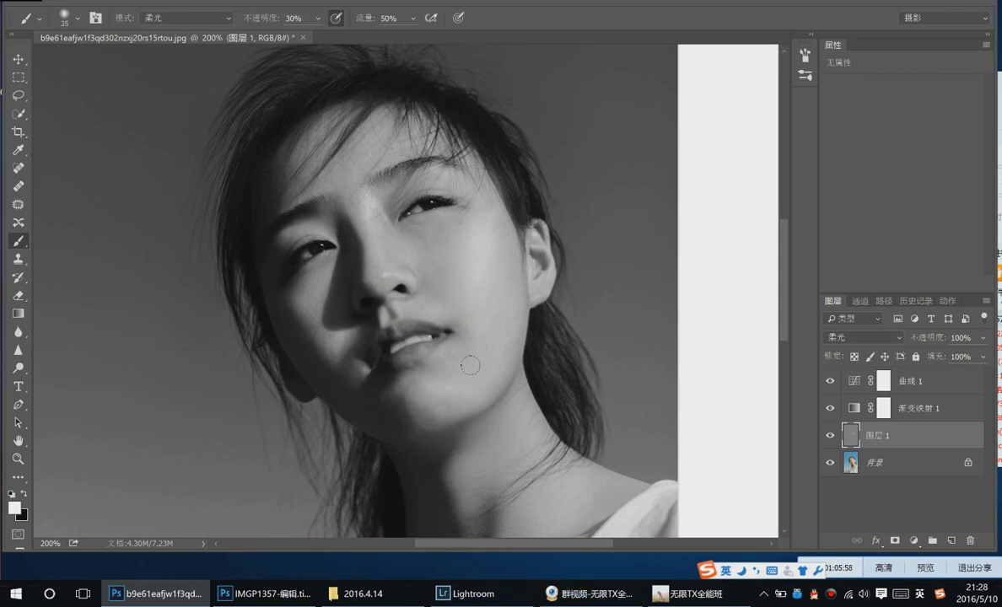
{"action": "key", "text": "bracketleft"}
{"action": "key", "text": "bracketright"}
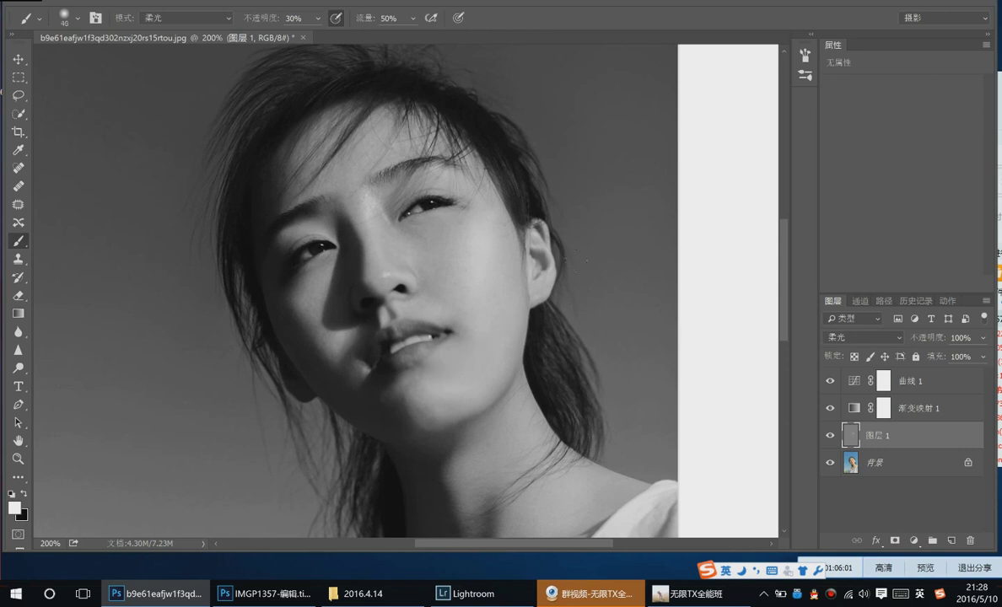
Dodge the upper nose bridge with a smaller white brush and compare 图层 1 hidden and shown
{"action": "key", "text": "bracketleft"}
{"action": "key", "text": "bracketleft"}
{"action": "left_click", "coordinate": [375, 218]}
{"action": "key", "text": "bracketright"}
{"action": "left_click", "coordinate": [829, 435]}
{"action": "left_click", "coordinate": [829, 435]}
Reduce the Brush size to 9 px for finer dodging on 图层 1
{"action": "key", "text": "bracketright"}
{"action": "key", "text": "bracketleft"}
{"action": "key", "text": "bracketleft"}
{"action": "key", "text": "bracketleft"}
{"action": "key", "text": "bracketleft"}
{"action": "key", "text": "bracketleft"}
Darken the 曲线 1 adjustment by moving its curve point to input 191, output 84
{"action": "left_click", "coordinate": [883, 381]}
{"action": "left_click", "coordinate": [933, 189]}
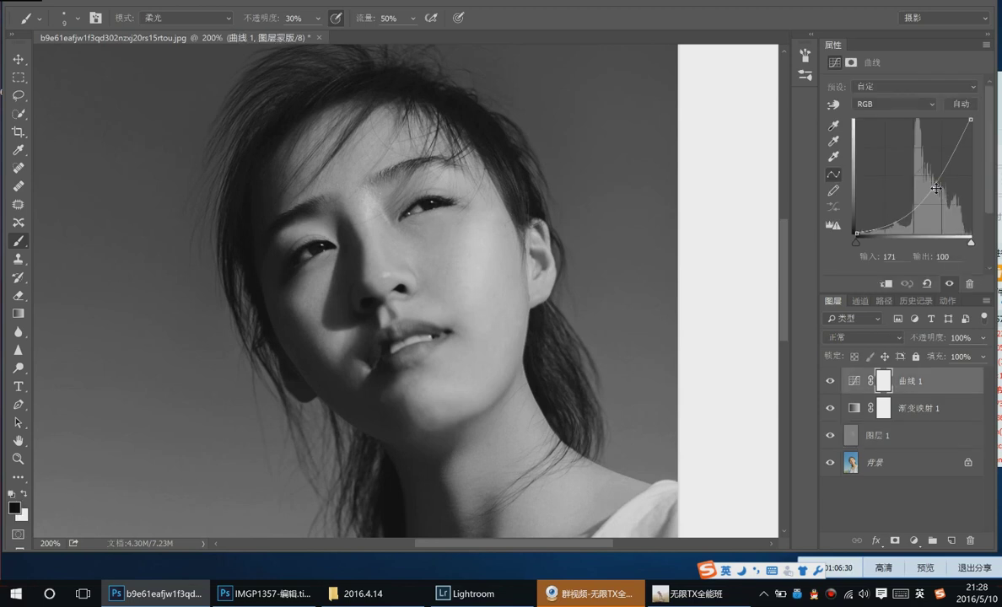
{"action": "left_click_drag", "start_coordinate": [939, 199], "coordinate": [945, 196]}
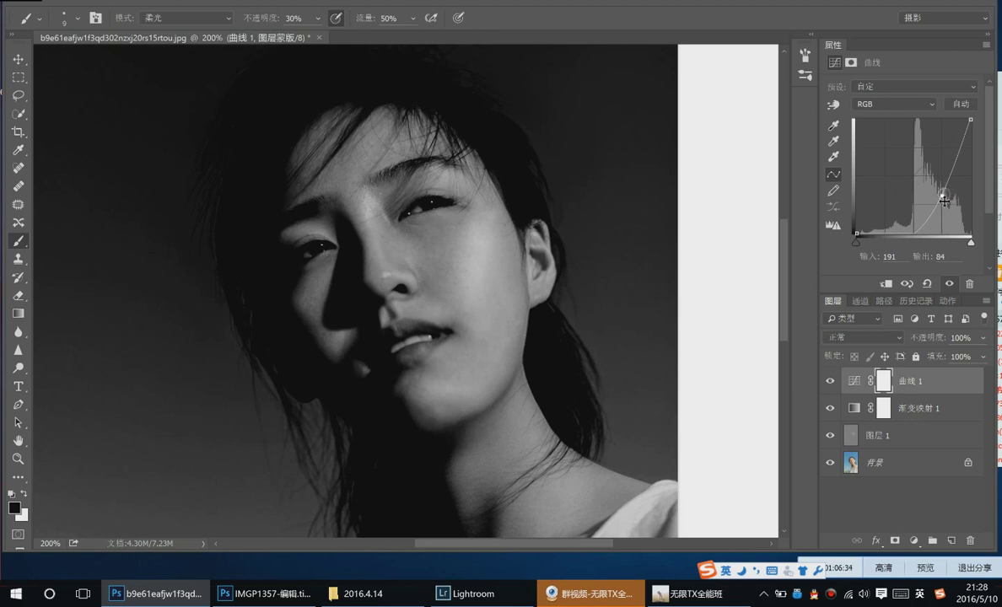
Make 图层 1 the painting layer again and enlarge the white brush to 25 px
{"action": "left_click", "coordinate": [876, 435]}
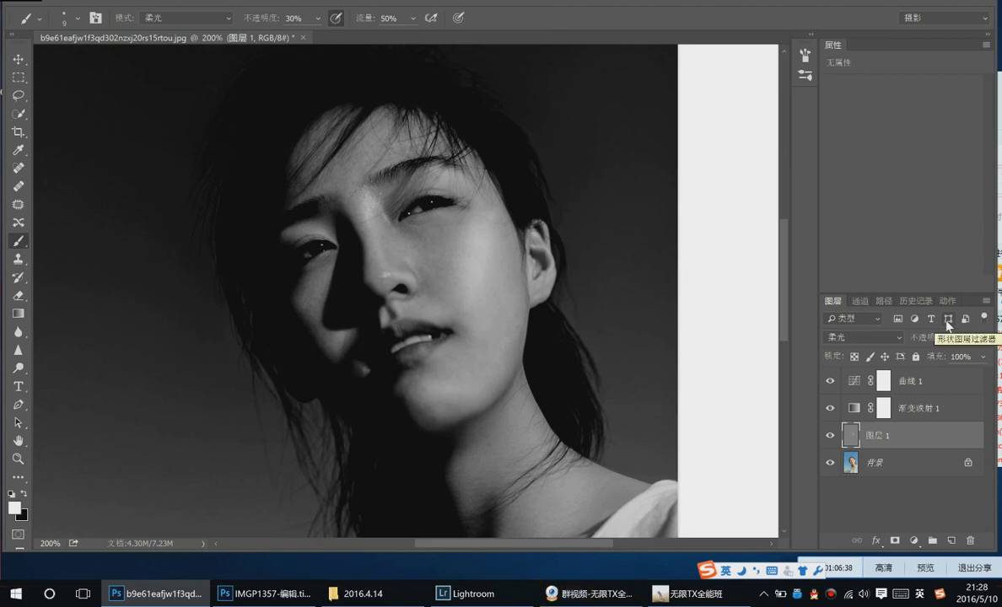
{"action": "key", "text": "bracketright"}
{"action": "key", "text": "bracketright"}
{"action": "key", "text": "bracketright"}
{"action": "key", "text": "bracketright"}
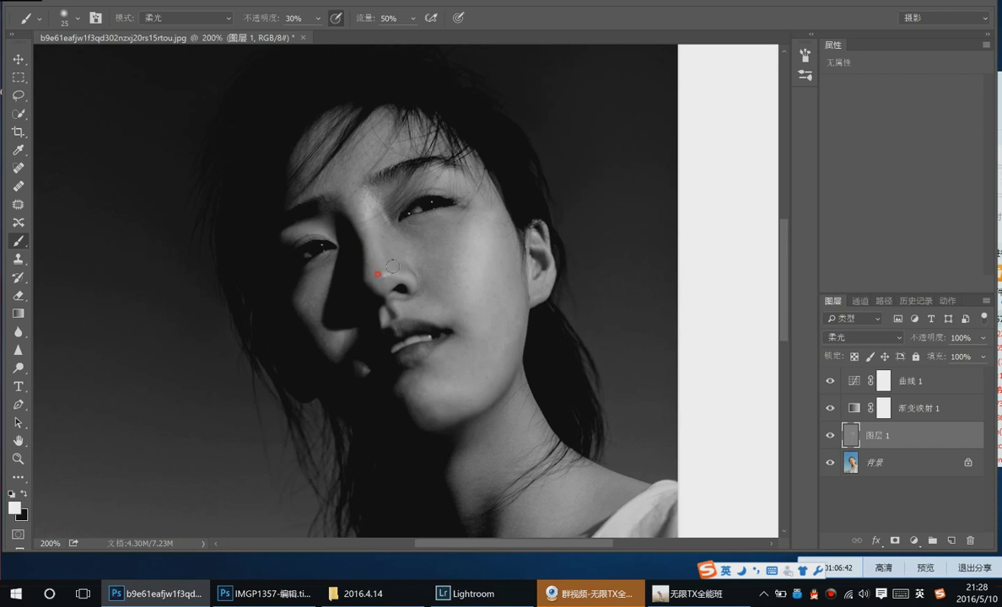
Raise the Brush opacity to 47% and set its size to 40 px
{"action": "left_click", "coordinate": [318, 18]}
{"action": "left_click_drag", "start_coordinate": [312, 36], "coordinate": [331, 36]}
{"action": "key", "text": "bracketright"}
{"action": "key", "text": "bracketright"}
{"action": "key", "text": "bracketright"}
{"action": "key", "text": "bracketleft"}
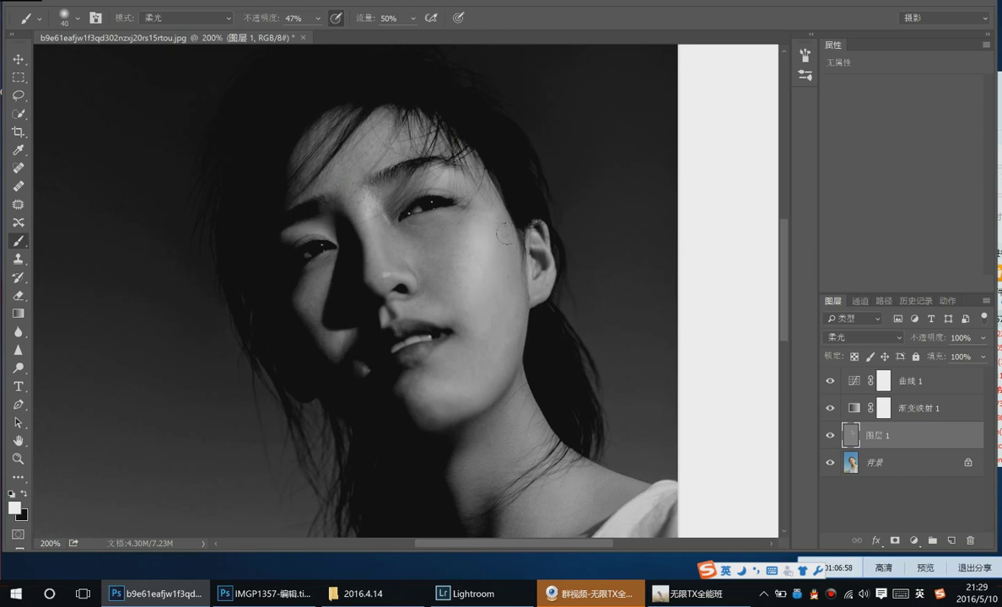
Dodge the shadow-side cheek below the eye with the soft white brush
{"action": "key", "text": "bracketleft"}
{"action": "key", "text": "bracketleft"}
{"action": "key", "text": "bracketright"}
{"action": "key", "text": "bracketright"}
{"action": "left_click_drag", "start_coordinate": [318, 289], "coordinate": [347, 336]}
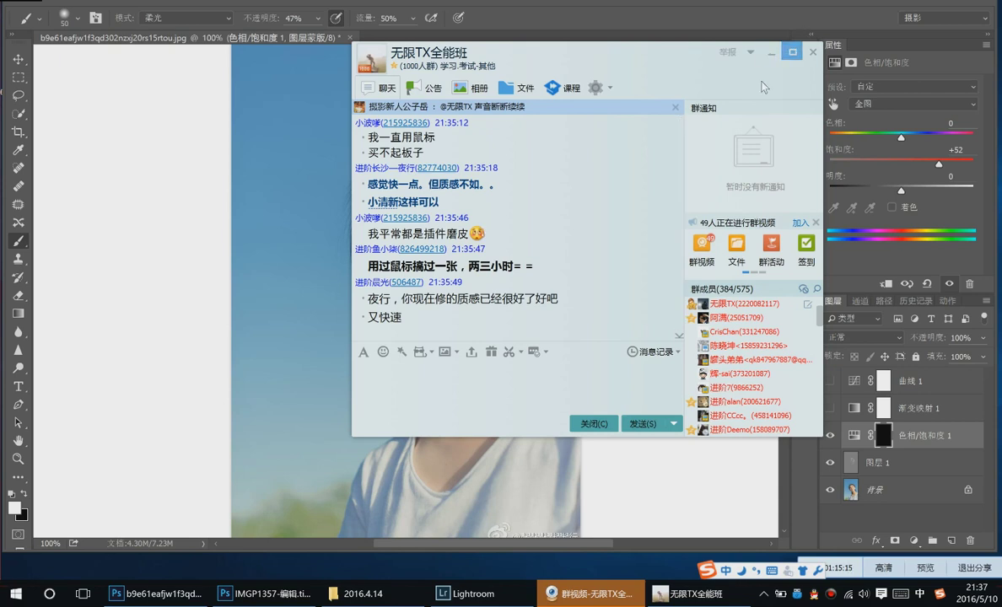
Close the blue-sky portrait without saving its changes and switch to Lightroom
{"action": "left_click", "coordinate": [349, 38]}
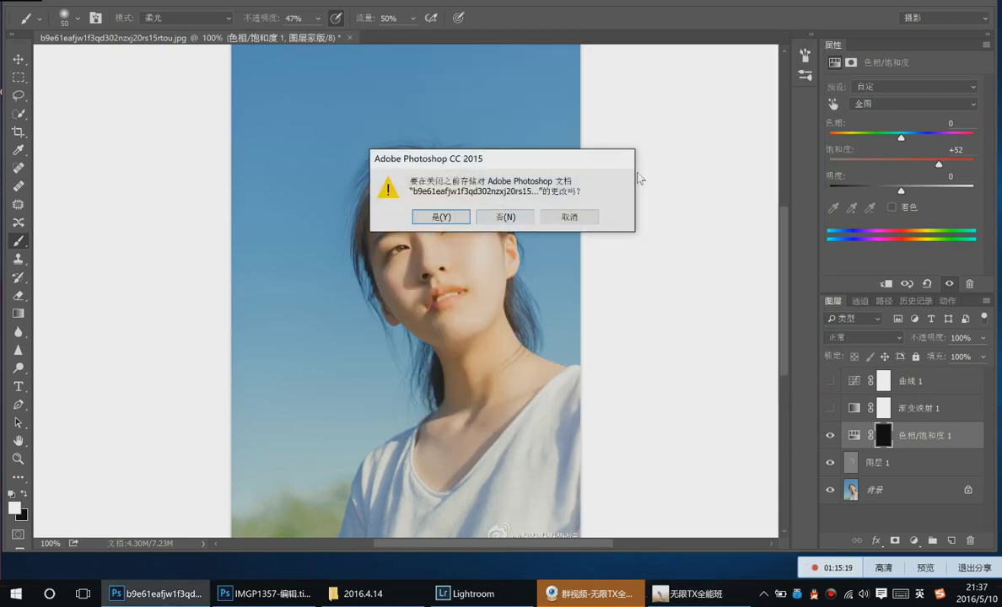
{"action": "left_click", "coordinate": [506, 217]}
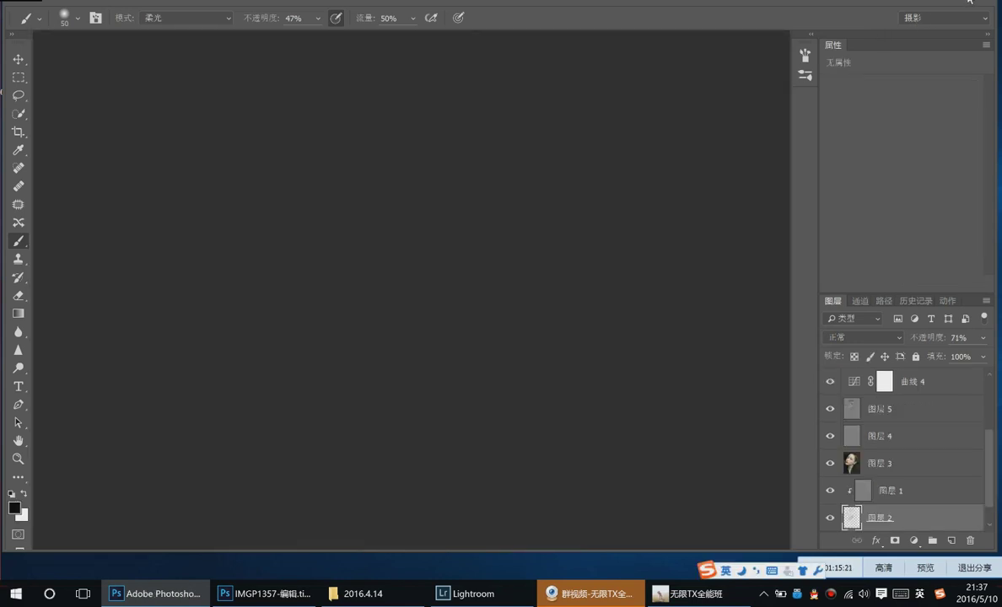
{"action": "left_click", "coordinate": [462, 594]}
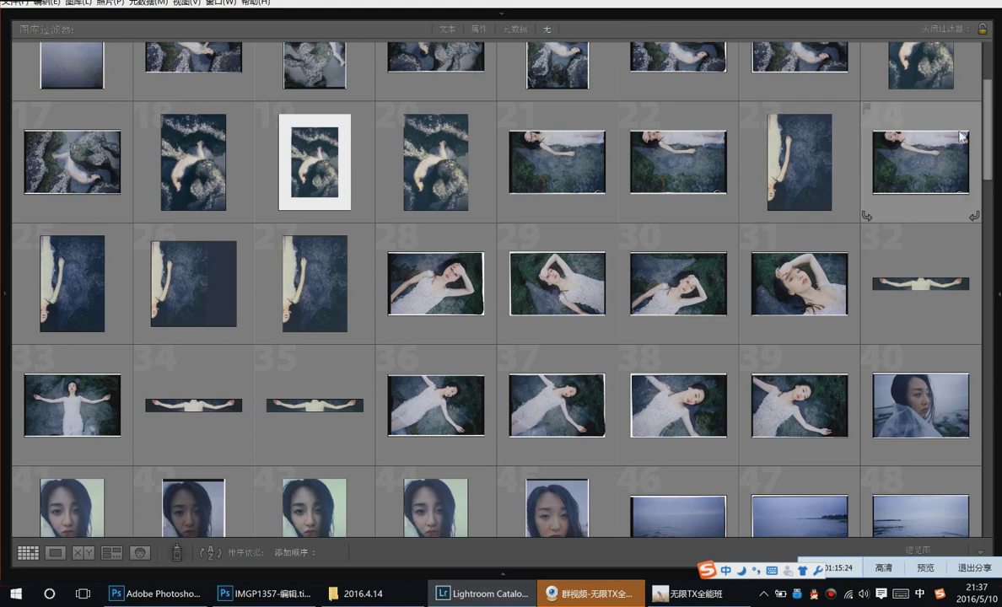
Open the first rock-pool photo from the library grid in single view and browse the unedited shots after it
{"action": "scroll", "coordinate": [961, 137], "scroll_direction": "up", "scroll_amount": 2}
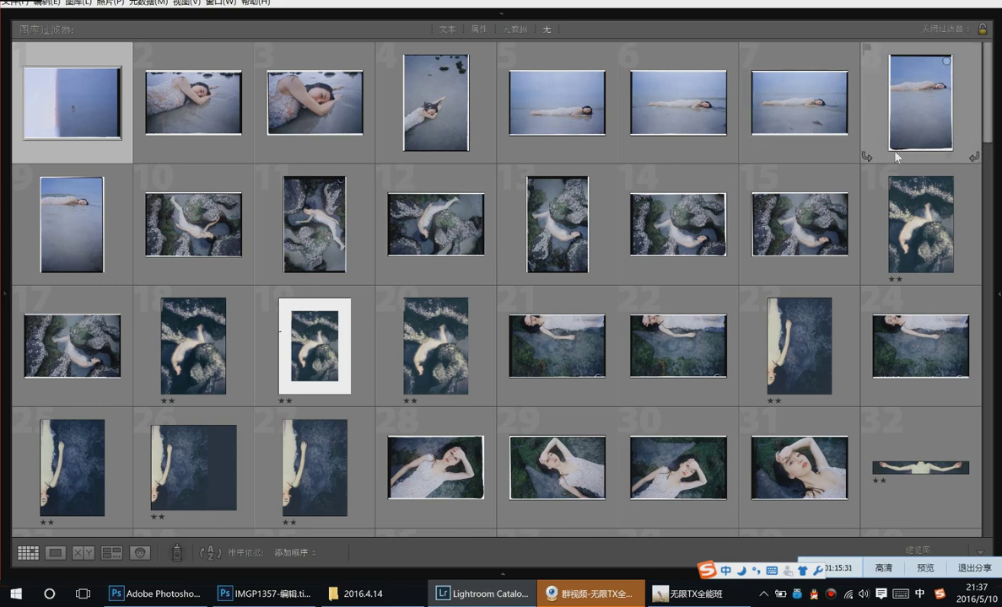
{"action": "double_click", "coordinate": [231, 255]}
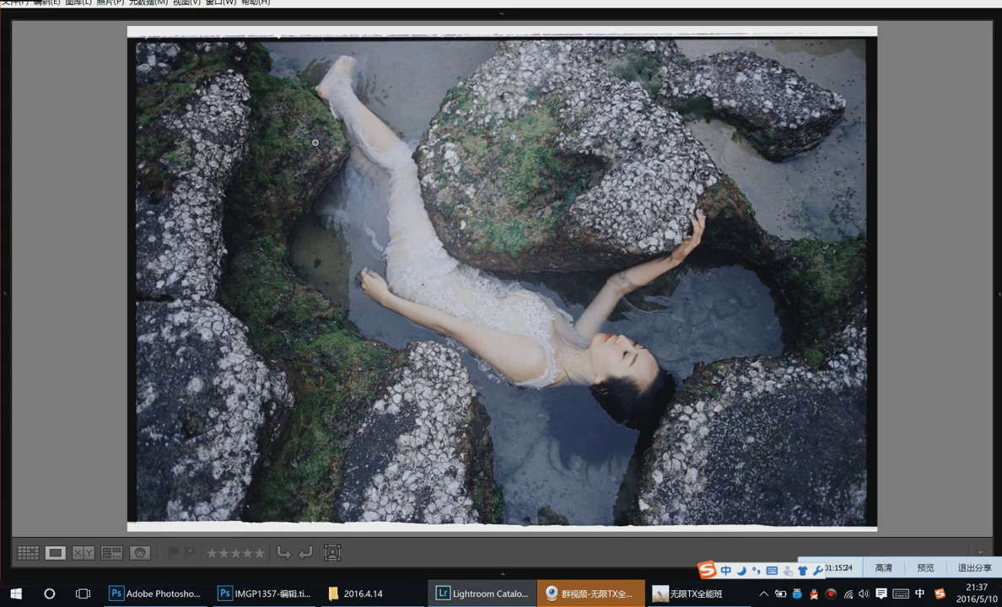
{"action": "key", "text": "Right"}
{"action": "key", "text": "ctrl+bracketleft"}
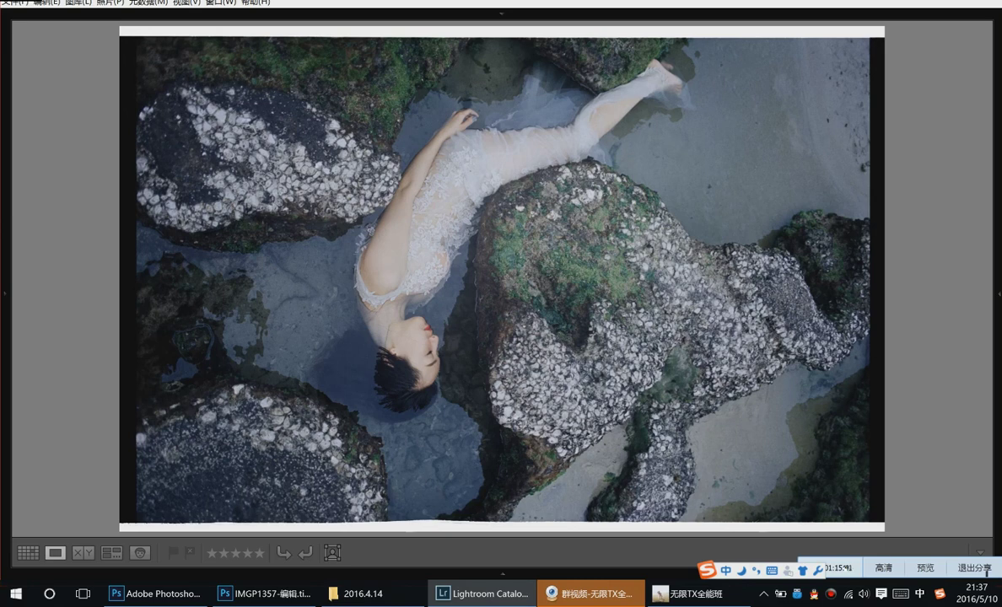
{"action": "key", "text": "ctrl+bracketleft"}
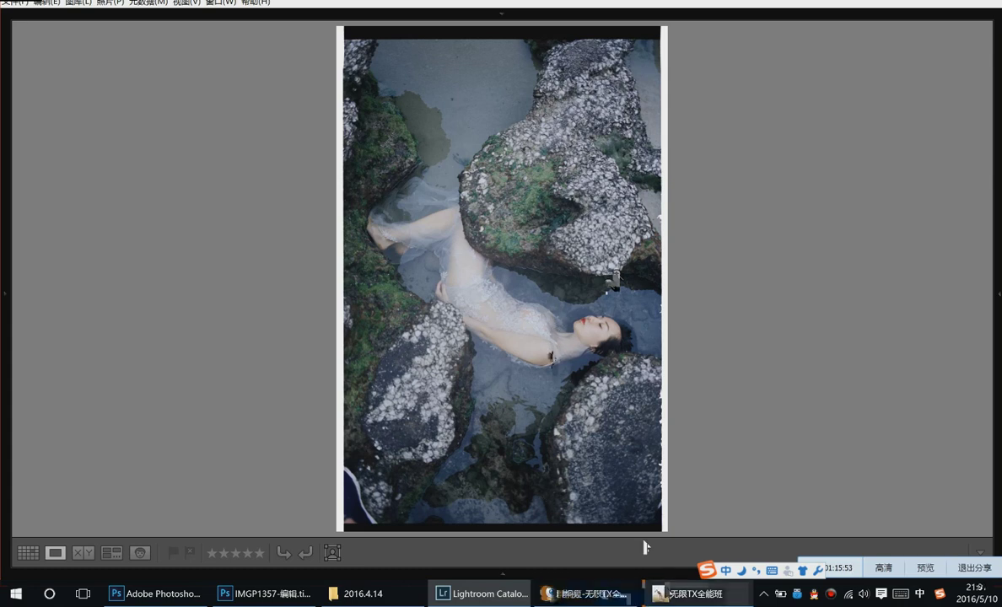
Move the class group chat clear of the photo and examine the vertical rock-pool shot enlarged and at full view
{"action": "key", "text": "ctrl+alt+z"}
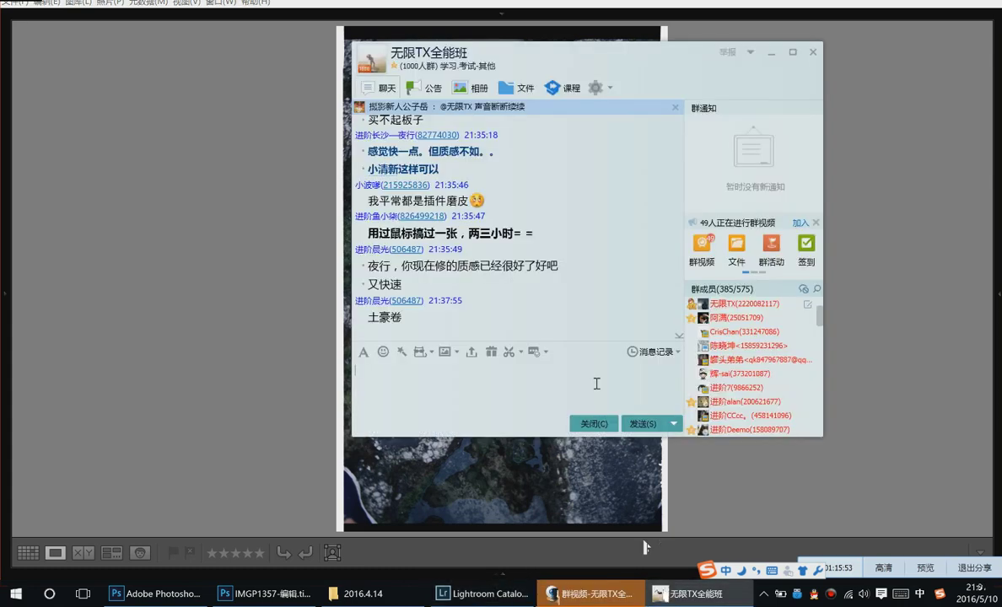
{"action": "left_click_drag", "start_coordinate": [540, 52], "coordinate": [787, 57]}
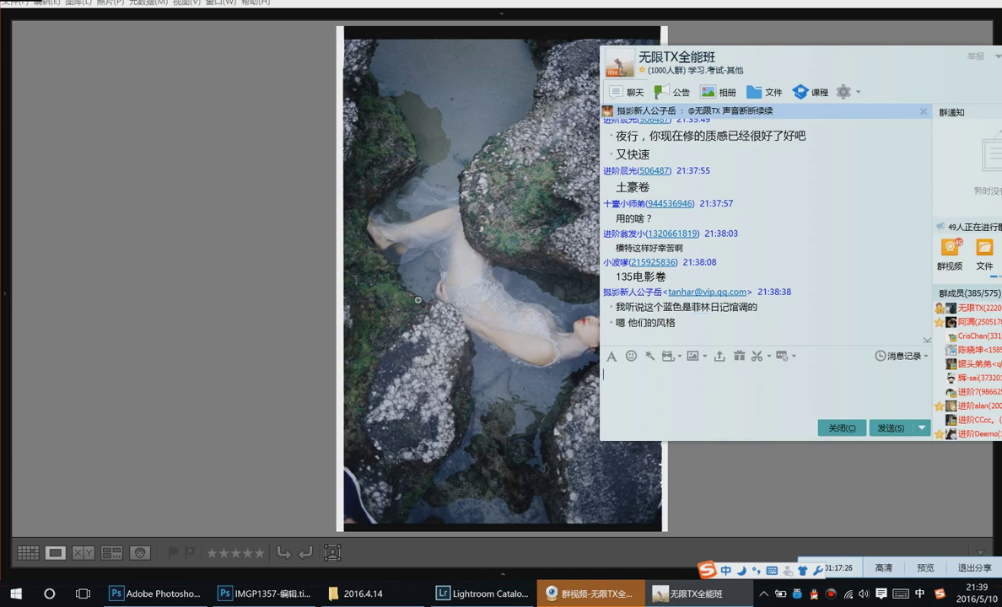
{"action": "left_click", "coordinate": [417, 300]}
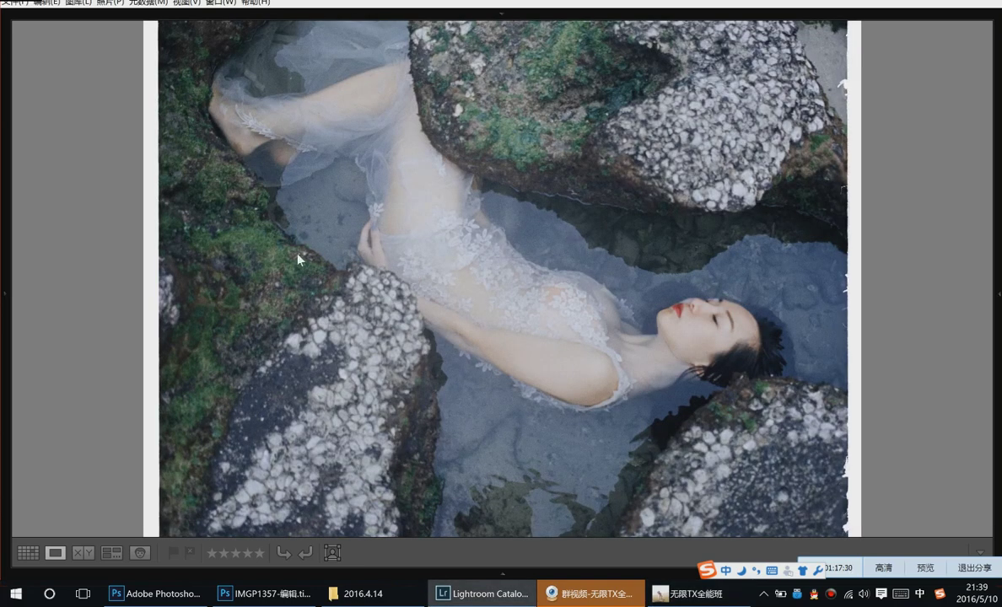
{"action": "left_click", "coordinate": [278, 234]}
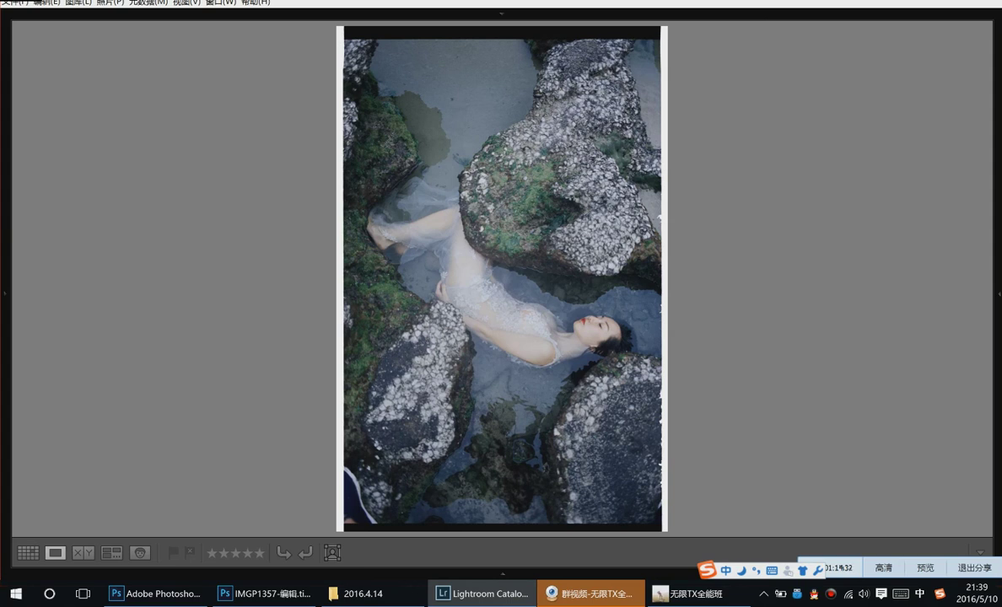
Compare the unedited rock-pool photos with their two-star edited versions, including the white-bordered one
{"action": "key", "text": "Right"}
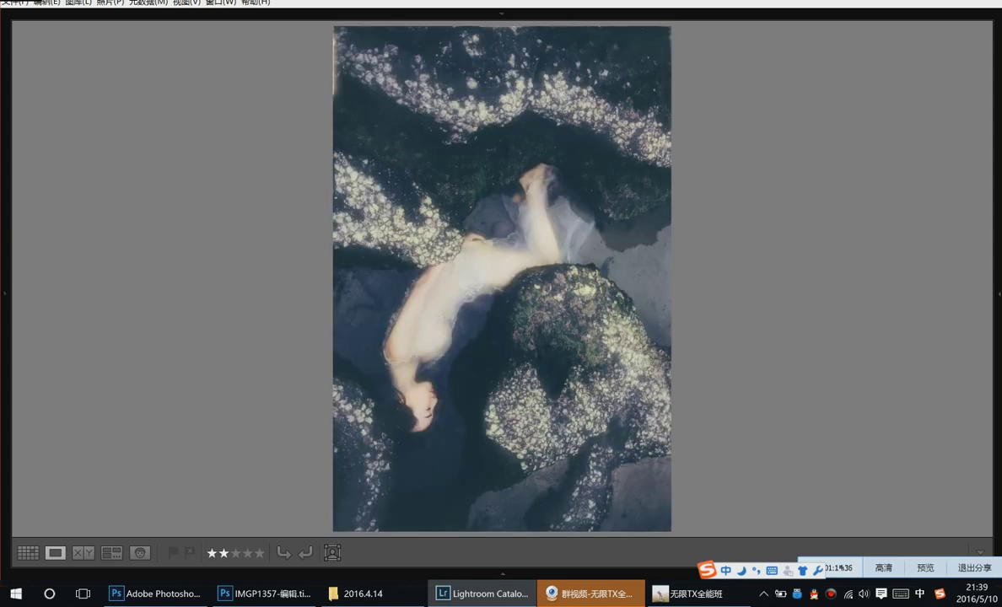
{"action": "key", "text": "Right"}
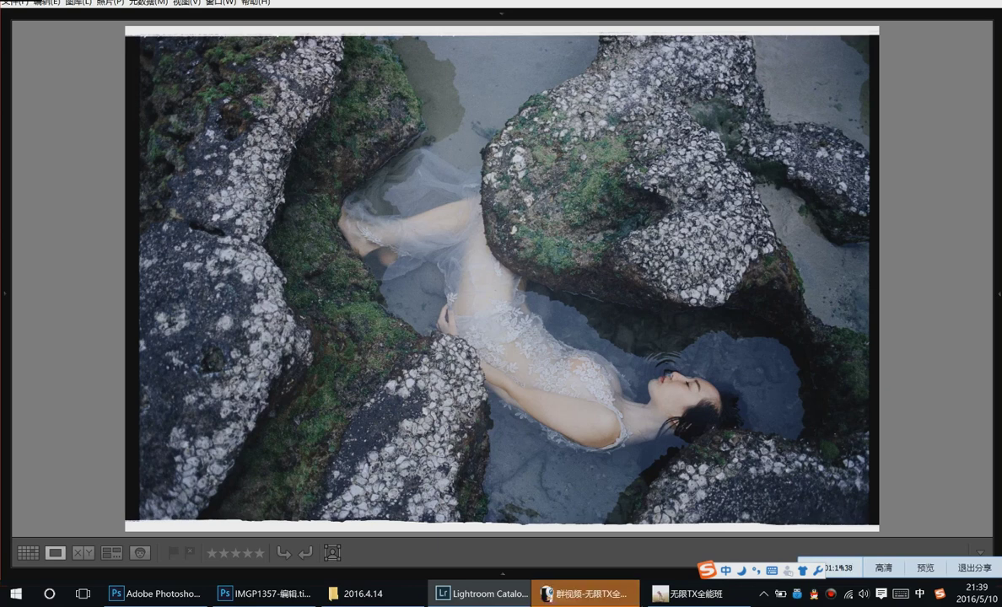
{"action": "key", "text": "Right"}
{"action": "key", "text": "Right"}
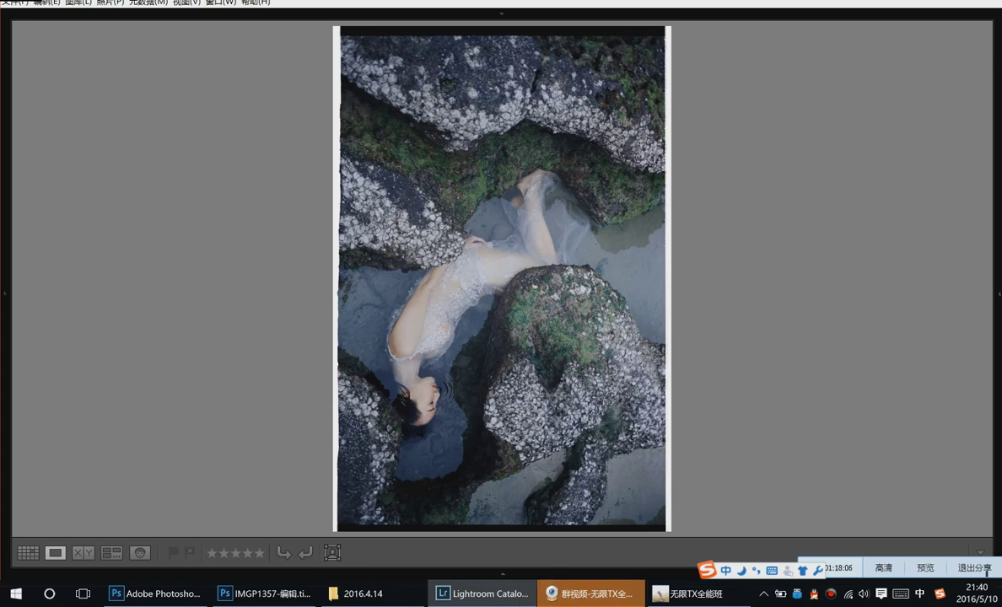
{"action": "key", "text": "Right"}
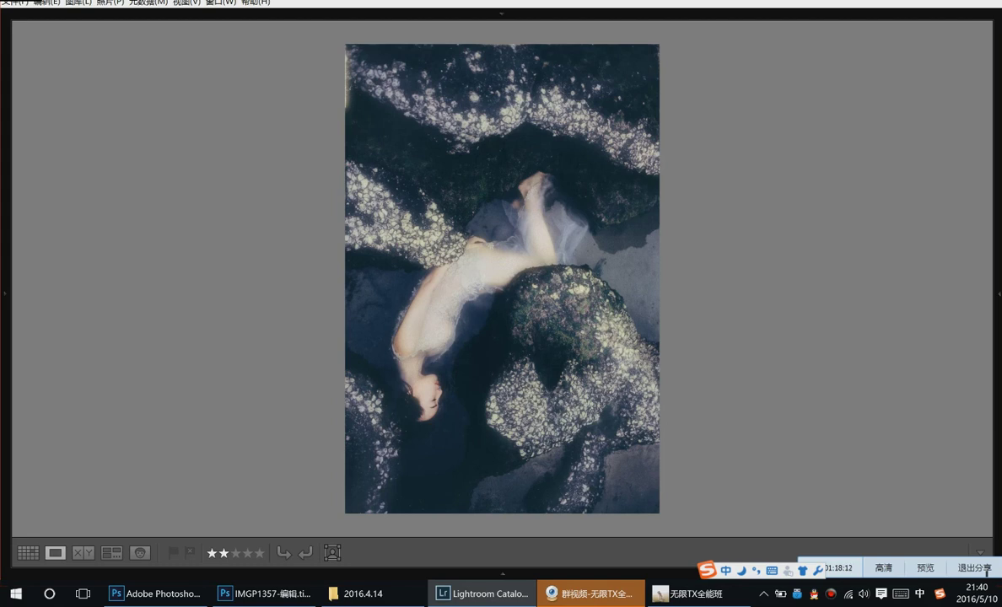
{"action": "key", "text": "Right"}
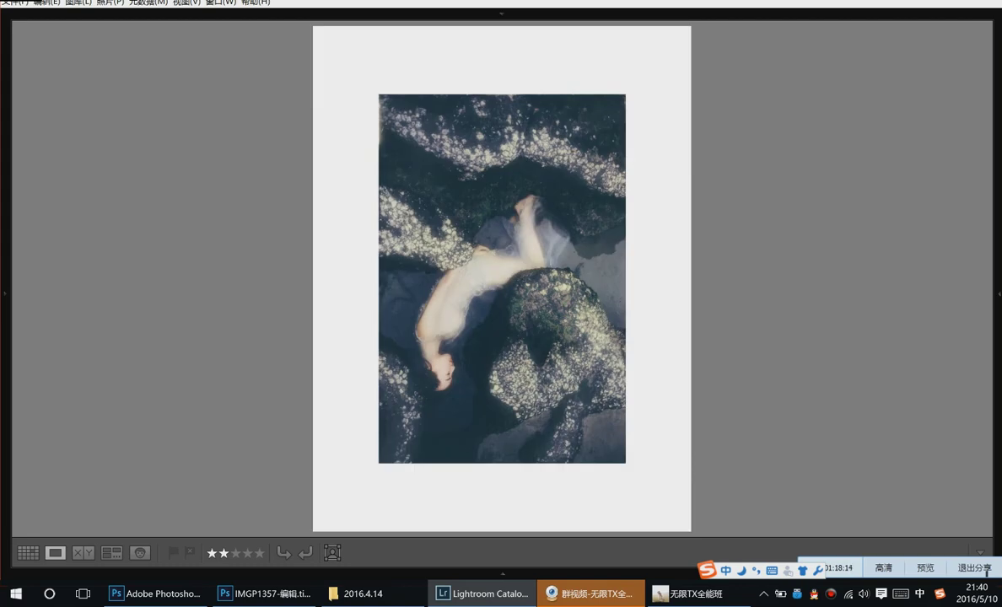
{"action": "key", "text": "Left"}
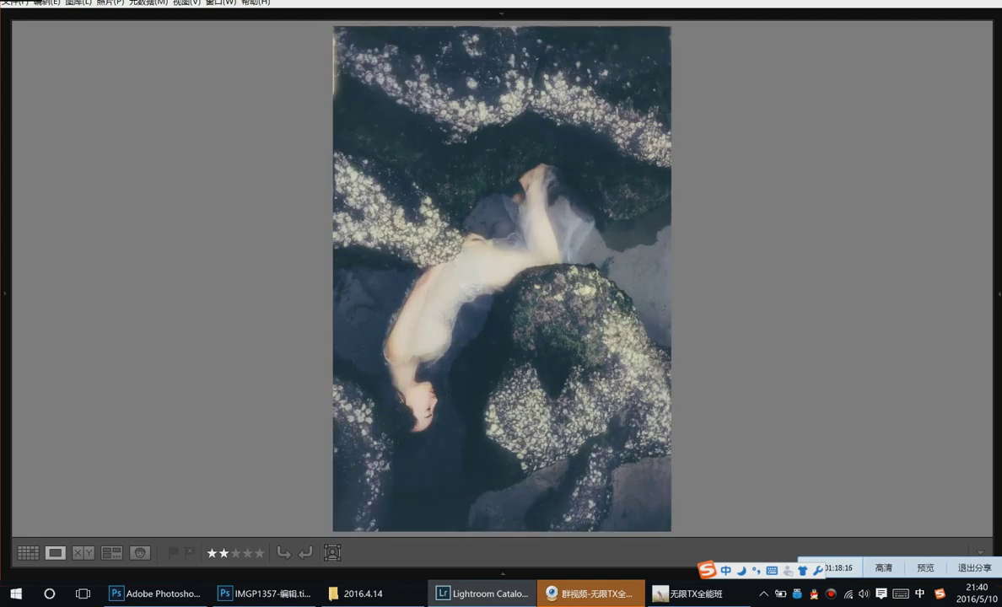
{"action": "key", "text": "Right"}
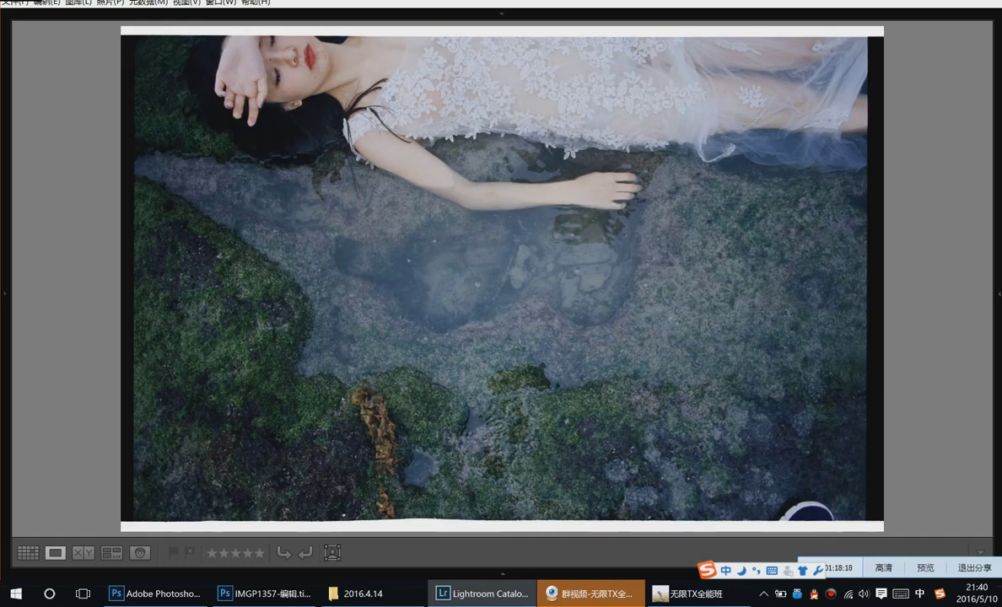
Browse the photos of the reclining woman in white lace and compare the originals with the dark-blue edits
{"action": "key", "text": "Right"}
{"action": "key", "text": "2"}
{"action": "key", "text": "Left"}
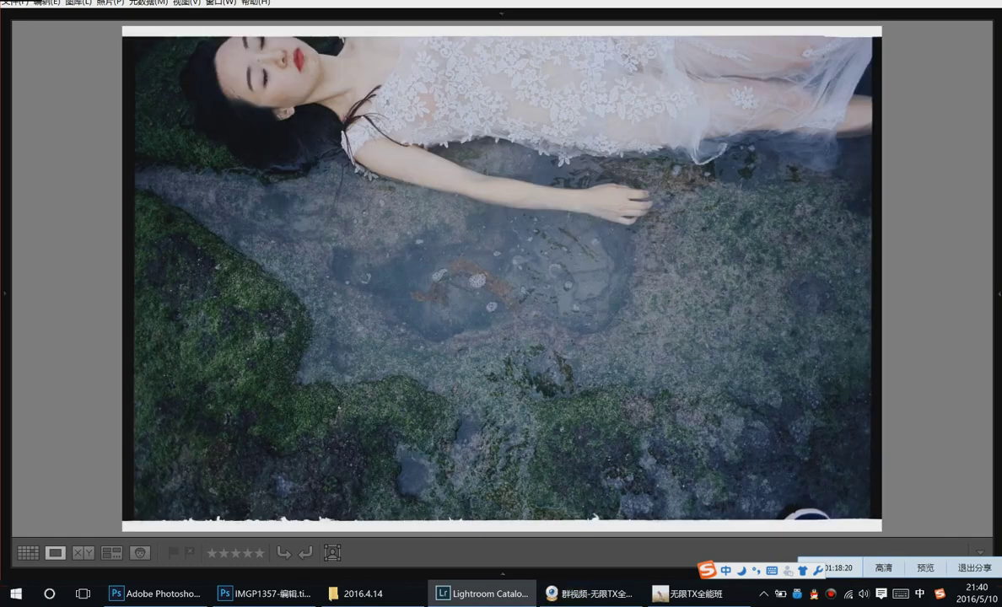
{"action": "key", "text": "Right"}
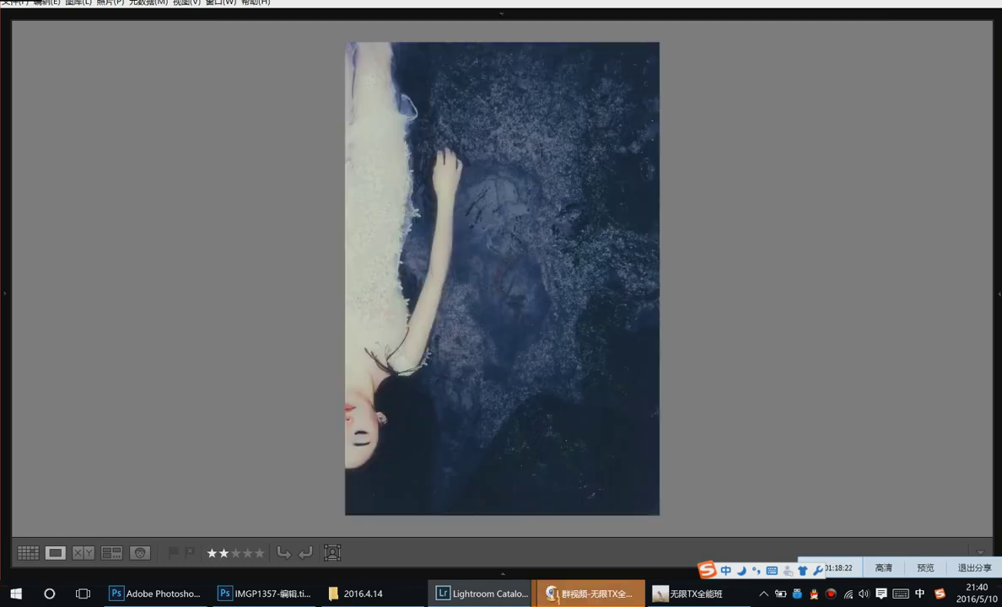
{"action": "key", "text": "Left"}
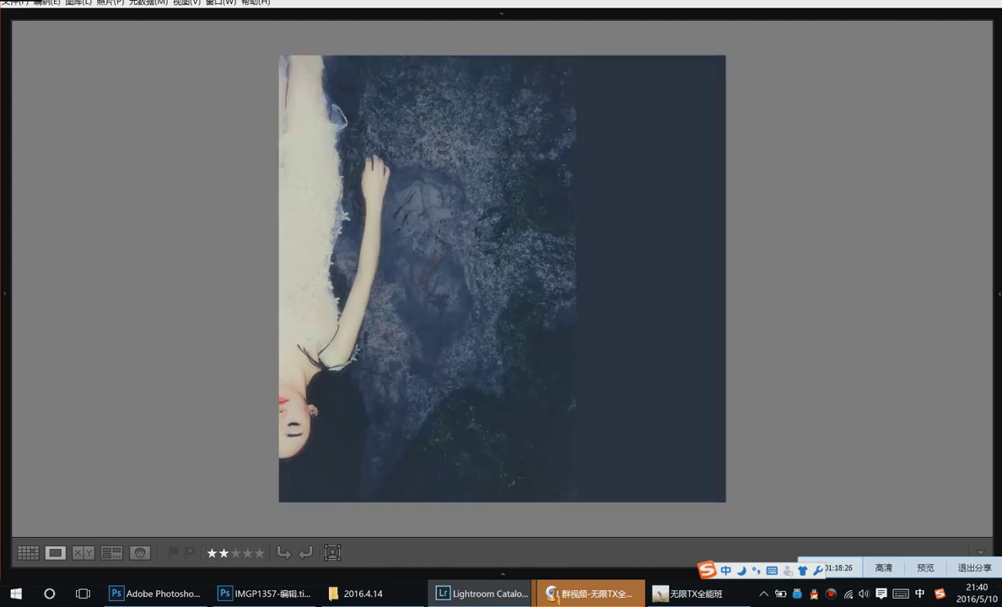
{"action": "key", "text": "Right"}
{"action": "key", "text": "Left"}
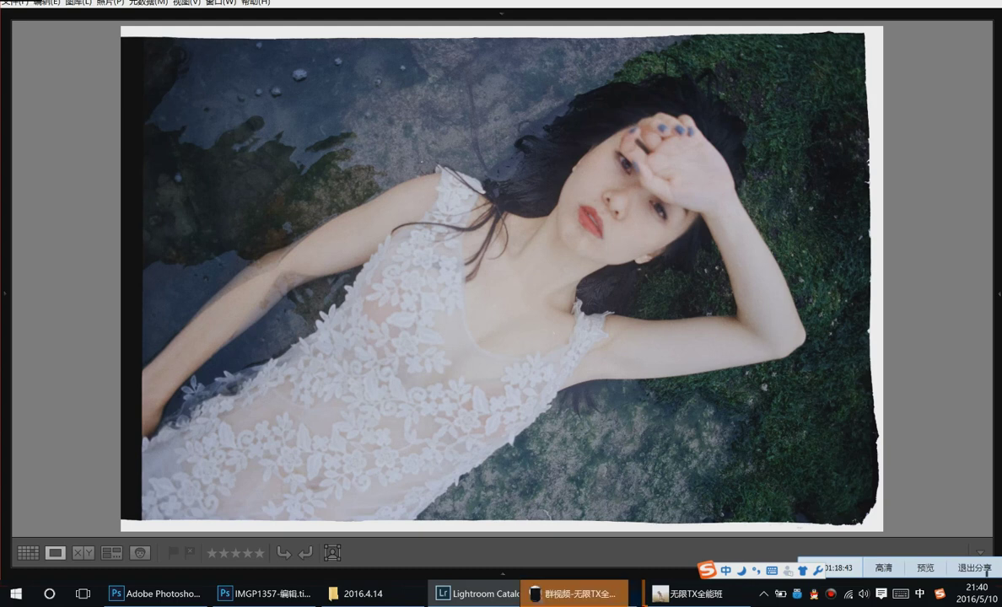
{"action": "key", "text": "Right"}
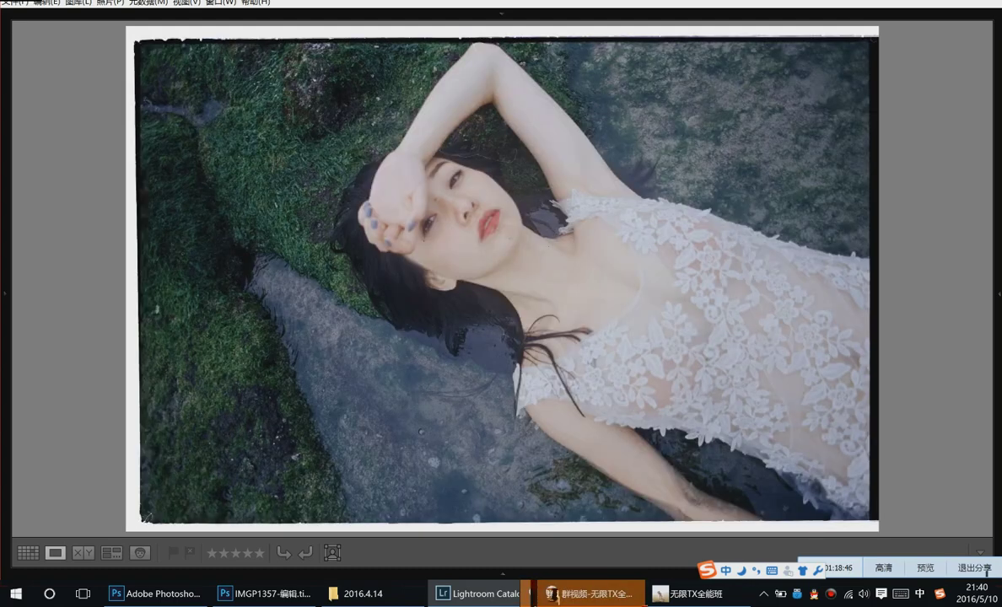
Compare the cropped panoramic edit of the outstretched arms with its uncropped scan of the woman lying in the water
{"action": "key", "text": "Right"}
{"action": "key", "text": "Right"}
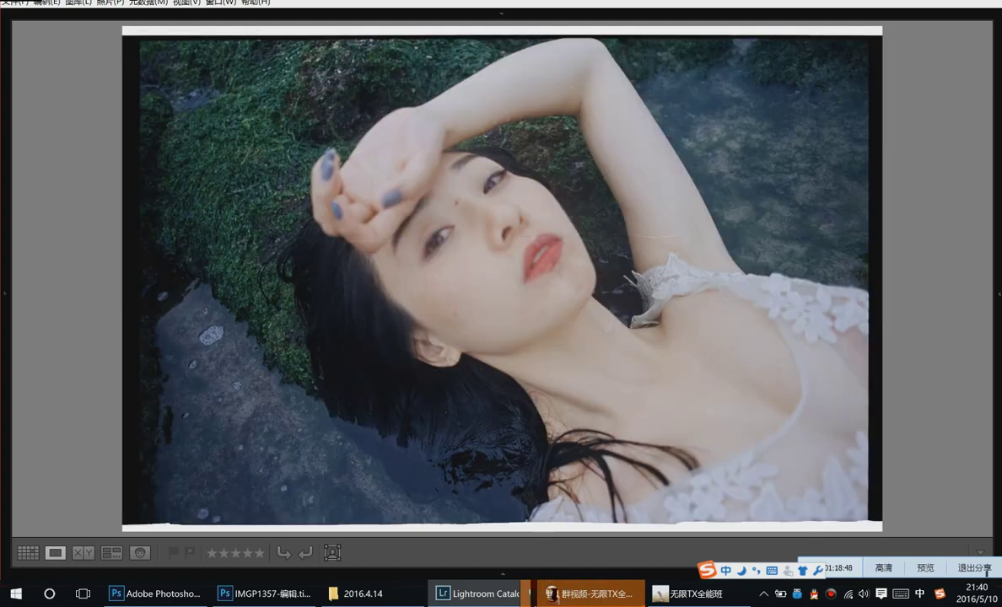
{"action": "key", "text": "Right"}
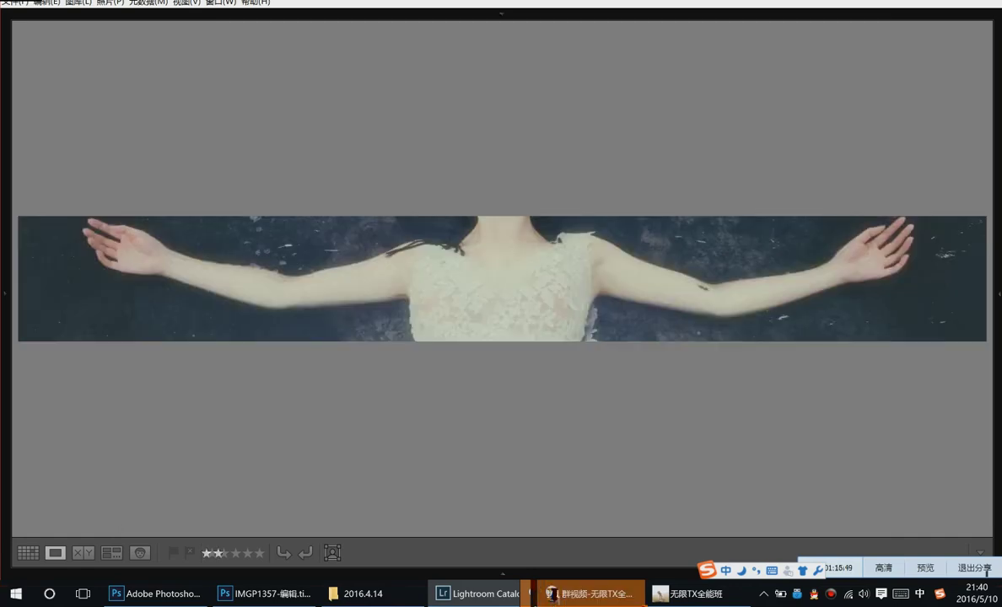
{"action": "key", "text": "Right"}
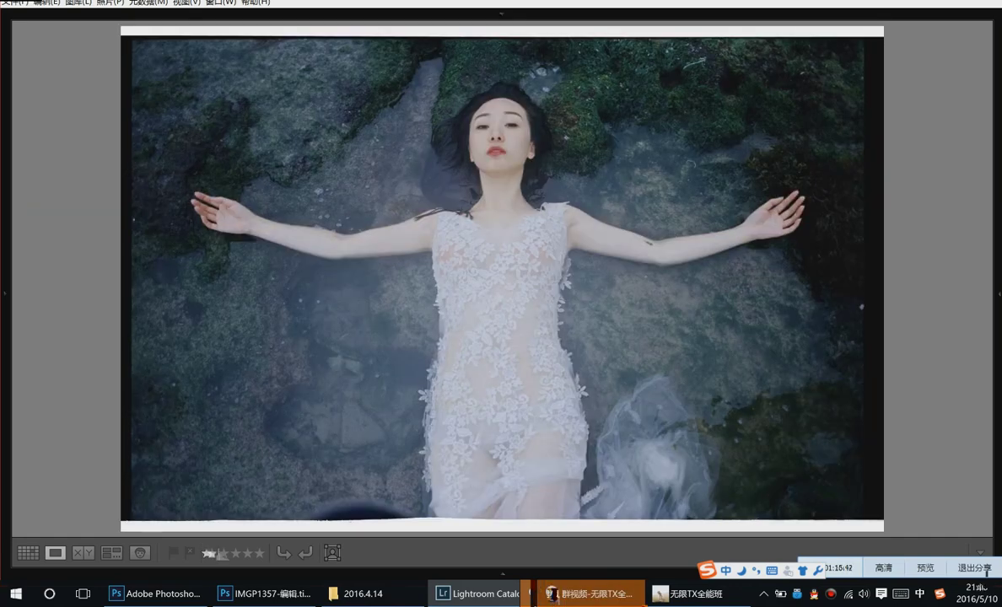
{"action": "key", "text": "Left"}
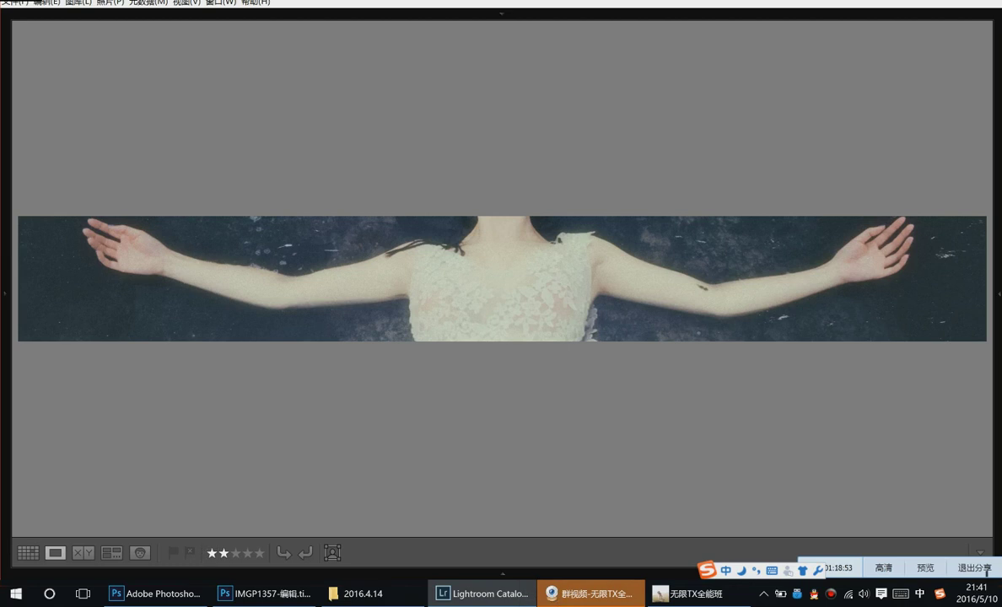
{"action": "key", "text": "Right"}
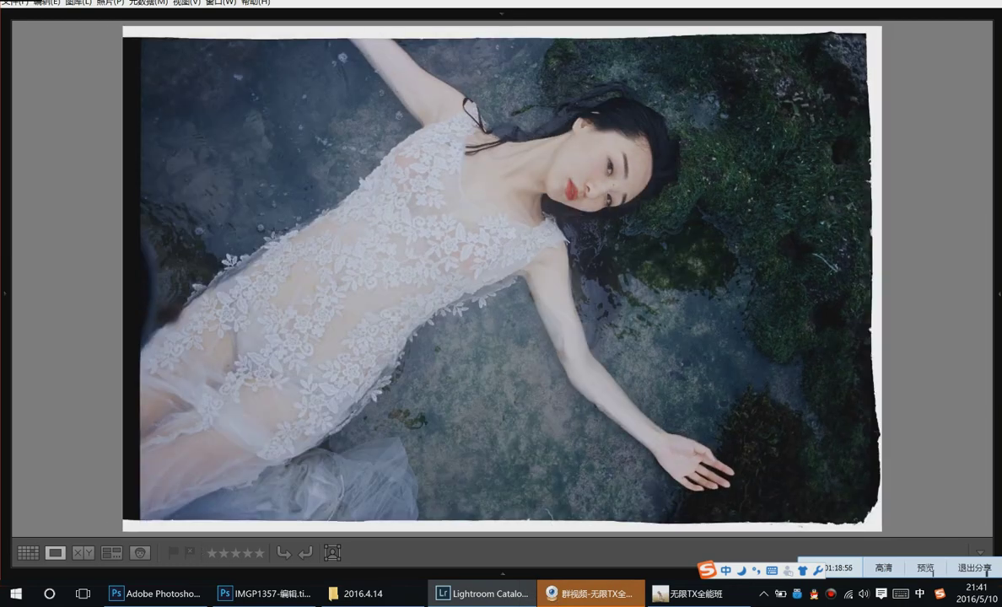
Compare the two-star close-up edit of the woman wrapped in translucent fabric with its original scan
{"action": "key", "text": "Right"}
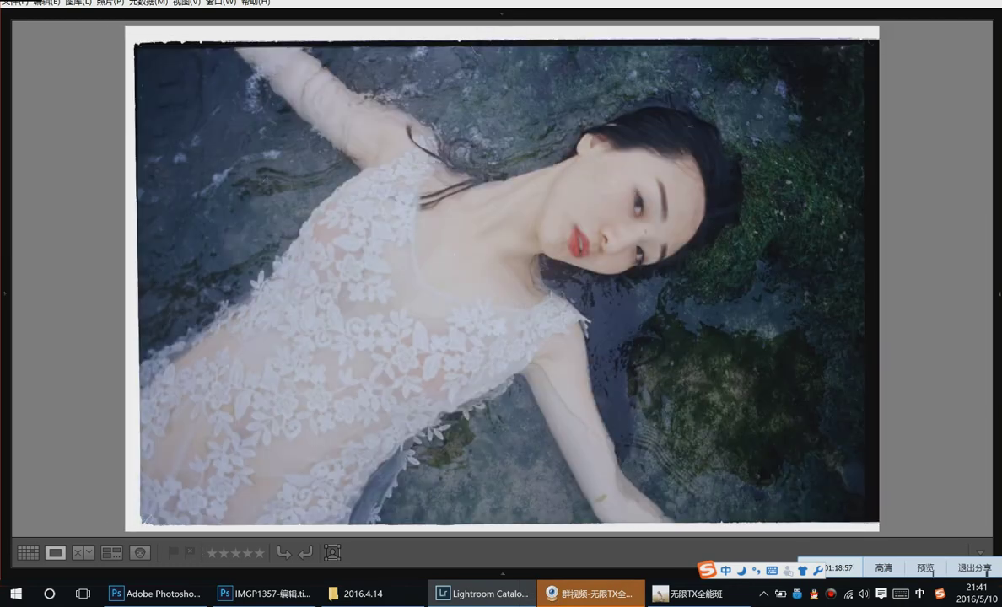
{"action": "key", "text": "Right"}
{"action": "key", "text": "Right"}
{"action": "key", "text": "Right"}
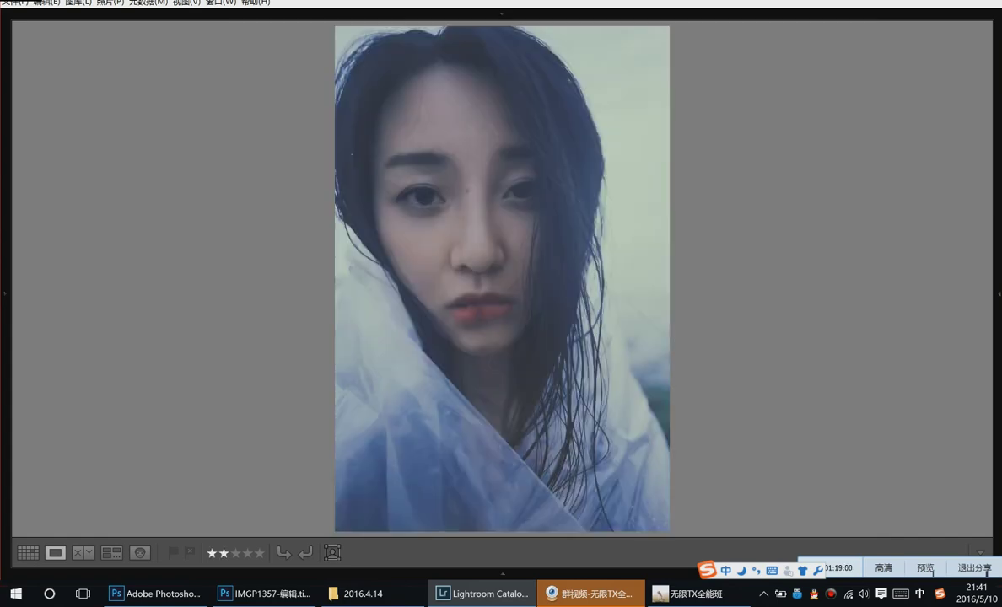
{"action": "key", "text": "Right"}
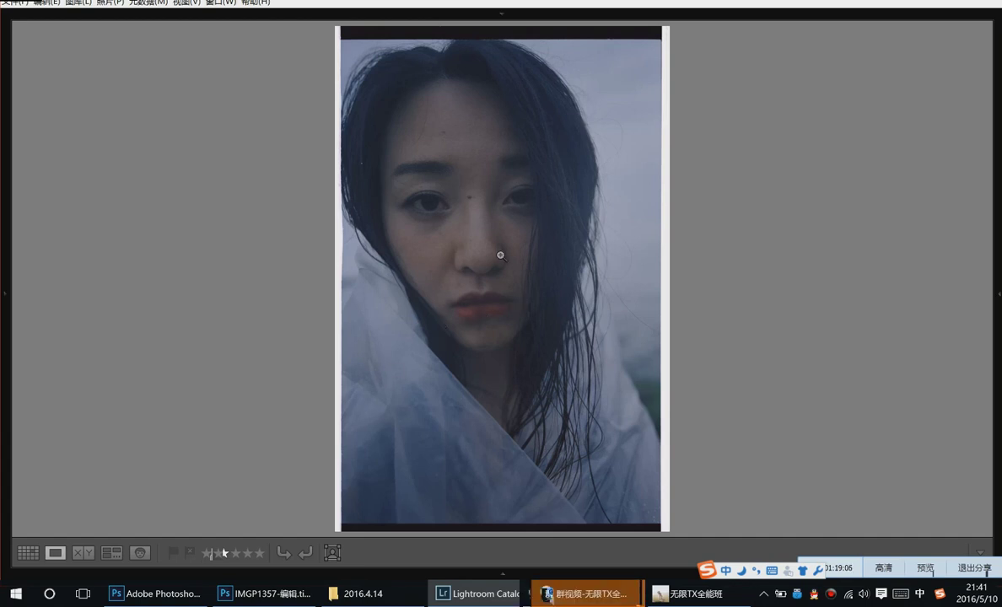
{"action": "key", "text": "Left"}
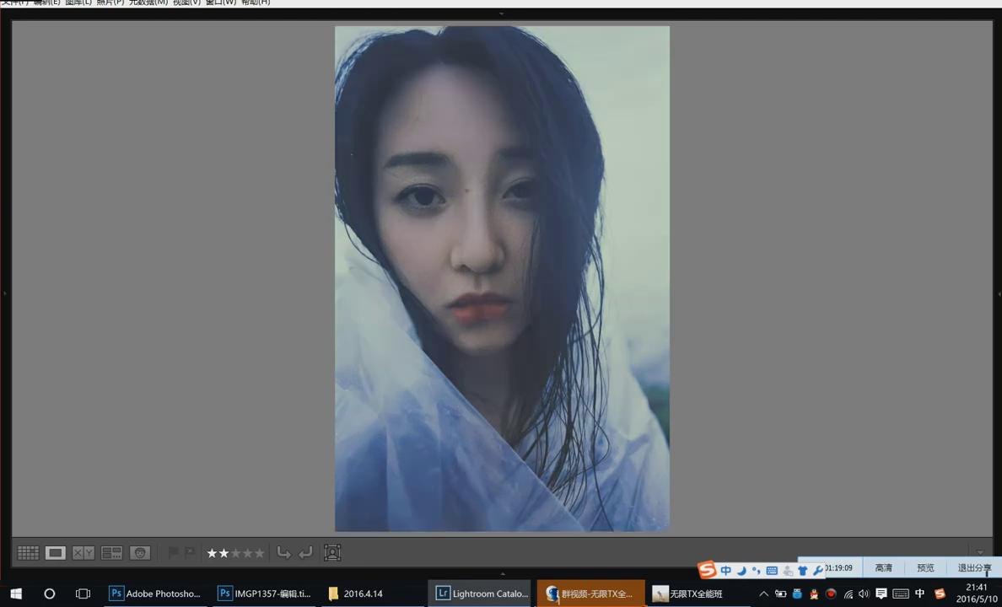
{"action": "key", "text": "Right"}
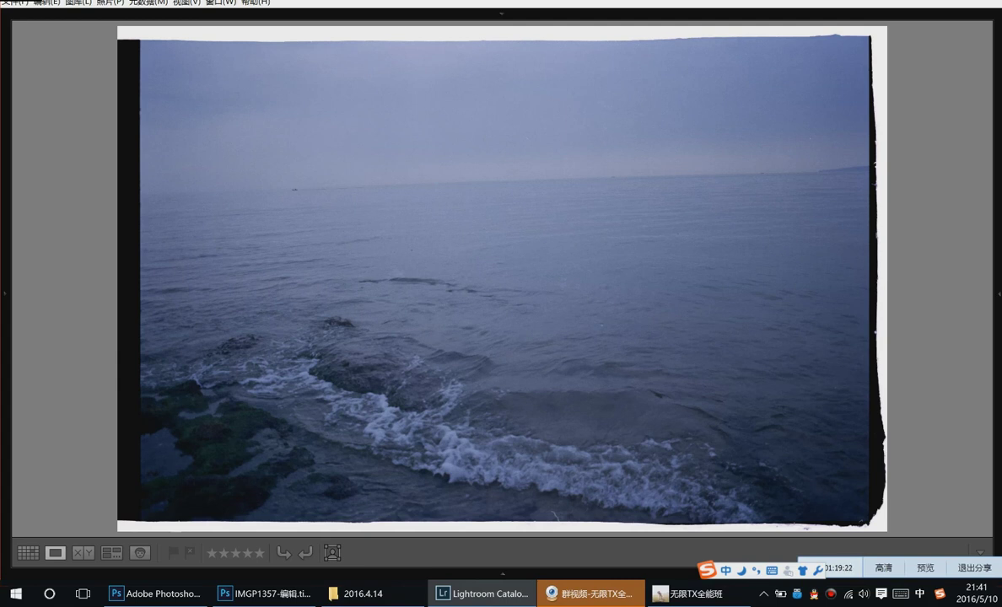
Browse the seascape scans as far as the veiled profile photo, checking the QQ group chat along the way
{"action": "key", "text": "Right"}
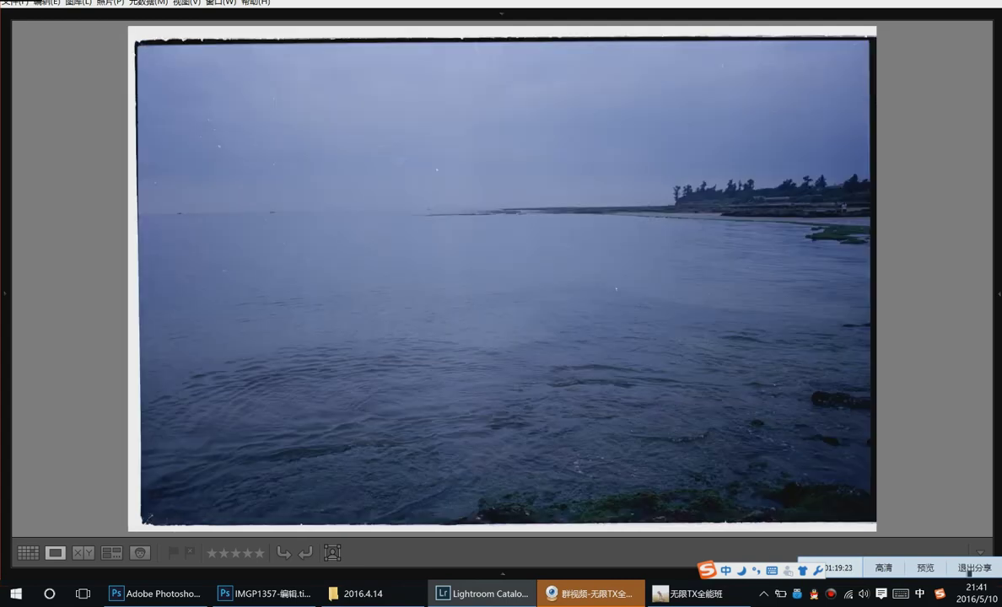
{"action": "key", "text": "Right"}
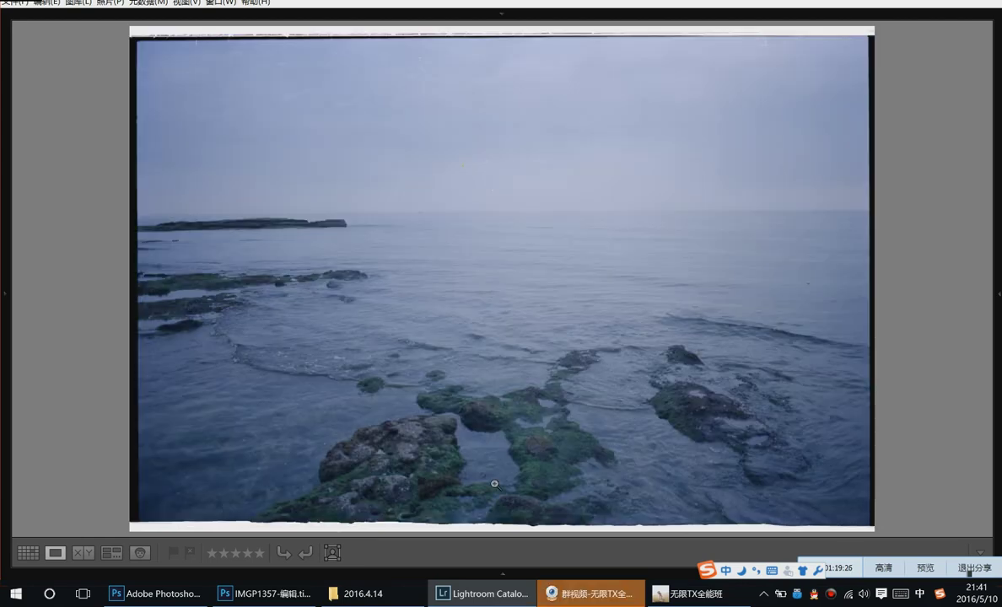
{"action": "left_click", "coordinate": [688, 584]}
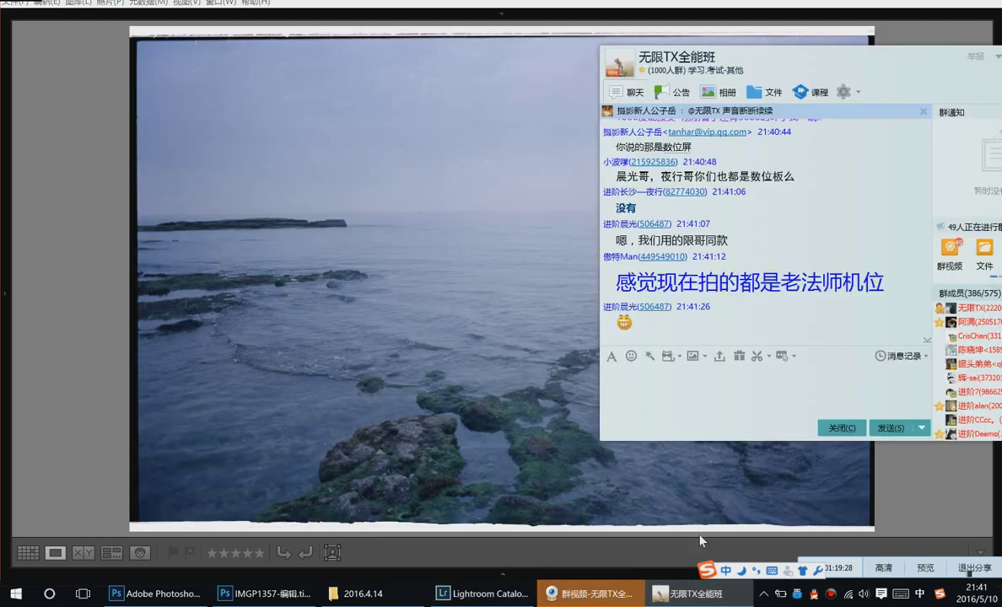
{"action": "left_click", "coordinate": [906, 490]}
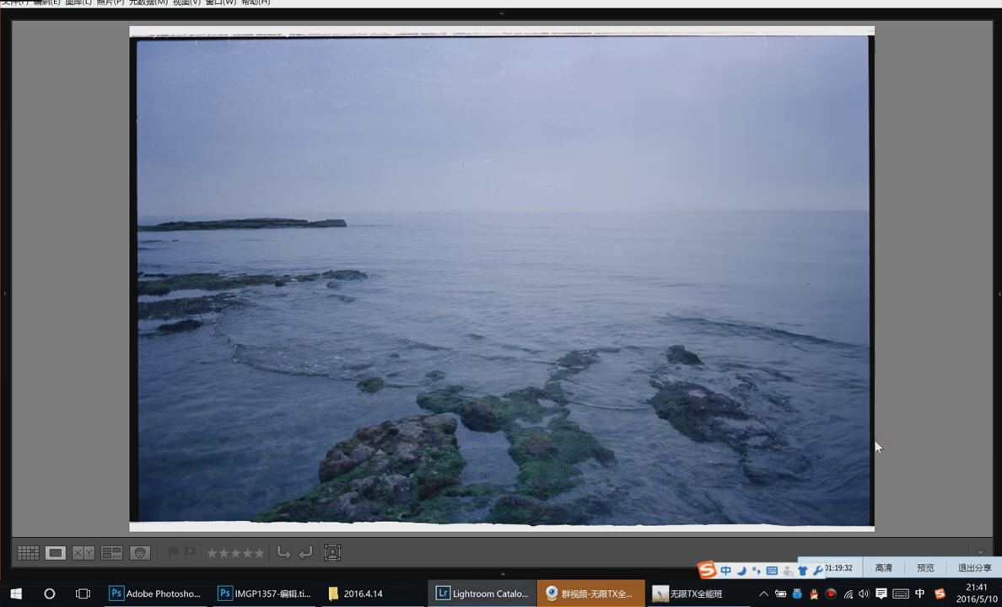
{"action": "key", "text": "Right"}
{"action": "key", "text": "Right"}
{"action": "key", "text": "Right"}
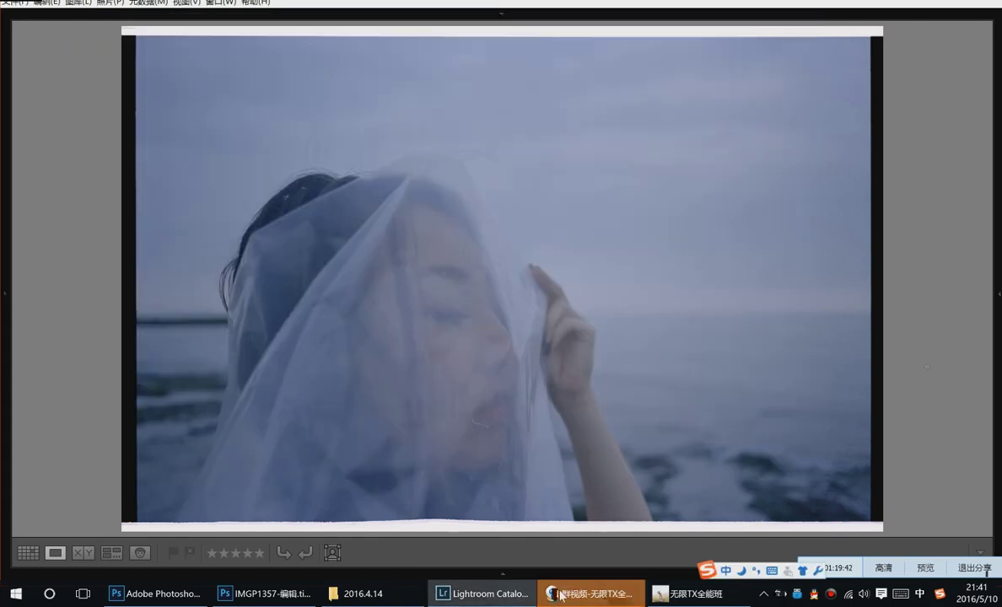
Switch to the QQ group chat, move its window aside, and send a screen capture of the veiled profile photo
{"action": "left_click", "coordinate": [679, 593]}
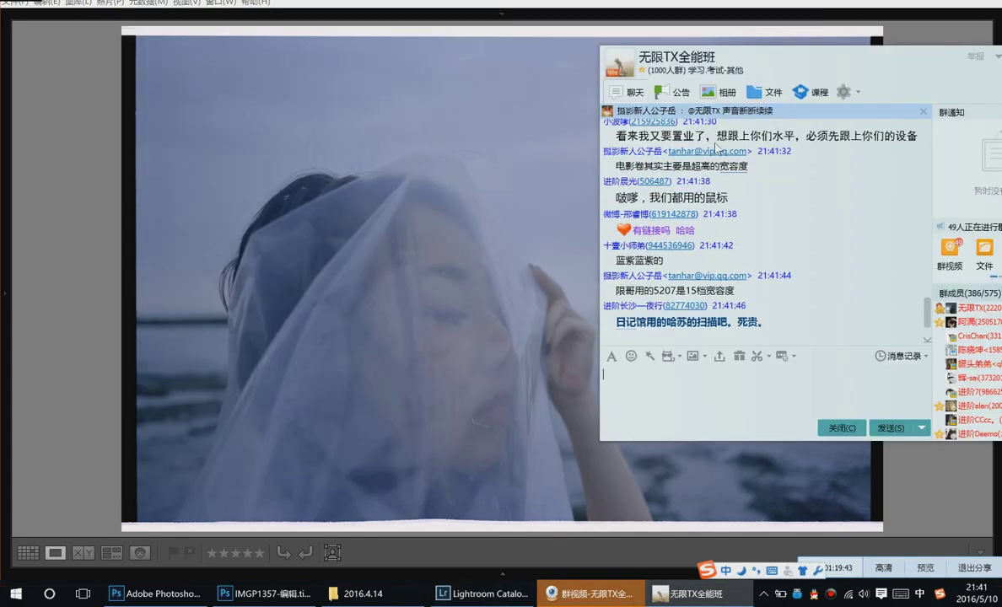
{"action": "left_click_drag", "start_coordinate": [705, 61], "coordinate": [865, 73]}
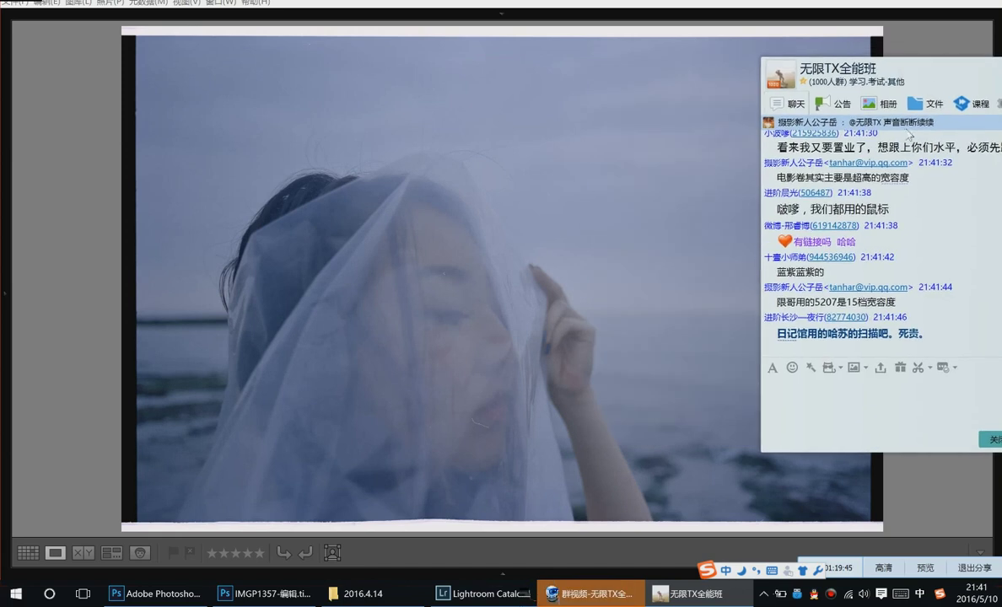
{"action": "left_click", "coordinate": [915, 367]}
{"action": "left_click_drag", "start_coordinate": [139, 41], "coordinate": [731, 518]}
{"action": "key", "text": "Escape"}
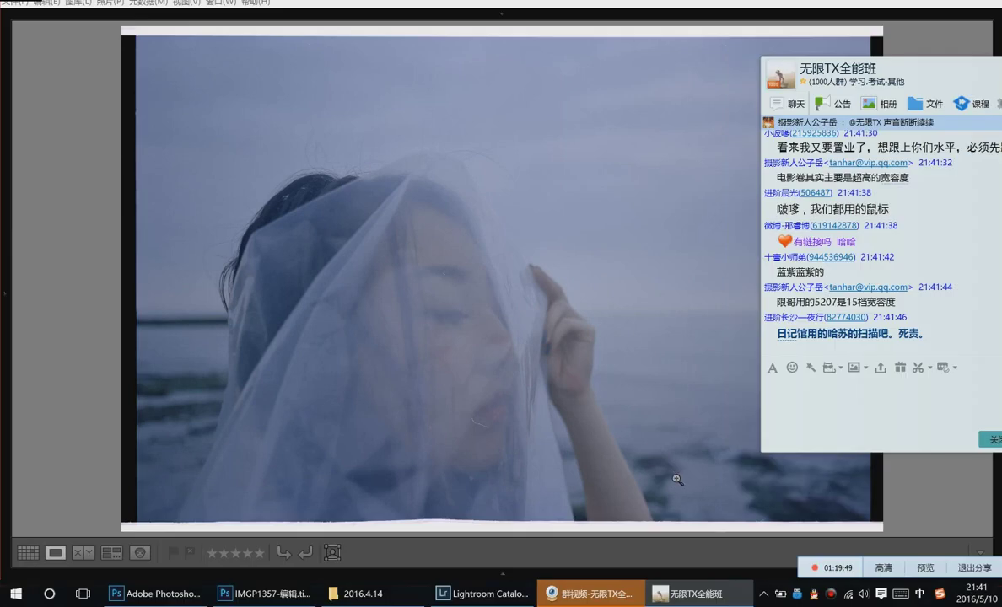
{"action": "key", "text": "Return"}
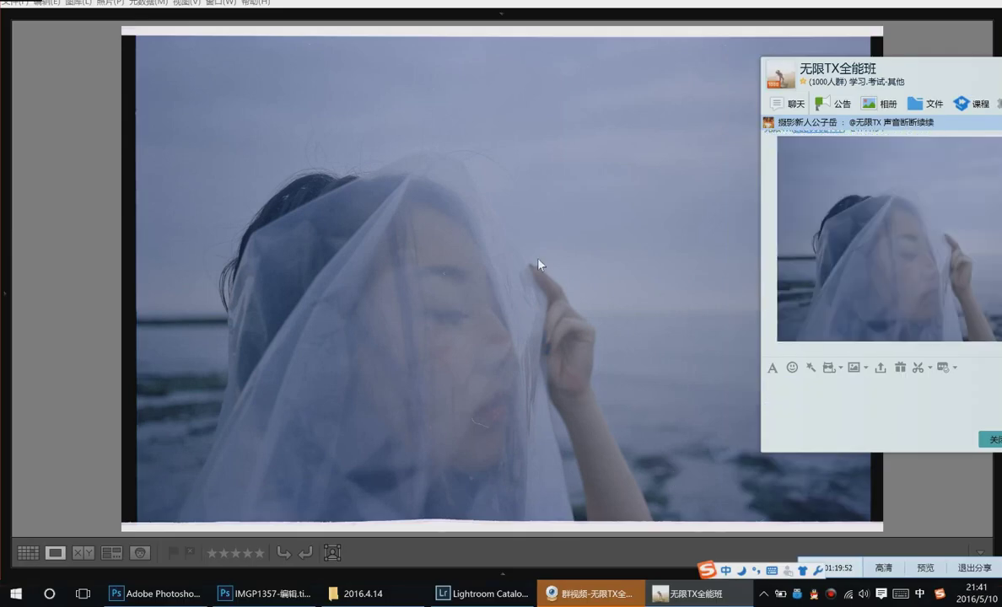
Return to Lightroom and browse from the veiled photos to the scans of the woman lying by the sea
{"action": "left_click", "coordinate": [877, 468]}
{"action": "key", "text": "Right"}
{"action": "key", "text": "2"}
{"action": "key", "text": "Right"}
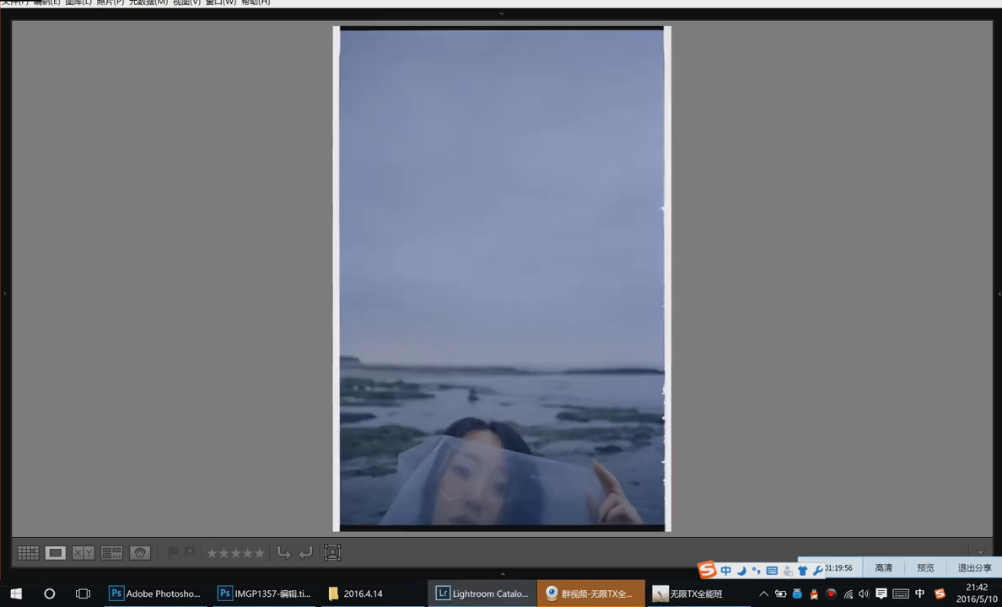
{"action": "key", "text": "Right"}
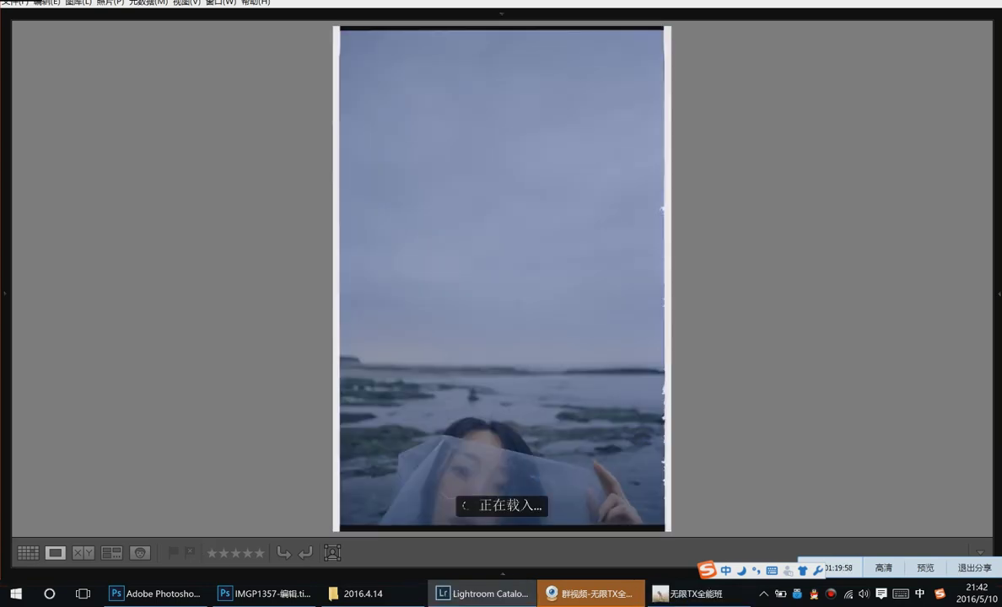
{"action": "key", "text": "Right"}
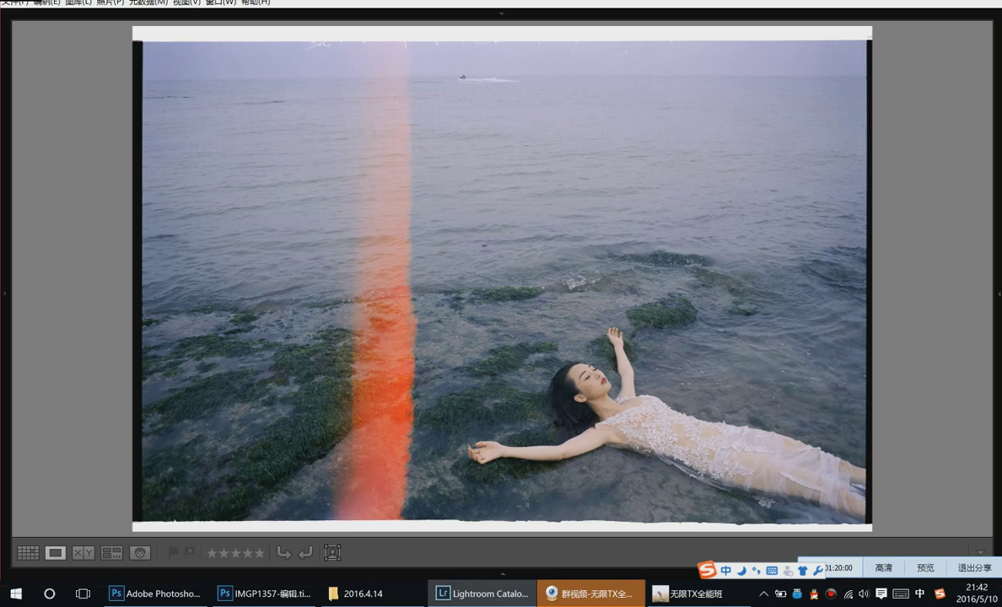
{"action": "key", "text": "Right"}
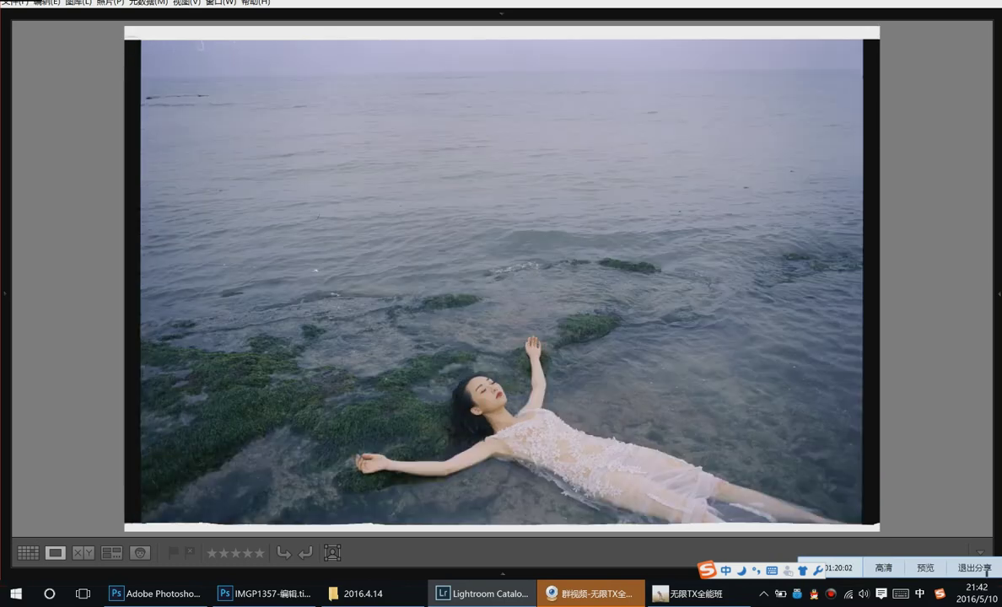
Compare the dark two-star edit of the woman lying in the waves with its original scan
{"action": "key", "text": "Right"}
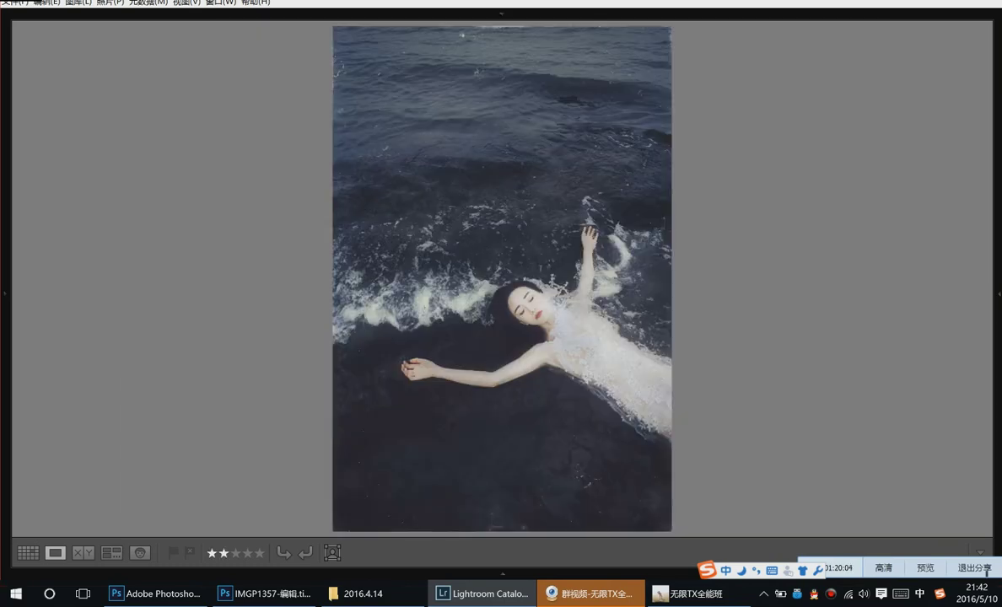
{"action": "key", "text": "Right"}
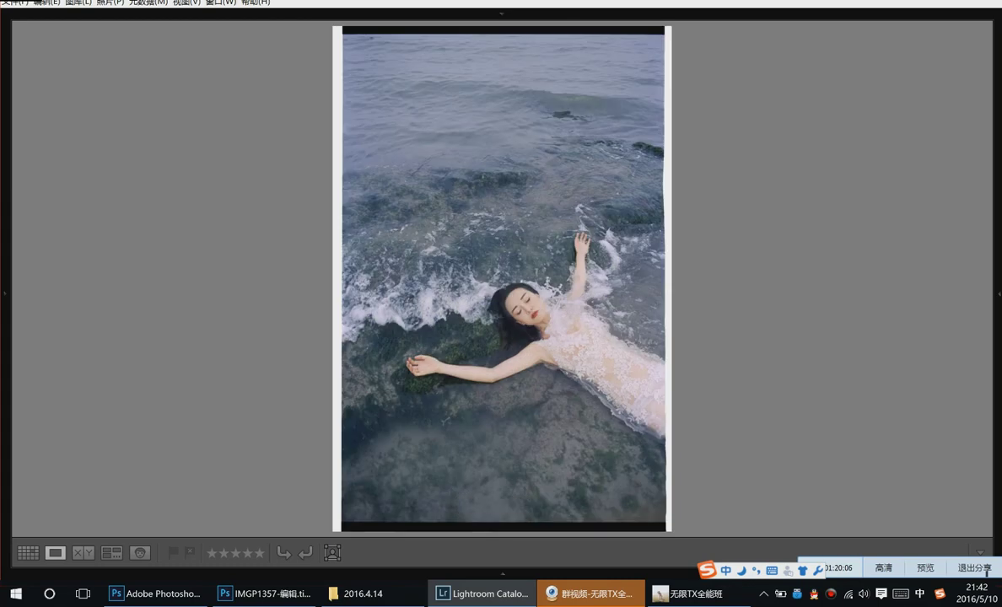
{"action": "key", "text": "2"}
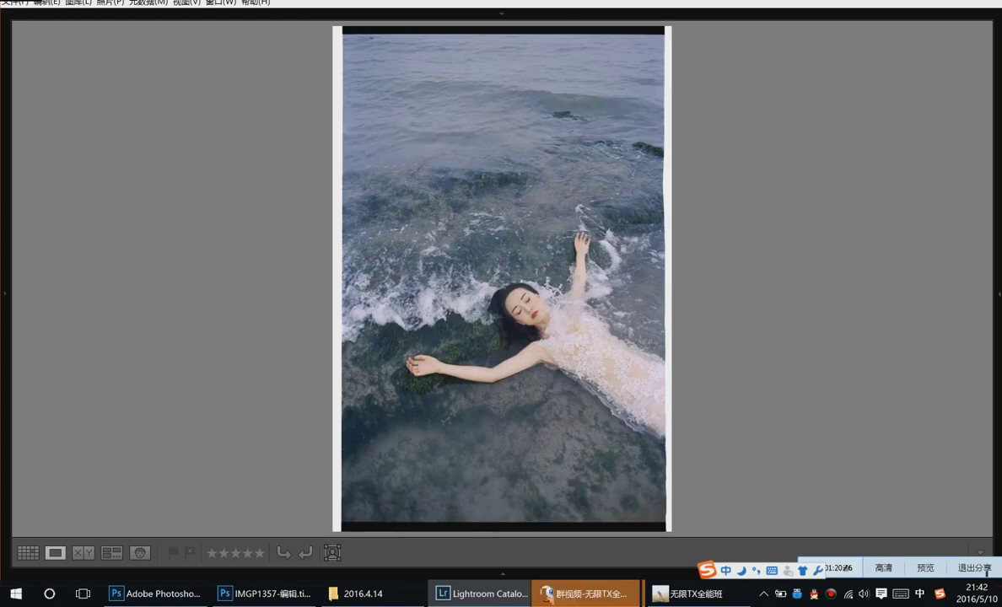
{"action": "key", "text": "Left"}
{"action": "key", "text": "Right"}
{"action": "key", "text": "Left"}
{"action": "left_click", "coordinate": [211, 553]}
{"action": "key", "text": "Right"}
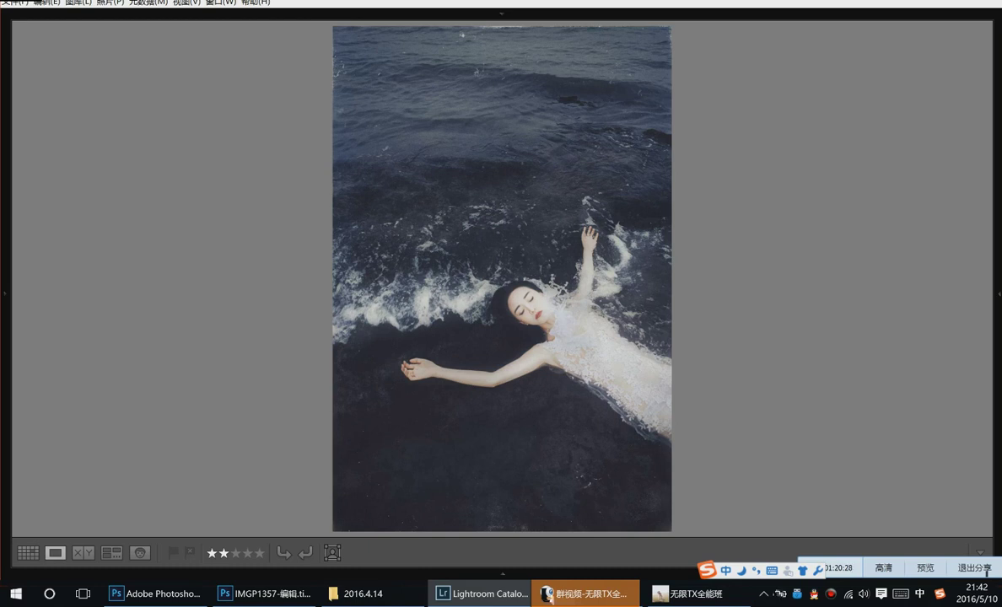
{"action": "key", "text": "Left"}
{"action": "key", "text": "Right"}
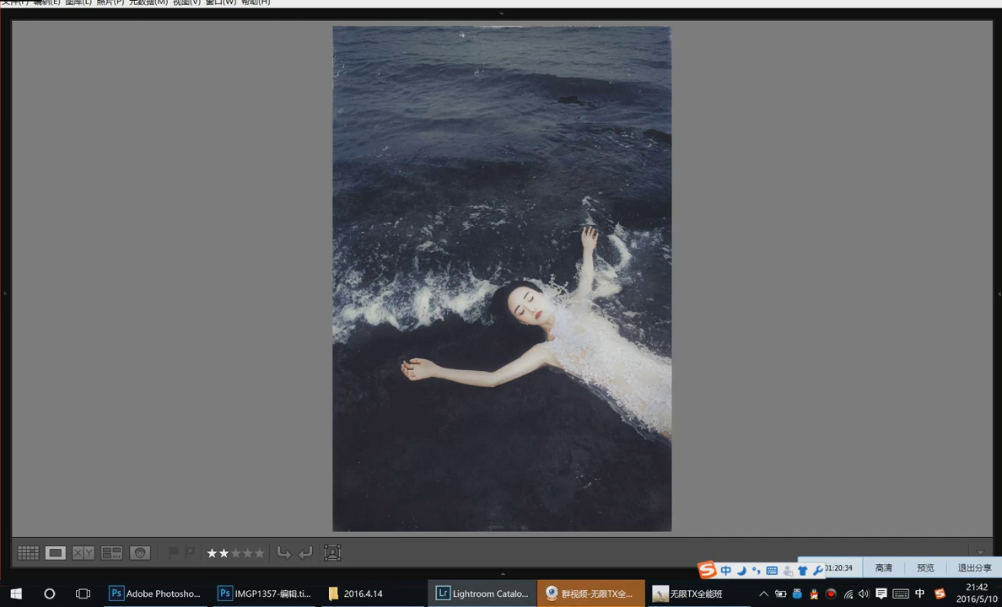
{"action": "key", "text": "Left"}
{"action": "key", "text": "Left"}
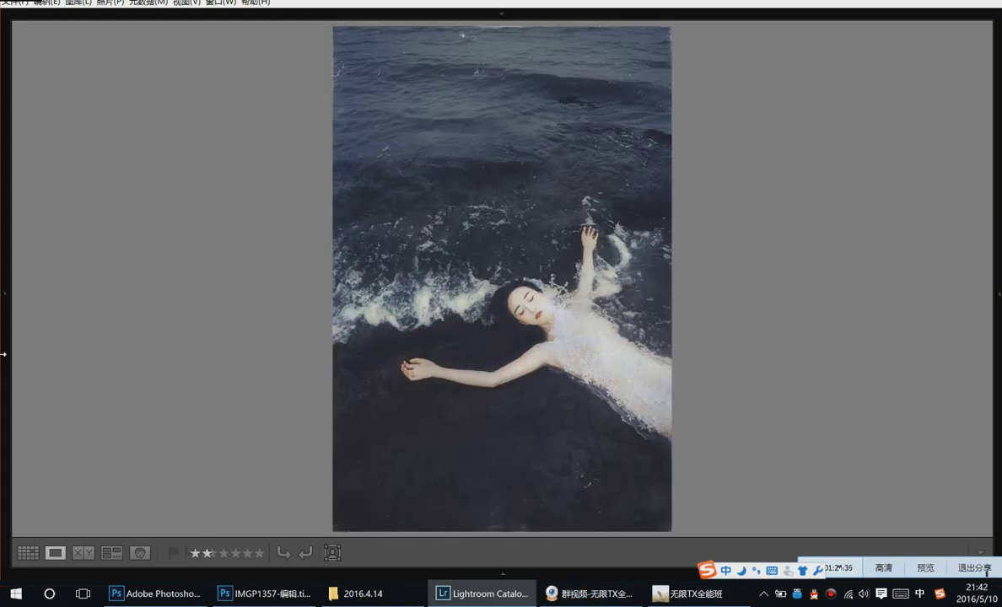
Browse back to the scan of the woman in a lace dress reaching across the submerged mossy rocks
{"action": "key", "text": "Left"}
{"action": "key", "text": "Left"}
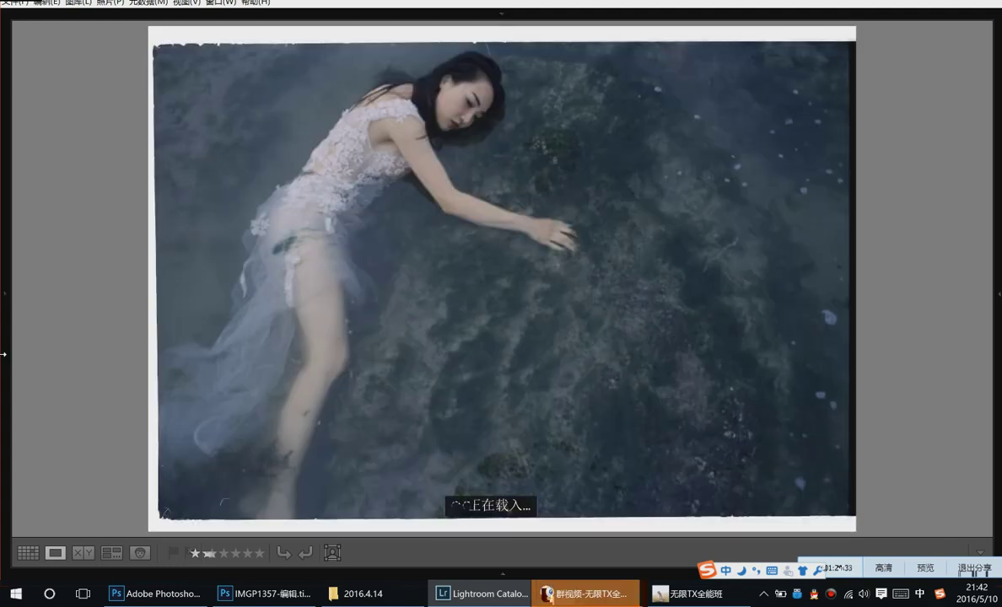
{"action": "key", "text": "Left"}
{"action": "key", "text": "Left"}
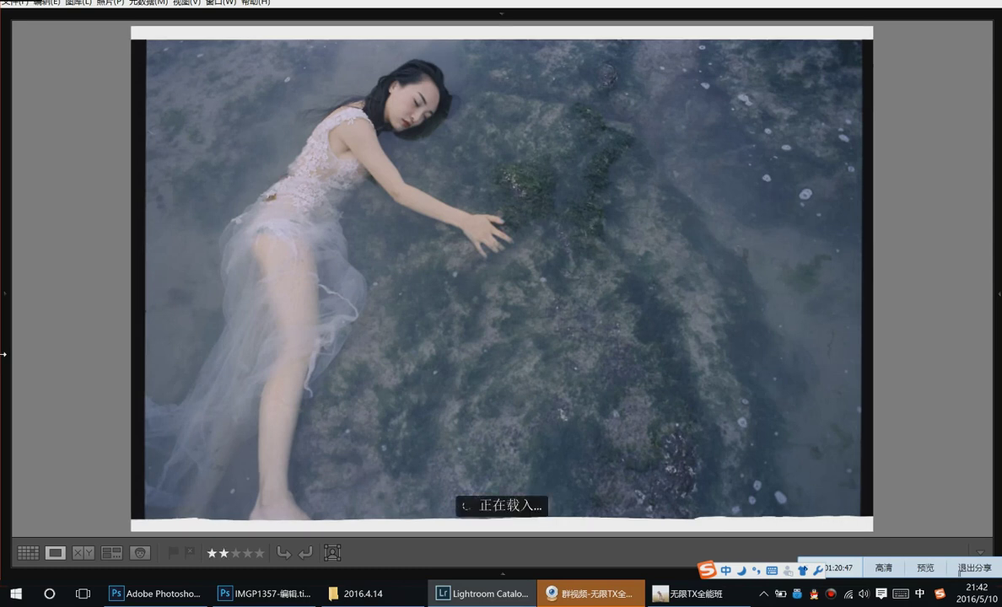
{"action": "key", "text": "Left"}
{"action": "key", "text": "Left"}
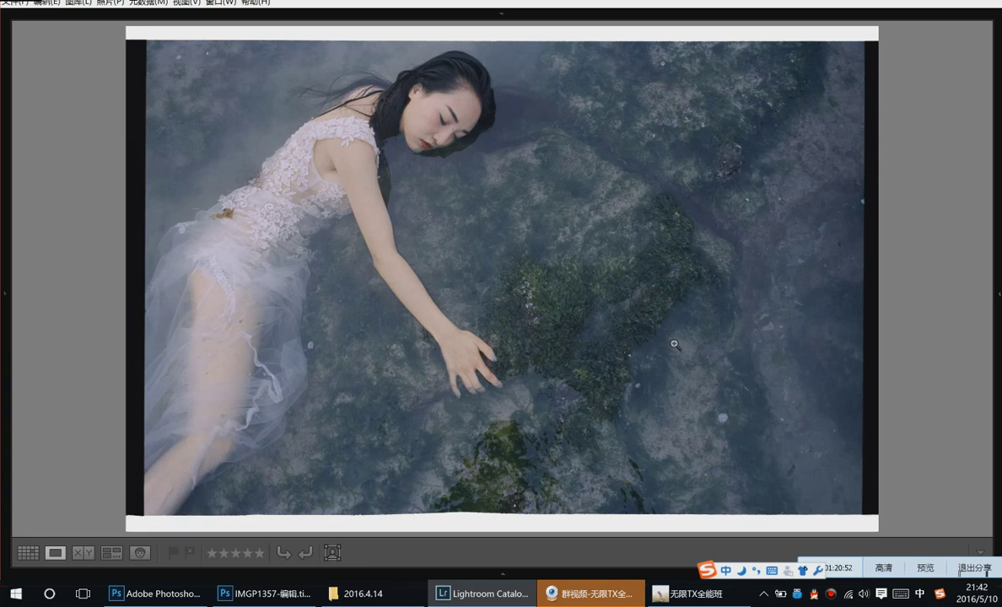
Switch to the QQ group chat and insert a screen capture of the reaching woman's photo into the message
{"action": "left_click", "coordinate": [658, 593]}
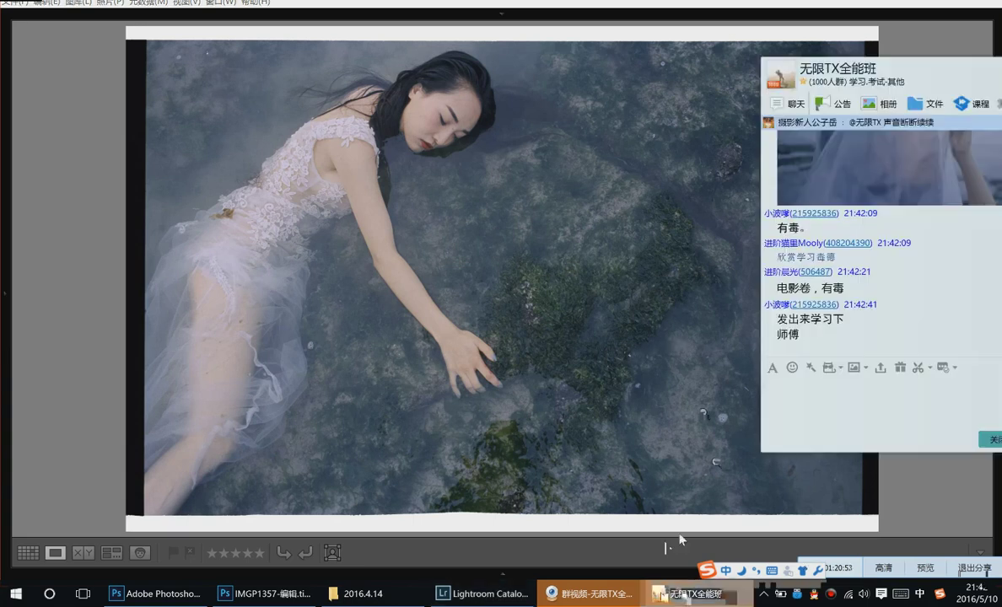
{"action": "left_click", "coordinate": [919, 369]}
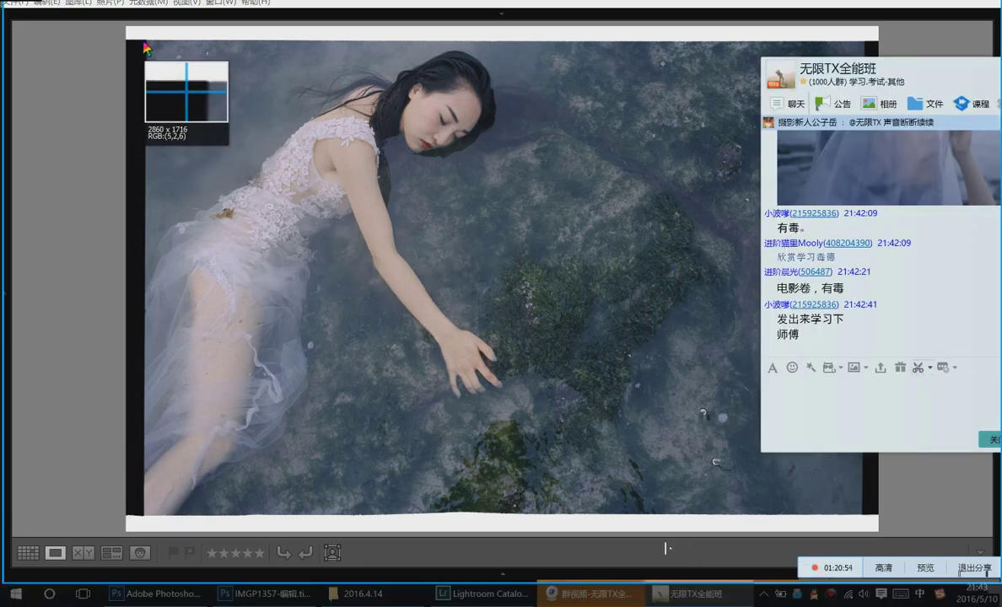
{"action": "left_click_drag", "start_coordinate": [154, 42], "coordinate": [732, 503]}
{"action": "double_click", "coordinate": [692, 472]}
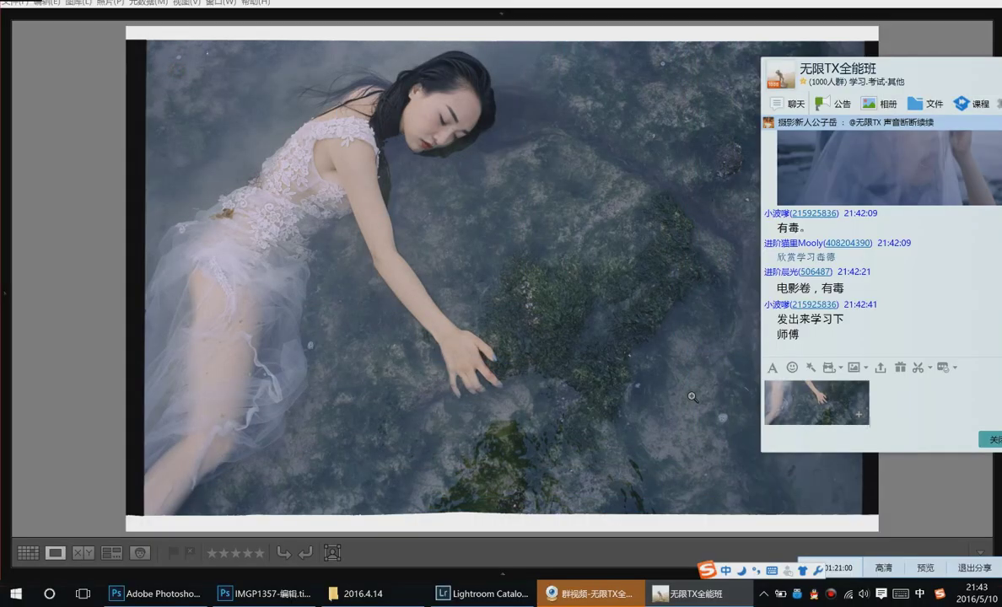
Send the captured photo of the reaching woman to the class group chat and return to Lightroom
{"action": "key", "text": "Return"}
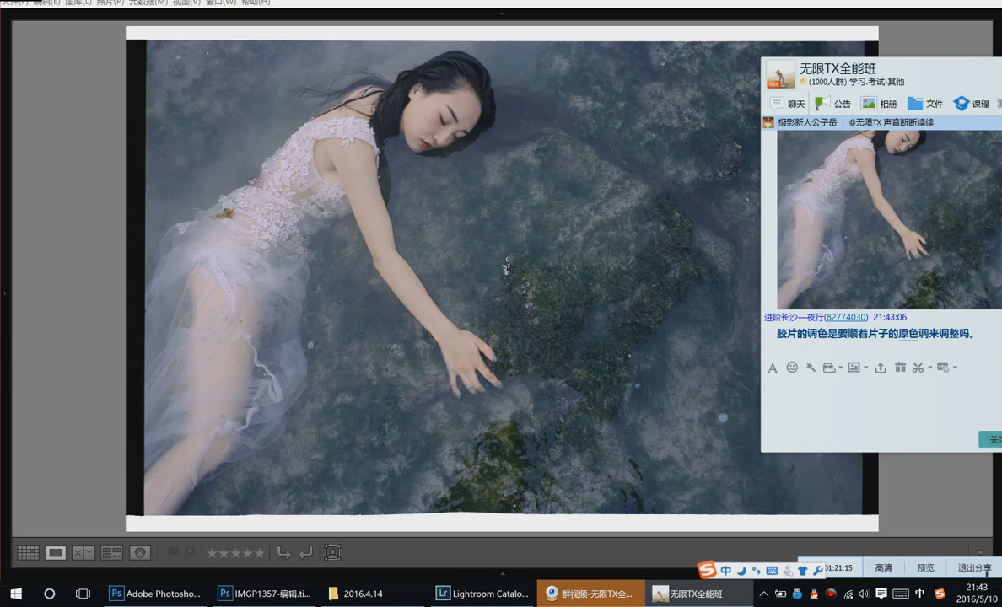
{"action": "left_click", "coordinate": [657, 266]}
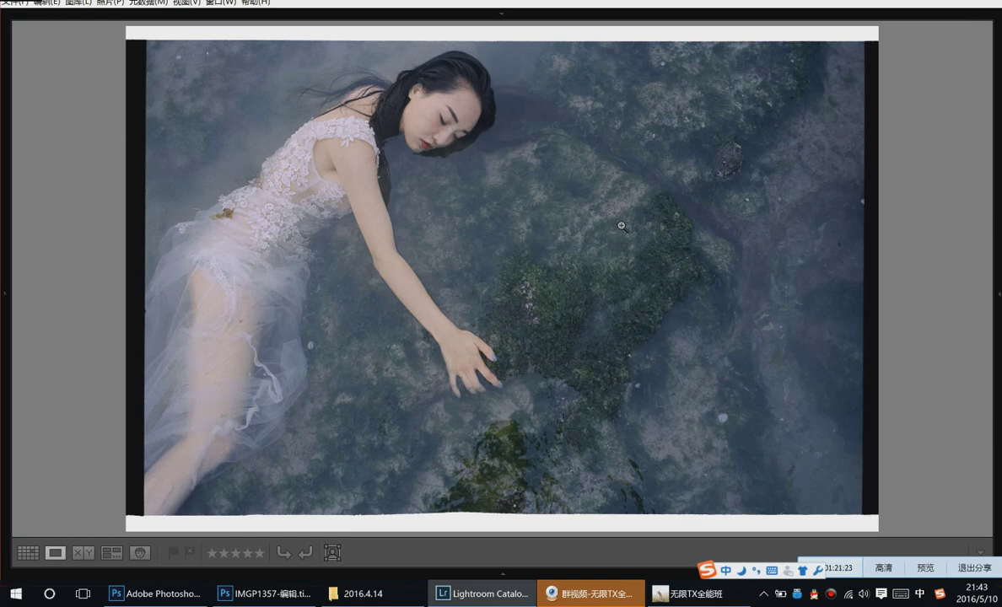
{"action": "key", "text": "alt"}
{"action": "left_click", "coordinate": [618, 225]}
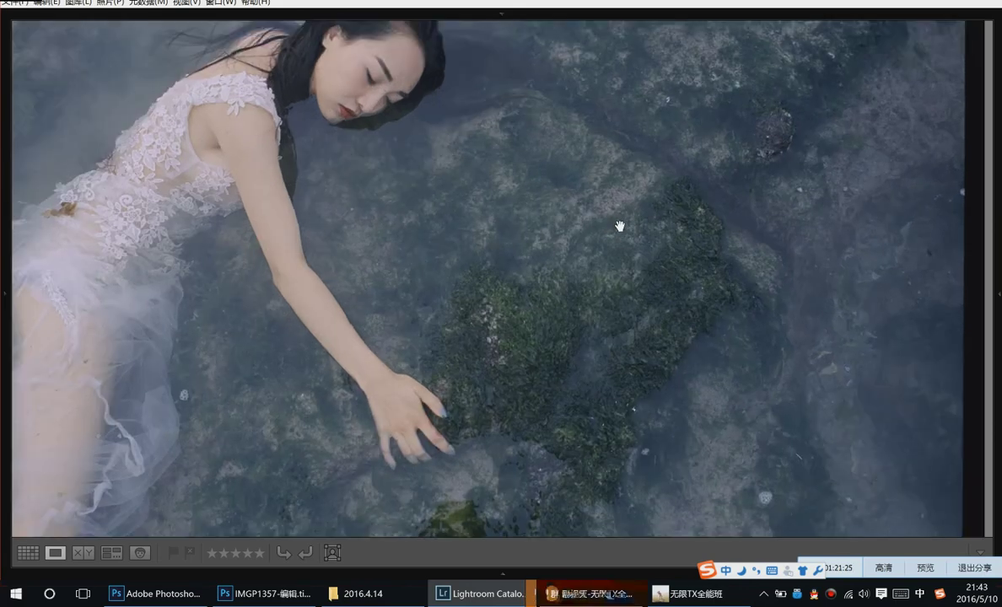
{"action": "left_click", "coordinate": [623, 228]}
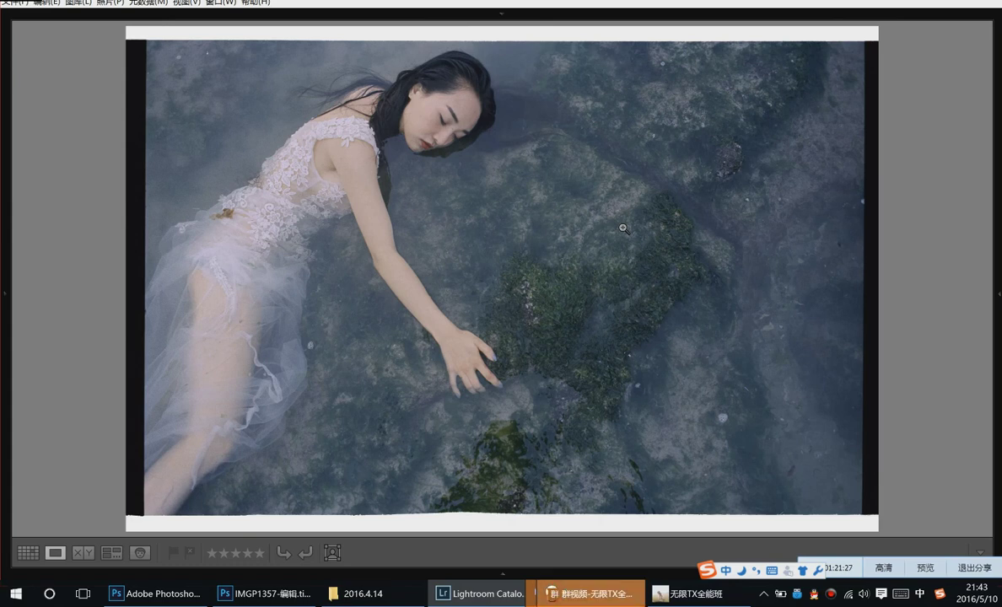
{"action": "left_click", "coordinate": [616, 225]}
{"action": "left_click", "coordinate": [616, 226]}
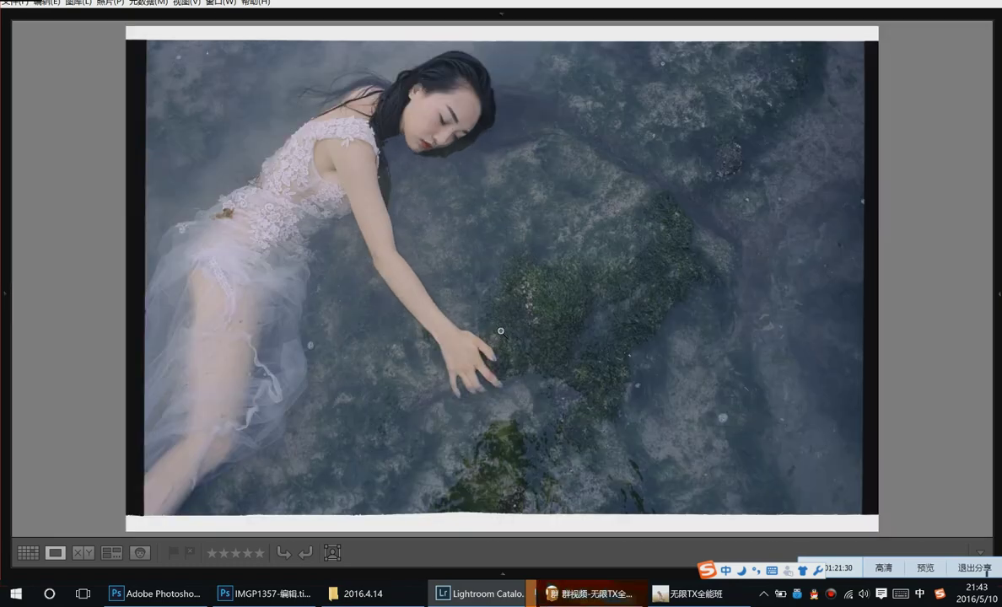
{"action": "key", "text": "v"}
{"action": "key", "text": "ctrl"}
{"action": "key", "text": "shift"}
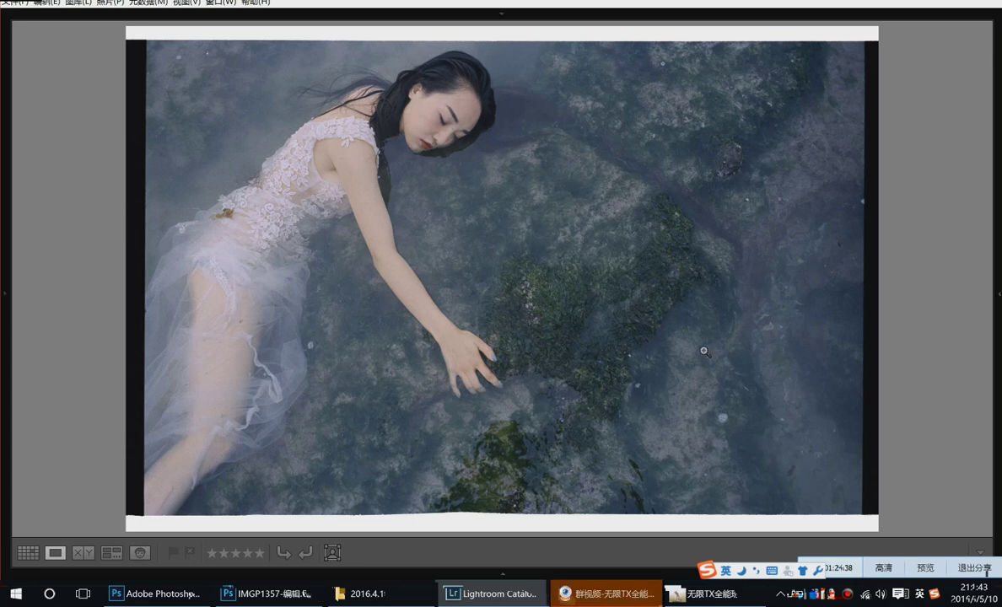
{"action": "right_click", "coordinate": [480, 185]}
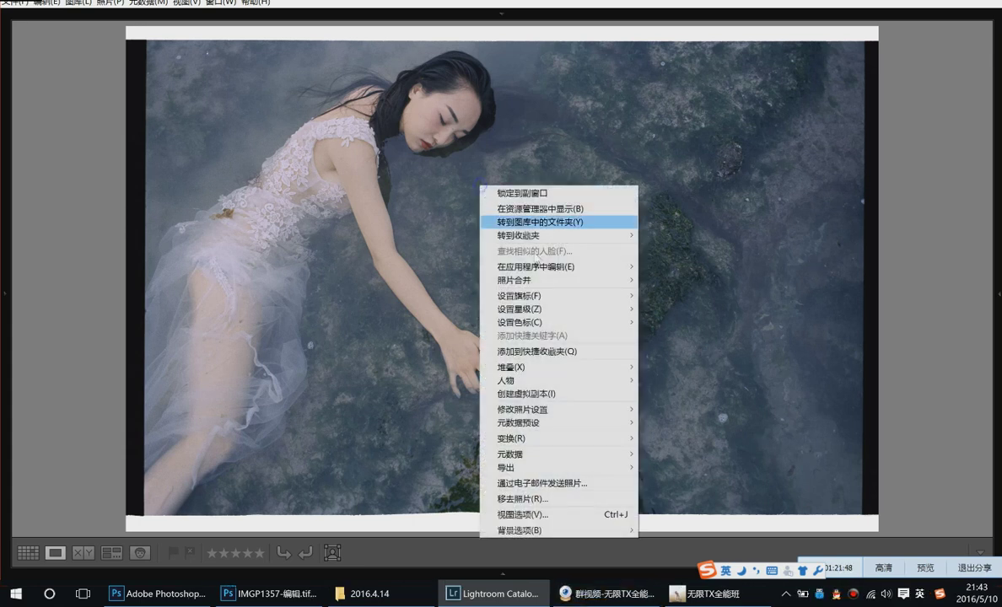
{"action": "left_click", "coordinate": [576, 351]}
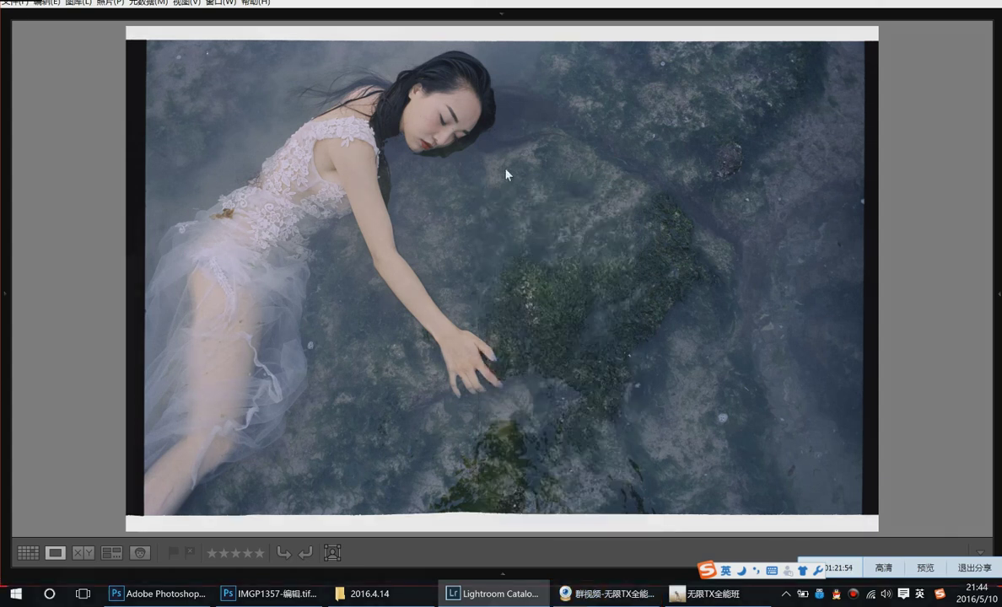
{"action": "key", "text": "f"}
{"action": "key", "text": "f"}
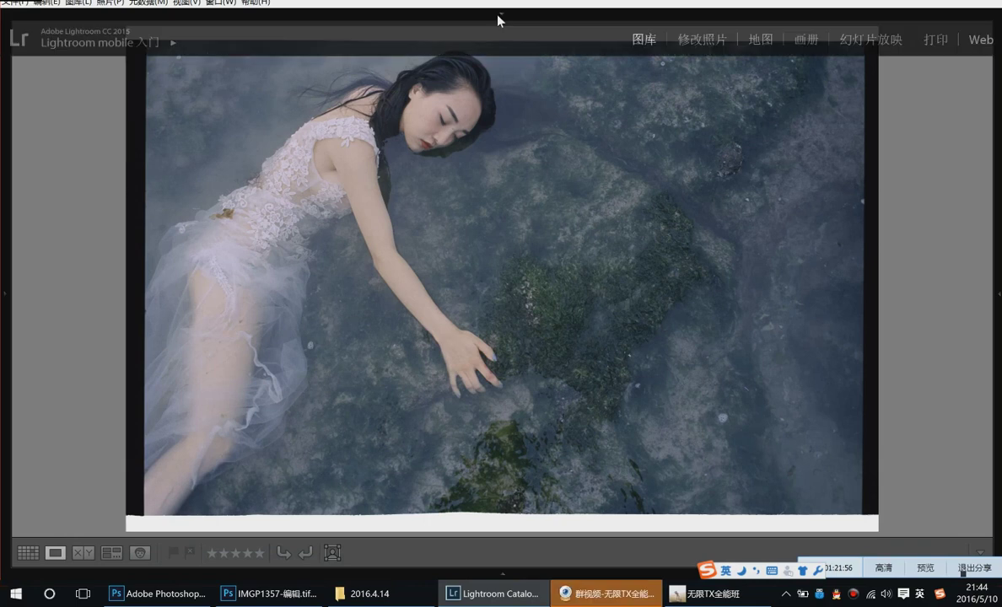
Open a copy of the photo with Lightroom adjustments in Photoshop CC 2015 and dock its window as a tab
{"action": "left_click", "coordinate": [708, 39]}
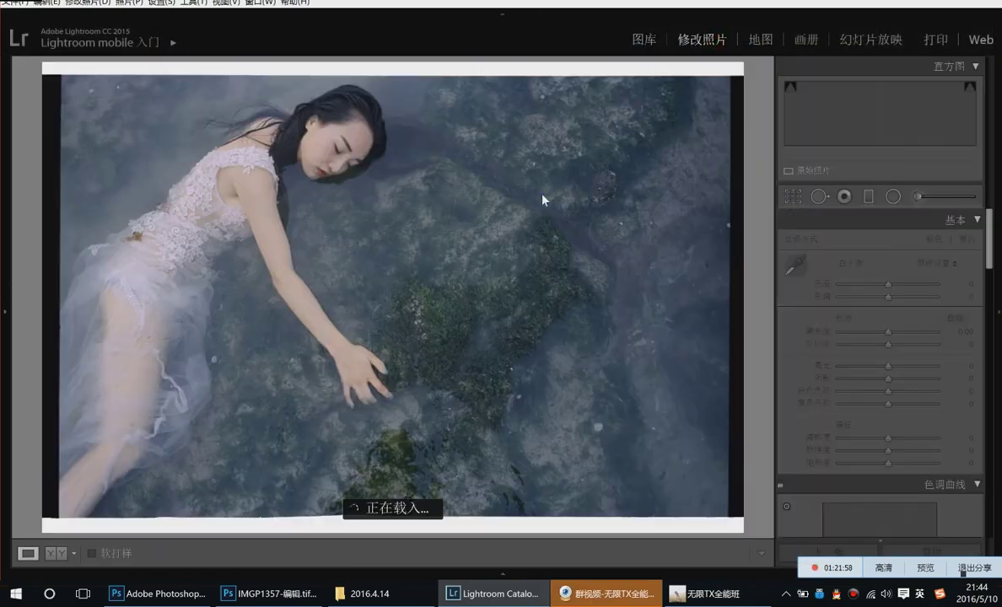
{"action": "right_click", "coordinate": [543, 196]}
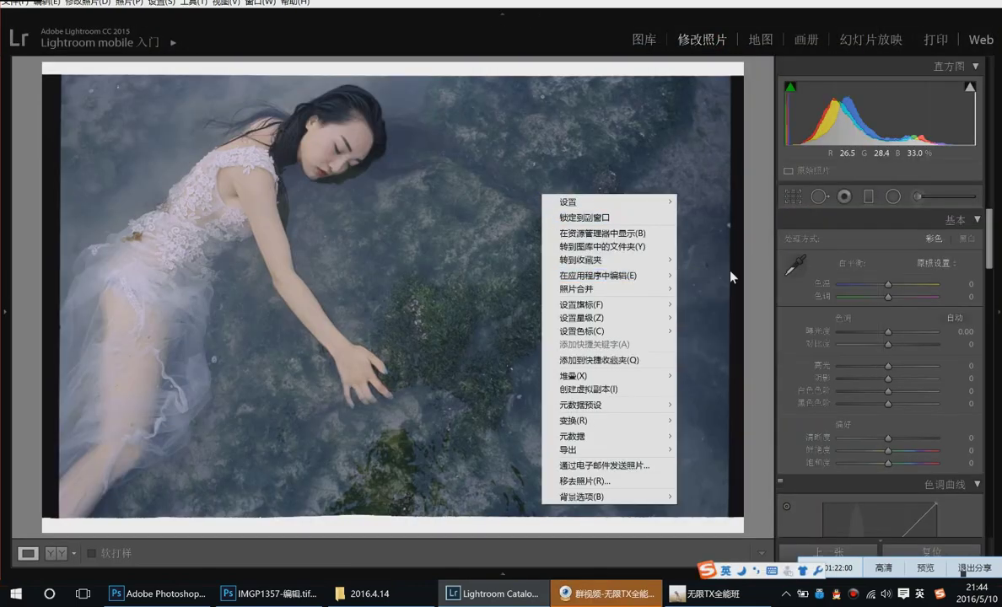
{"action": "mouse_move", "coordinate": [624, 275]}
{"action": "left_click", "coordinate": [708, 276]}
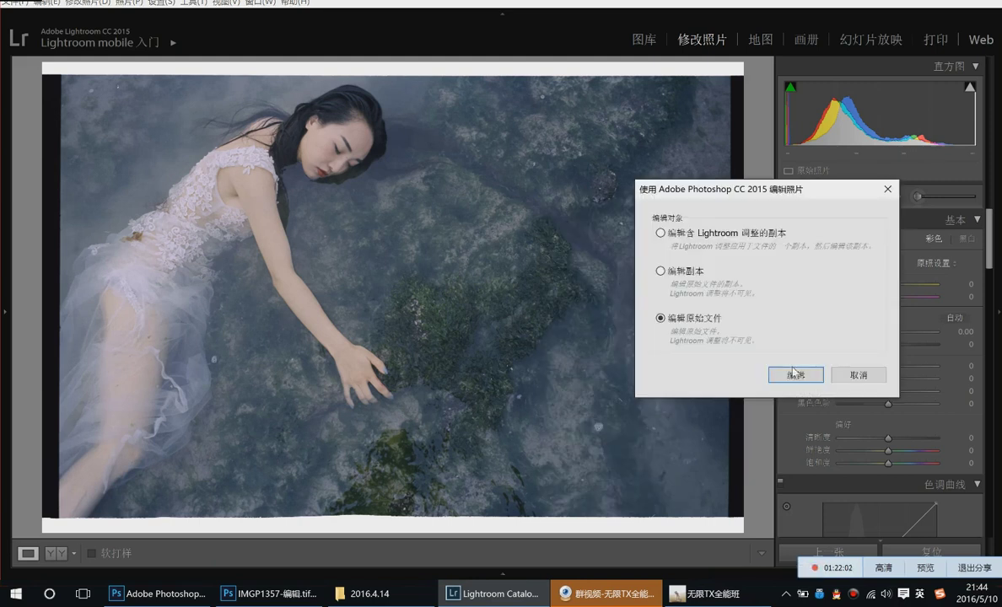
{"action": "left_click", "coordinate": [692, 239]}
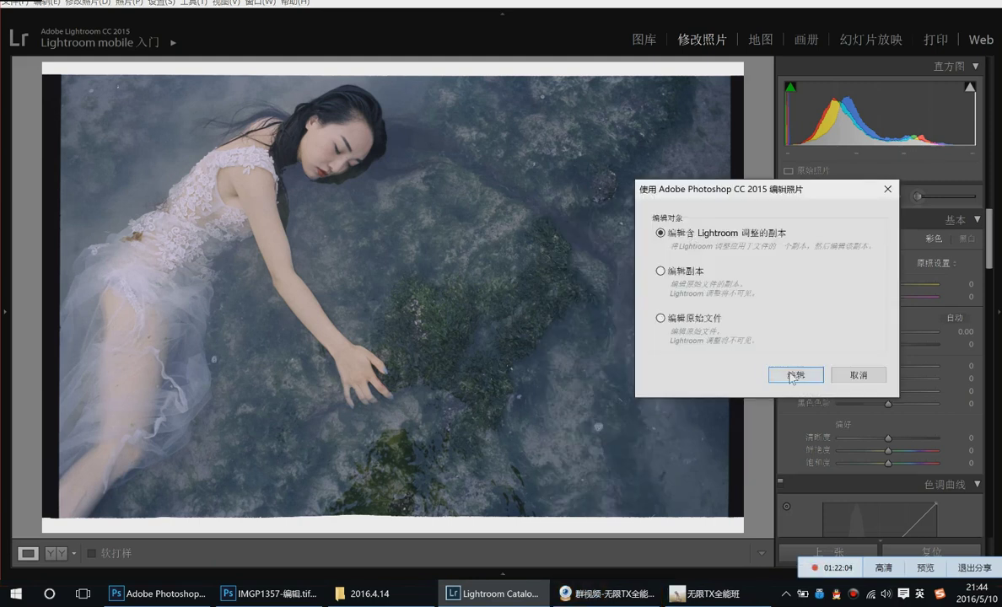
{"action": "left_click", "coordinate": [795, 374]}
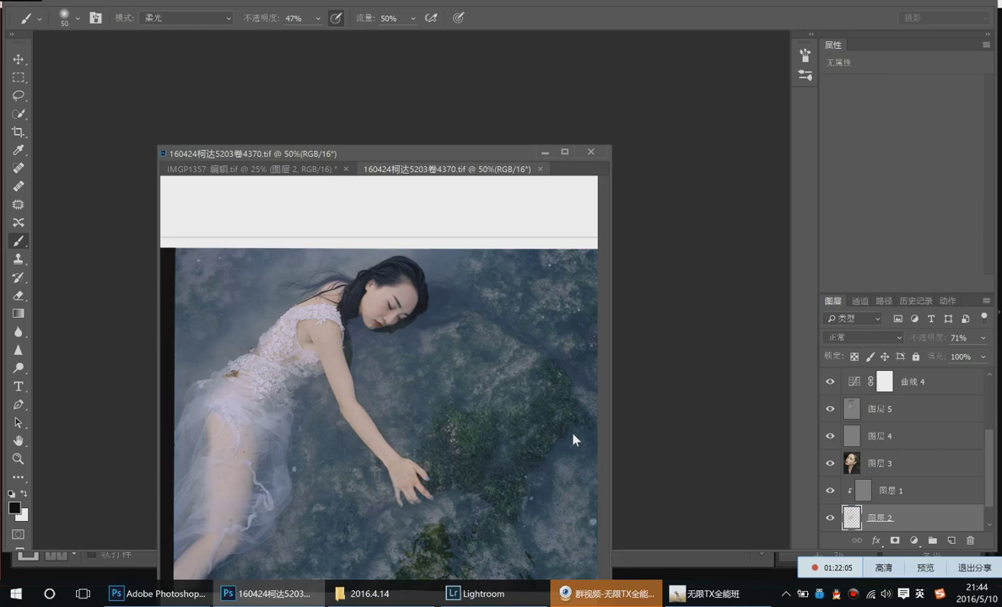
{"action": "left_click_drag", "start_coordinate": [397, 153], "coordinate": [436, 36]}
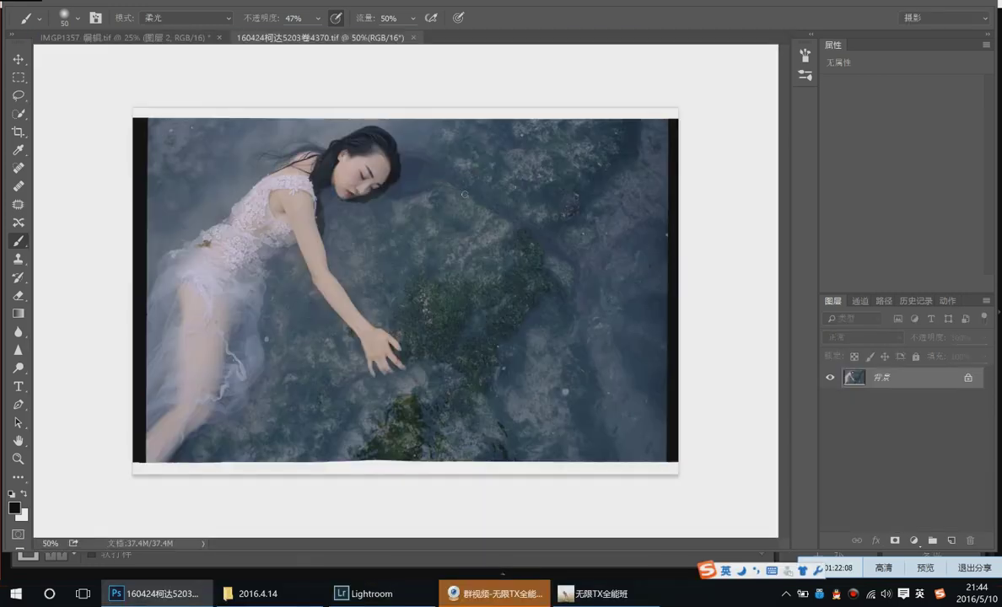
Crop the white and black film borders off all sides of the reaching woman's photo
{"action": "left_click", "coordinate": [17, 131]}
{"action": "left_click_drag", "start_coordinate": [132, 108], "coordinate": [144, 114]}
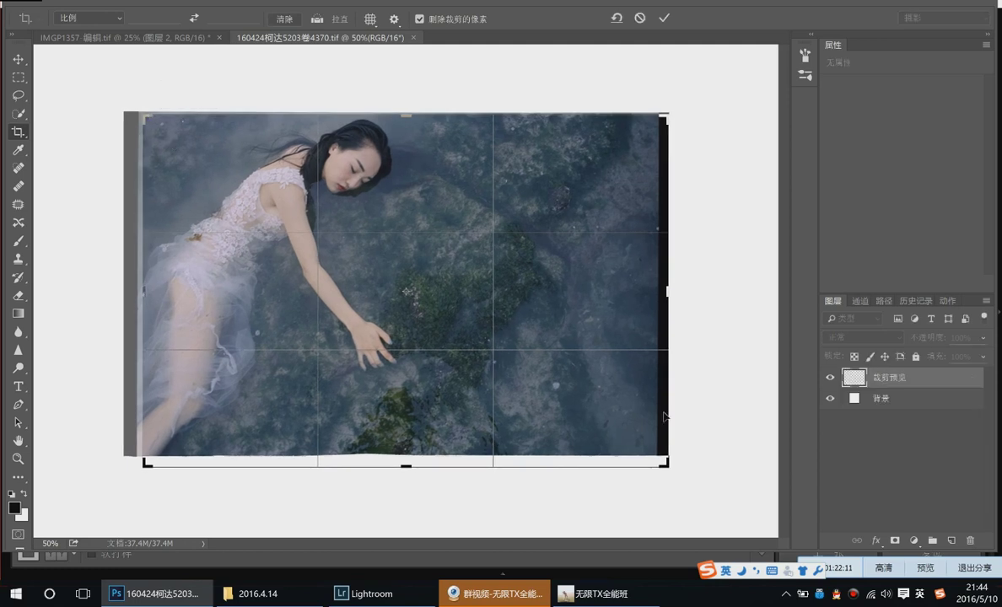
{"action": "left_click_drag", "start_coordinate": [670, 464], "coordinate": [672, 462]}
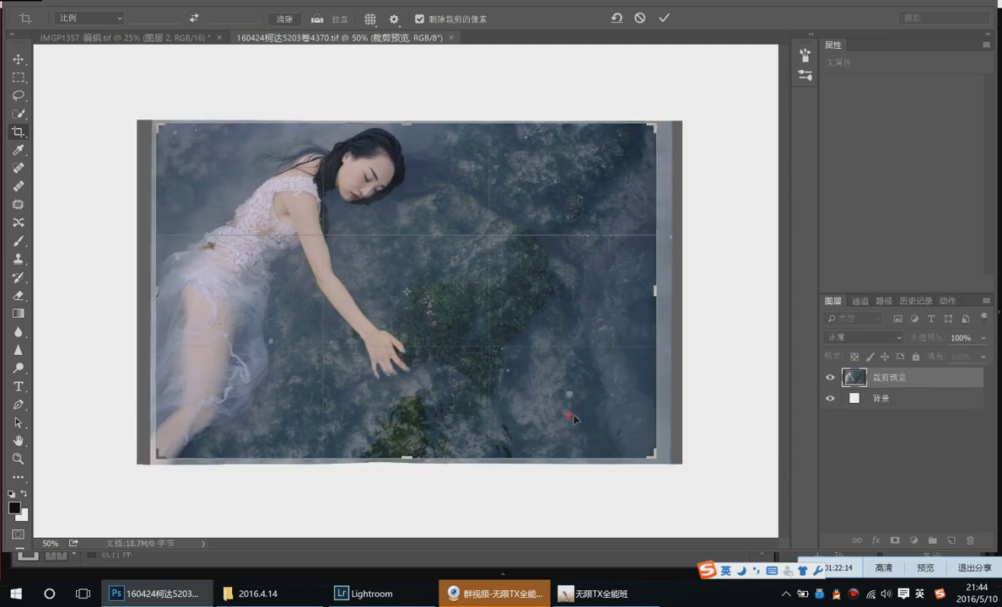
{"action": "key", "text": "Return"}
{"action": "key", "text": "z"}
{"action": "left_click", "coordinate": [459, 305]}
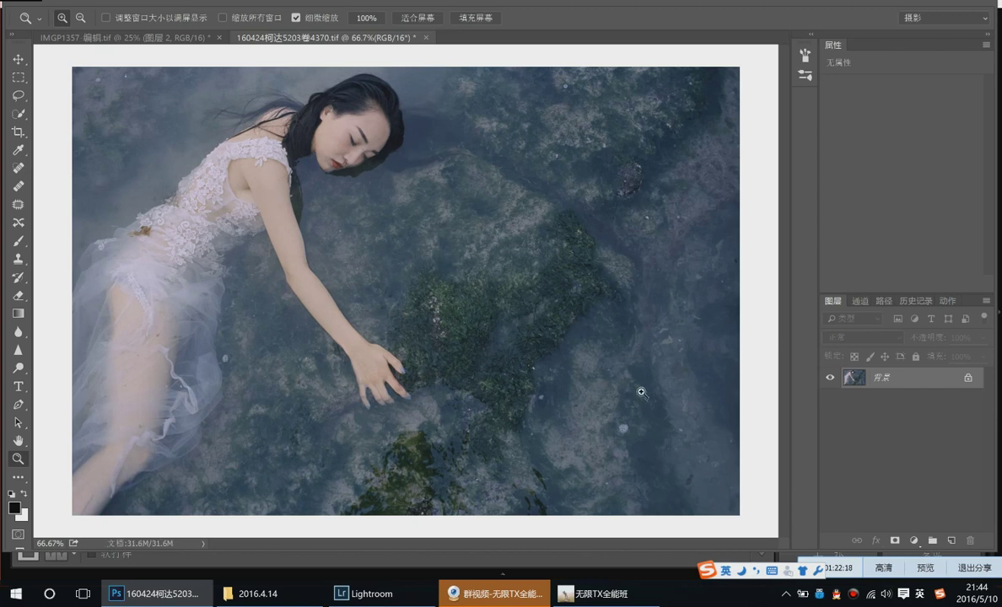
Add a Curves adjustment layer and pull the RGB curve's middle slightly down to darken the picture
{"action": "left_click", "coordinate": [913, 540]}
{"action": "left_click", "coordinate": [932, 351]}
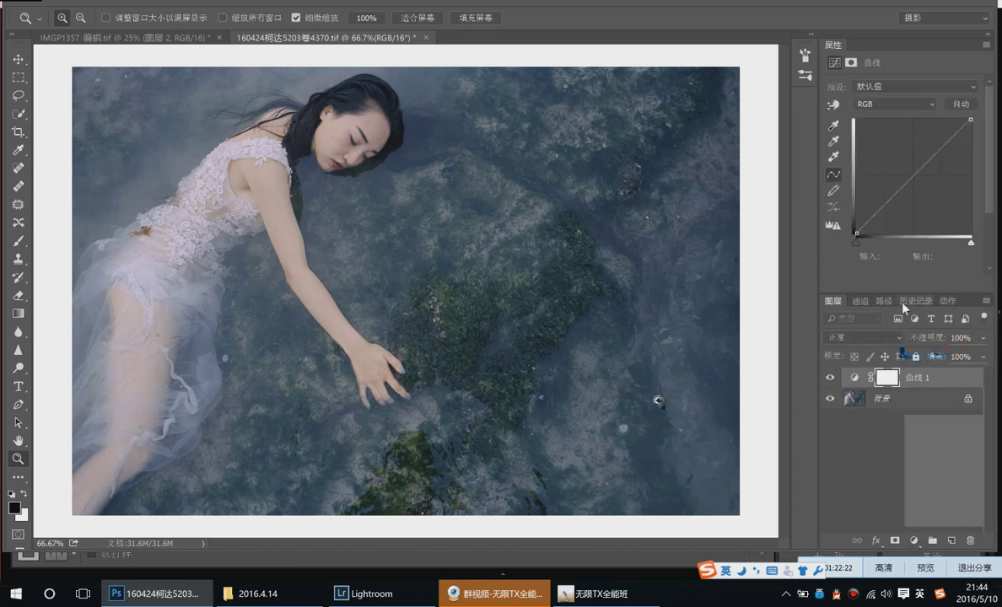
{"action": "left_click_drag", "start_coordinate": [658, 400], "coordinate": [666, 386]}
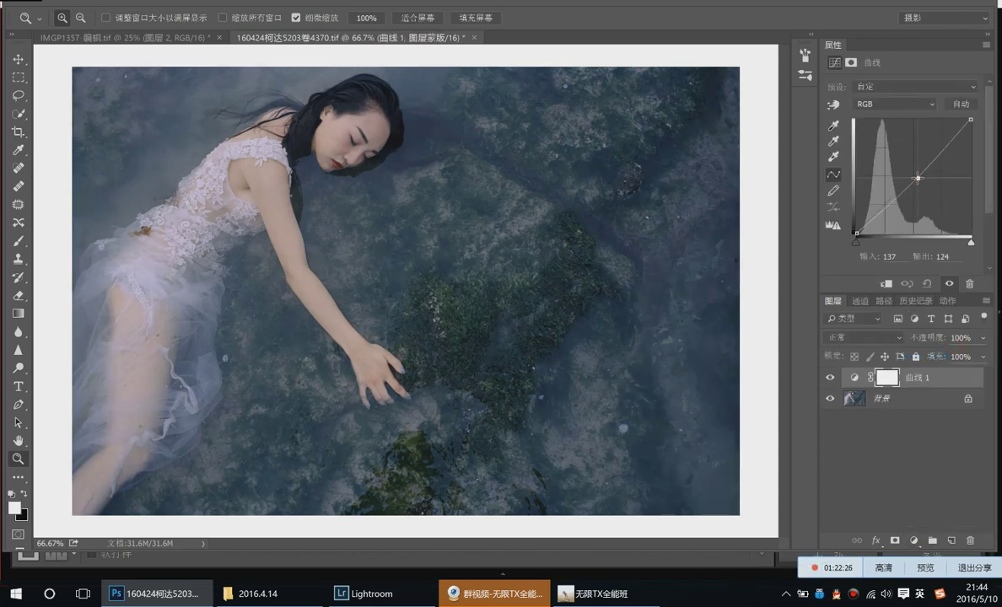
{"action": "left_click_drag", "start_coordinate": [917, 178], "coordinate": [915, 181]}
Prepare a black brush for the Curves layer's mask, with Normal mode, 100% flow and size 125
{"action": "left_click", "coordinate": [850, 63]}
{"action": "key", "text": "b"}
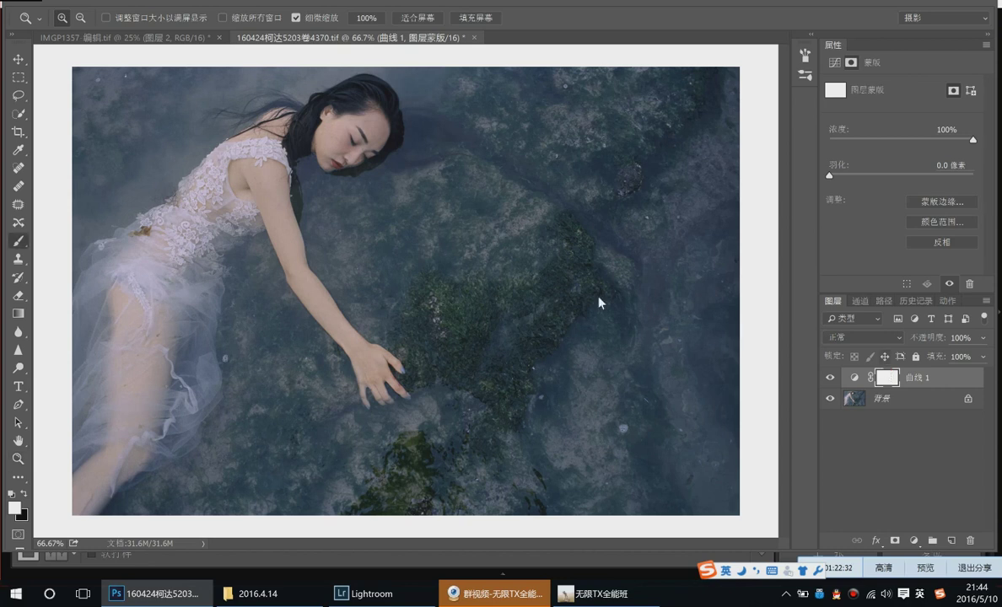
{"action": "key", "text": "x"}
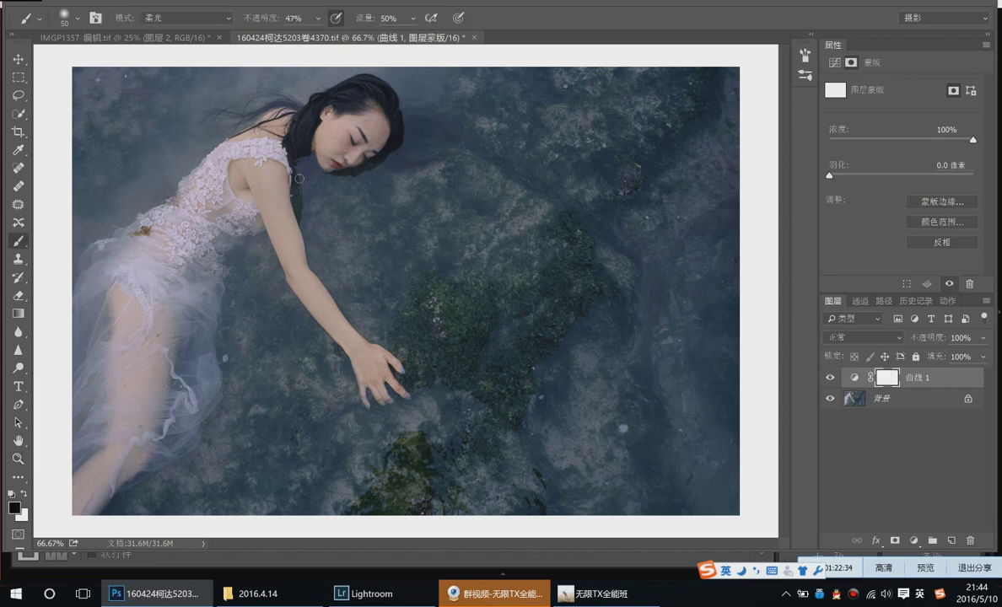
{"action": "key", "text": "bracketright"}
{"action": "key", "text": "bracketright"}
{"action": "key", "text": "bracketright"}
{"action": "key", "text": "bracketright"}
{"action": "key", "text": "bracketright"}
{"action": "key", "text": "bracketright"}
{"action": "left_click", "coordinate": [372, 123]}
{"action": "left_click", "coordinate": [224, 18]}
{"action": "left_click", "coordinate": [217, 31]}
{"action": "left_click", "coordinate": [411, 18]}
{"action": "left_click_drag", "start_coordinate": [411, 37], "coordinate": [448, 37]}
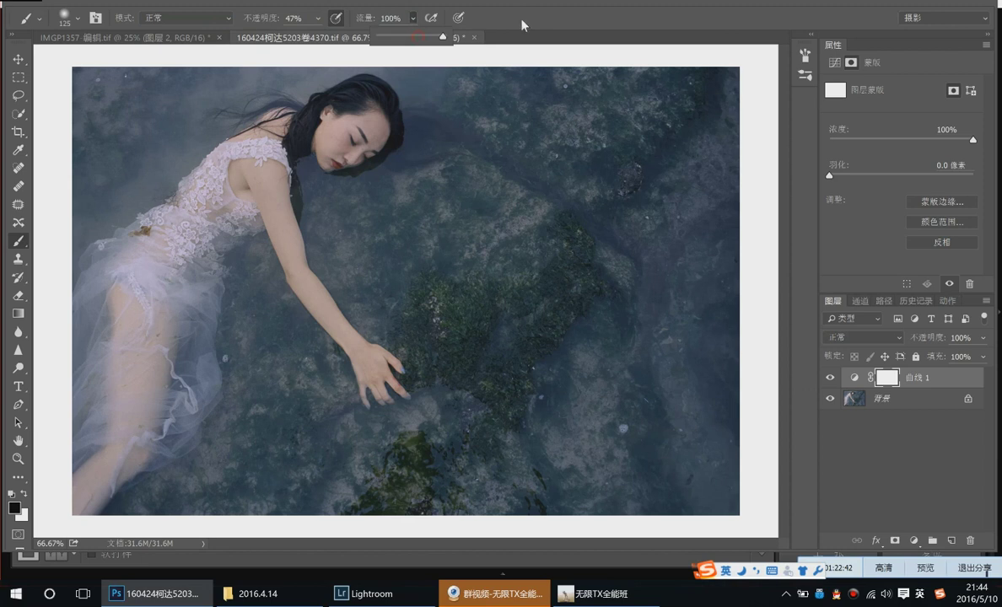
Mask the Curves darkening off the woman's face, shoulder, body and leg, enlarging the brush to 200
{"action": "left_click", "coordinate": [356, 149]}
{"action": "key", "text": "bracketright"}
{"action": "key", "text": "bracketright"}
{"action": "key", "text": "bracketright"}
{"action": "left_click", "coordinate": [347, 124]}
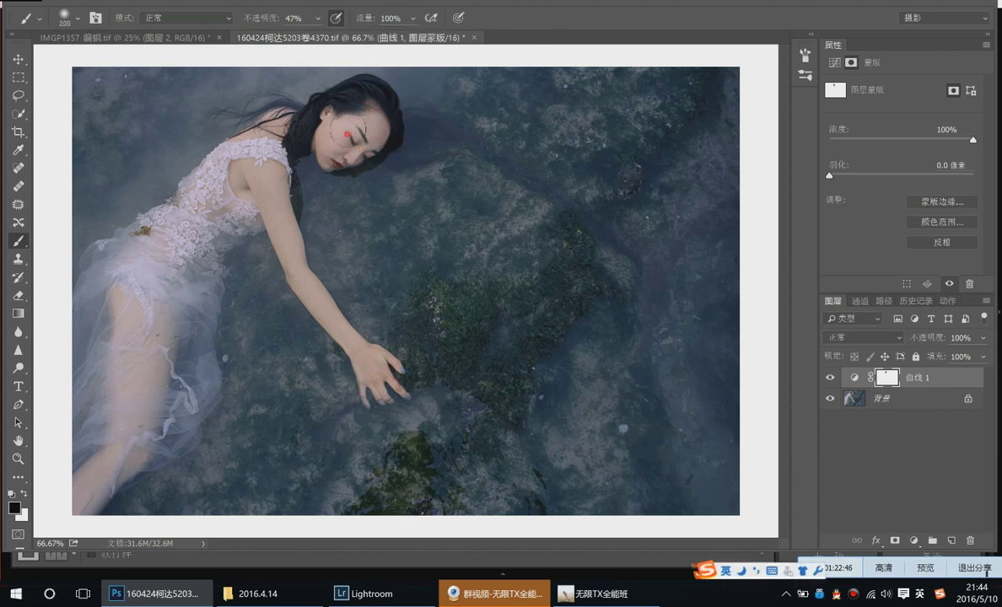
{"action": "left_click", "coordinate": [244, 164]}
{"action": "mouse_move", "coordinate": [255, 163]}
{"action": "left_mouse_down"}
{"action": "mouse_move", "coordinate": [138, 300]}
{"action": "mouse_move", "coordinate": [114, 397]}
{"action": "mouse_move", "coordinate": [125, 406]}
{"action": "mouse_move", "coordinate": [122, 438]}
{"action": "left_mouse_up"}
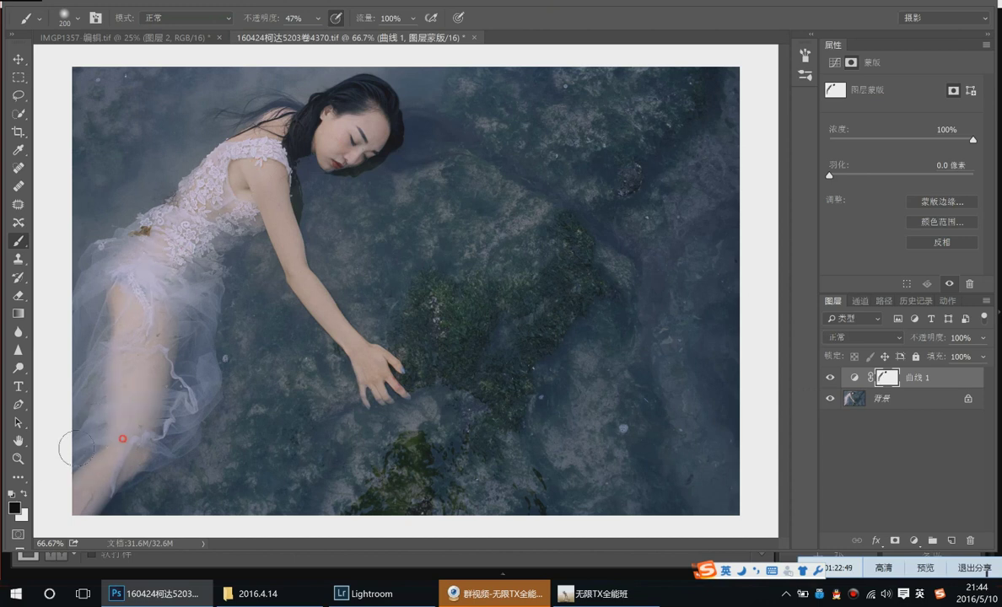
Mask the darkening off the woman's shoulder, arm and hand with the brush reduced to 70, and reset its size to 125
{"action": "key", "text": "bracketleft"}
{"action": "key", "text": "bracketleft"}
{"action": "key", "text": "bracketleft"}
{"action": "key", "text": "bracketleft"}
{"action": "key", "text": "bracketleft"}
{"action": "left_click_drag", "start_coordinate": [253, 172], "coordinate": [278, 197]}
{"action": "key", "text": "bracketleft"}
{"action": "key", "text": "bracketleft"}
{"action": "left_click", "coordinate": [373, 371]}
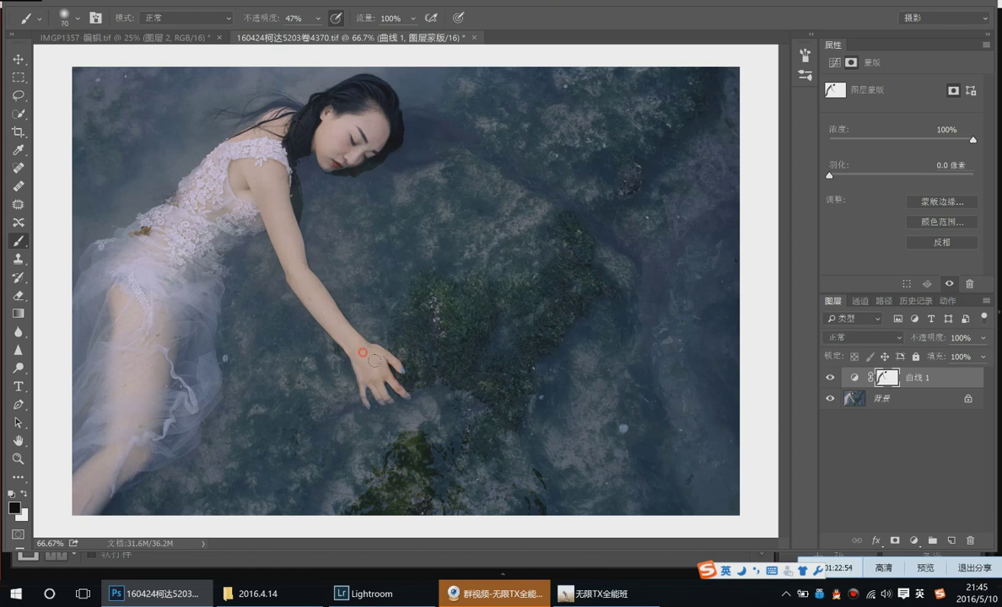
{"action": "key", "text": "bracketright"}
{"action": "key", "text": "bracketright"}
{"action": "key", "text": "bracketright"}
{"action": "key", "text": "bracketright"}
Compare the picture with the Curves adjustment layer hidden and shown
{"action": "left_click", "coordinate": [832, 379]}
{"action": "left_click", "coordinate": [833, 378]}
{"action": "left_click", "coordinate": [833, 378]}
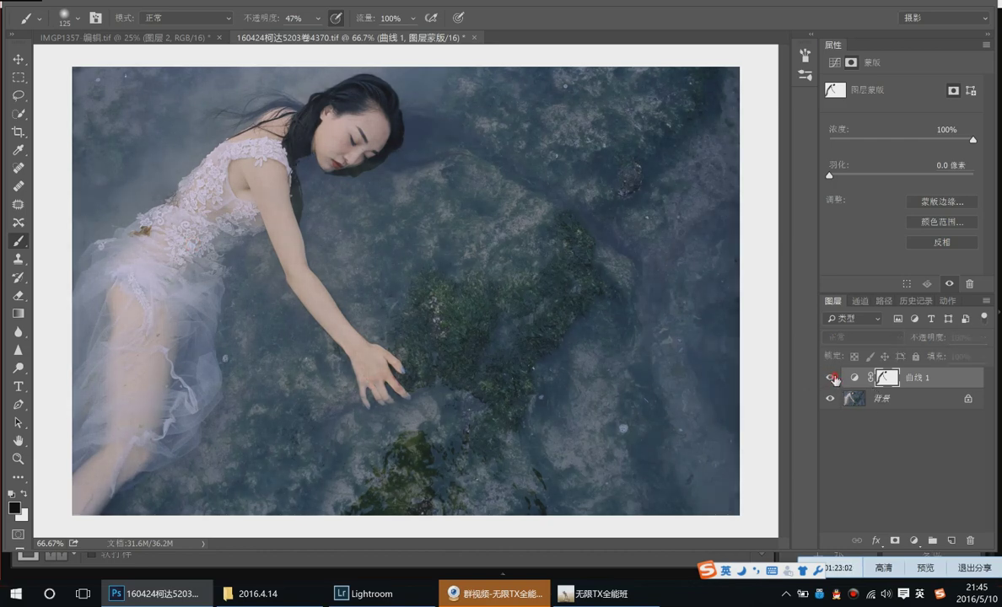
{"action": "left_click", "coordinate": [833, 378]}
Add a Selective Color adjustment layer and set its yellows to magenta -10% and yellow +21%
{"action": "left_click", "coordinate": [920, 548]}
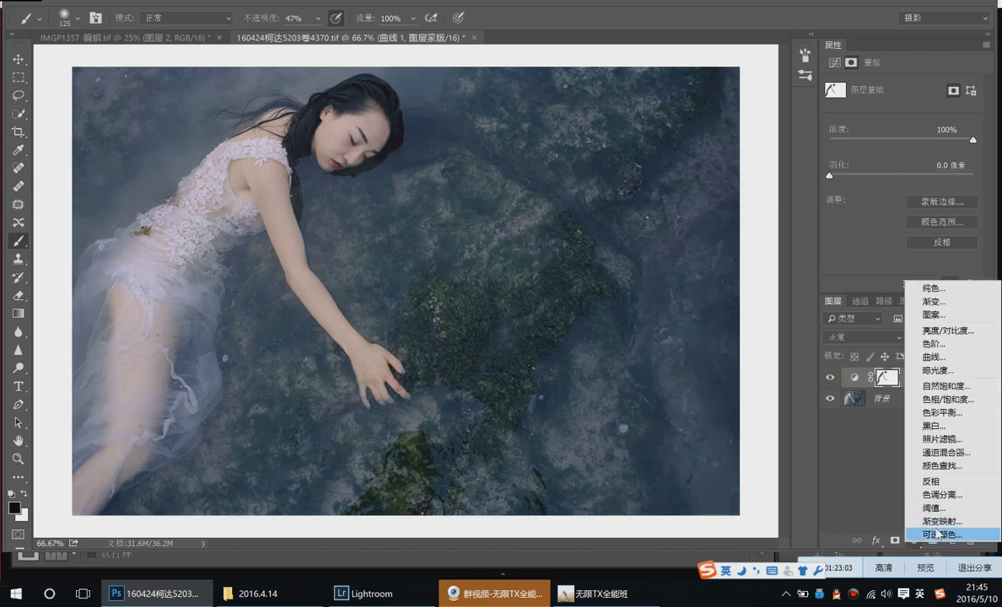
{"action": "left_click", "coordinate": [940, 533]}
{"action": "left_click", "coordinate": [877, 104]}
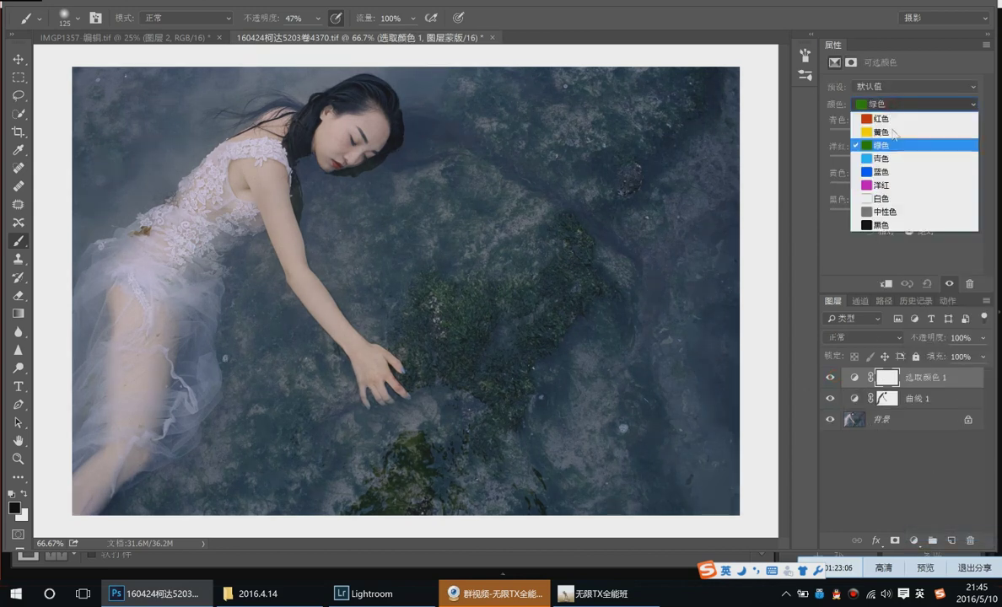
{"action": "left_click", "coordinate": [877, 125]}
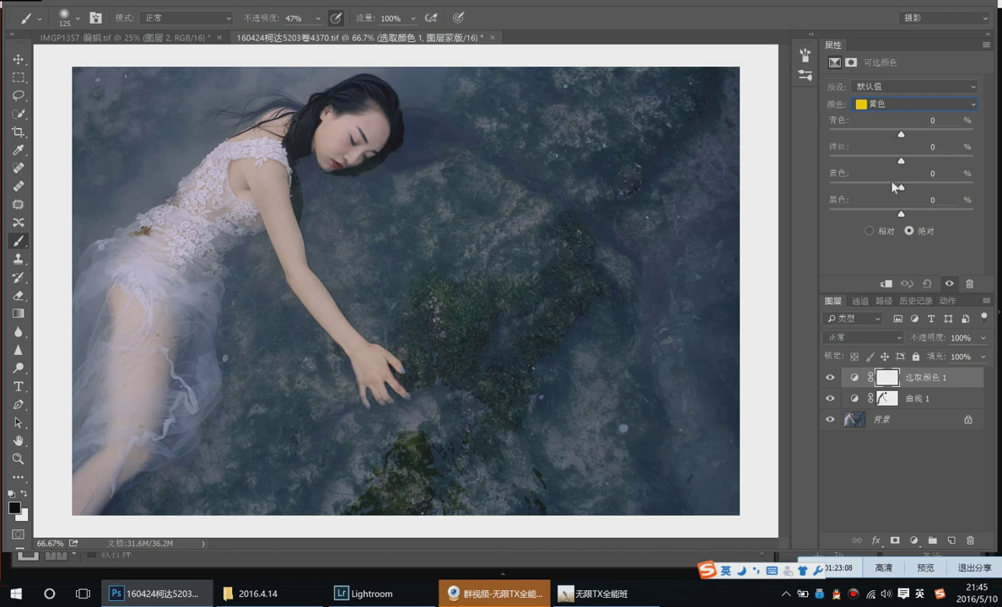
{"action": "left_click_drag", "start_coordinate": [903, 168], "coordinate": [868, 188]}
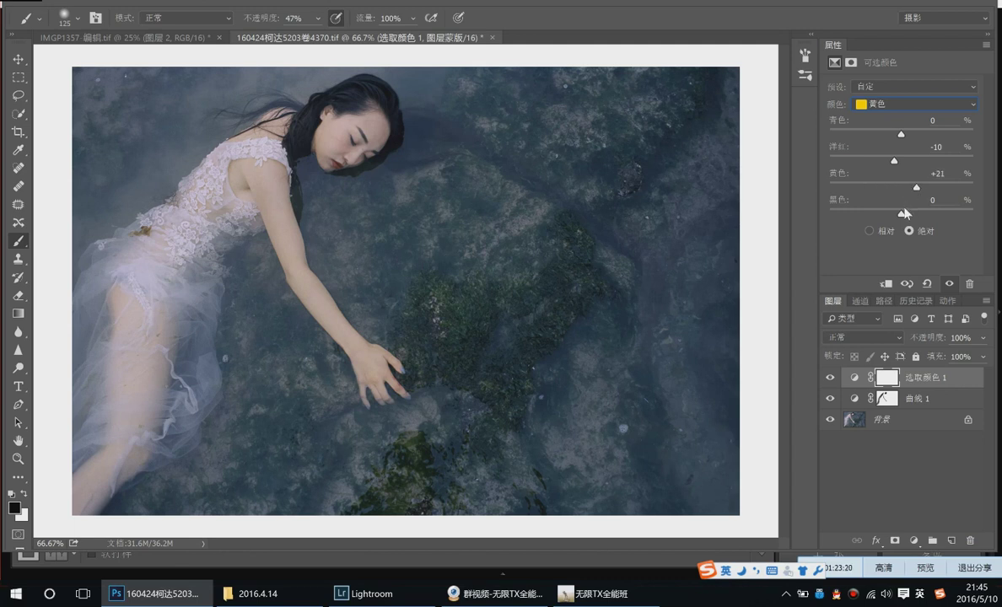
Set the Selective Color layer's reds to cyan +9%, magenta -4%, yellow +3% and black -10%
{"action": "left_click", "coordinate": [891, 105]}
{"action": "left_click", "coordinate": [892, 118]}
{"action": "mouse_move", "coordinate": [888, 160]}
{"action": "left_mouse_down"}
{"action": "mouse_move", "coordinate": [912, 186]}
{"action": "mouse_move", "coordinate": [892, 216]}
{"action": "left_mouse_up"}
{"action": "left_click", "coordinate": [898, 212]}
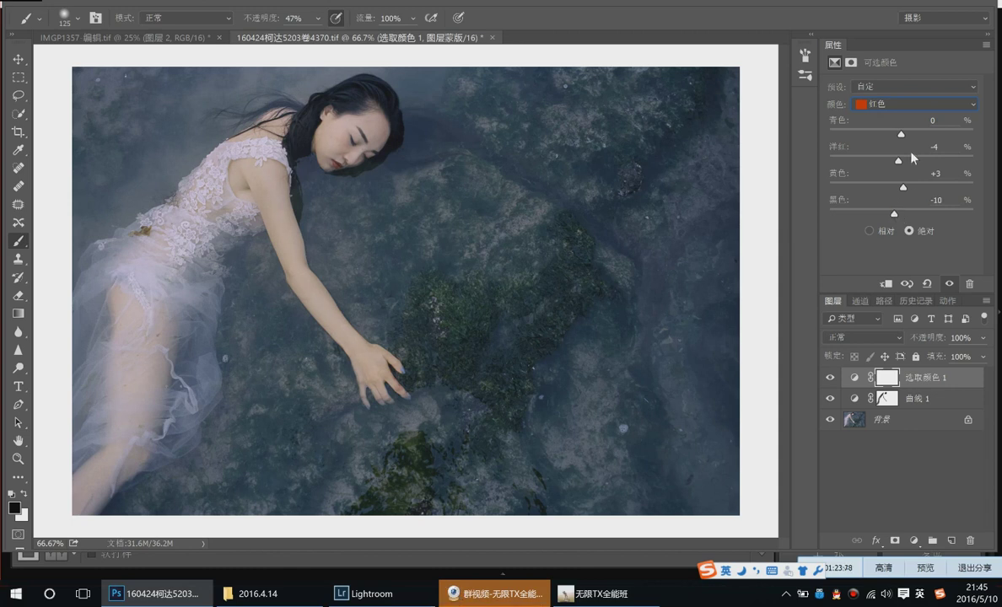
{"action": "mouse_move", "coordinate": [920, 134]}
{"action": "left_mouse_down"}
{"action": "mouse_move", "coordinate": [933, 132]}
{"action": "mouse_move", "coordinate": [910, 140]}
{"action": "left_mouse_up"}
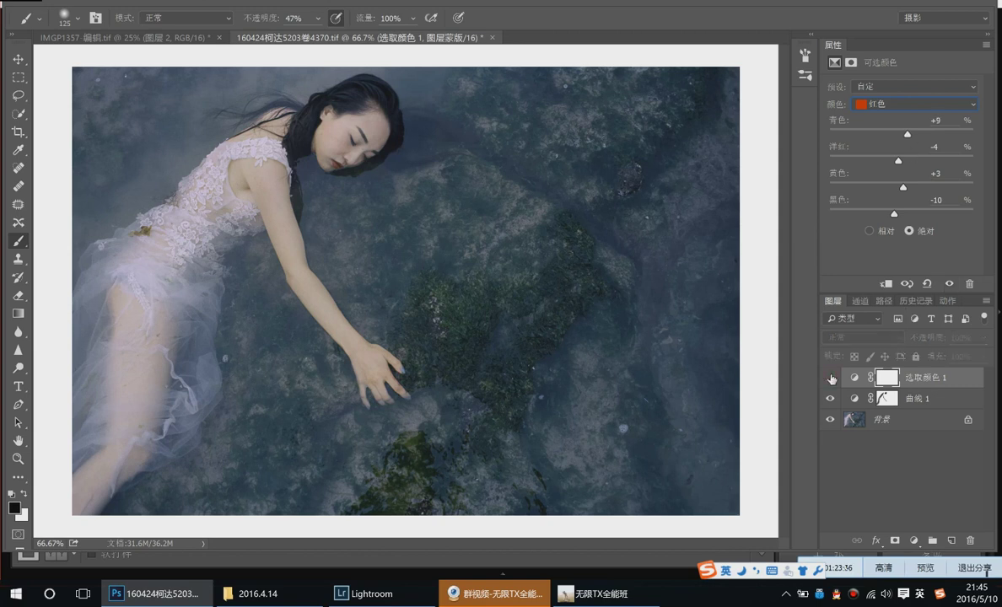
Add a Color Balance adjustment layer, set its highlights' yellow-blue value to -4 and fine-tune their cyan-red balance
{"action": "left_click", "coordinate": [913, 539]}
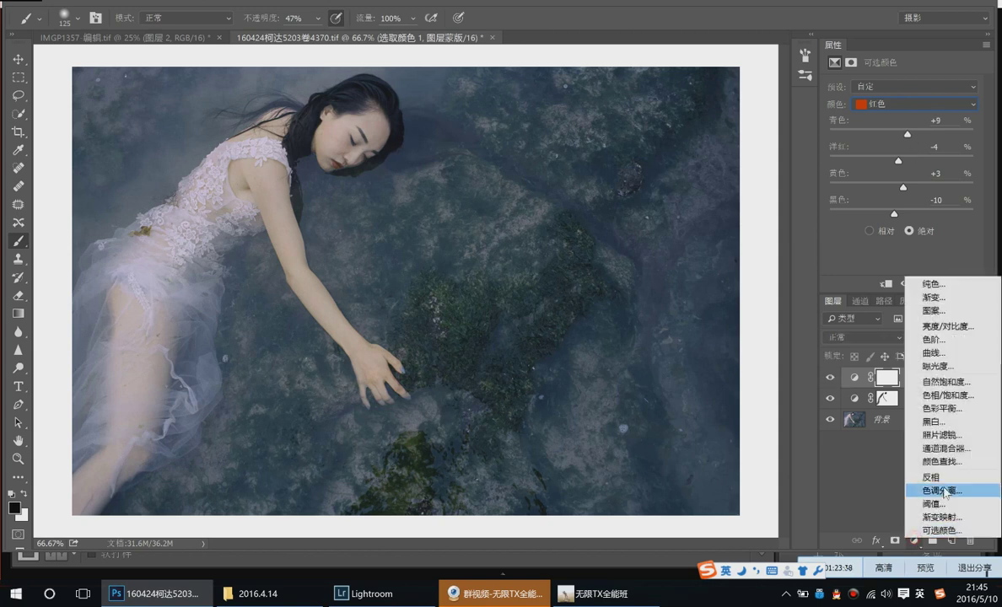
{"action": "left_click", "coordinate": [953, 408]}
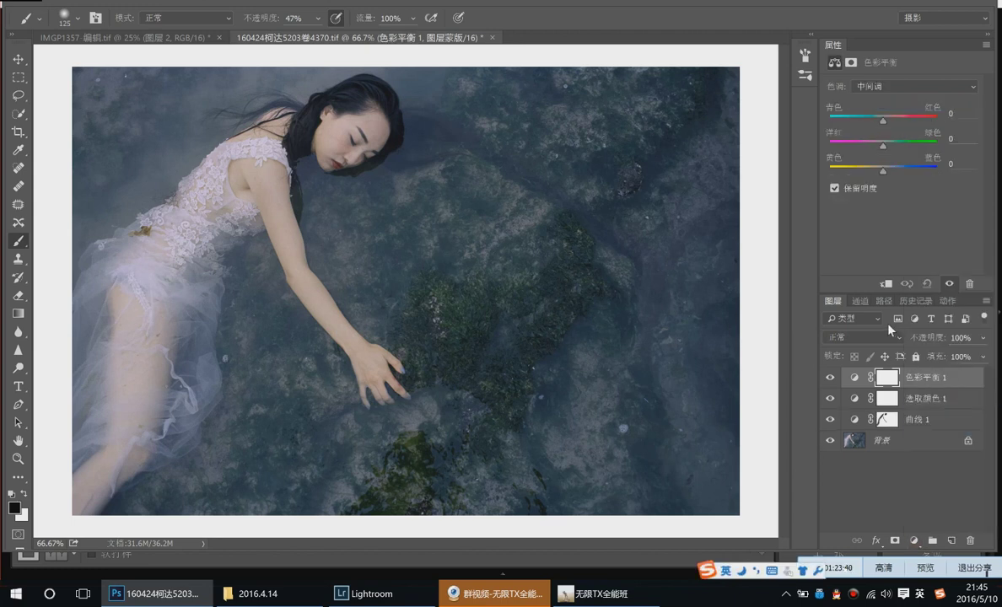
{"action": "left_click", "coordinate": [893, 87]}
{"action": "left_click", "coordinate": [891, 119]}
{"action": "left_click_drag", "start_coordinate": [883, 170], "coordinate": [881, 173]}
{"action": "left_click_drag", "start_coordinate": [883, 120], "coordinate": [885, 122]}
Set the Color Balance layer's shadows to cyan-red +1, magenta-green +1 and yellow-blue +3
{"action": "left_click", "coordinate": [910, 86]}
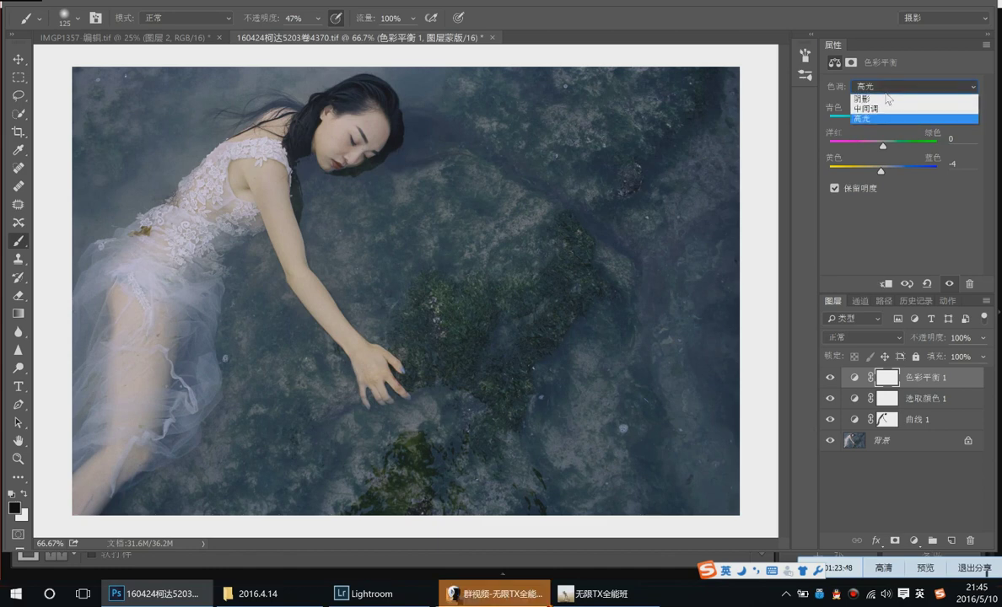
{"action": "left_click", "coordinate": [869, 94]}
{"action": "left_click", "coordinate": [890, 168]}
{"action": "left_click_drag", "start_coordinate": [891, 171], "coordinate": [884, 171]}
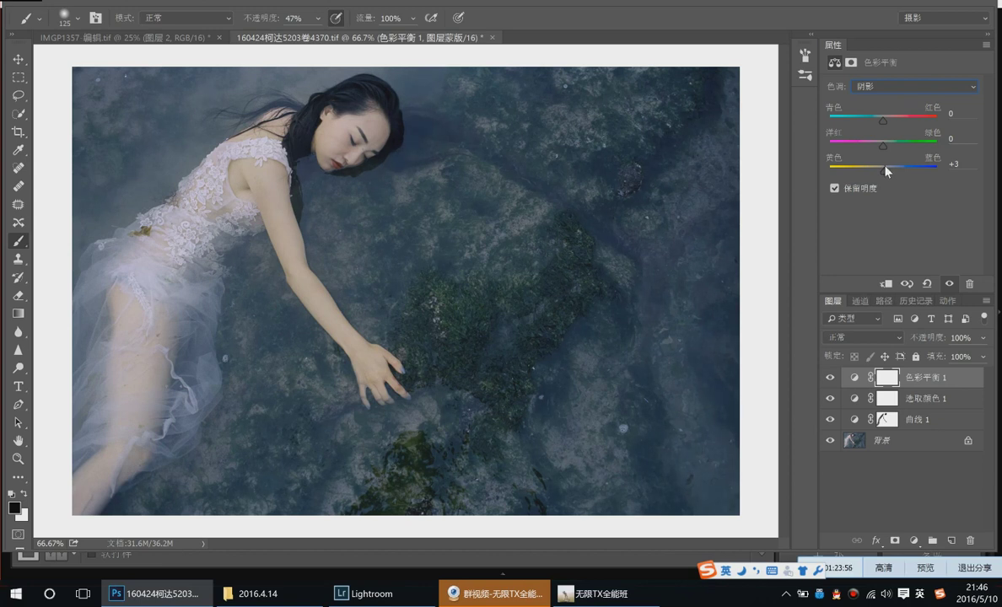
{"action": "left_click_drag", "start_coordinate": [882, 121], "coordinate": [886, 145]}
{"action": "left_click_drag", "start_coordinate": [884, 143], "coordinate": [883, 144]}
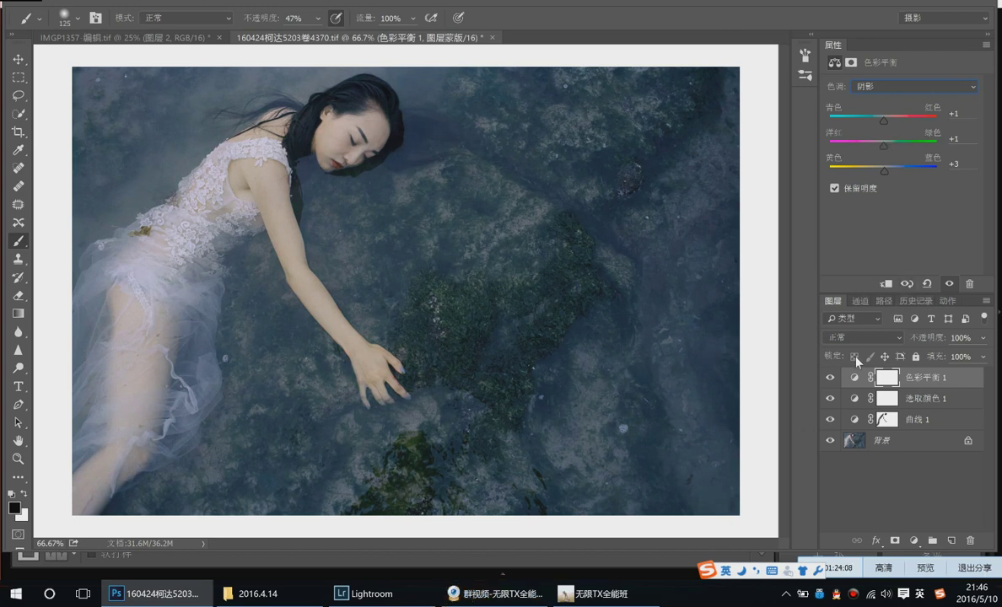
{"action": "left_click", "coordinate": [830, 381]}
{"action": "key", "text": "ctrl+minus"}
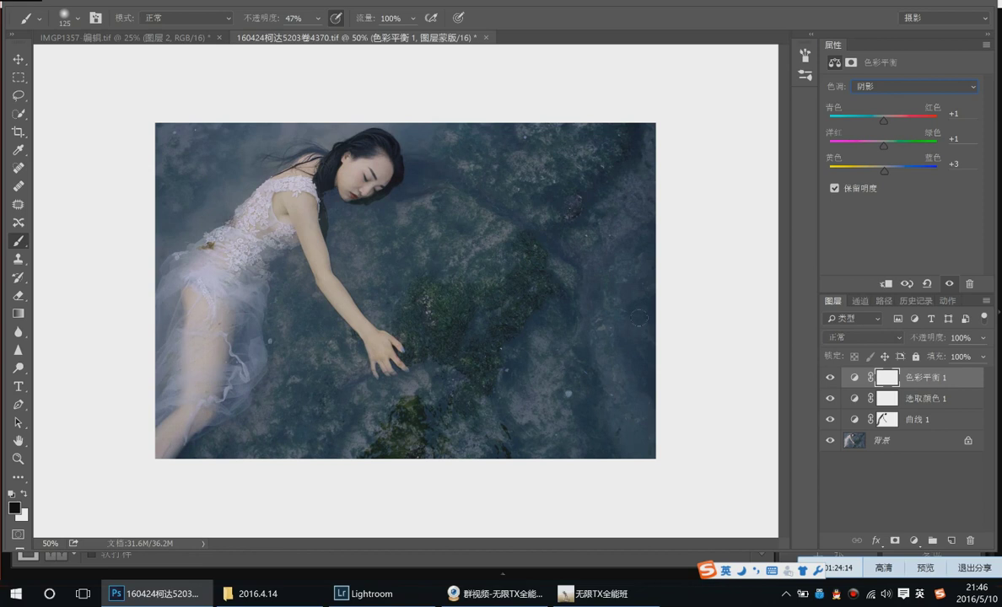
Reduce the Selective Color adjustment layer's opacity to 35%
{"action": "left_click", "coordinate": [832, 400]}
{"action": "left_click", "coordinate": [983, 338]}
{"action": "left_click_drag", "start_coordinate": [980, 355], "coordinate": [941, 361]}
{"action": "left_click", "coordinate": [941, 358]}
{"action": "left_click_drag", "start_coordinate": [943, 361], "coordinate": [944, 361]}
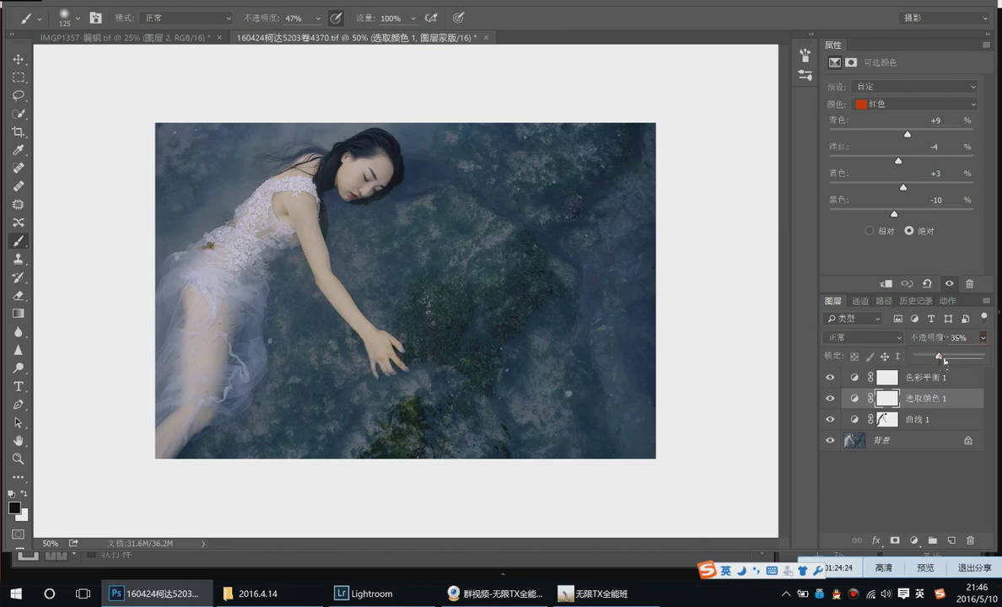
Switch to the class group chat and read the recent messages
{"action": "left_click", "coordinate": [629, 592]}
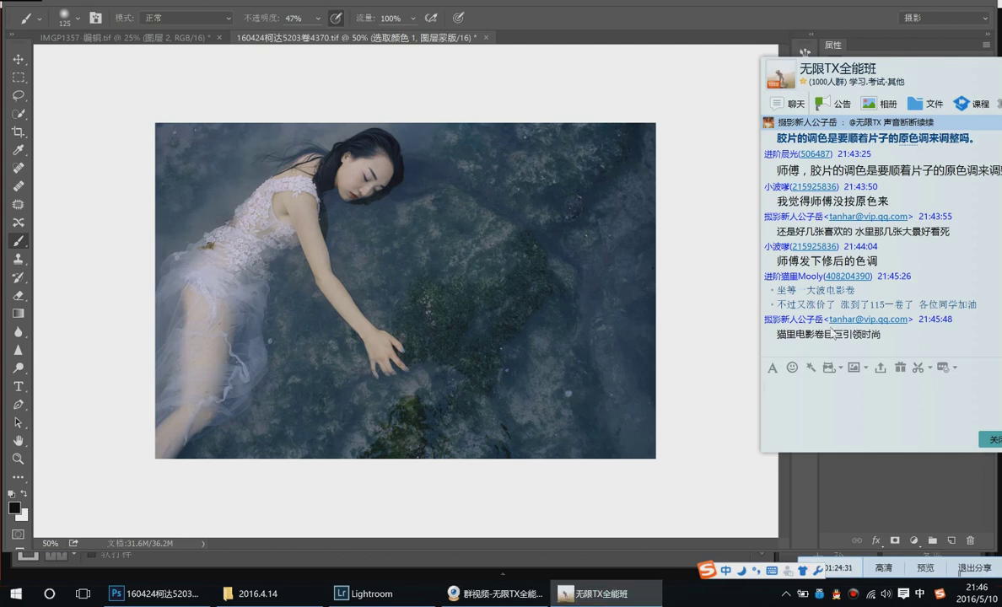
{"action": "scroll", "coordinate": [833, 333], "scroll_direction": "up", "scroll_amount": 2}
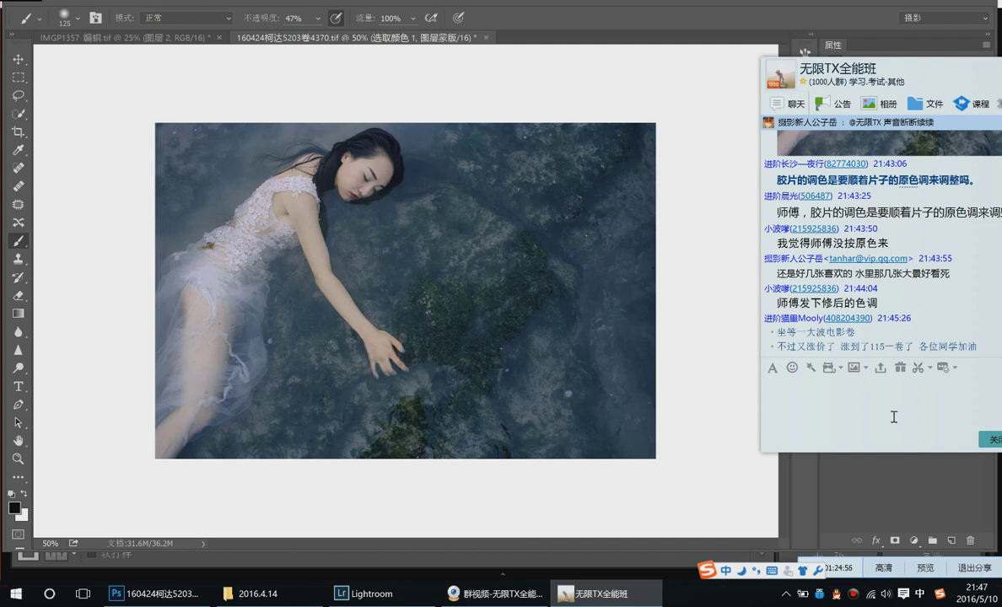
Return to Photoshop and compare the photo with its adjustment layers hidden and shown
{"action": "left_click", "coordinate": [919, 495]}
{"action": "mouse_move", "coordinate": [831, 419]}
{"action": "left_mouse_down"}
{"action": "mouse_move", "coordinate": [832, 392]}
{"action": "mouse_move", "coordinate": [829, 420]}
{"action": "left_mouse_up"}
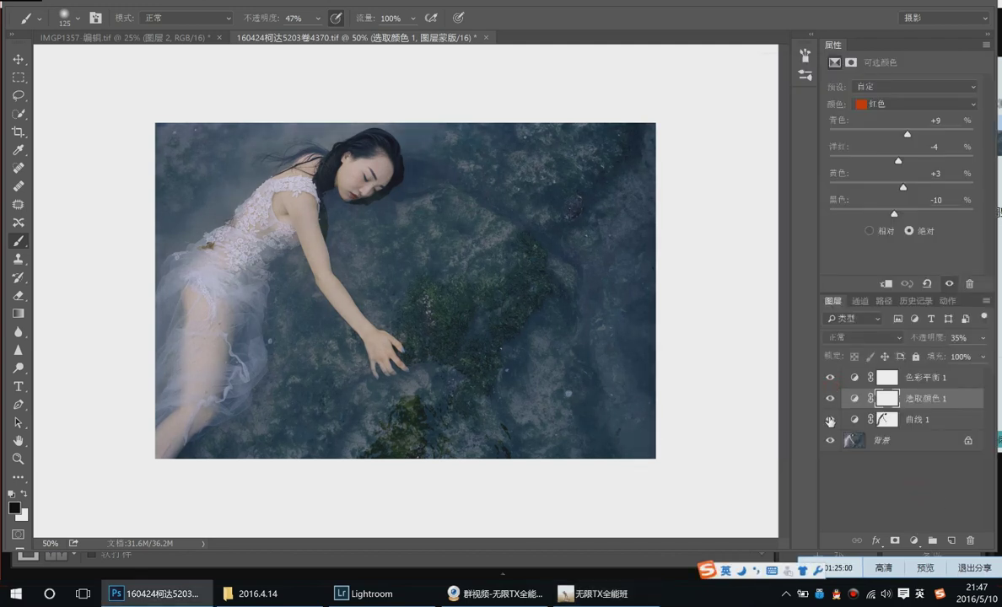
{"action": "left_click_drag", "start_coordinate": [831, 377], "coordinate": [831, 421]}
Switch to Lightroom's Library and compare the original scan of the reaching woman with its finished dark-blue version
{"action": "left_click", "coordinate": [257, 594]}
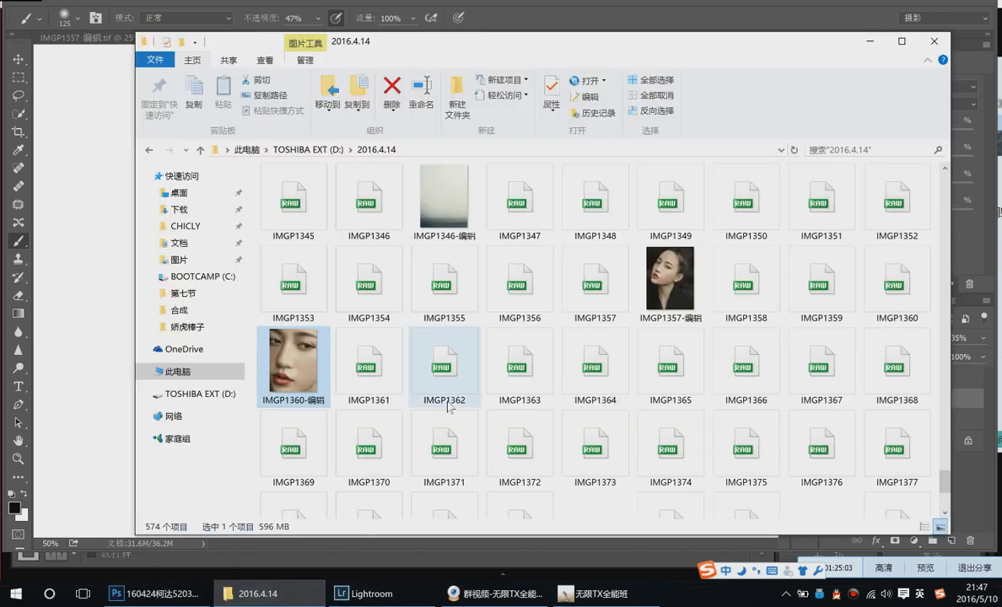
{"action": "left_click", "coordinate": [379, 593]}
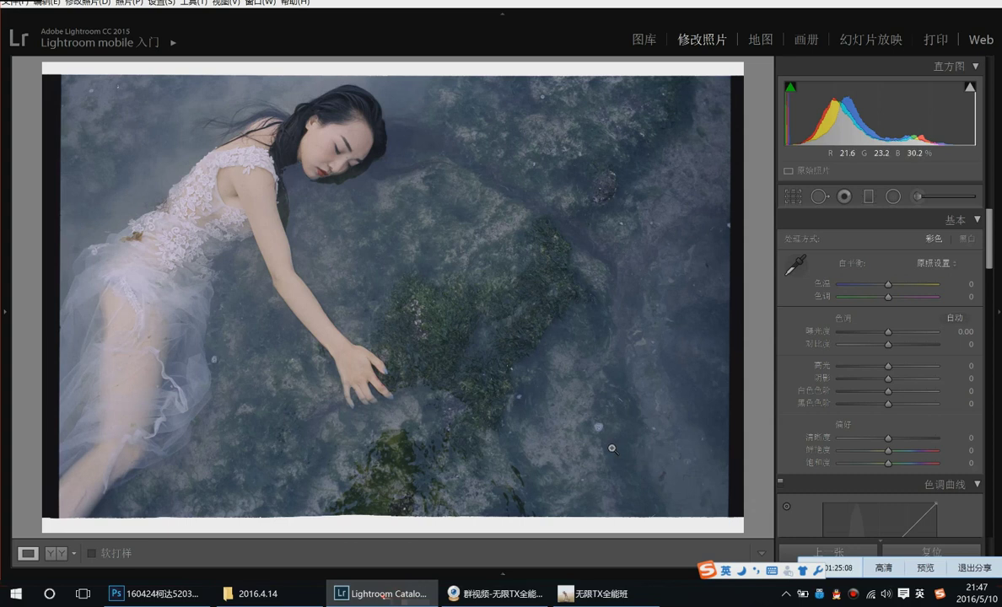
{"action": "left_click", "coordinate": [651, 39]}
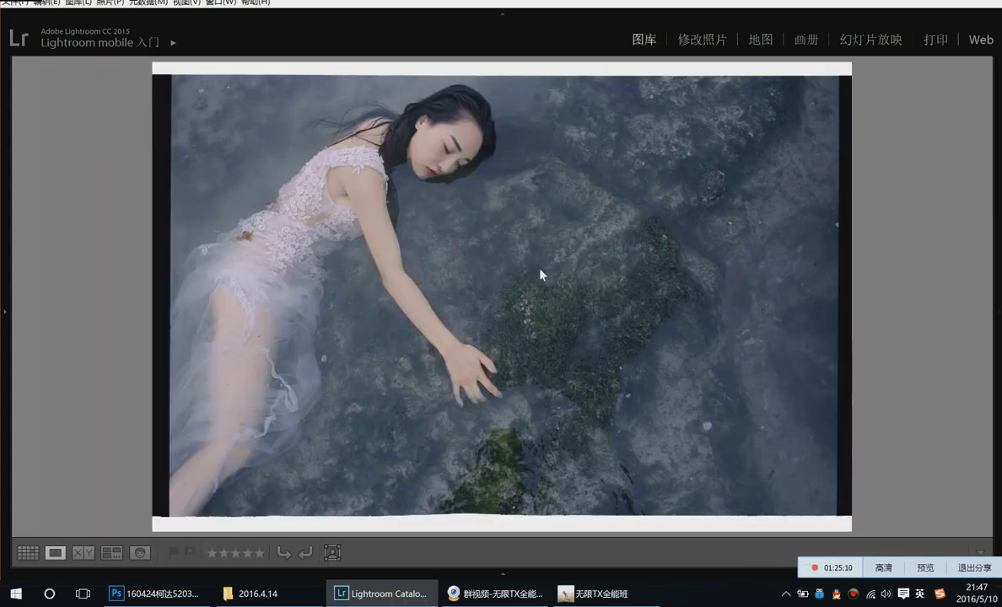
{"action": "key", "text": "Right"}
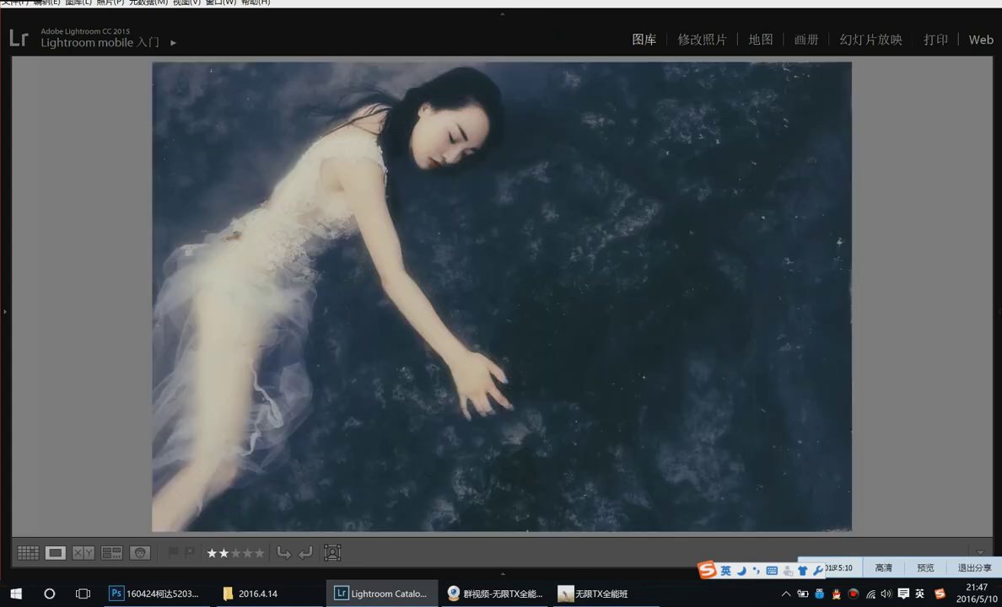
{"action": "key", "text": "Left"}
{"action": "key", "text": "Right"}
{"action": "key", "text": "Left"}
{"action": "key", "text": "Right"}
{"action": "key", "text": "Left"}
{"action": "key", "text": "Right"}
{"action": "key", "text": "Left"}
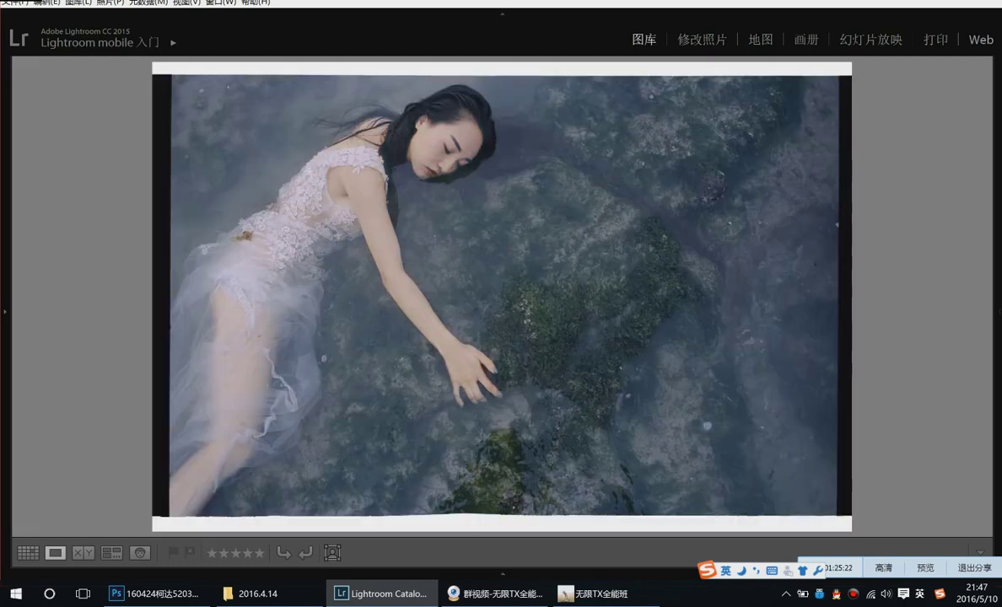
{"action": "key", "text": "Right"}
Find the graded photo of the woman lying on dark purple rocks and open it for editing in Adobe Photoshop CC 2015
{"action": "key", "text": "Right"}
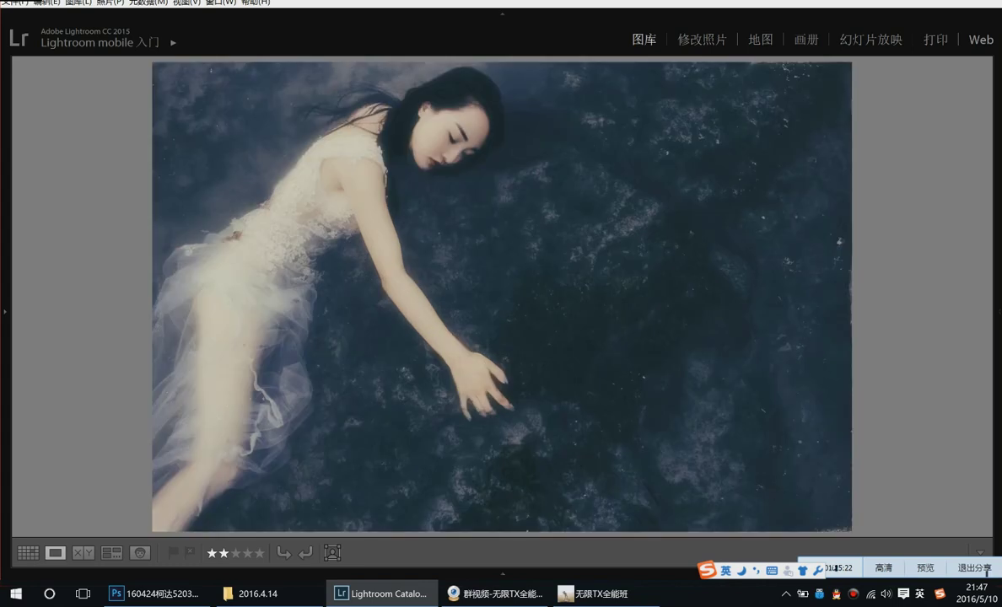
{"action": "key", "text": "Right"}
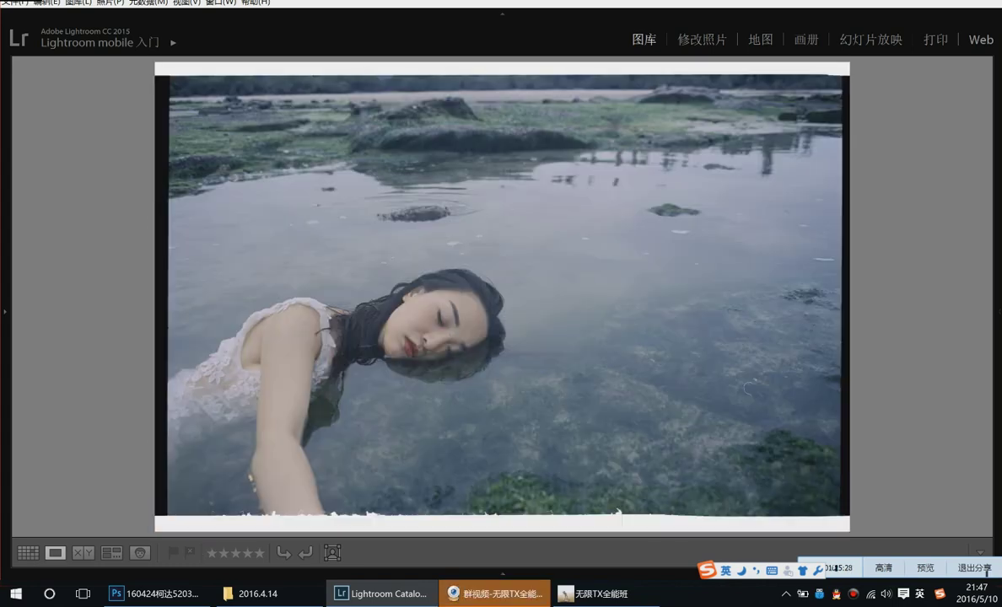
{"action": "key", "text": "Left"}
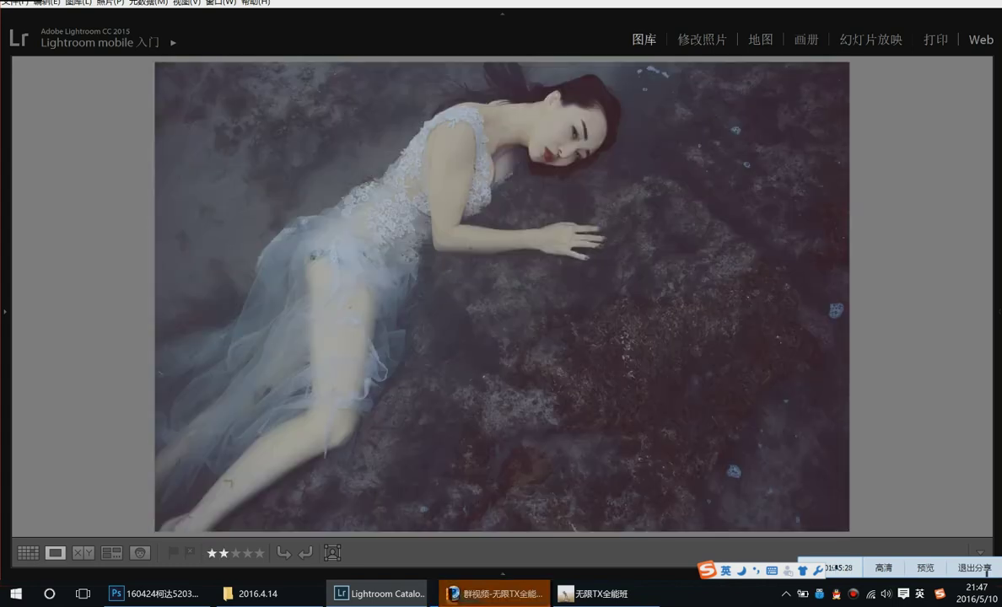
{"action": "key", "text": "Right"}
{"action": "key", "text": "Left"}
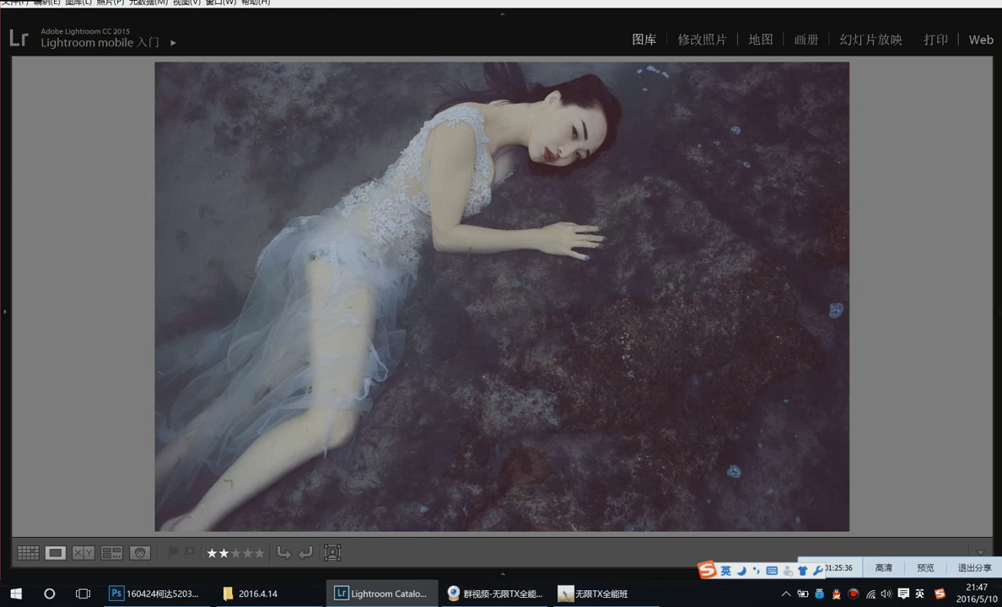
{"action": "right_click", "coordinate": [526, 171]}
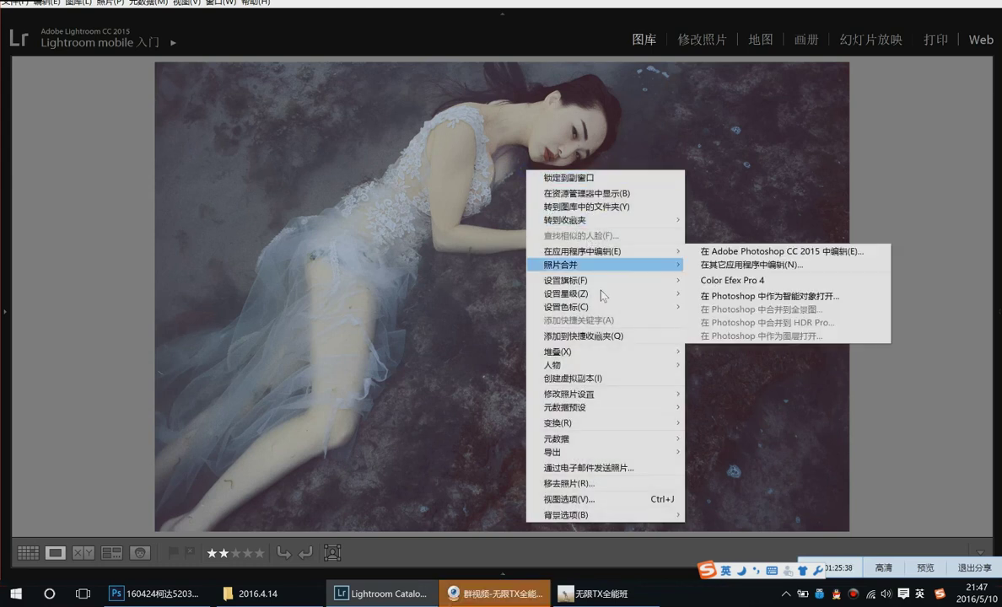
{"action": "mouse_move", "coordinate": [666, 253]}
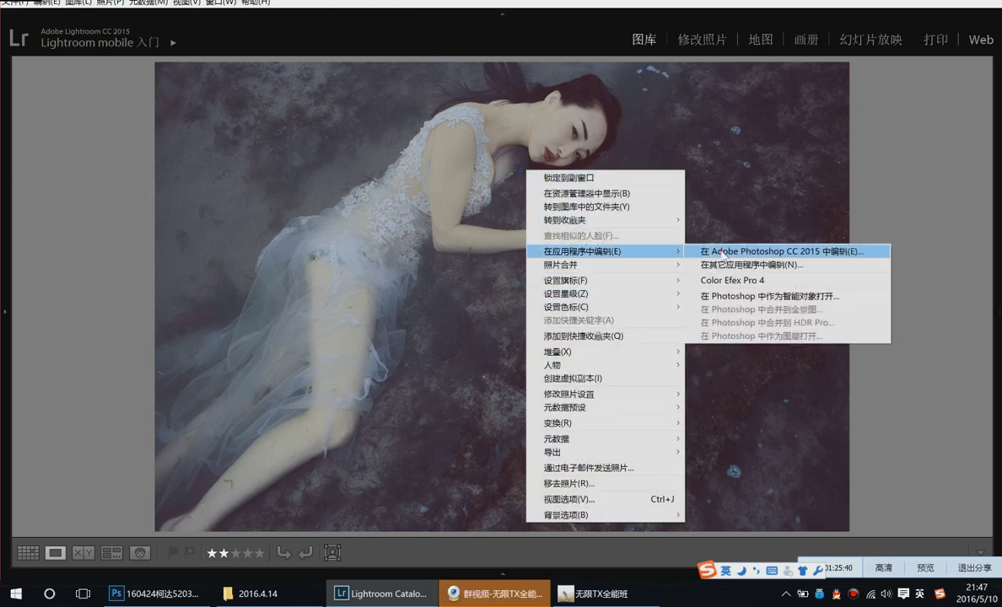
{"action": "left_click", "coordinate": [729, 251]}
{"action": "left_click", "coordinate": [661, 317]}
{"action": "left_click", "coordinate": [796, 375]}
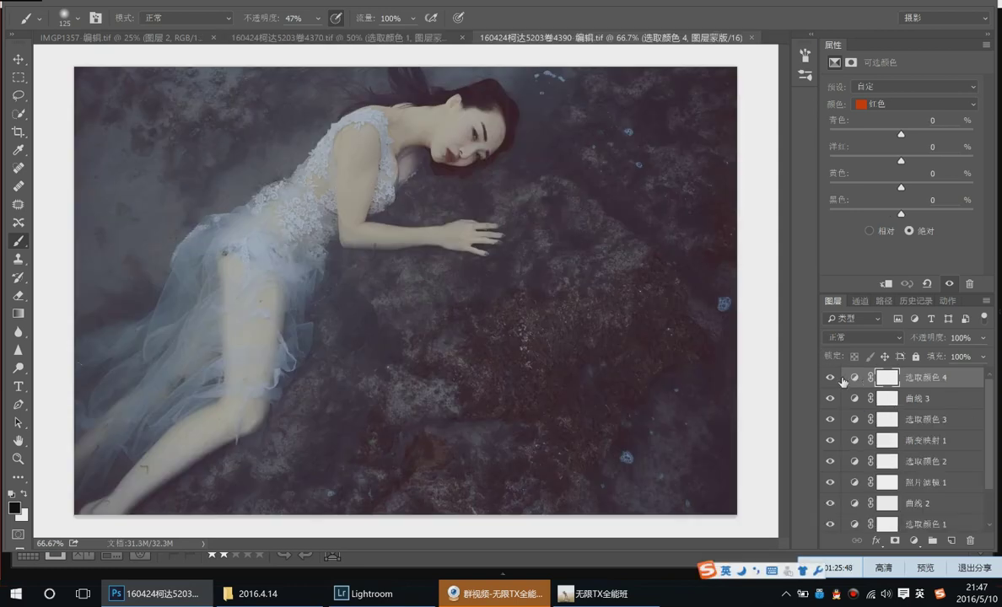
Examine the photo's Selective Color, Curves, Gradient Map and Photo Filter layers by hiding and showing them
{"action": "left_click", "coordinate": [831, 379]}
{"action": "left_click", "coordinate": [831, 379]}
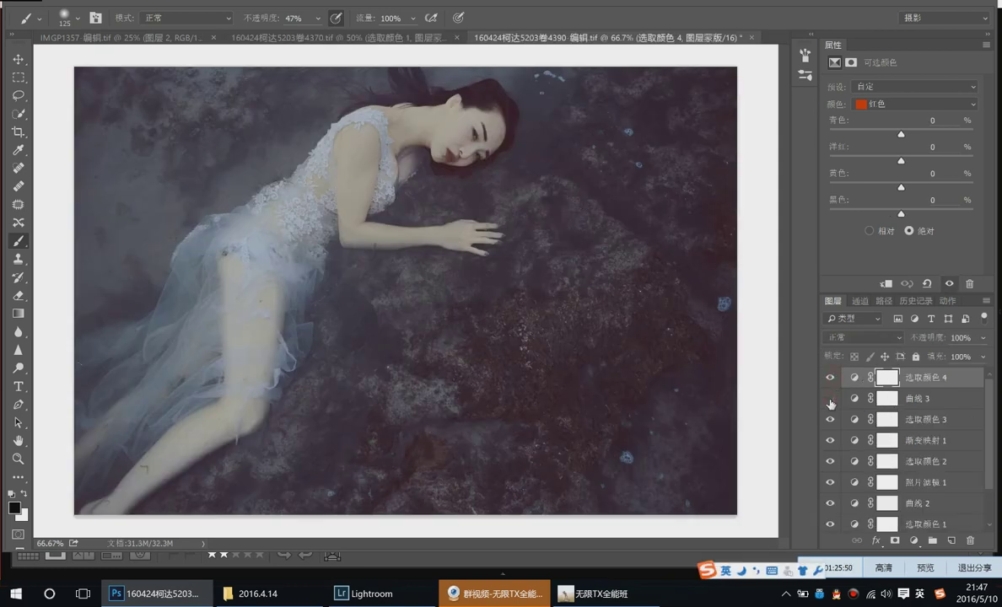
{"action": "left_click", "coordinate": [830, 419]}
{"action": "left_click", "coordinate": [830, 419]}
{"action": "left_click", "coordinate": [829, 440]}
{"action": "left_click", "coordinate": [829, 440]}
{"action": "left_click", "coordinate": [830, 462]}
{"action": "left_click", "coordinate": [830, 483]}
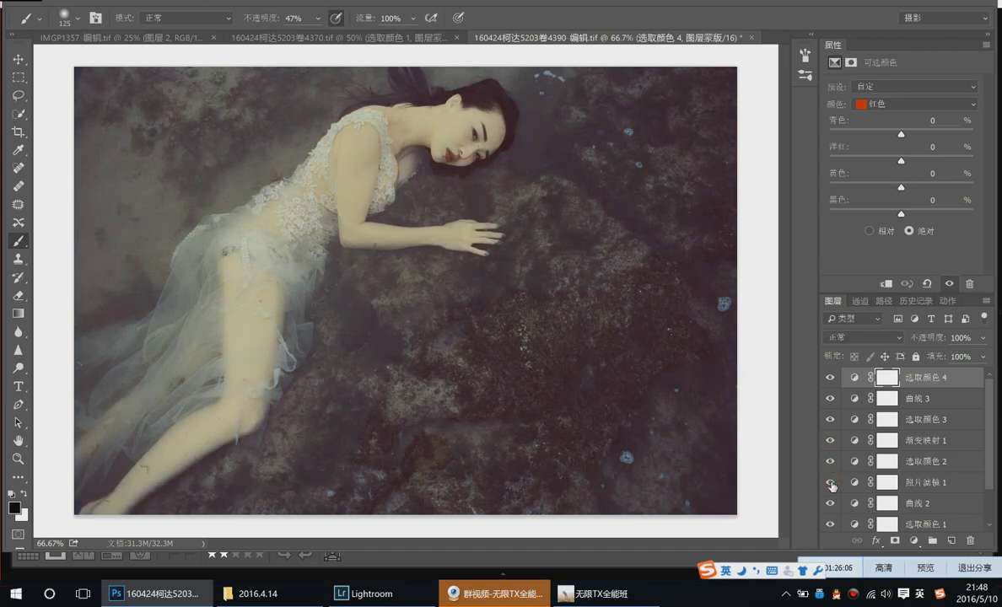
{"action": "left_click", "coordinate": [830, 462]}
{"action": "left_click", "coordinate": [830, 462]}
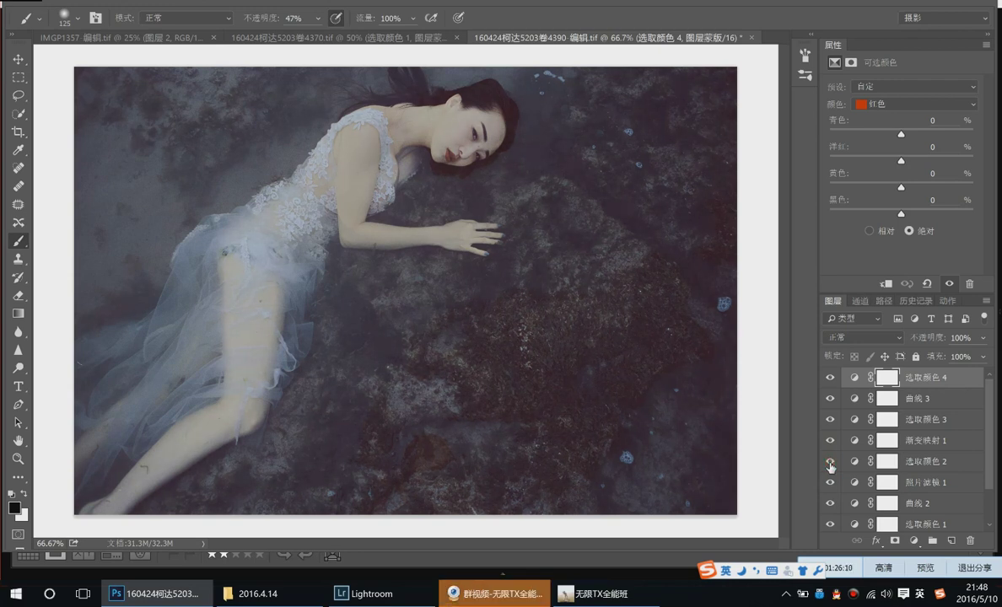
Check the class's group video chat and return to the photo in Photoshop
{"action": "left_click", "coordinate": [498, 594]}
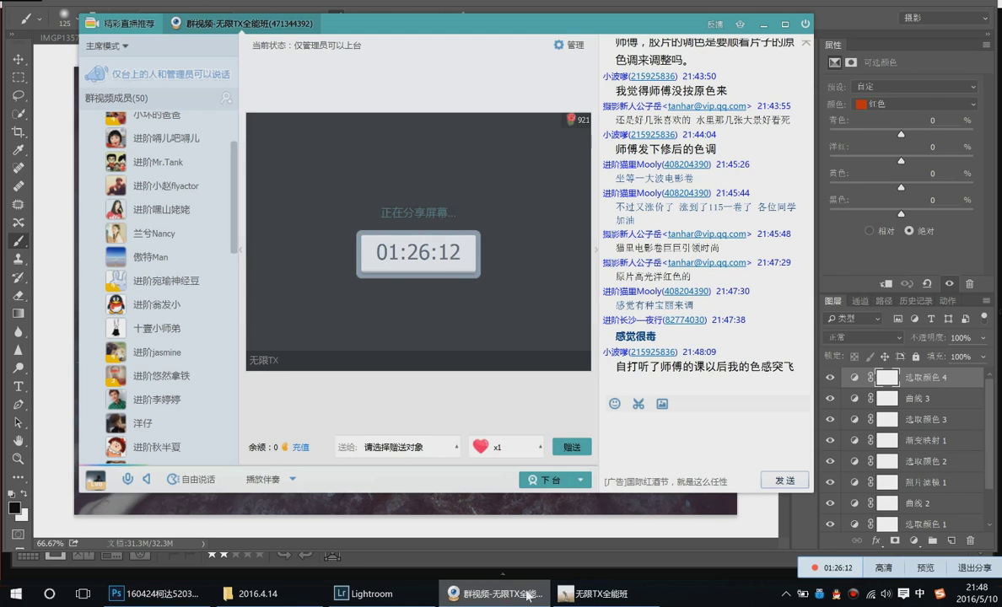
{"action": "left_click", "coordinate": [966, 384]}
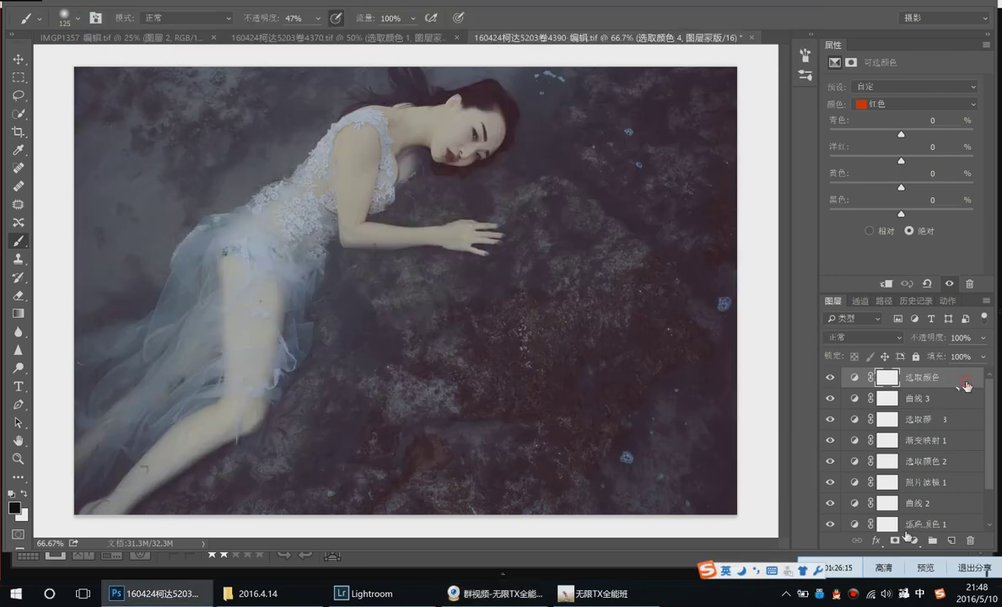
Add a Color Balance adjustment layer above Selective Color 4 and set its highlights' yellow-blue value to +16
{"action": "left_click", "coordinate": [912, 540]}
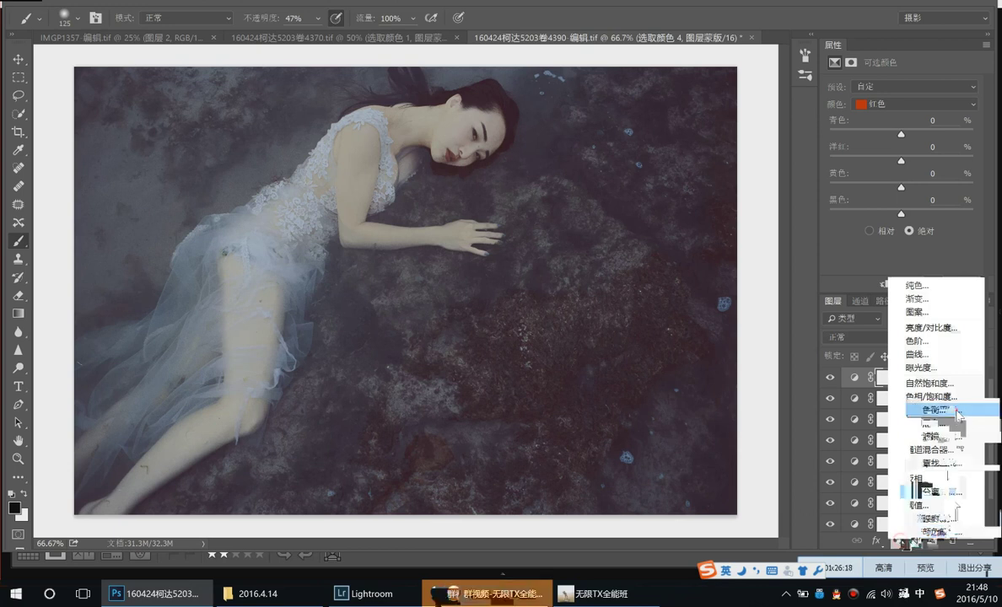
{"action": "left_click", "coordinate": [934, 409]}
{"action": "left_click", "coordinate": [893, 86]}
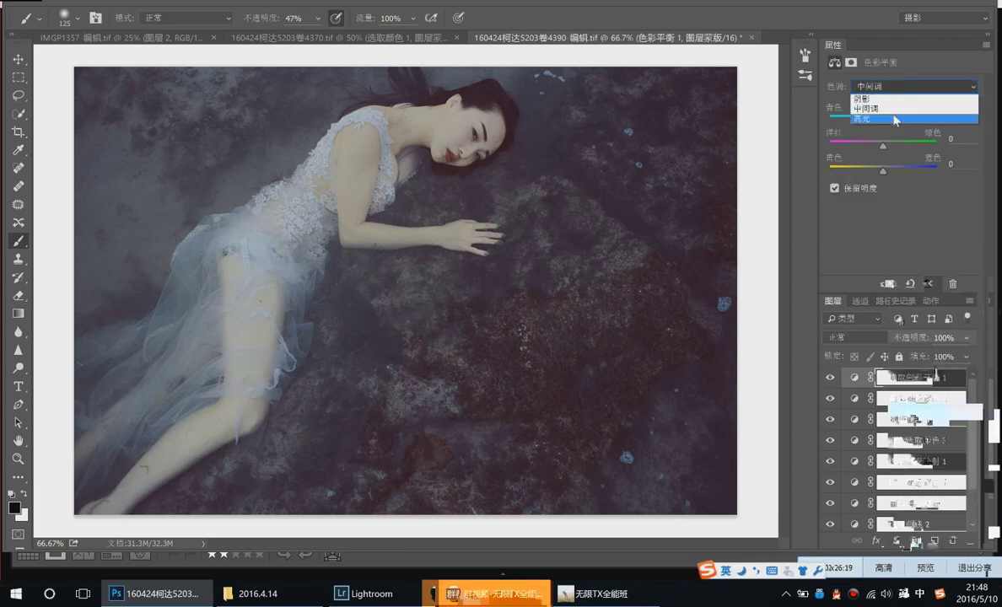
{"action": "left_click", "coordinate": [831, 110]}
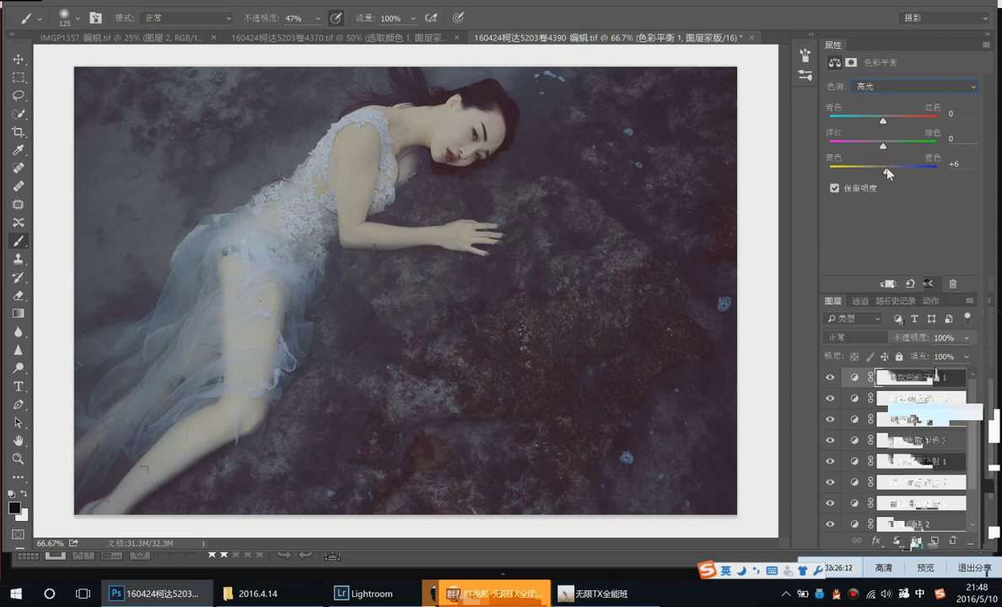
{"action": "left_click_drag", "start_coordinate": [883, 171], "coordinate": [896, 173]}
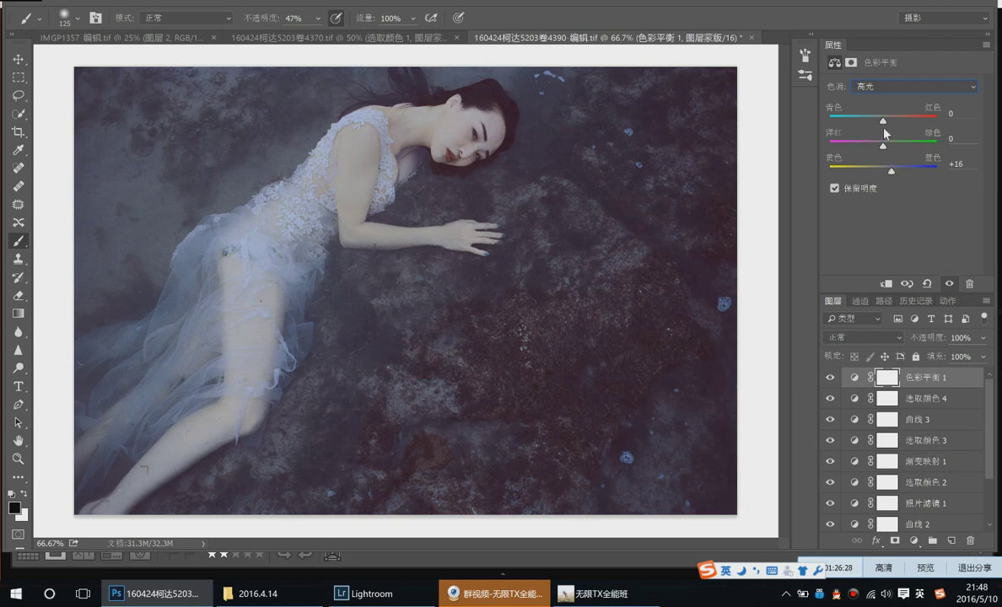
{"action": "left_click_drag", "start_coordinate": [883, 117], "coordinate": [883, 150]}
{"action": "left_click", "coordinate": [830, 380]}
Invert the Color Balance layer's mask to black and paint white over the woman's face, dress and leg with an enlarged brush
{"action": "left_click", "coordinate": [876, 372]}
{"action": "key", "text": "ctrl+i"}
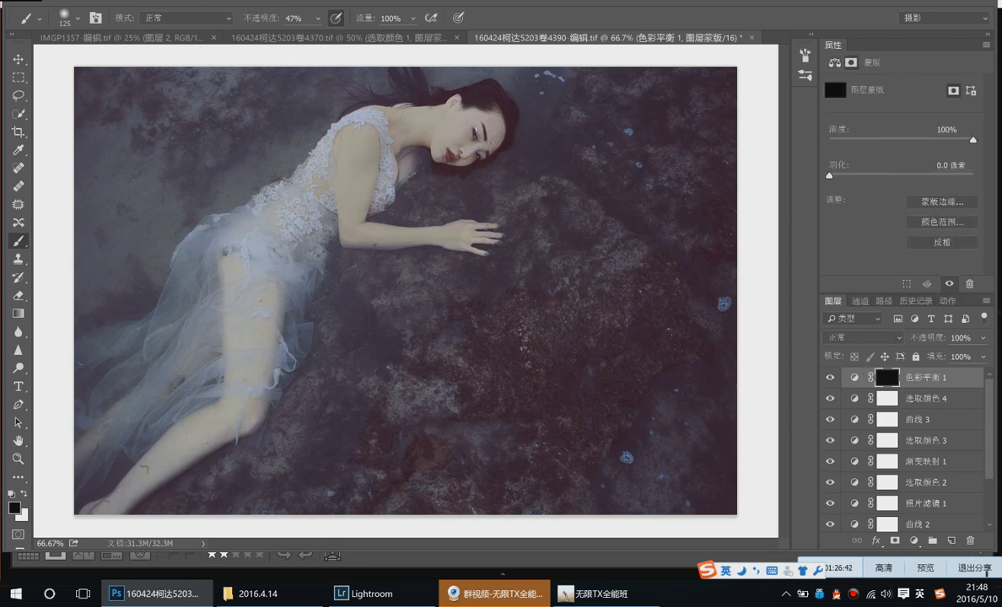
{"action": "key", "text": "bracketright"}
{"action": "key", "text": "bracketright"}
{"action": "key", "text": "bracketright"}
{"action": "key", "text": "bracketright"}
{"action": "key", "text": "x"}
{"action": "left_click", "coordinate": [468, 125]}
{"action": "mouse_move", "coordinate": [231, 374]}
{"action": "left_mouse_down"}
{"action": "mouse_move", "coordinate": [322, 192]}
{"action": "mouse_move", "coordinate": [378, 148]}
{"action": "mouse_move", "coordinate": [339, 207]}
{"action": "mouse_move", "coordinate": [401, 137]}
{"action": "mouse_move", "coordinate": [386, 155]}
{"action": "mouse_move", "coordinate": [377, 149]}
{"action": "mouse_move", "coordinate": [477, 132]}
{"action": "mouse_move", "coordinate": [446, 134]}
{"action": "left_mouse_up"}
Reduce the brush to 100 and reveal the color correction along the woman's shoulder, arm and hand
{"action": "key", "text": "bracketleft"}
{"action": "key", "text": "bracketleft"}
{"action": "key", "text": "bracketleft"}
{"action": "key", "text": "bracketleft"}
{"action": "key", "text": "bracketleft"}
{"action": "mouse_move", "coordinate": [325, 192]}
{"action": "left_mouse_down"}
{"action": "mouse_move", "coordinate": [322, 203]}
{"action": "mouse_move", "coordinate": [399, 233]}
{"action": "mouse_move", "coordinate": [442, 234]}
{"action": "mouse_move", "coordinate": [434, 220]}
{"action": "left_mouse_up"}
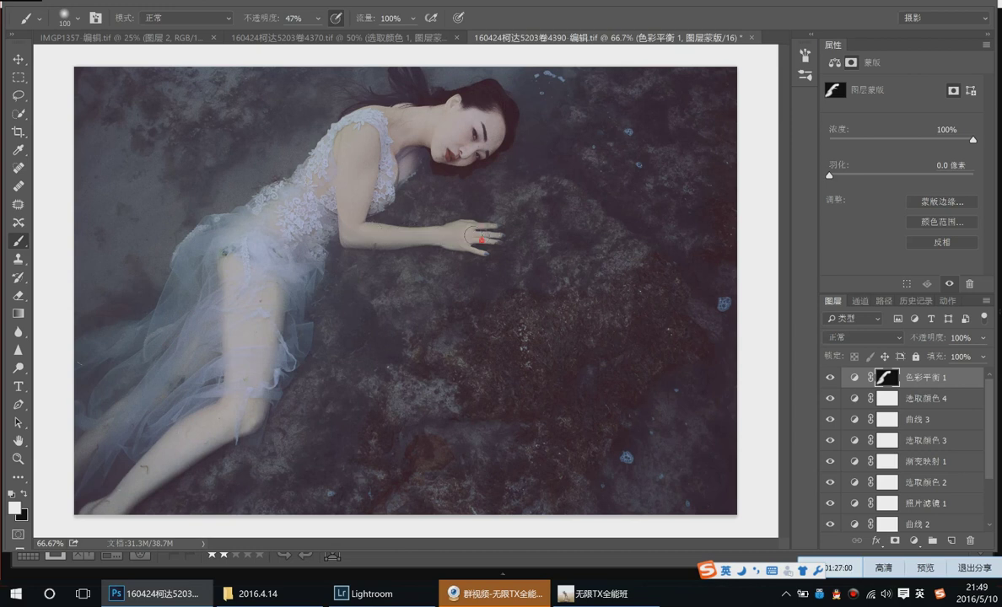
Reveal the correction over the woman's head and skirt with the brush at 250, and compare the Color Balance layer hidden and shown
{"action": "key", "text": "bracketright"}
{"action": "key", "text": "bracketright"}
{"action": "key", "text": "bracketright"}
{"action": "key", "text": "bracketright"}
{"action": "key", "text": "bracketright"}
{"action": "mouse_move", "coordinate": [426, 126]}
{"action": "left_mouse_down"}
{"action": "mouse_move", "coordinate": [423, 142]}
{"action": "mouse_move", "coordinate": [429, 112]}
{"action": "left_mouse_up"}
{"action": "mouse_move", "coordinate": [253, 239]}
{"action": "left_mouse_down"}
{"action": "mouse_move", "coordinate": [287, 207]}
{"action": "mouse_move", "coordinate": [261, 227]}
{"action": "mouse_move", "coordinate": [246, 221]}
{"action": "mouse_move", "coordinate": [241, 252]}
{"action": "mouse_move", "coordinate": [208, 300]}
{"action": "mouse_move", "coordinate": [212, 389]}
{"action": "left_mouse_up"}
{"action": "left_click", "coordinate": [831, 378]}
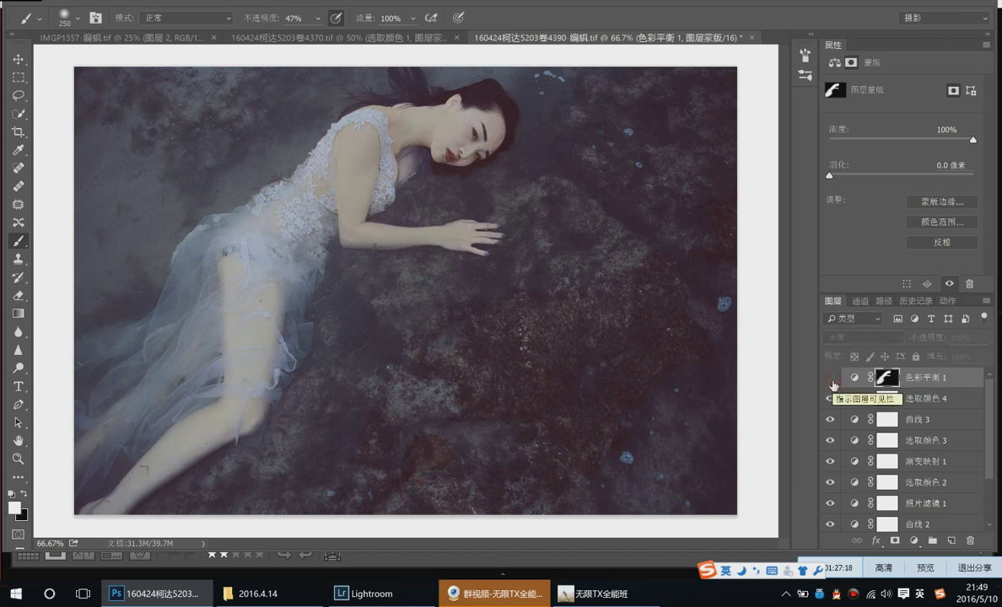
{"action": "left_click", "coordinate": [831, 378]}
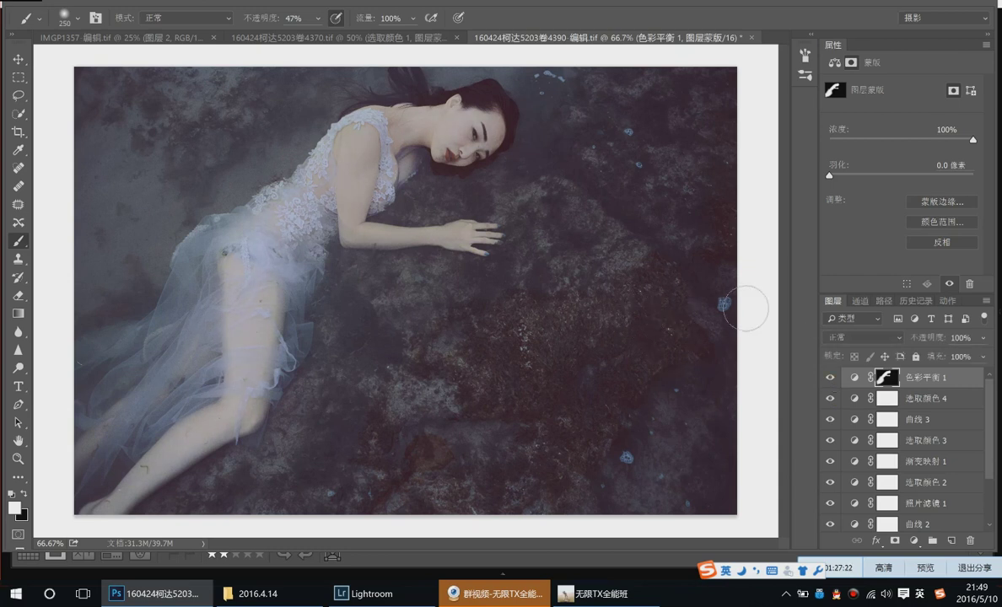
Compare the Color Balance layer hidden and shown, and send a screenshot of the graded portrait to the class group chat
{"action": "left_click", "coordinate": [829, 377]}
{"action": "left_click", "coordinate": [829, 377]}
{"action": "left_click", "coordinate": [606, 595]}
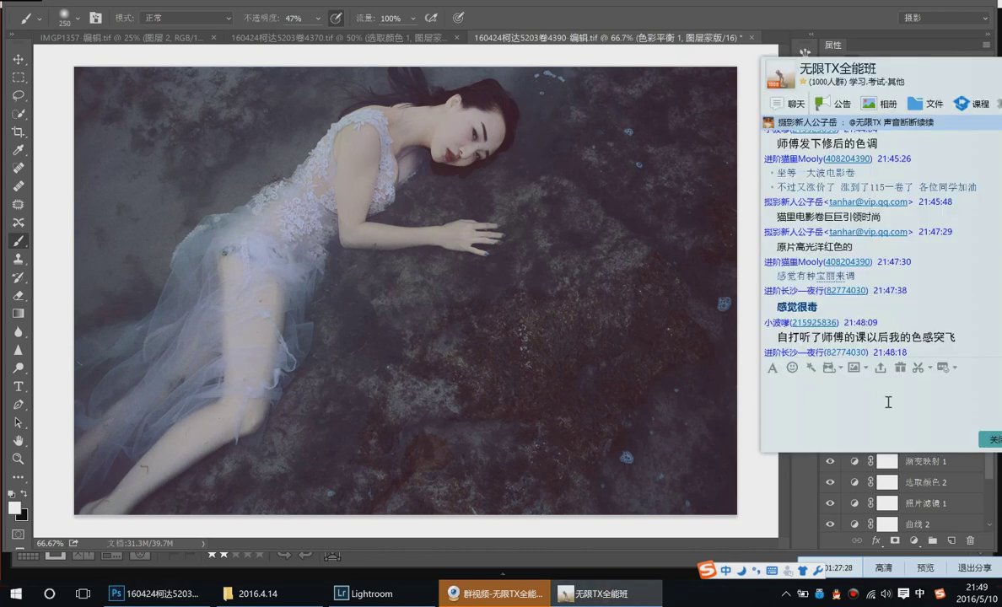
{"action": "left_click", "coordinate": [920, 373]}
{"action": "left_click_drag", "start_coordinate": [75, 67], "coordinate": [736, 516]}
{"action": "double_click", "coordinate": [666, 463]}
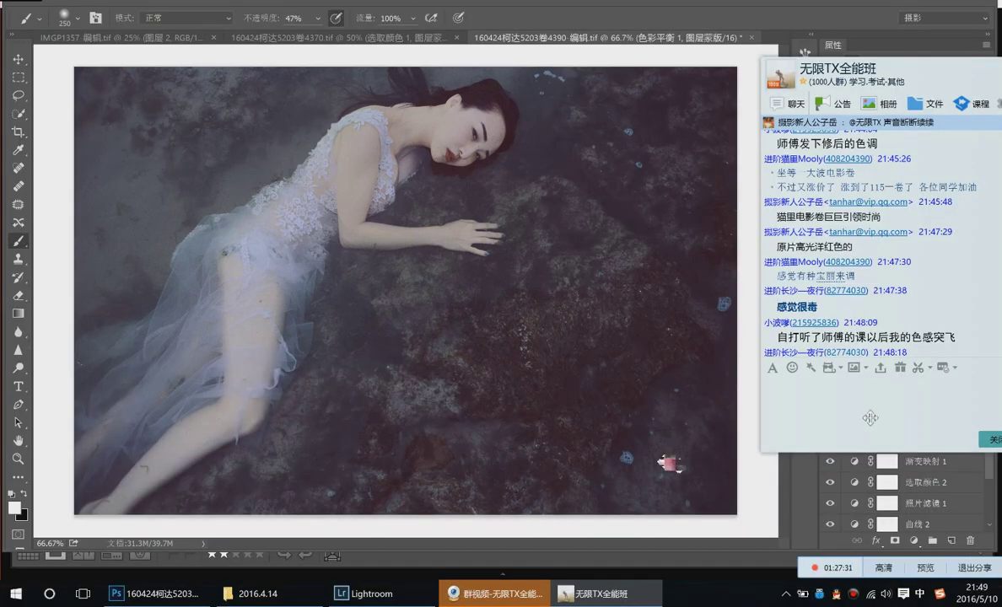
{"action": "key", "text": "Return"}
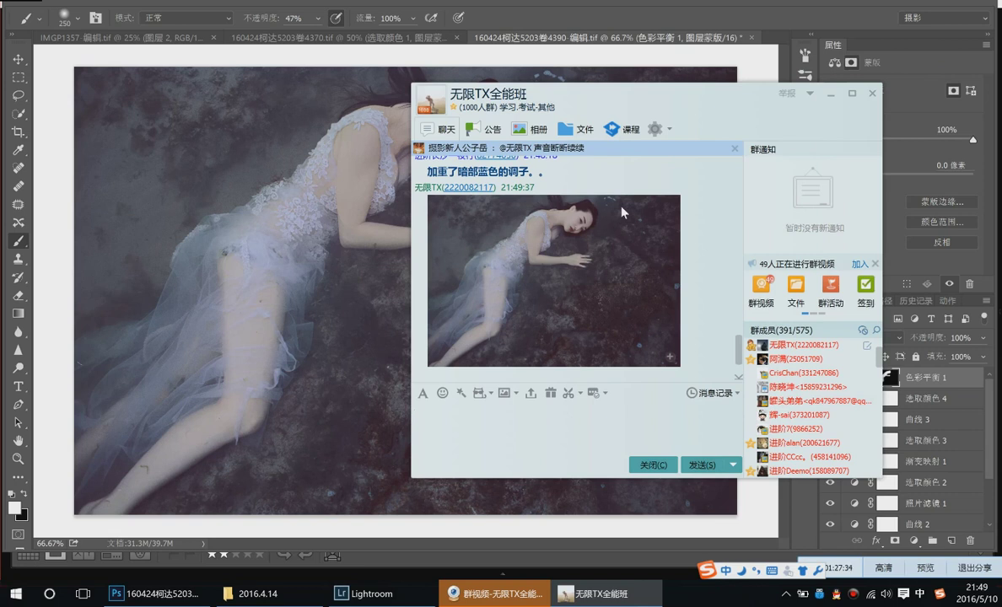
{"action": "left_click", "coordinate": [830, 93]}
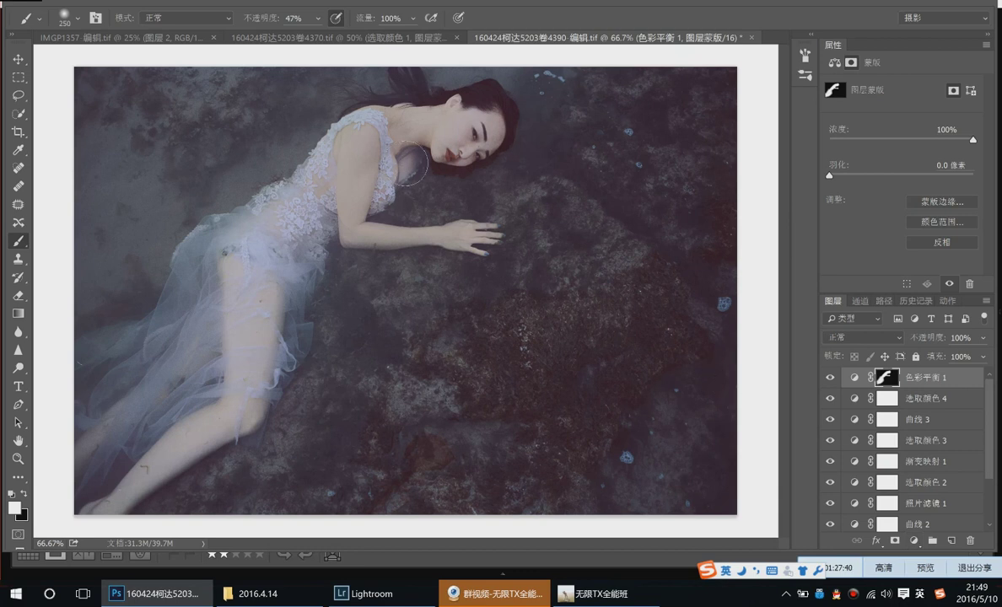
{"action": "left_click", "coordinate": [494, 593]}
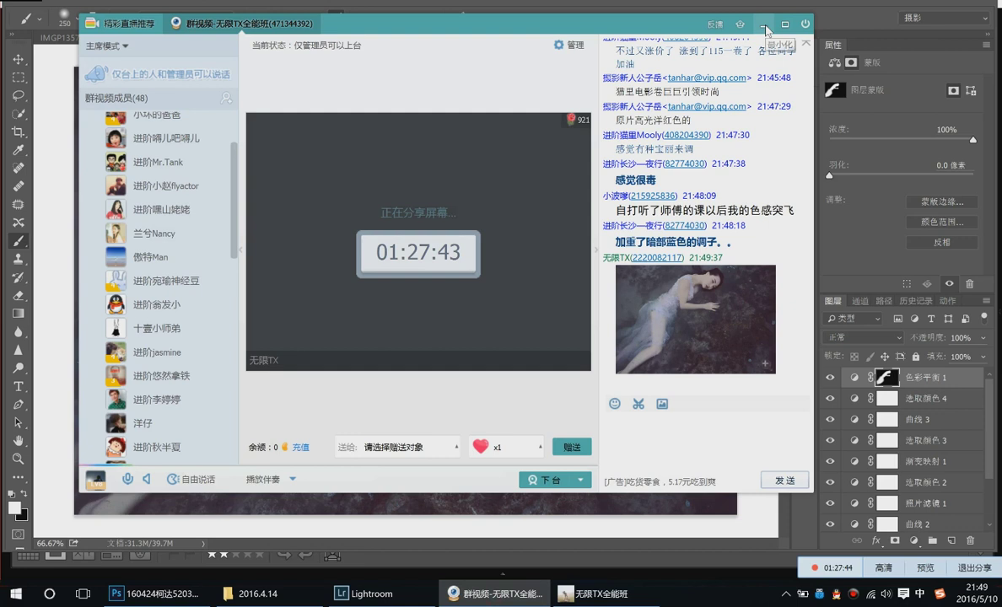
{"action": "left_click", "coordinate": [763, 26]}
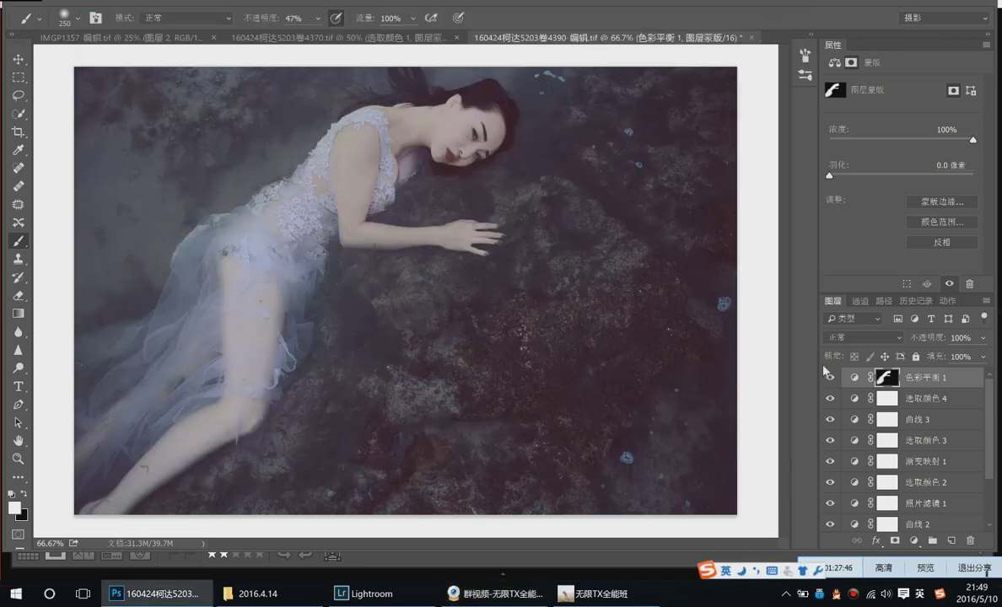
Show only the Background layer and send a screenshot of the ungraded original to the class group chat
{"action": "scroll", "coordinate": [993, 447], "scroll_direction": "down", "scroll_amount": 3}
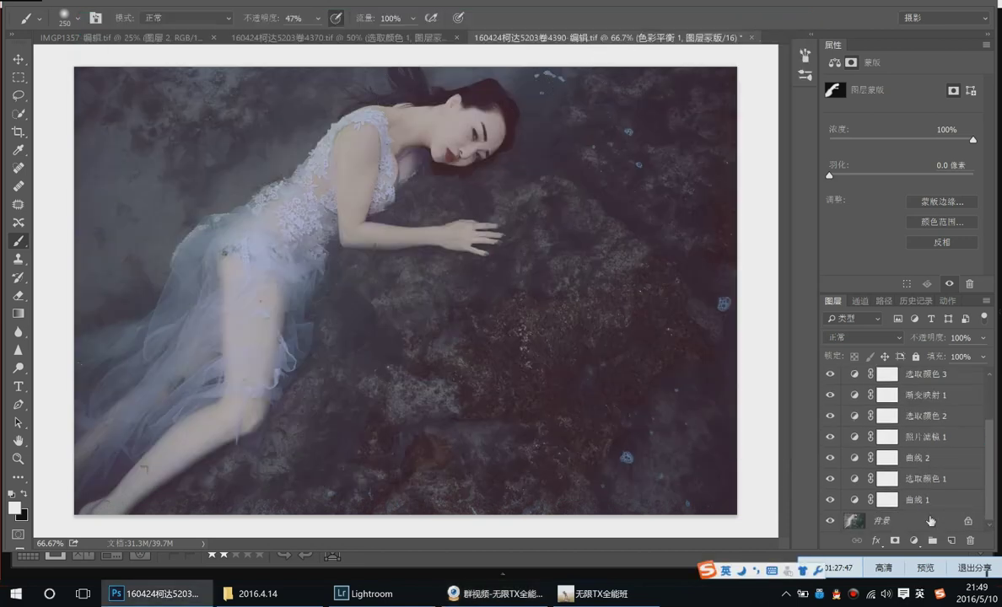
{"action": "left_click", "coordinate": [930, 520]}
{"action": "left_click", "coordinate": [829, 522], "text": "alt"}
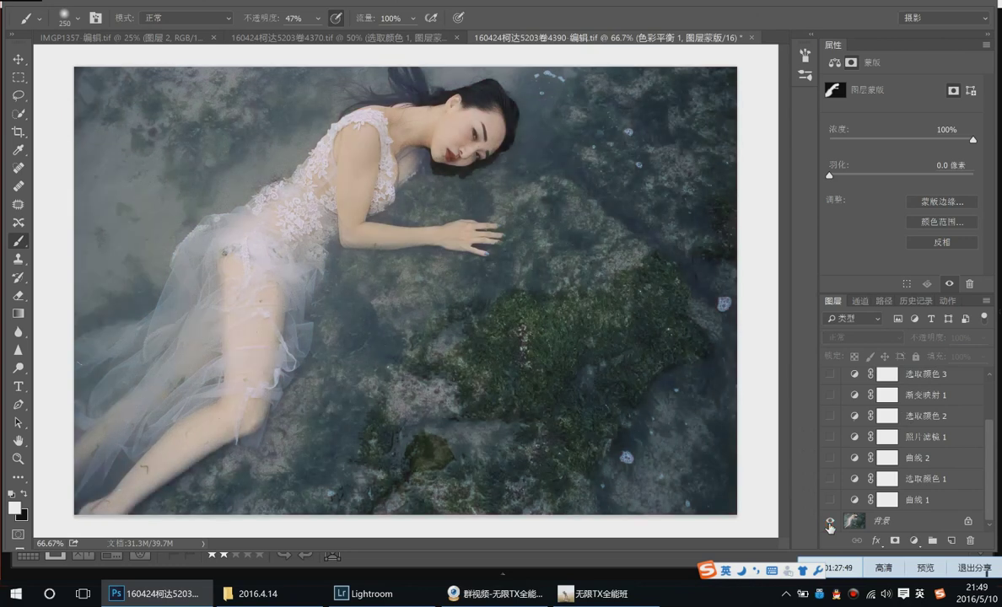
{"action": "left_click", "coordinate": [582, 594]}
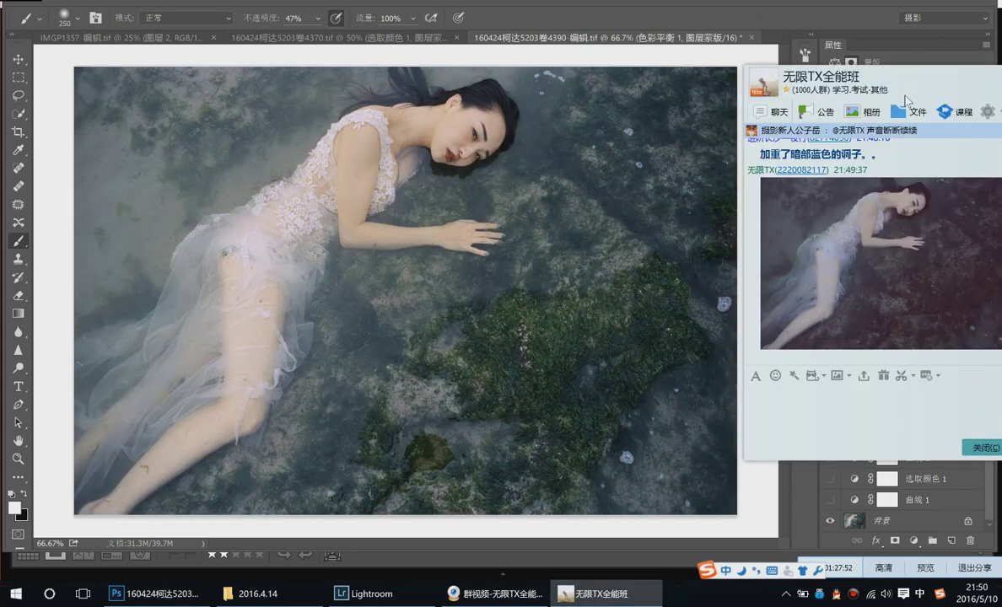
{"action": "left_click", "coordinate": [899, 377]}
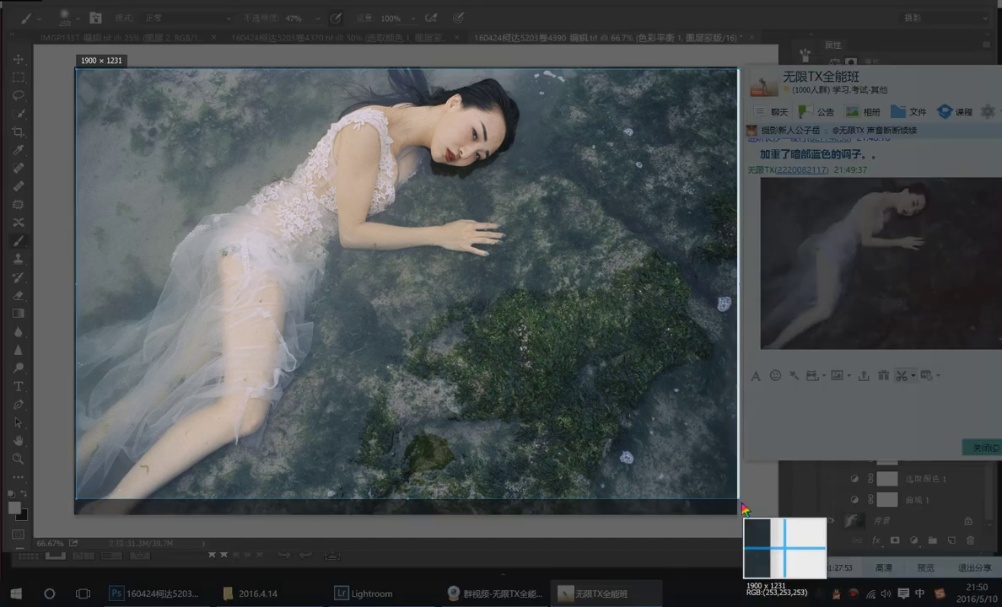
{"action": "double_click", "coordinate": [742, 506]}
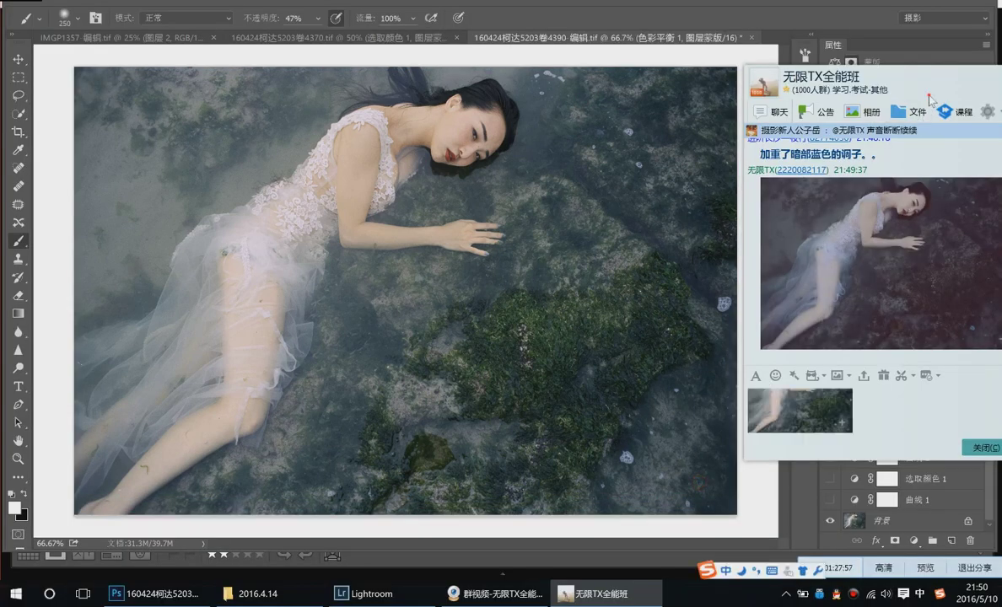
{"action": "left_click", "coordinate": [612, 437]}
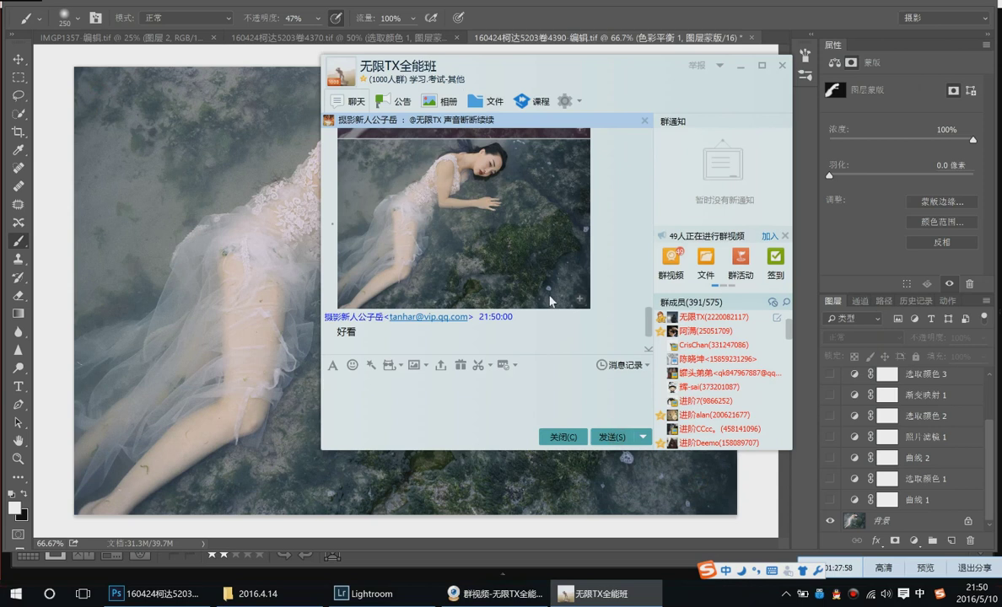
Review the graded and original screenshots and the students' replies in the group chat, and return to Photoshop
{"action": "scroll", "coordinate": [570, 315], "scroll_direction": "up", "scroll_amount": 5}
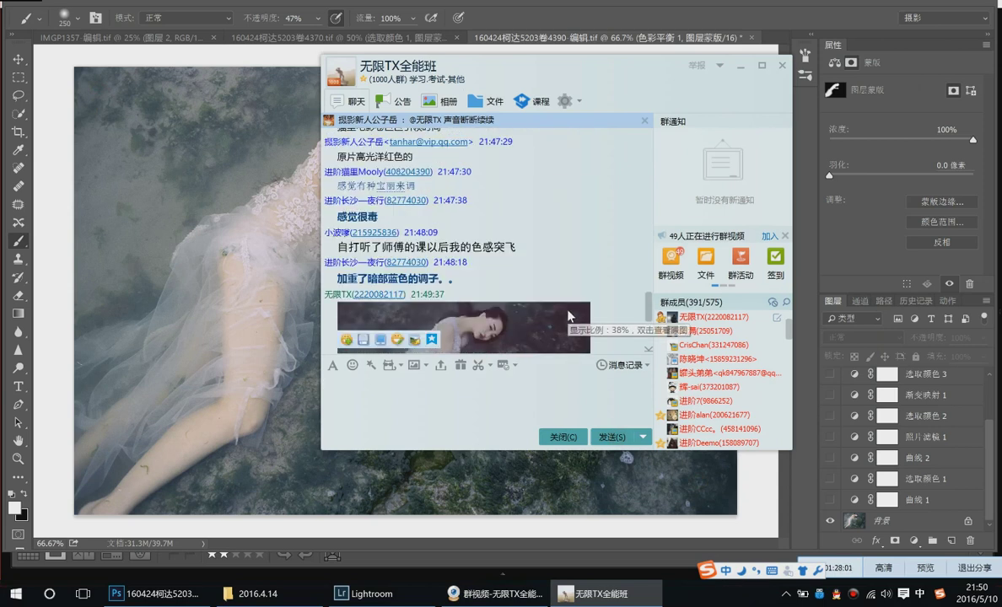
{"action": "scroll", "coordinate": [607, 283], "scroll_direction": "down", "scroll_amount": 3}
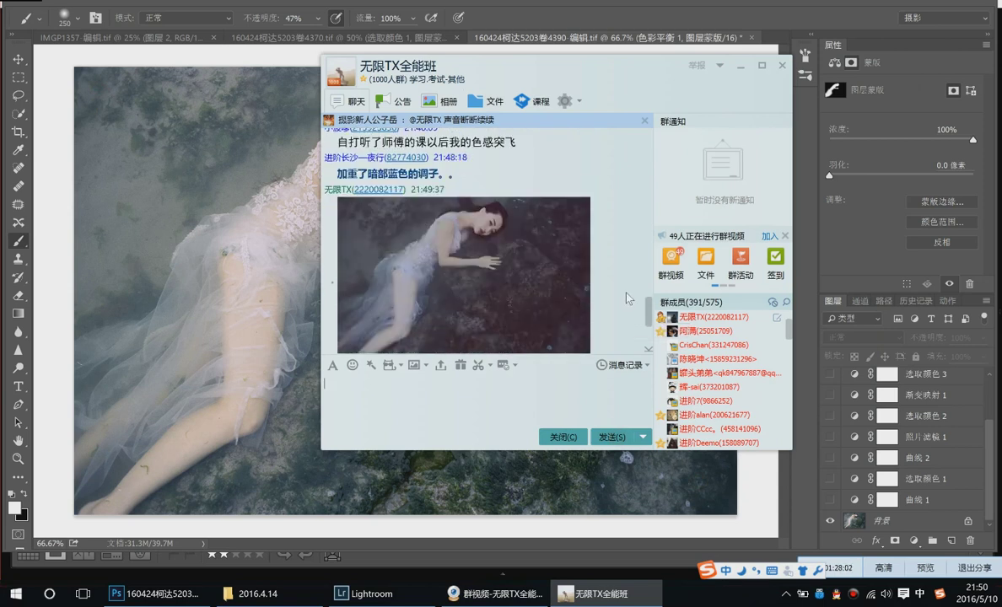
{"action": "scroll", "coordinate": [614, 300], "scroll_direction": "down", "scroll_amount": 3}
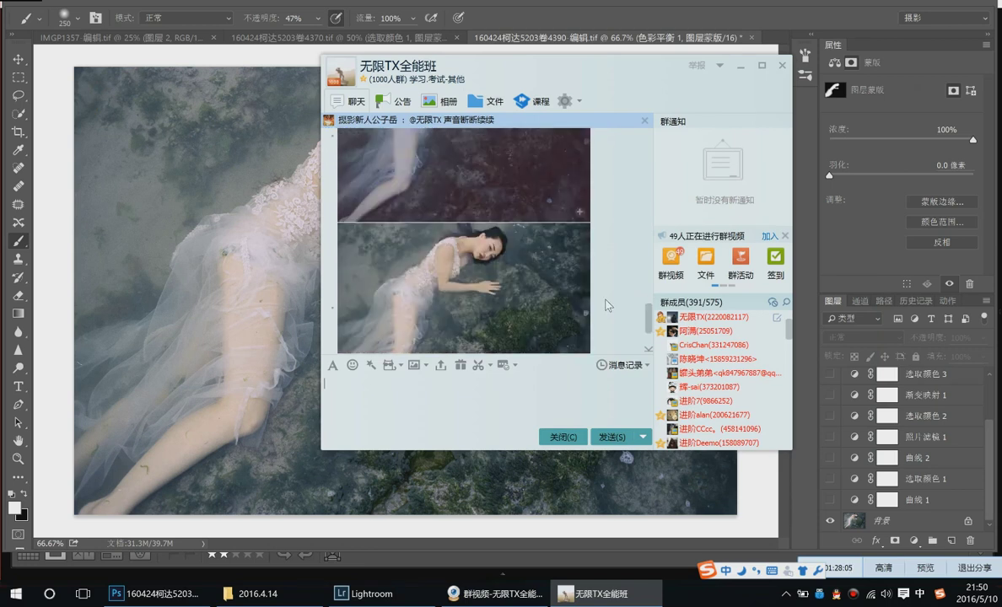
{"action": "scroll", "coordinate": [607, 305], "scroll_direction": "down", "scroll_amount": 2}
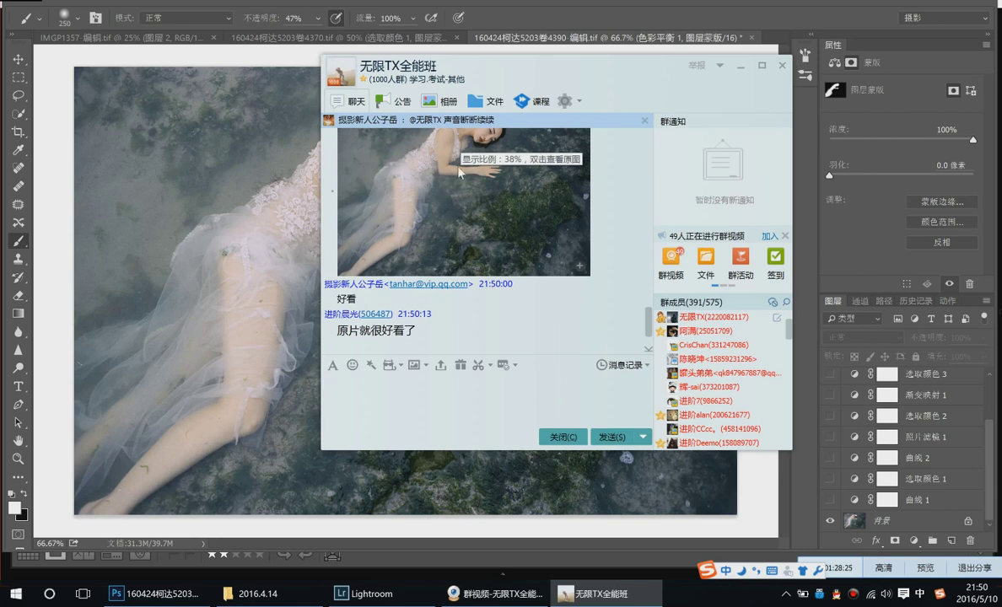
{"action": "mouse_move", "coordinate": [456, 180]}
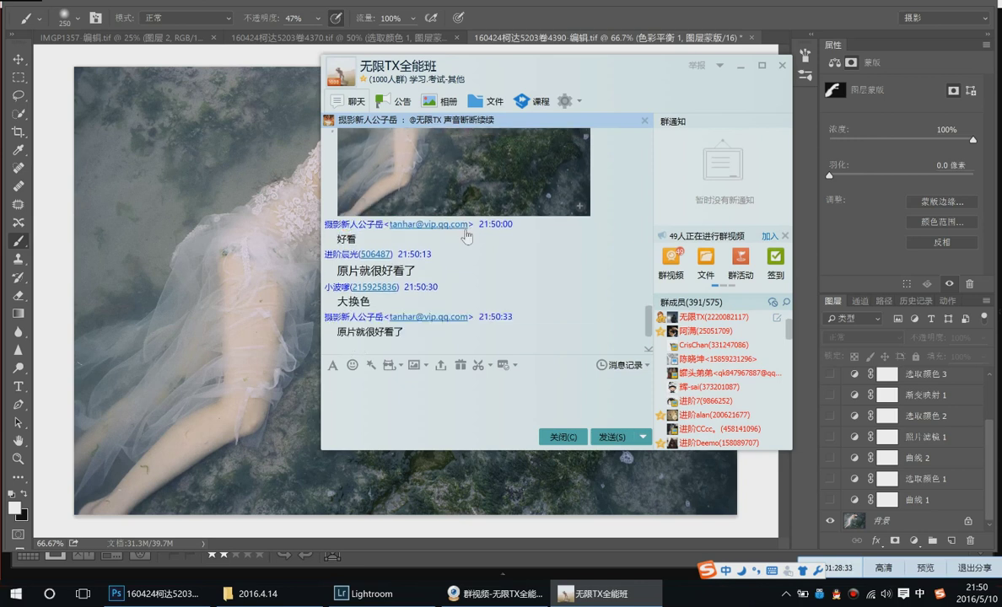
{"action": "left_click", "coordinate": [740, 65]}
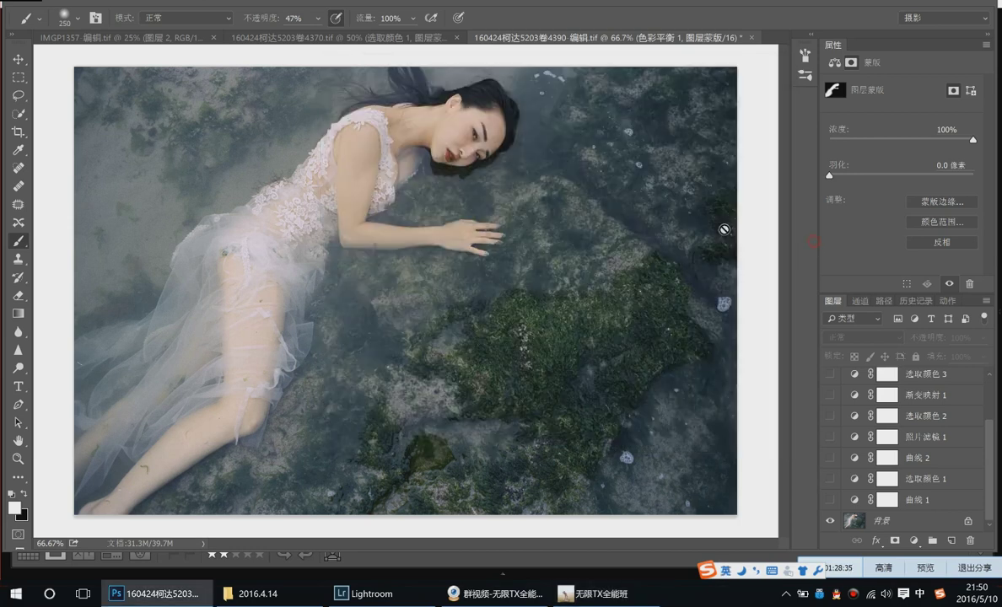
Close the documents 160424柯达5203卷4390-编辑.tif, 160424柯达5203卷4370.tif and IMGP1357-编辑.tif without saving their changes
{"action": "left_click", "coordinate": [751, 37]}
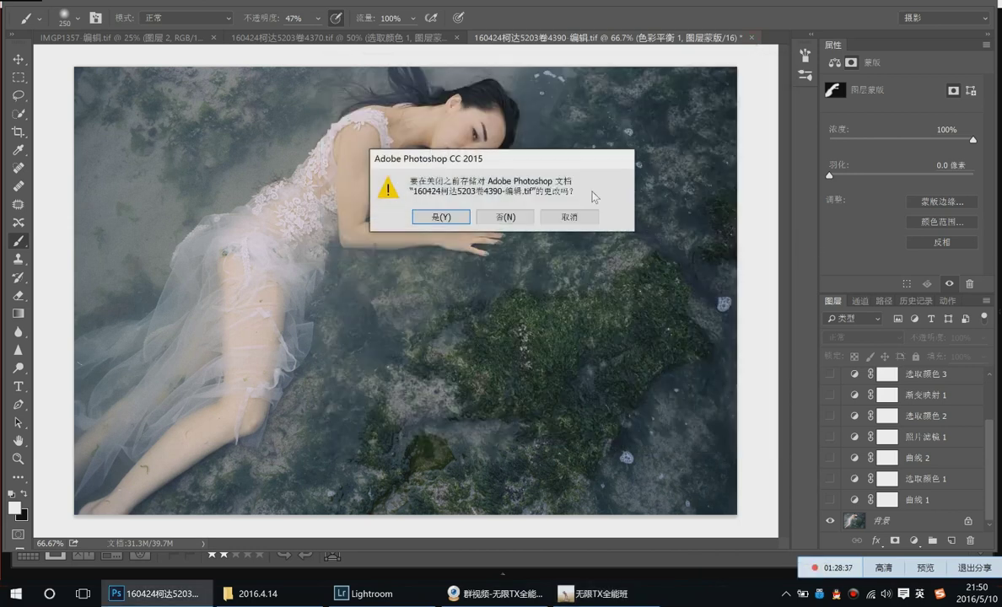
{"action": "left_click", "coordinate": [523, 214]}
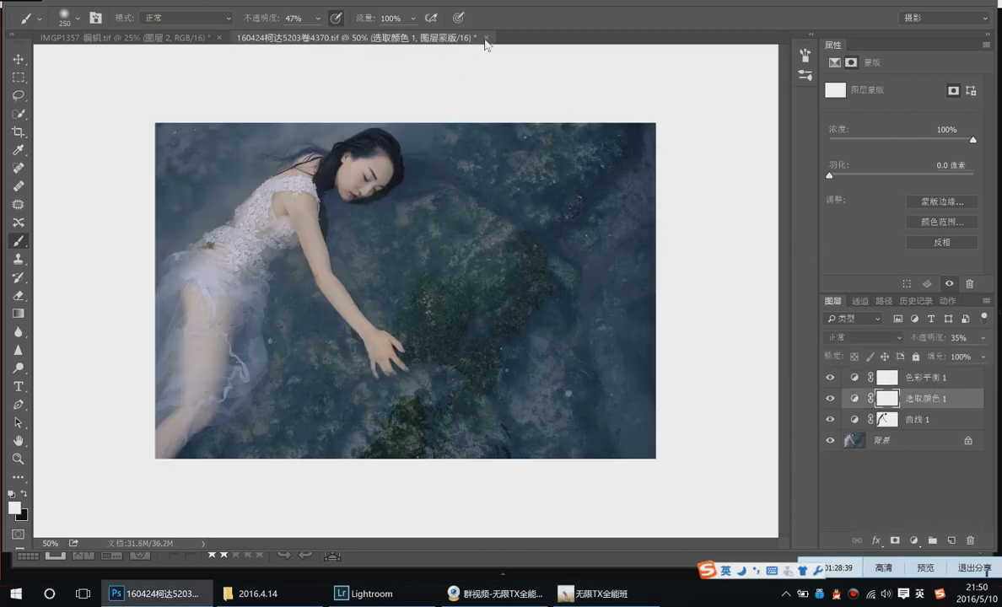
{"action": "left_click", "coordinate": [486, 37]}
{"action": "left_click", "coordinate": [514, 216]}
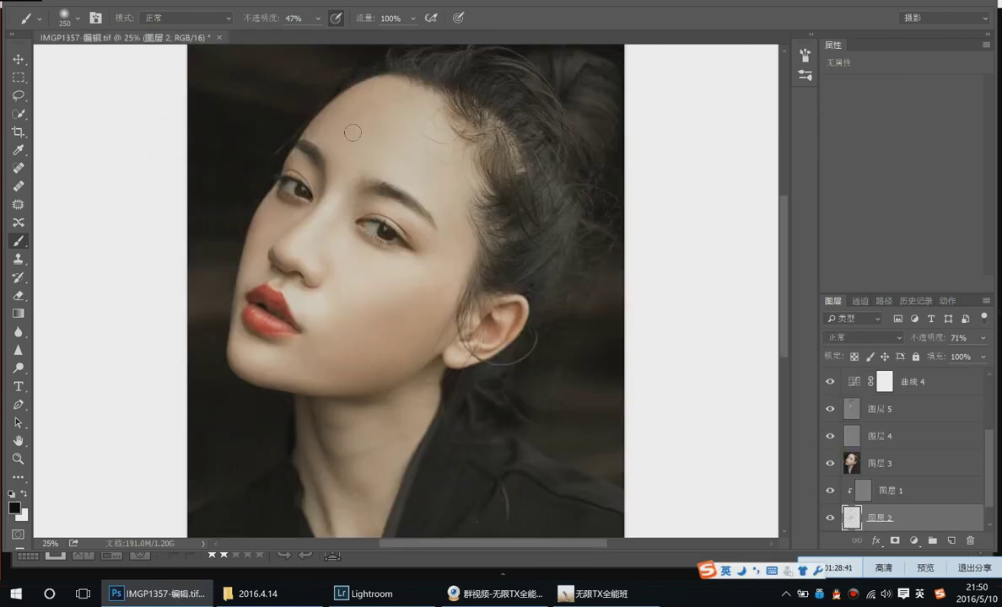
{"action": "left_click", "coordinate": [219, 37]}
{"action": "left_click", "coordinate": [504, 216]}
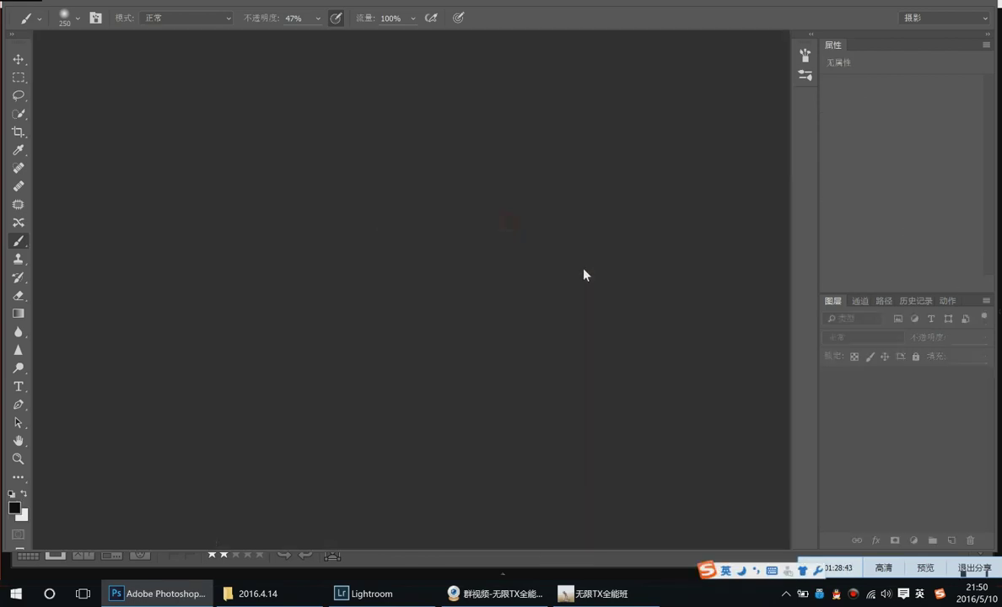
Switch to Lightroom and compare the two crops of the woman's dress and arm that follow the uncropped original scan
{"action": "left_click", "coordinate": [392, 594]}
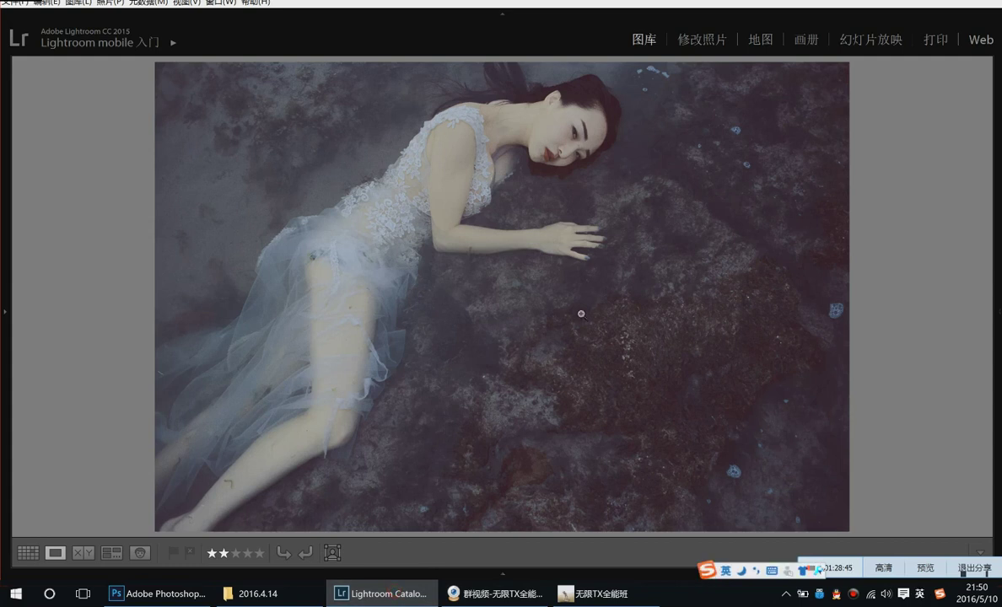
{"action": "key", "text": "Right"}
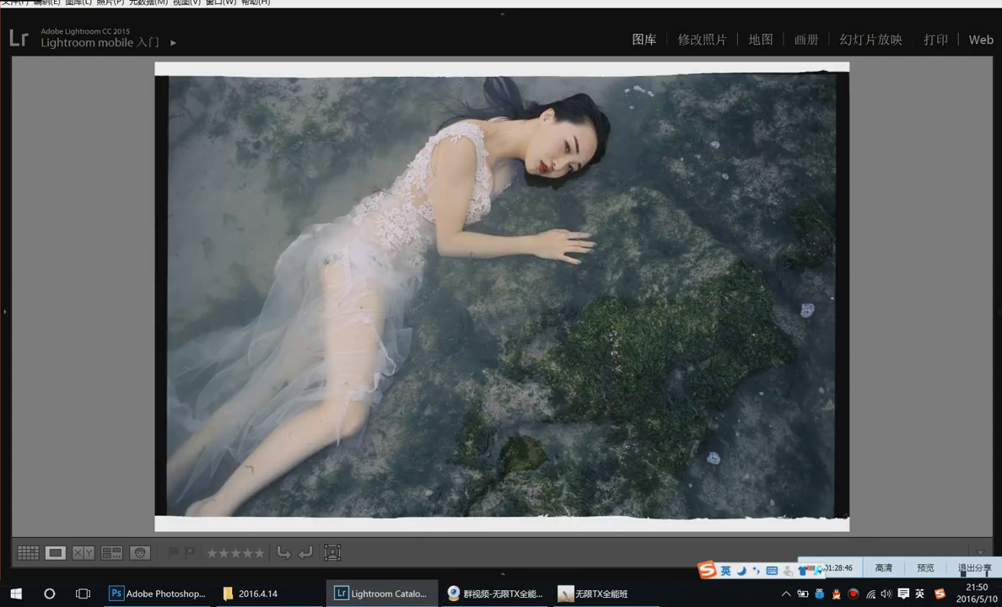
{"action": "key", "text": "Right"}
{"action": "key", "text": "Right"}
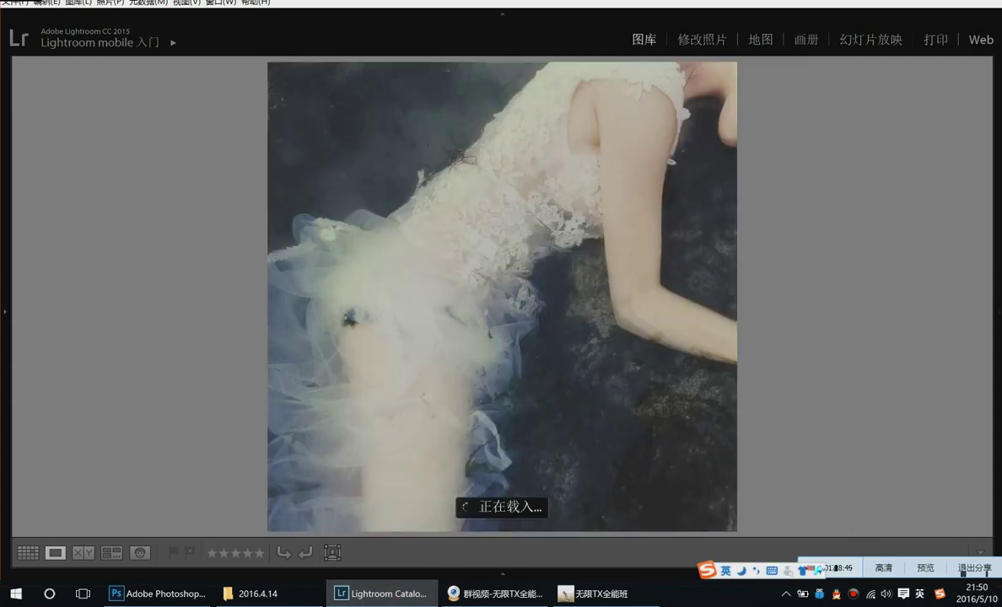
{"action": "key", "text": "Left"}
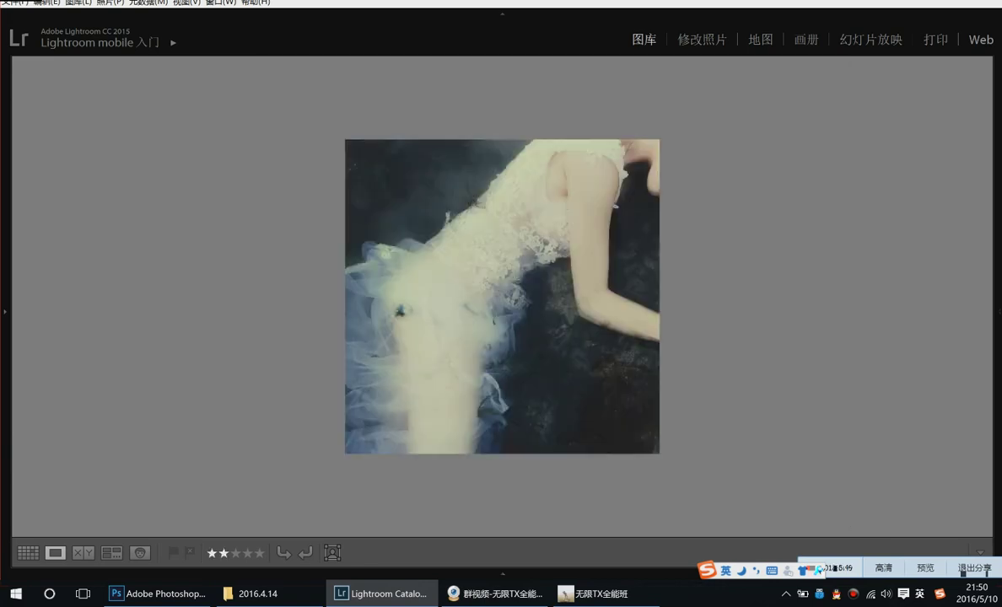
{"action": "key", "text": "Right"}
{"action": "key", "text": "Left"}
{"action": "key", "text": "Right"}
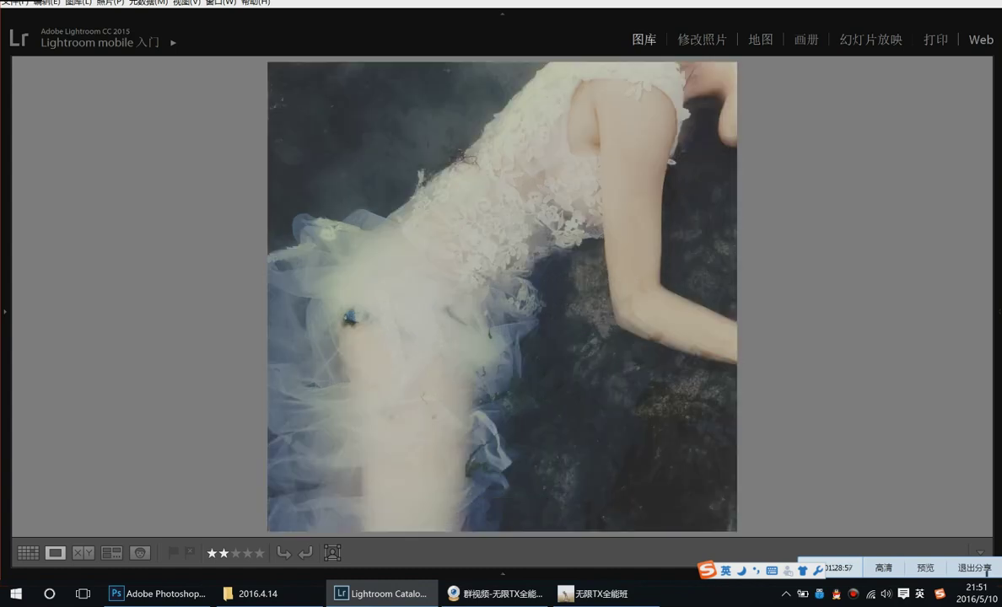
Browse the following unedited film scans, from the overhead shots in the water to the close-ups of the floating woman
{"action": "key", "text": "Right"}
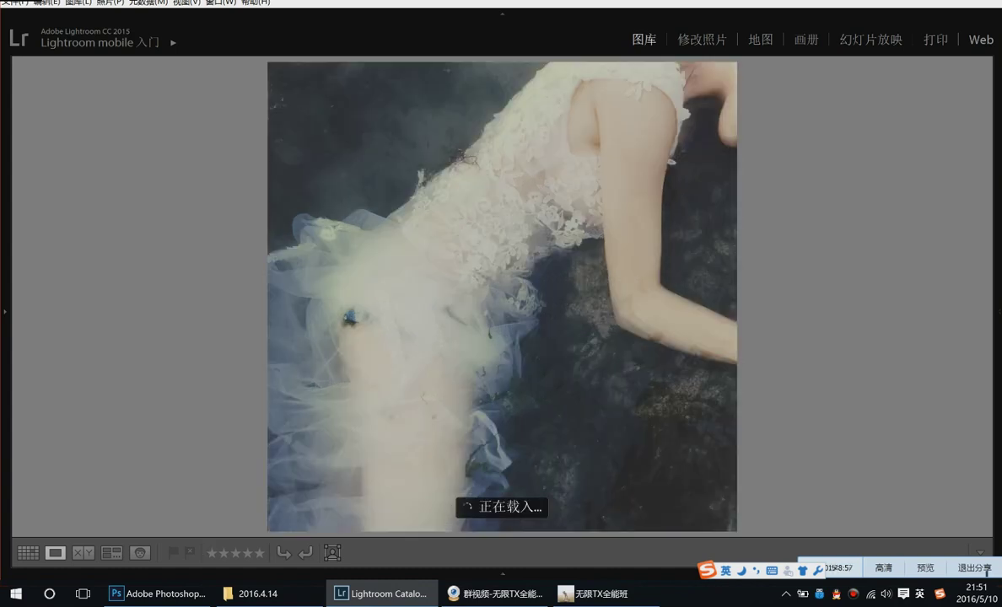
{"action": "key", "text": "Right"}
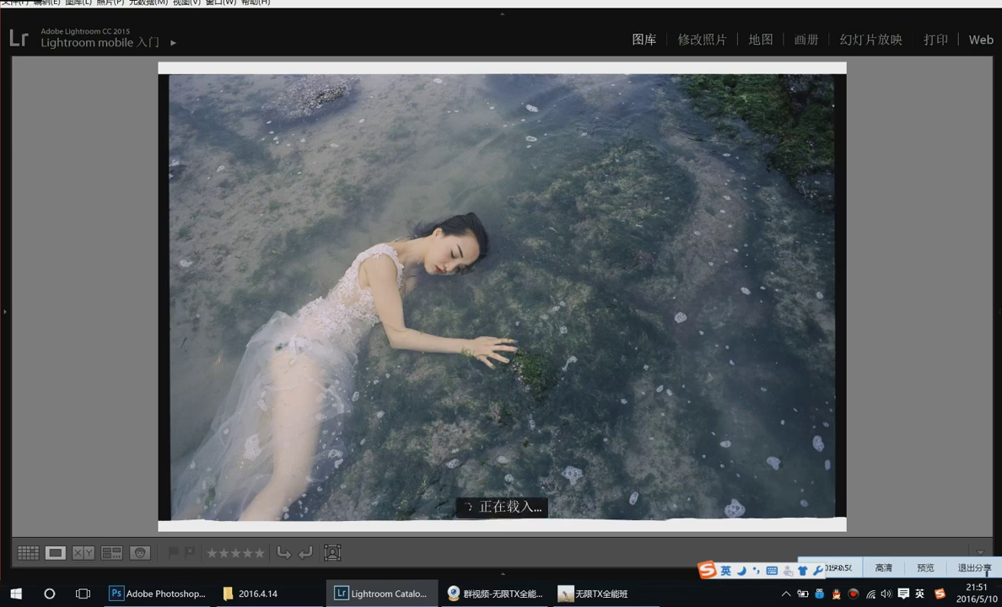
{"action": "key", "text": "Right"}
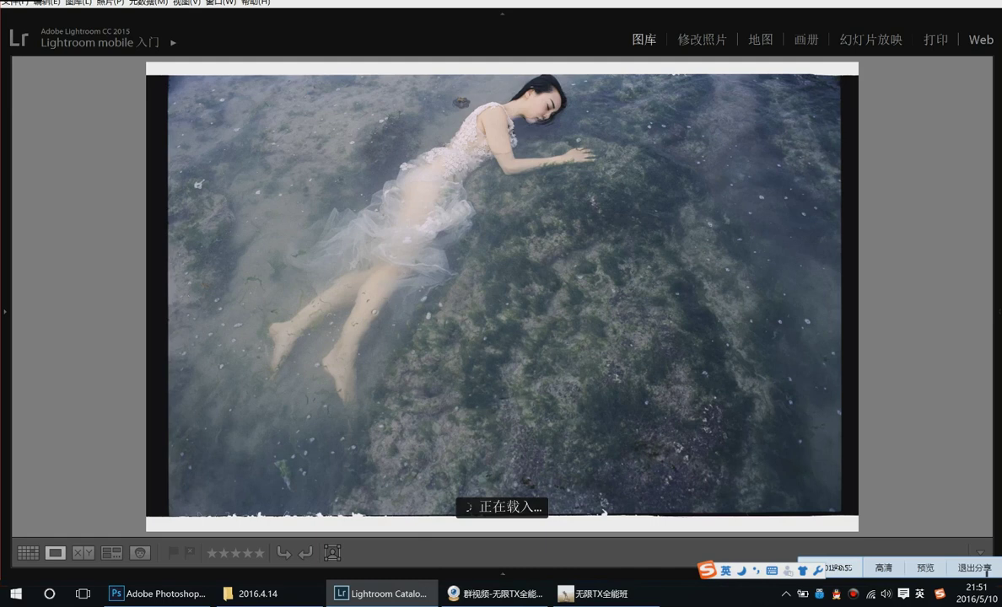
{"action": "key", "text": "Right"}
{"action": "key", "text": "Right"}
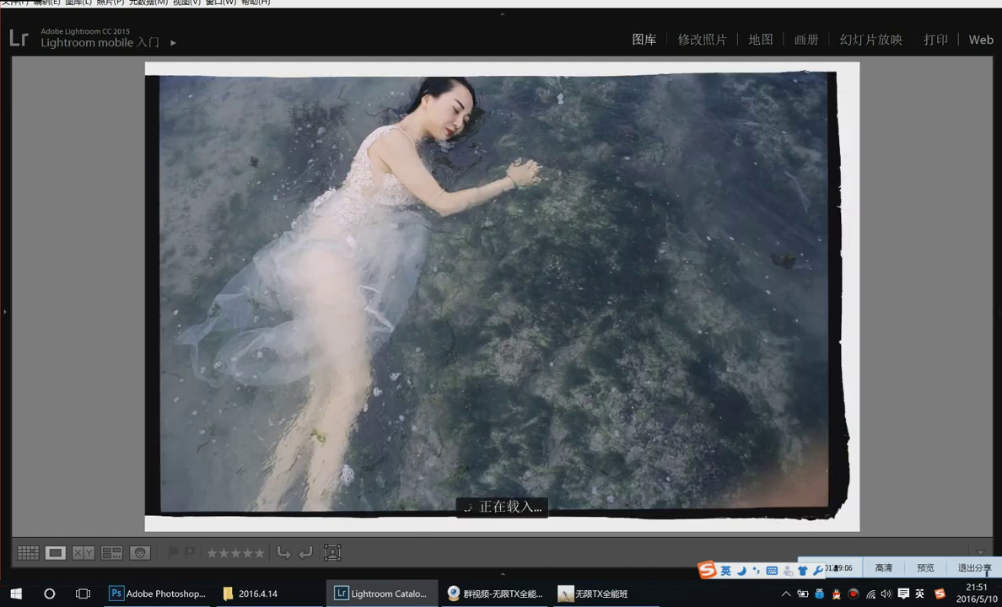
{"action": "key", "text": "Right"}
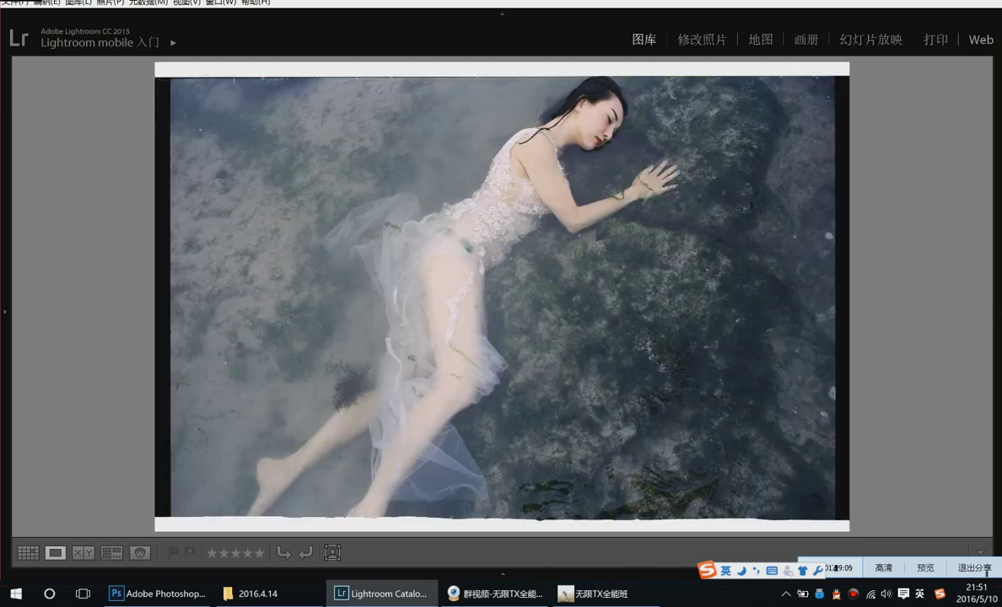
{"action": "key", "text": "Right"}
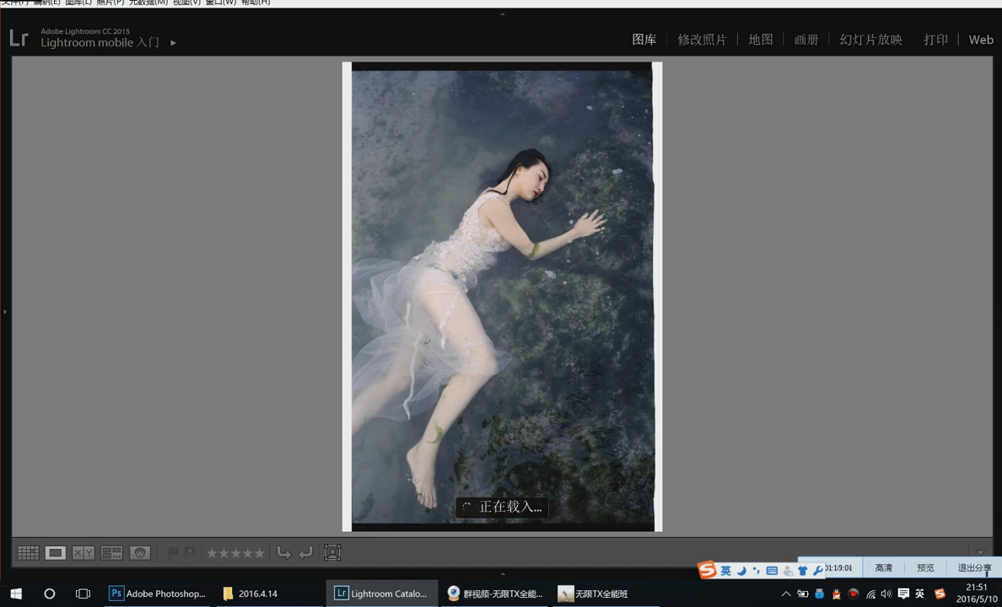
{"action": "key", "text": "Right"}
{"action": "key", "text": "Right"}
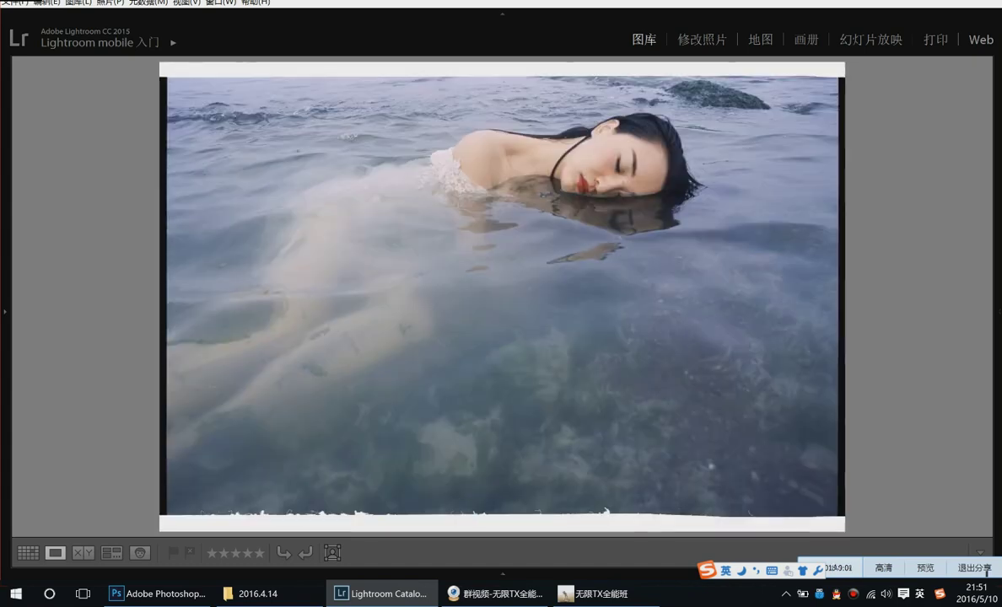
{"action": "key", "text": "Right"}
{"action": "key", "text": "Right"}
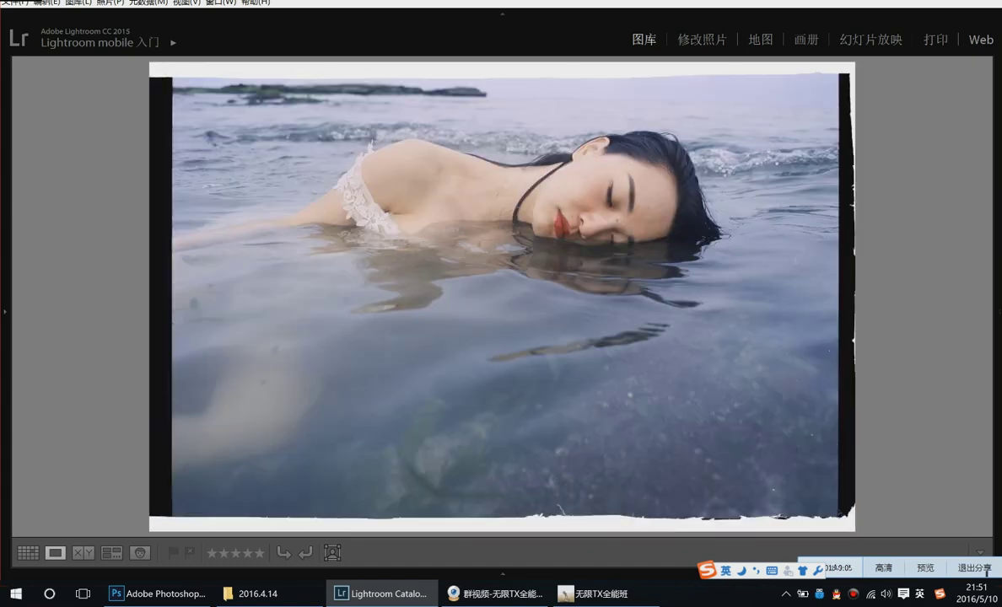
Go to the wide scan of the woman's head resting on the open water and place the group chat window beside it
{"action": "key", "text": "Right"}
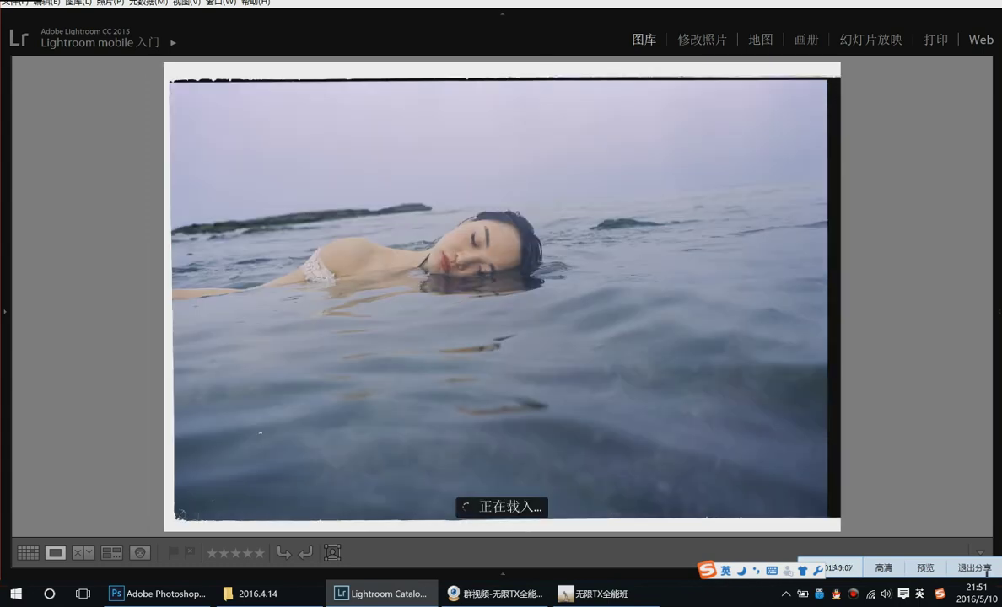
{"action": "key", "text": "Right"}
{"action": "key", "text": "Left"}
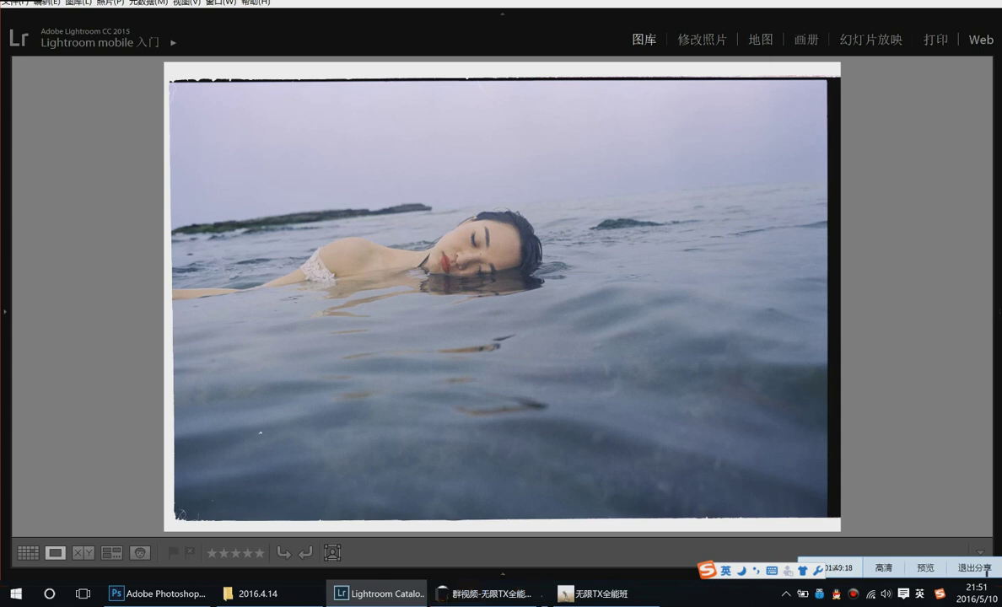
{"action": "left_click", "coordinate": [598, 594]}
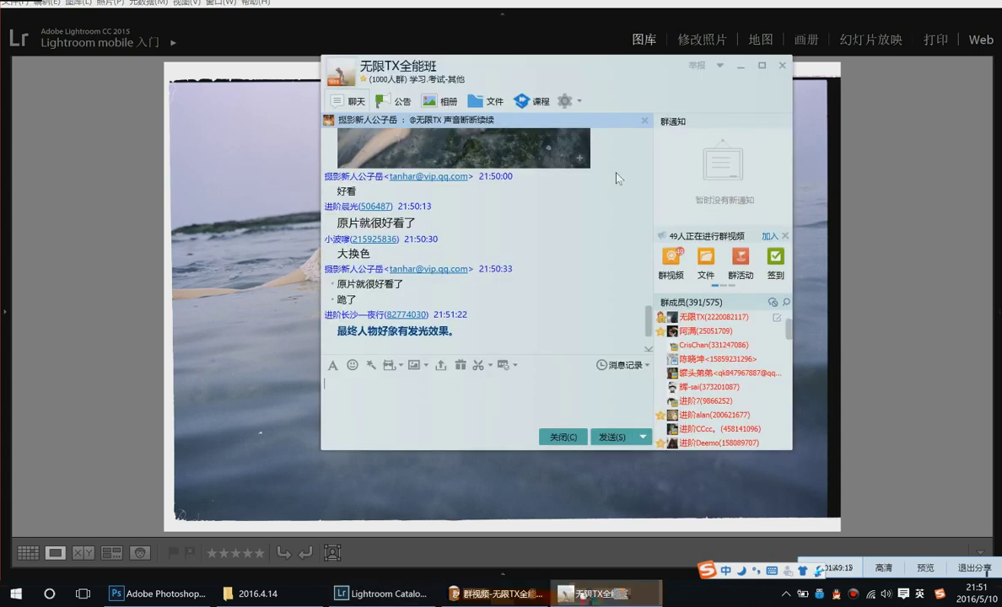
{"action": "left_click_drag", "start_coordinate": [506, 68], "coordinate": [959, 76]}
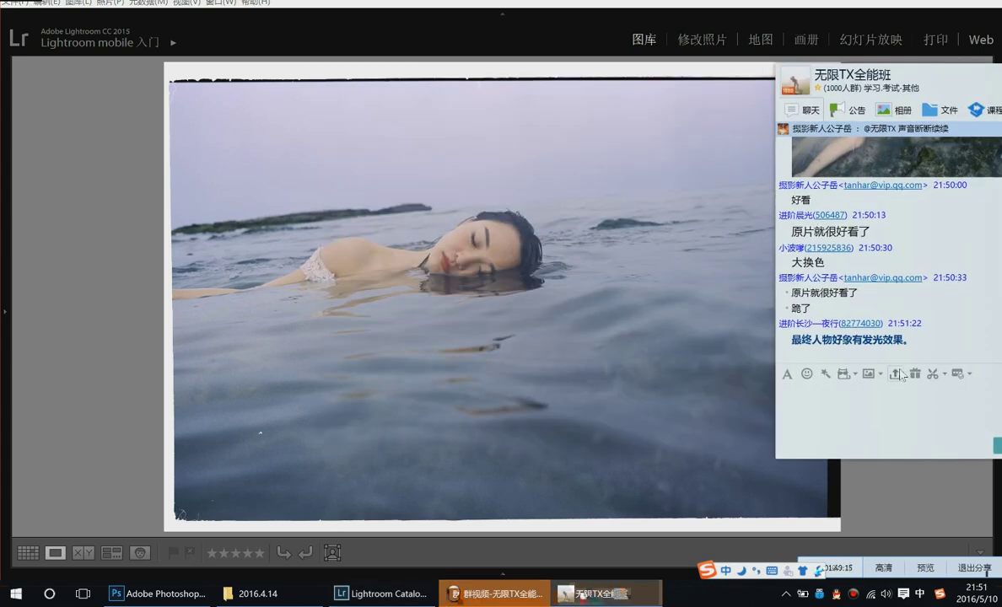
Capture a screenshot of the floating woman's scan without its film border, send it to the group chat, and return to Lightroom
{"action": "left_click", "coordinate": [933, 373]}
{"action": "left_click_drag", "start_coordinate": [188, 91], "coordinate": [754, 515]}
{"action": "double_click", "coordinate": [679, 431]}
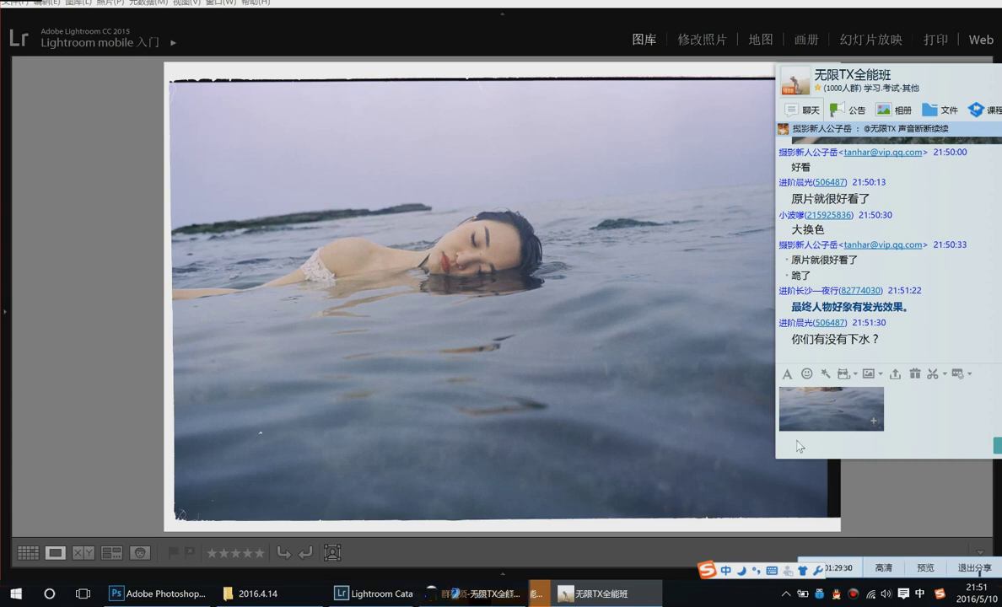
{"action": "key", "text": "alt+space"}
{"action": "left_click", "coordinate": [875, 387]}
{"action": "key", "text": "Return"}
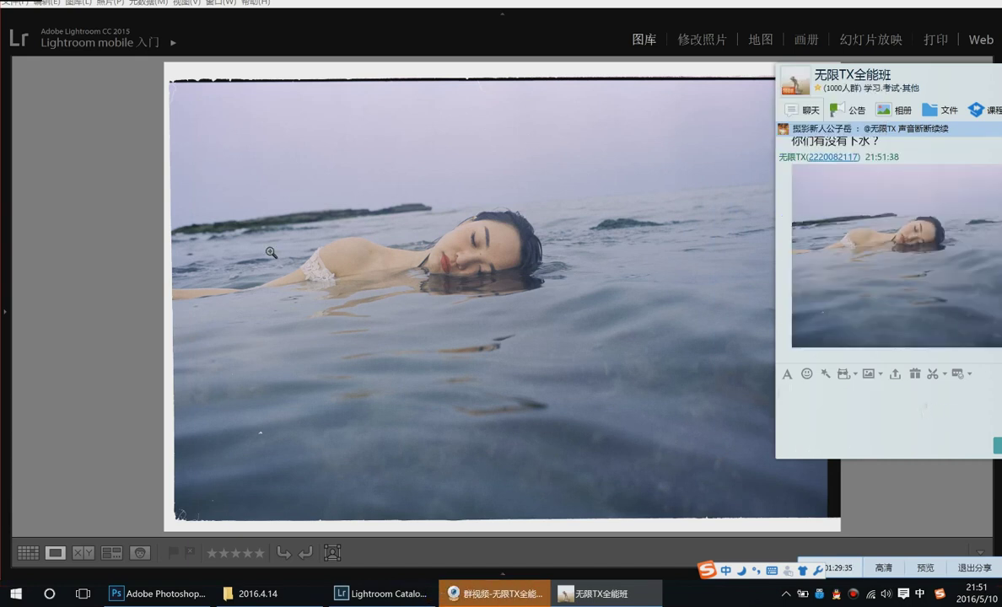
{"action": "left_click", "coordinate": [143, 261]}
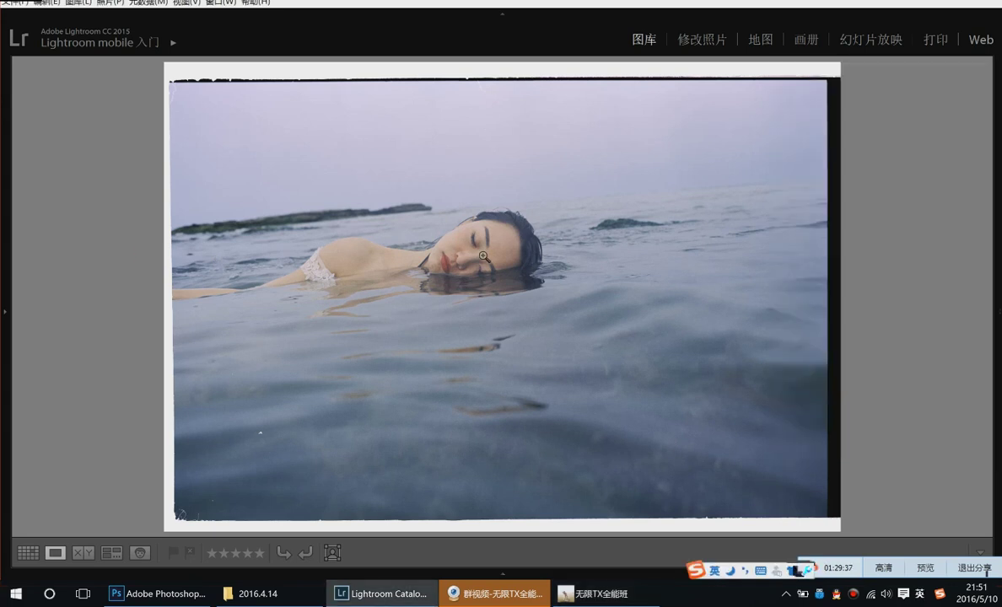
{"action": "left_click", "coordinate": [384, 594]}
{"action": "left_click", "coordinate": [371, 594]}
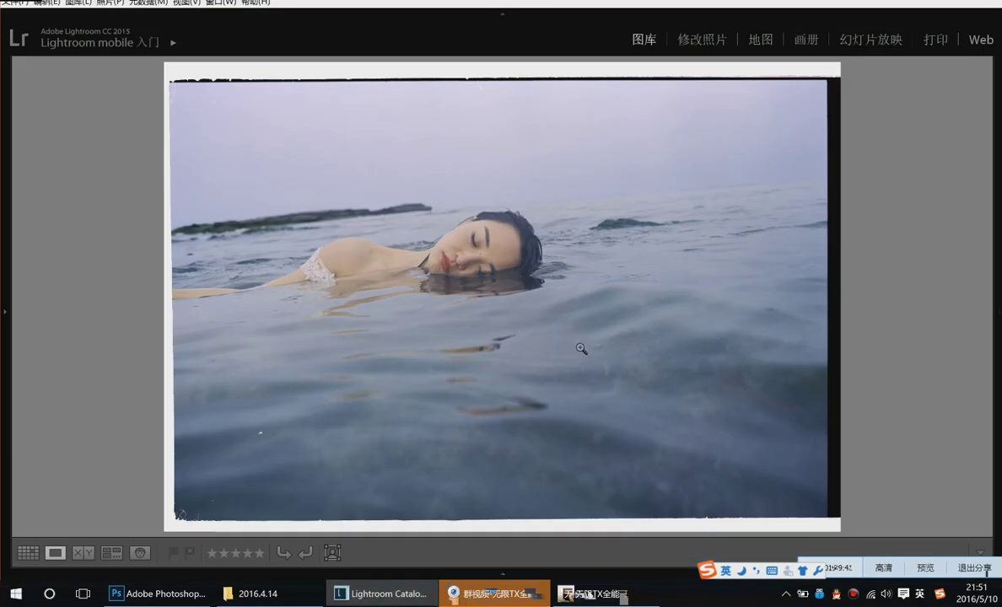
Browse the distant seashore scans up to the vertical frame with the shell-covered rock in the shallow foreground water
{"action": "key", "text": "Right"}
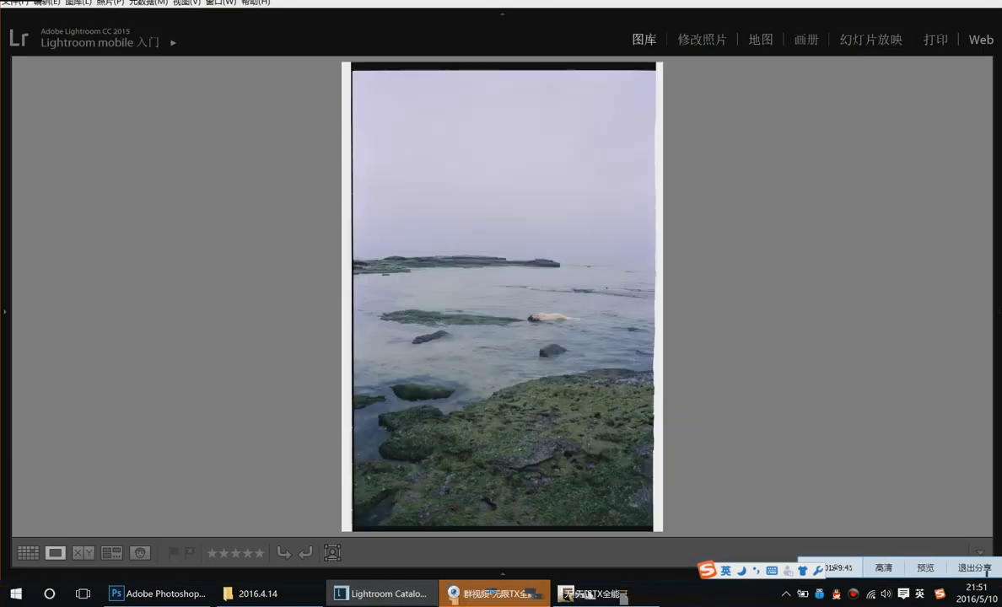
{"action": "key", "text": "Right"}
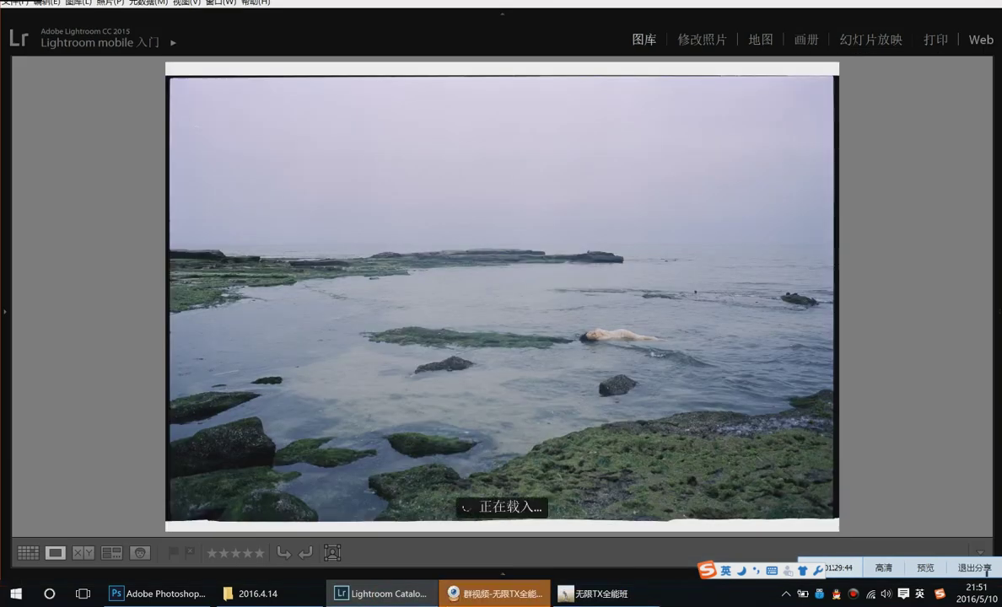
{"action": "key", "text": "Right"}
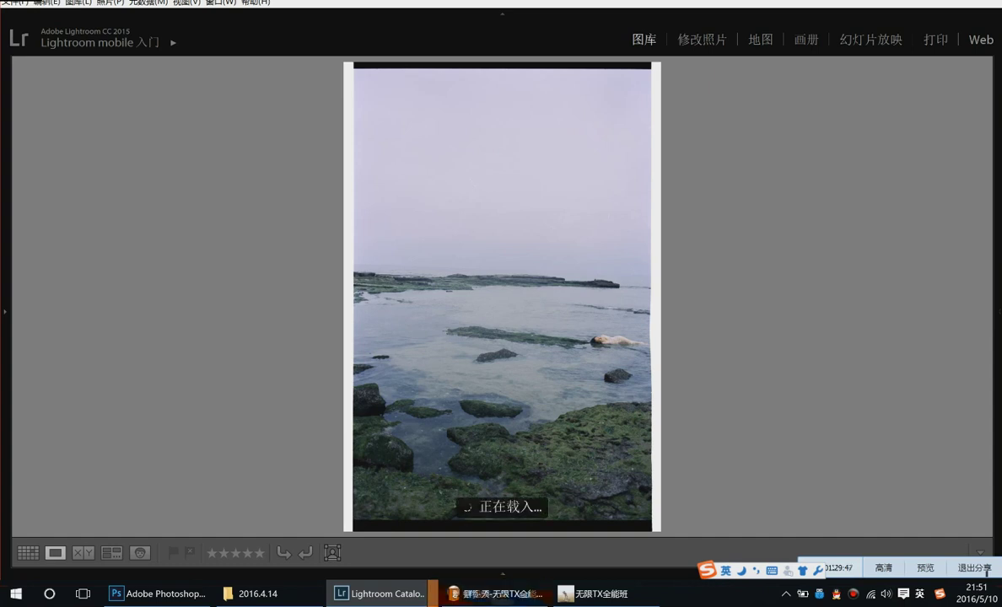
{"action": "key", "text": "Right"}
{"action": "key", "text": "Right"}
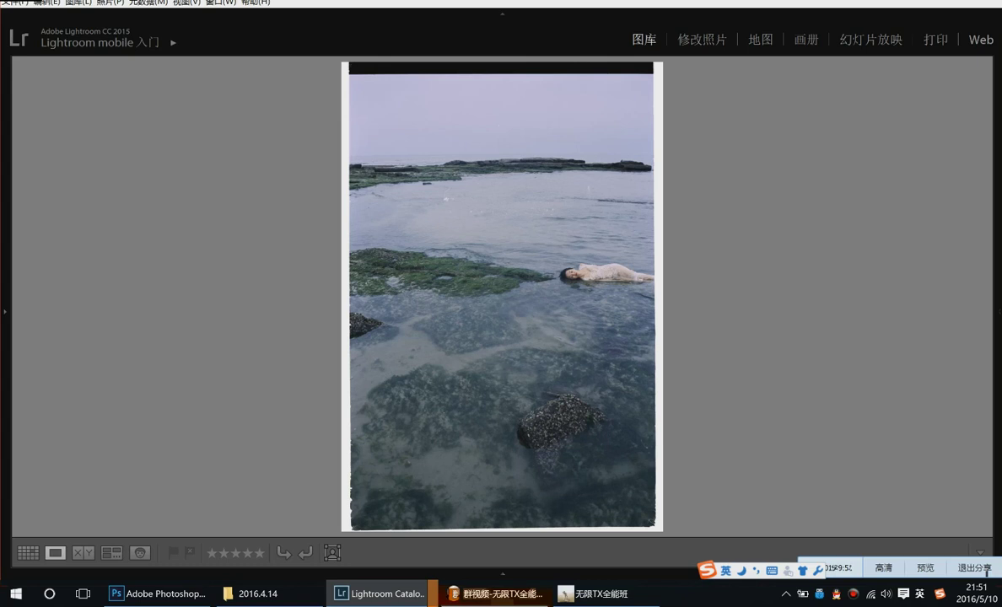
{"action": "key", "text": "Right"}
{"action": "key", "text": "Right"}
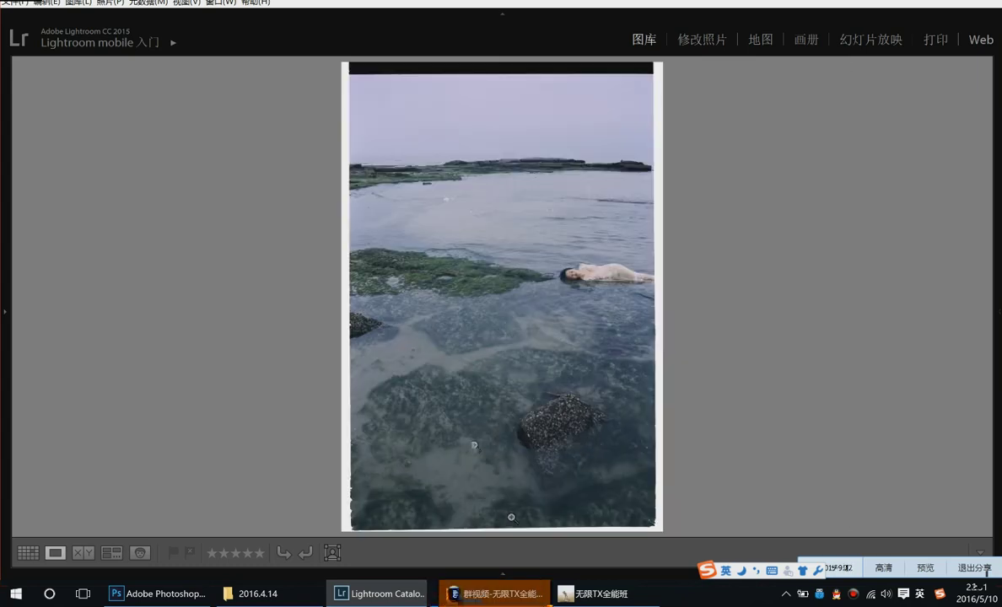
Capture the vertical seashore scan without its film border and send the screenshot to the group chat
{"action": "left_click", "coordinate": [600, 593]}
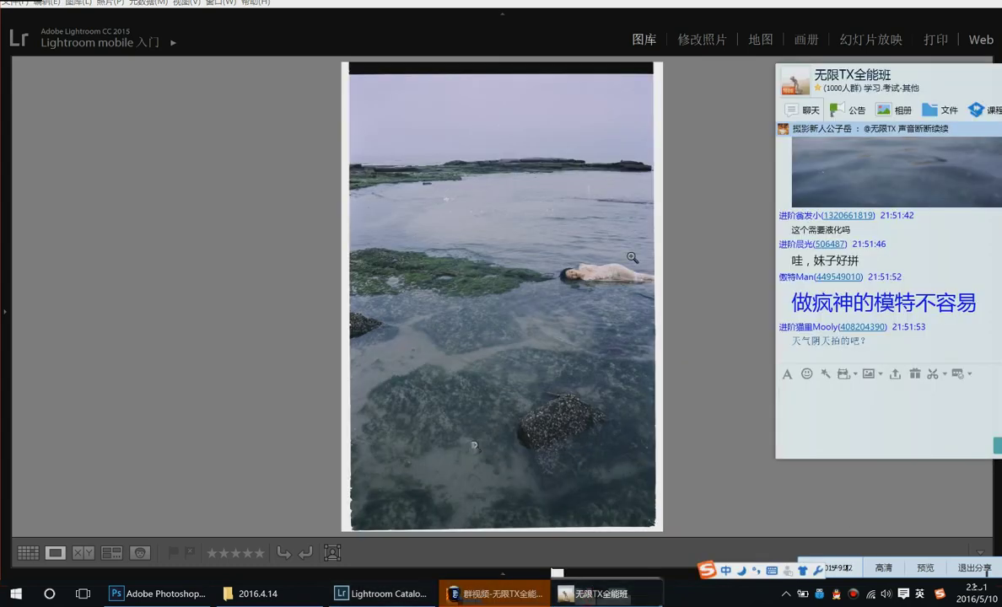
{"action": "left_click", "coordinate": [932, 374]}
{"action": "left_click_drag", "start_coordinate": [353, 79], "coordinate": [650, 523]}
{"action": "double_click", "coordinate": [647, 514]}
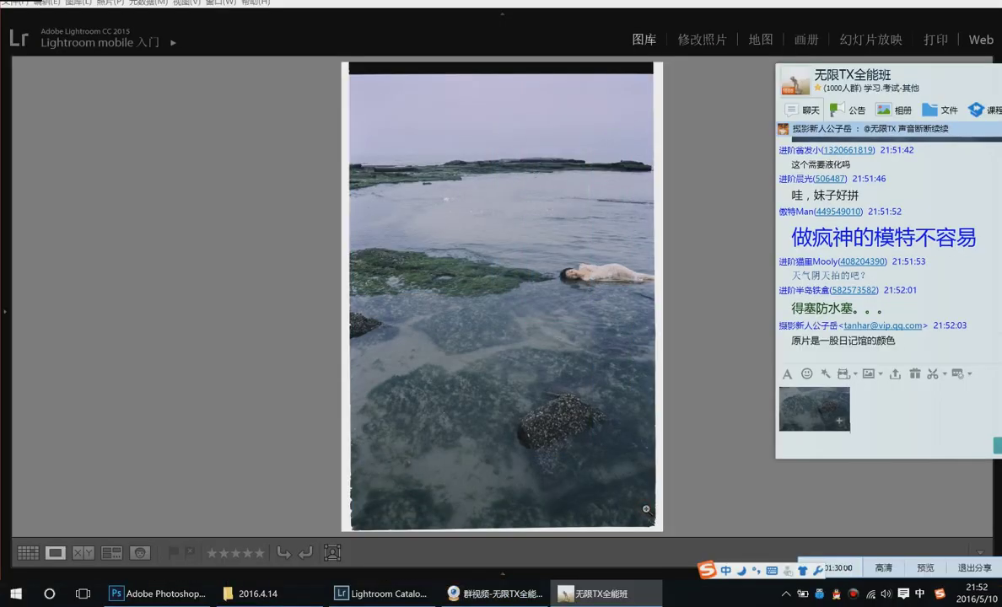
{"action": "key", "text": "Return"}
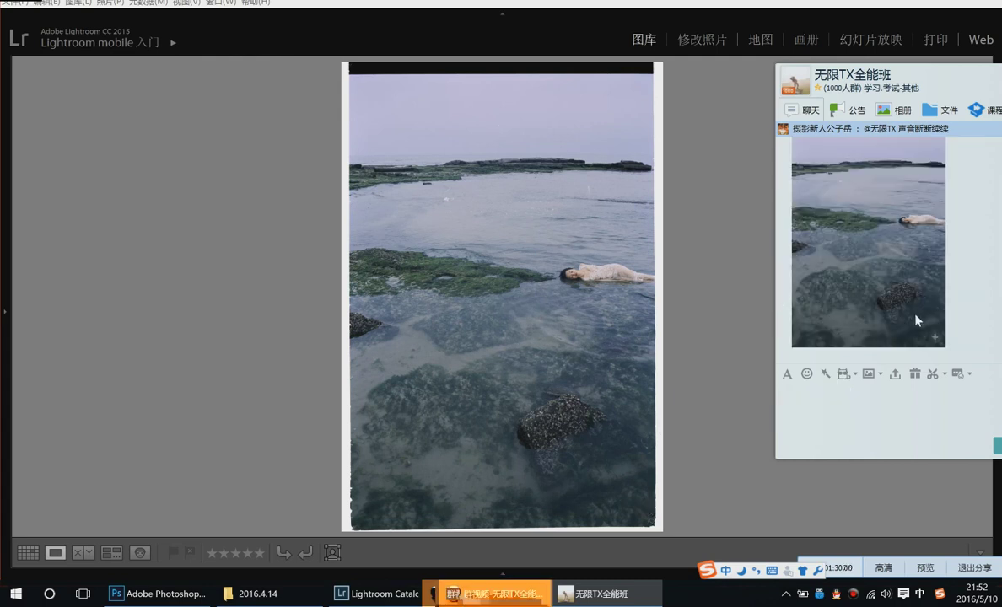
Review the sent seashore screenshot and the students' replies in the group chat, and return to Lightroom
{"action": "scroll", "coordinate": [849, 290], "scroll_direction": "up", "scroll_amount": 2}
{"action": "scroll", "coordinate": [911, 307], "scroll_direction": "up", "scroll_amount": 1}
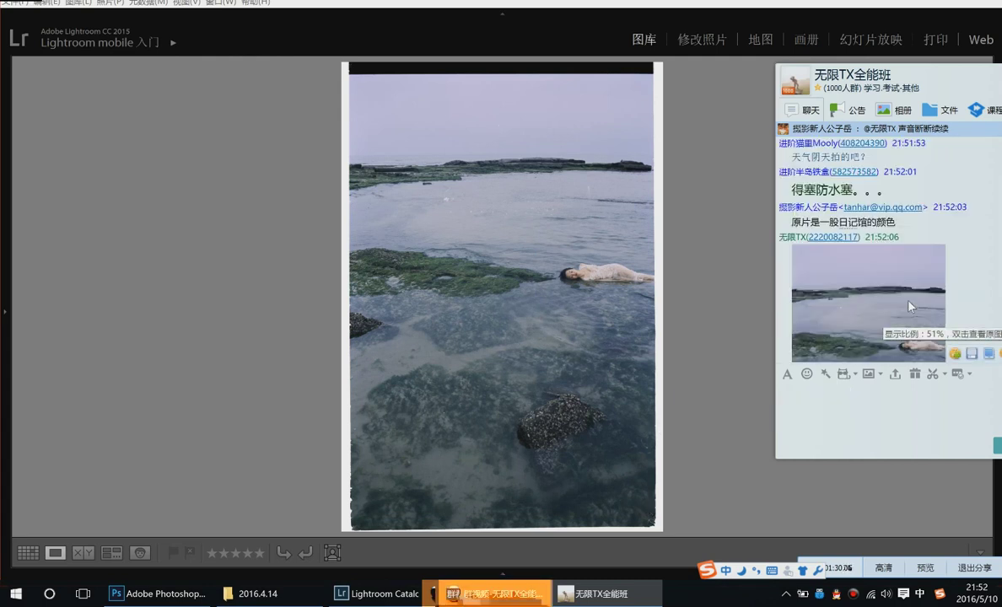
{"action": "scroll", "coordinate": [895, 268], "scroll_direction": "down", "scroll_amount": 4}
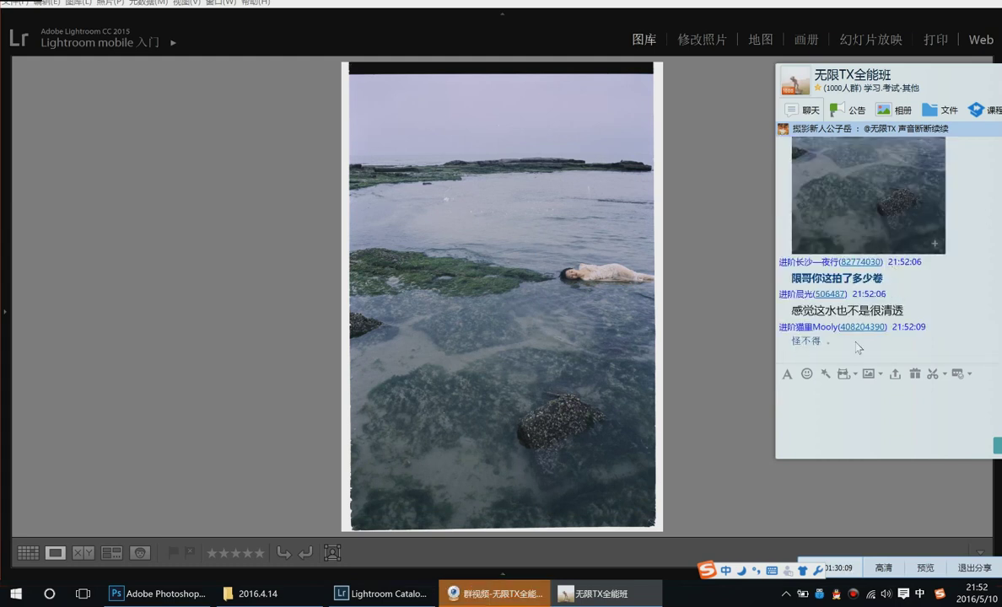
{"action": "left_click", "coordinate": [720, 359]}
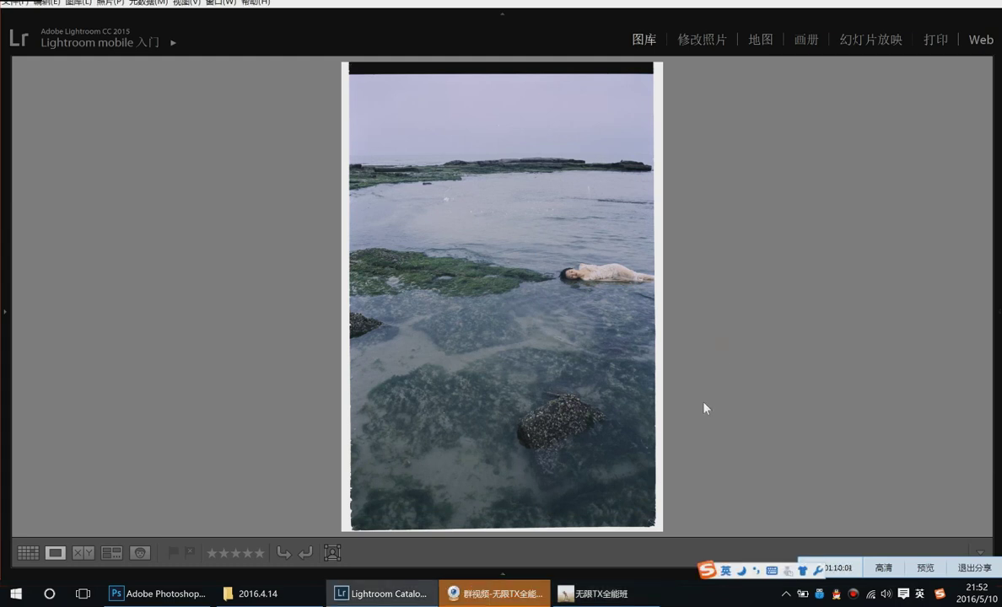
Browse the neighbouring seashore scans and graded versions to the horizontal scan of the woman propped up on the flat rock
{"action": "key", "text": "Right"}
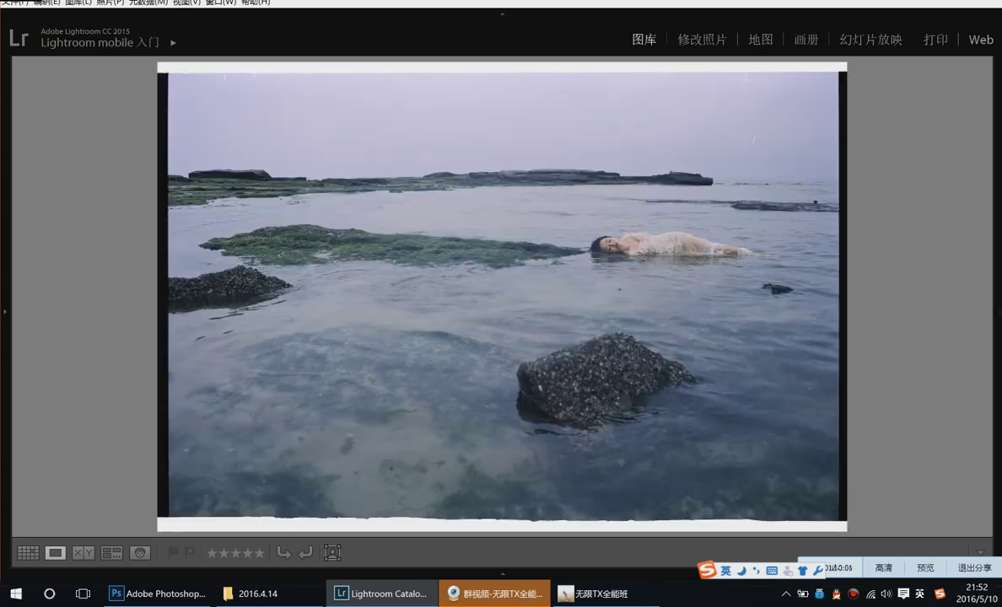
{"action": "key", "text": "Left"}
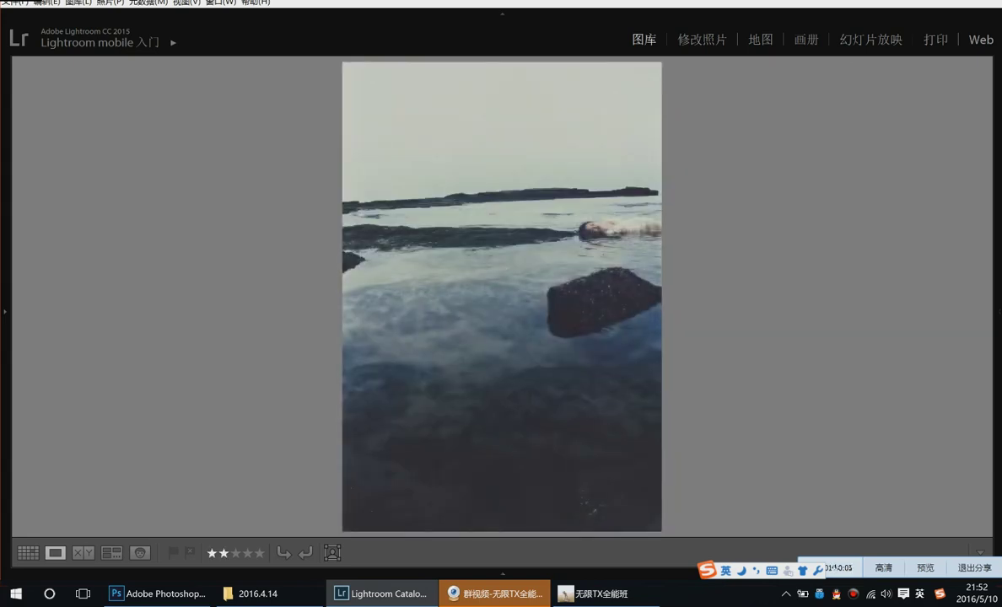
{"action": "key", "text": "Left"}
{"action": "key", "text": "Left"}
{"action": "key", "text": "Left"}
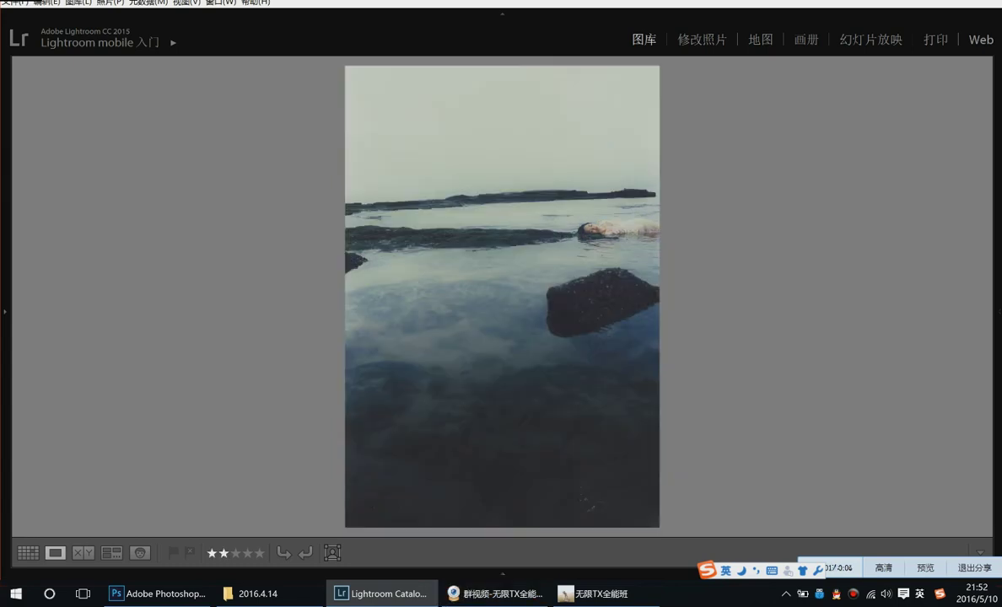
{"action": "key", "text": "Left"}
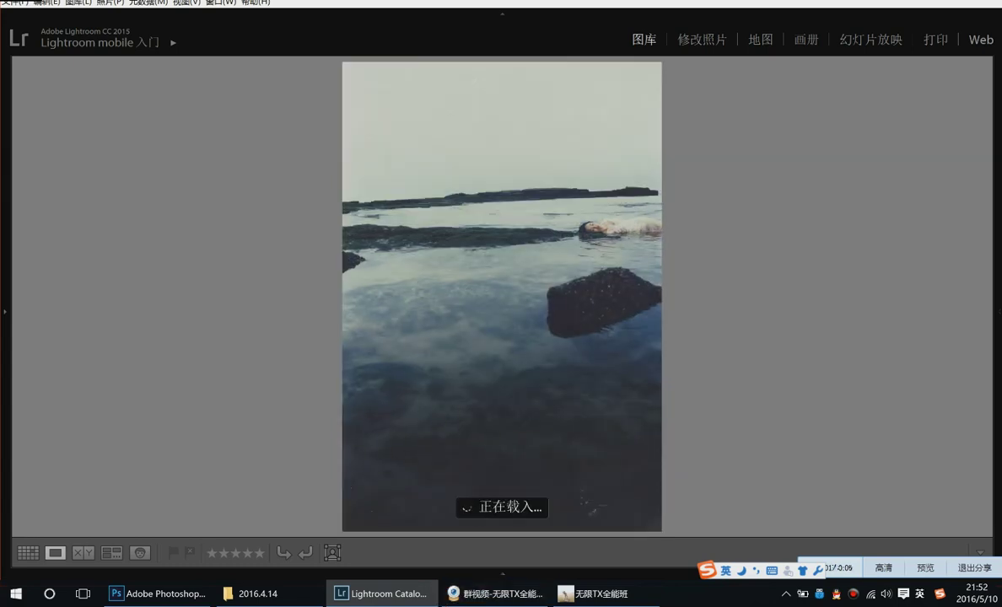
{"action": "key", "text": "Left"}
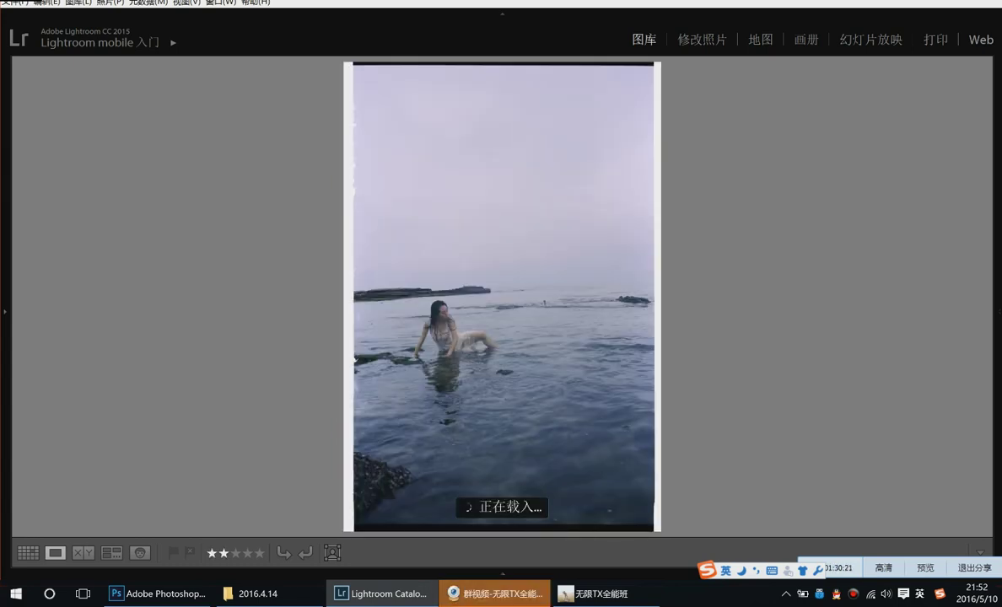
{"action": "key", "text": "Left"}
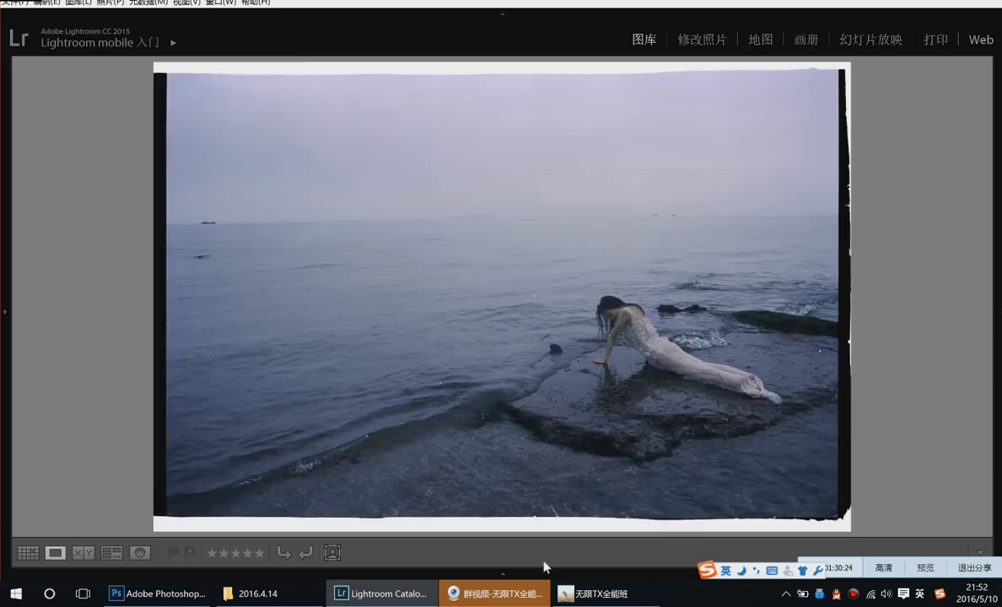
Capture the scan of the woman propped up on the flat rock, send it to the group chat, and return to Lightroom
{"action": "left_click", "coordinate": [594, 593]}
{"action": "left_click_drag", "start_coordinate": [911, 377], "coordinate": [980, 384]}
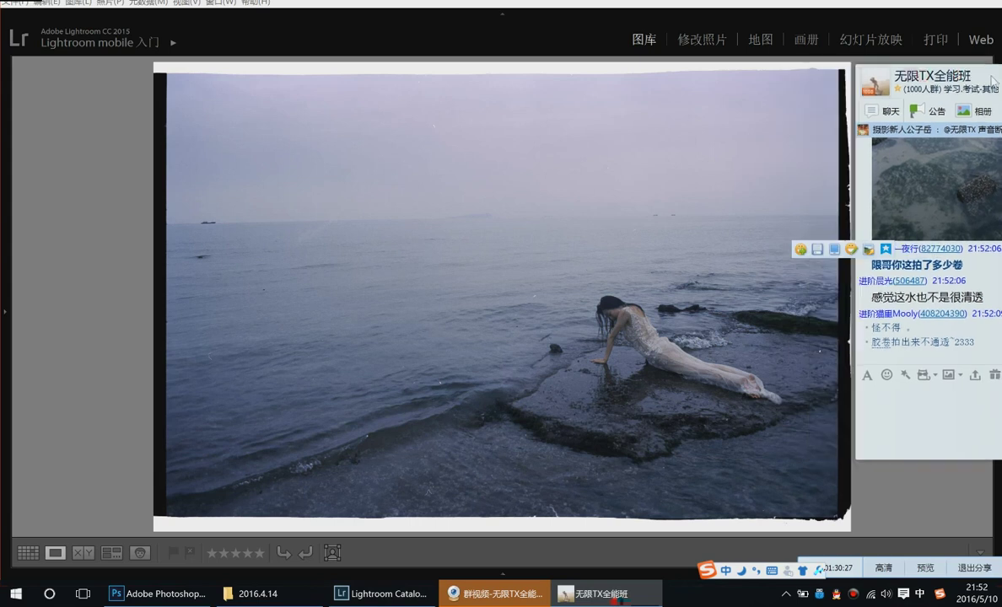
{"action": "left_click", "coordinate": [981, 385]}
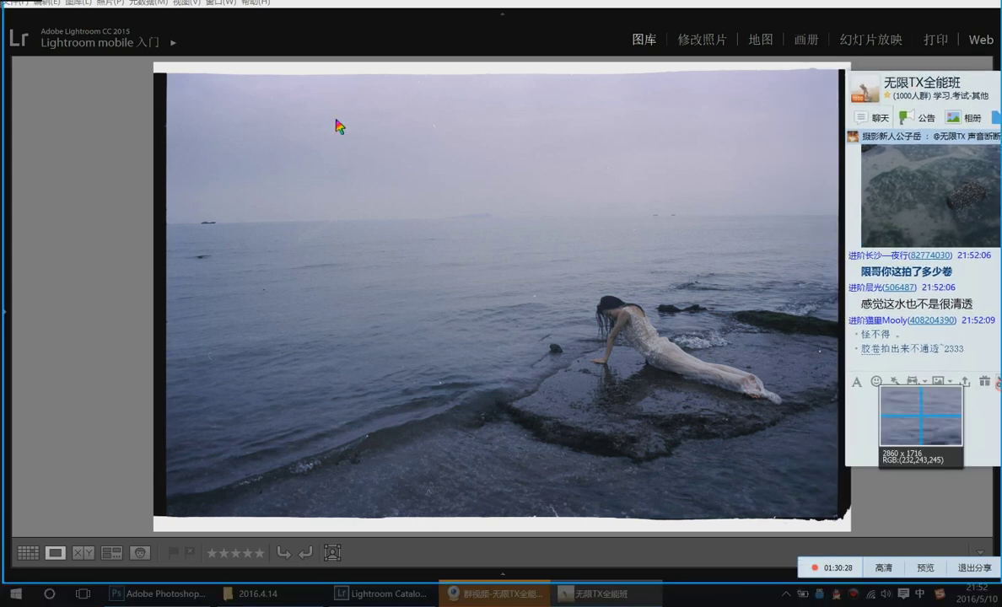
{"action": "left_click_drag", "start_coordinate": [172, 76], "coordinate": [838, 508]}
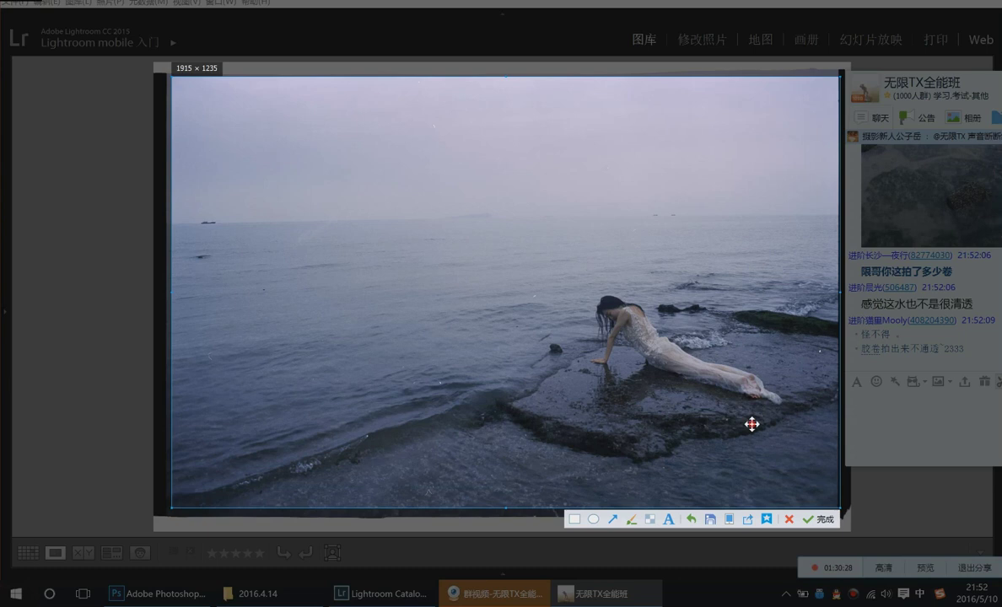
{"action": "double_click", "coordinate": [751, 424]}
{"action": "key", "text": "Return"}
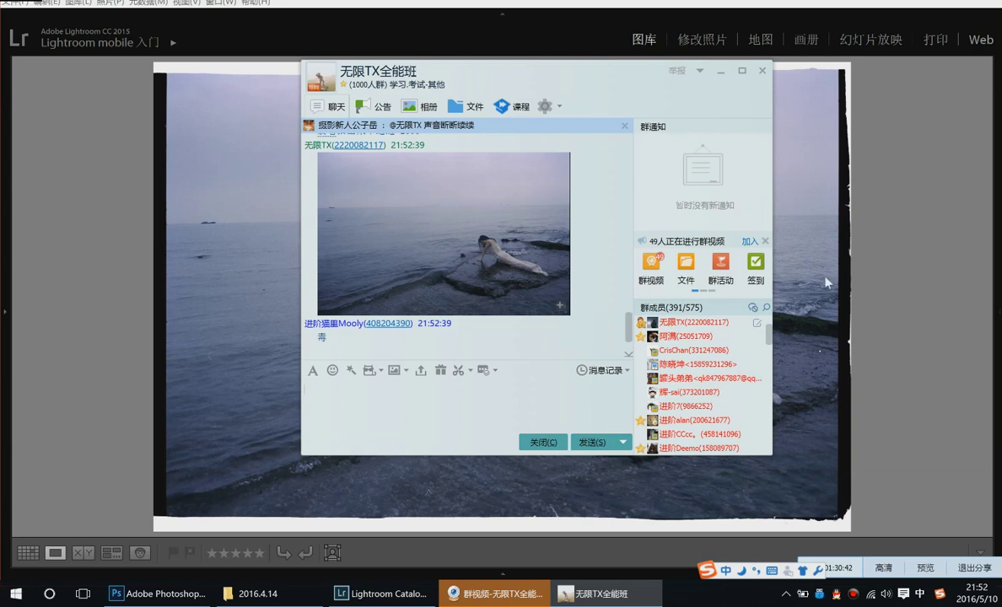
{"action": "left_click", "coordinate": [875, 281]}
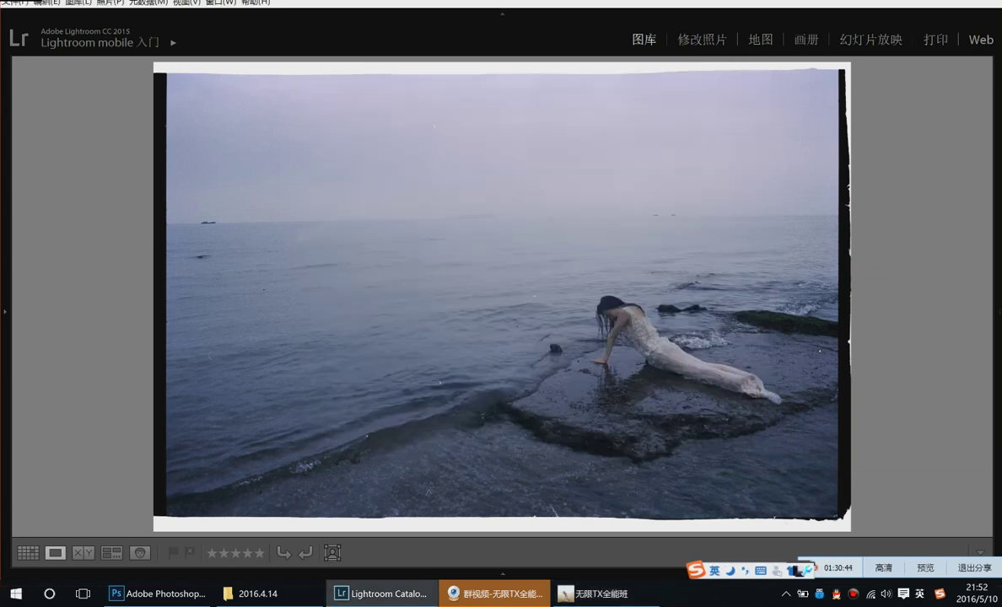
Examine the graded version of the flat-rock photo and browse the following scans of the woman lying on the wet rock
{"action": "key", "text": "Right"}
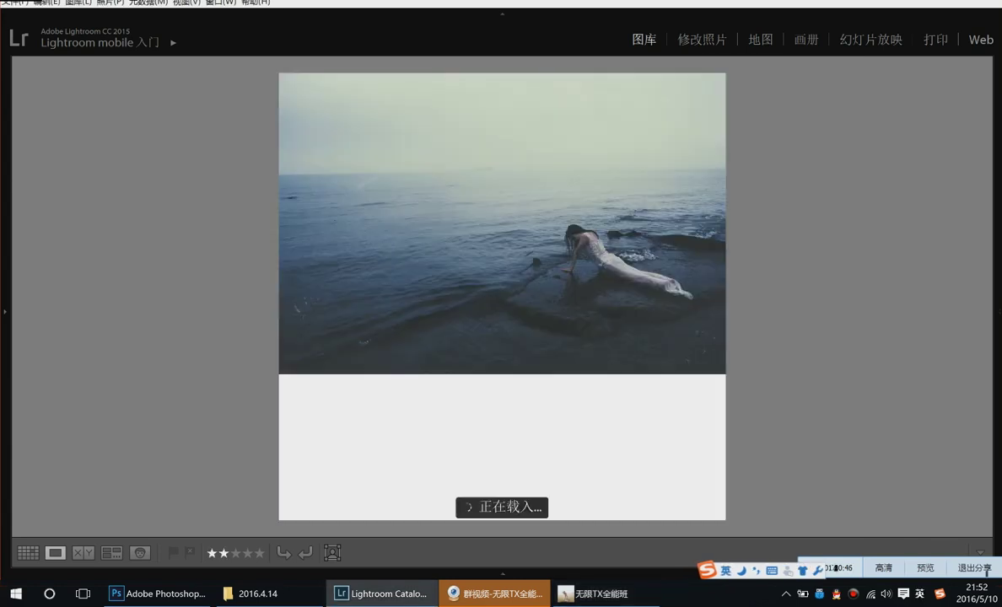
{"action": "key", "text": "0"}
{"action": "key", "text": "Right"}
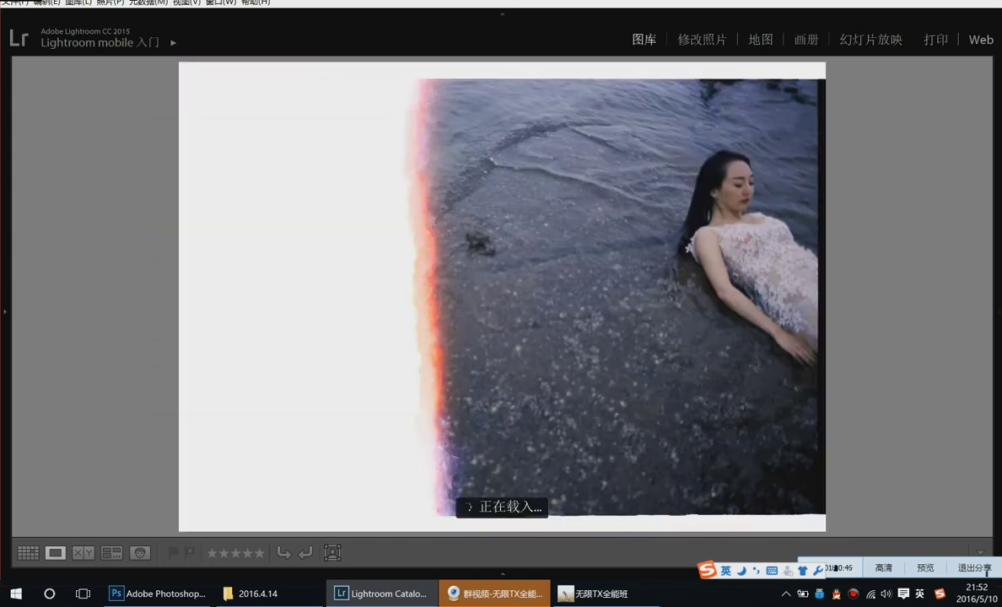
{"action": "key", "text": "Right"}
{"action": "key", "text": "Right"}
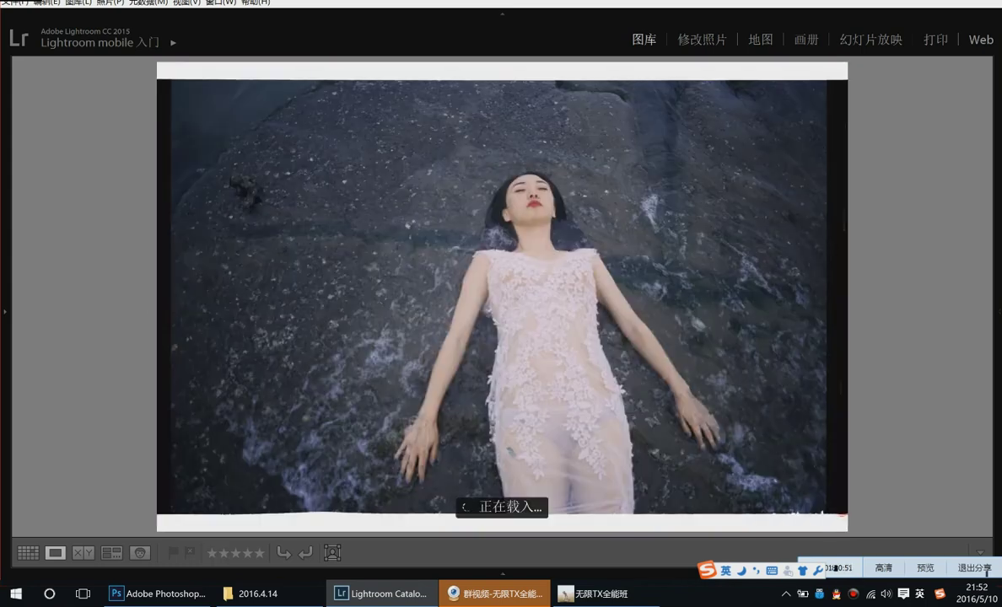
{"action": "key", "text": "Right"}
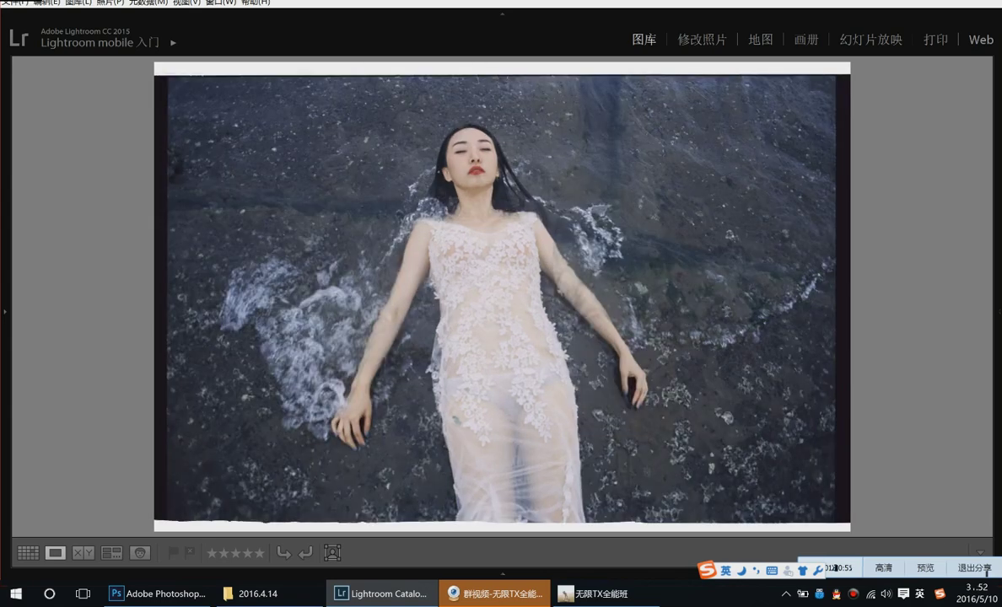
{"action": "key", "text": "Right"}
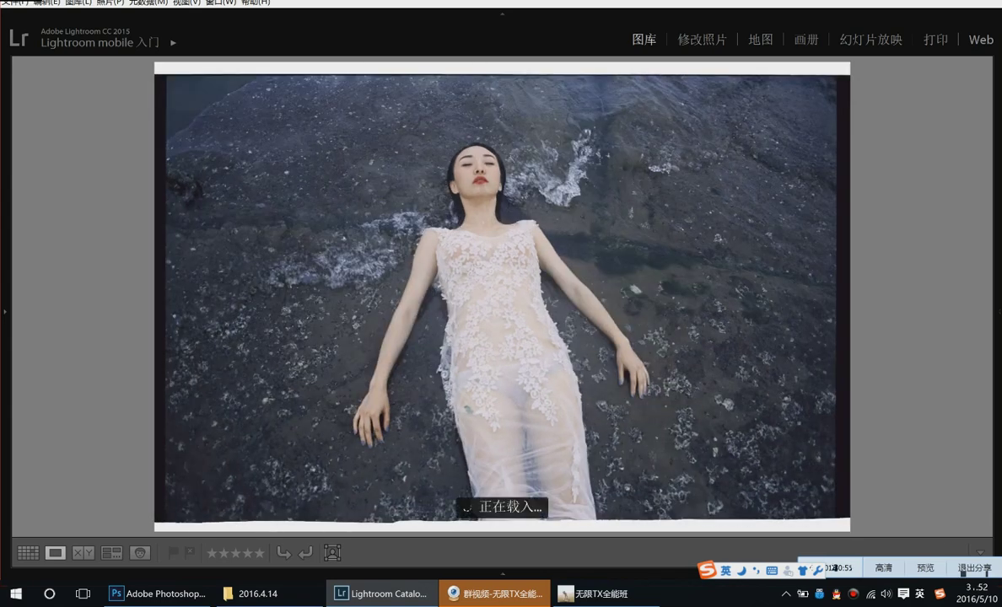
Browse the scans of the woman lying on the wet rock and curled up in shallow water, to the vertical wave-splash scan
{"action": "key", "text": "Right"}
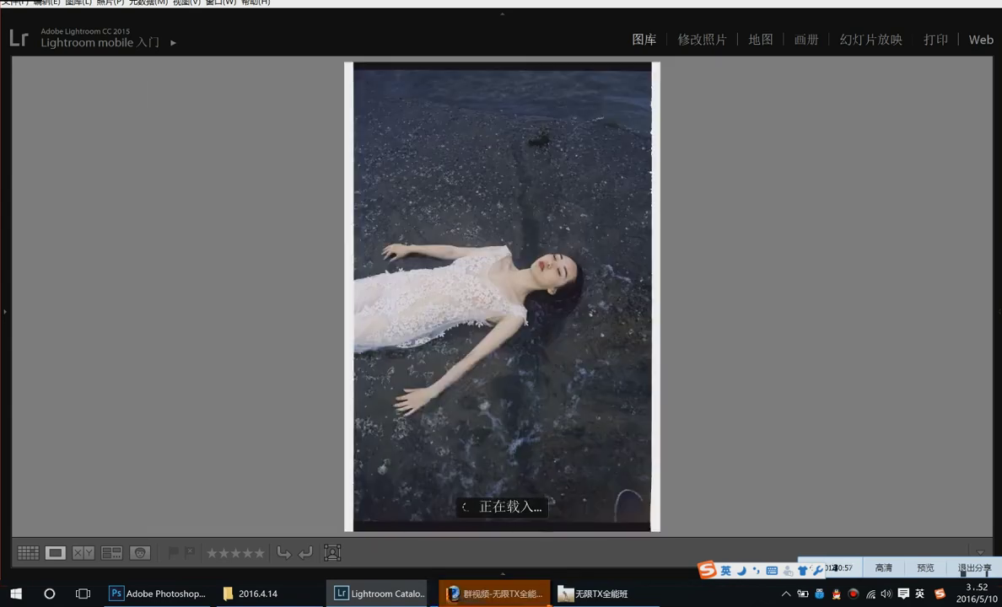
{"action": "key", "text": "Right"}
{"action": "key", "text": "Right"}
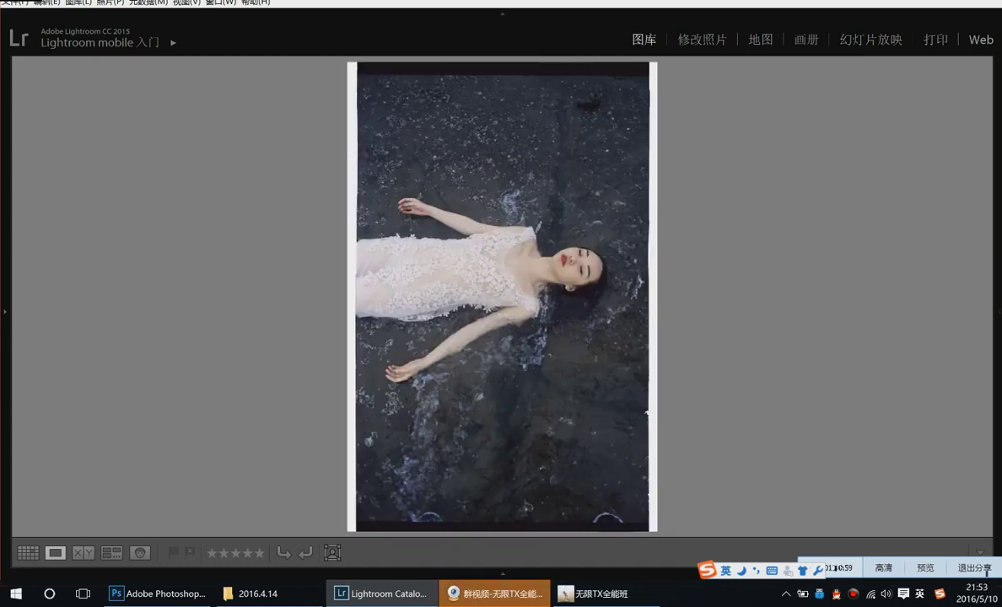
{"action": "key", "text": "Left"}
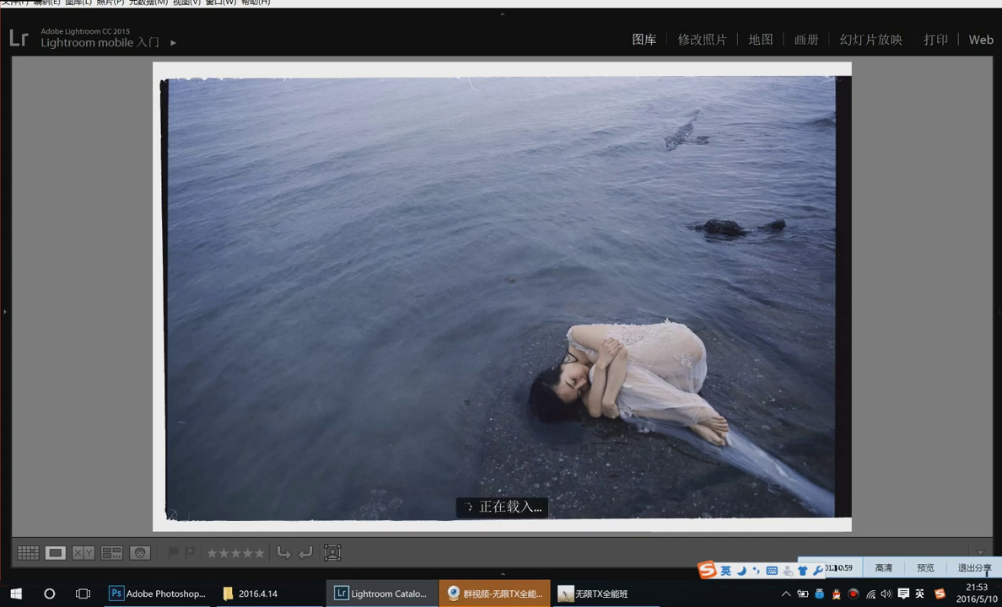
{"action": "key", "text": "Left"}
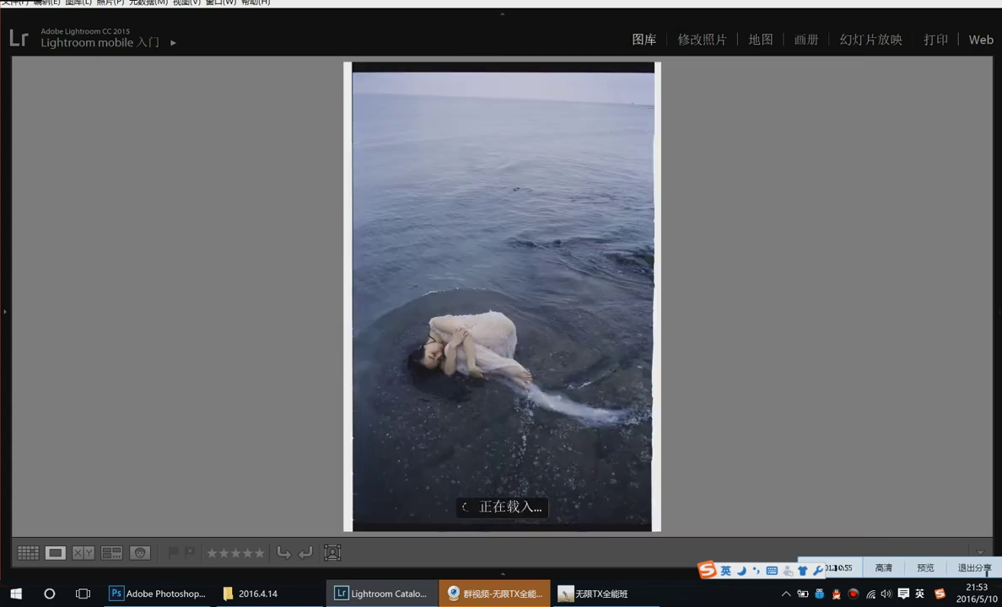
{"action": "key", "text": "Left"}
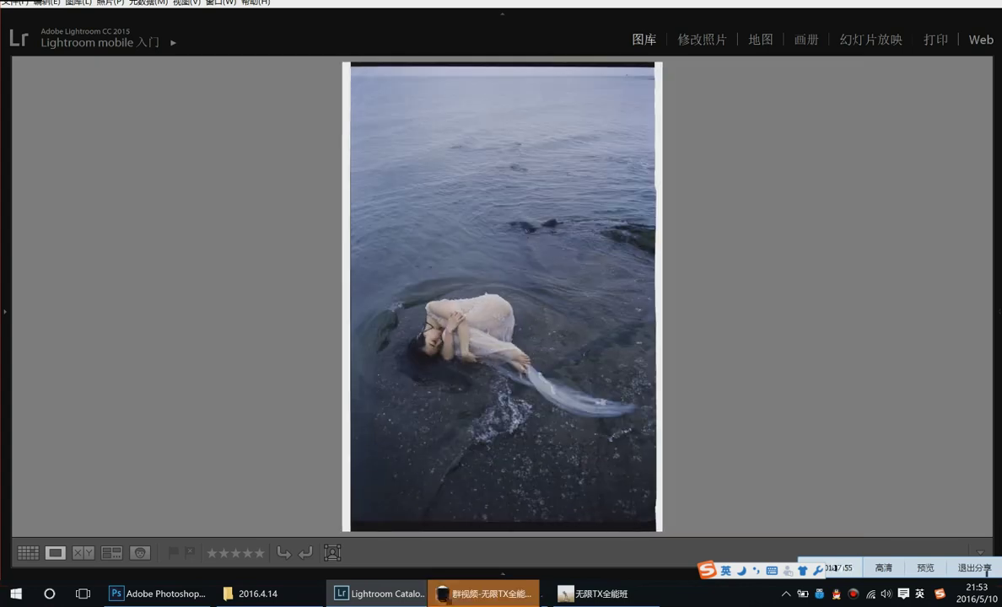
{"action": "key", "text": "Left"}
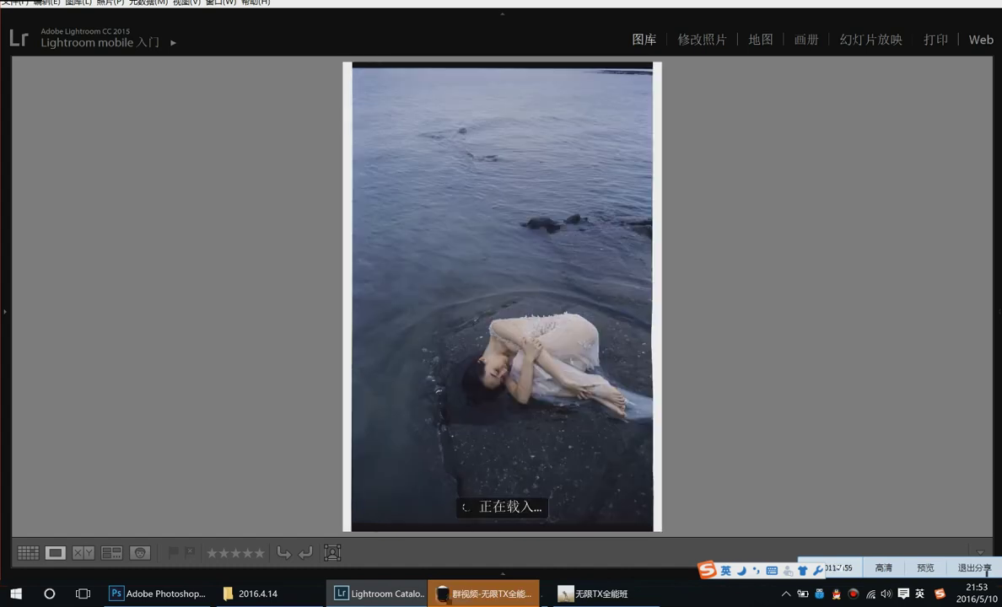
{"action": "key", "text": "Left"}
{"action": "key", "text": "Left"}
{"action": "key", "text": "Left"}
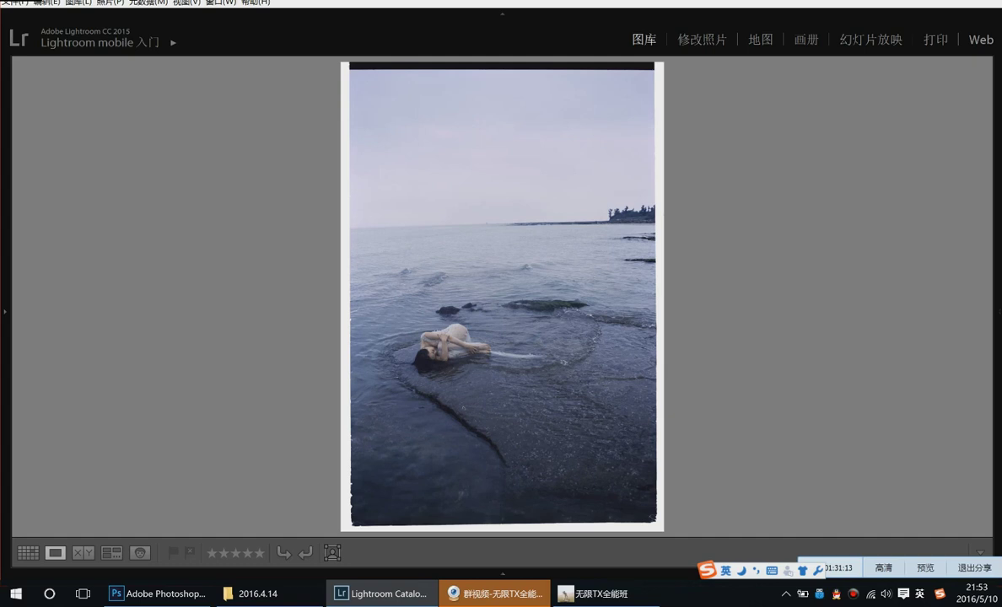
{"action": "key", "text": "Left"}
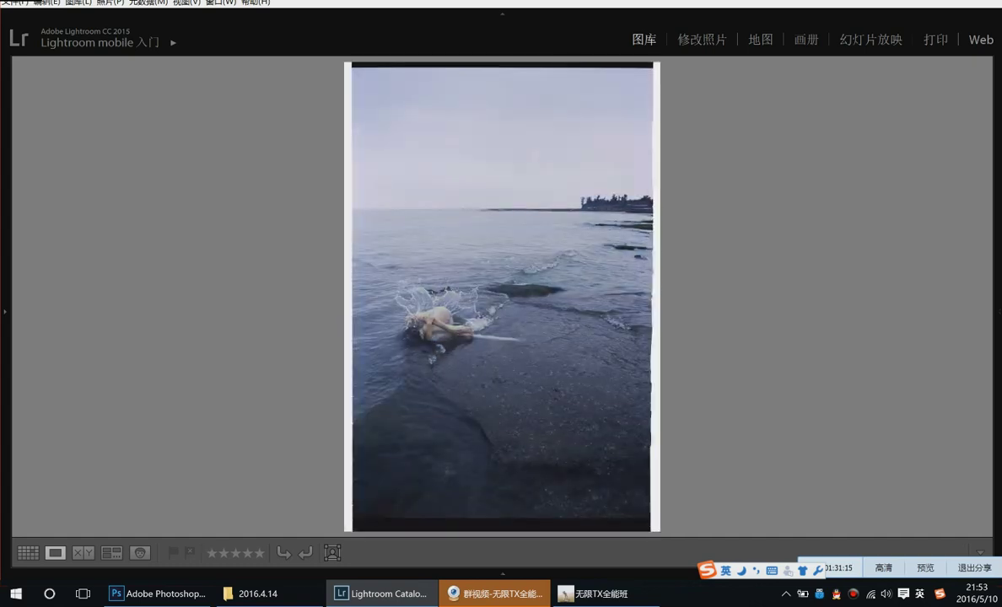
Move the group chat beside the photo, capture the vertical wave-splash scan, send it to the group, and return to Lightroom
{"action": "left_click", "coordinate": [616, 588]}
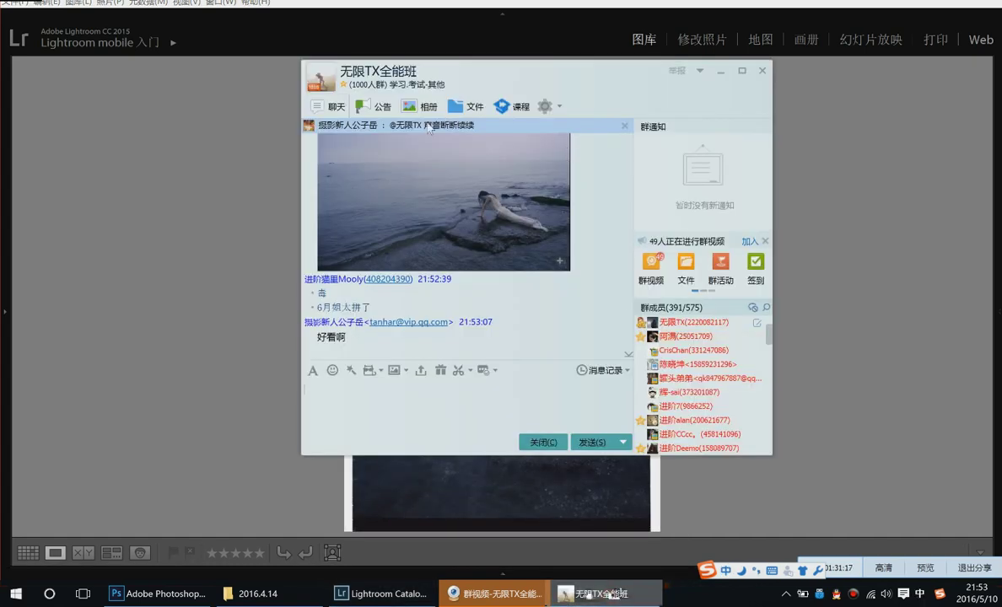
{"action": "left_click_drag", "start_coordinate": [428, 126], "coordinate": [802, 130]}
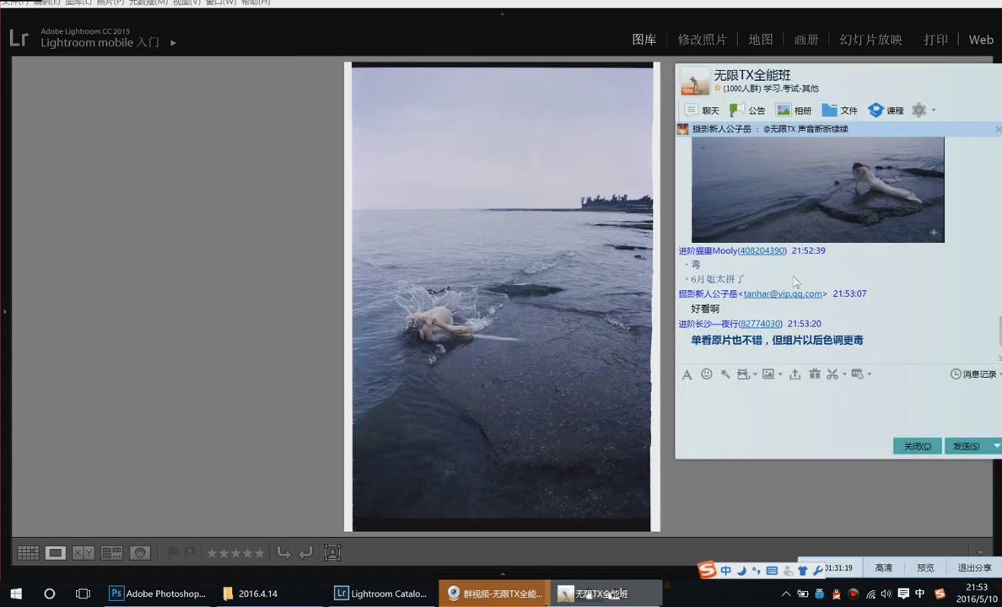
{"action": "left_click", "coordinate": [834, 375]}
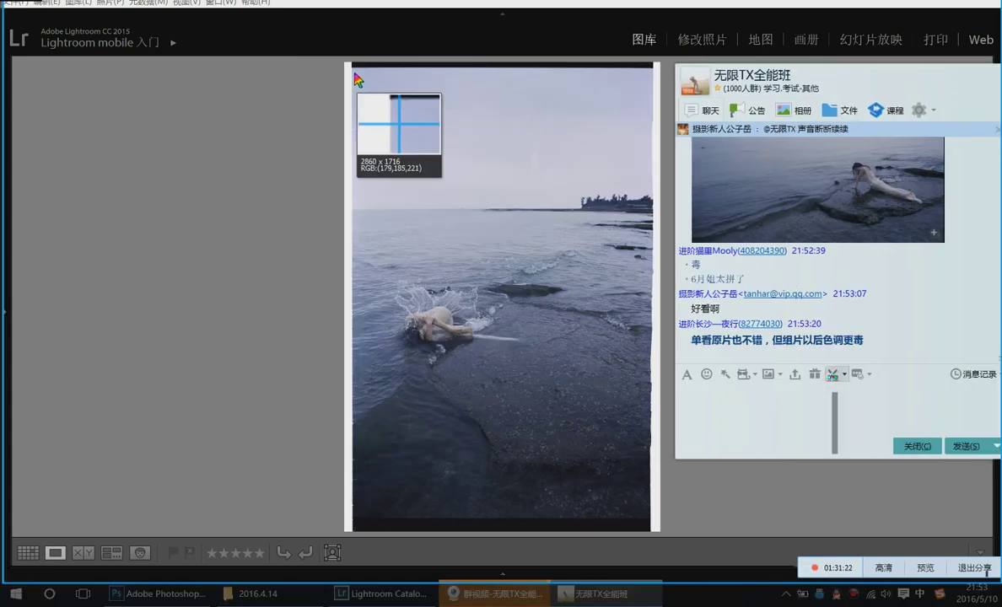
{"action": "left_click_drag", "start_coordinate": [353, 70], "coordinate": [644, 516]}
{"action": "double_click", "coordinate": [604, 484]}
{"action": "key", "text": "Return"}
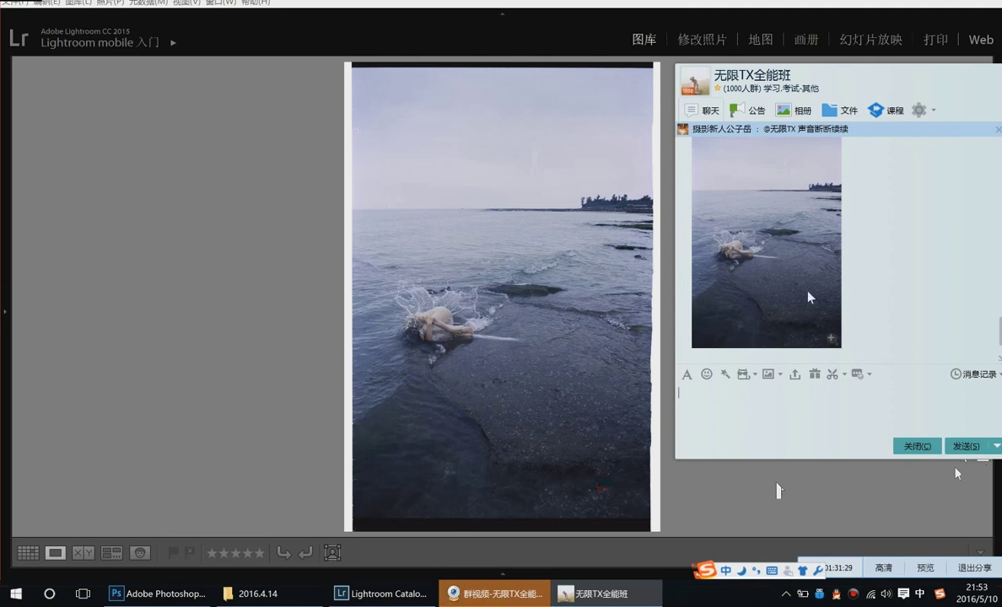
{"action": "left_click", "coordinate": [665, 435]}
Show the graded version of the wave-splash photo, capture it, send it to the group chat, and return to Lightroom
{"action": "key", "text": "Right"}
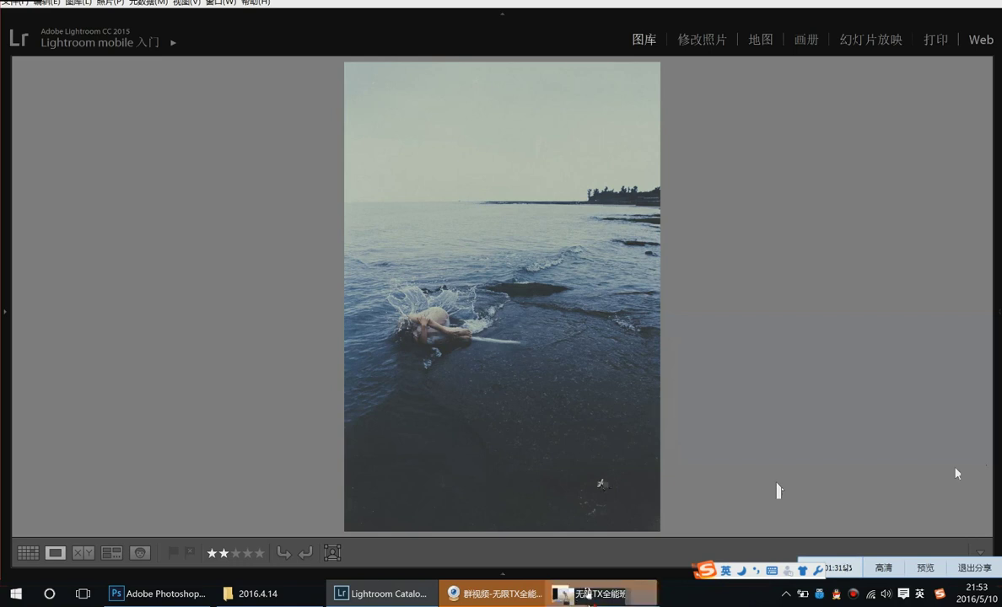
{"action": "left_click", "coordinate": [588, 593]}
{"action": "key", "text": "ctrl+alt+a"}
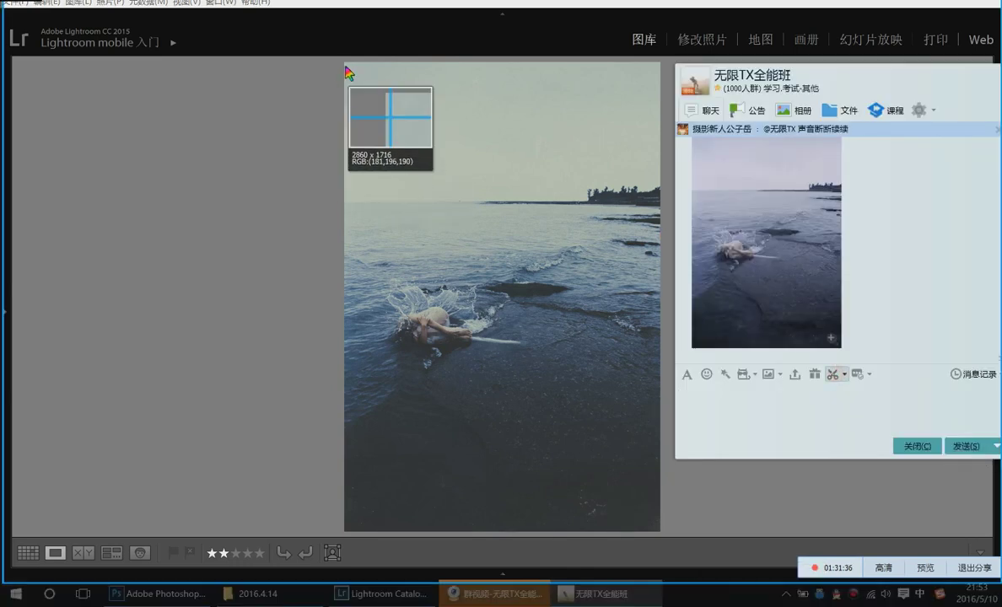
{"action": "left_click_drag", "start_coordinate": [346, 65], "coordinate": [504, 370]}
{"action": "left_click_drag", "start_coordinate": [560, 474], "coordinate": [658, 528]}
{"action": "double_click", "coordinate": [658, 528]}
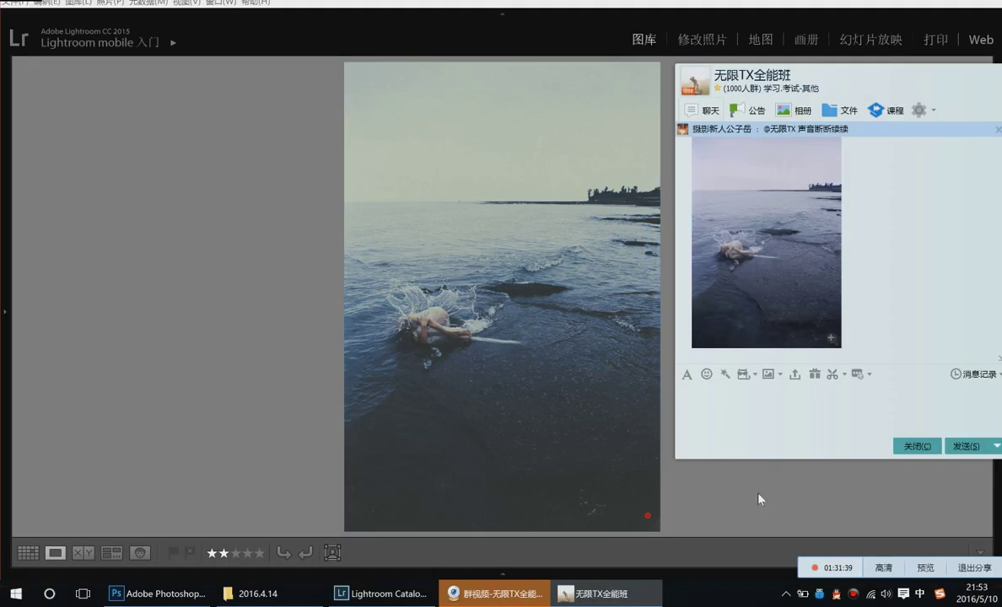
{"action": "left_click", "coordinate": [959, 447]}
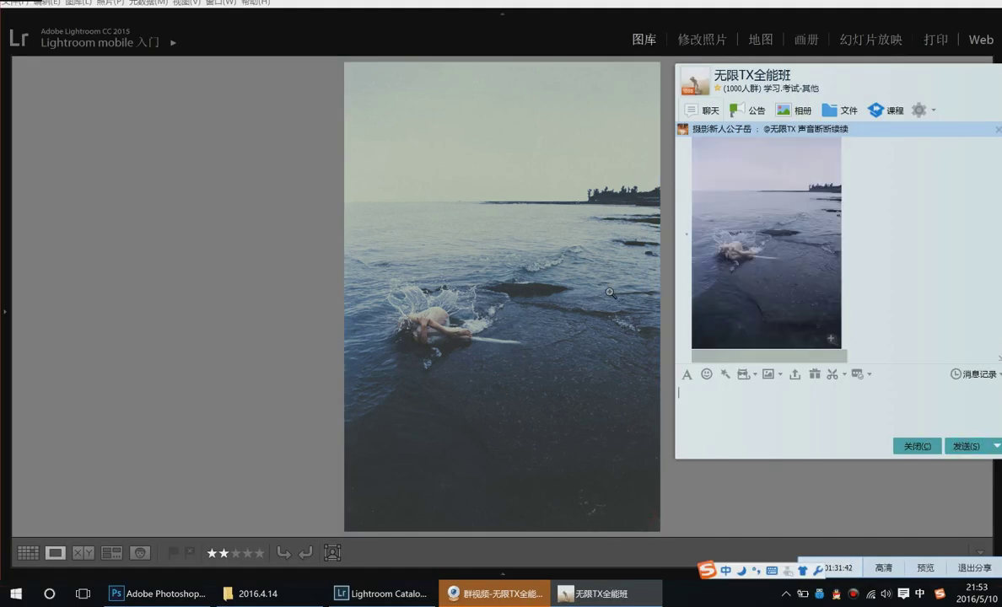
{"action": "left_click", "coordinate": [594, 322]}
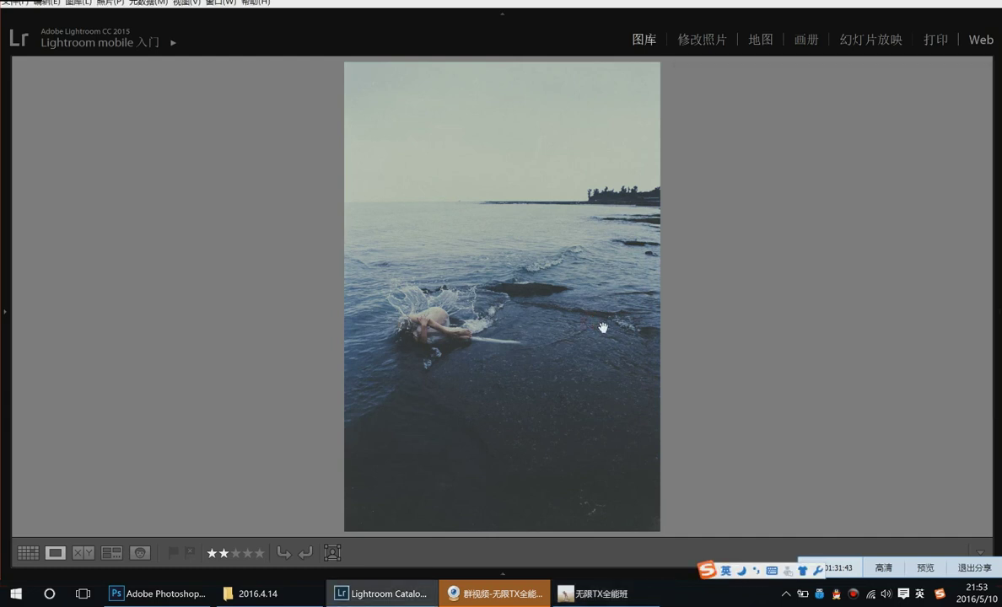
Examine the graded wave-splash photo and browse the square graded versions of the floating woman to the horizontal floating close-up scan
{"action": "left_click", "coordinate": [565, 308]}
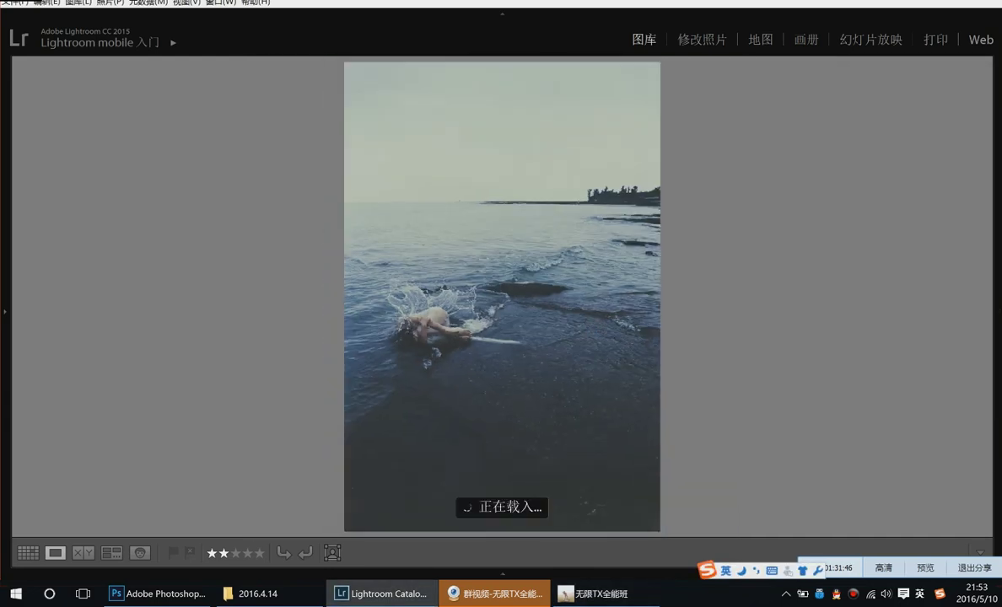
{"action": "key", "text": "Right"}
{"action": "key", "text": "Right"}
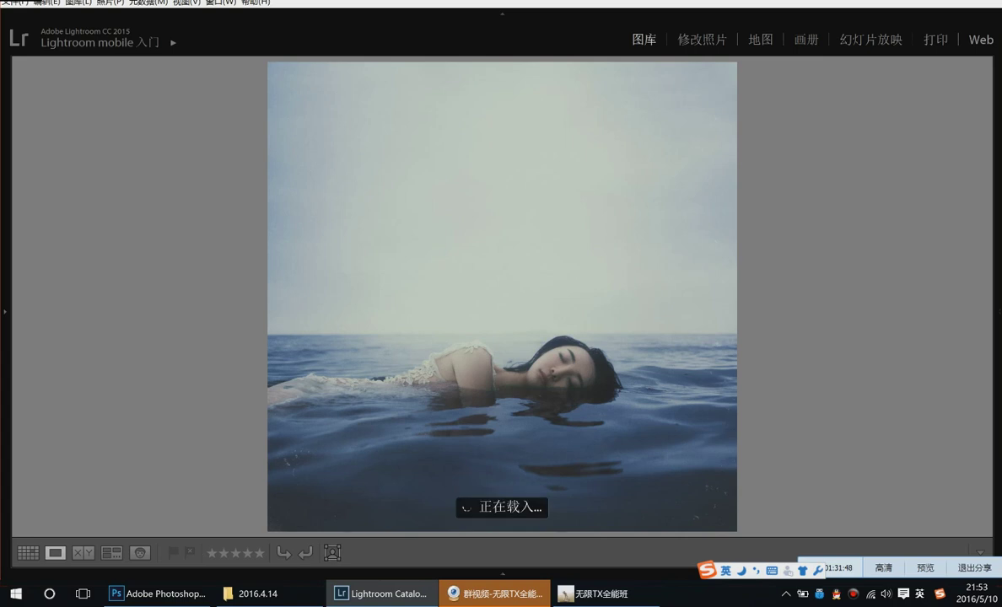
{"action": "key", "text": "Right"}
{"action": "key", "text": "Right"}
{"action": "key", "text": "2"}
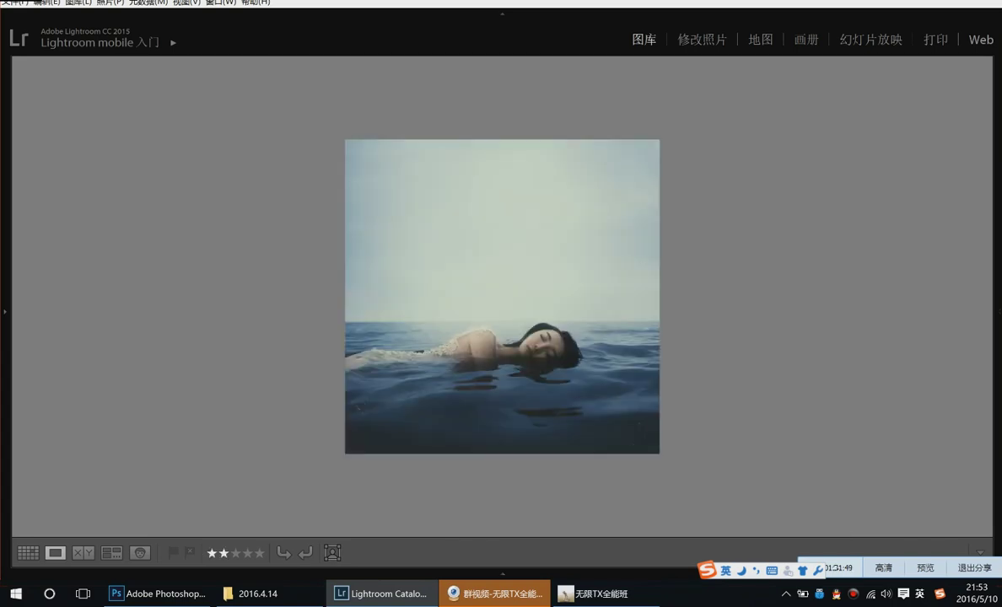
{"action": "key", "text": "Right"}
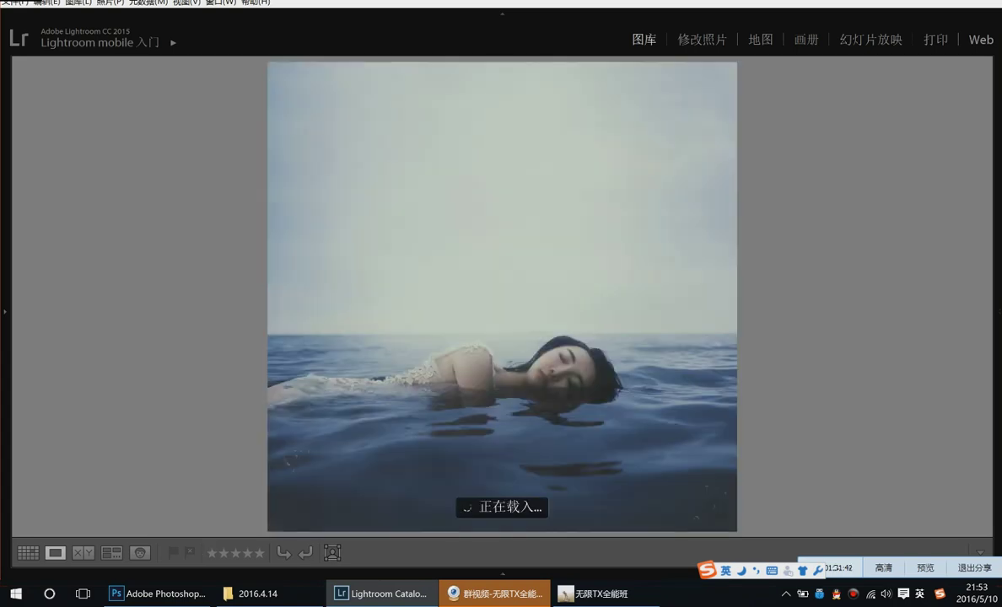
{"action": "key", "text": "Right"}
{"action": "key", "text": "Right"}
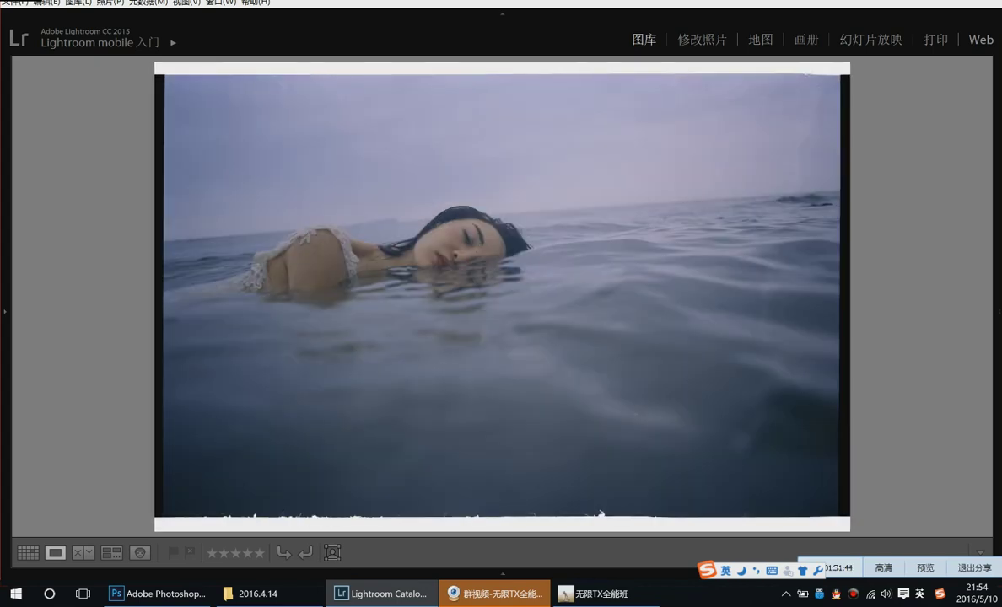
Browse the wide scans of the woman floating offshore to the vertical scan of her legs in the water
{"action": "key", "text": "Right"}
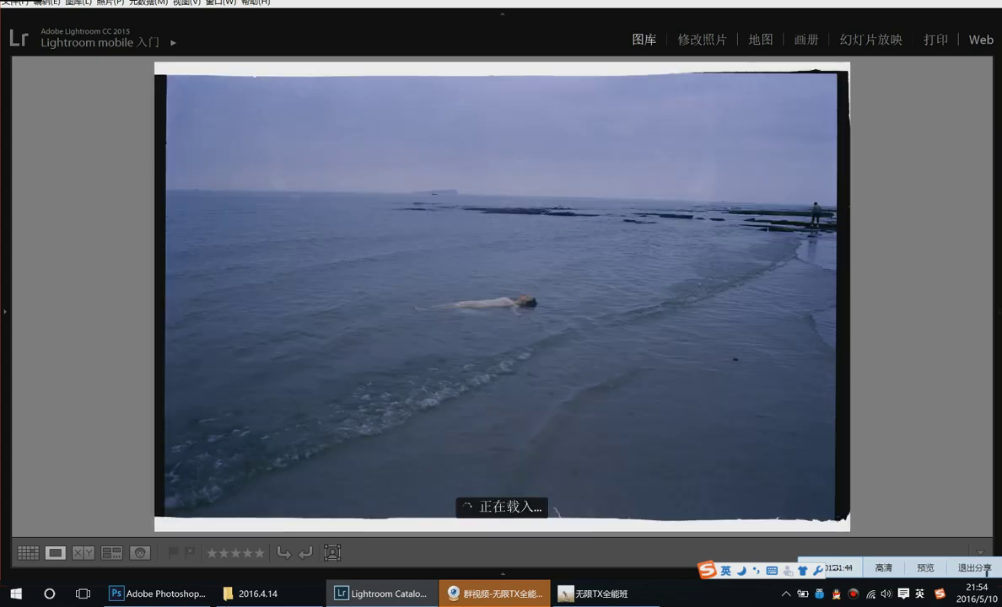
{"action": "key", "text": "Right"}
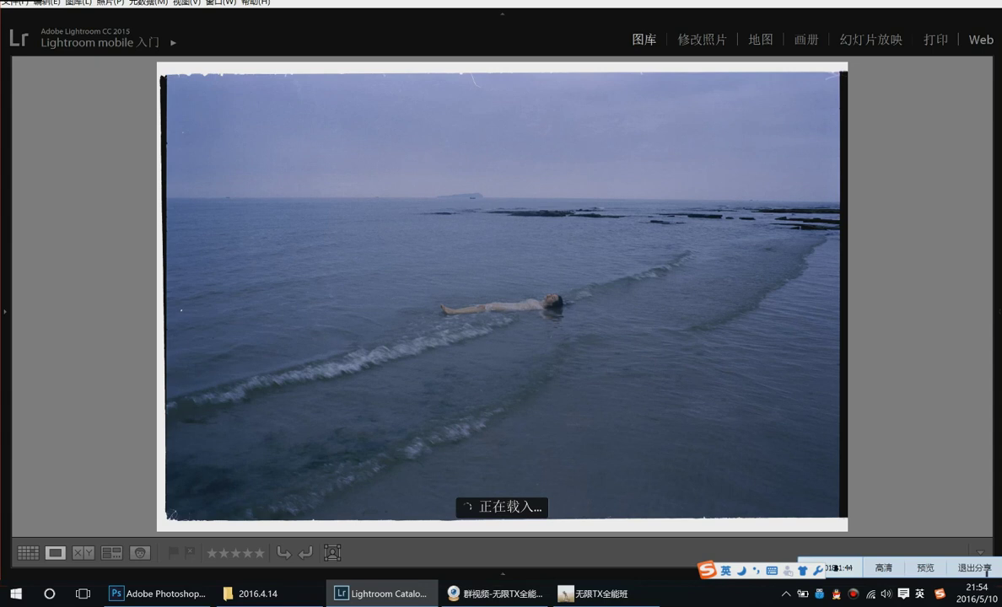
{"action": "key", "text": "Right"}
{"action": "key", "text": "Right"}
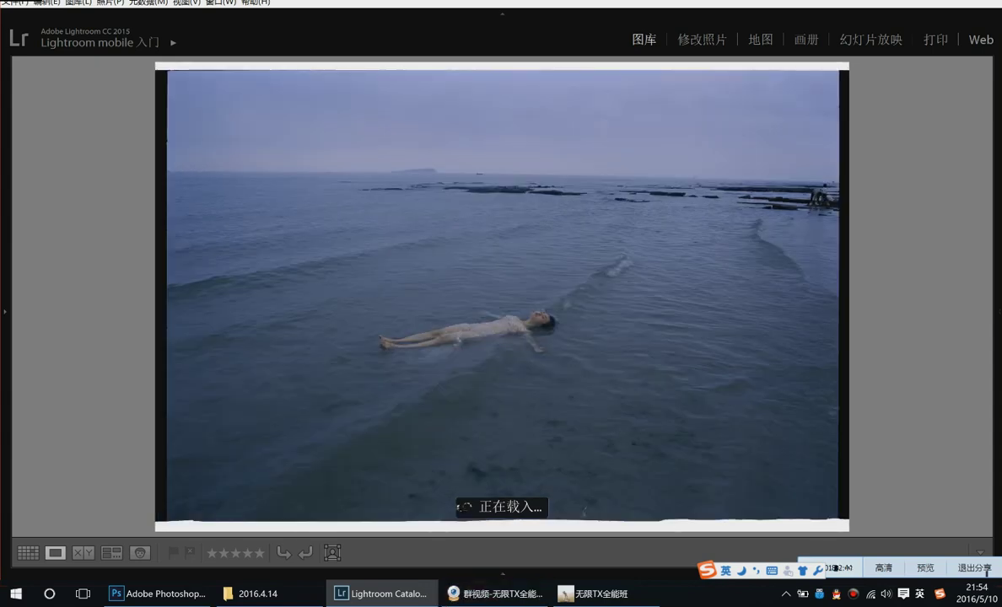
{"action": "key", "text": "Right"}
{"action": "key", "text": "Right"}
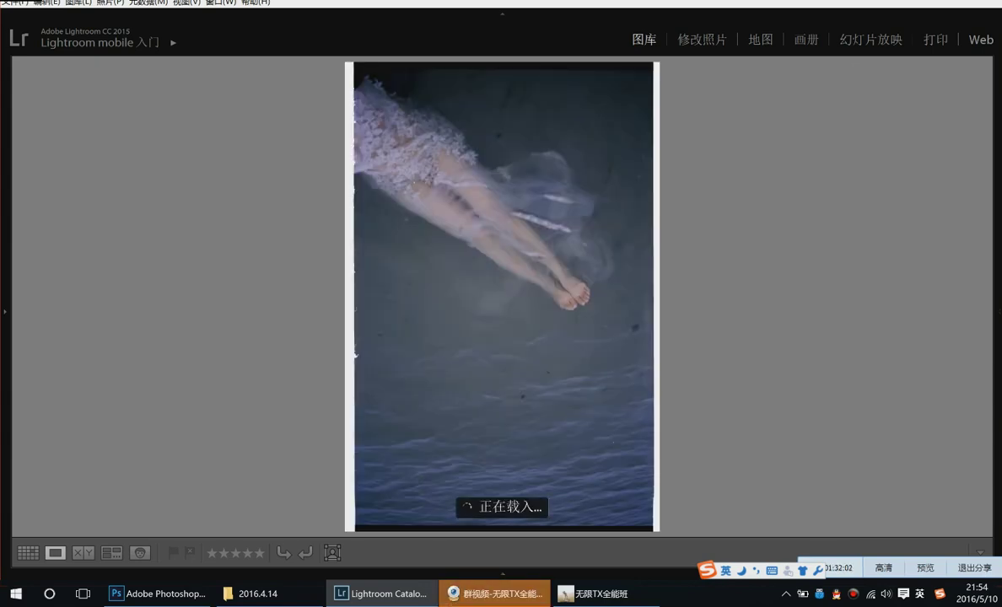
{"action": "key", "text": "Right"}
{"action": "key", "text": "Left"}
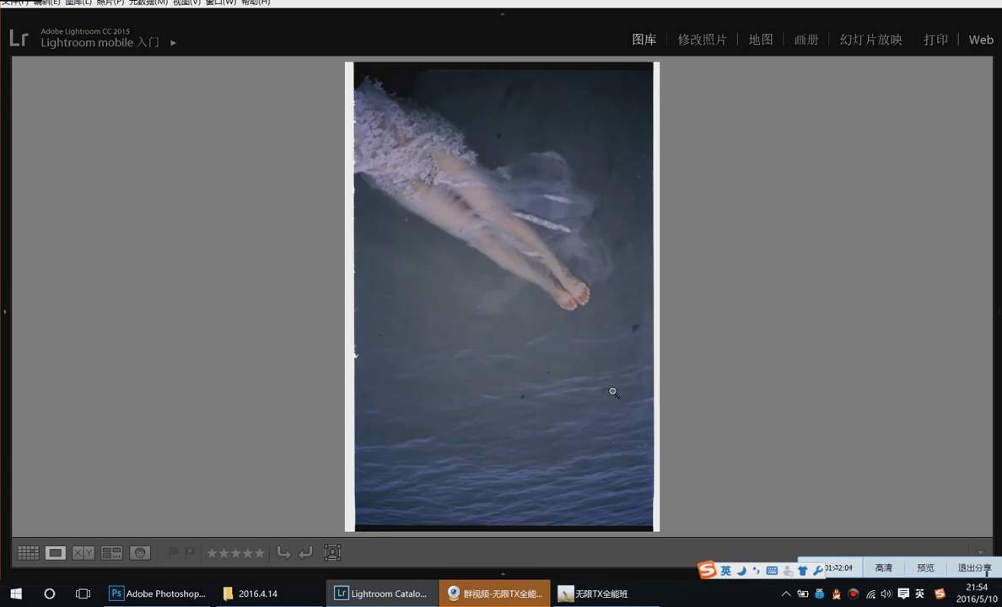
Capture the vertical scan of the woman's legs in the water, send it to the group chat, and return to Lightroom
{"action": "left_click", "coordinate": [593, 593]}
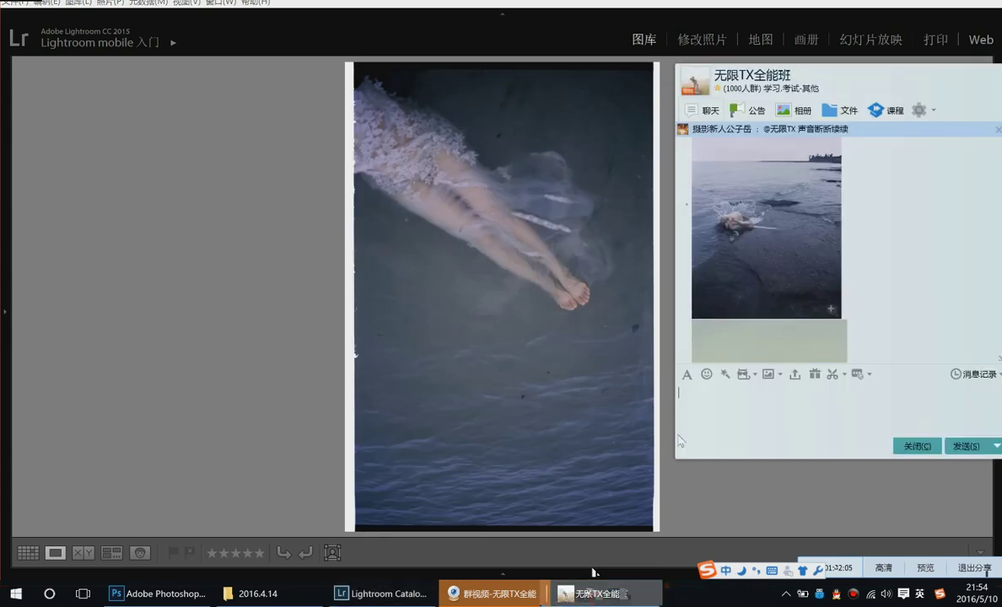
{"action": "left_click", "coordinate": [830, 381]}
{"action": "left_click_drag", "start_coordinate": [360, 70], "coordinate": [651, 530]}
{"action": "double_click", "coordinate": [625, 485]}
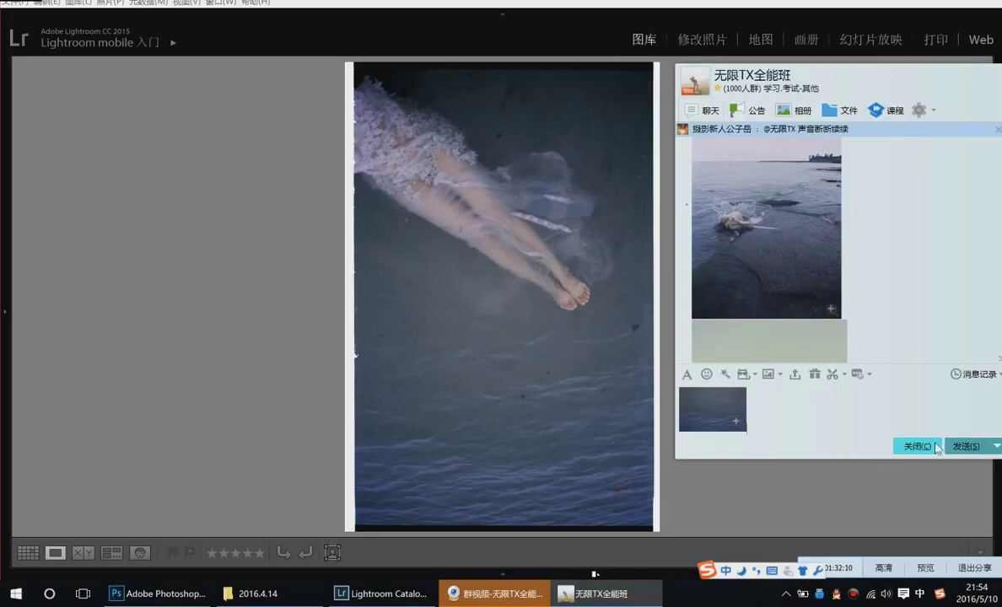
{"action": "key", "text": "Return"}
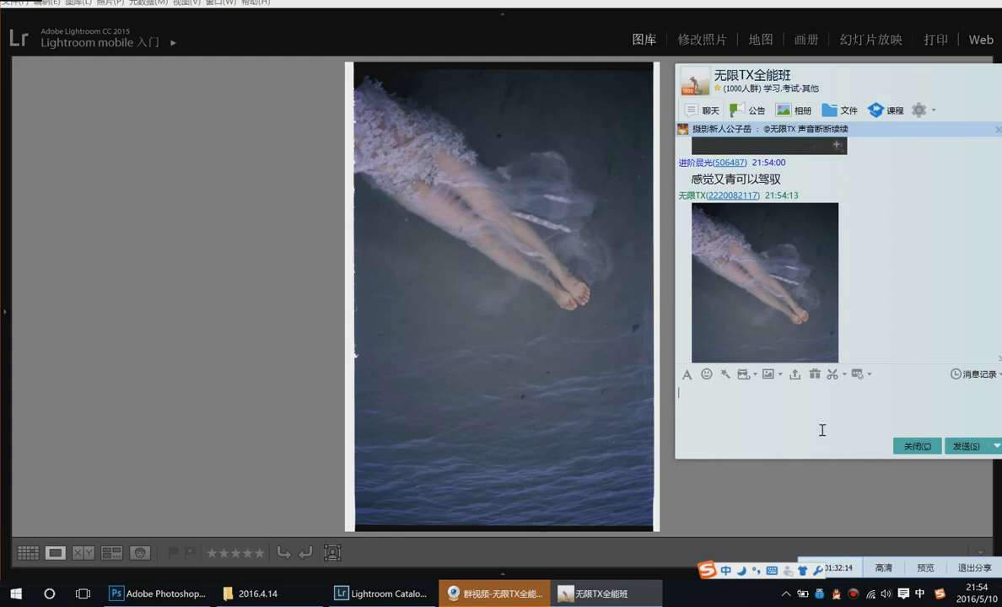
{"action": "left_click", "coordinate": [776, 490]}
Browse the following scans to the horizontal one of the woman's face just above the sea surface
{"action": "key", "text": "Right"}
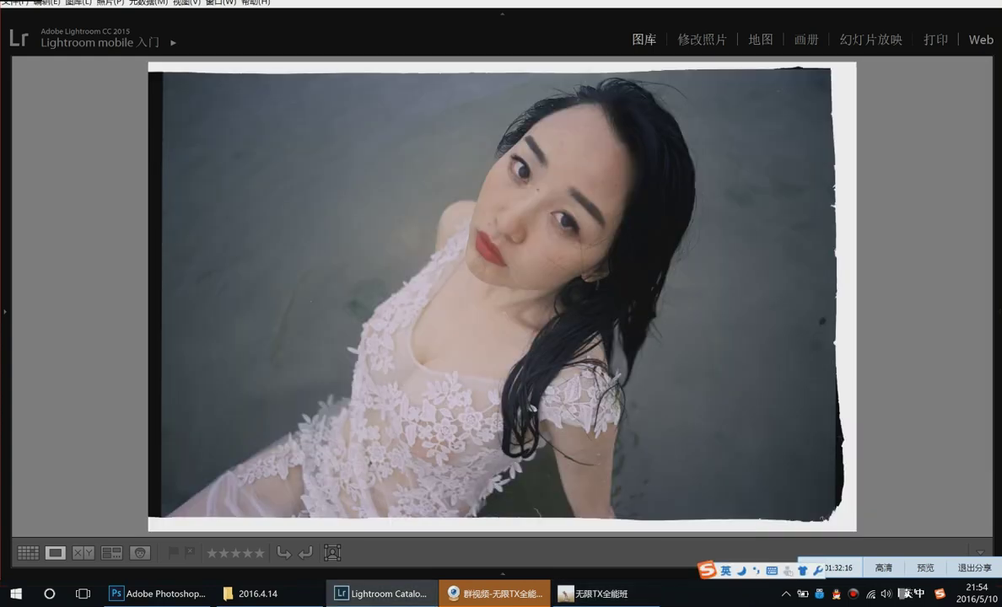
{"action": "key", "text": "Right"}
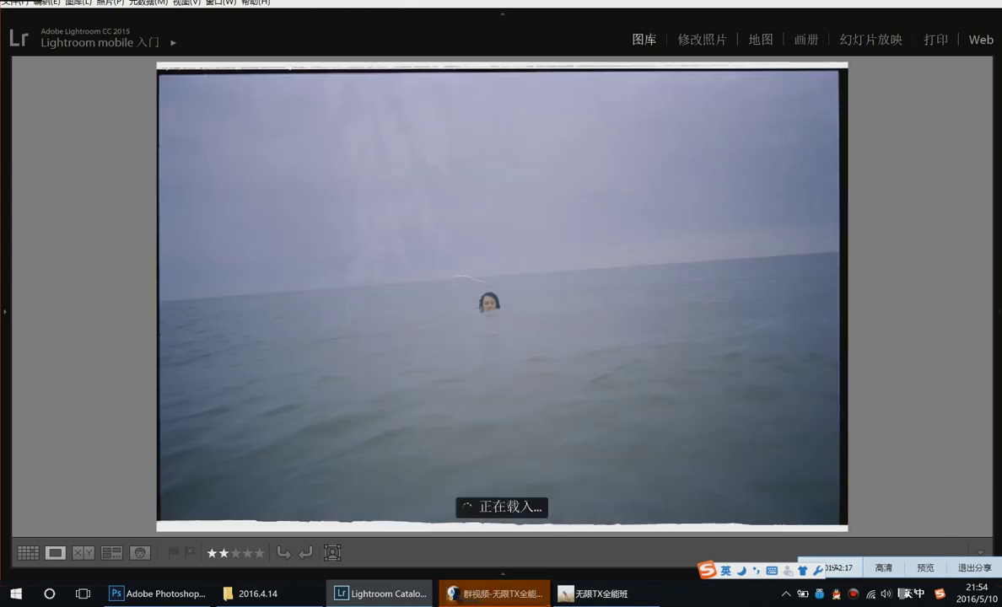
{"action": "key", "text": "Right"}
{"action": "key", "text": "Right"}
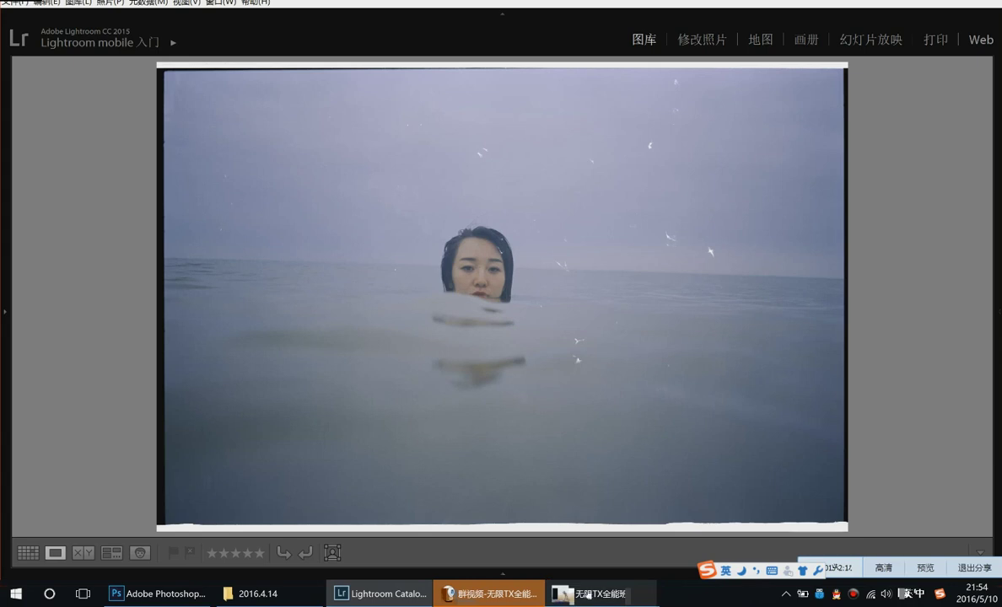
Capture the horizontal scan of the woman's face just above the sea, send it to the group chat, and return to Lightroom
{"action": "key", "text": "ctrl+alt+z"}
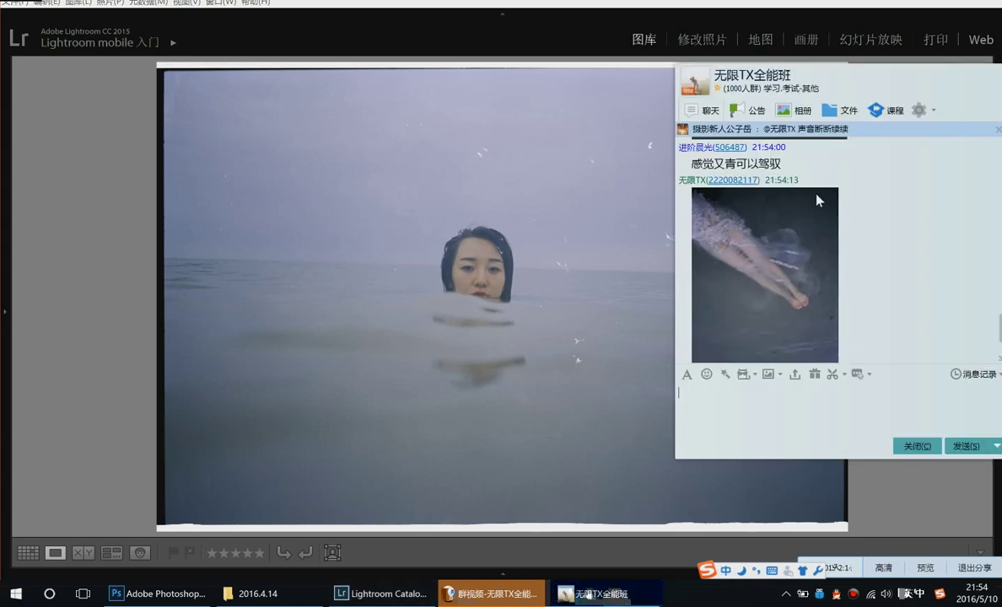
{"action": "left_click_drag", "start_coordinate": [816, 200], "coordinate": [897, 191]}
{"action": "left_click", "coordinate": [911, 365]}
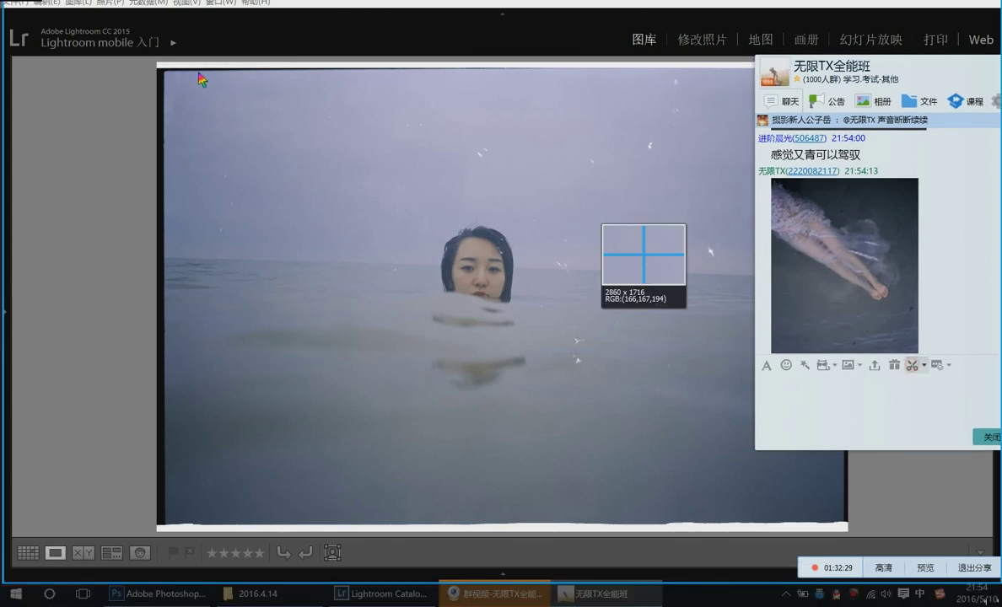
{"action": "left_click_drag", "start_coordinate": [173, 76], "coordinate": [739, 516]}
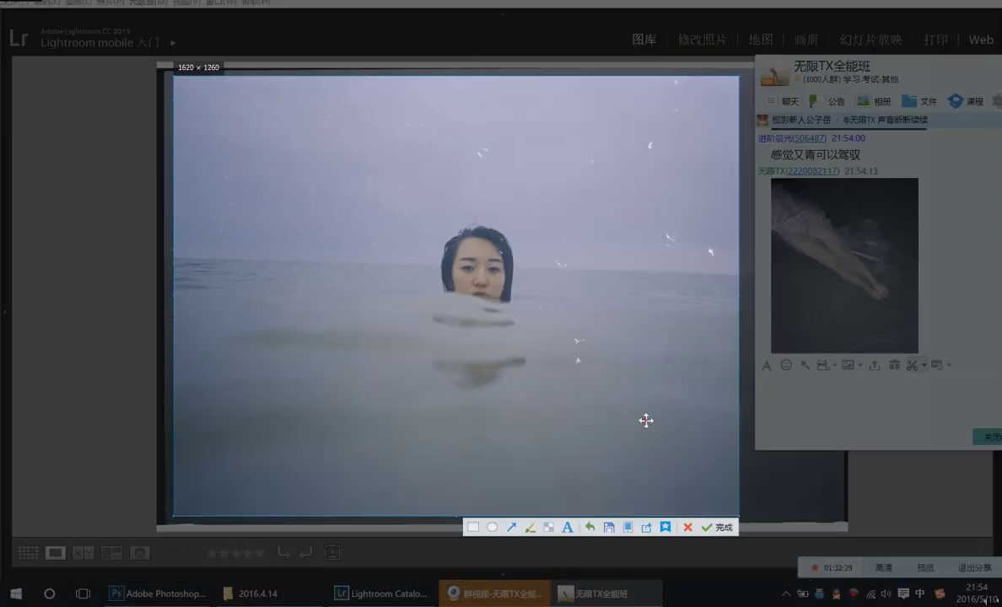
{"action": "double_click", "coordinate": [646, 420]}
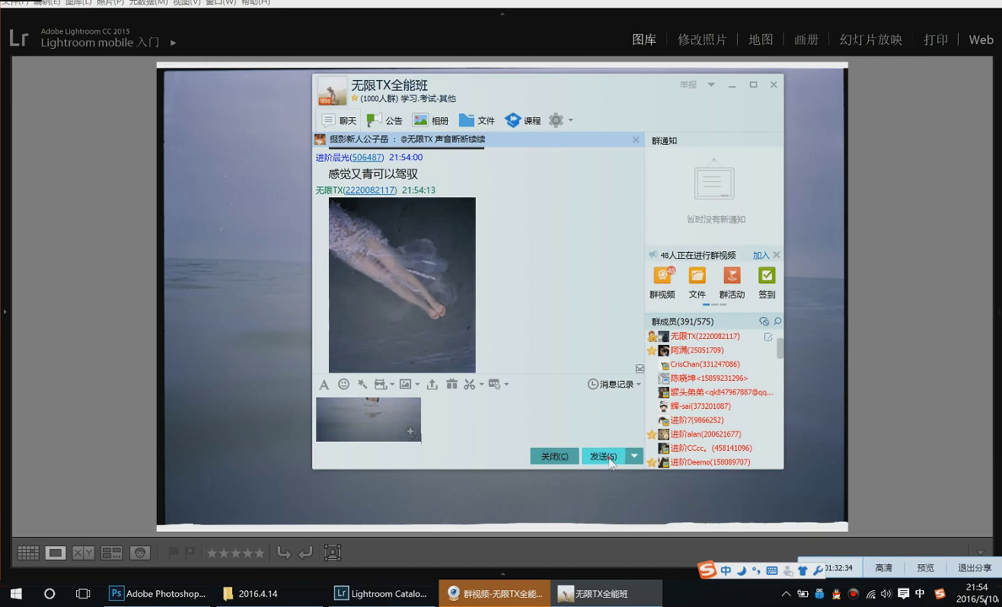
{"action": "key", "text": "Return"}
{"action": "left_click", "coordinate": [889, 262]}
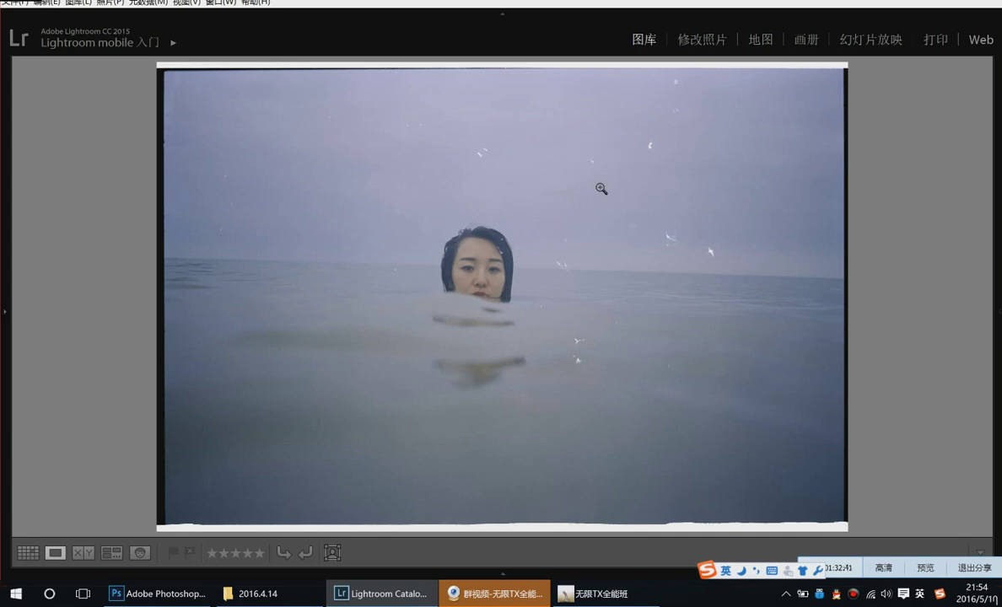
Browse the graded versions of the face above the sea and the following photos to the vertical scan of the woman standing far offshore
{"action": "key", "text": "Right"}
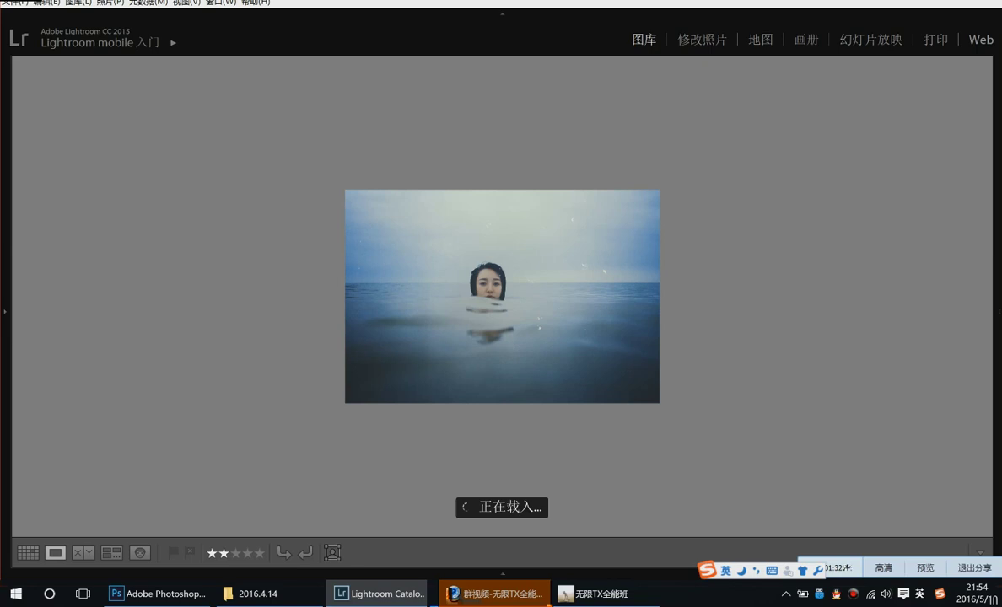
{"action": "key", "text": "Right"}
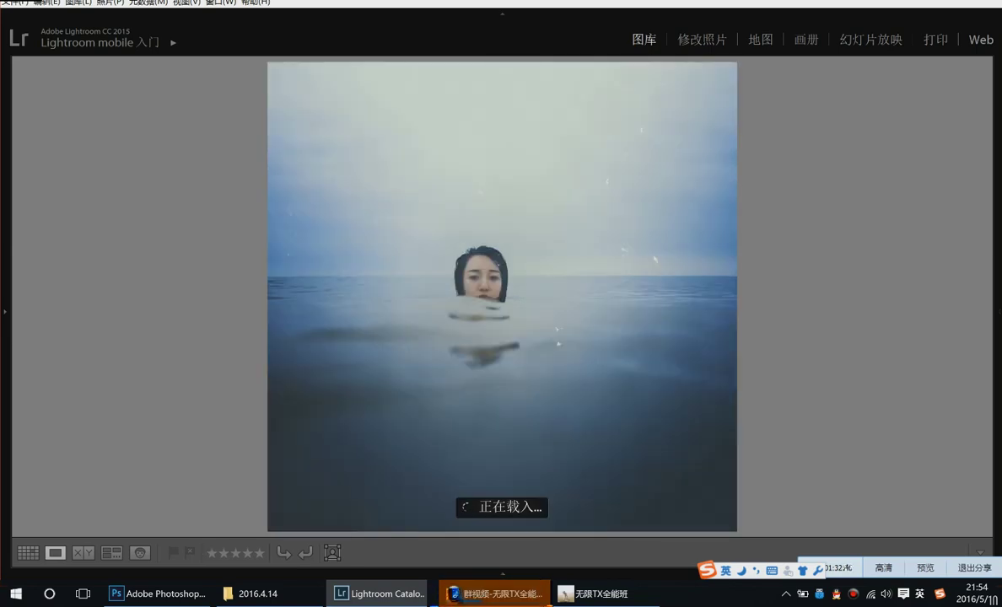
{"action": "key", "text": "Right"}
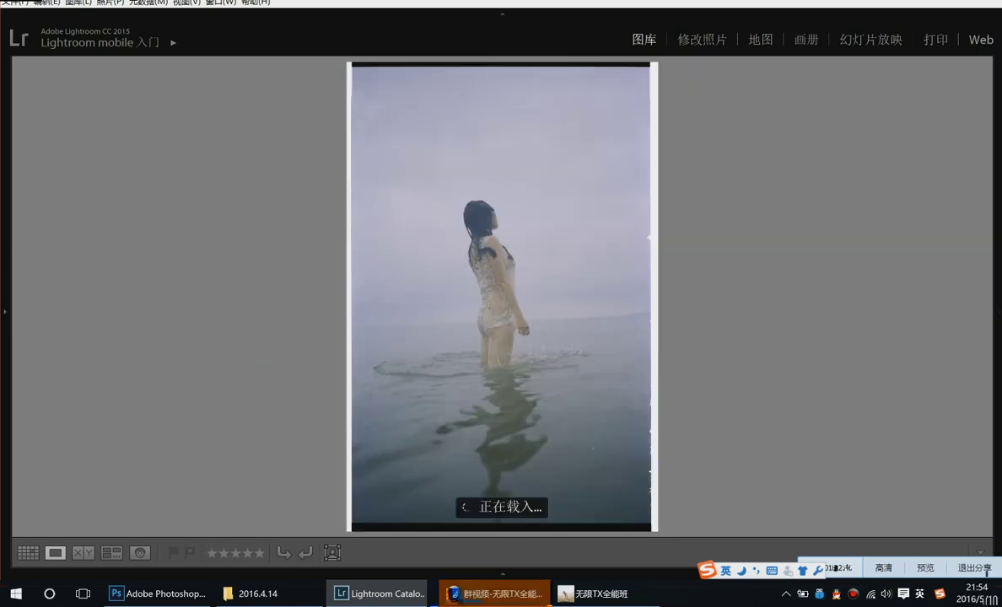
{"action": "key", "text": "Right"}
{"action": "key", "text": "Right"}
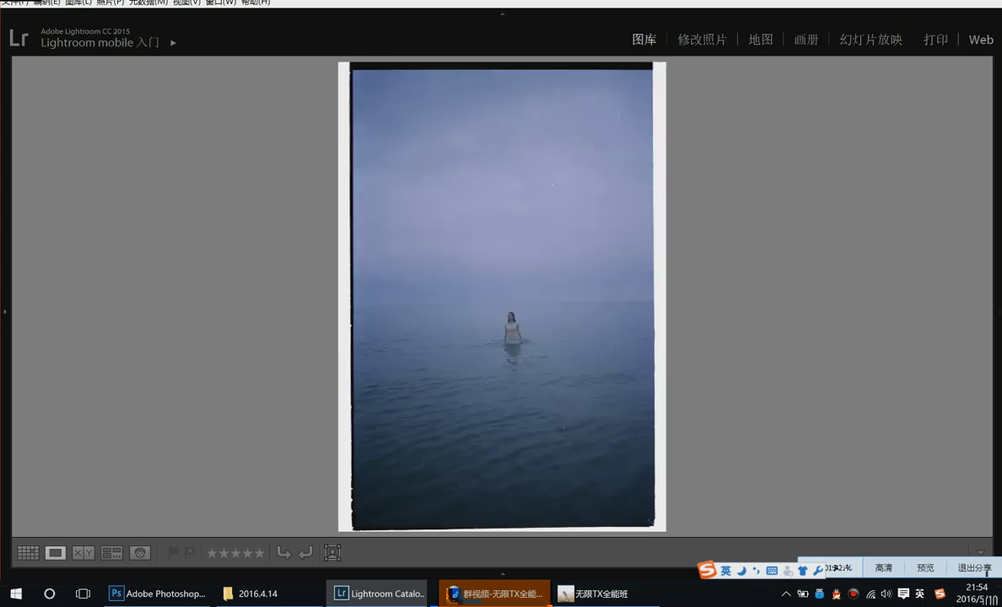
{"action": "key", "text": "Right"}
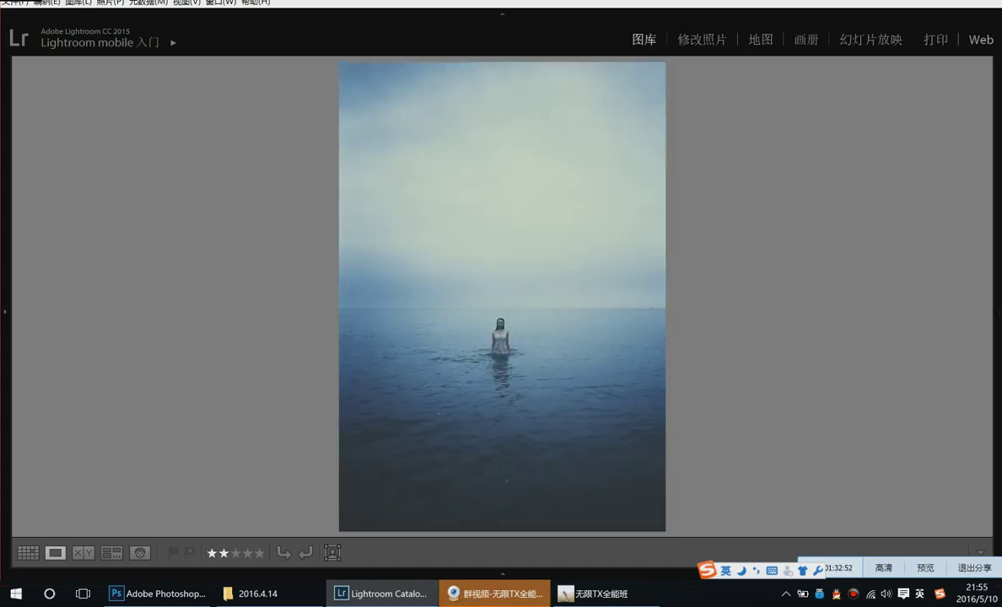
{"action": "key", "text": "Right"}
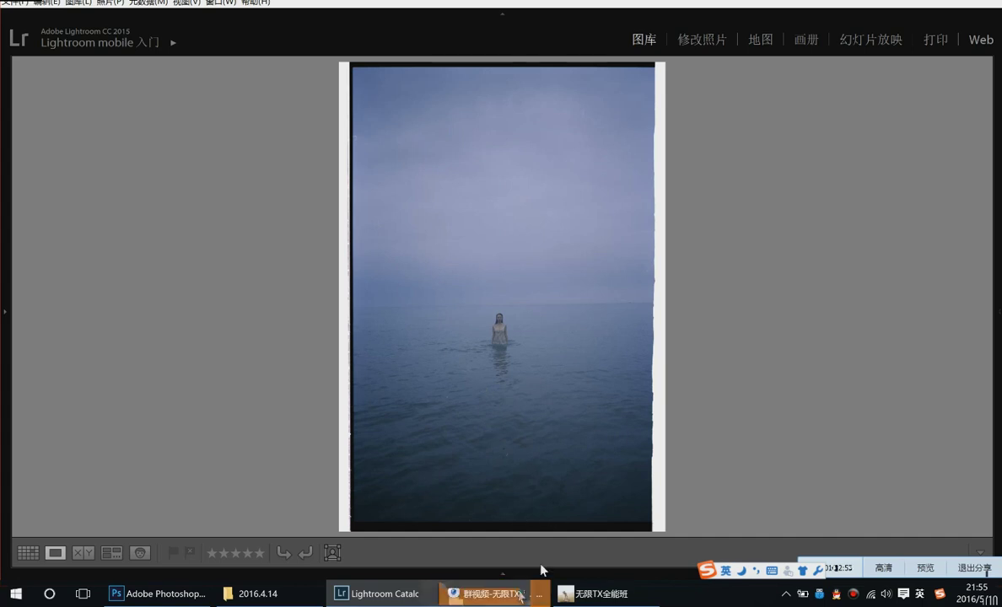
Capture the vertical scan of the woman standing far offshore, send it to the group chat, and return to Lightroom
{"action": "left_click", "coordinate": [564, 594]}
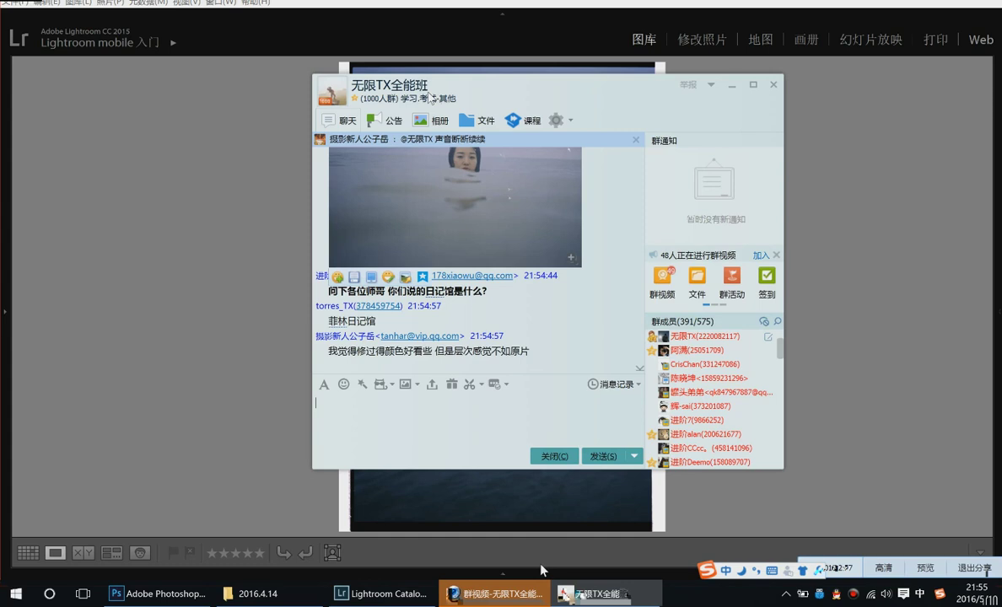
{"action": "left_click_drag", "start_coordinate": [431, 99], "coordinate": [808, 101]}
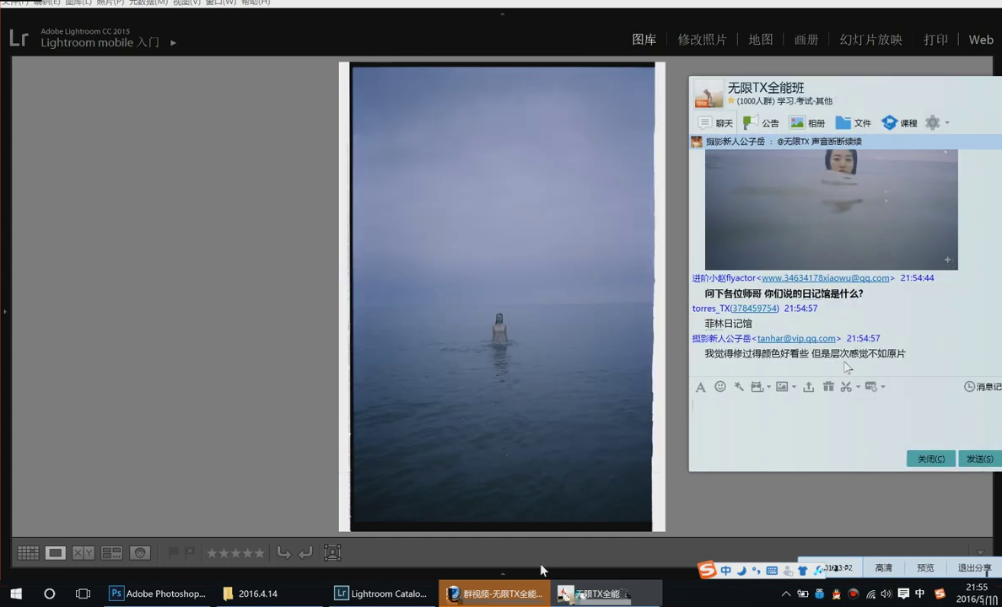
{"action": "key", "text": "ctrl+alt+a"}
{"action": "left_click_drag", "start_coordinate": [356, 70], "coordinate": [653, 531]}
{"action": "double_click", "coordinate": [608, 489]}
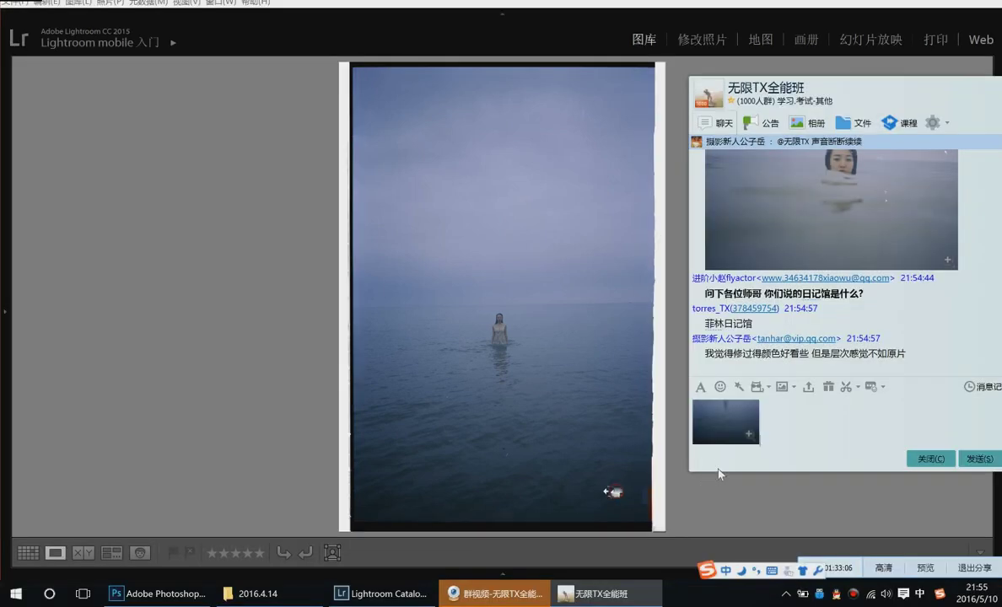
{"action": "left_click", "coordinate": [961, 458]}
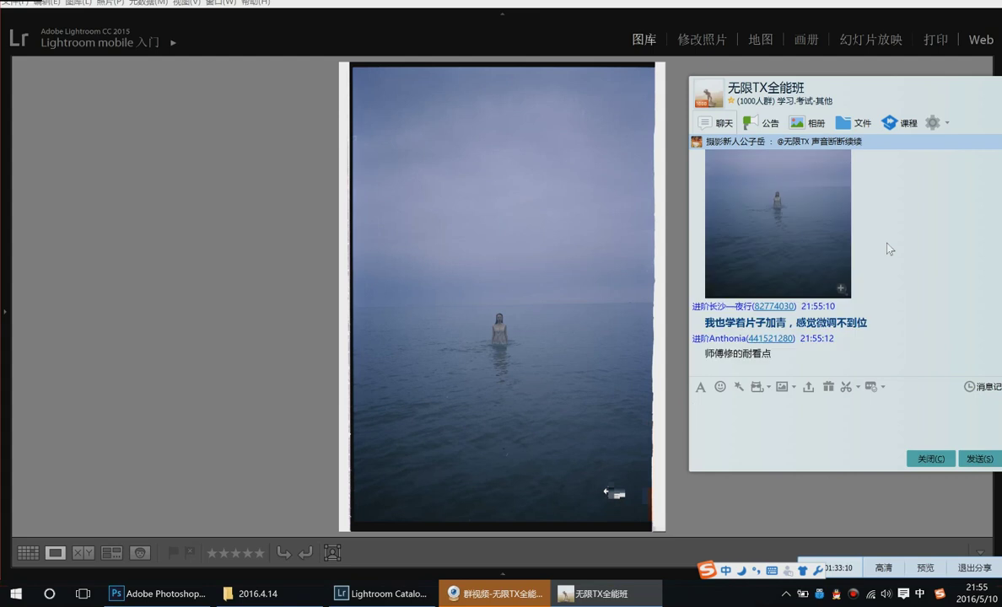
{"action": "left_click", "coordinate": [780, 485]}
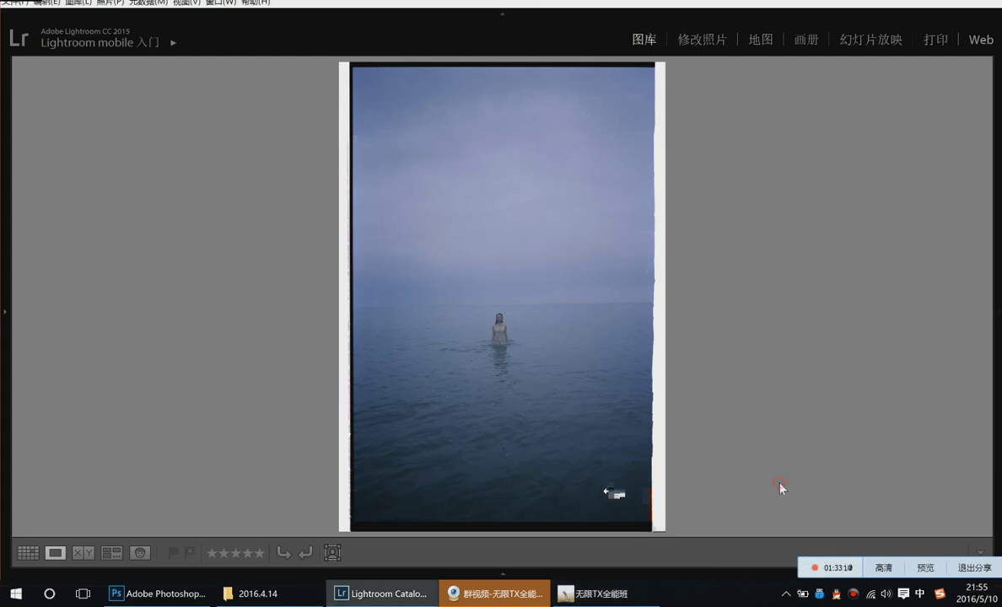
Show the graded blue version of the woman standing offshore, send a screenshot of it to the group chat, and return to Lightroom
{"action": "key", "text": "Right"}
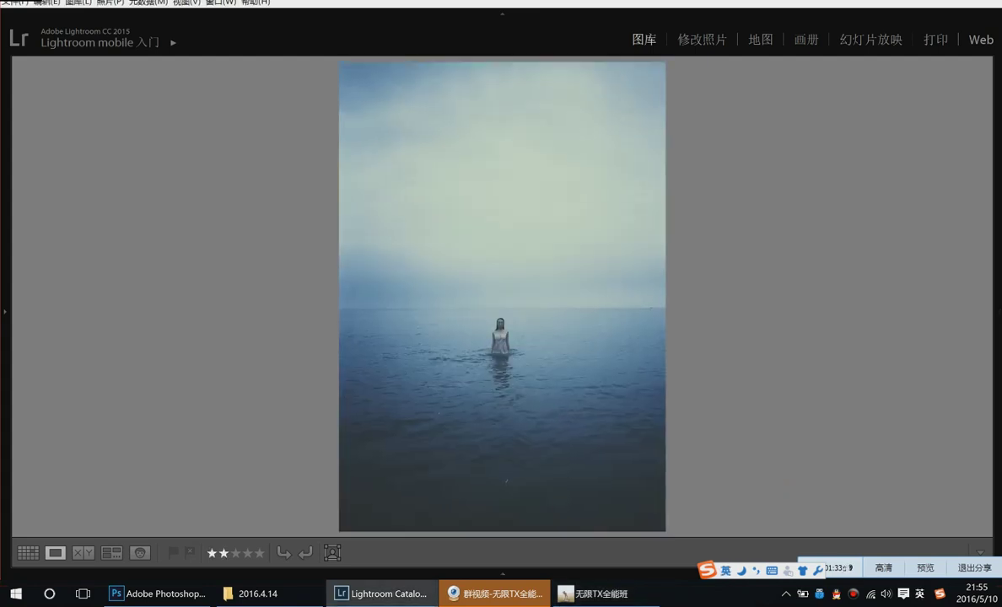
{"action": "left_click", "coordinate": [595, 594]}
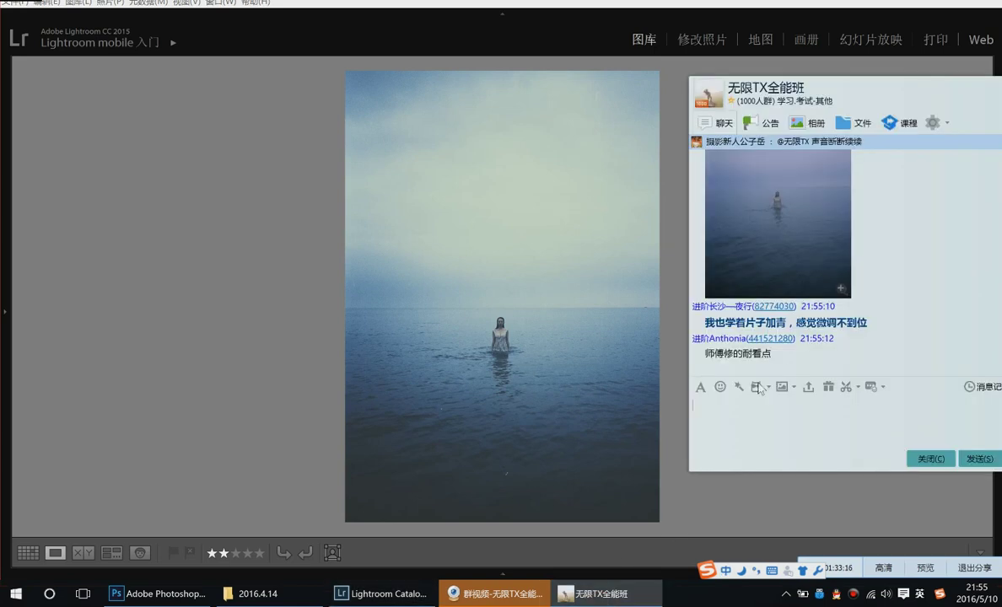
{"action": "left_click", "coordinate": [846, 387]}
{"action": "left_click_drag", "start_coordinate": [348, 71], "coordinate": [659, 520]}
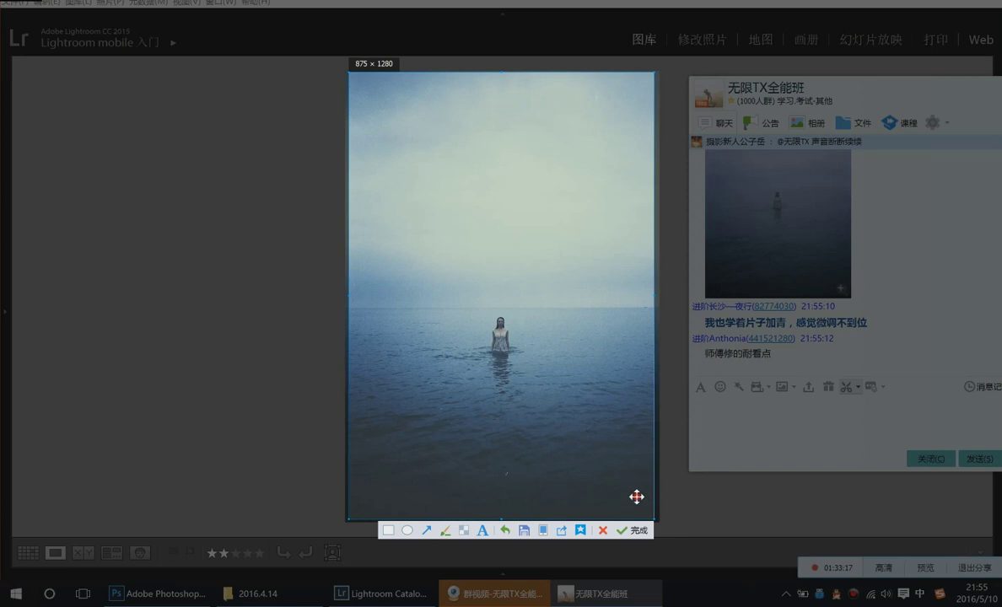
{"action": "double_click", "coordinate": [638, 496]}
{"action": "key", "text": "Return"}
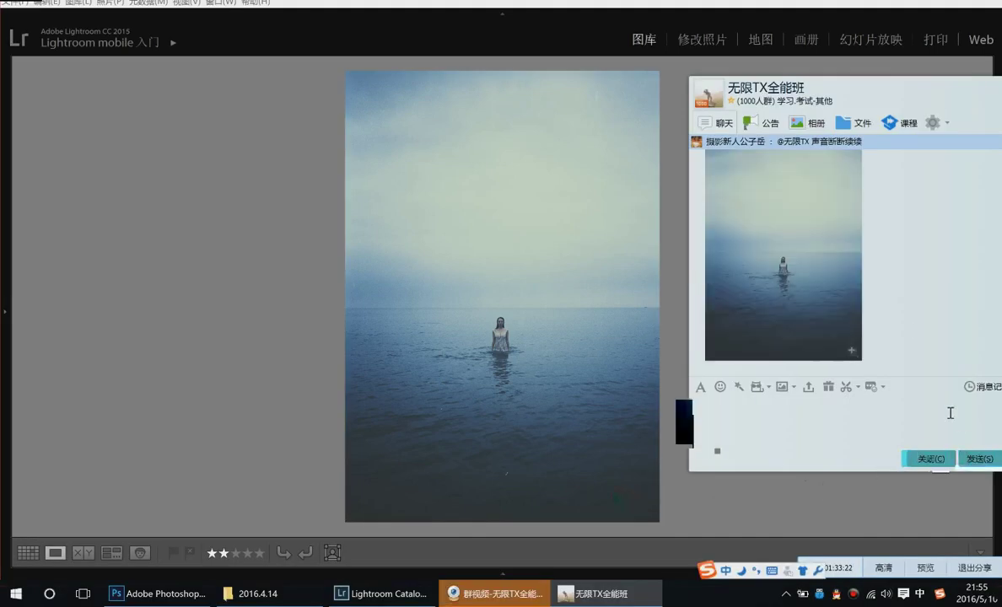
{"action": "left_click", "coordinate": [635, 360]}
{"action": "left_click", "coordinate": [626, 357]}
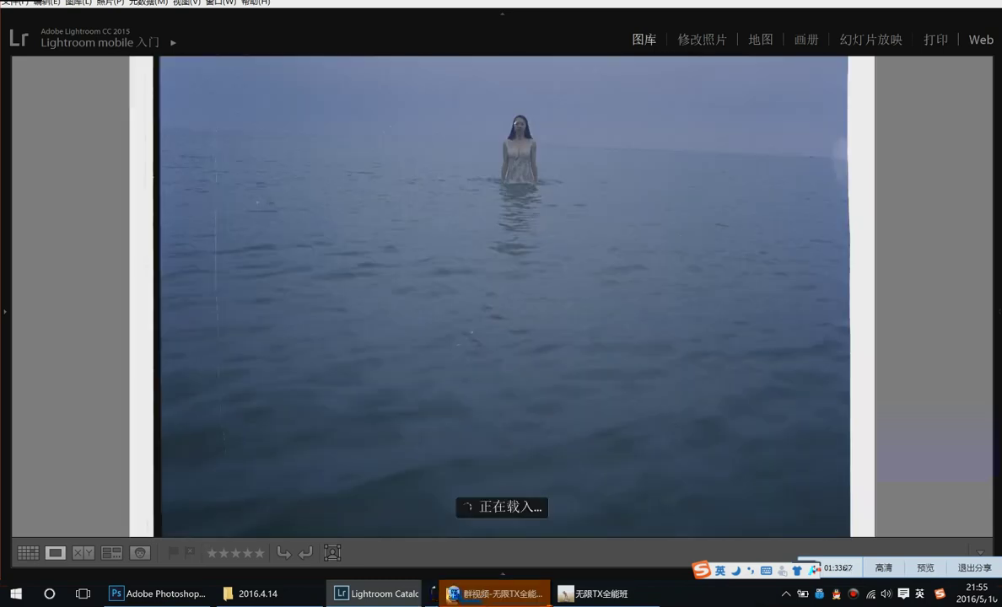
Browse to the wide scan of the lone distant swimmer, send a screenshot of it to the group chat, and return to Lightroom
{"action": "key", "text": "Right"}
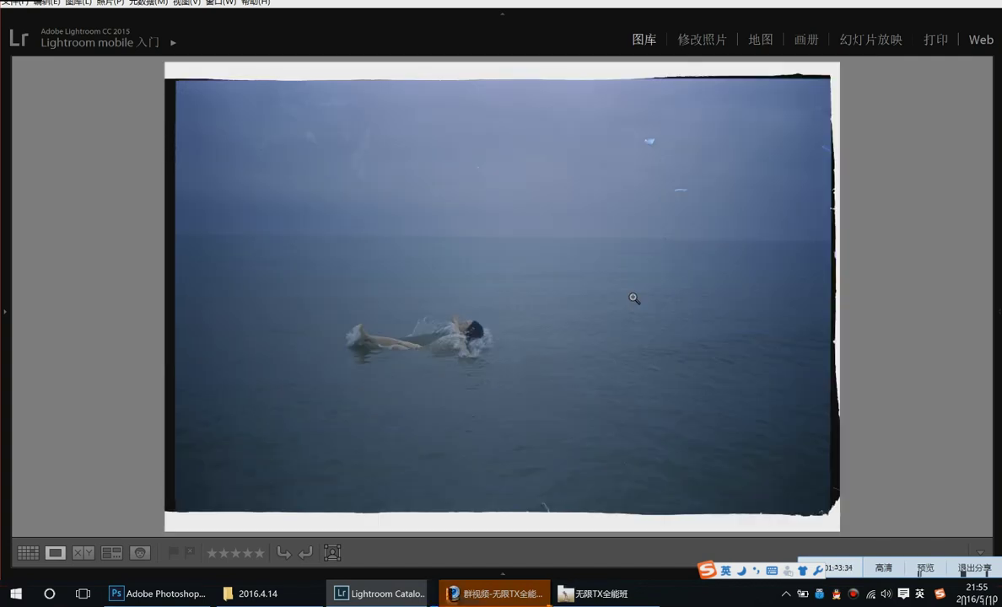
{"action": "key", "text": "Right"}
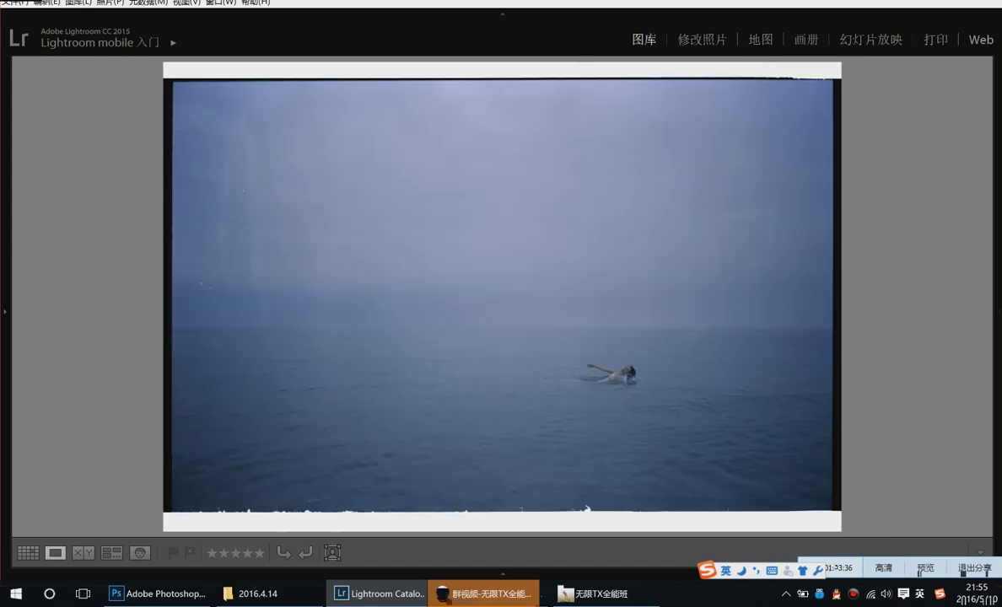
{"action": "left_click", "coordinate": [593, 593]}
{"action": "left_click_drag", "start_coordinate": [850, 90], "coordinate": [995, 112]}
{"action": "left_click", "coordinate": [994, 402]}
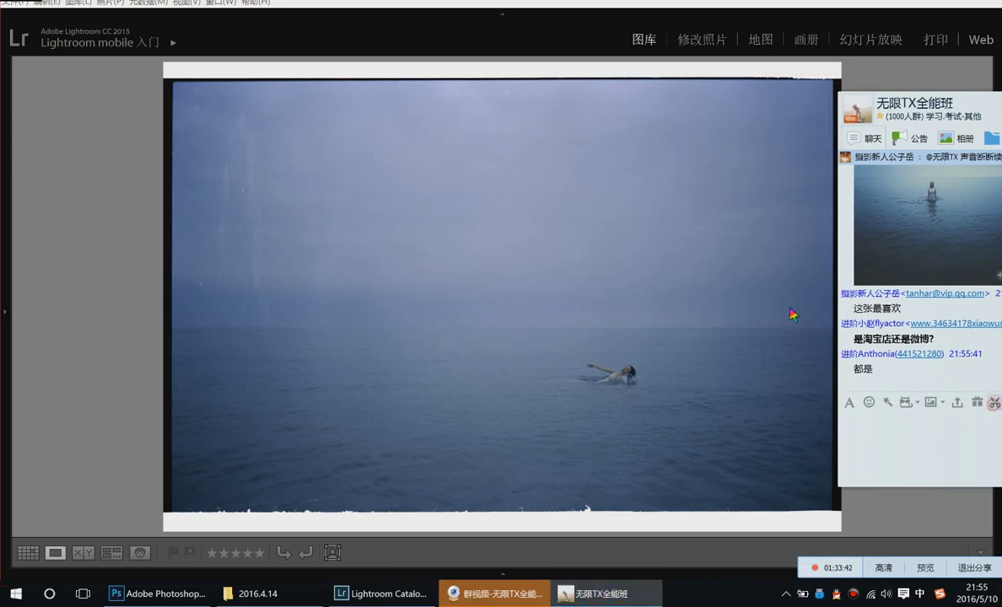
{"action": "left_click_drag", "start_coordinate": [179, 88], "coordinate": [830, 501]}
{"action": "double_click", "coordinate": [796, 463]}
{"action": "left_click_drag", "start_coordinate": [836, 354], "coordinate": [360, 338]}
{"action": "key", "text": "Return"}
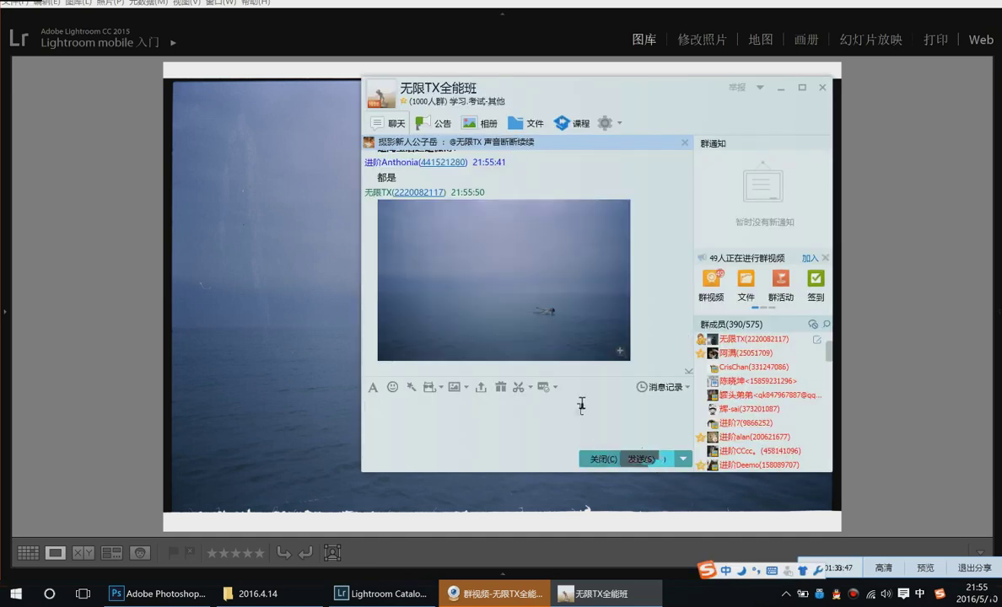
{"action": "left_click", "coordinate": [839, 287]}
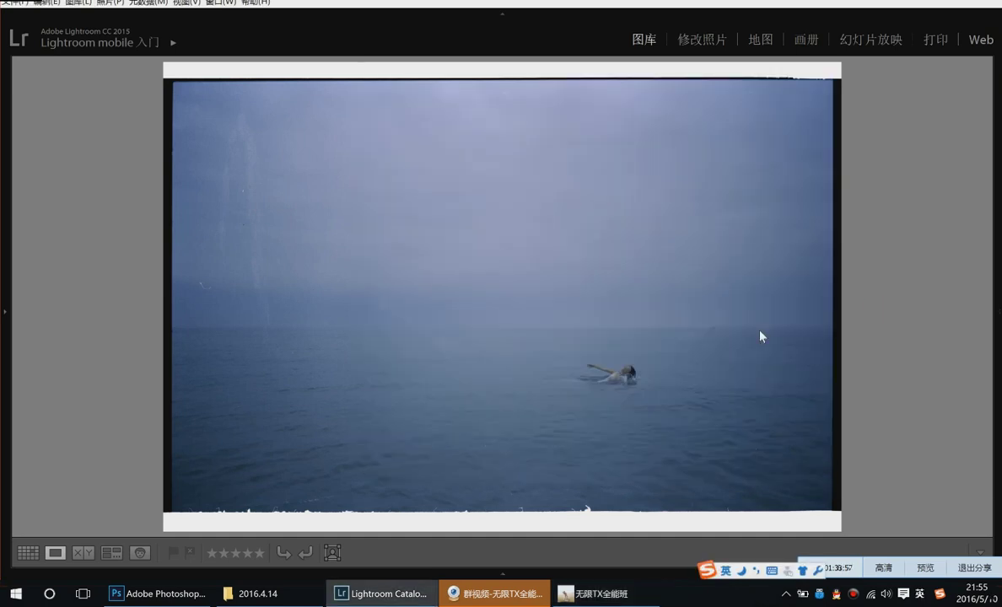
Browse the remaining photos to the two-photo collage and quit Lightroom, skipping the catalog backup this time
{"action": "key", "text": "Right"}
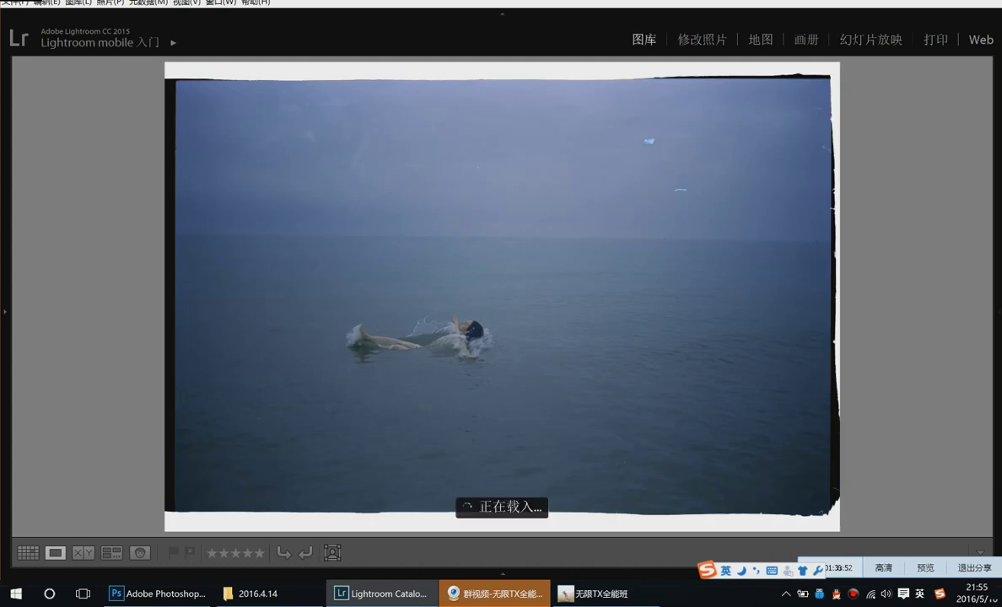
{"action": "key", "text": "Right"}
{"action": "key", "text": "Right"}
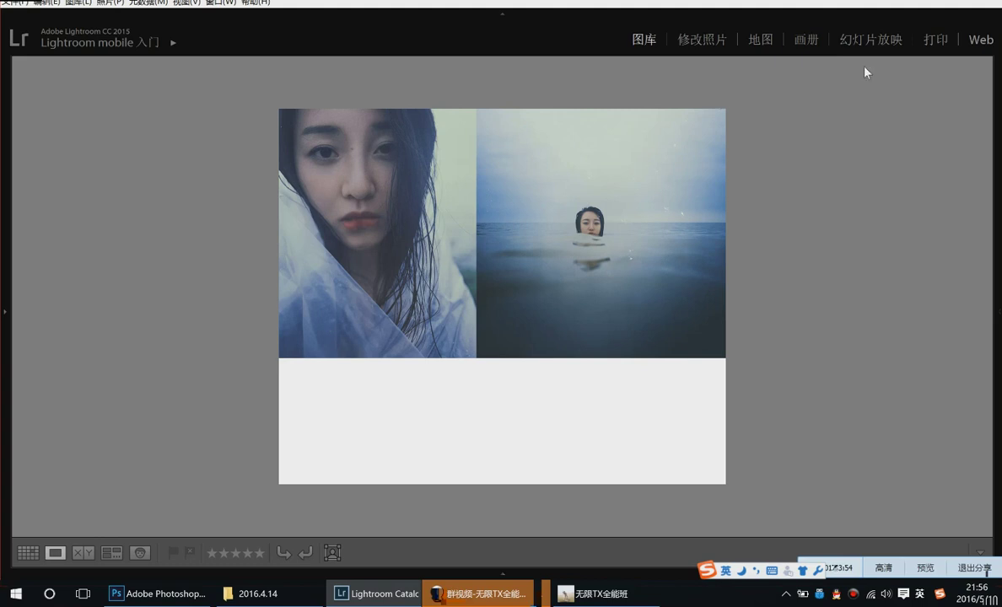
{"action": "key", "text": "ctrl+q"}
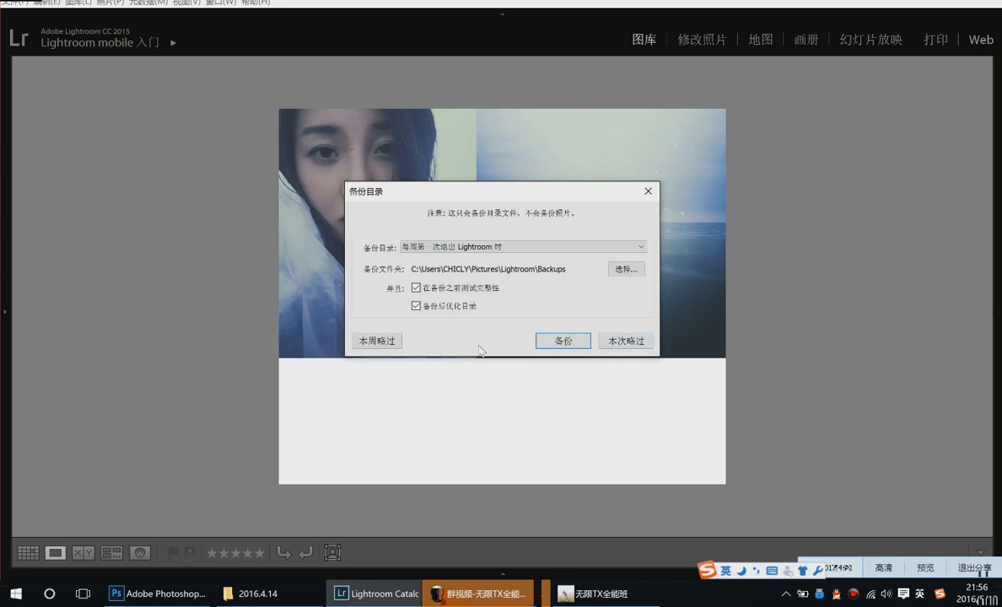
{"action": "left_click", "coordinate": [609, 341]}
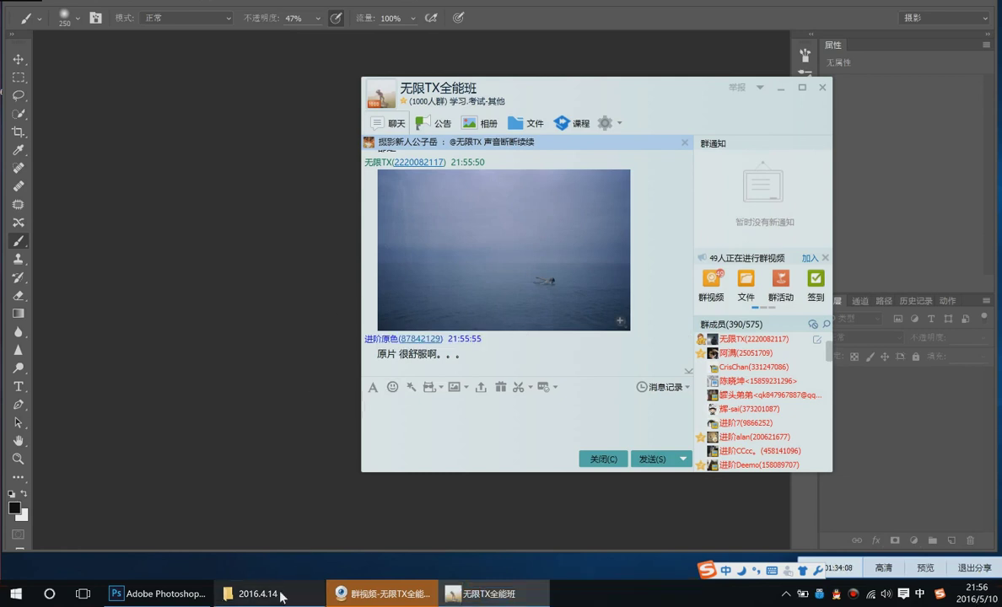
Switch to File Explorer, open the 2016.4.19 folder on TOSHIBA EXT (D:), and look through its scans back to the beginning
{"action": "left_click", "coordinate": [253, 594]}
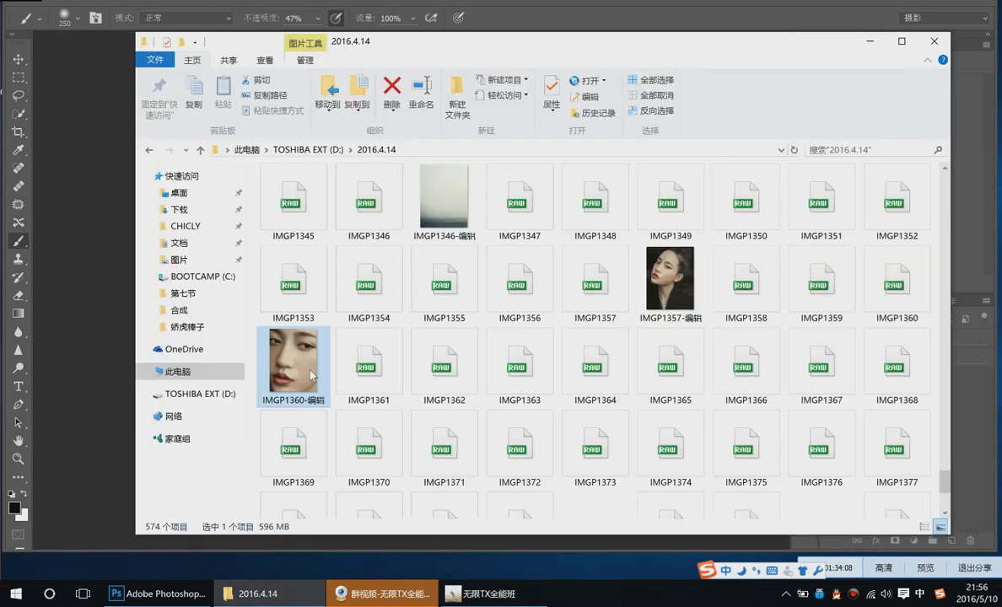
{"action": "left_click", "coordinate": [294, 149]}
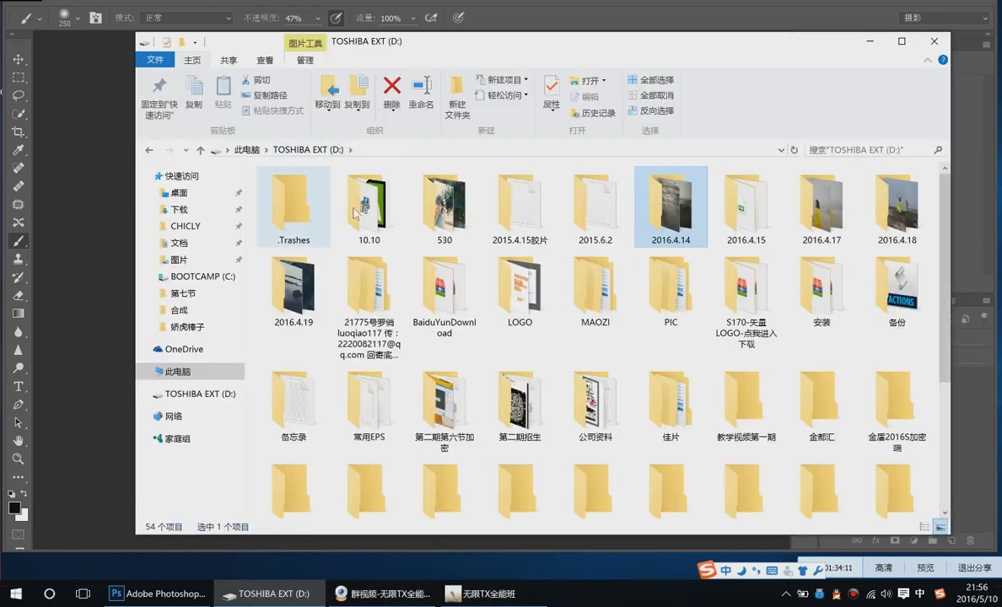
{"action": "double_click", "coordinate": [315, 291]}
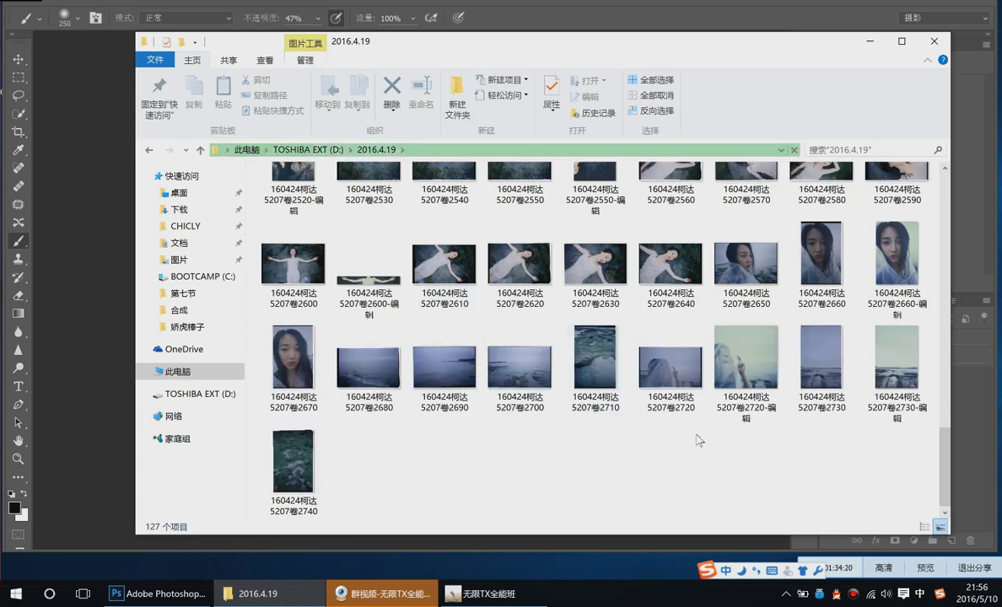
{"action": "scroll", "coordinate": [700, 436], "scroll_direction": "up", "scroll_amount": 3}
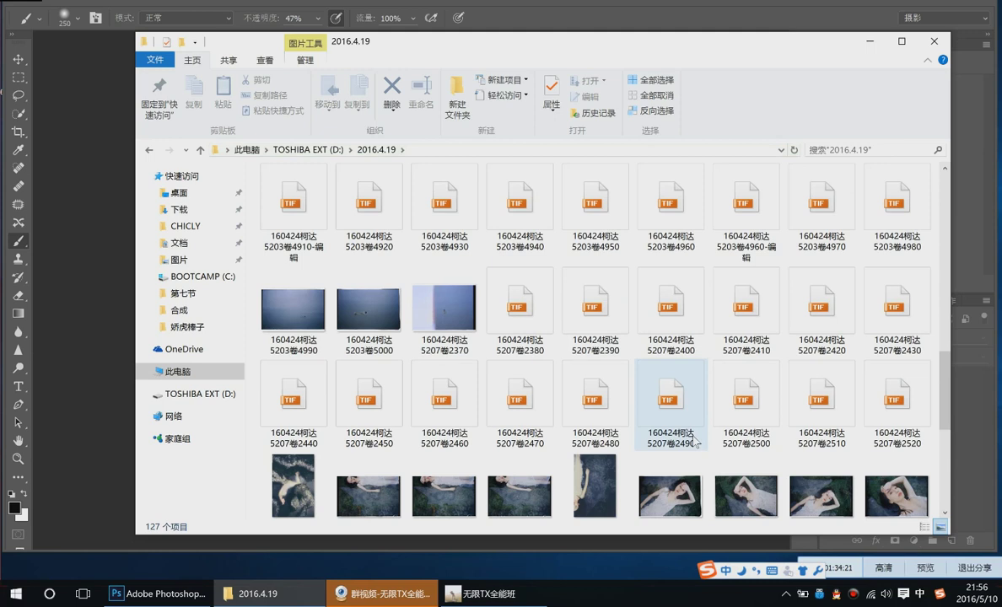
{"action": "scroll", "coordinate": [696, 441], "scroll_direction": "up", "scroll_amount": 5}
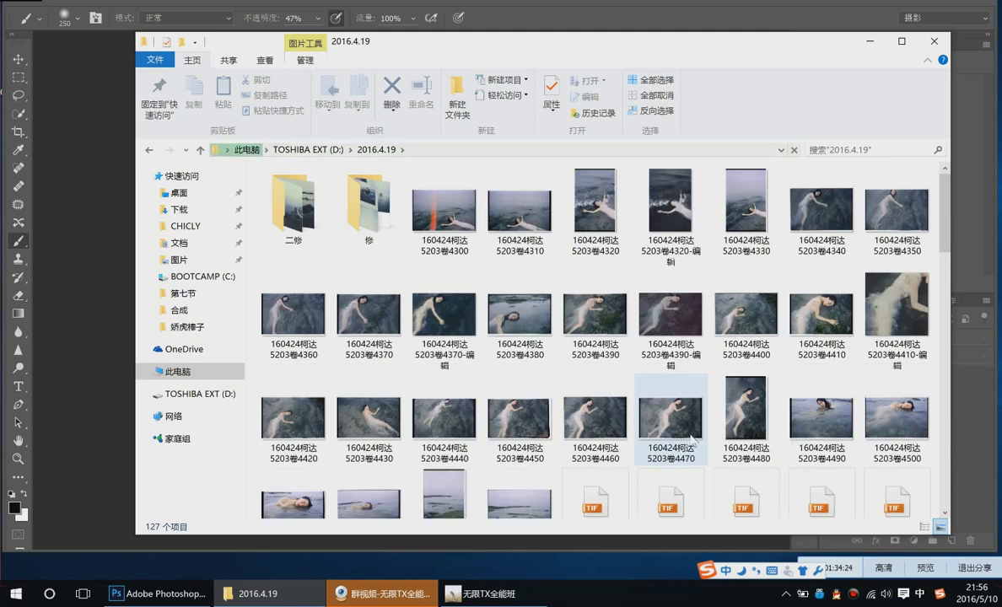
Find the edited scan 160424柯达5203卷4630-编辑 in the 2016.4.19 folder and open it in Photoshop
{"action": "scroll", "coordinate": [691, 438], "scroll_direction": "down", "scroll_amount": 3}
{"action": "scroll", "coordinate": [691, 439], "scroll_direction": "down", "scroll_amount": 3}
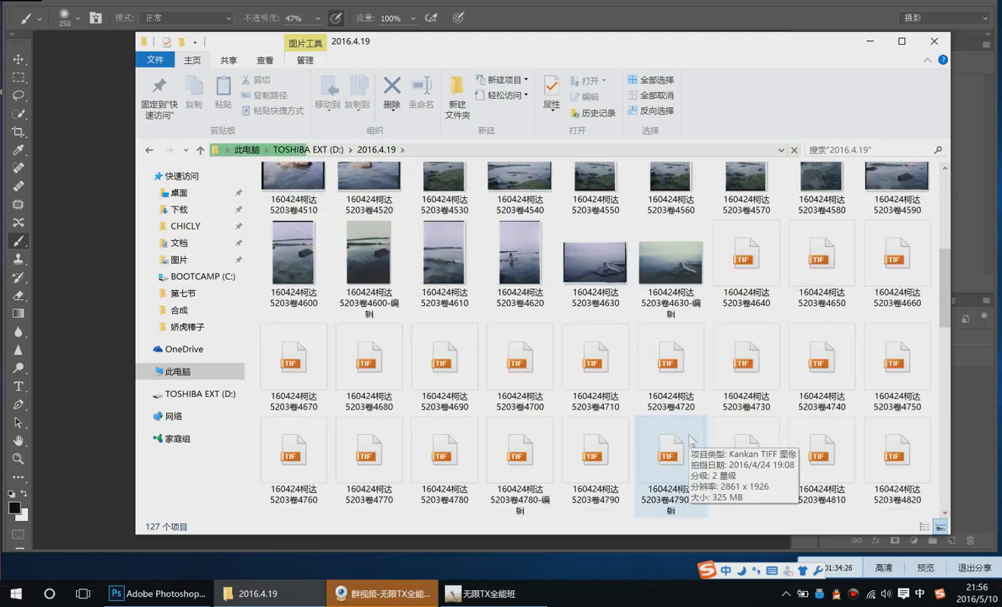
{"action": "left_click", "coordinate": [671, 271]}
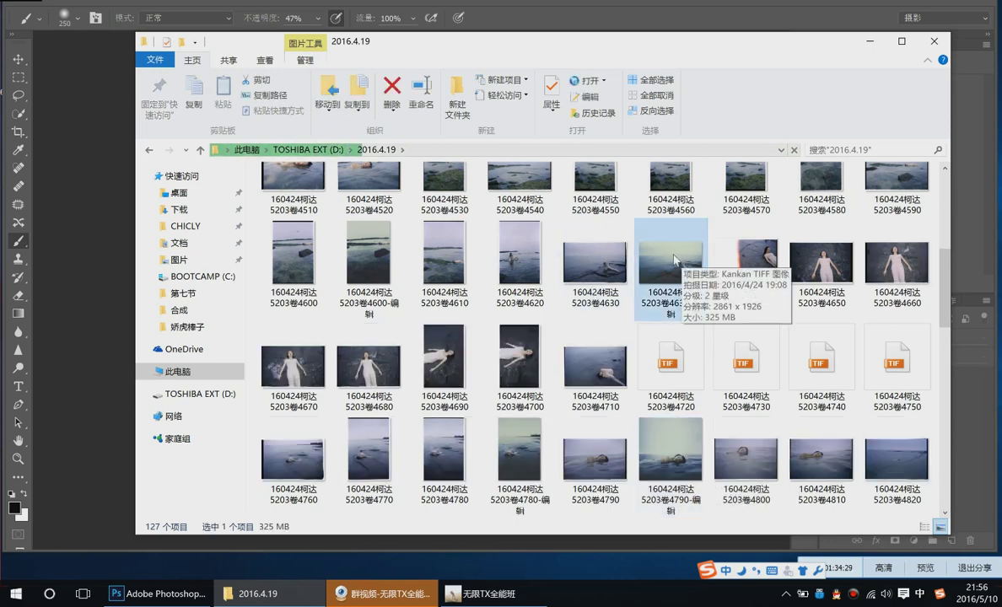
{"action": "left_click_drag", "start_coordinate": [679, 267], "coordinate": [139, 248]}
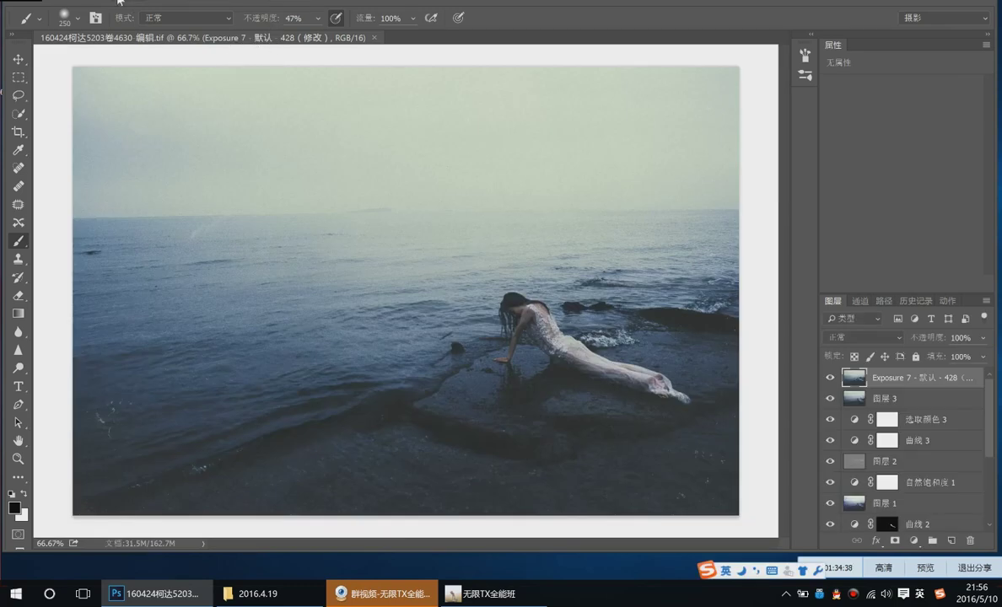
Resize the image to 750 pixels wide with proportions kept, and return to the Brush tool
{"action": "left_click", "coordinate": [113, 1]}
{"action": "left_click", "coordinate": [143, 90]}
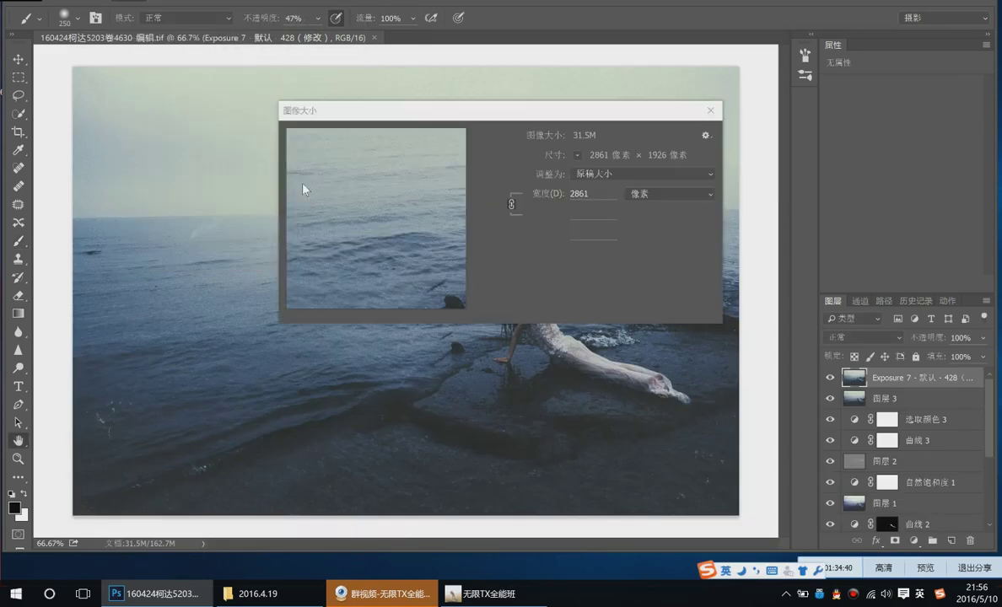
{"action": "type", "text": "750"}
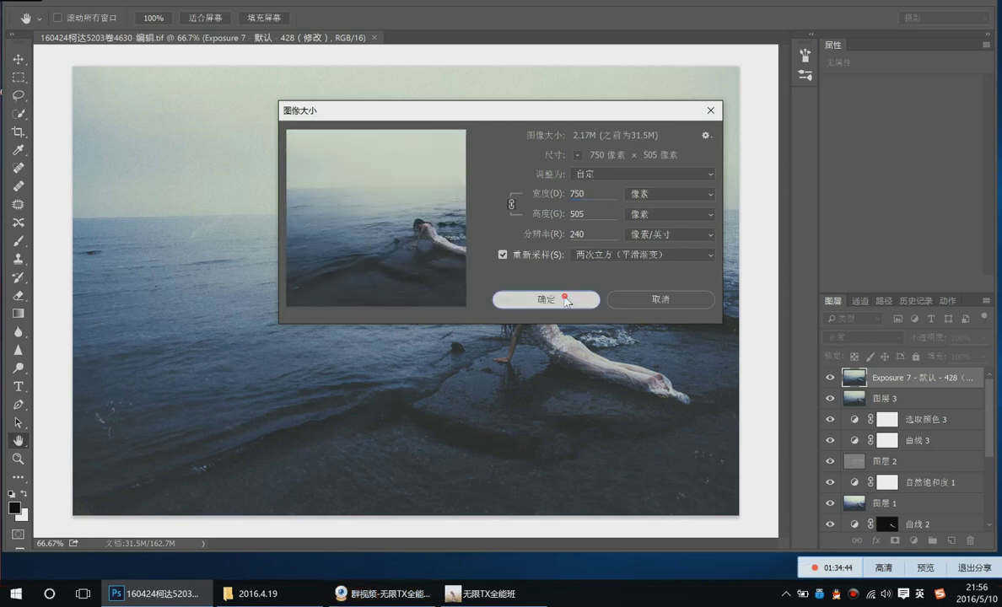
{"action": "left_click", "coordinate": [567, 300]}
{"action": "key", "text": "b"}
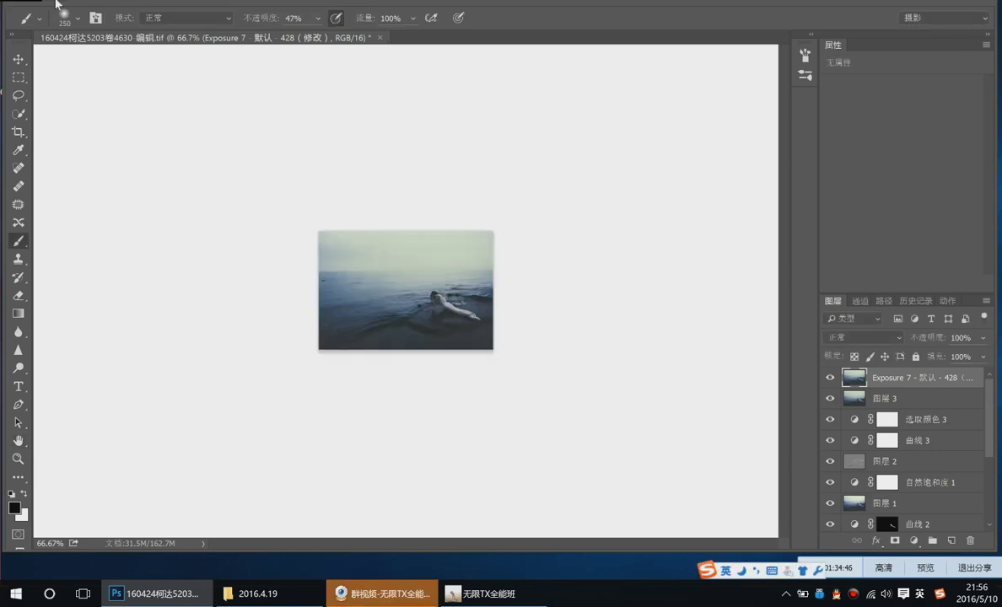
Save the reduced image to the desktop in Photoshop PSD format, keeping the file name 160424柯达5203卷4630-编辑
{"action": "left_click", "coordinate": [55, 5]}
{"action": "left_click", "coordinate": [75, 137]}
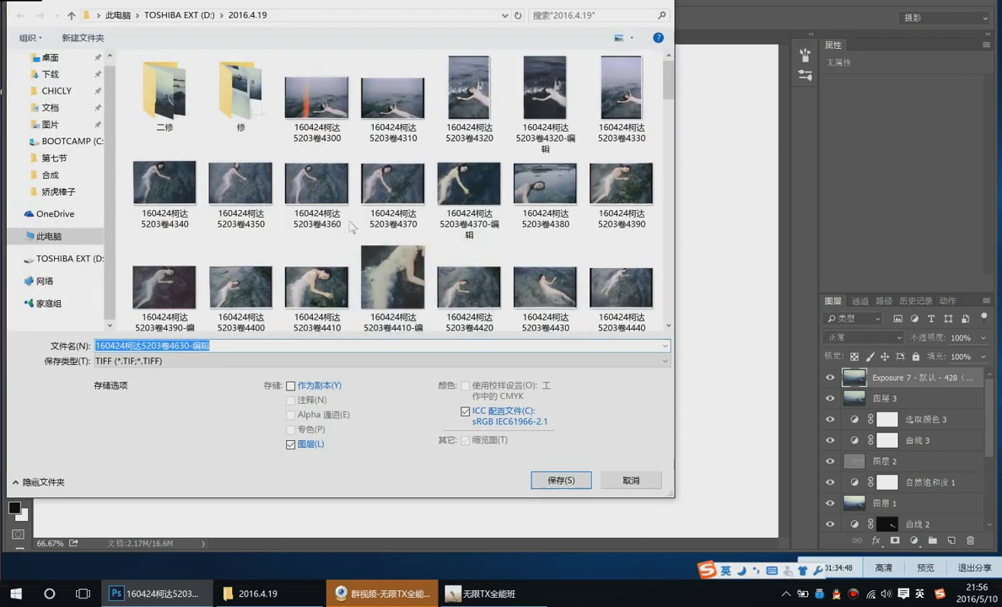
{"action": "left_click", "coordinate": [50, 58]}
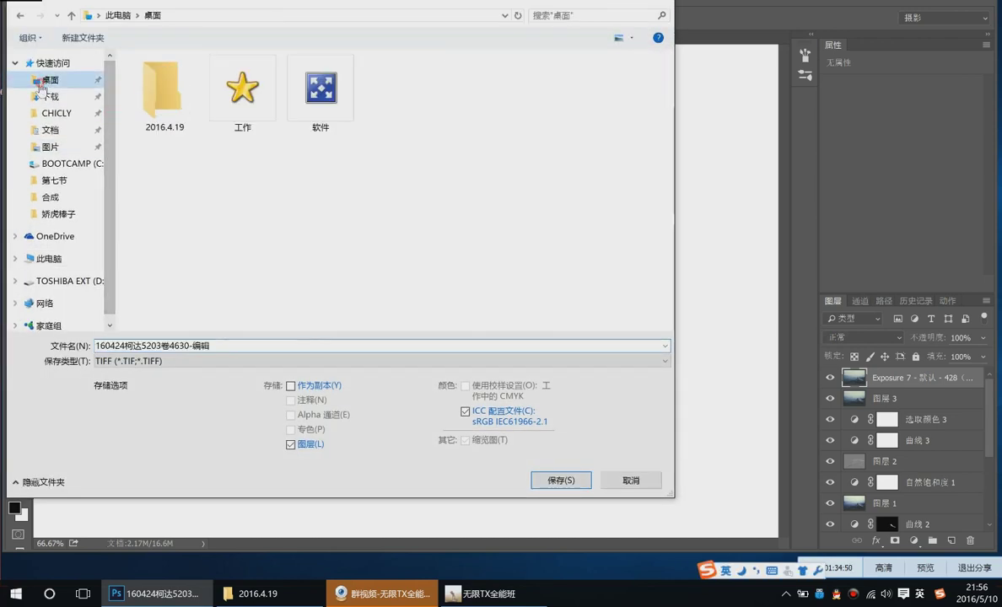
{"action": "left_click", "coordinate": [336, 361]}
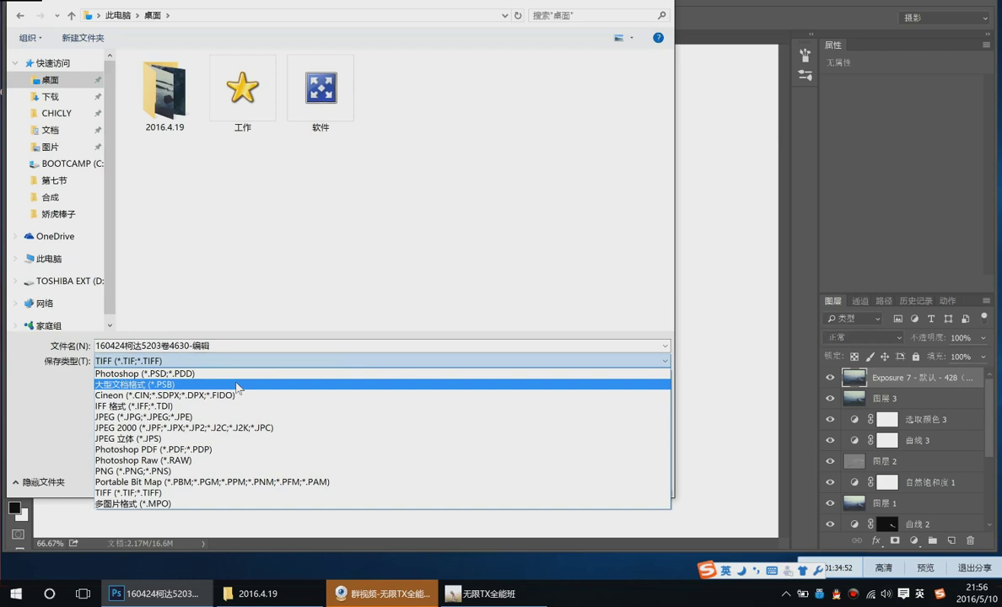
{"action": "left_click", "coordinate": [240, 373]}
{"action": "left_click", "coordinate": [577, 477]}
{"action": "left_click", "coordinate": [650, 163]}
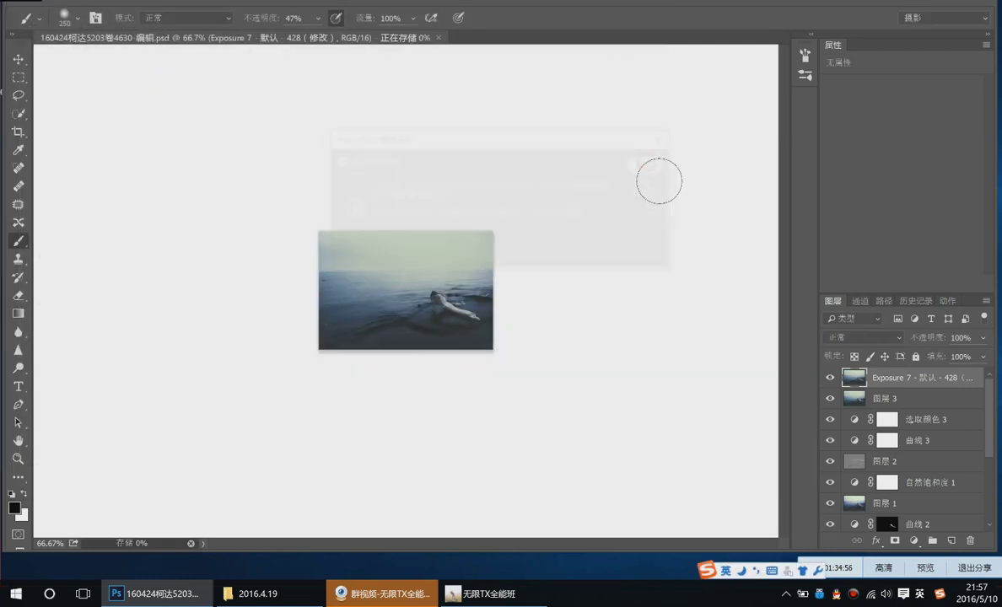
Close the image and quit Photoshop, and check the group chat before returning to File Explorer
{"action": "left_click", "coordinate": [379, 38]}
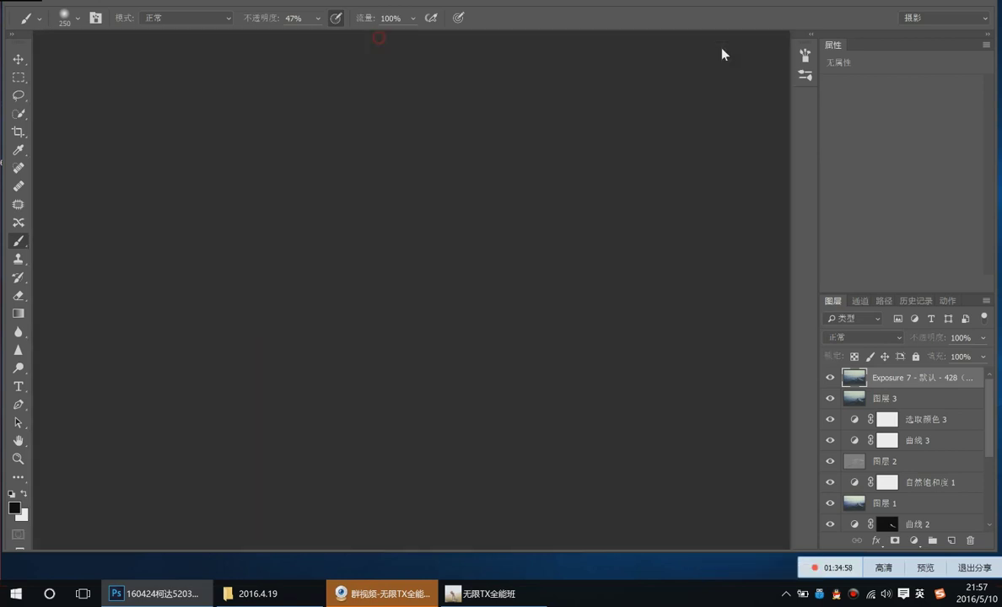
{"action": "key", "text": "ctrl+q"}
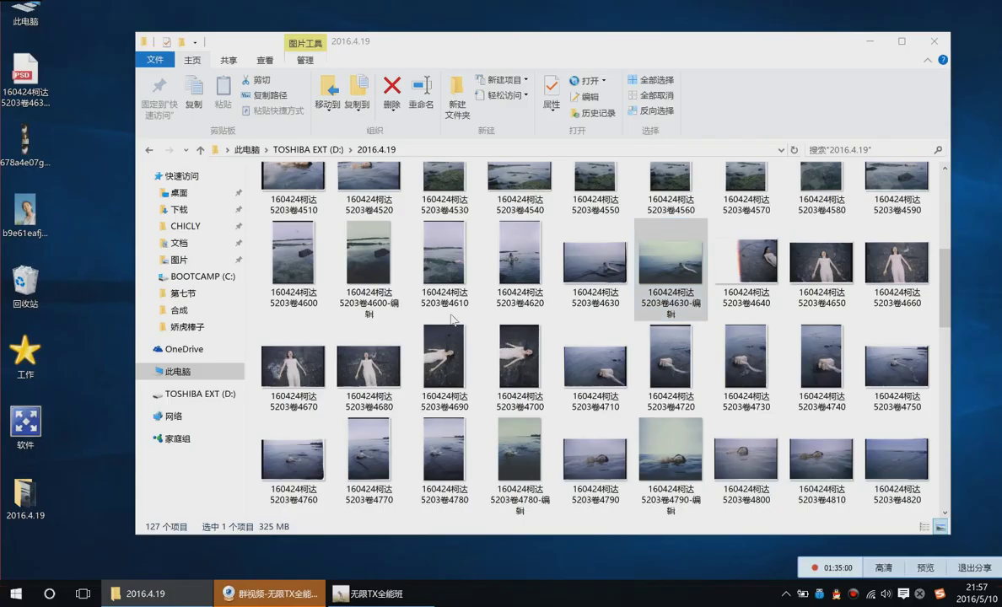
{"action": "key", "text": "alt+Tab"}
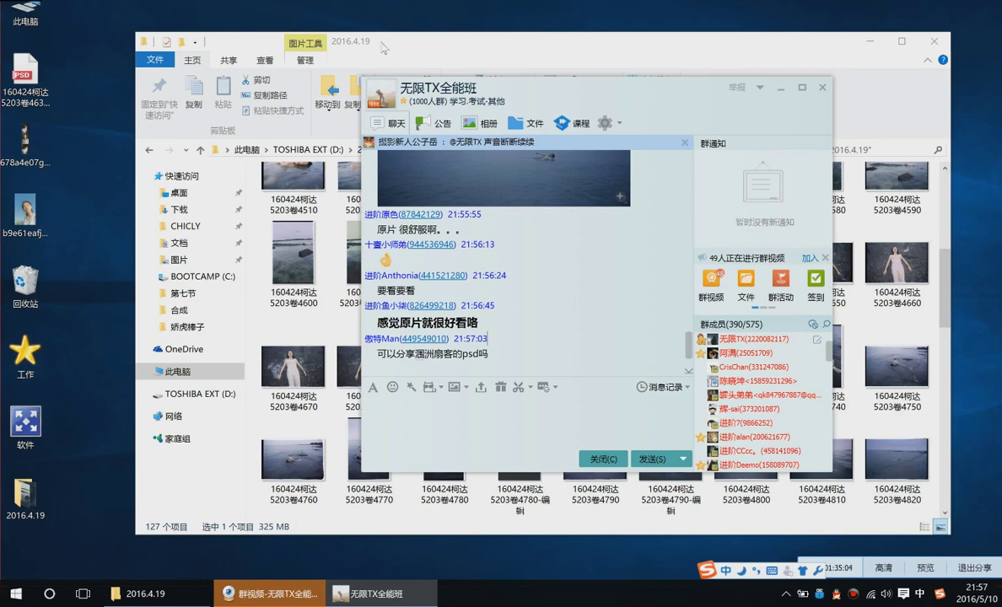
{"action": "left_click", "coordinate": [469, 42]}
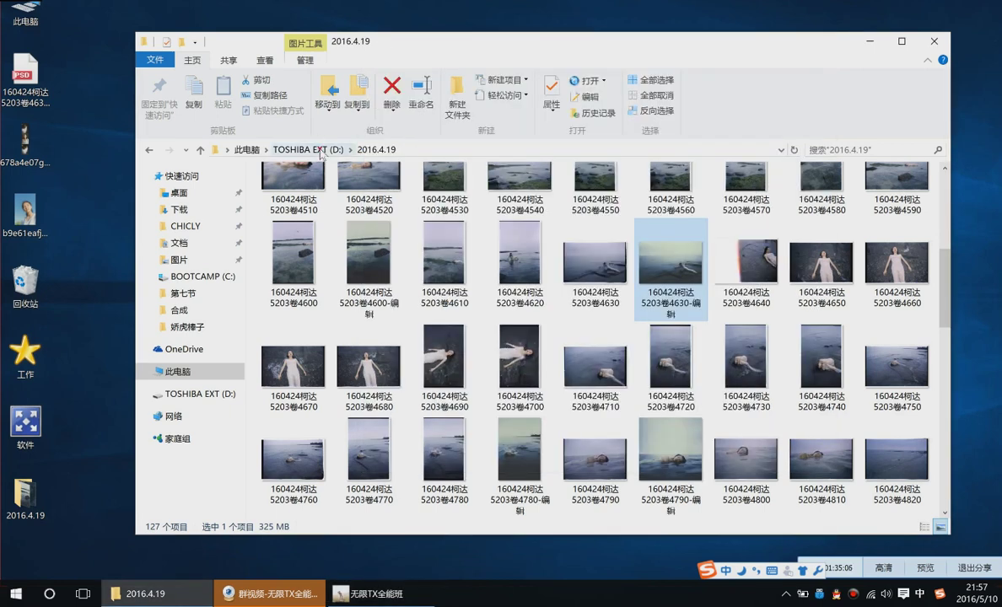
Open the 2016.4.14 folder on TOSHIBA EXT (D:) and look through its photos back to the beginning
{"action": "left_click", "coordinate": [307, 150]}
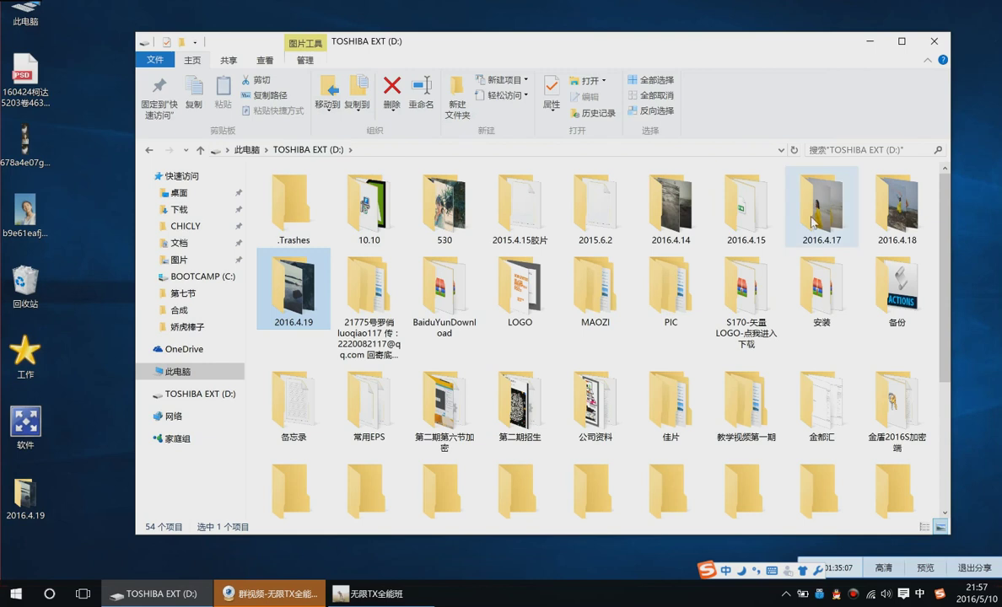
{"action": "double_click", "coordinate": [672, 209]}
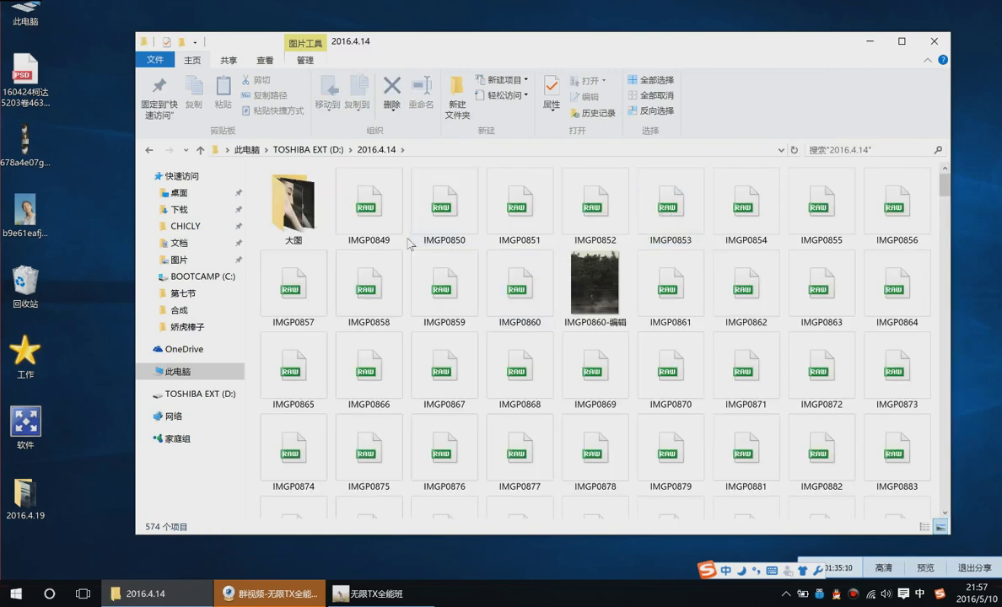
{"action": "scroll", "coordinate": [422, 263], "scroll_direction": "down", "scroll_amount": 15}
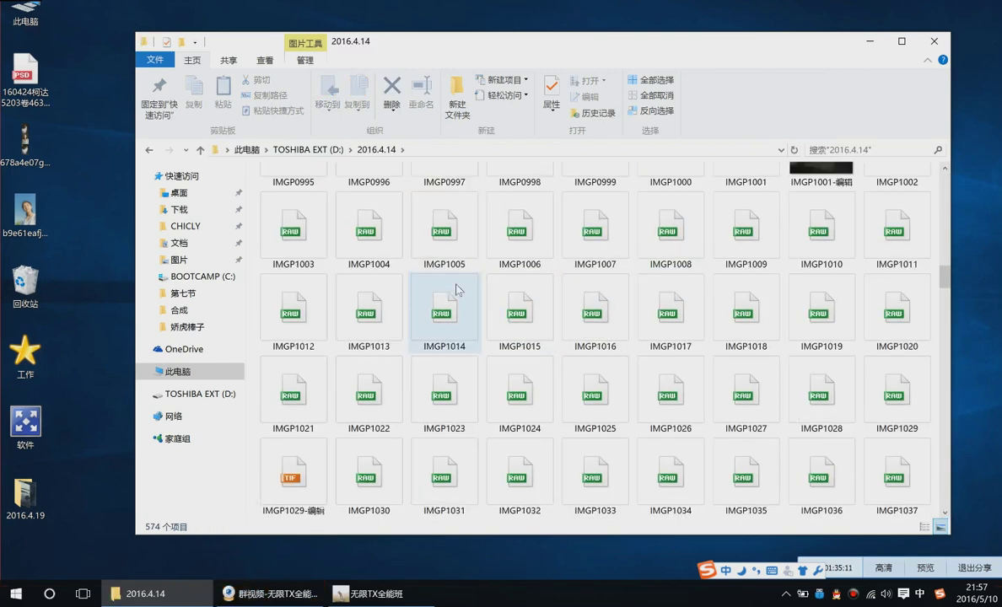
{"action": "scroll", "coordinate": [472, 306], "scroll_direction": "down", "scroll_amount": 3}
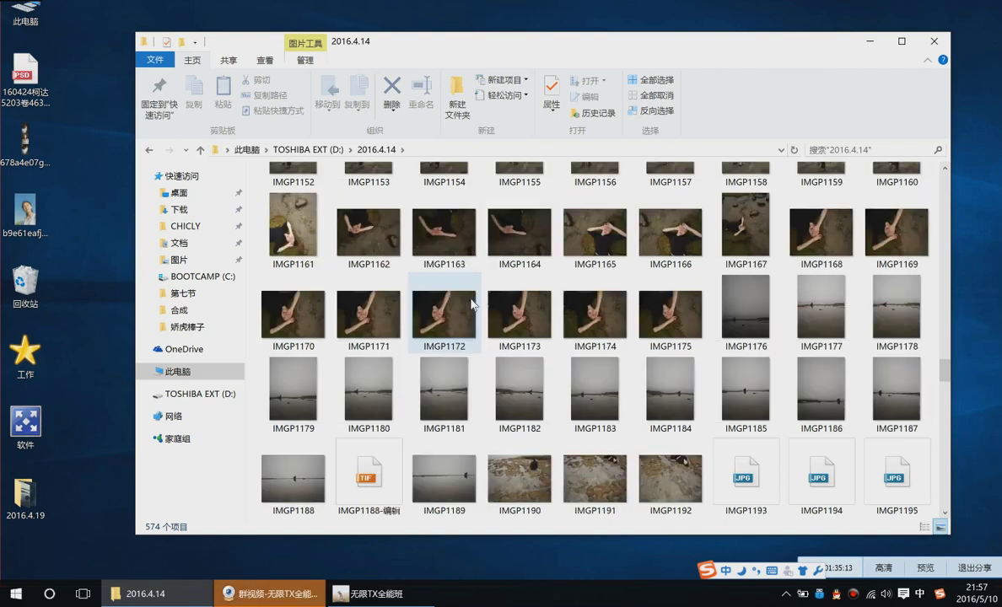
{"action": "scroll", "coordinate": [472, 305], "scroll_direction": "down", "scroll_amount": 9}
{"action": "scroll", "coordinate": [472, 305], "scroll_direction": "up", "scroll_amount": 5}
{"action": "scroll", "coordinate": [472, 305], "scroll_direction": "down", "scroll_amount": 8}
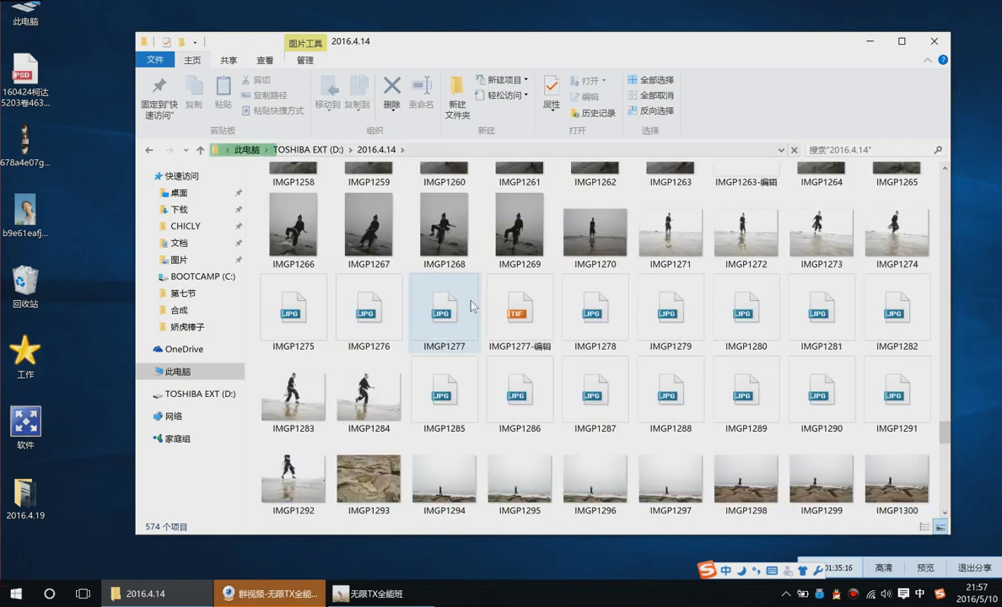
{"action": "scroll", "coordinate": [471, 306], "scroll_direction": "down", "scroll_amount": 9}
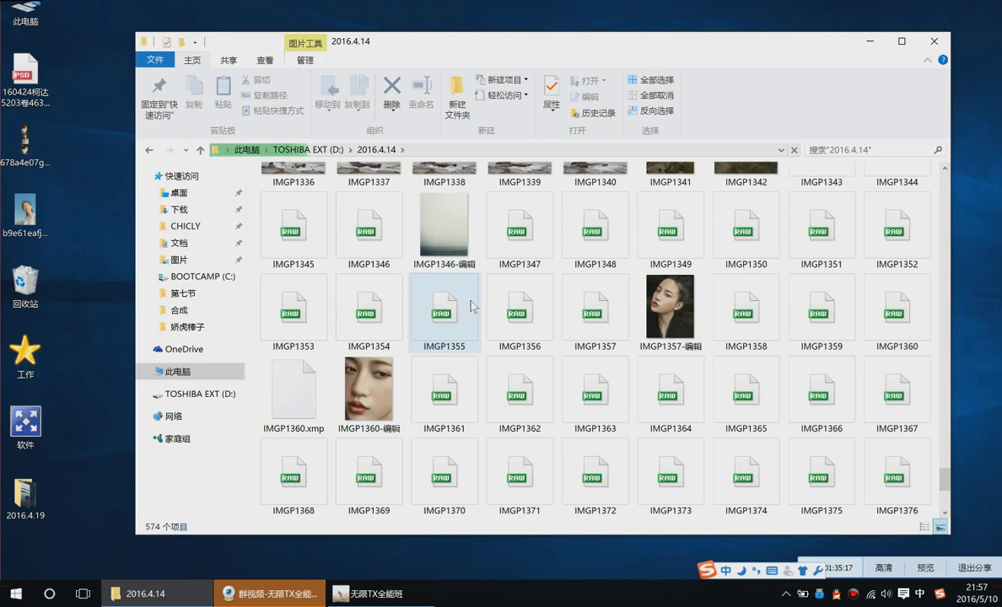
{"action": "scroll", "coordinate": [472, 306], "scroll_direction": "up", "scroll_amount": 20}
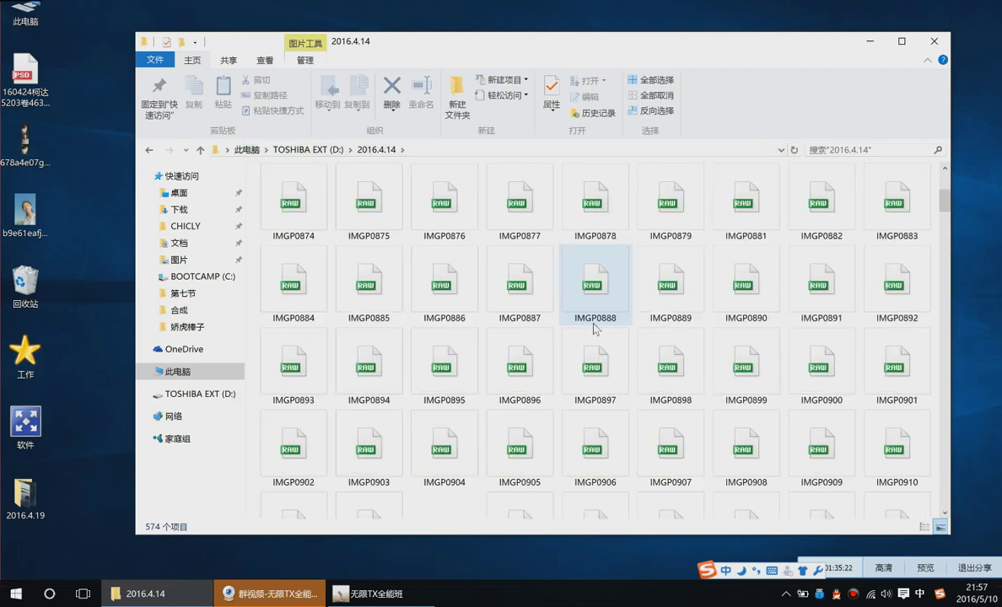
{"action": "scroll", "coordinate": [594, 329], "scroll_direction": "up", "scroll_amount": 3}
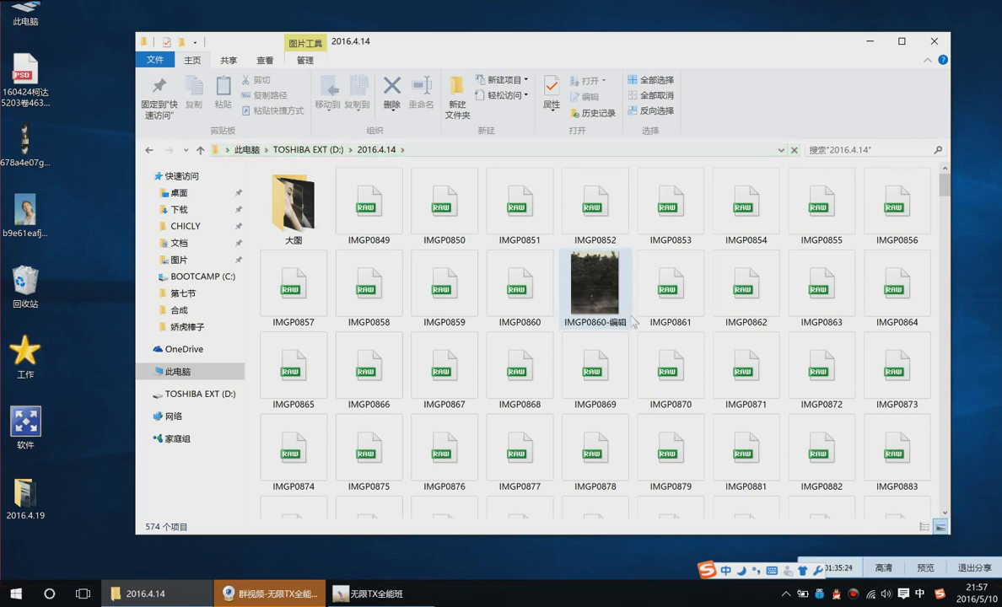
Open IMGP0860-编辑 with Adobe Photoshop CC 2015, checking the group video window before returning to the image
{"action": "left_click_drag", "start_coordinate": [615, 303], "coordinate": [160, 279]}
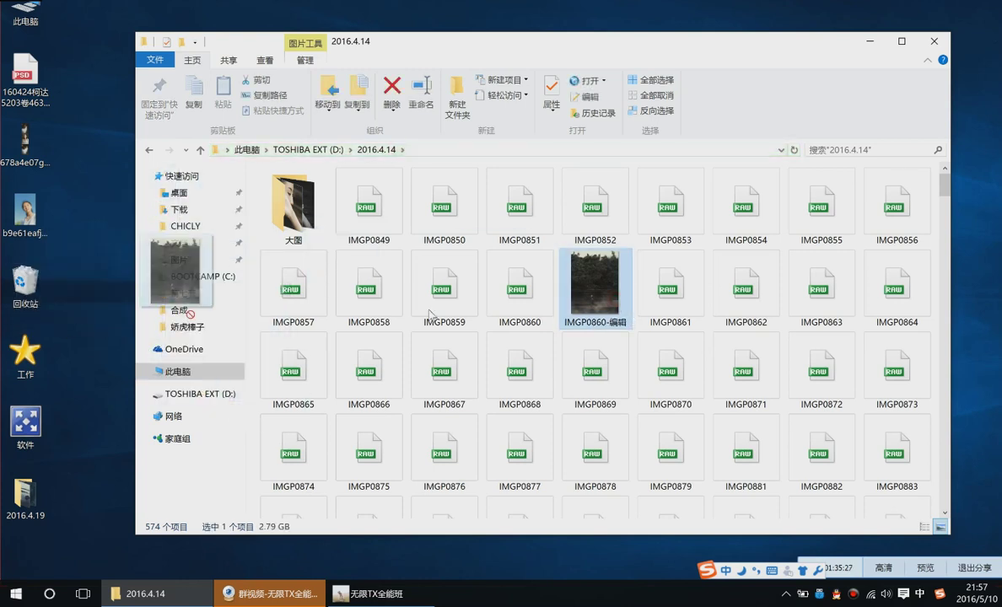
{"action": "right_click", "coordinate": [604, 304]}
{"action": "mouse_move", "coordinate": [674, 326]}
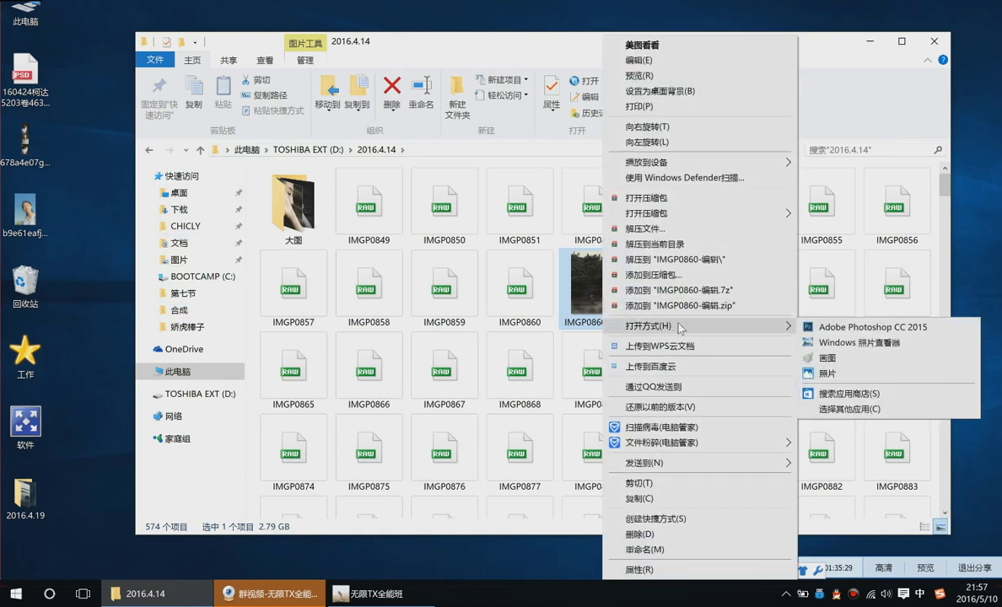
{"action": "left_click", "coordinate": [849, 327]}
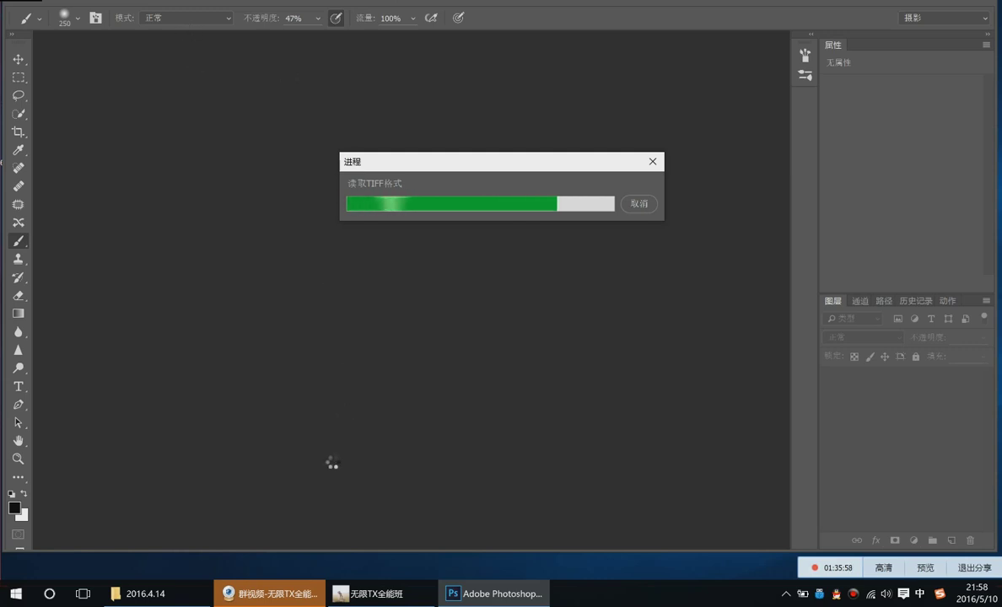
{"action": "left_click", "coordinate": [268, 593]}
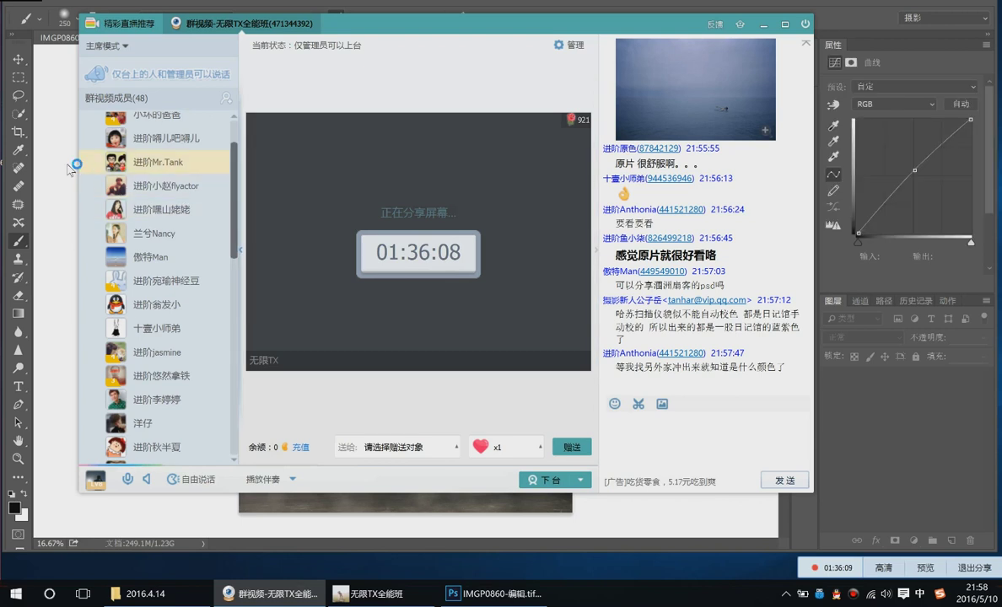
{"action": "left_click", "coordinate": [67, 168]}
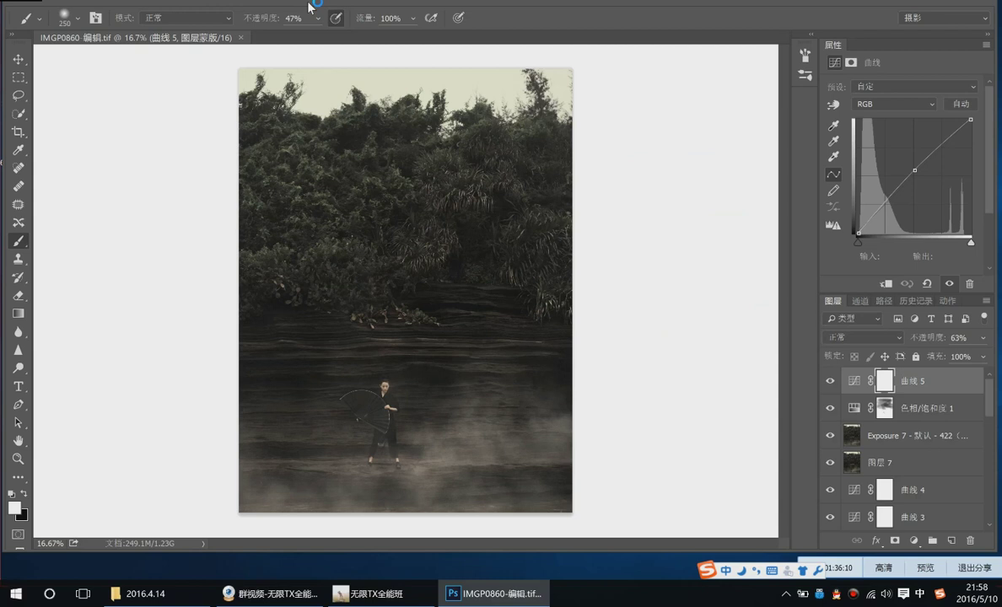
Start resizing the IMGP0860-编辑 image
{"action": "left_click", "coordinate": [132, 2]}
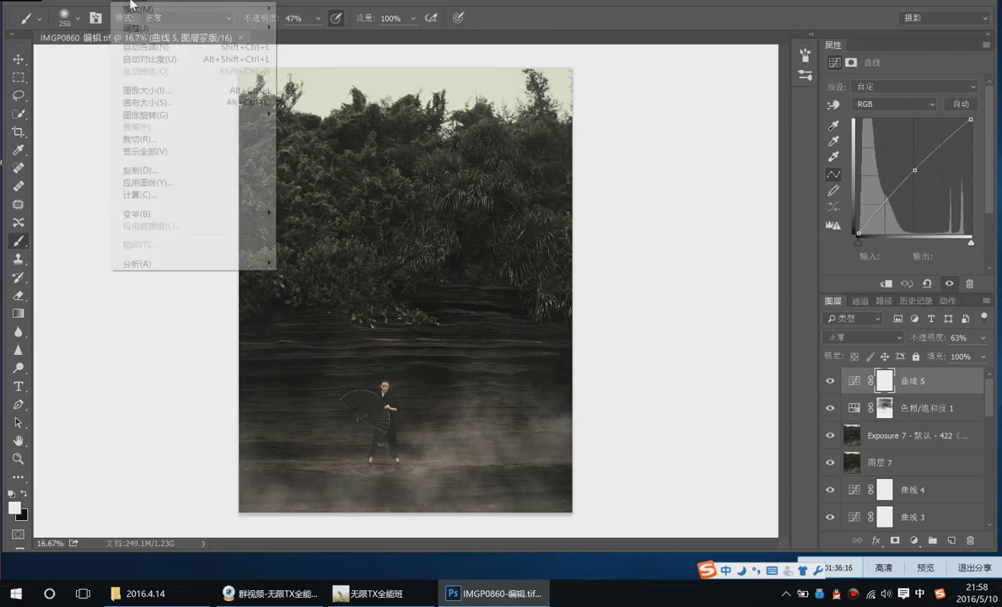